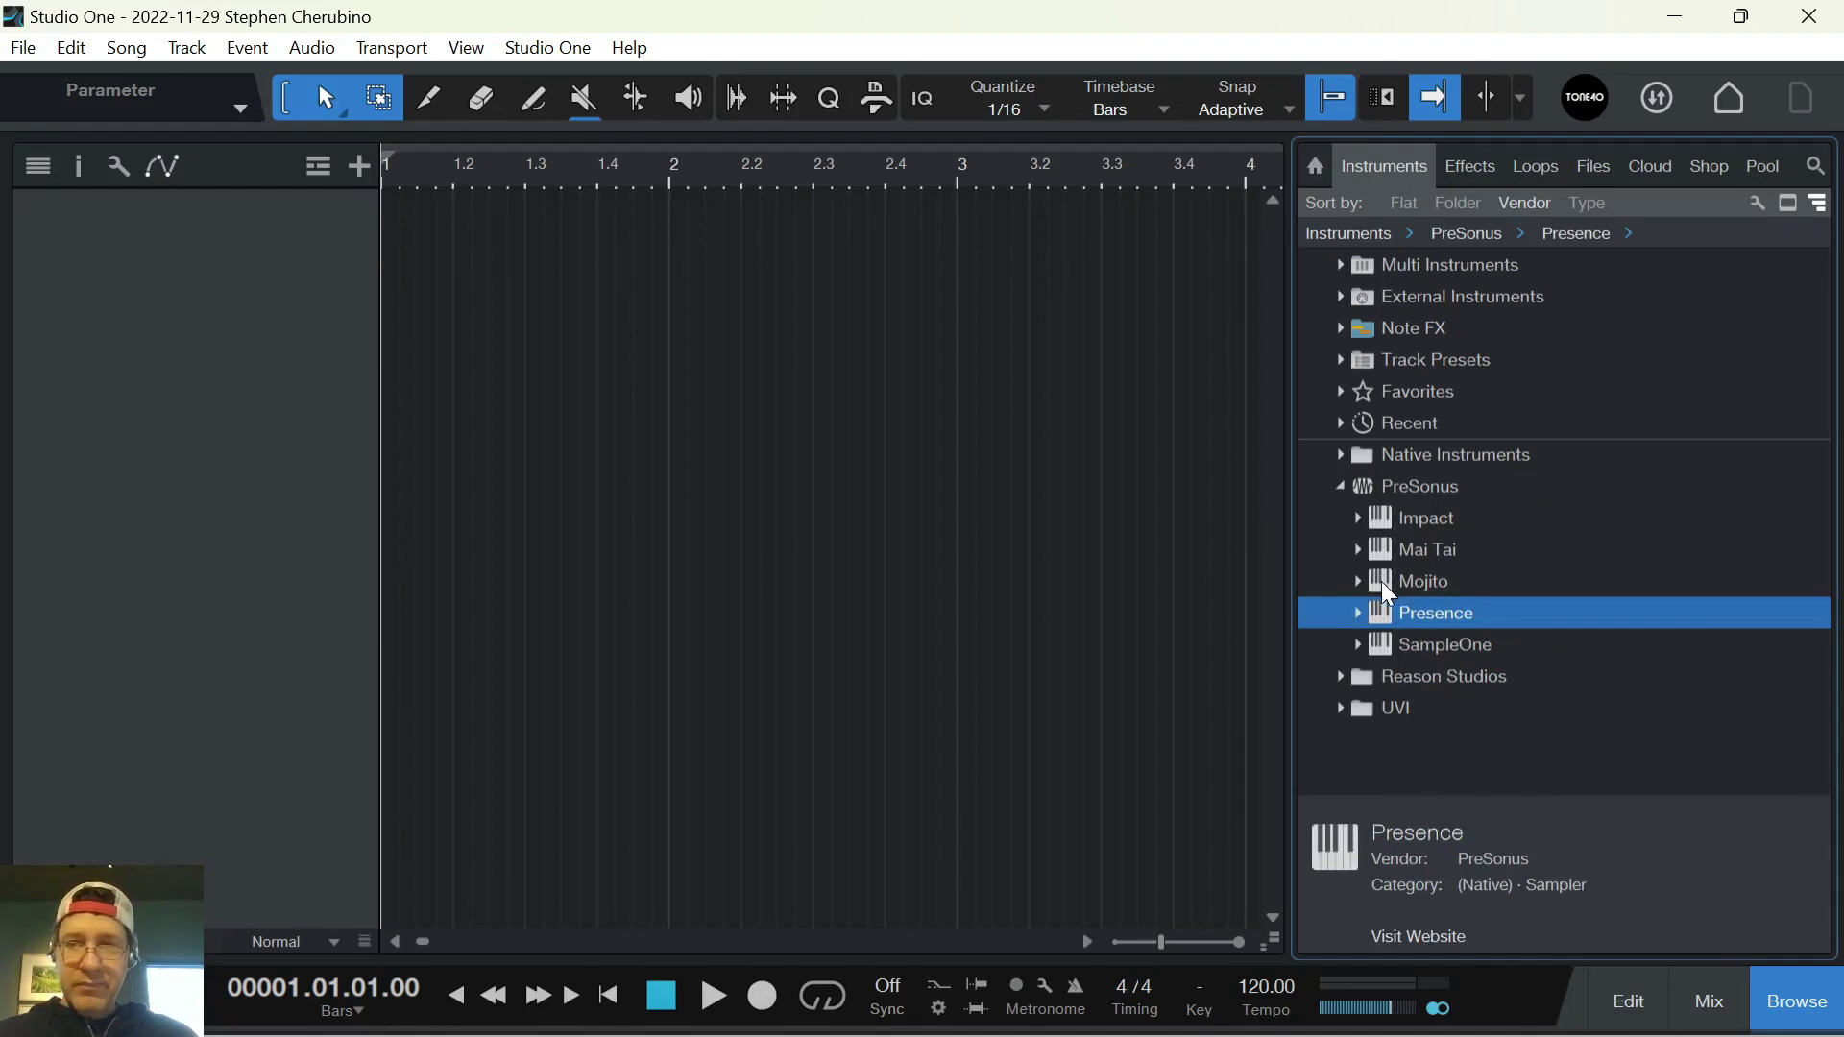
Add the Mojito synth on a new instrument track and open a new one-bar part at bar 1 in the note editor
left_click_drag(1381, 581, 728, 284)
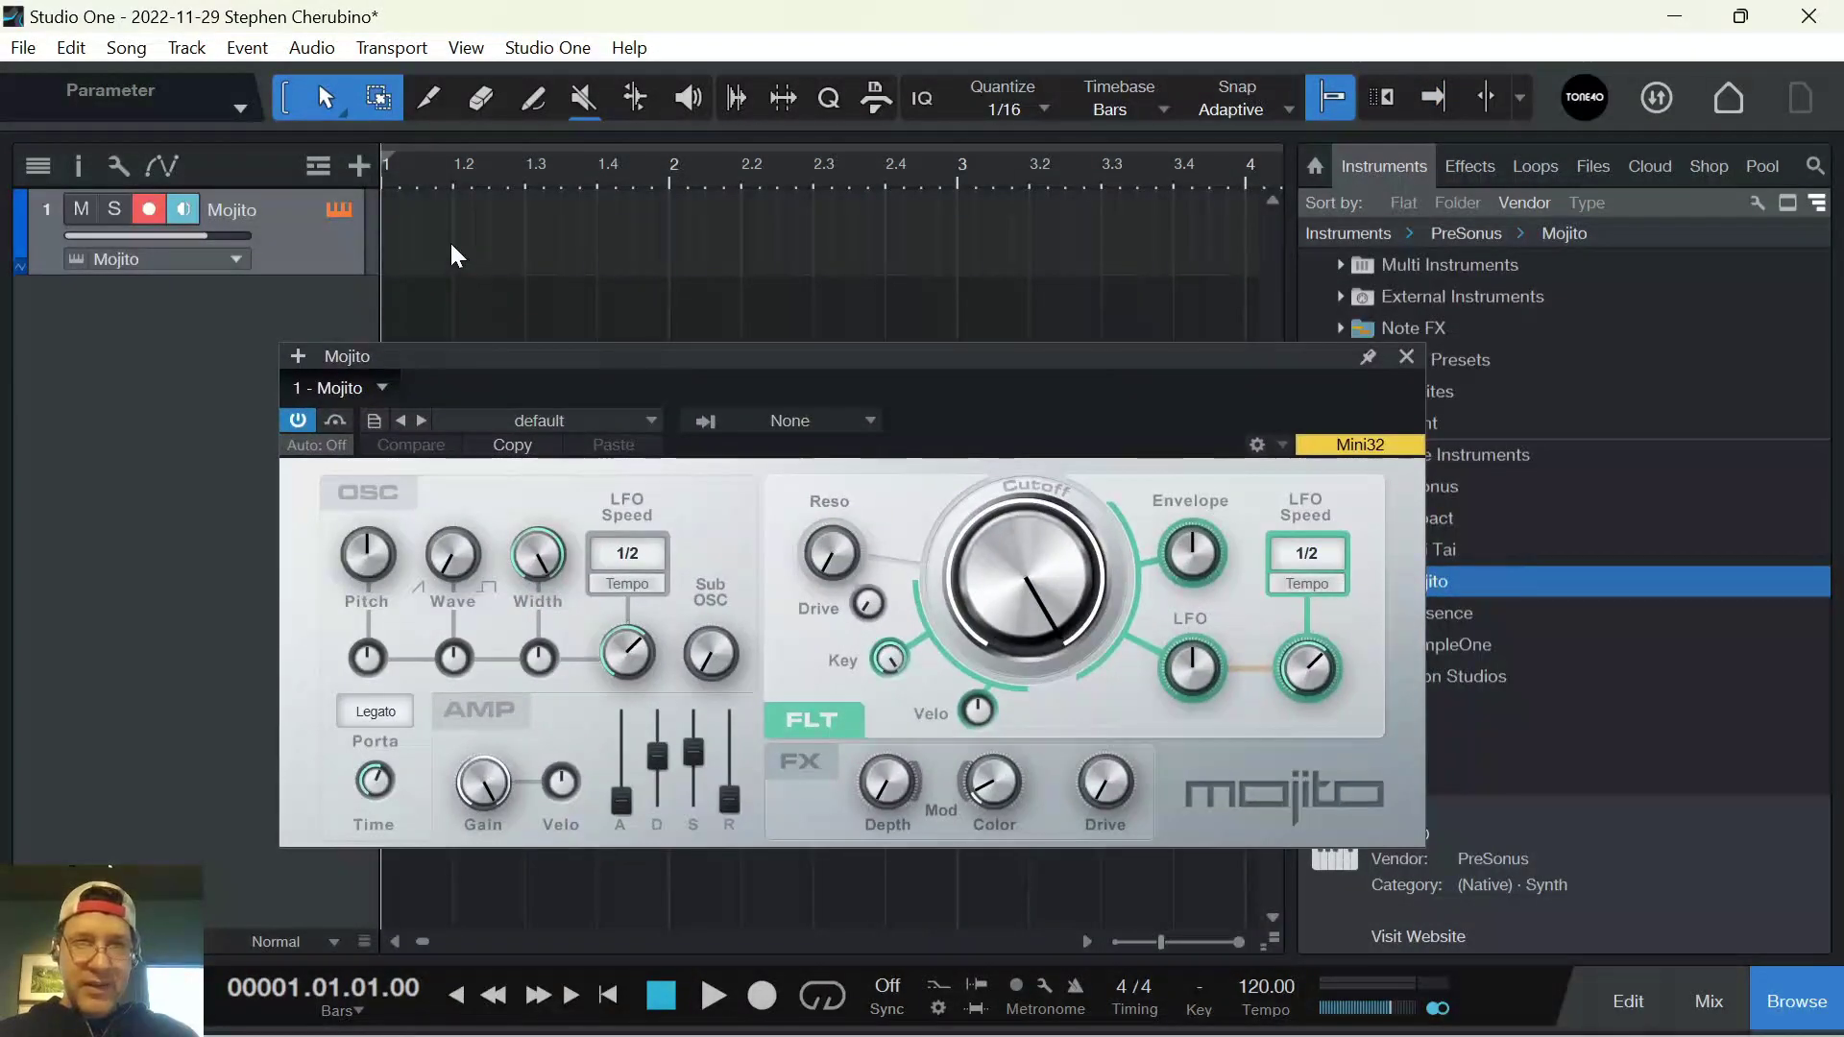
double_click(453, 256)
double_click(399, 260)
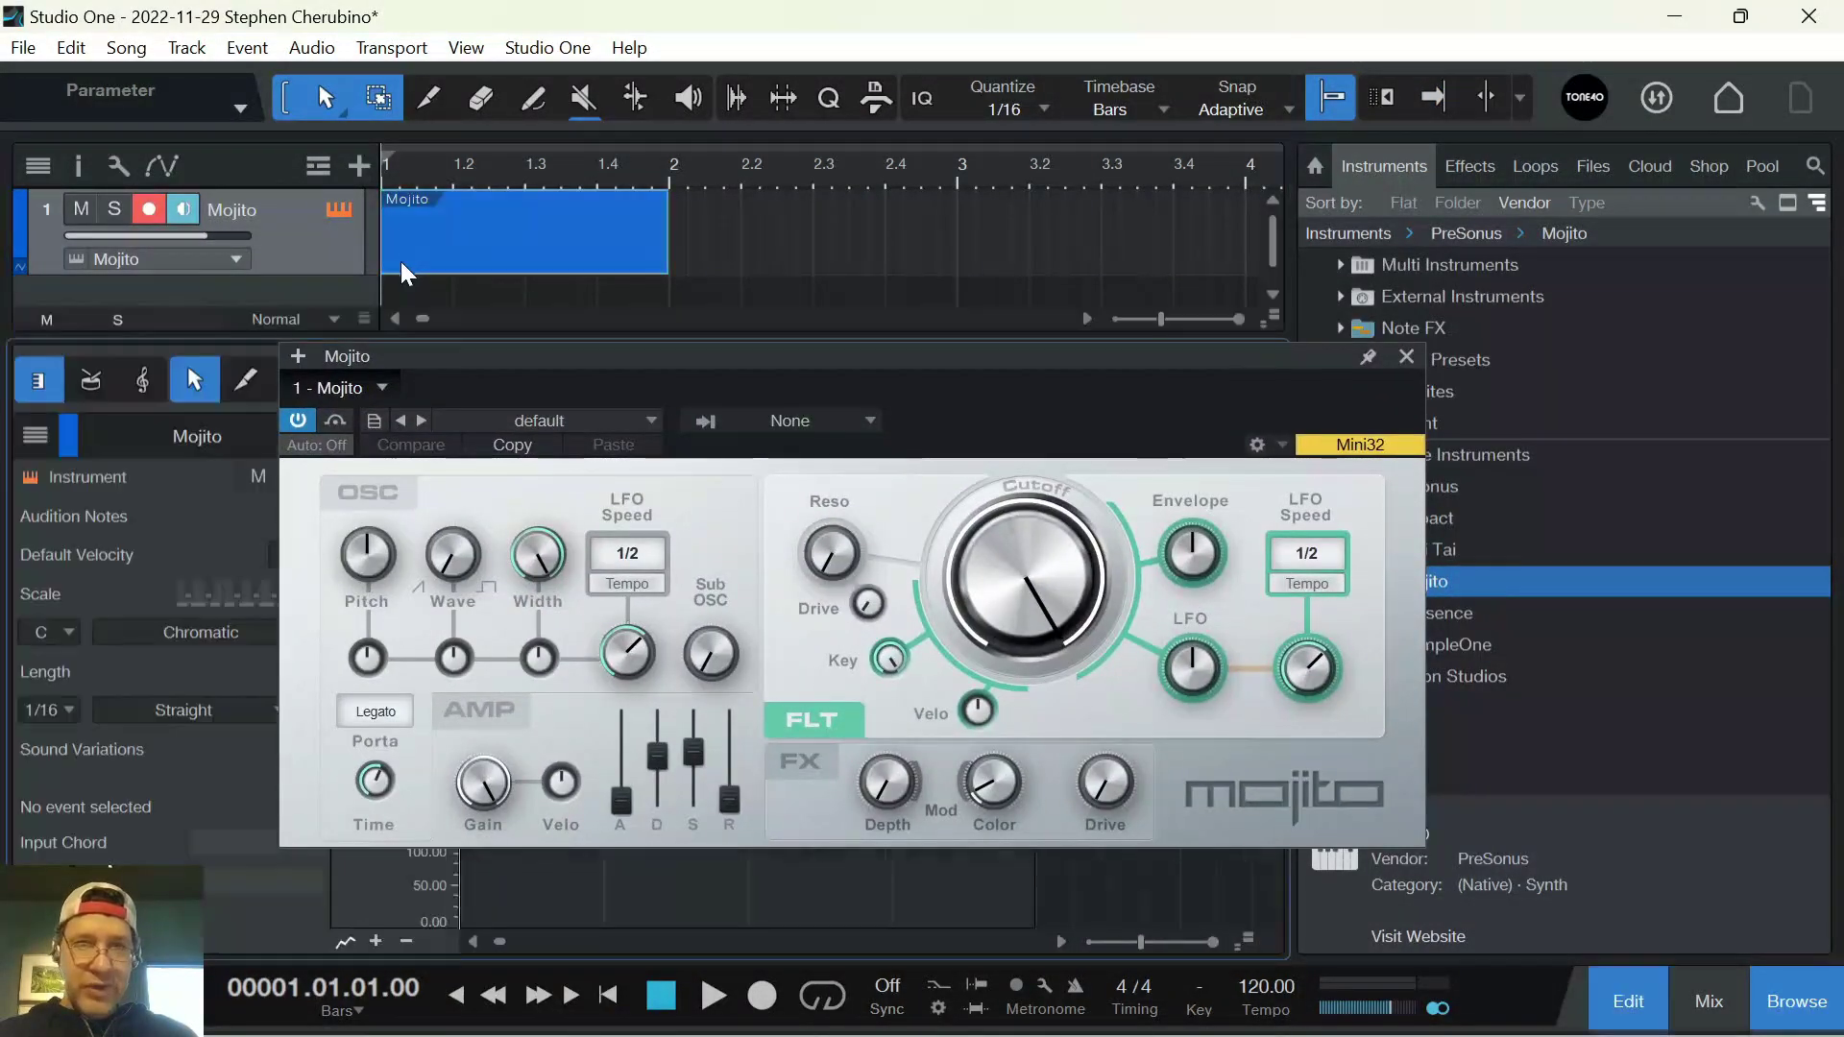
left_click_drag(465, 367, 737, 385)
Set Mojito's amp attack and release to 2.00 ms and the filter cutoff to about 3.63 k, auditioning notes
left_click(440, 655)
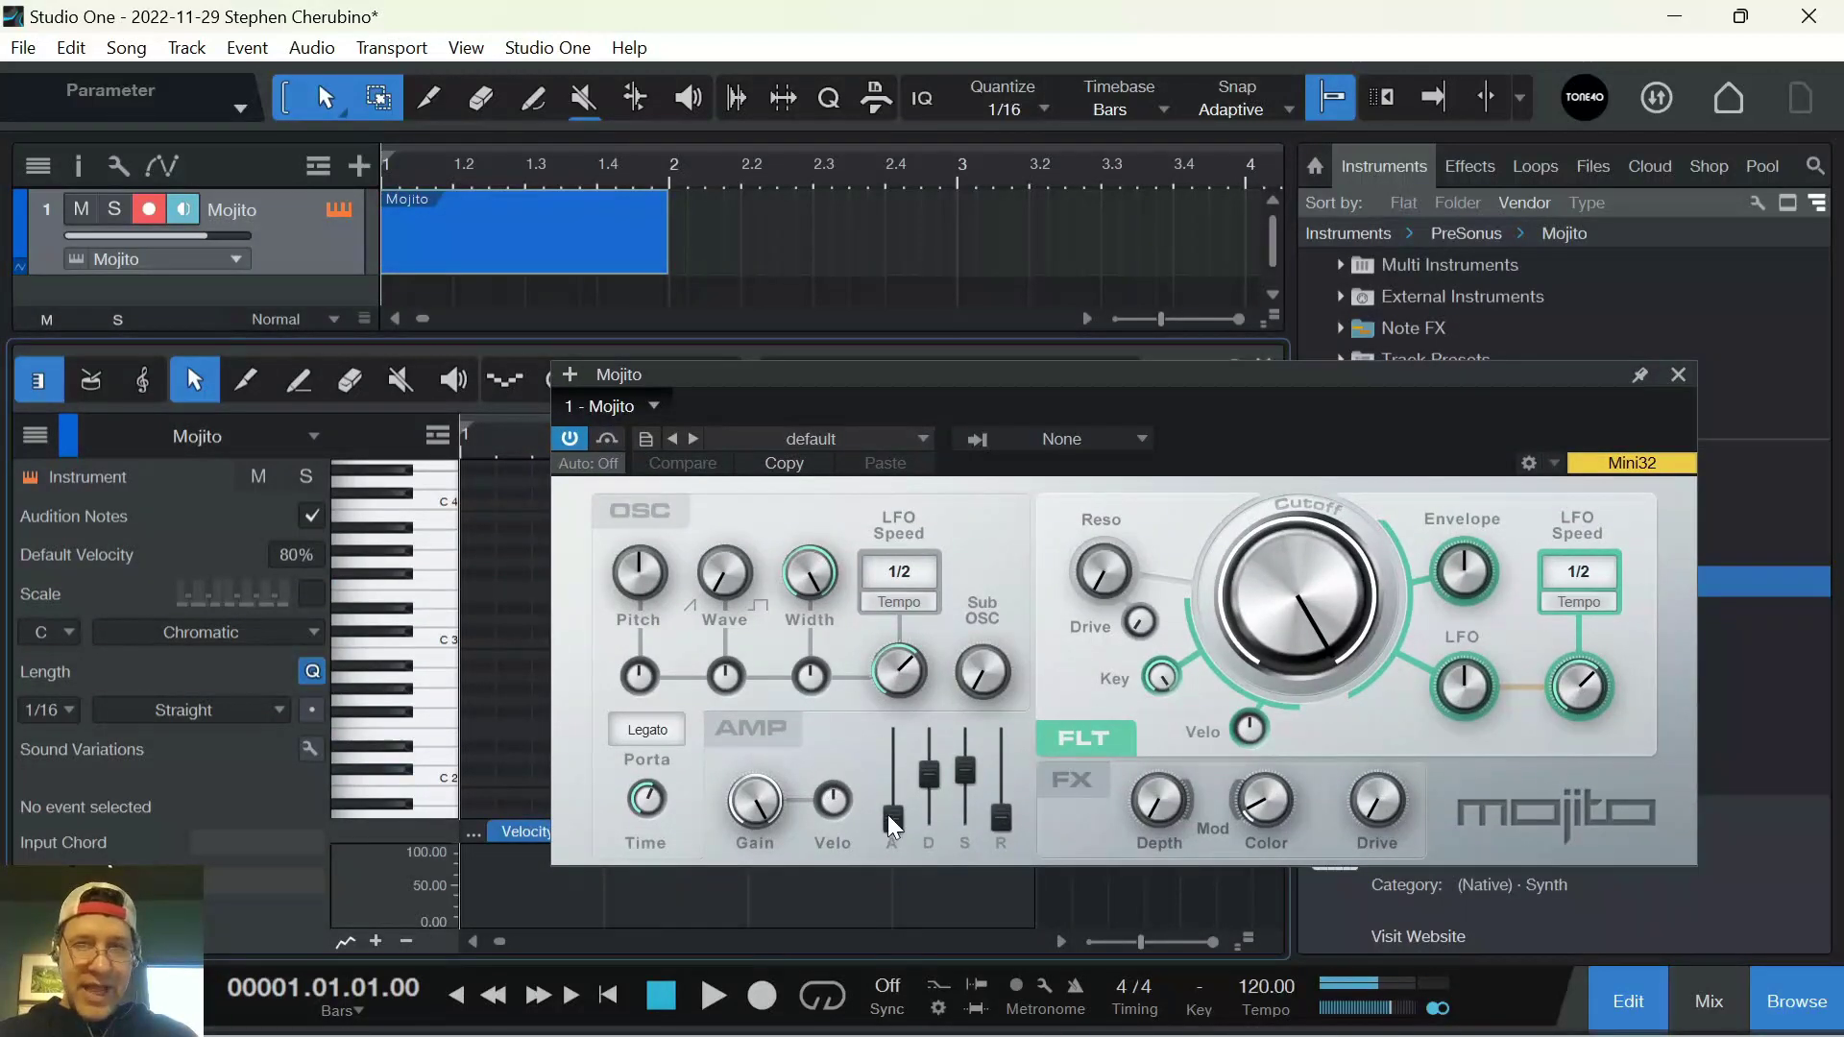
left_click_drag(883, 813, 895, 863)
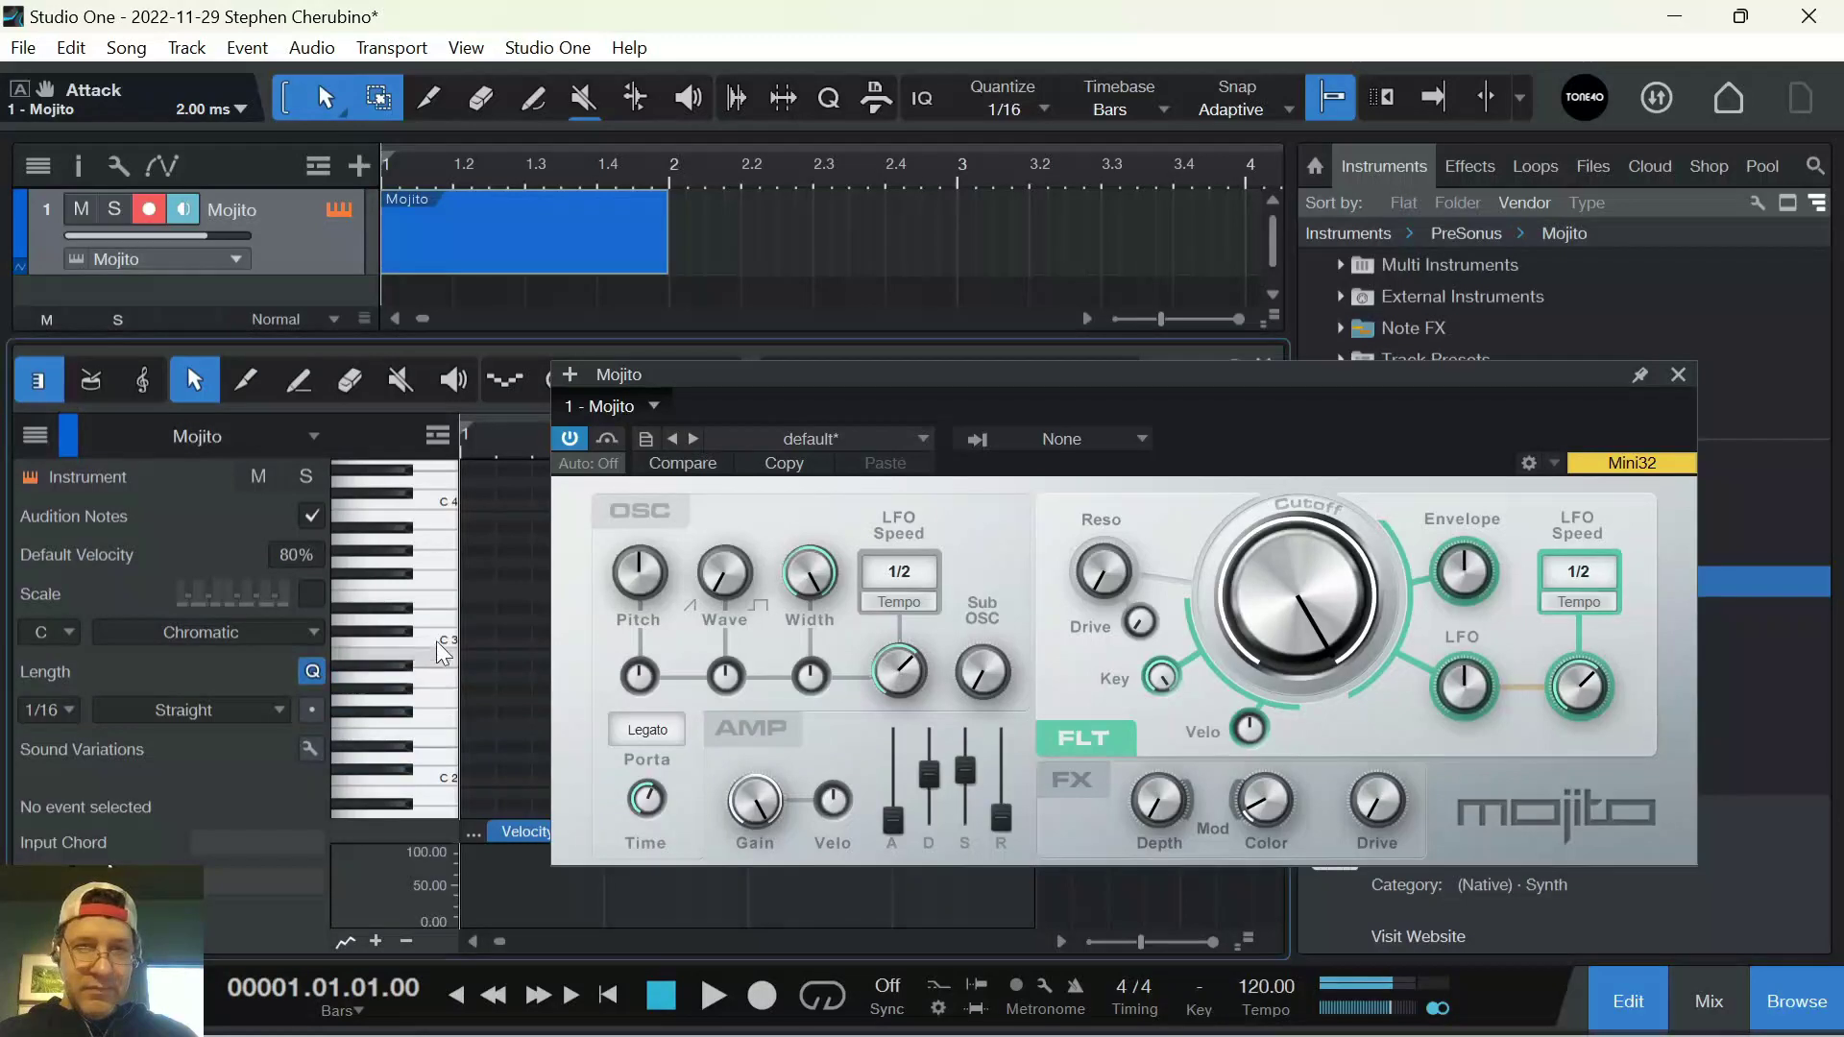
left_click_drag(1002, 816, 1005, 826)
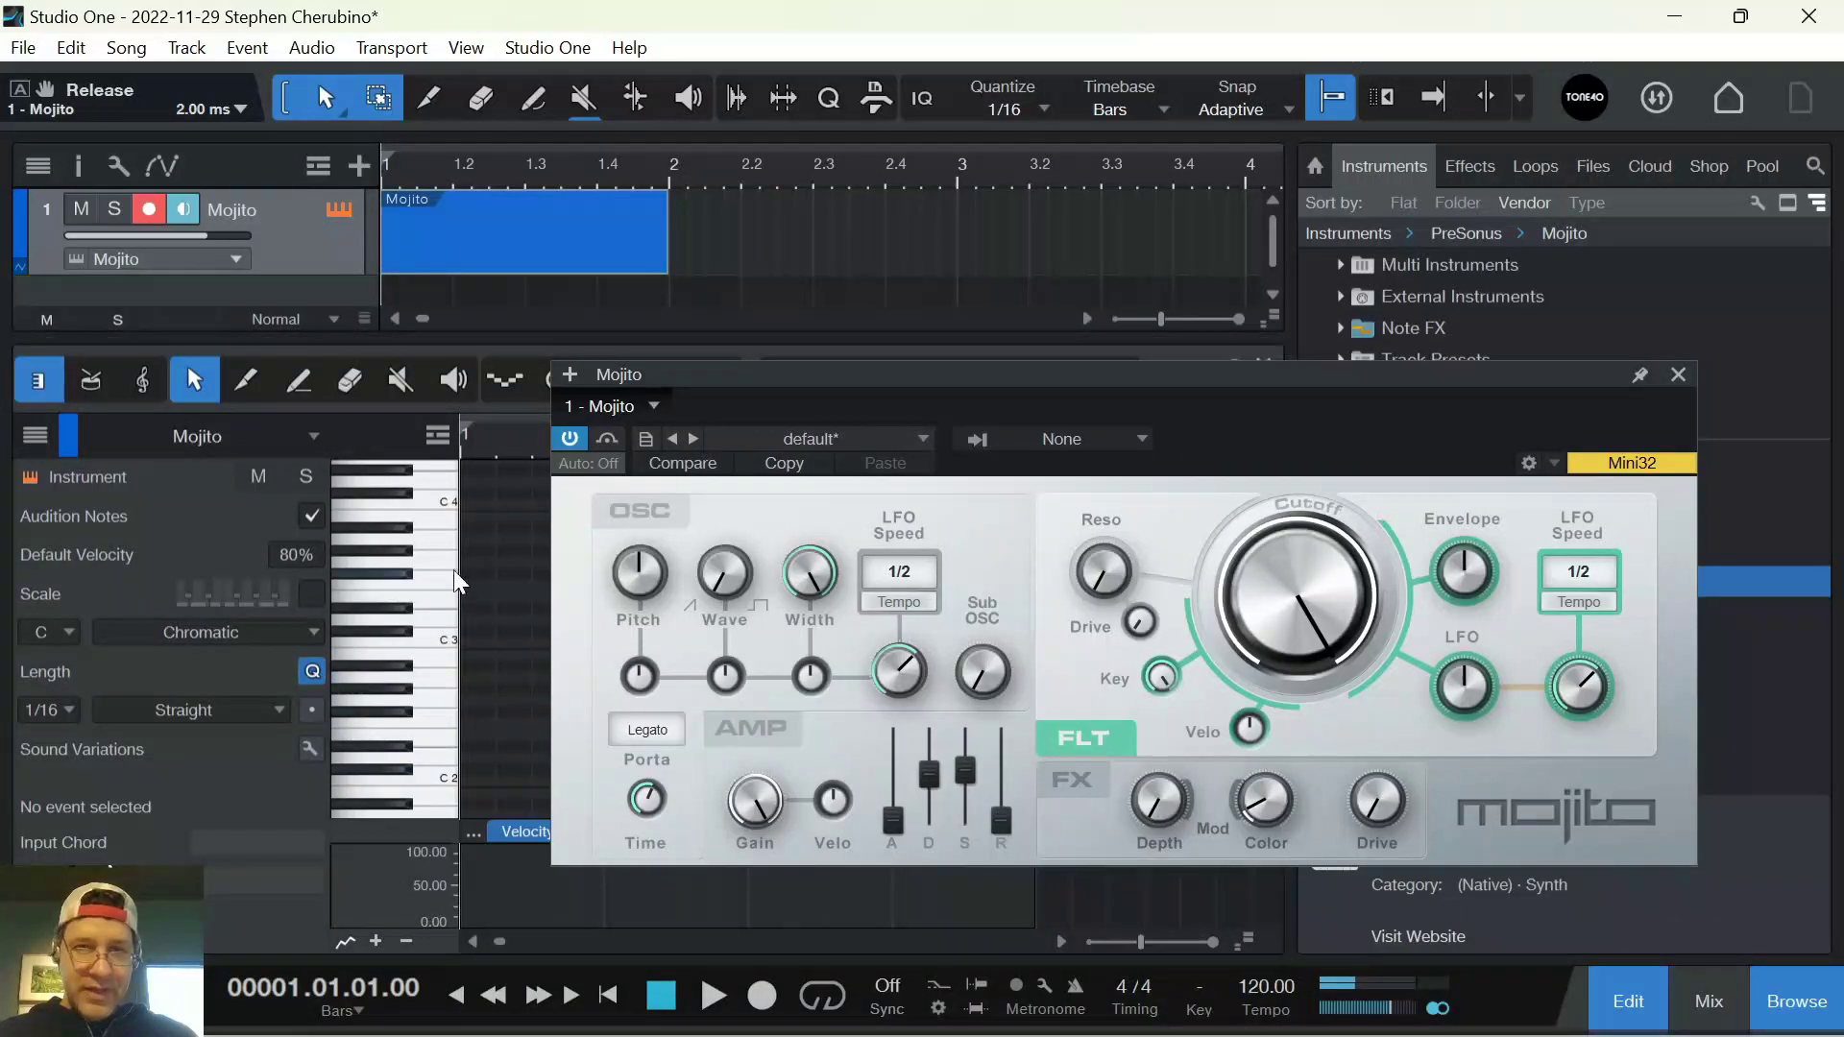
left_click(430, 713)
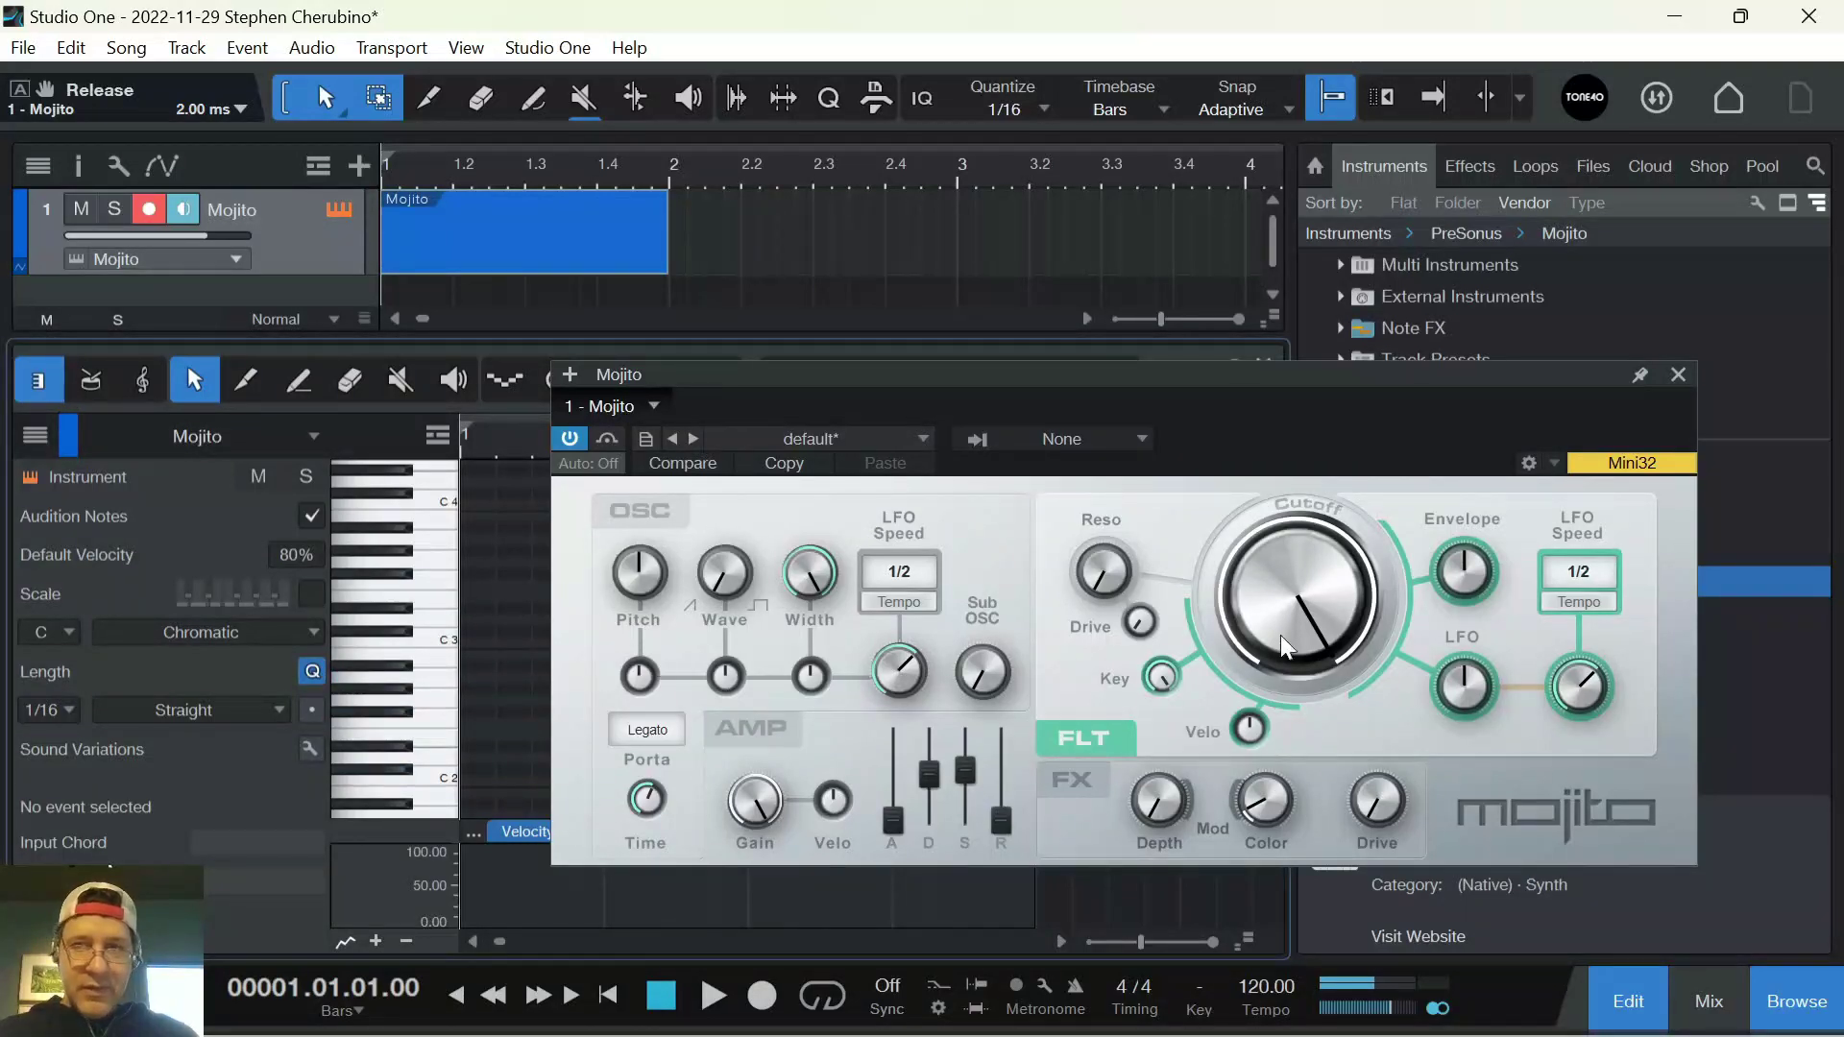
left_click_drag(1278, 642, 1149, 621)
mouse_move(446, 539)
left_mouse_down()
mouse_move(435, 746)
mouse_move(435, 677)
left_mouse_up()
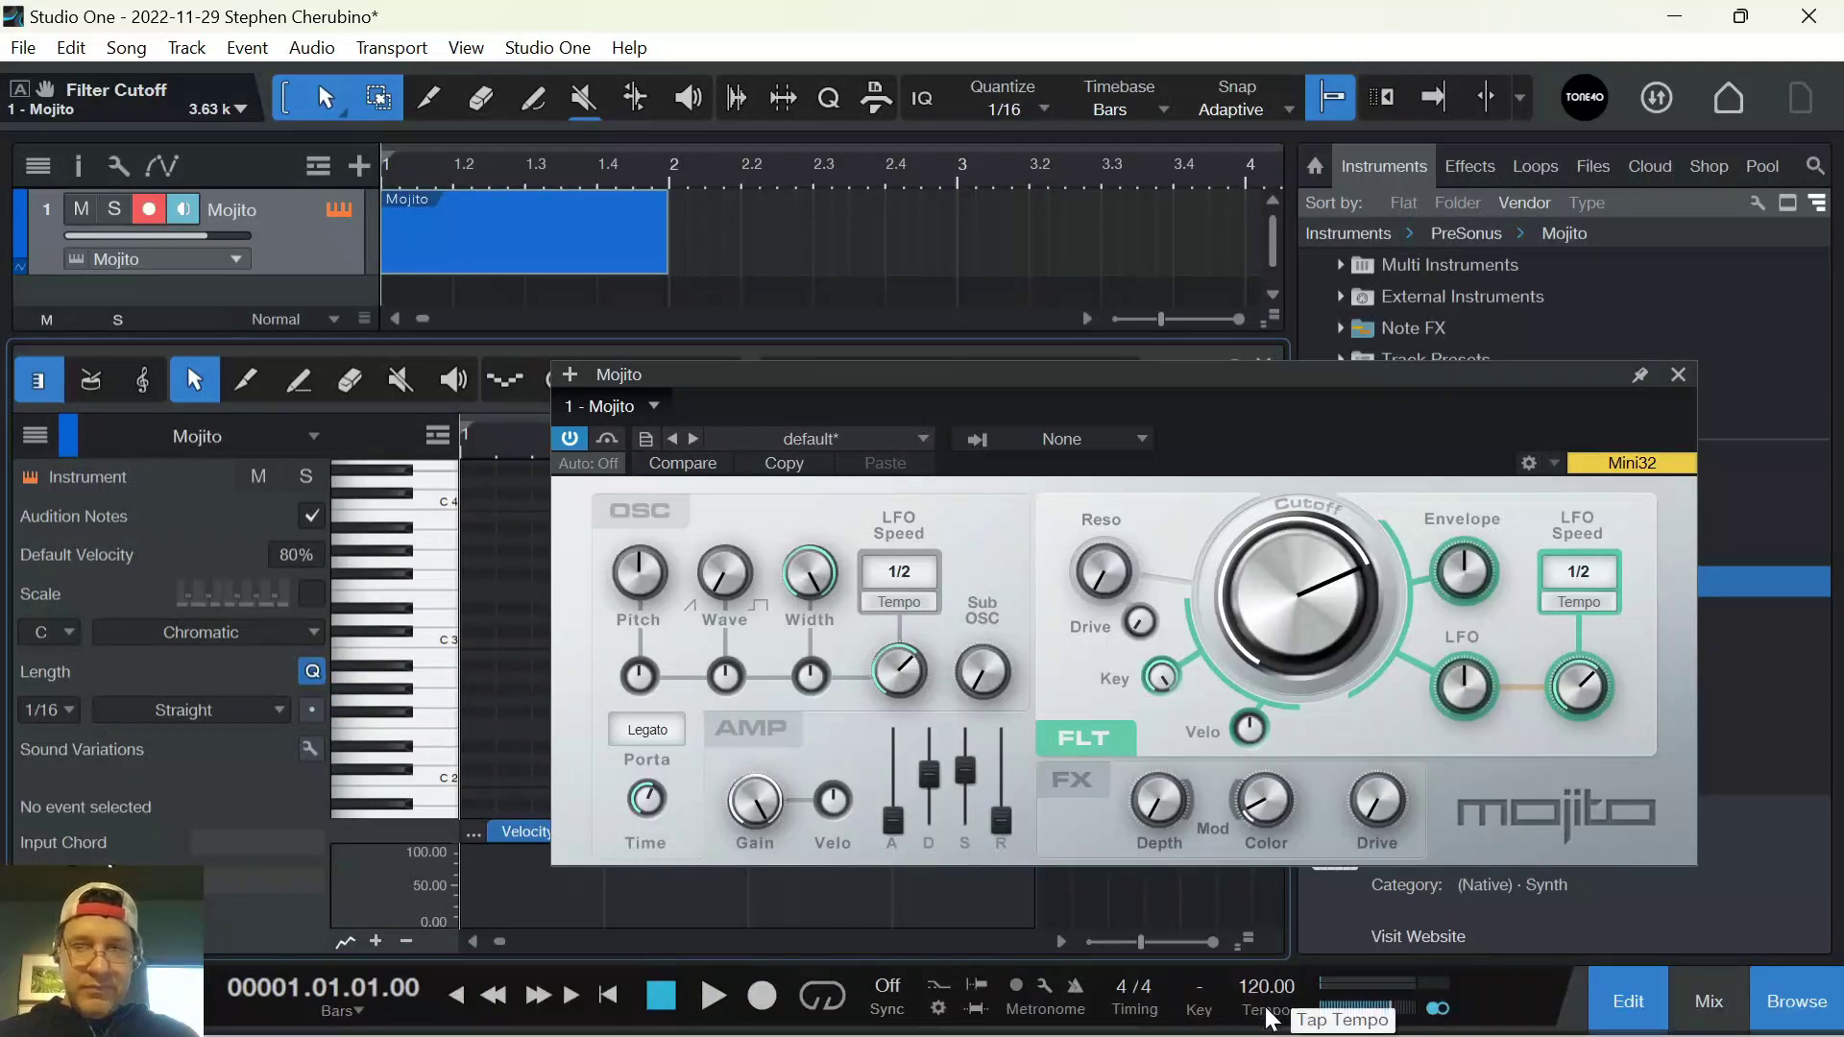
Set the song tempo to 147 and close the Mojito instrument window
left_click(1270, 1019)
type("147")
key("Return")
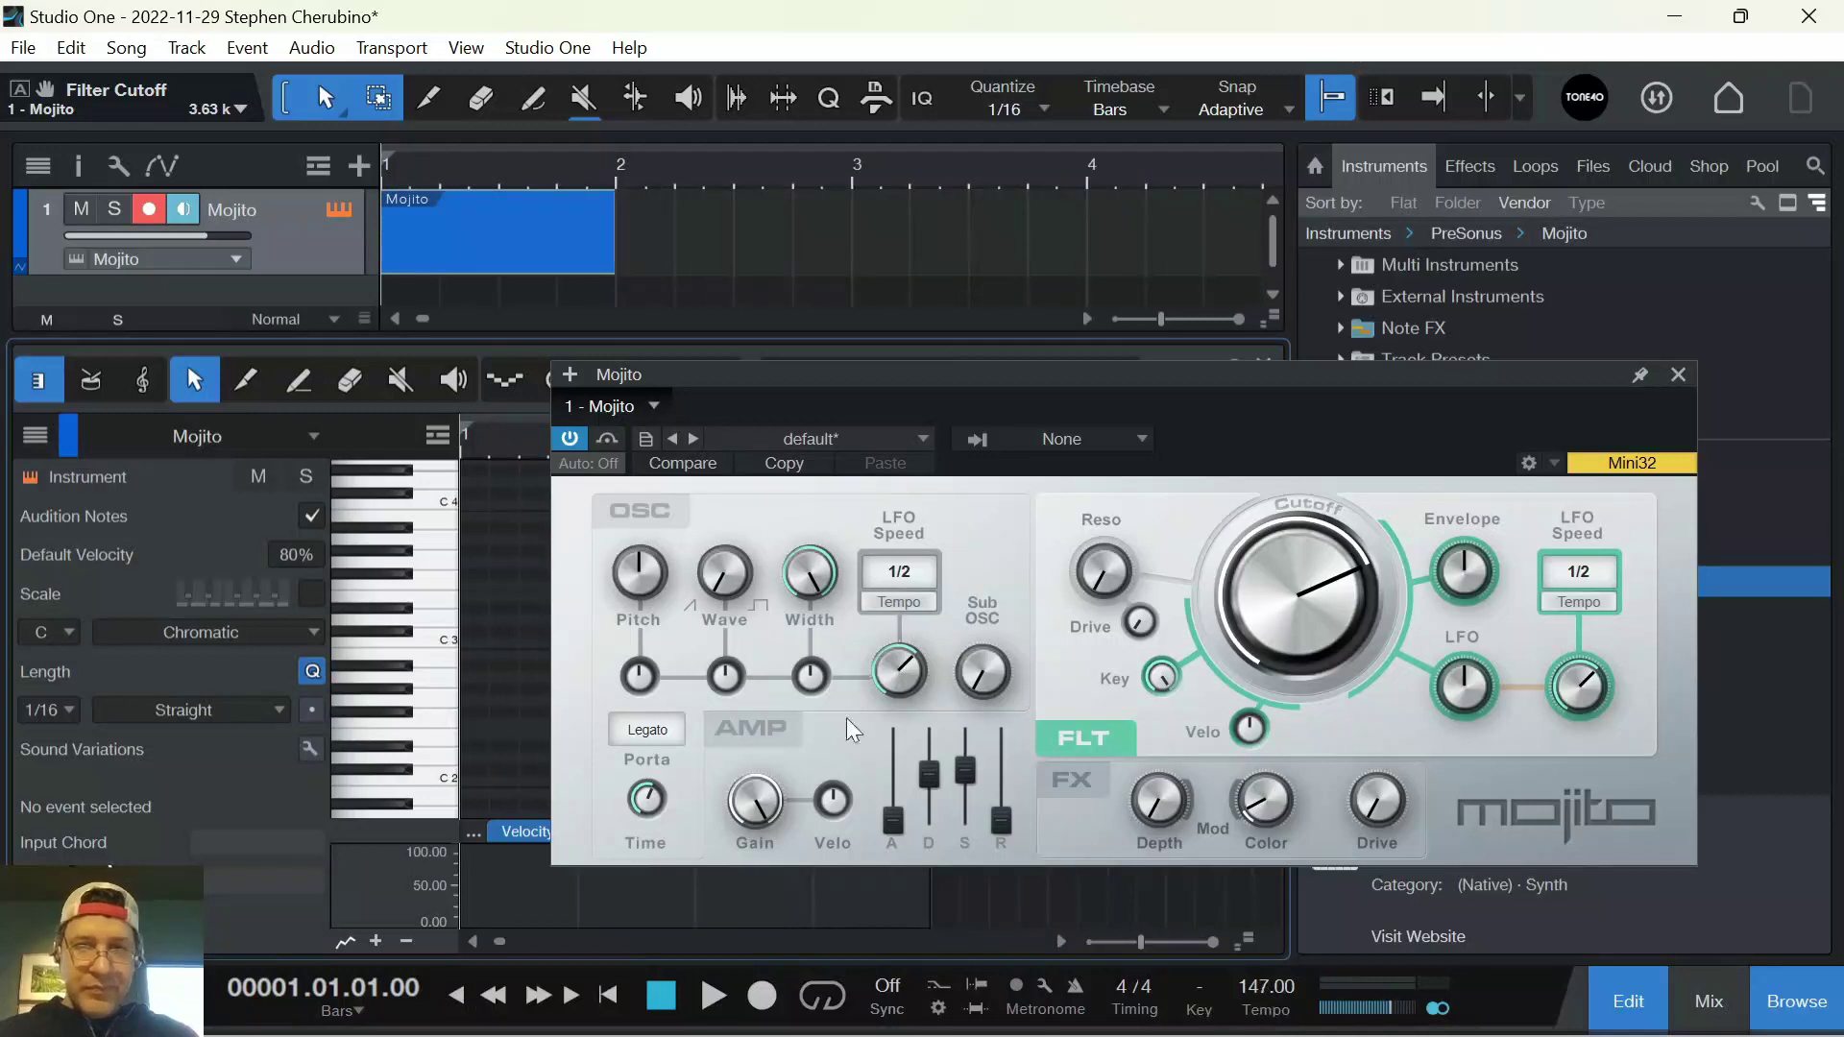
left_click(1678, 374)
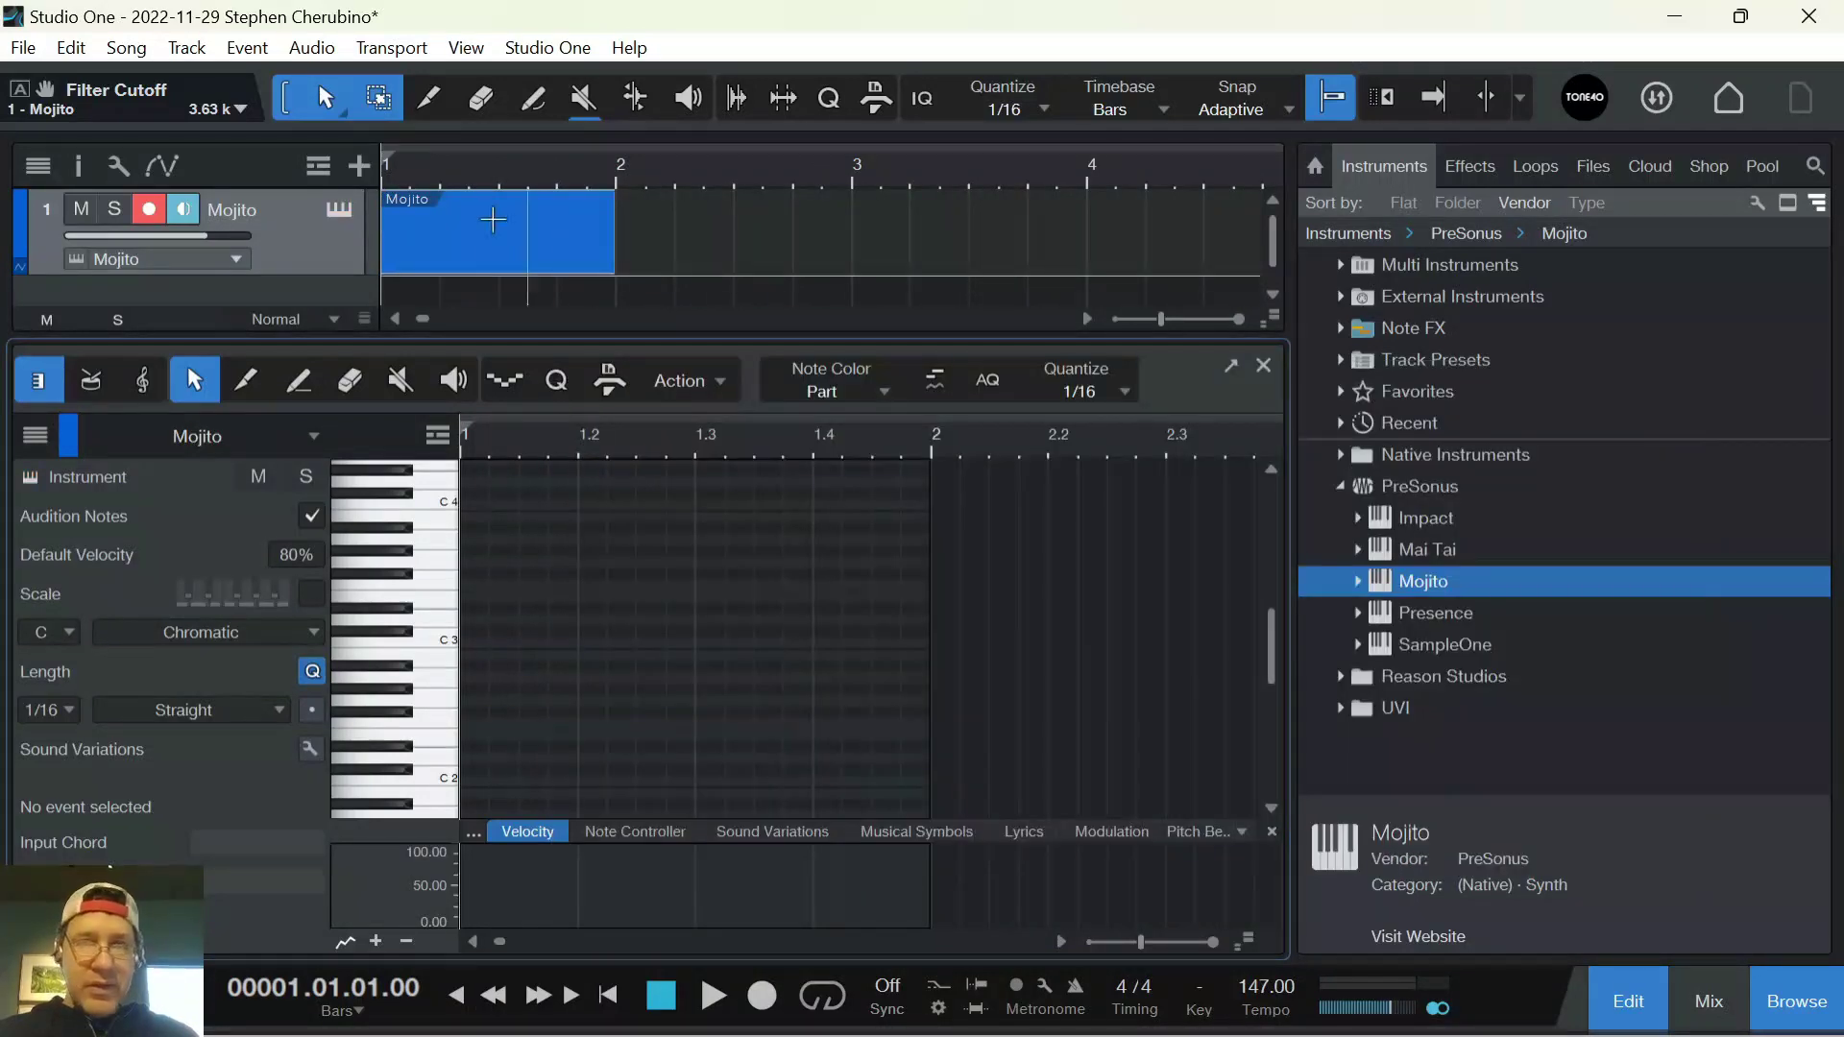
Add a sixteenth note on A2 at the start of bar 1 and extend the Mojito part to just past bar 3
scroll(457, 688, "up", 2)
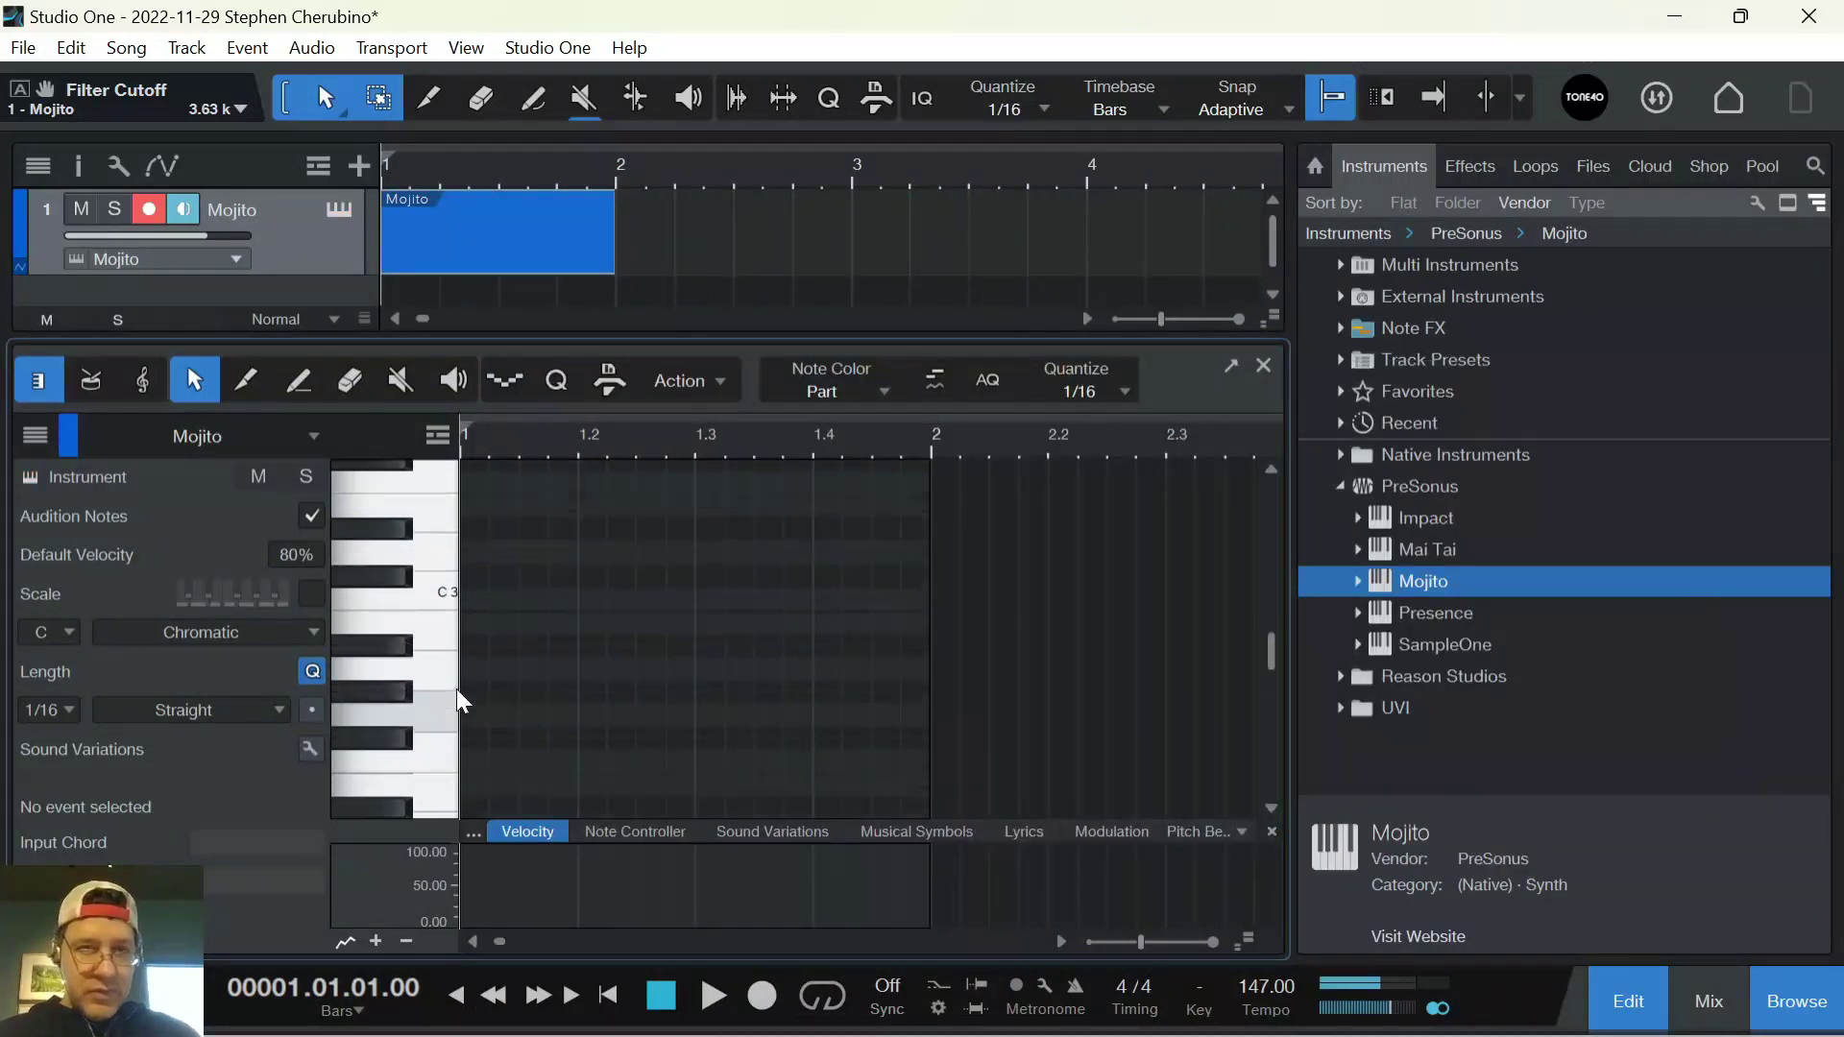
double_click(470, 713)
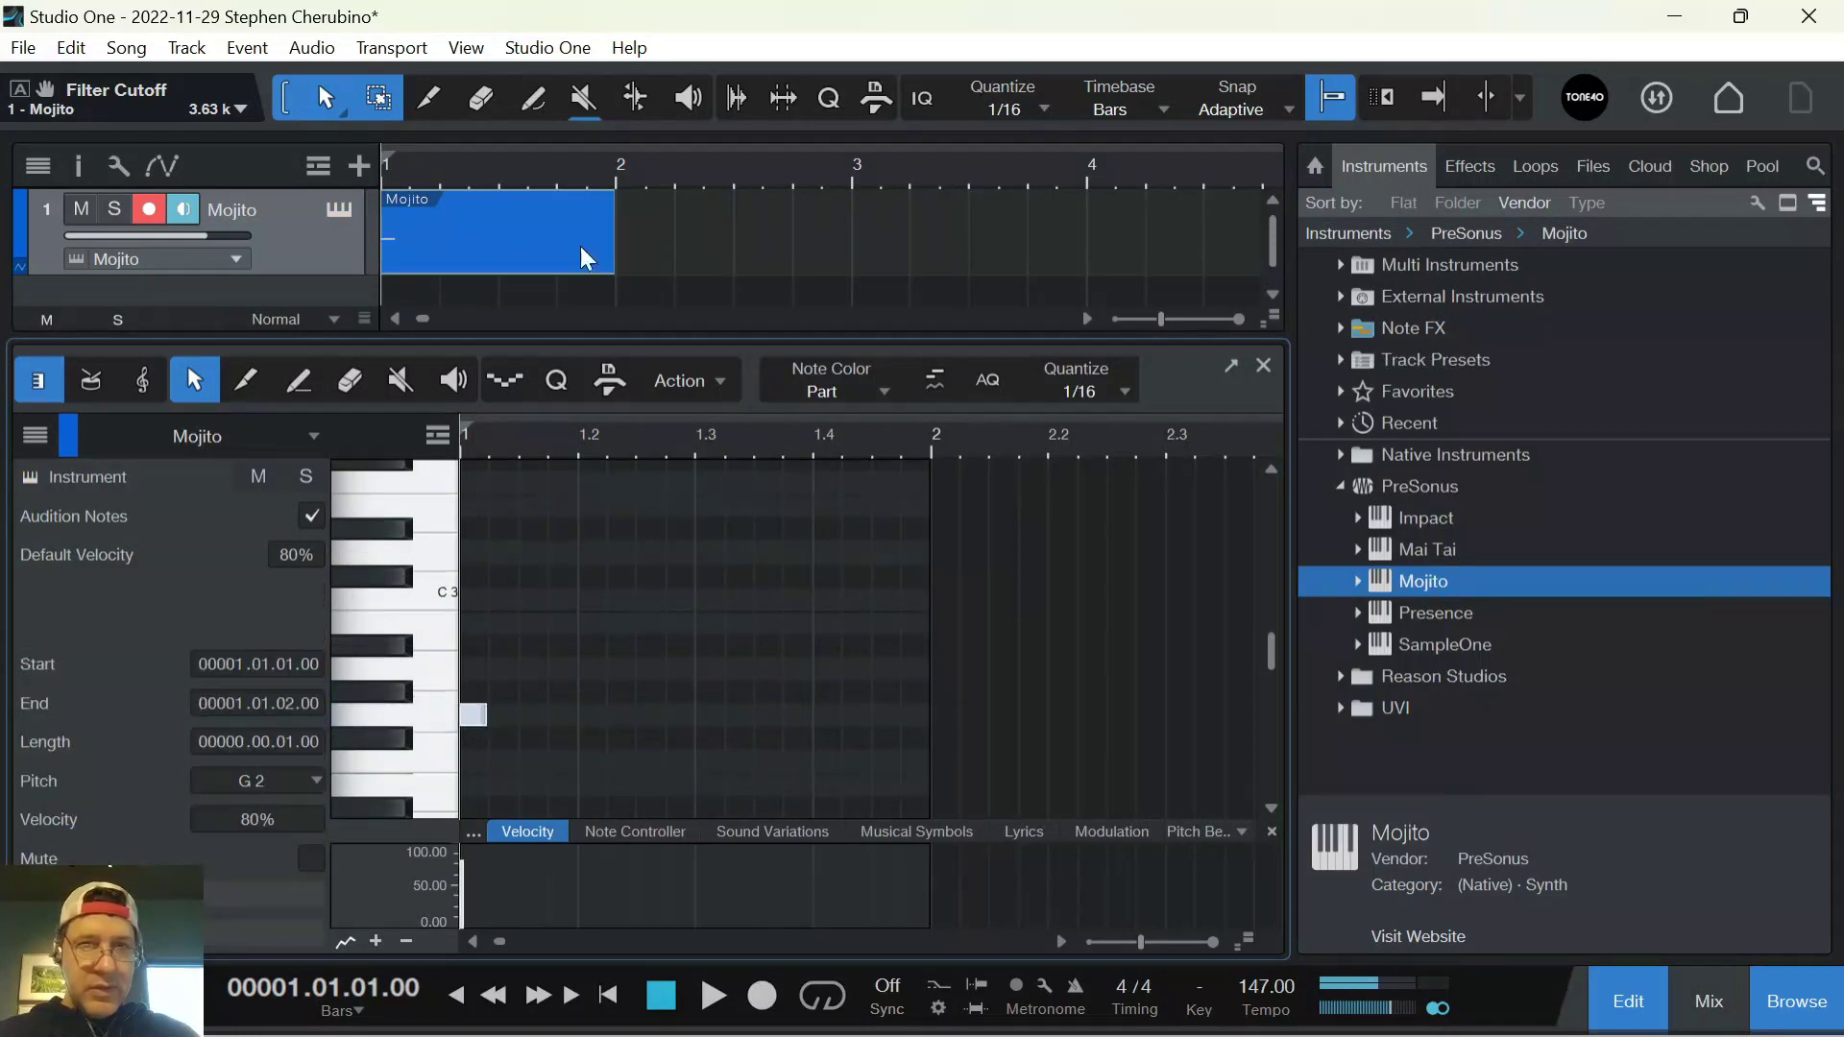
key("Up")
key("Up")
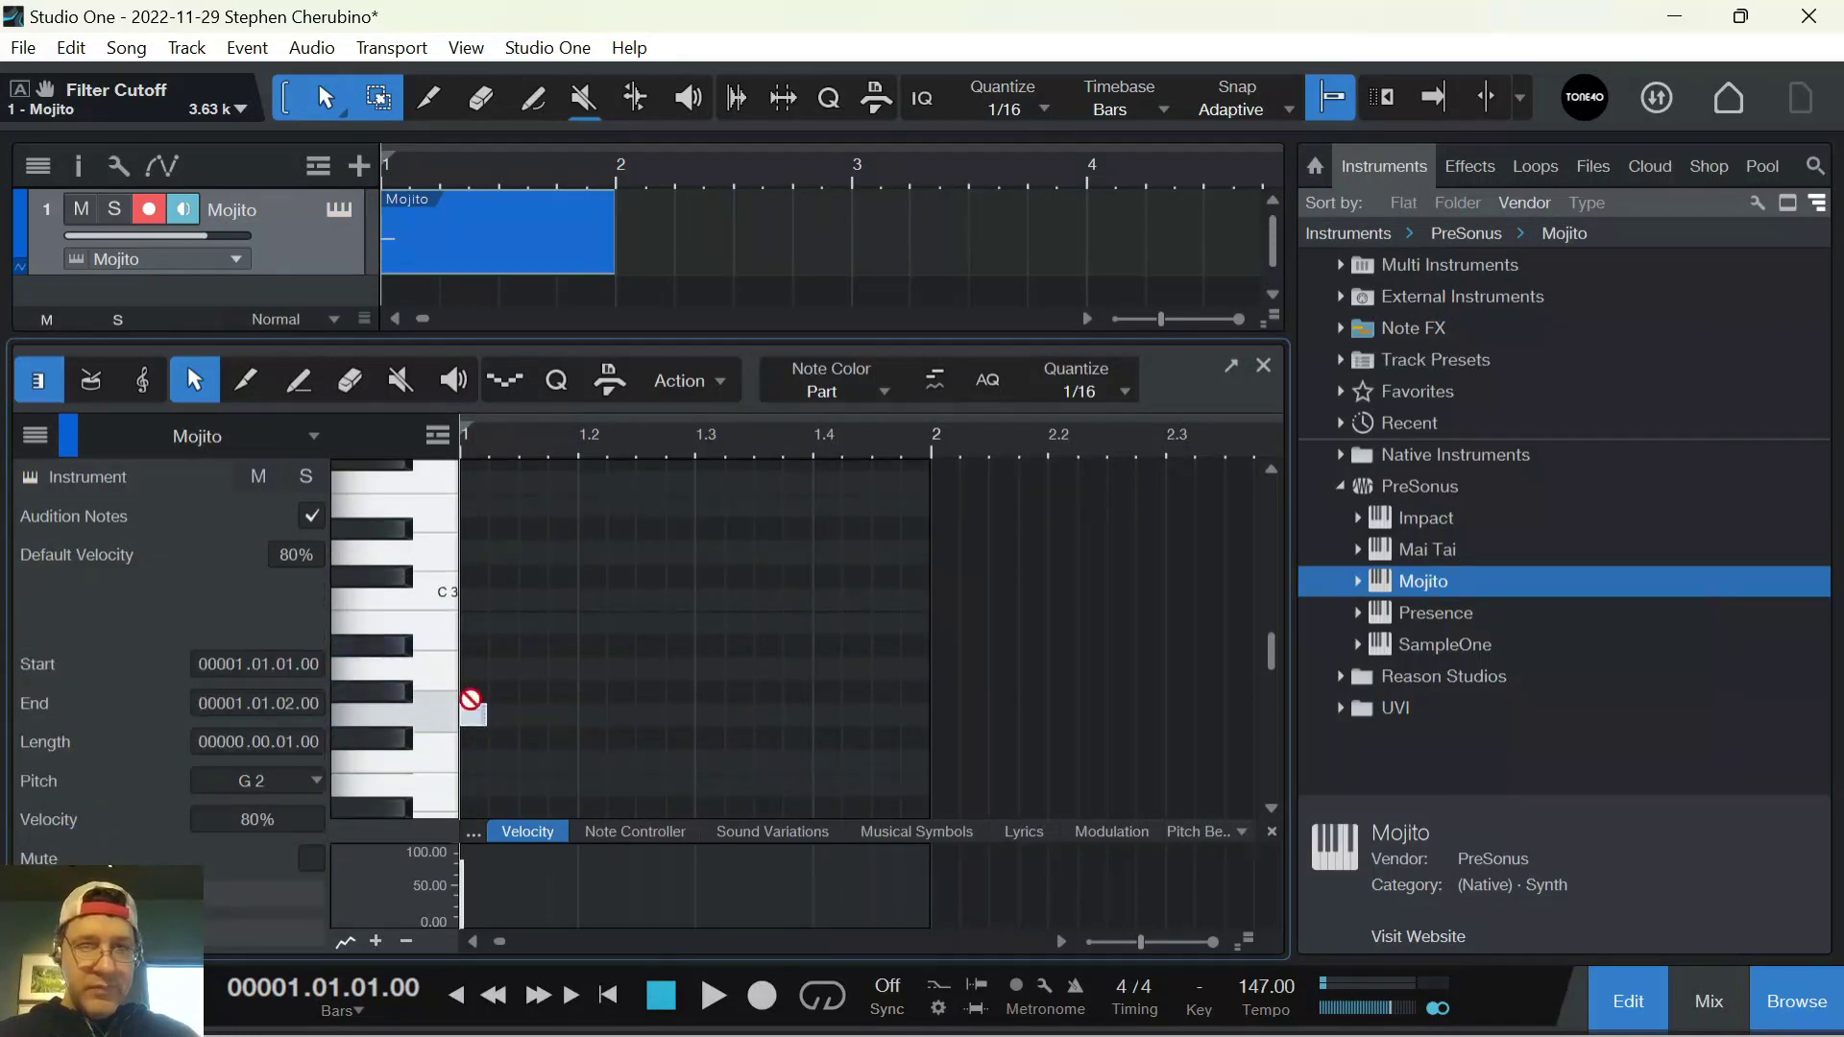
left_click_drag(614, 269, 858, 289)
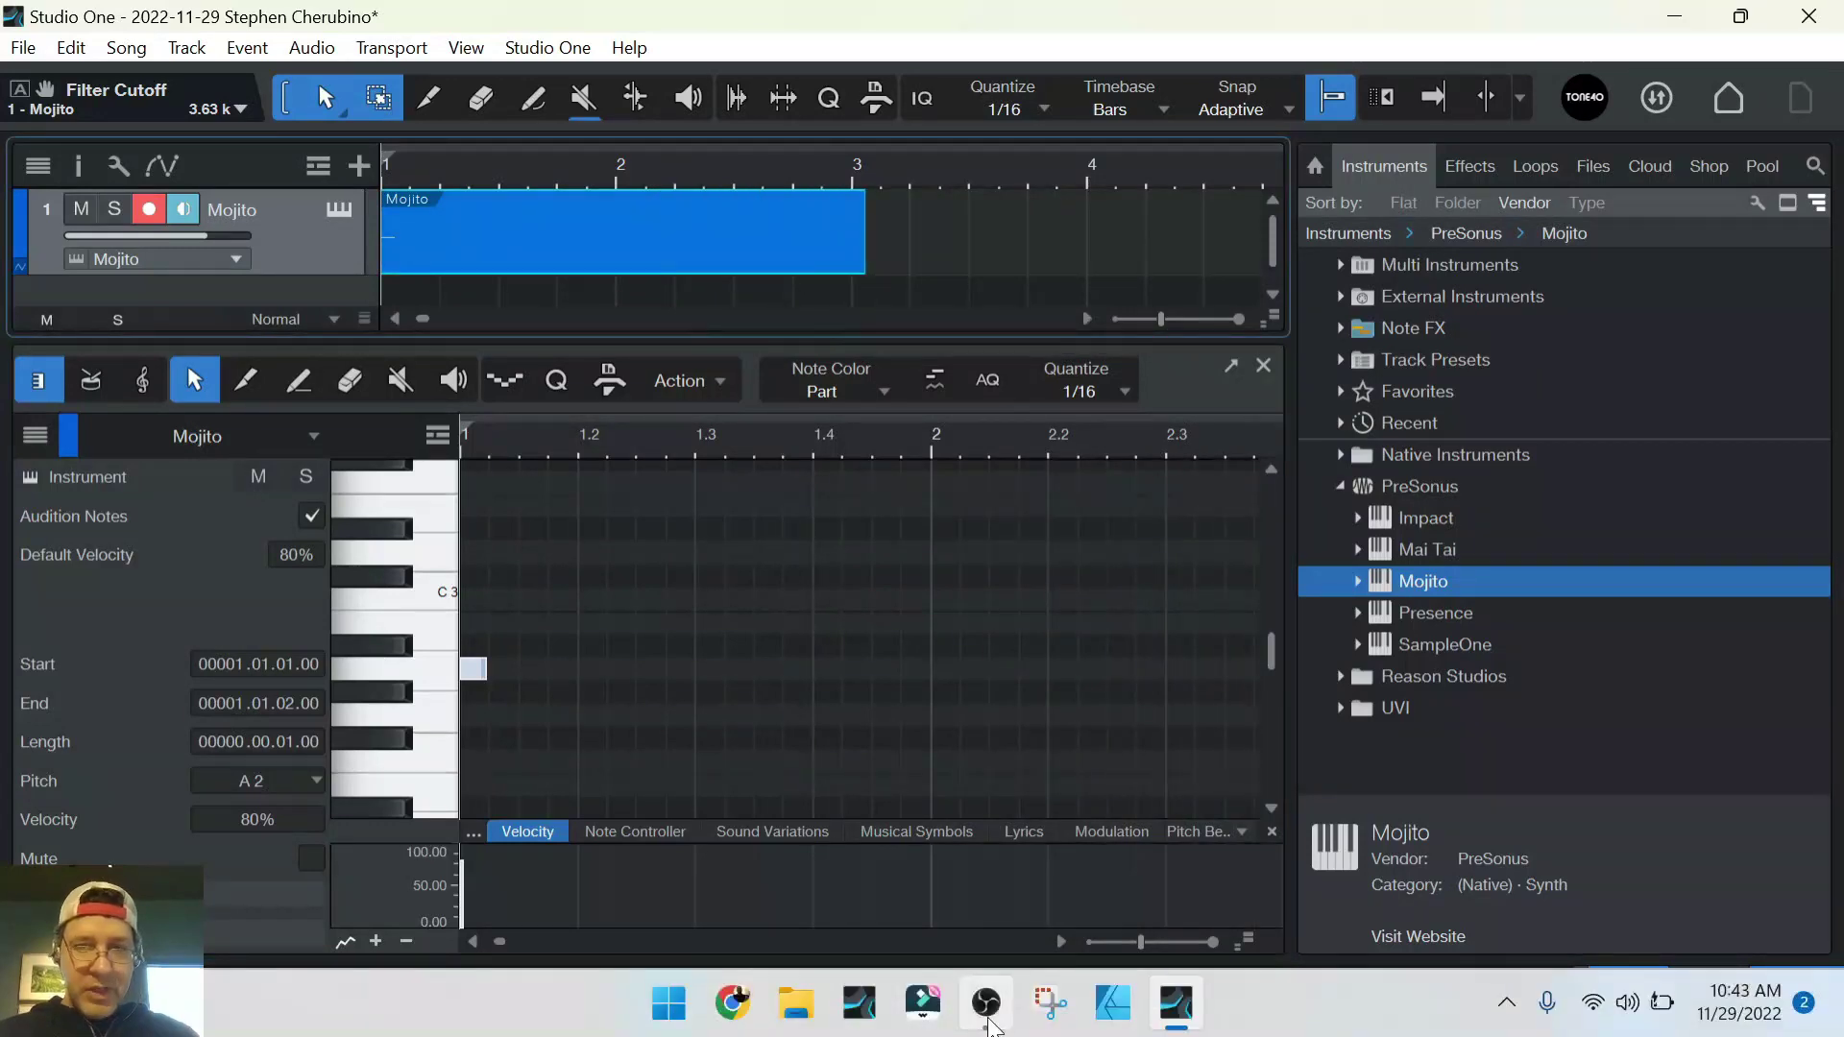
left_click(989, 1020)
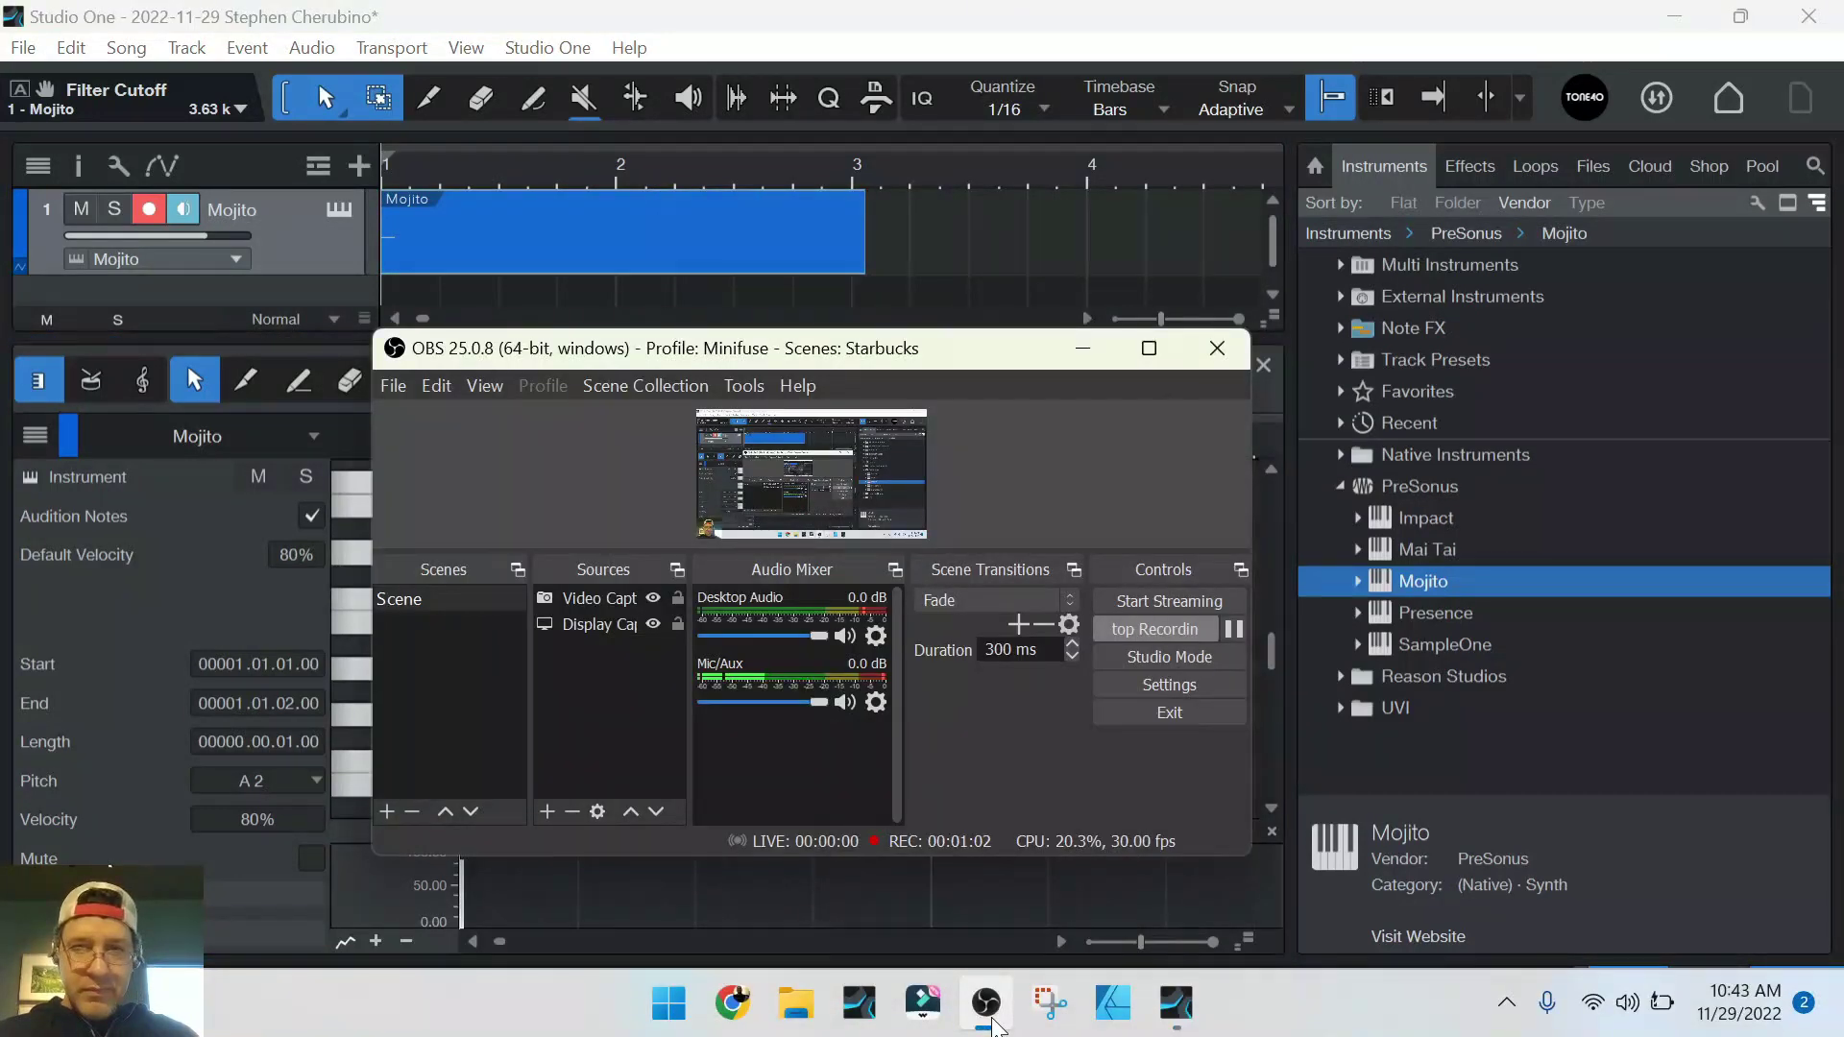
left_click(989, 1020)
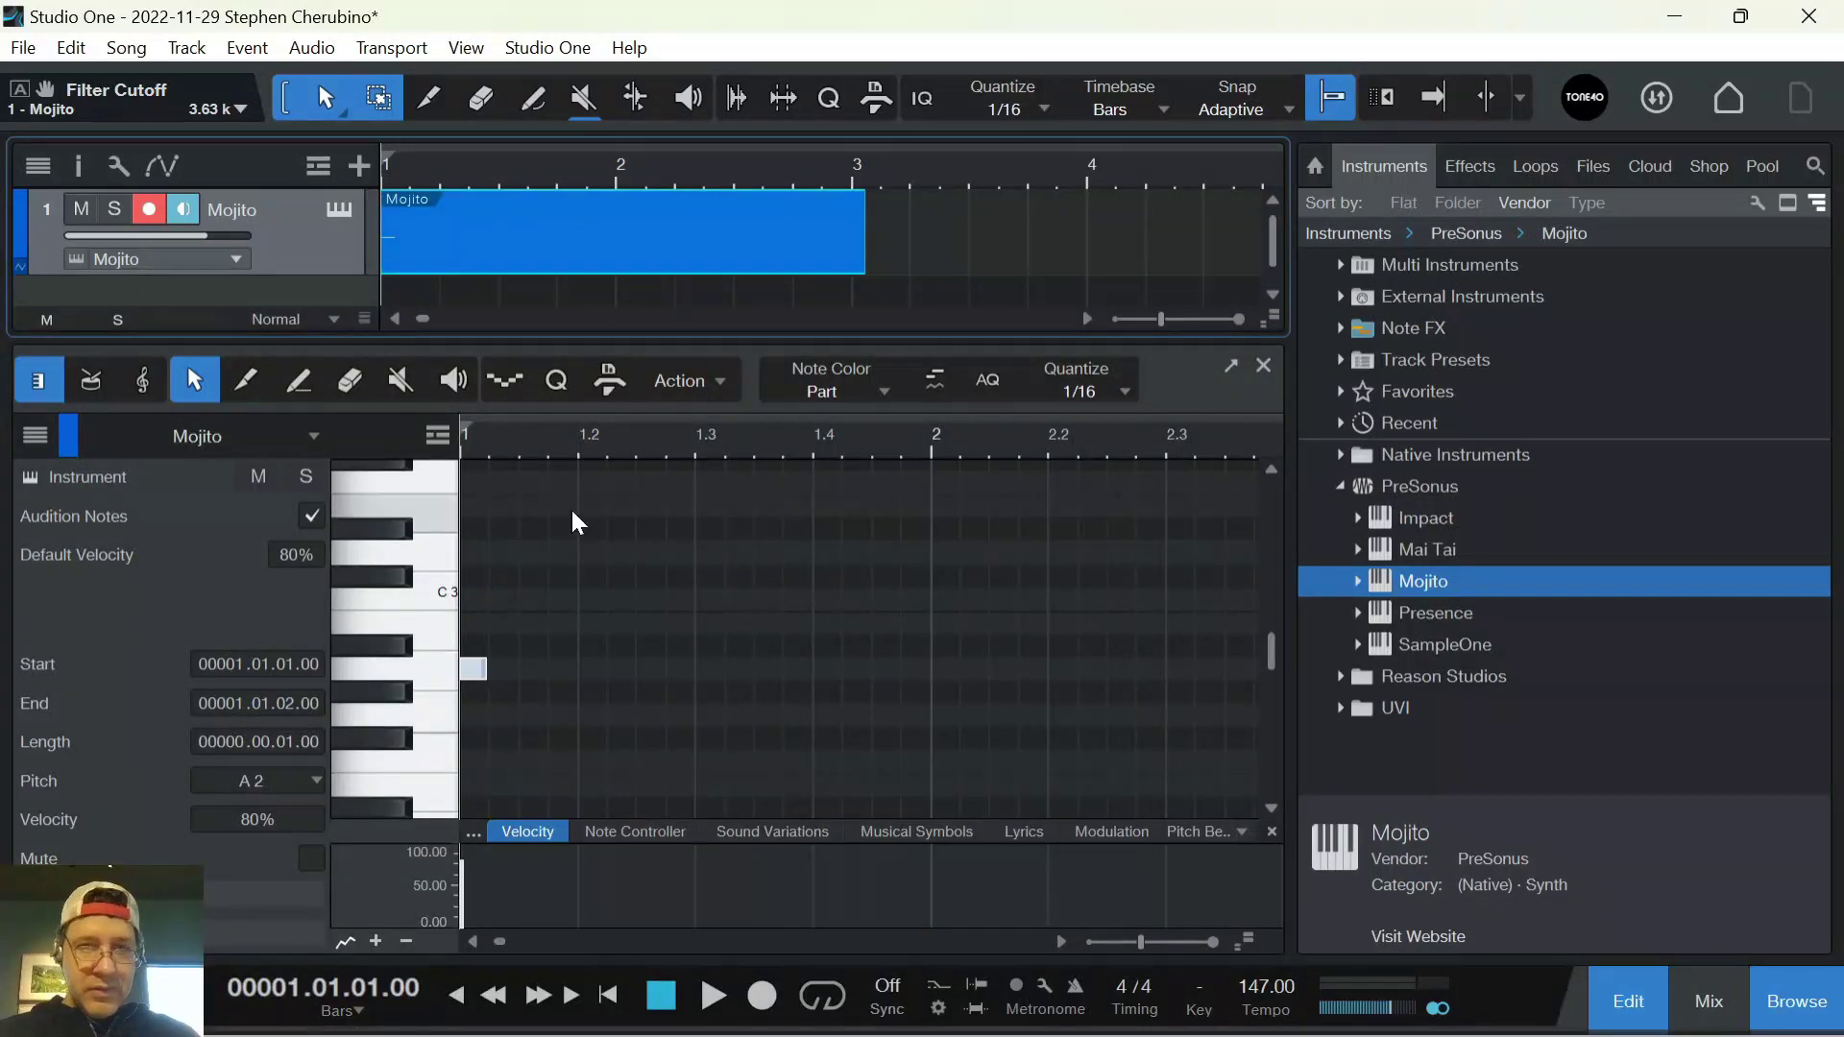
Add sixteenth notes on F2 at 1.2.3 and 1.3.1 in the Mojito part and play it back
left_click(656, 721)
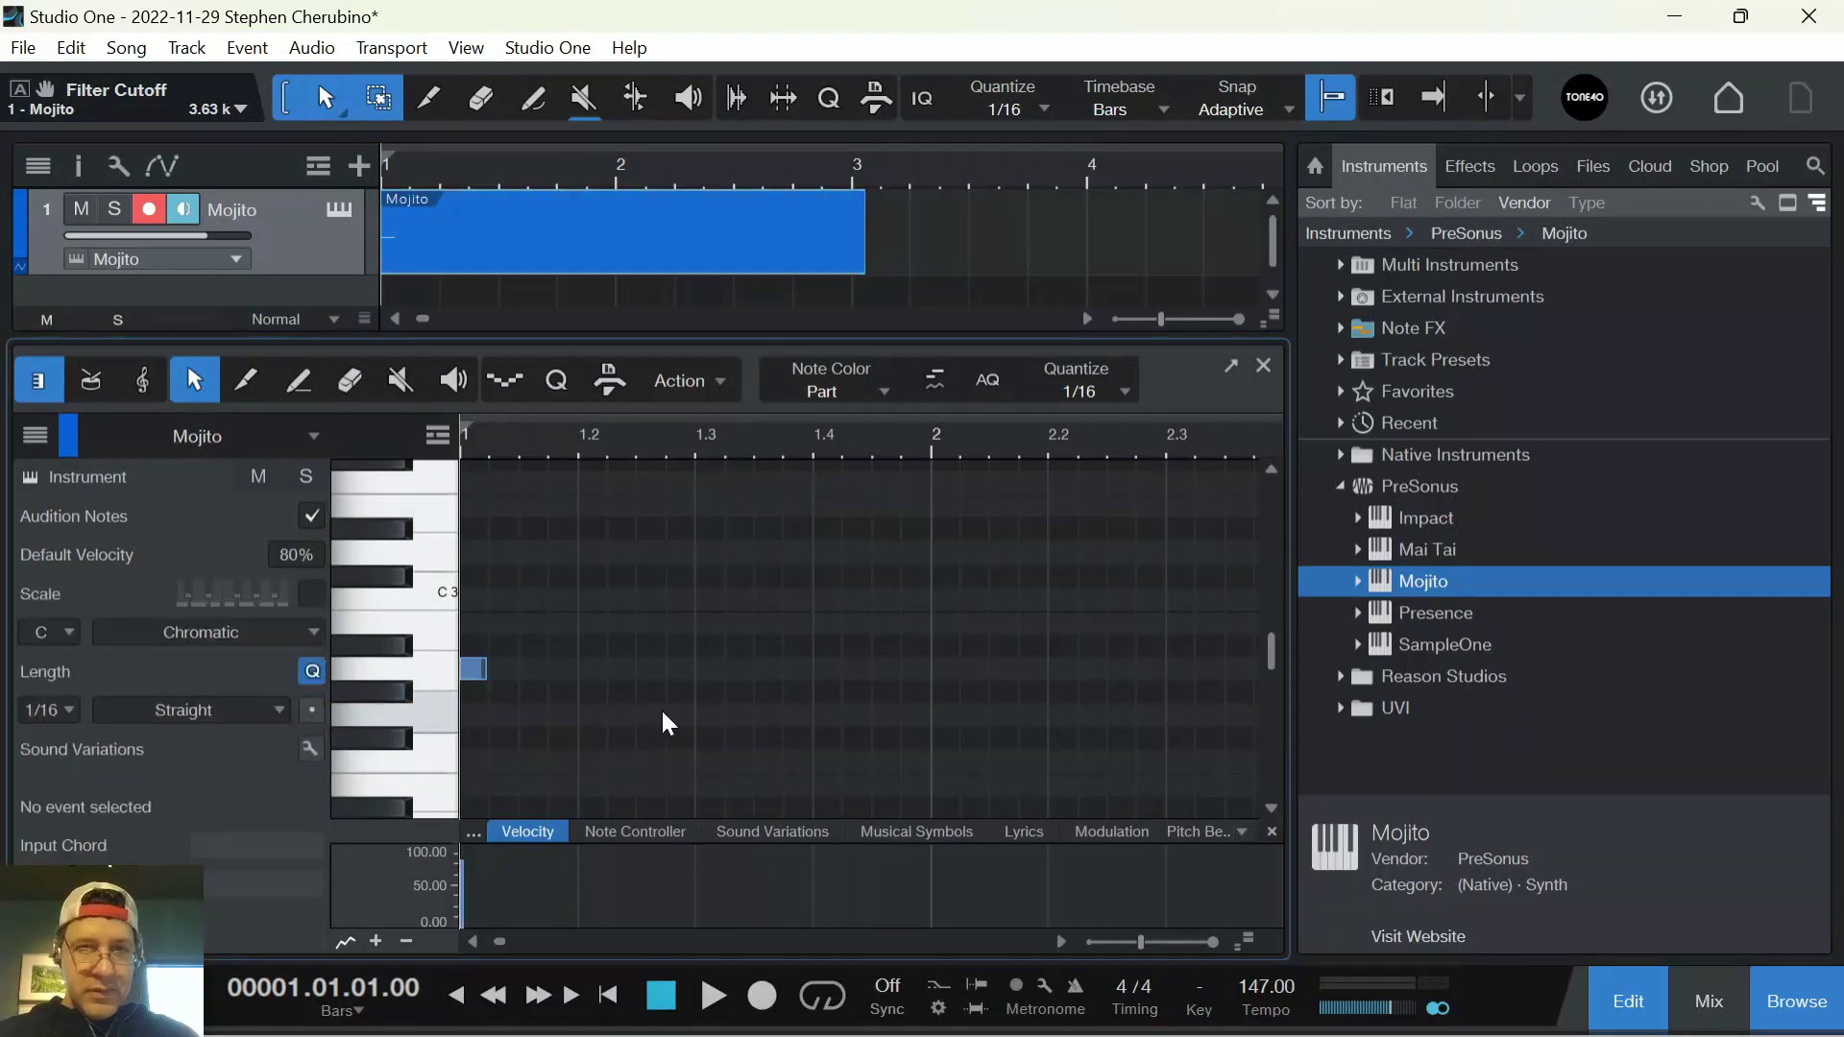
left_click_drag(651, 712, 655, 768)
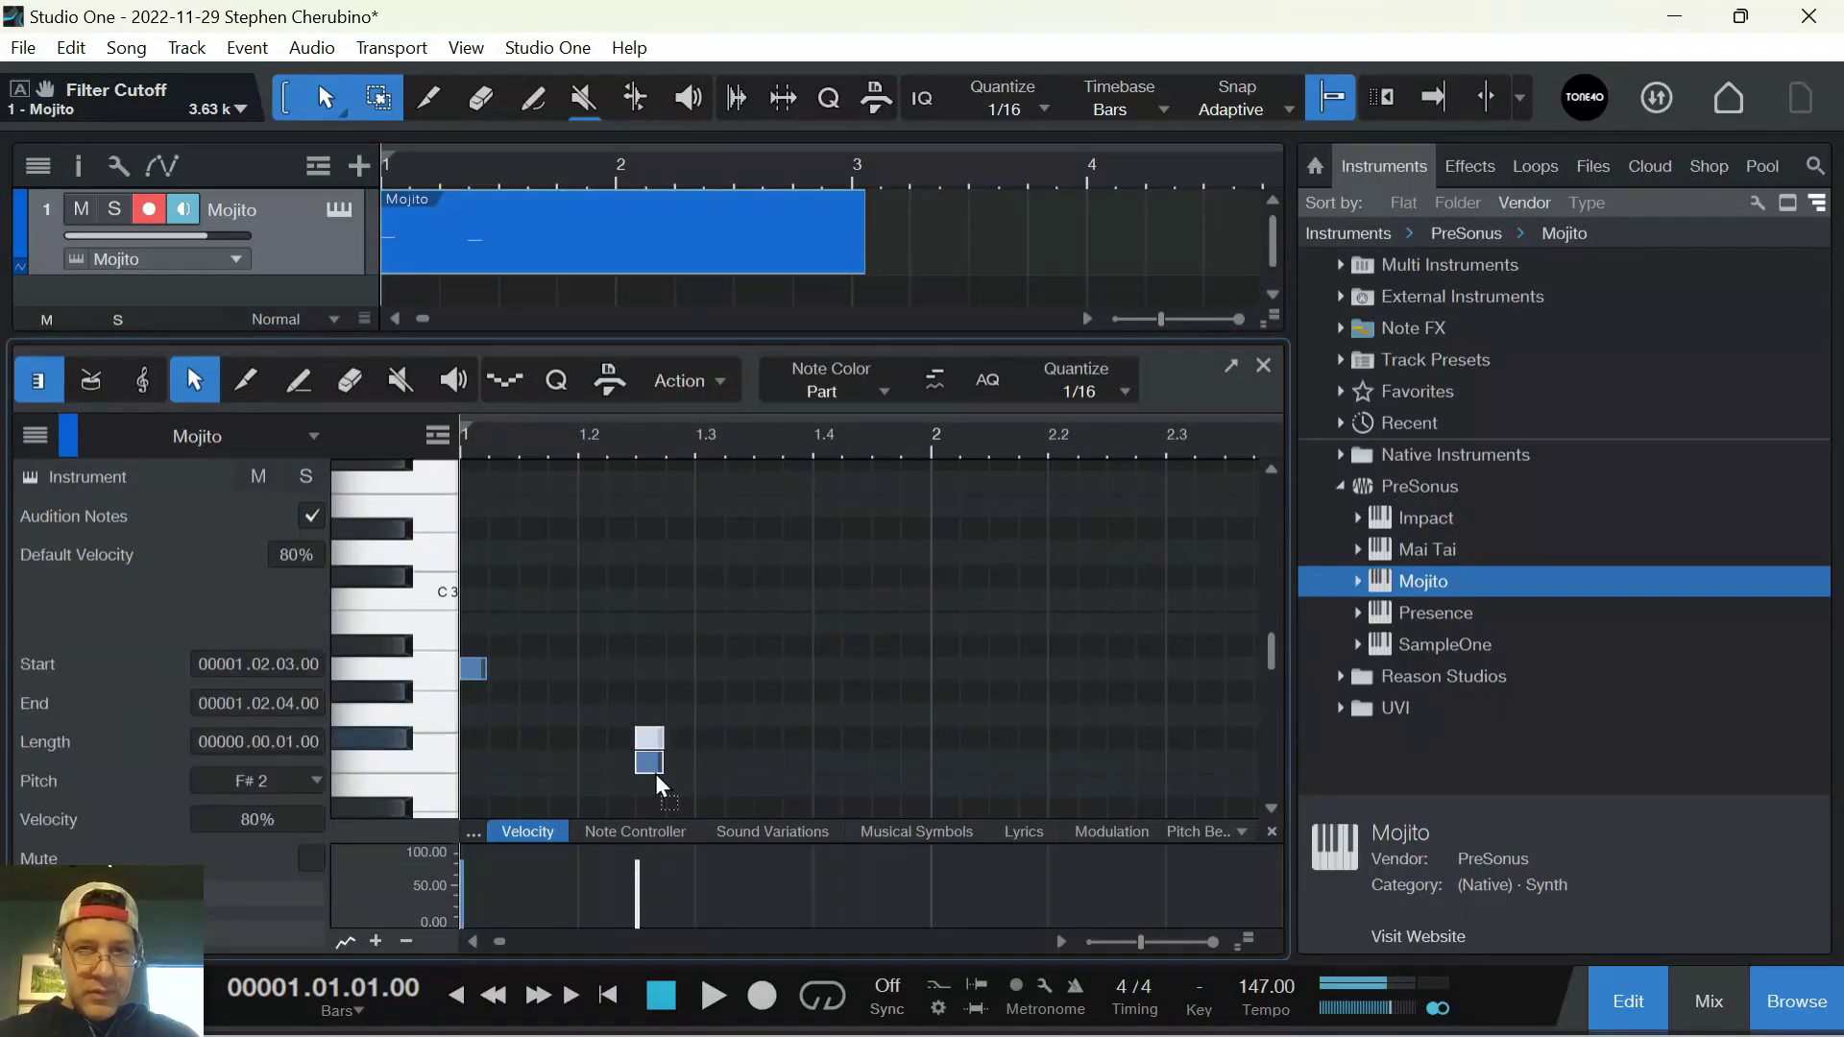
left_click(708, 762)
key("space")
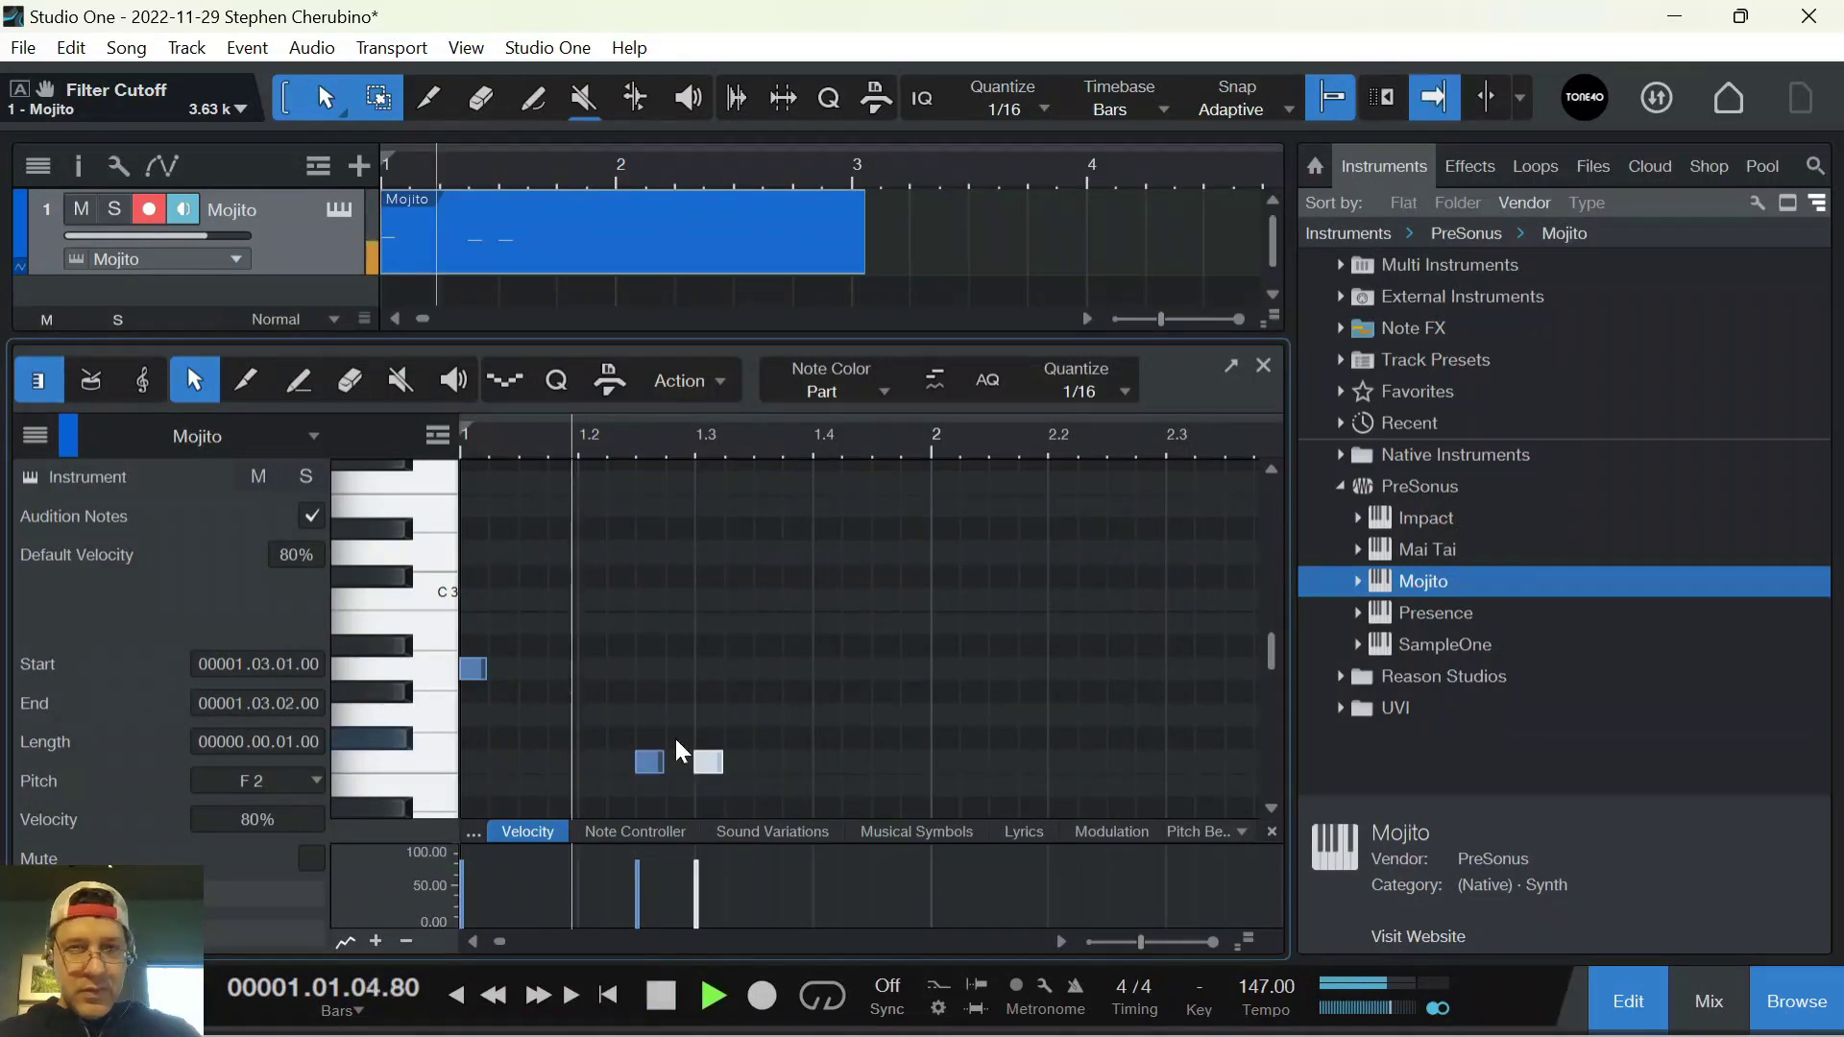
Add sixteenth notes on G2 at 1.4.2 and 2.1.1 and play the Mojito part back
left_click(855, 715)
left_click(945, 715)
key("space")
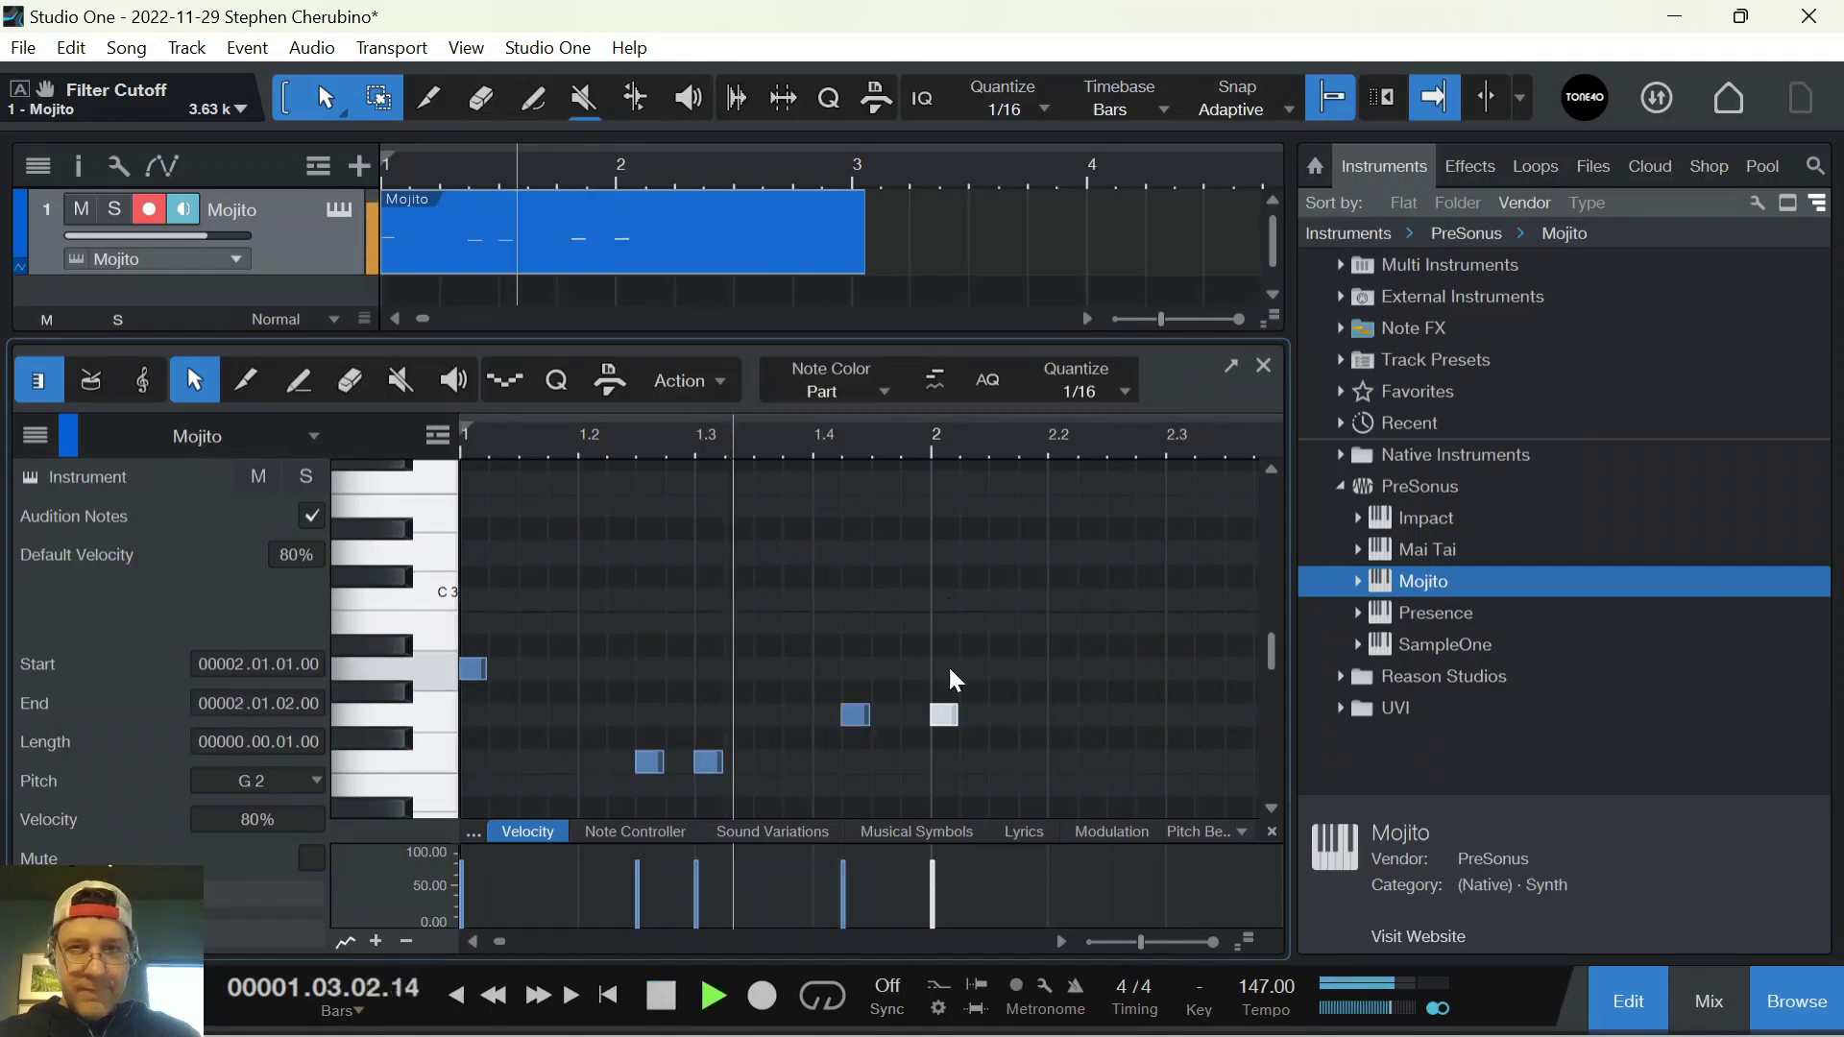
key("space")
Add sixteenth notes on F2 at 2.2.1 and 2.2.3 and on G2 at 2.3.3
left_click(1061, 761)
left_click(1120, 762)
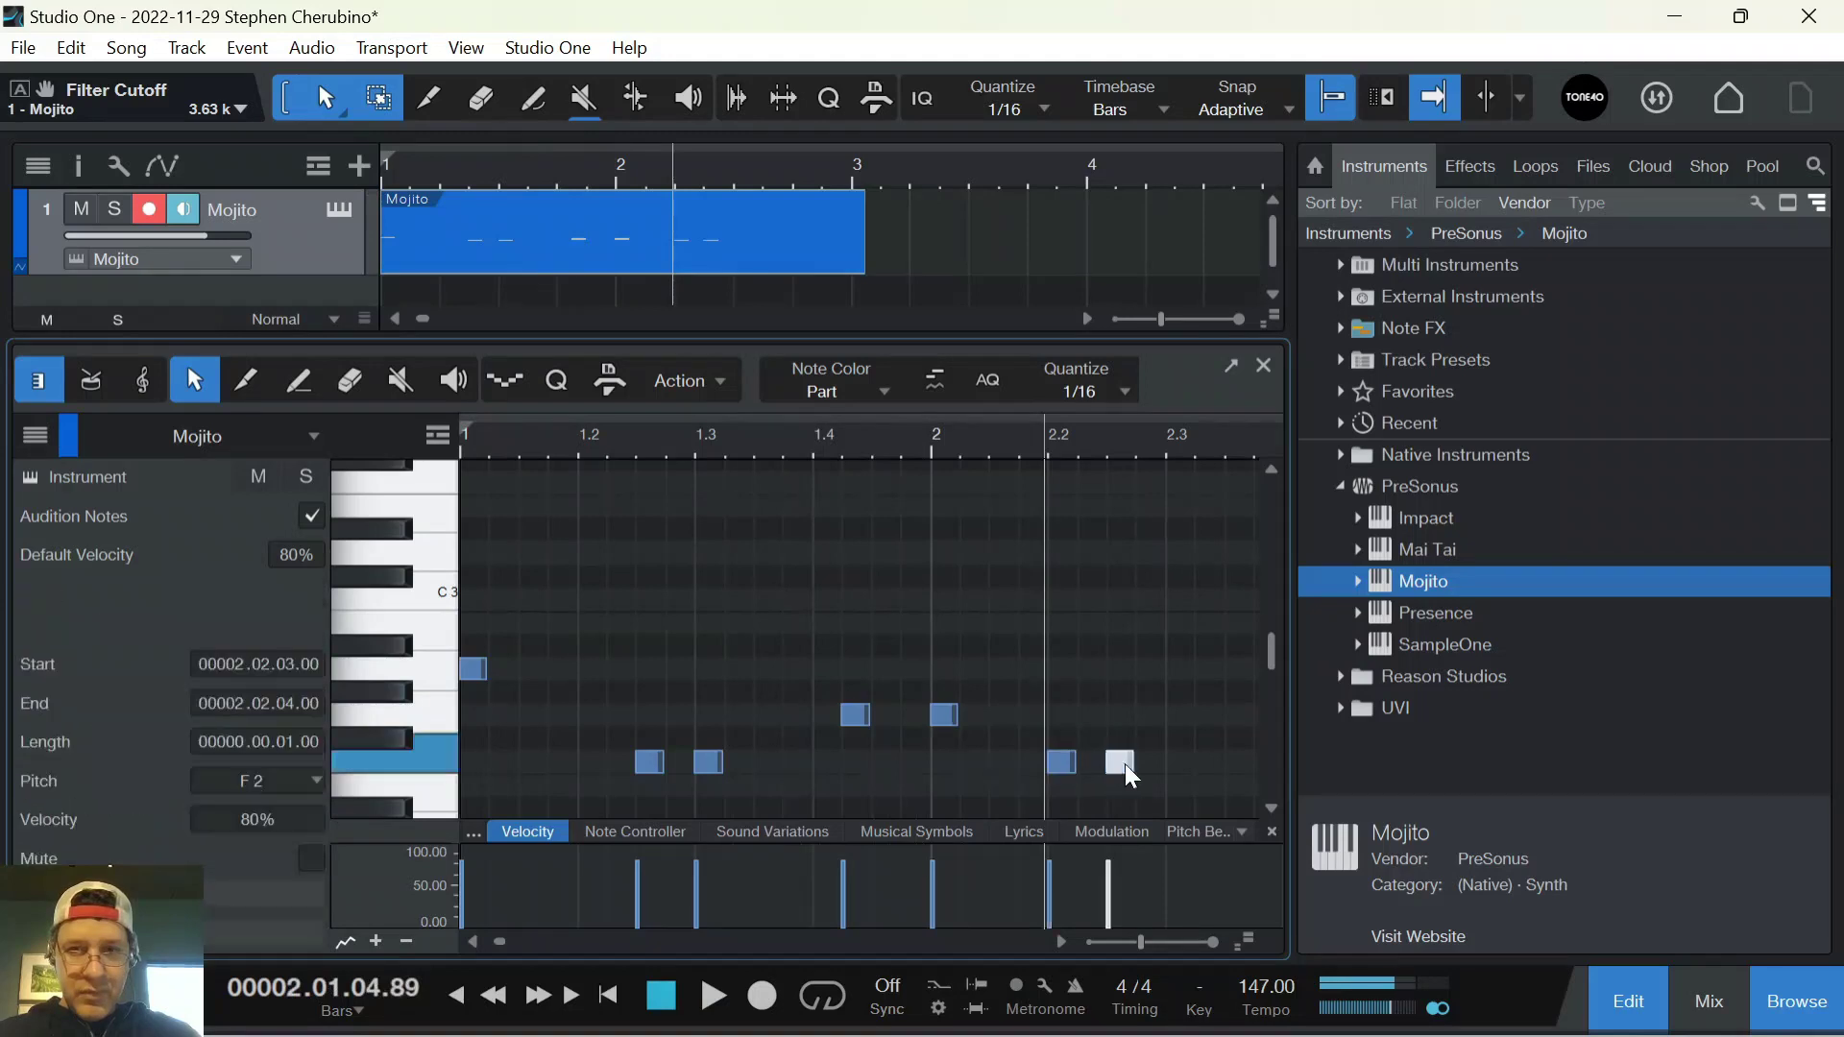
left_click(1226, 715)
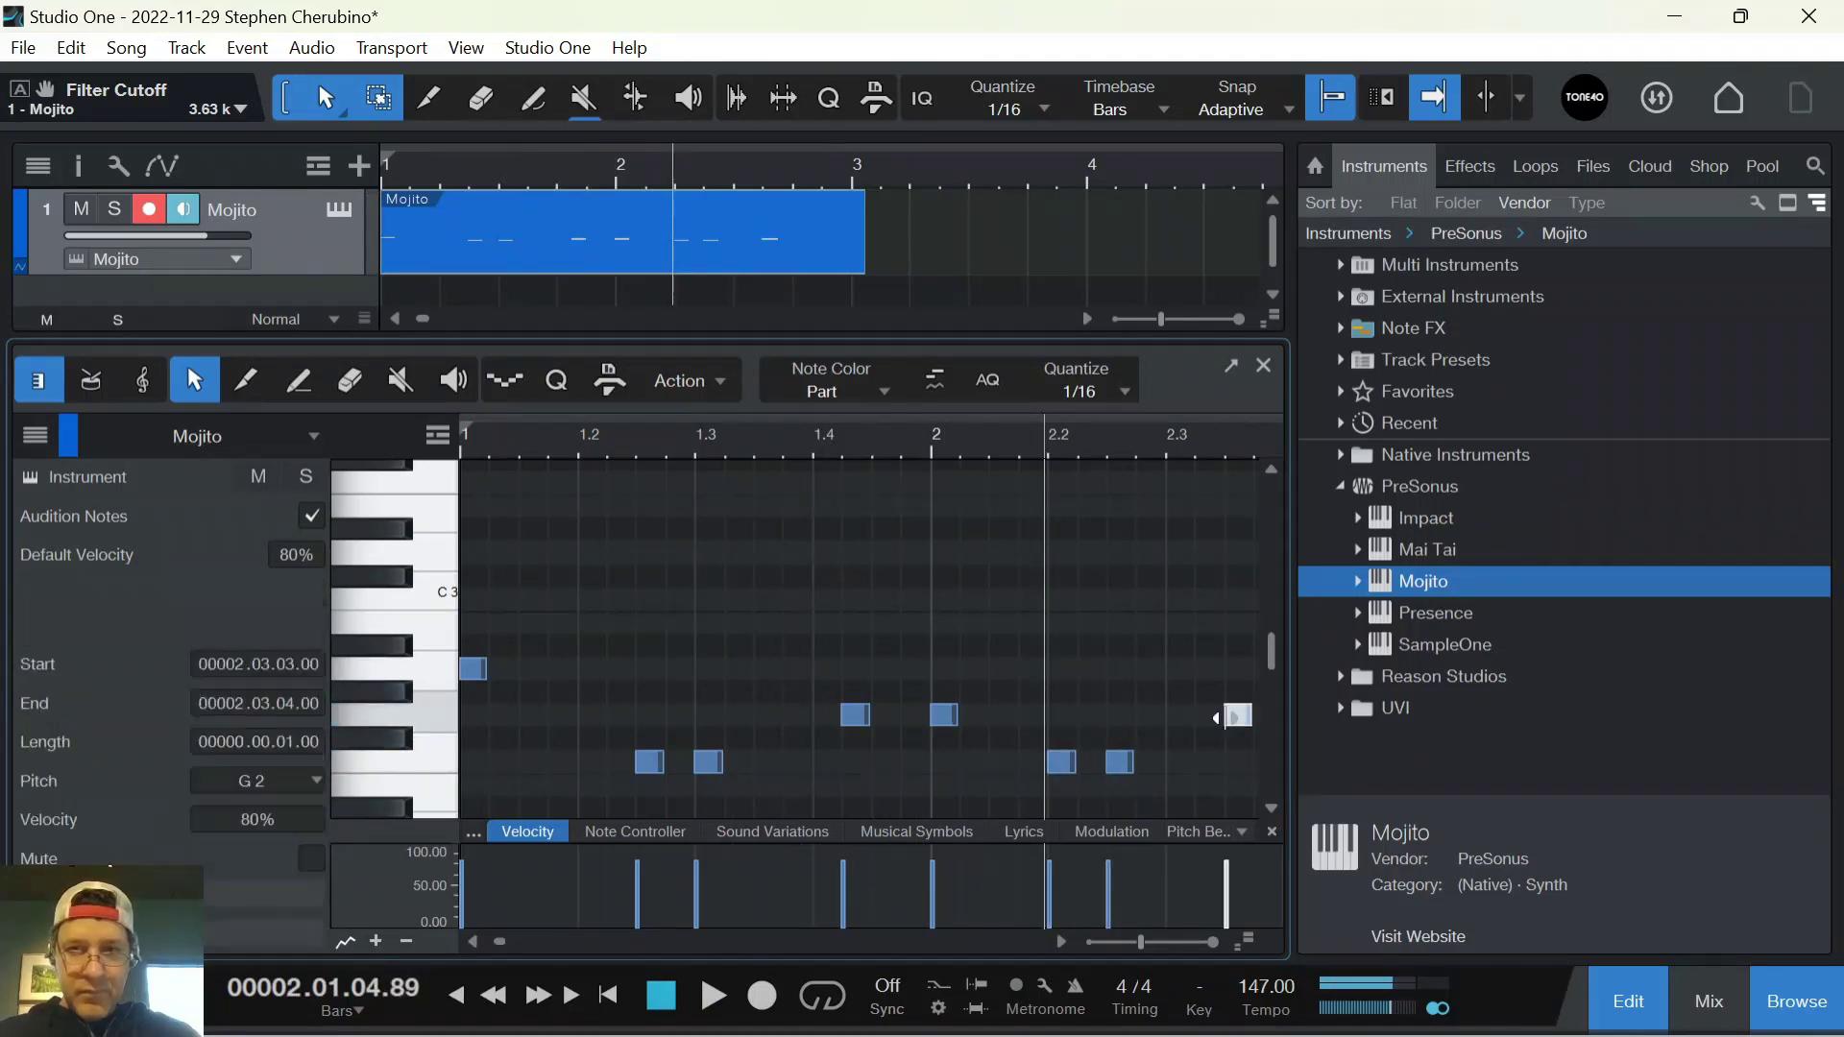
Loop bars 1 to 4 around the Mojito part and play the bass line with the metronome on
left_click(766, 257)
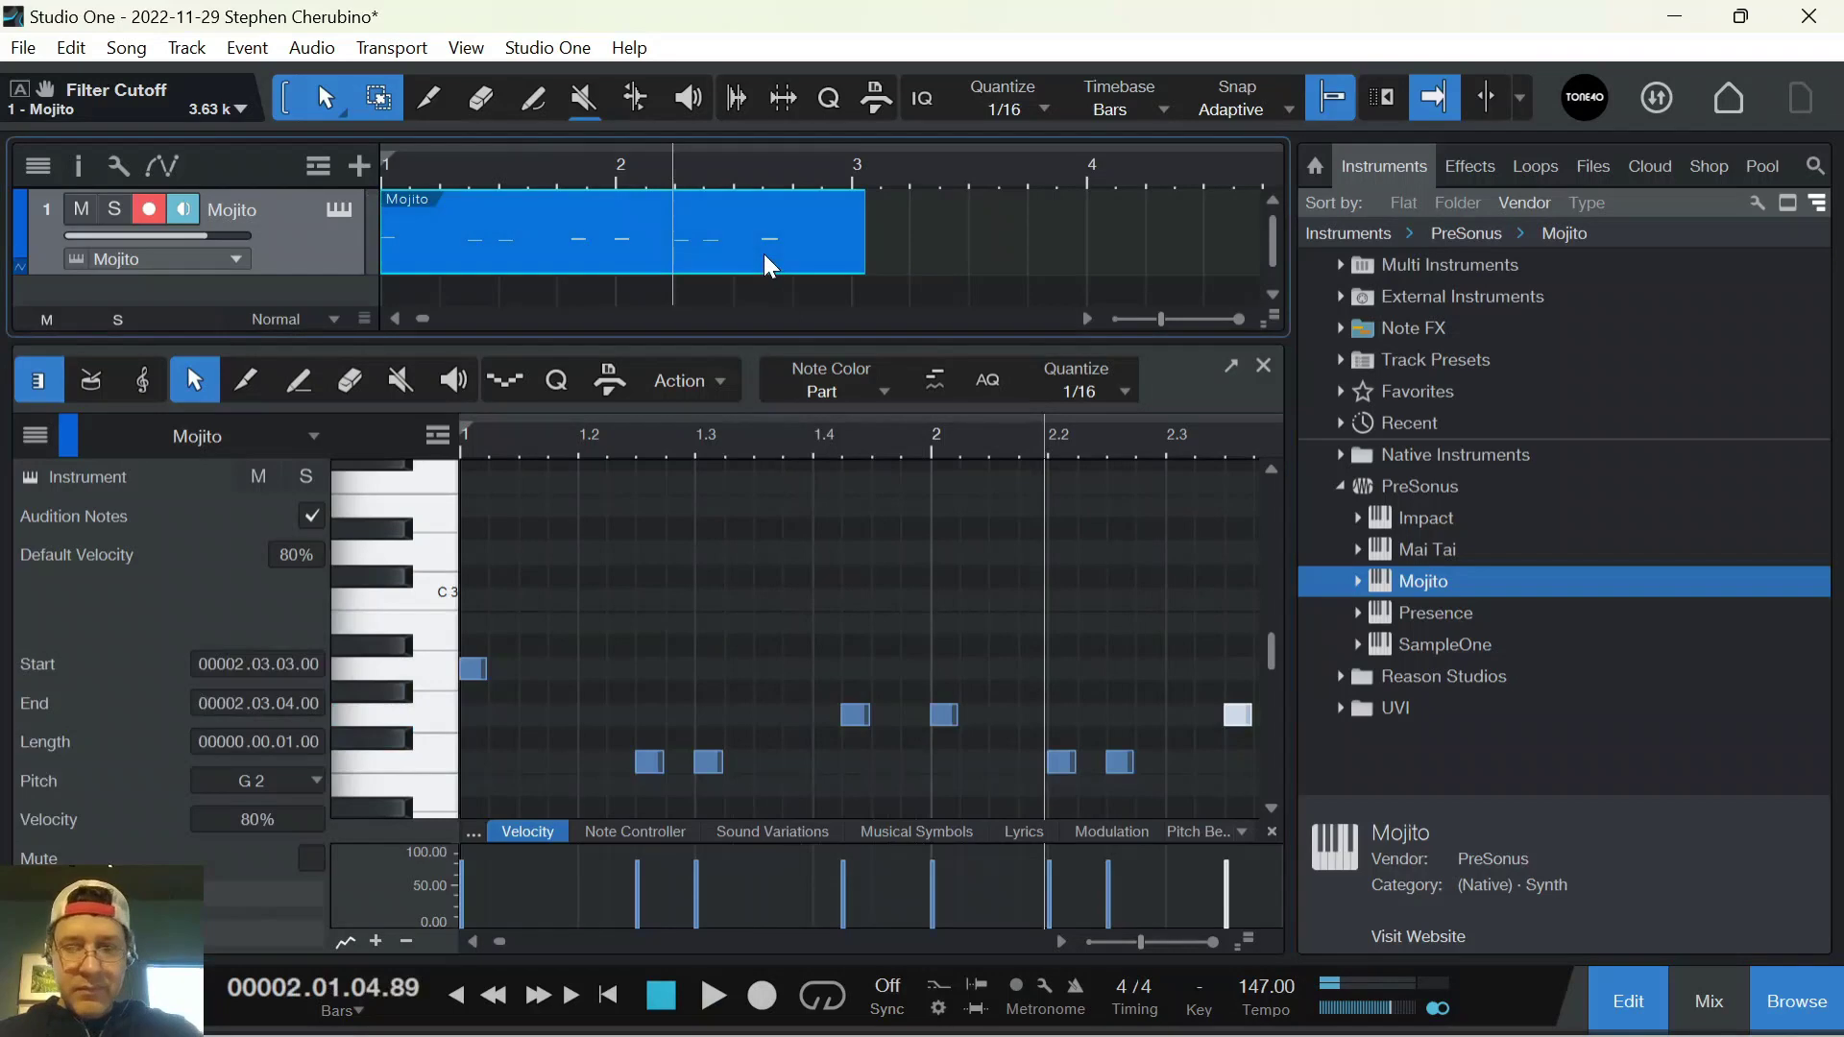
key("p")
key("space")
left_click_drag(903, 432, 903, 538)
key("space")
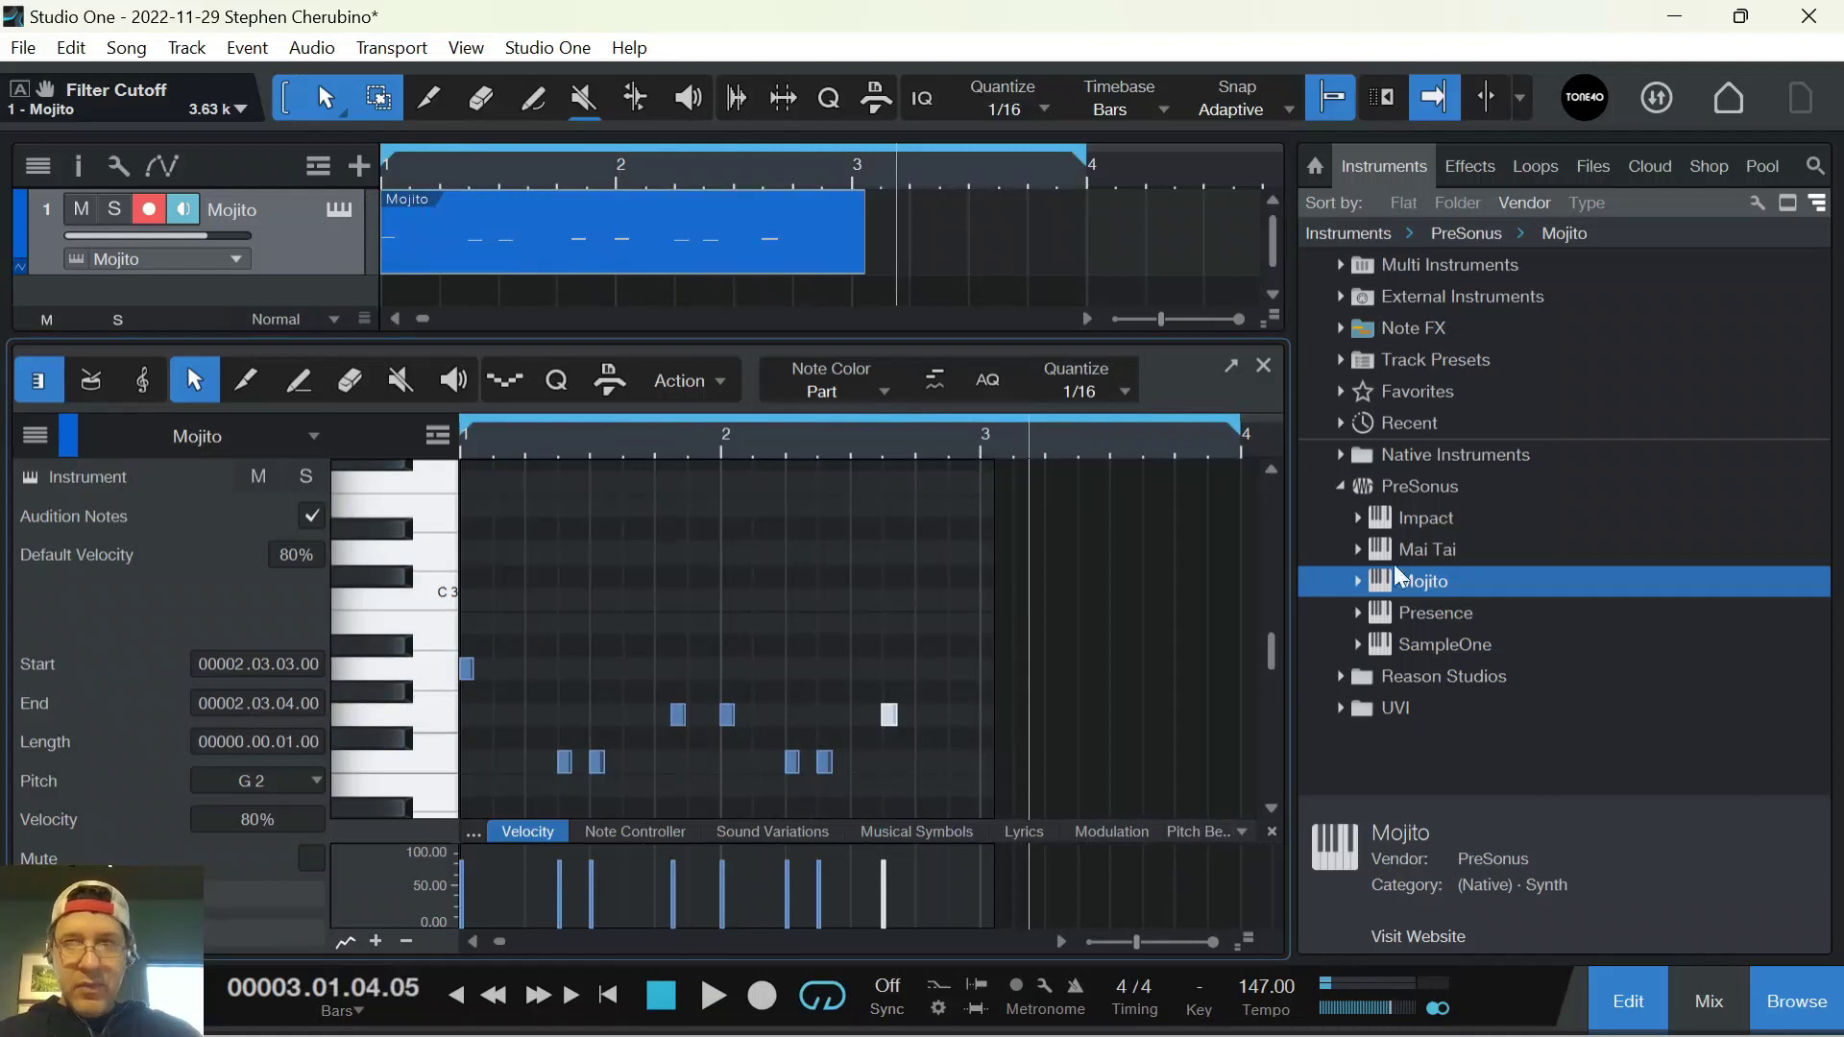
key("space")
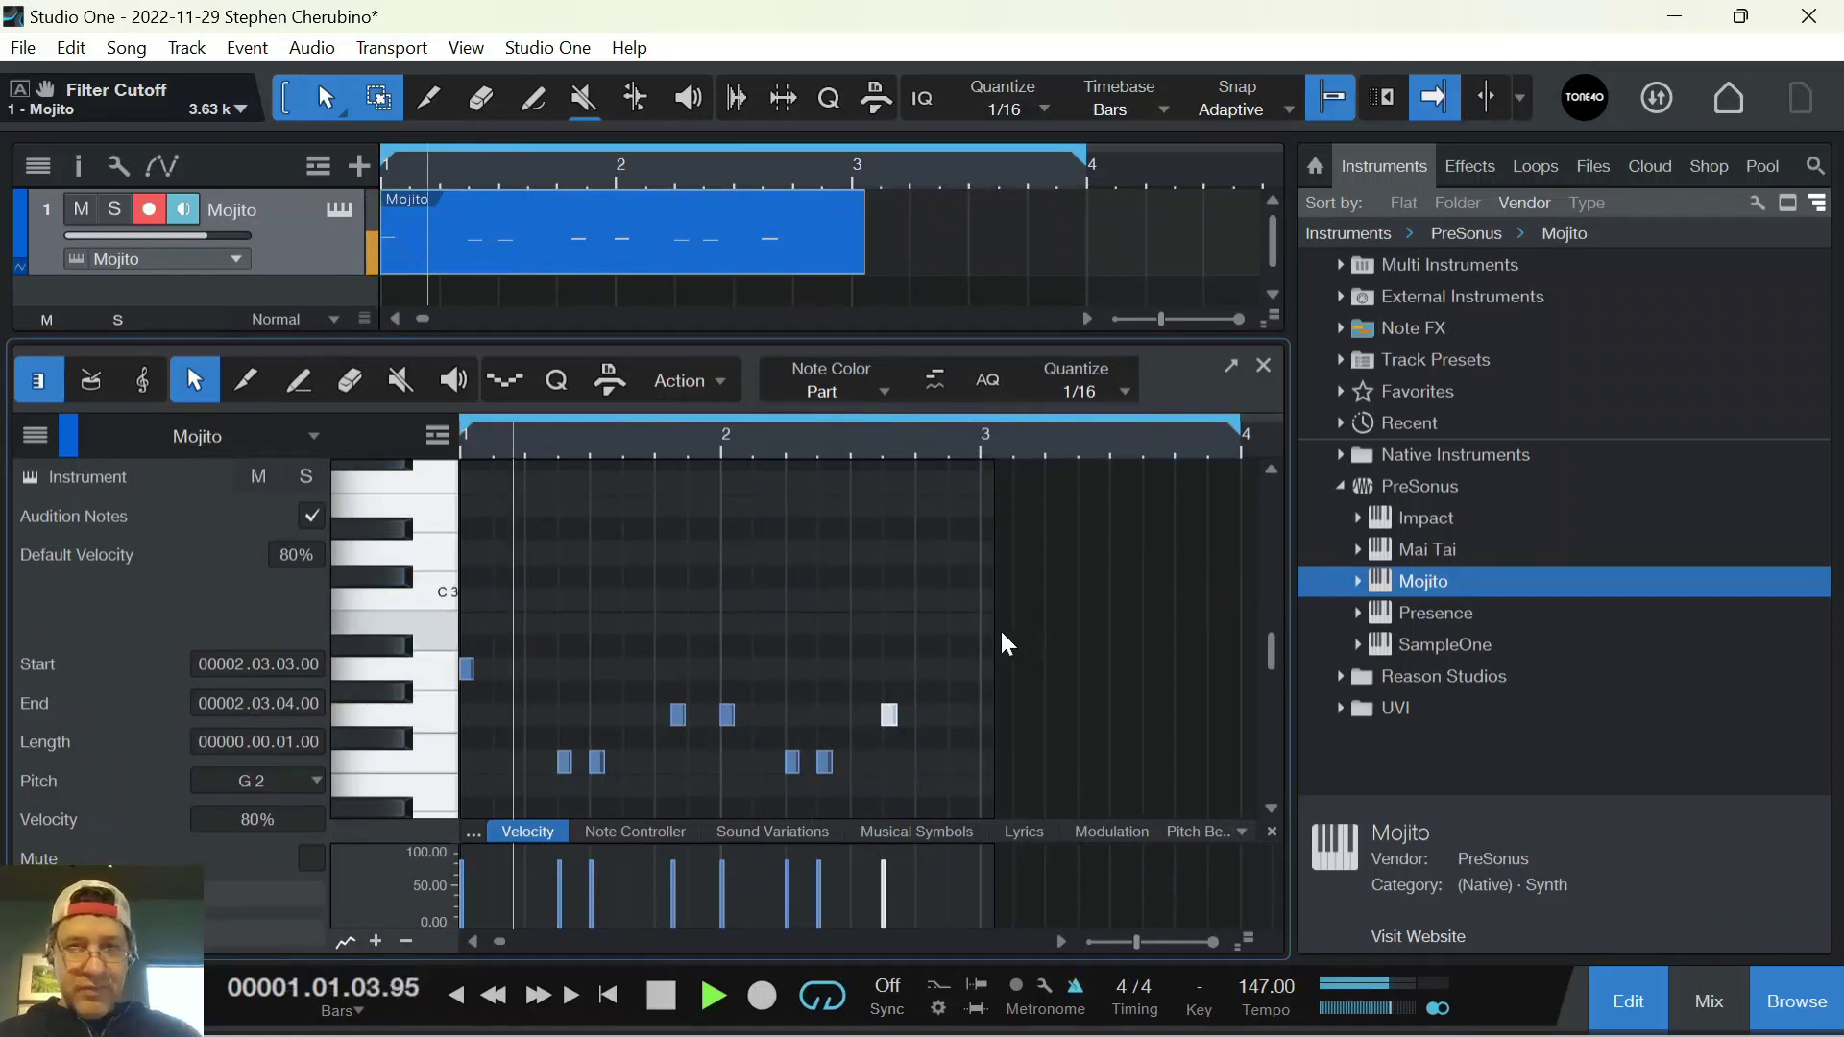
key("space")
Move the two middle G2 notes one sixteenth later, to 1.4.3 and 2.1.2, and play the loop
left_click_drag(662, 668, 750, 726)
key("space")
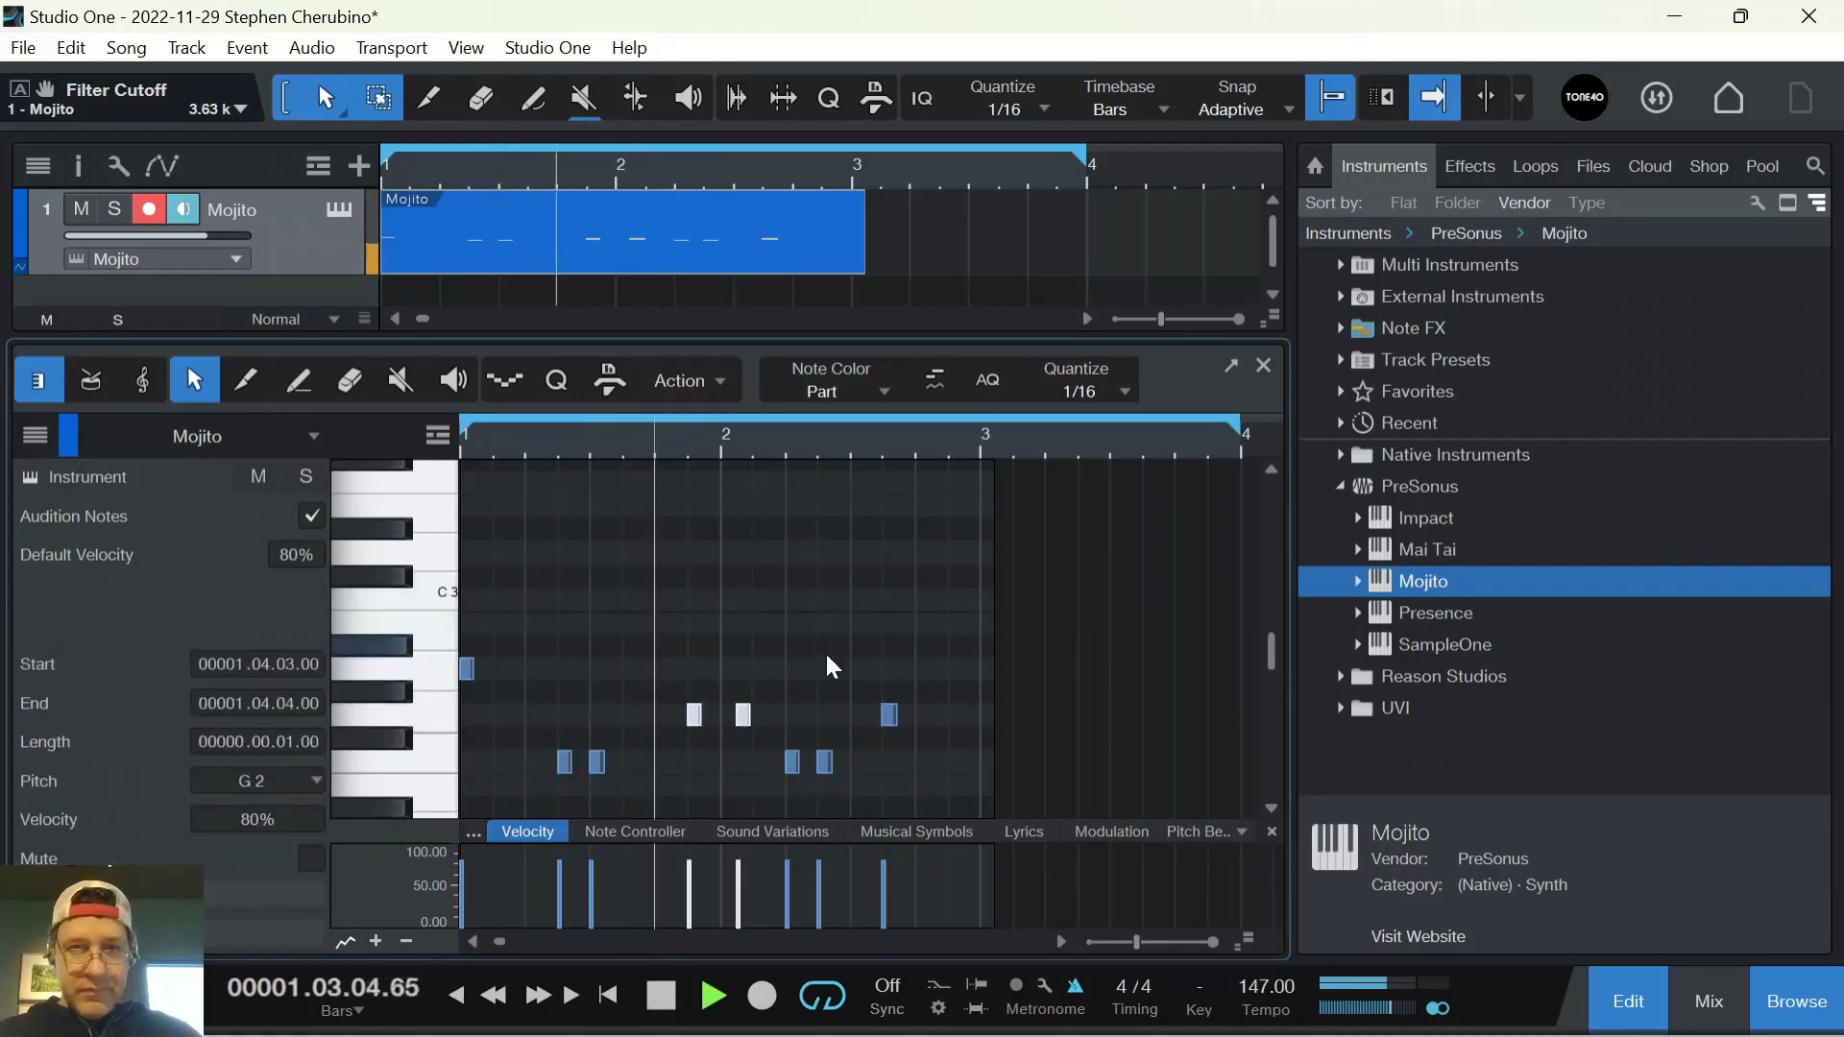
key("space")
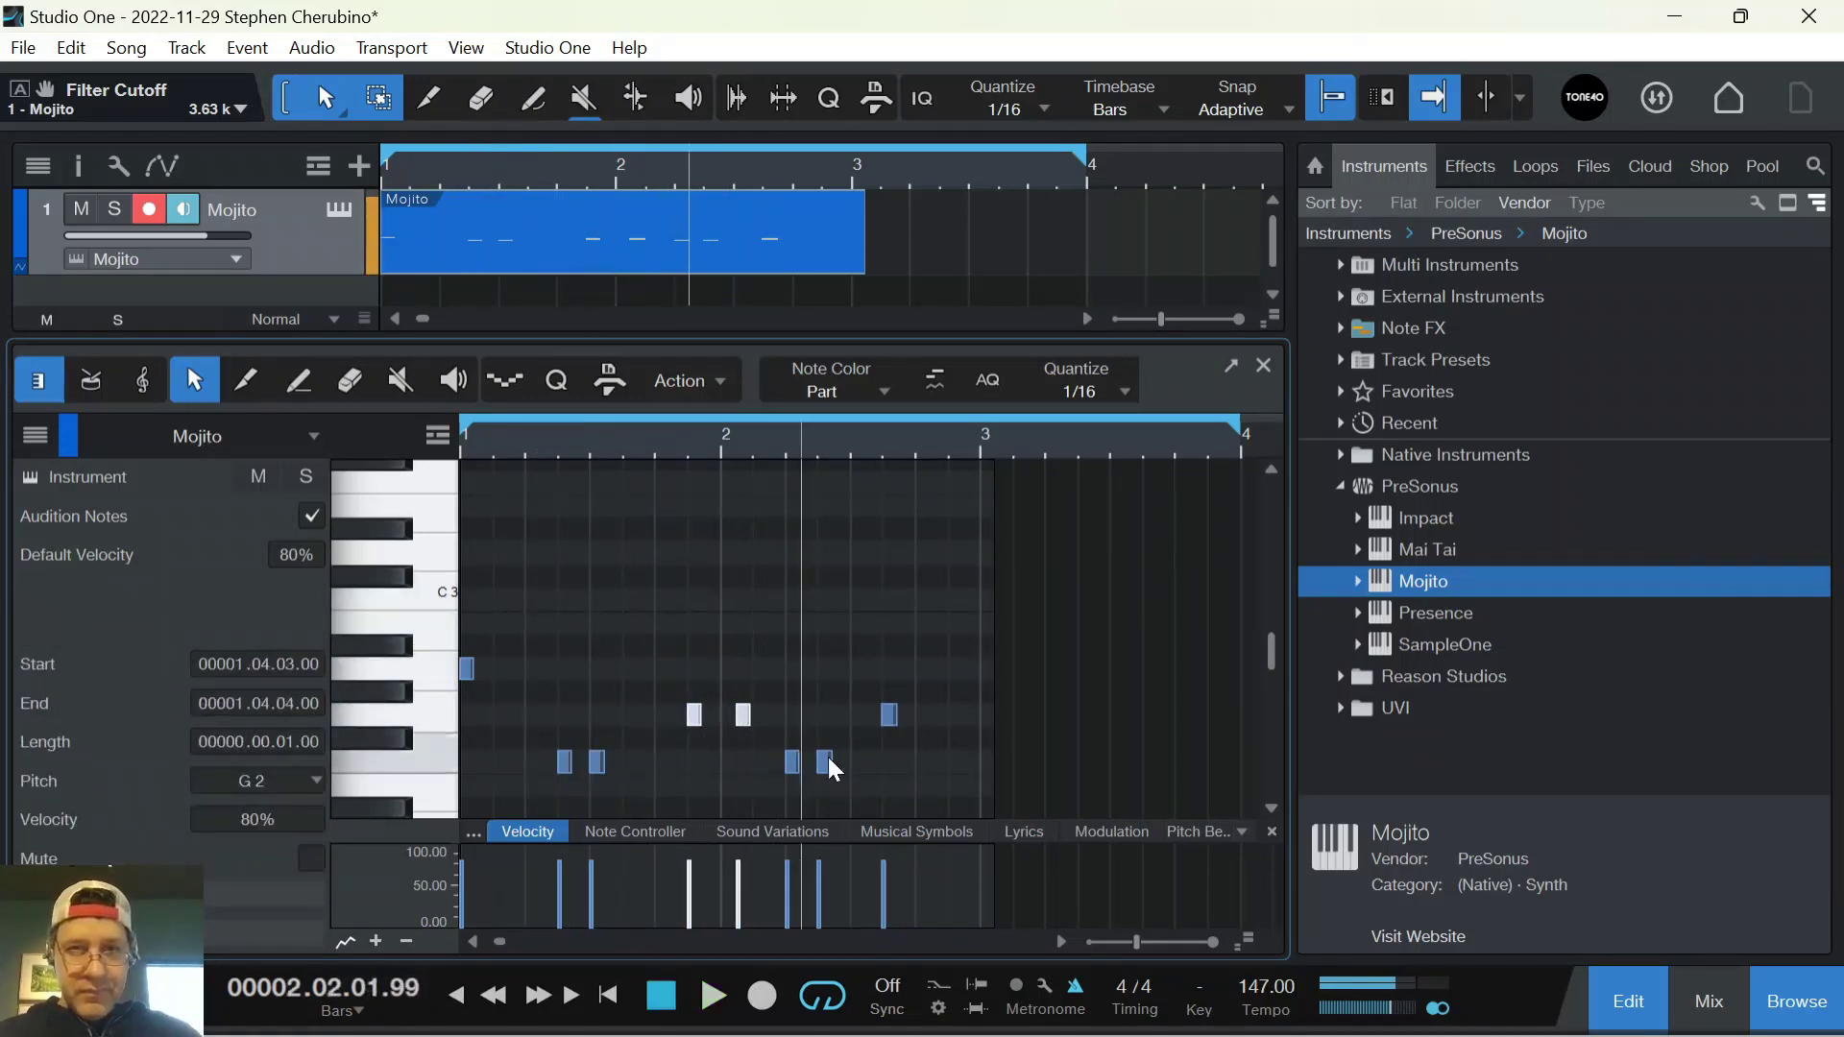
Move the second G2 note to 2.1.3 and the last three notes to 2.2.4, 2.3.2 and 2.4.2, then play
left_click(761, 715)
left_click_drag(745, 710, 925, 718)
key("space")
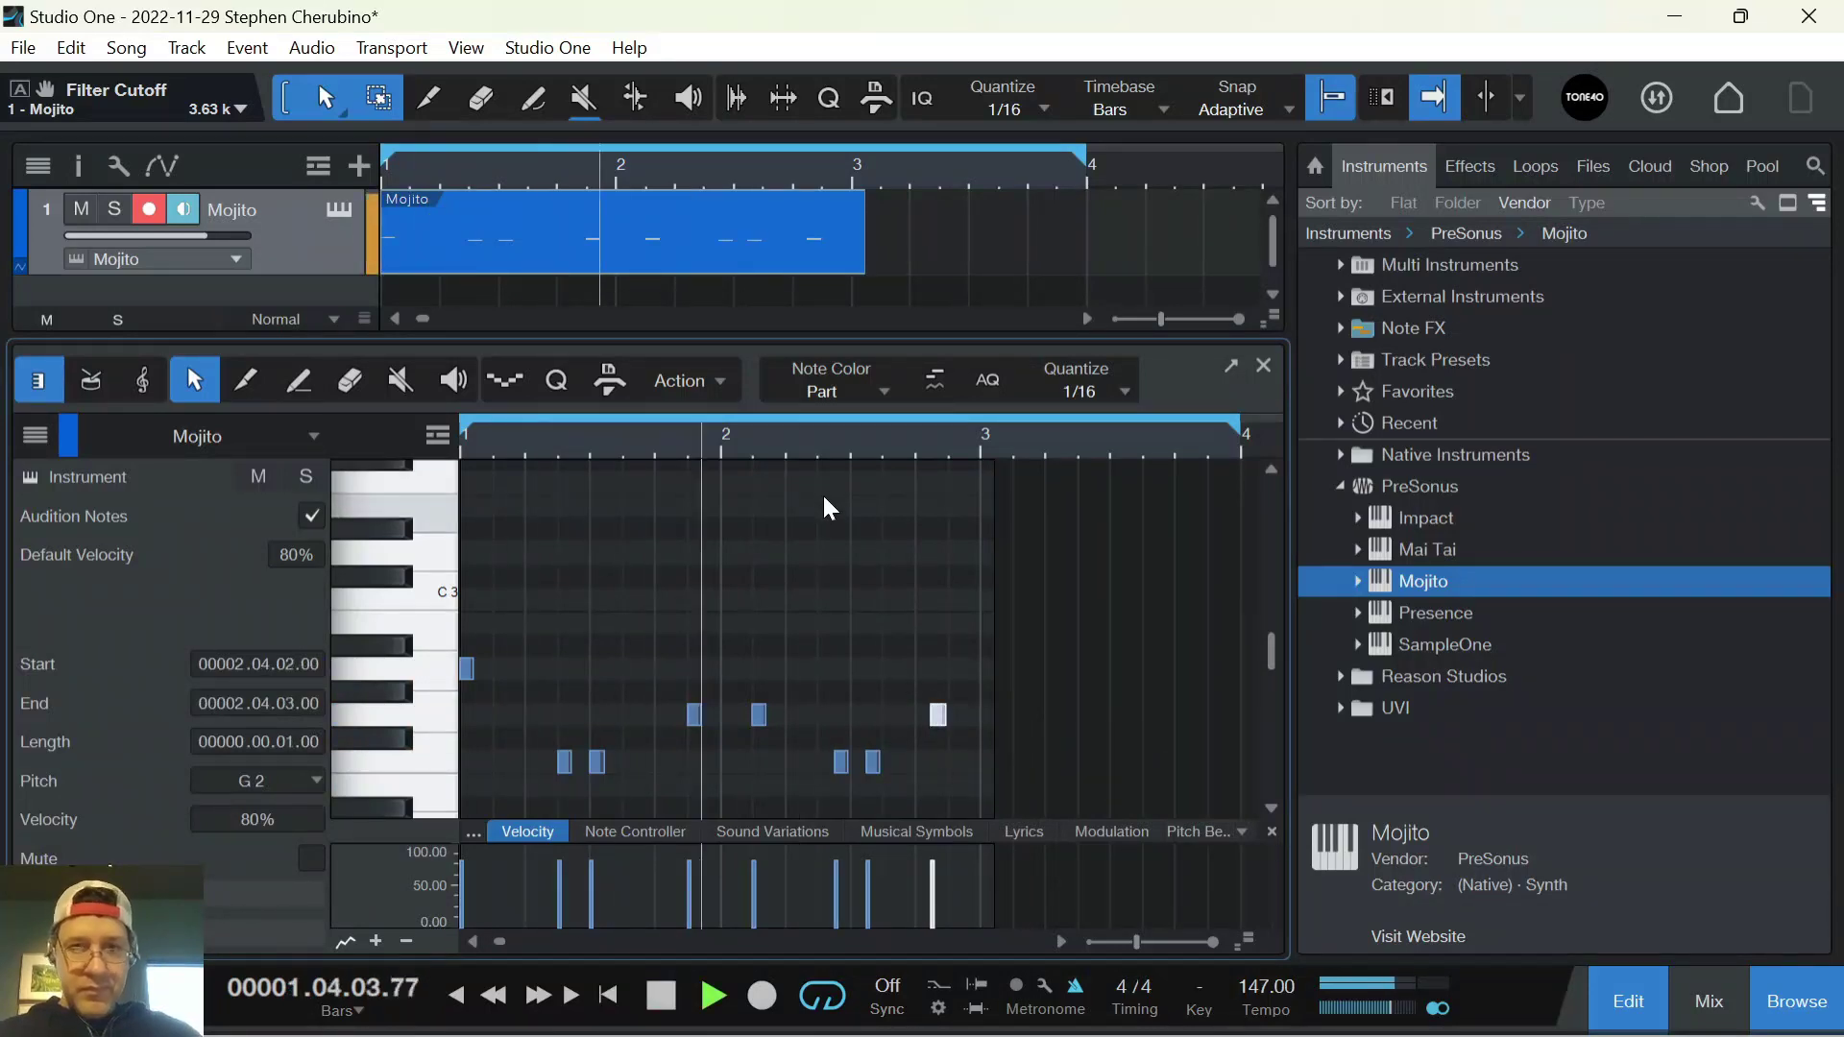
Move the last two F2 notes to 2.2.3 and 2.3.1 and the final G2 note to 2.4.1
left_click_drag(824, 740, 854, 768)
left_click(936, 716)
left_click_drag(943, 727, 925, 727)
Play the bass line, shorten the loop so it ends at bar 3, and close the note editor
key("space")
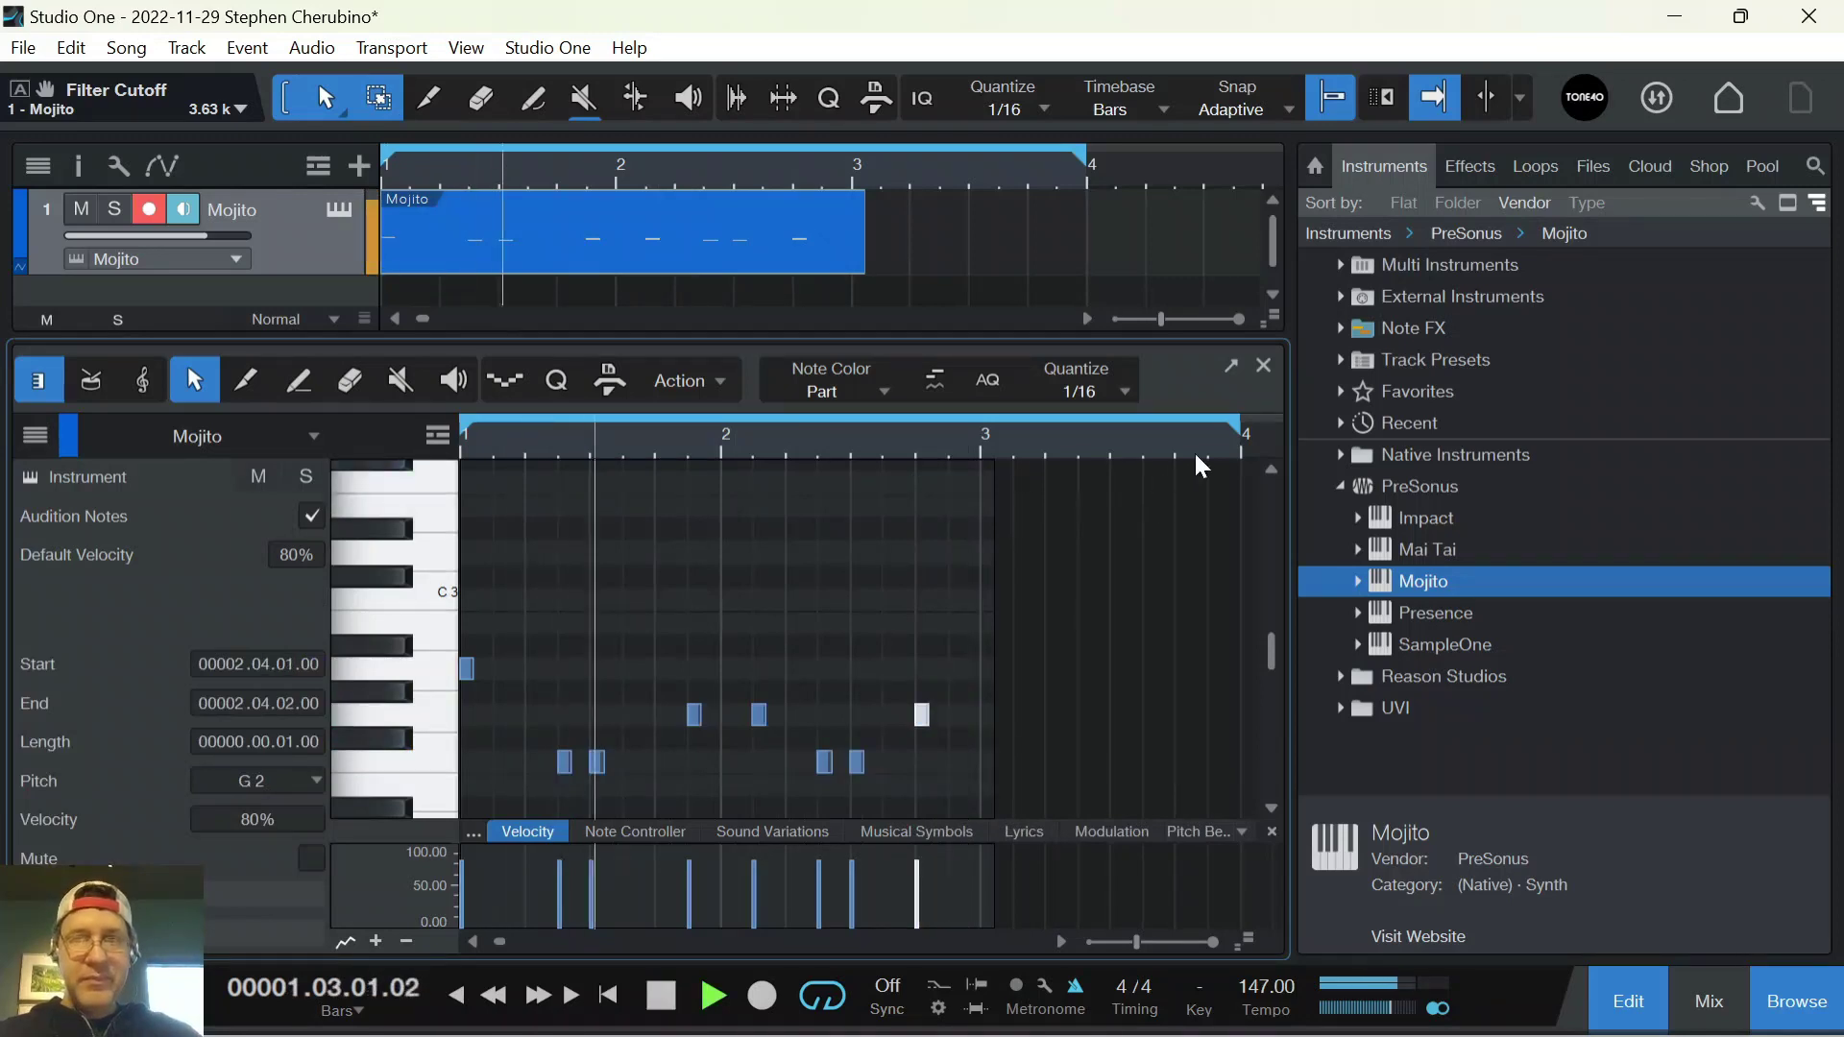
left_click_drag(1239, 426, 984, 425)
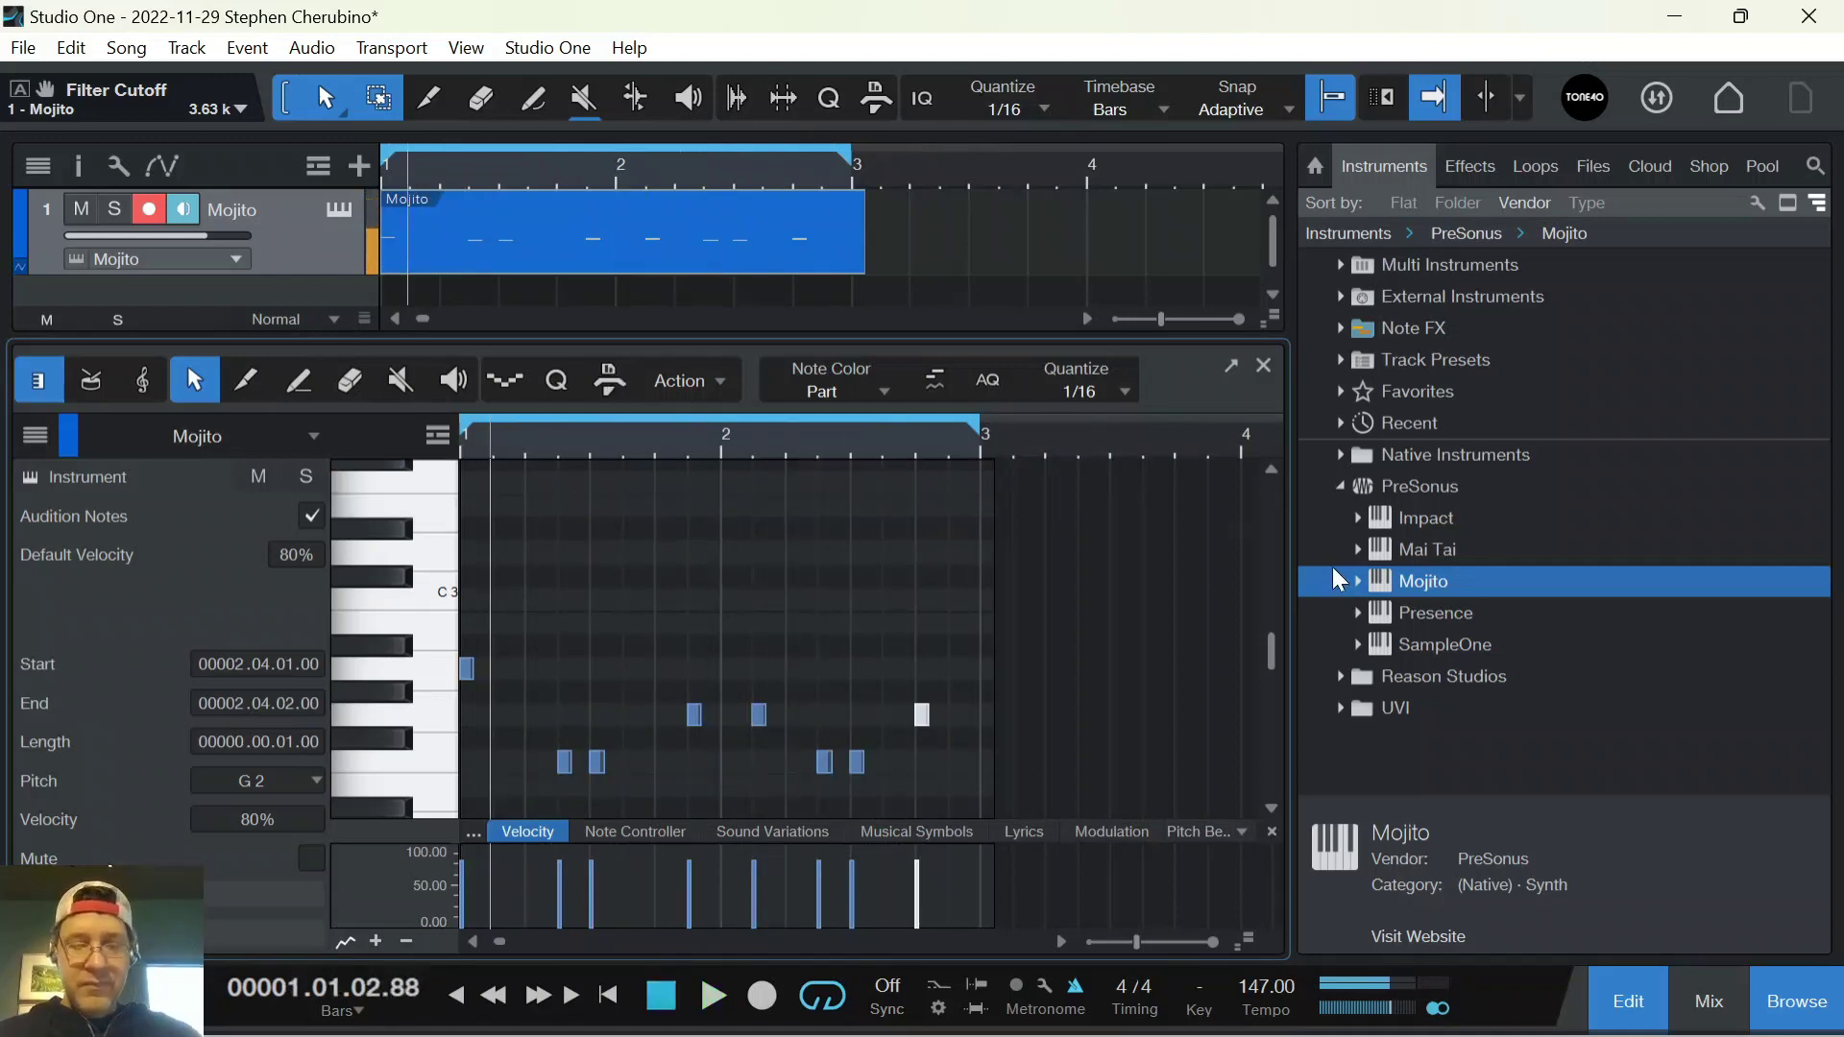
left_click(1264, 365)
Add Presence's EP Wummy preset from E-Pianos and Organs on a new track and close its instrument window
left_click(1364, 612)
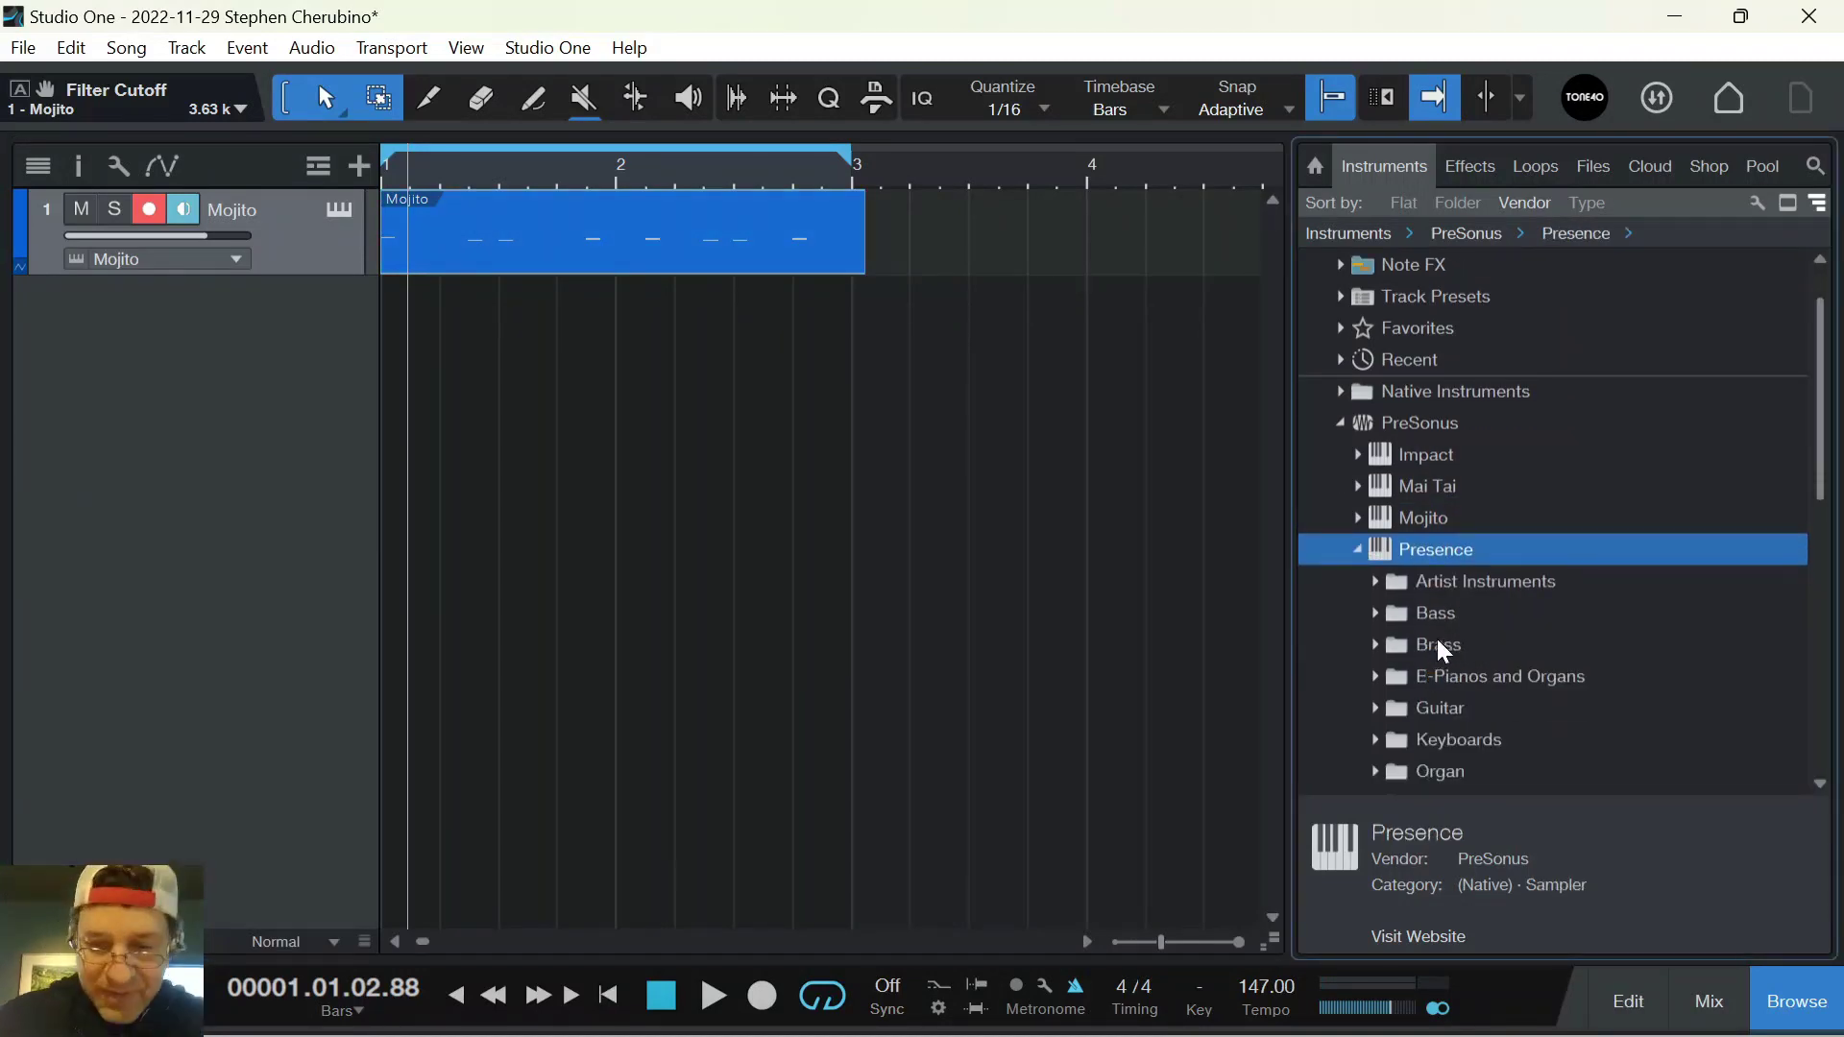
left_click(1375, 677)
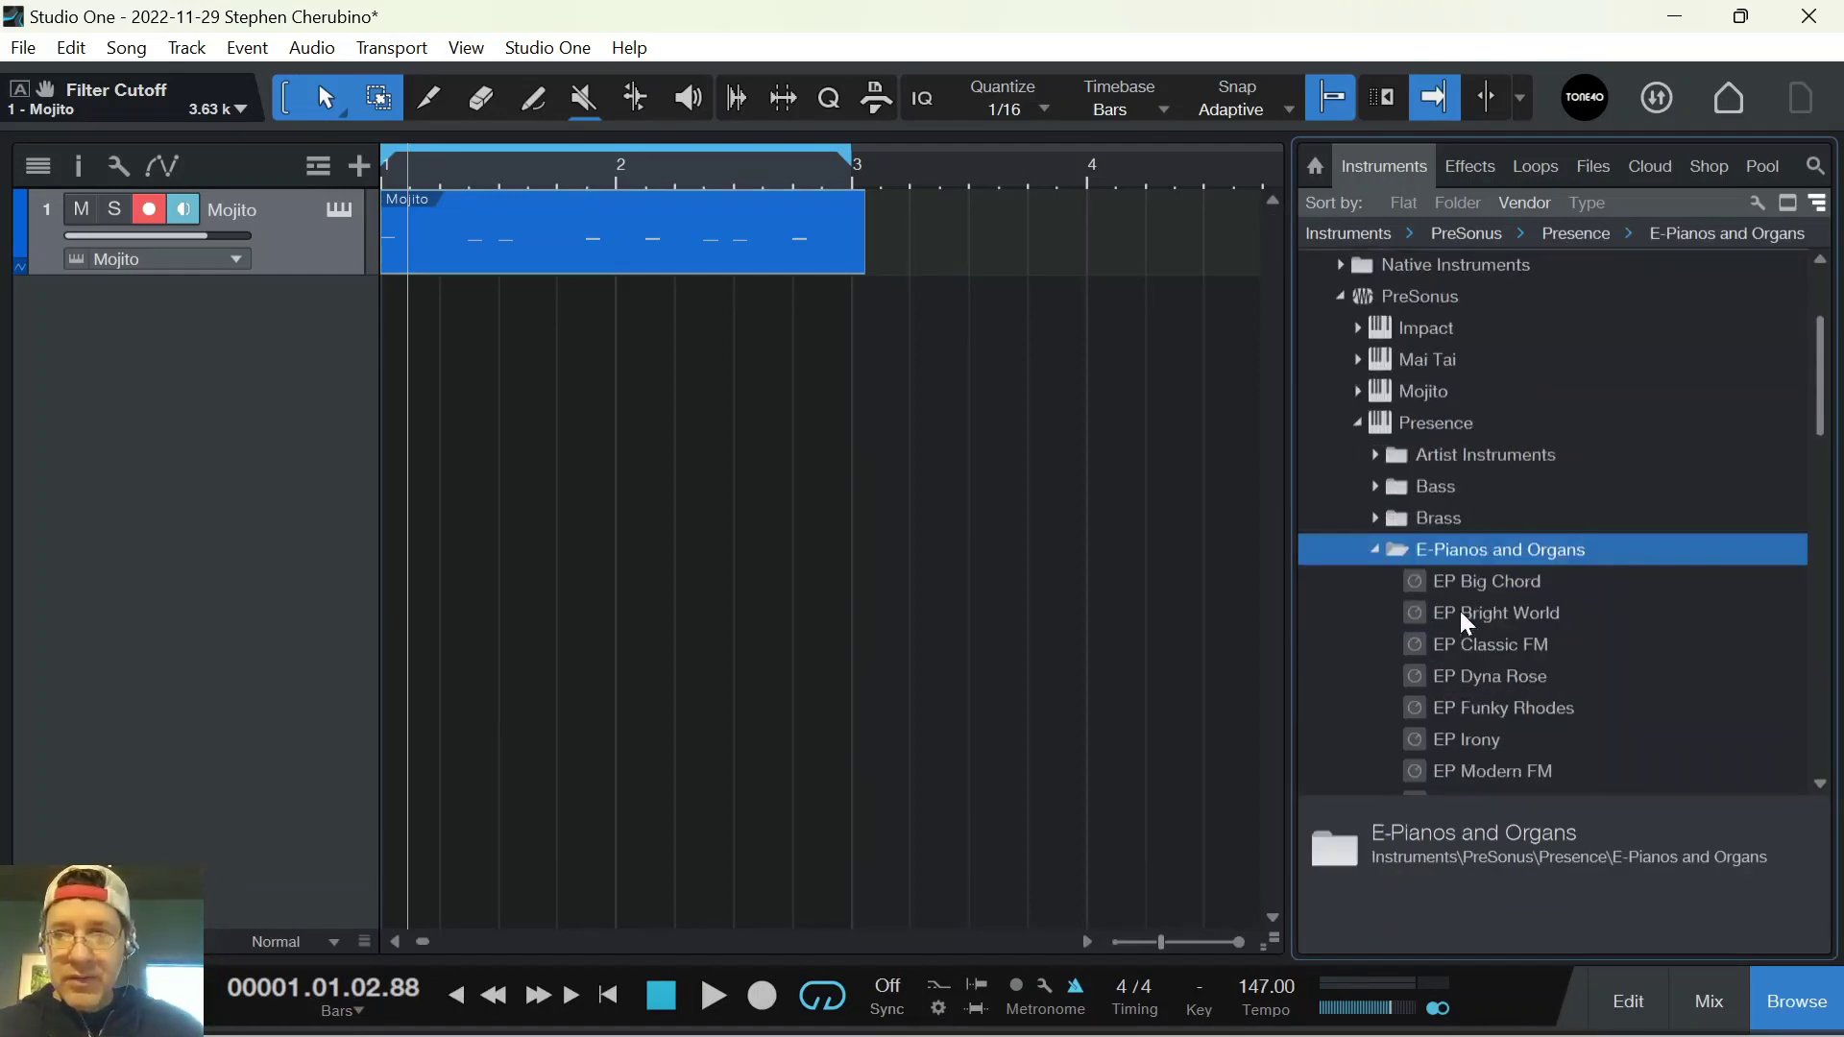
scroll(1454, 617, "down", 4)
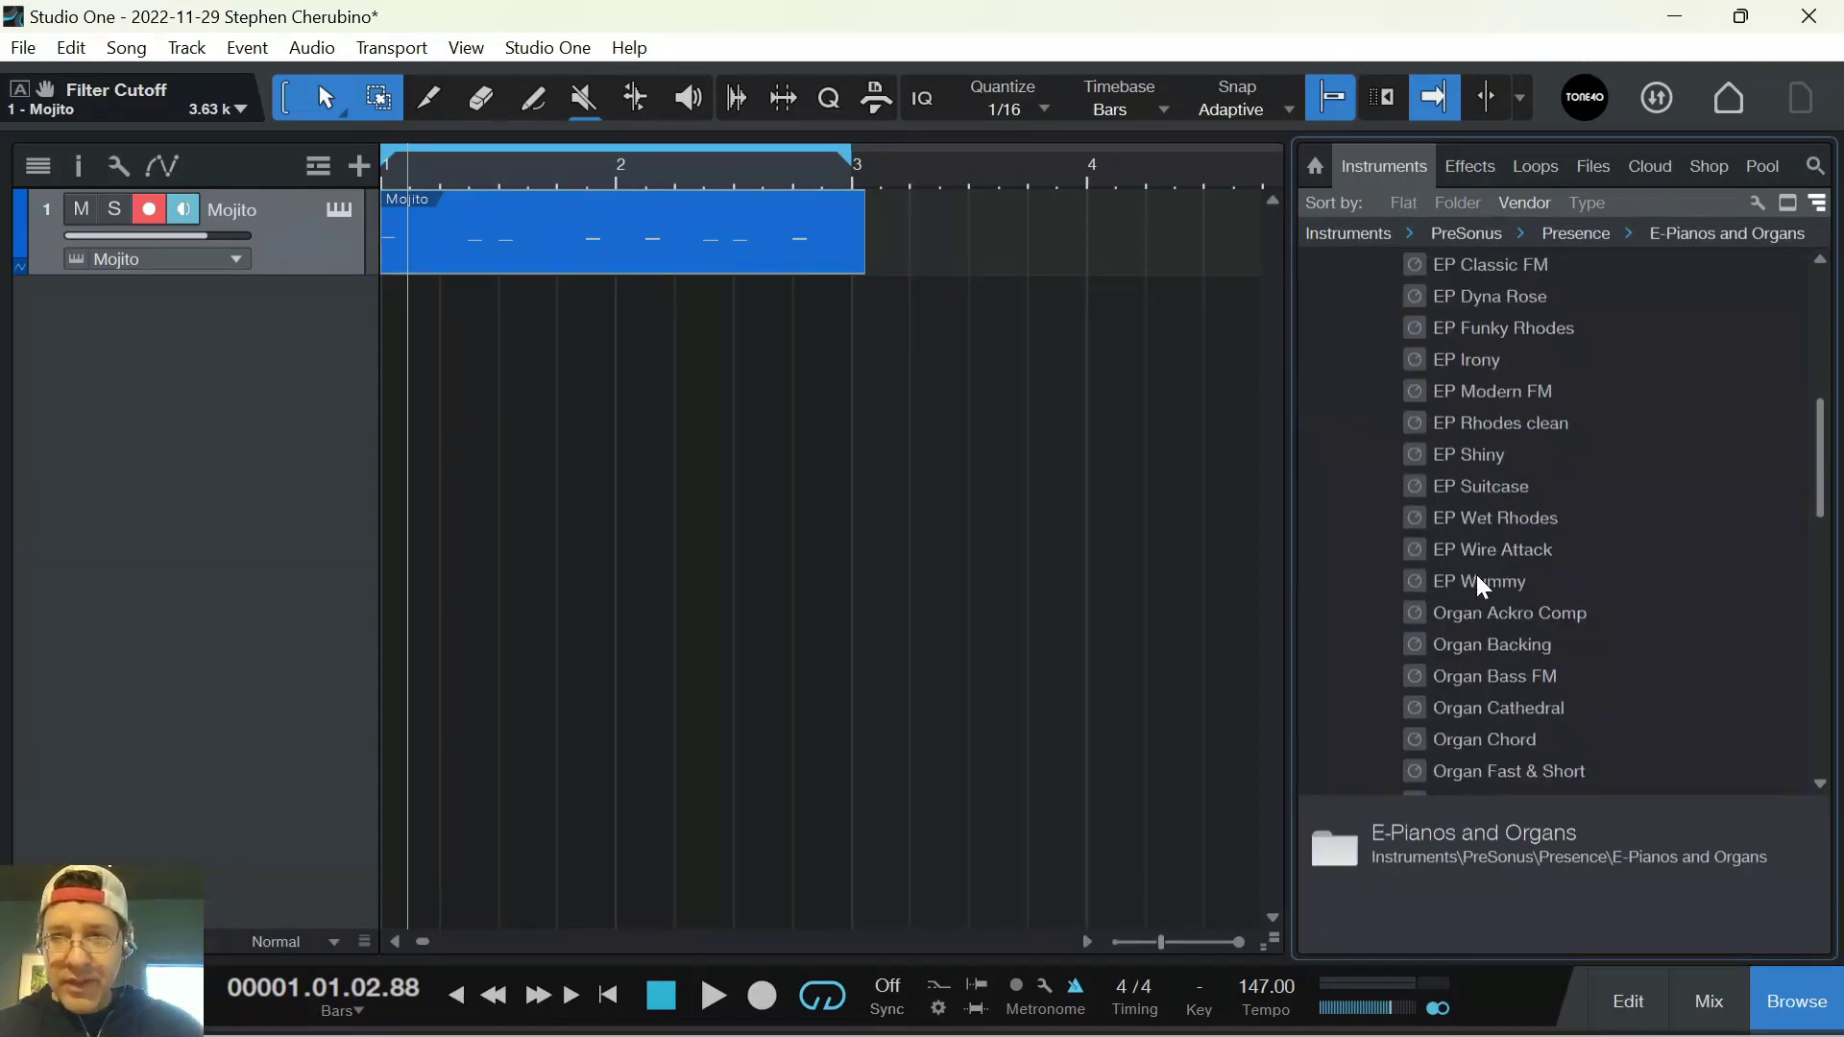
left_click_drag(1485, 581, 628, 44)
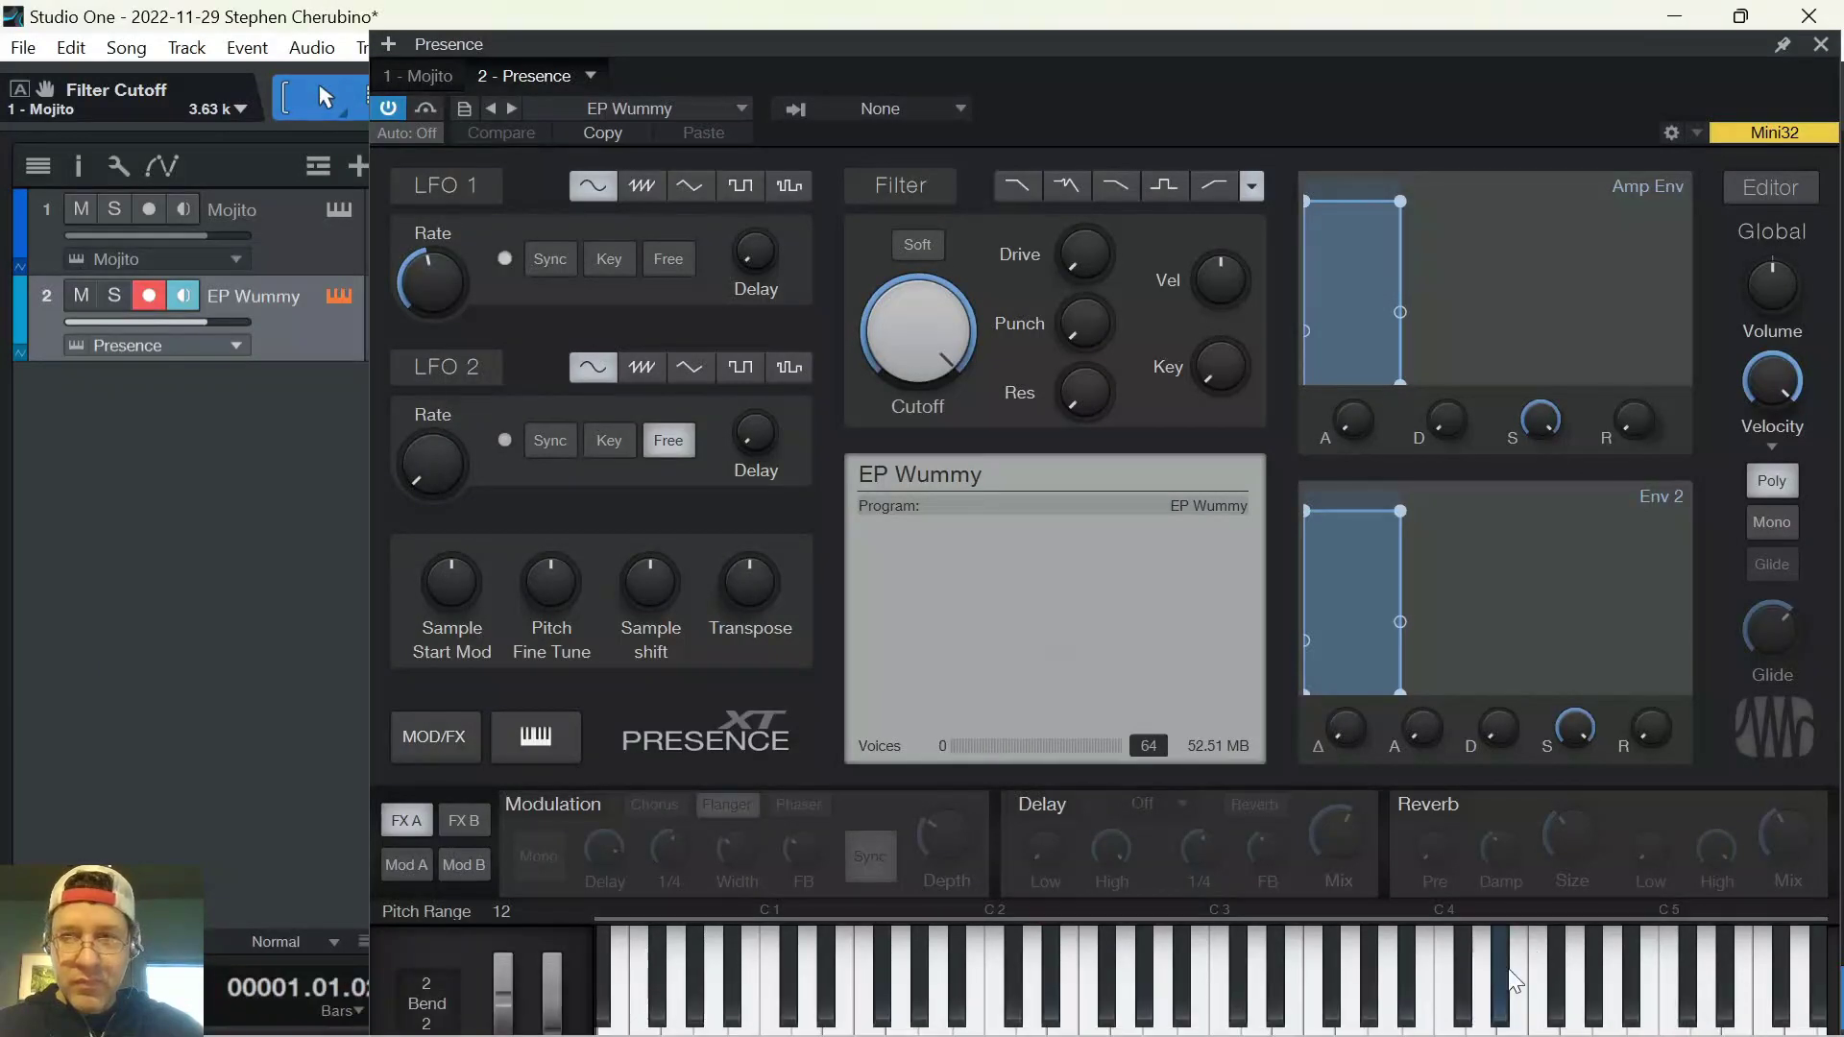
left_click(1821, 44)
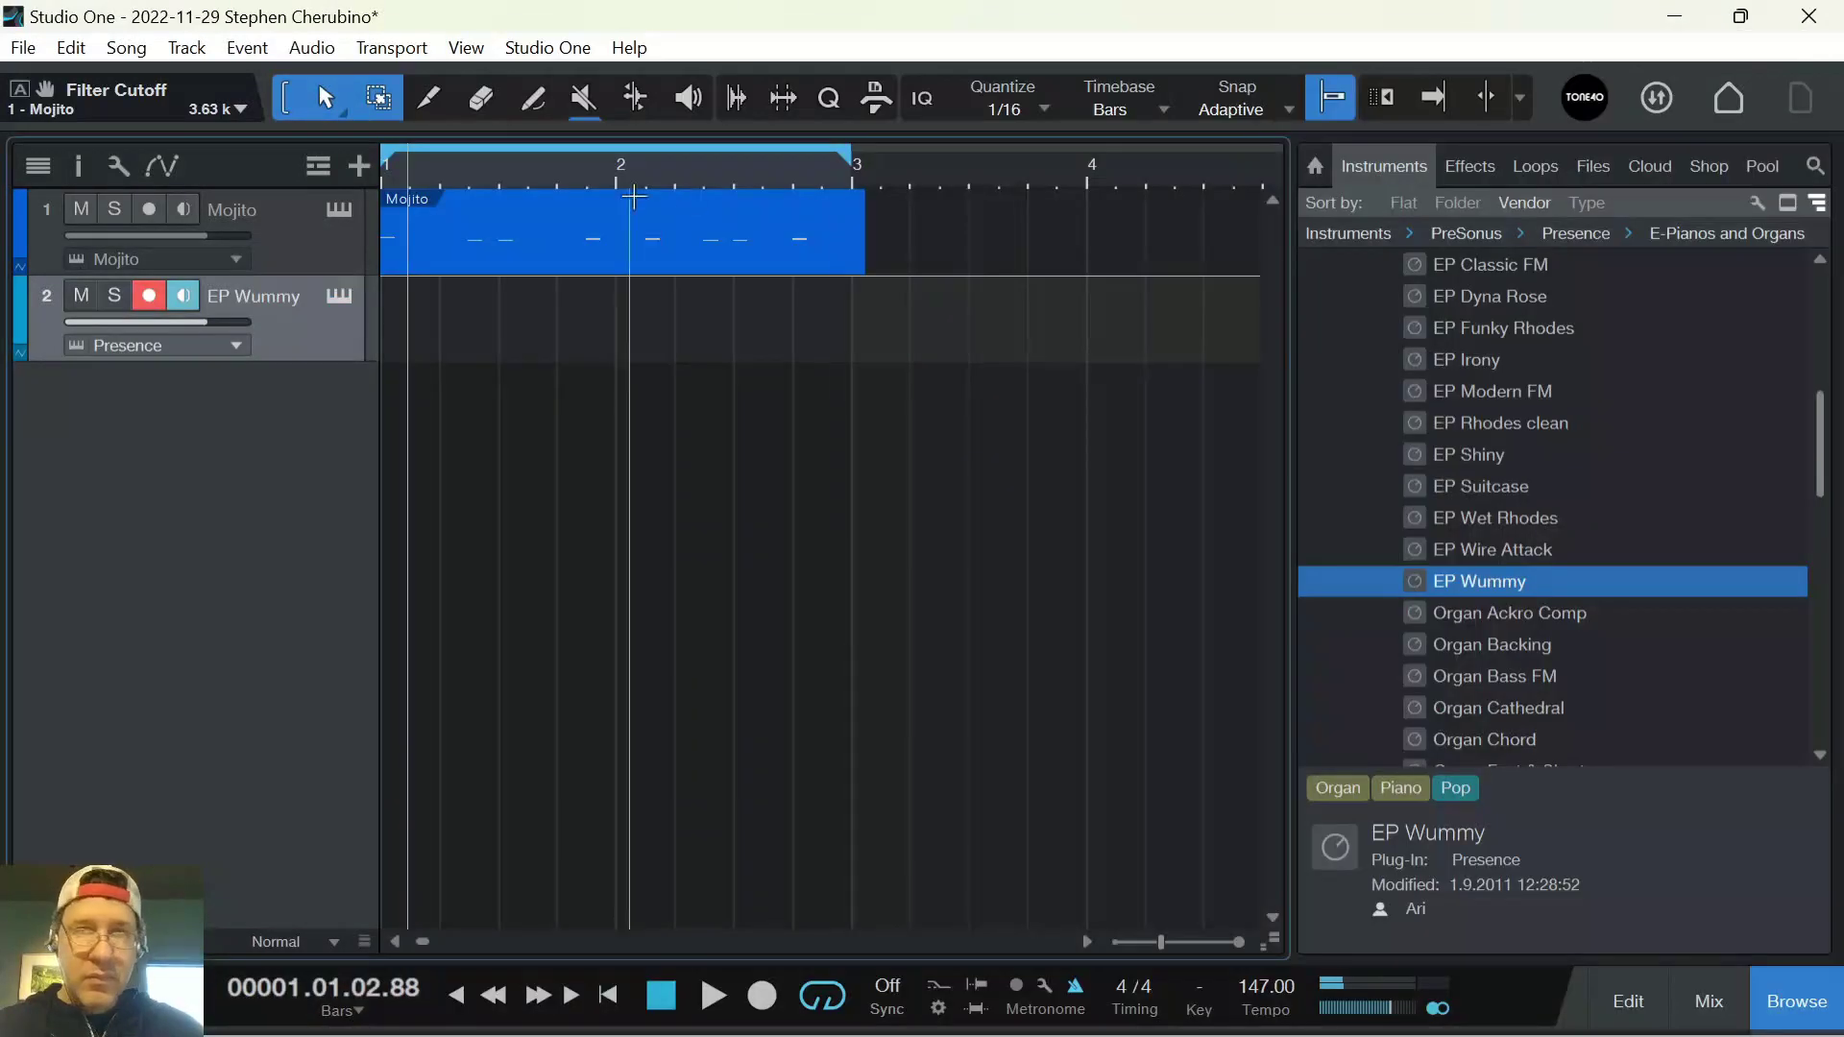
Create a two-bar part at bar 1 on the EP Wummy track and open it in the note editor
double_click(434, 344)
double_click(434, 343)
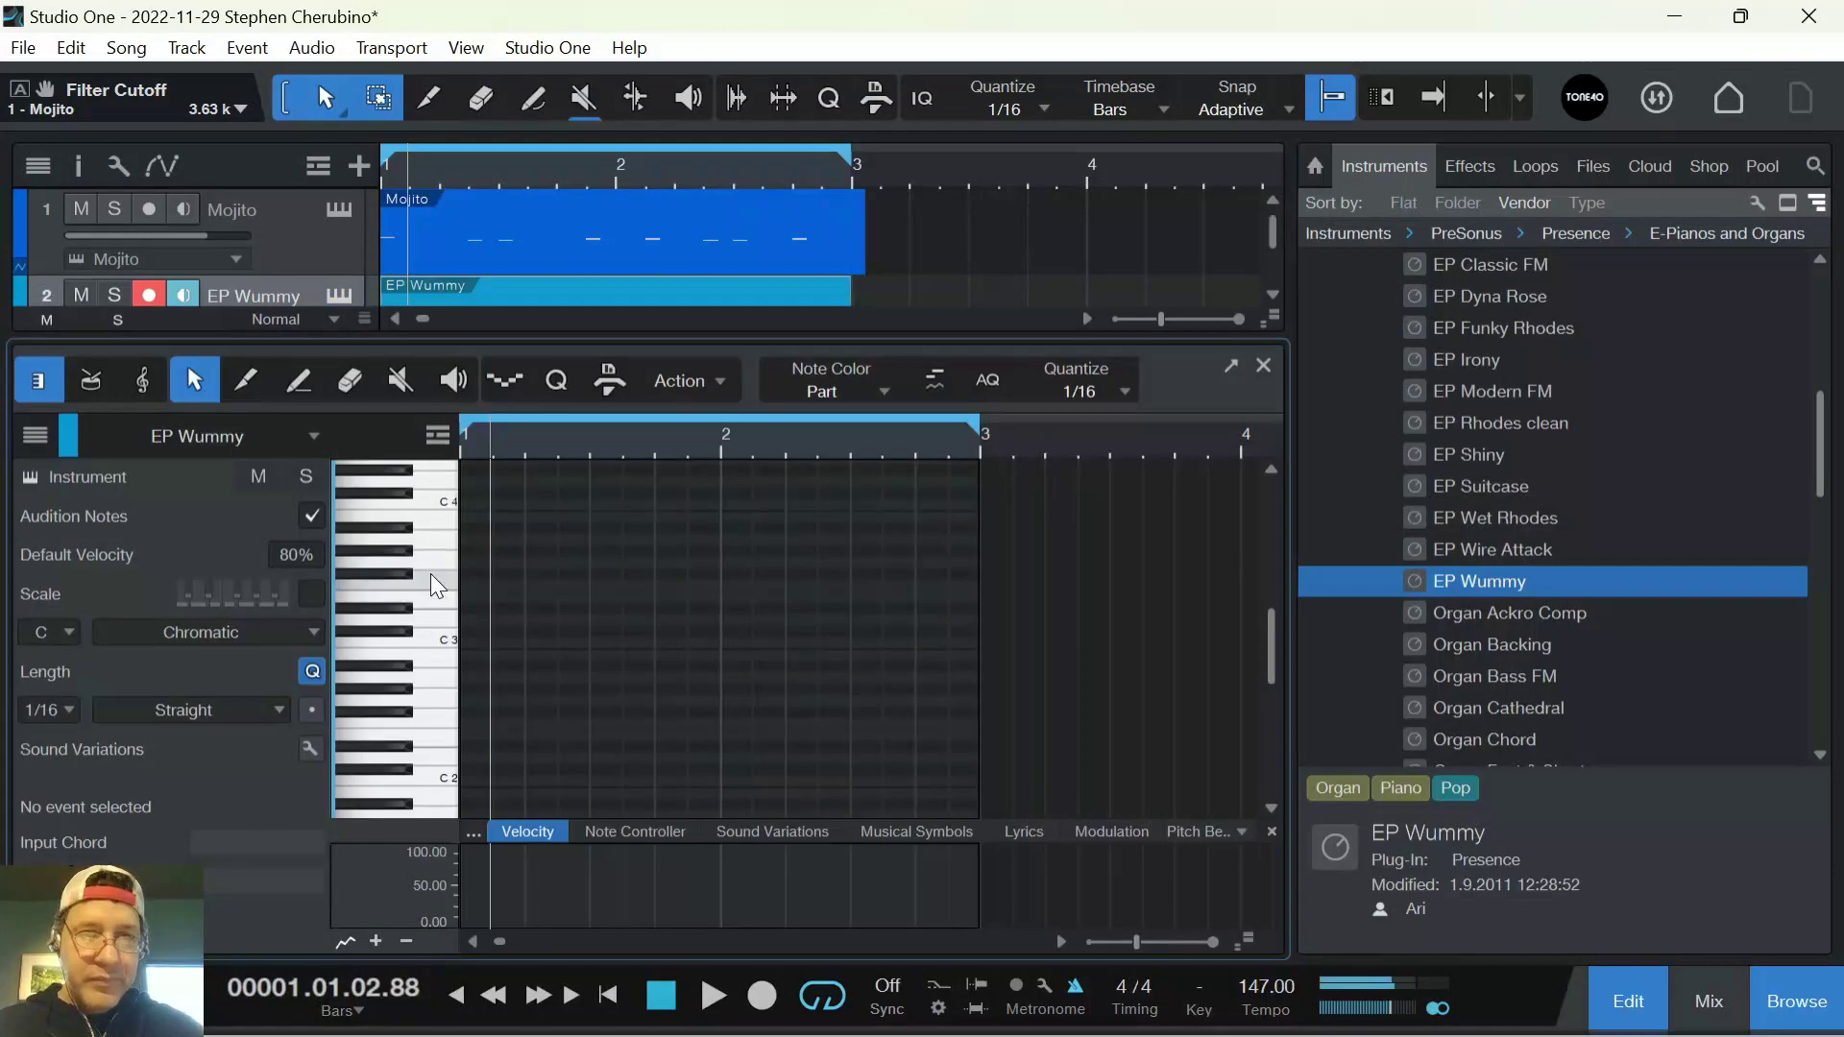
Add two sixteenth-note A4 notes to the EP Wummy part at 1.1.1 and 1.1.3
scroll(445, 538, "up", 3)
left_click(436, 486)
scroll(439, 496, "up", 1)
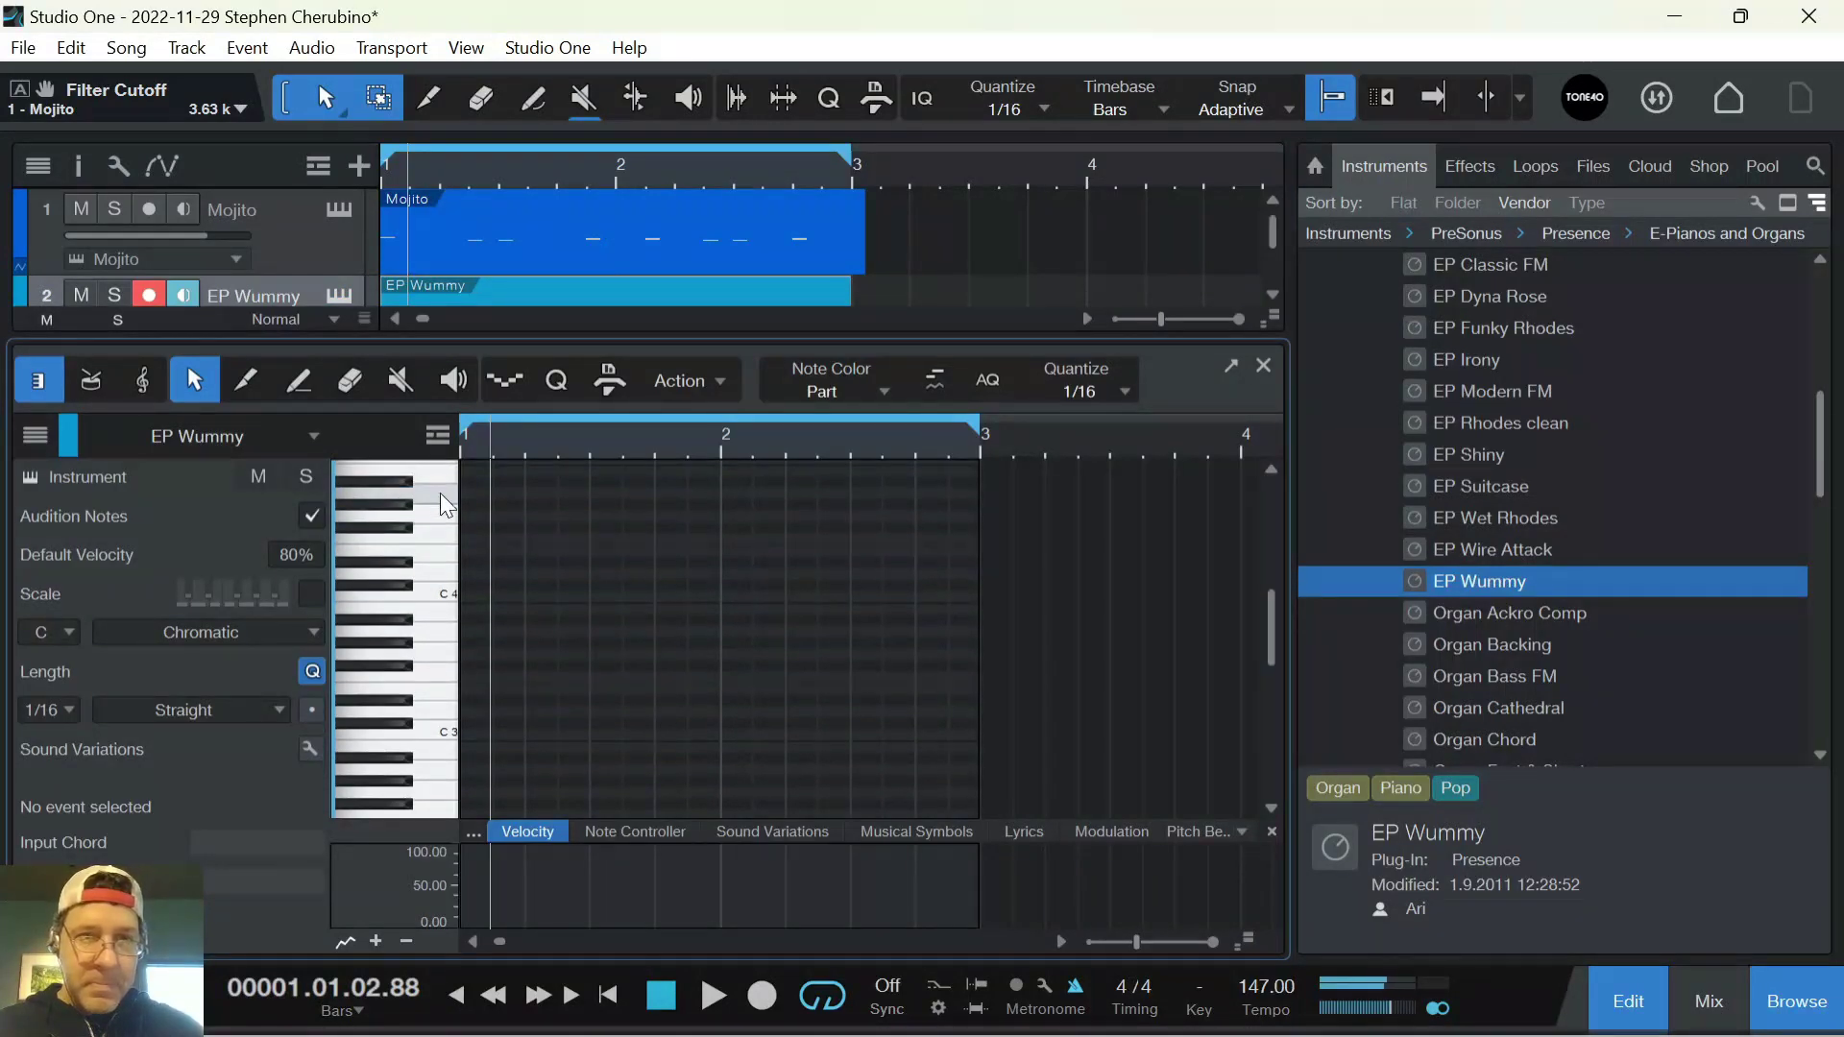
left_click(465, 491)
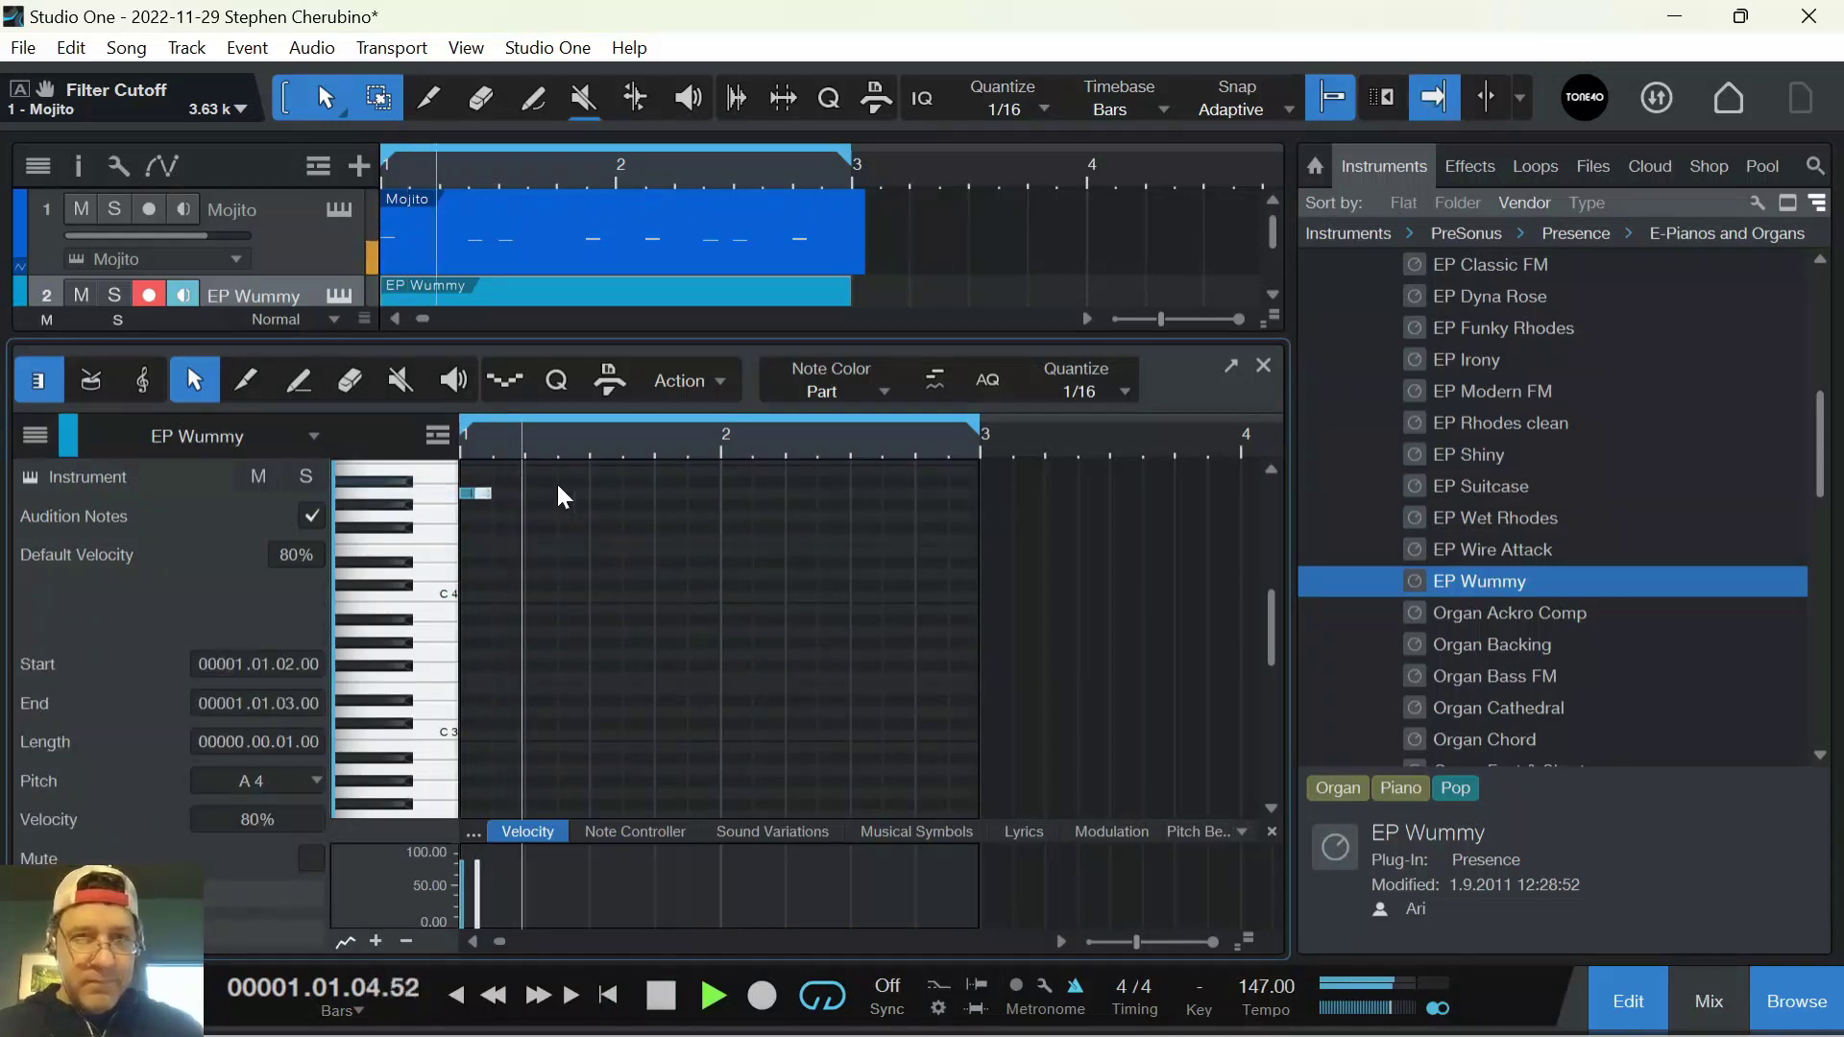
left_click_drag(485, 493, 503, 498)
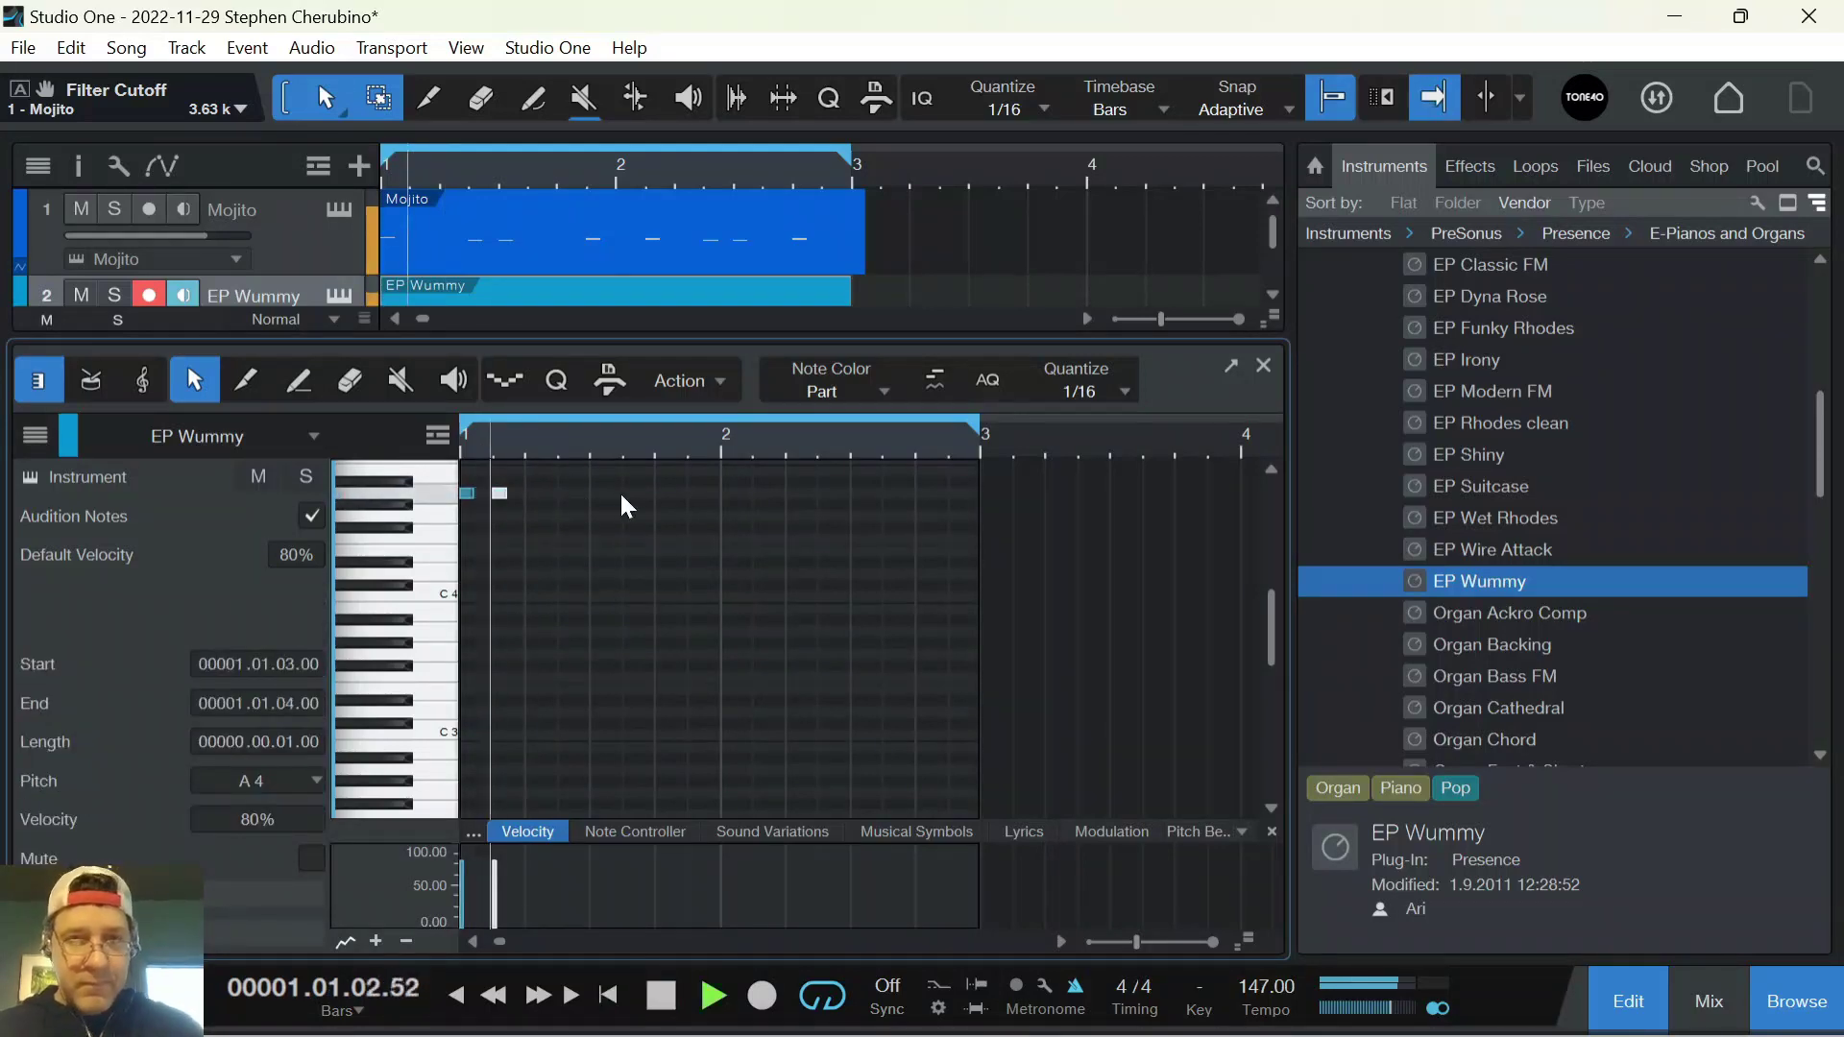
Add a five-note run of A4, C5, B4, A4 and G4 in bar 2, starting at 2.2.4 and ending with the G4 at 2.4.2
scroll(850, 525, "up", 1)
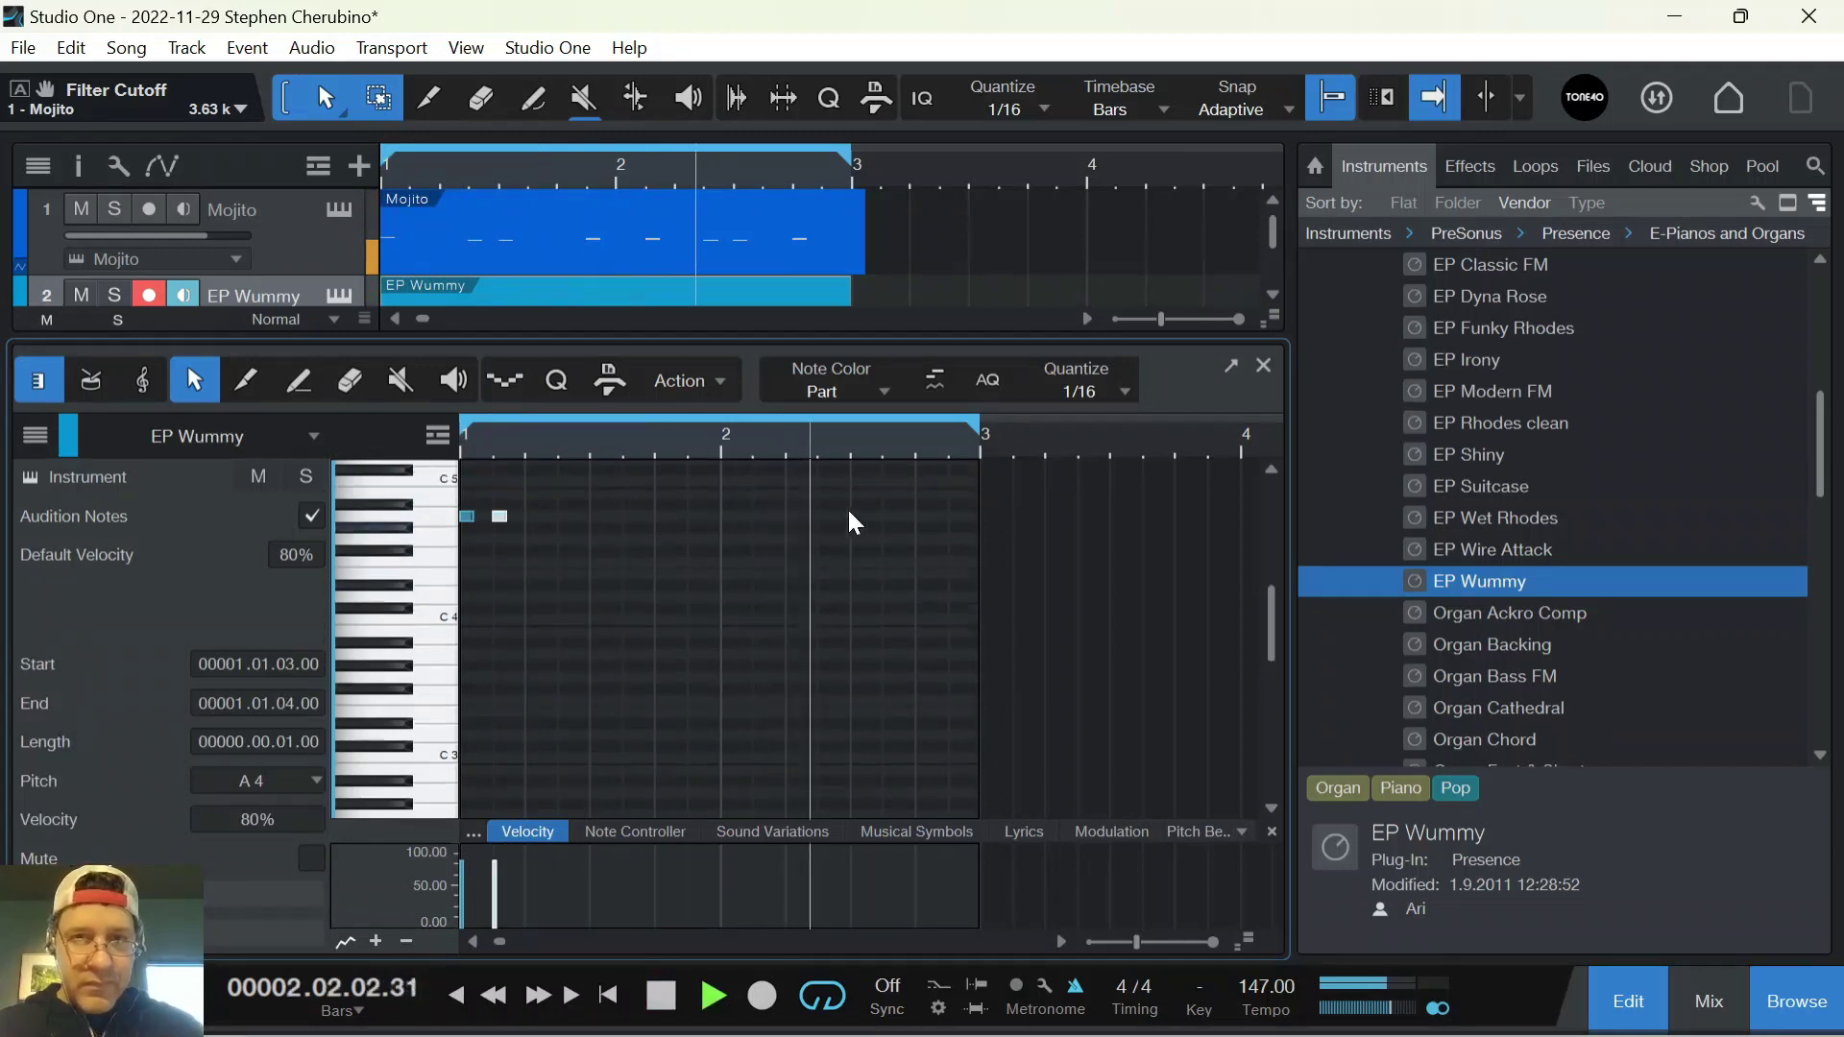
left_click(840, 525)
double_click(835, 517)
scroll(851, 498, "up", 1)
double_click(856, 504)
double_click(872, 516)
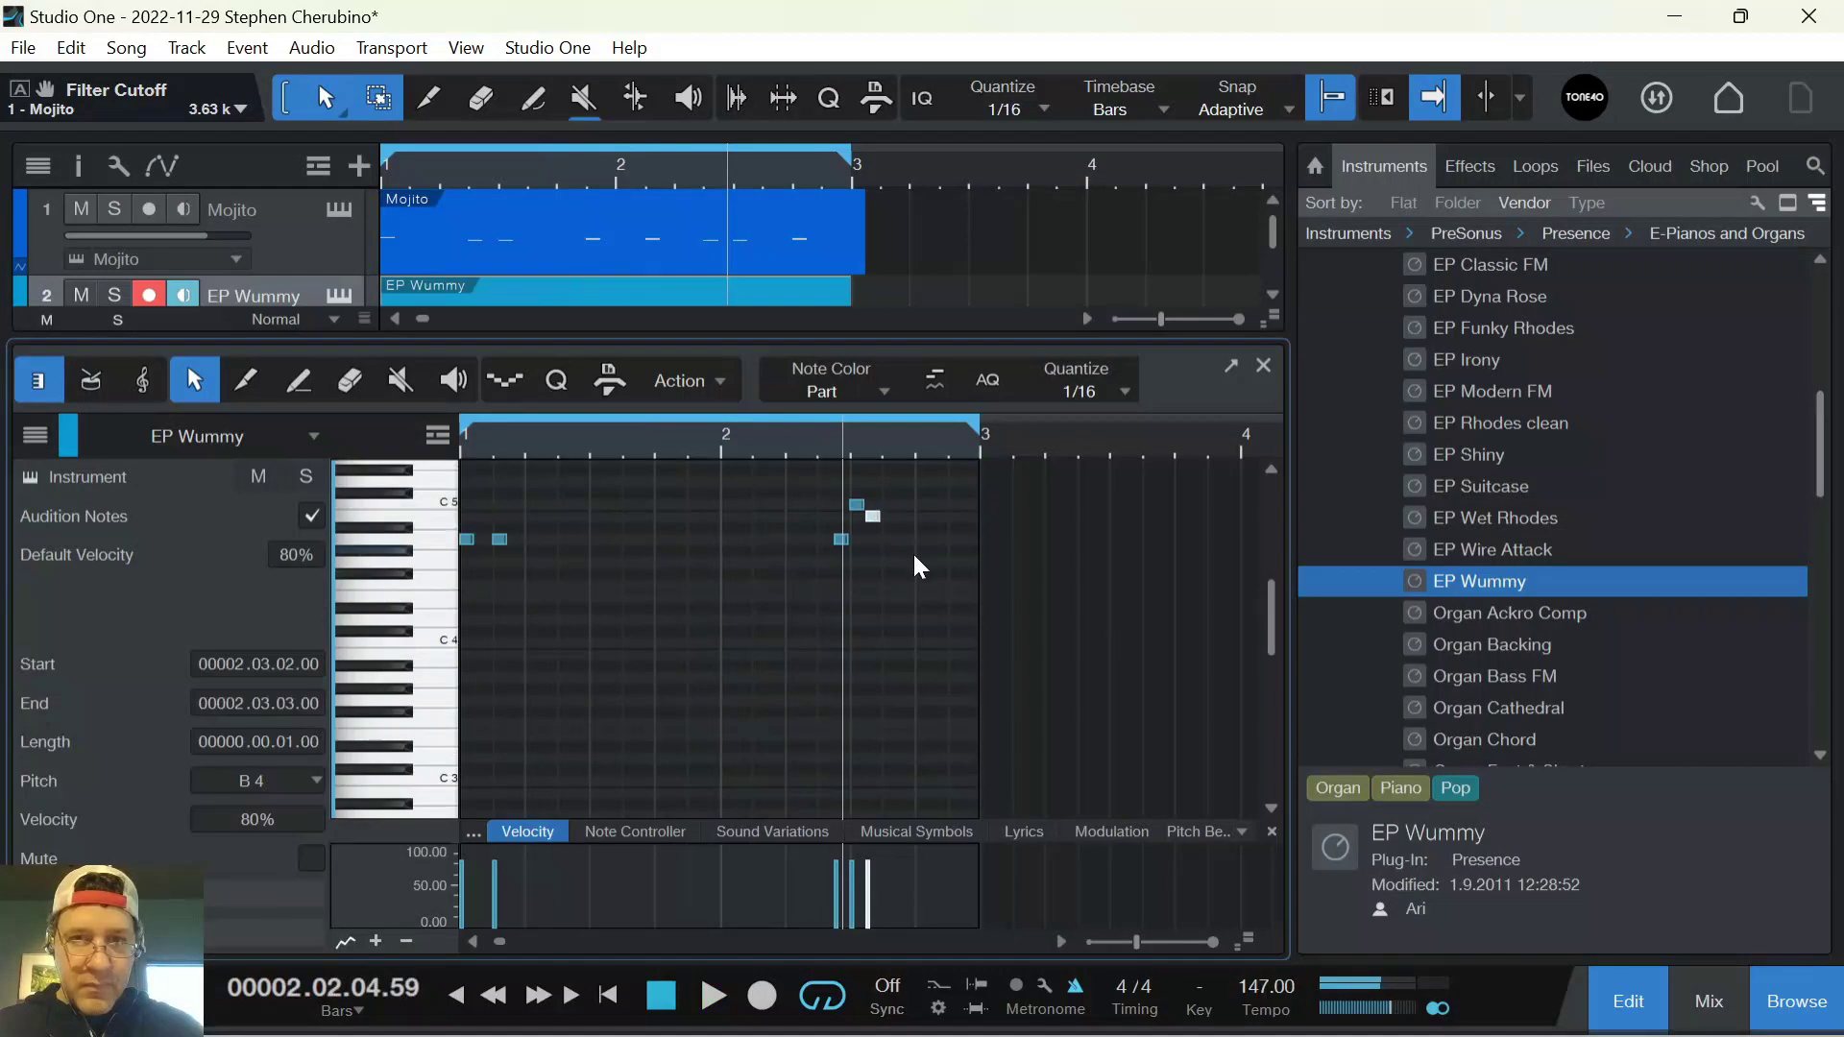
double_click(904, 540)
double_click(926, 557)
Play the part and respace the bar 2 run in eighth-note steps, starting its five notes at 2.2.1, 2.2.3, 2.3.1, 2.3.3 and 2.4.1
key("space")
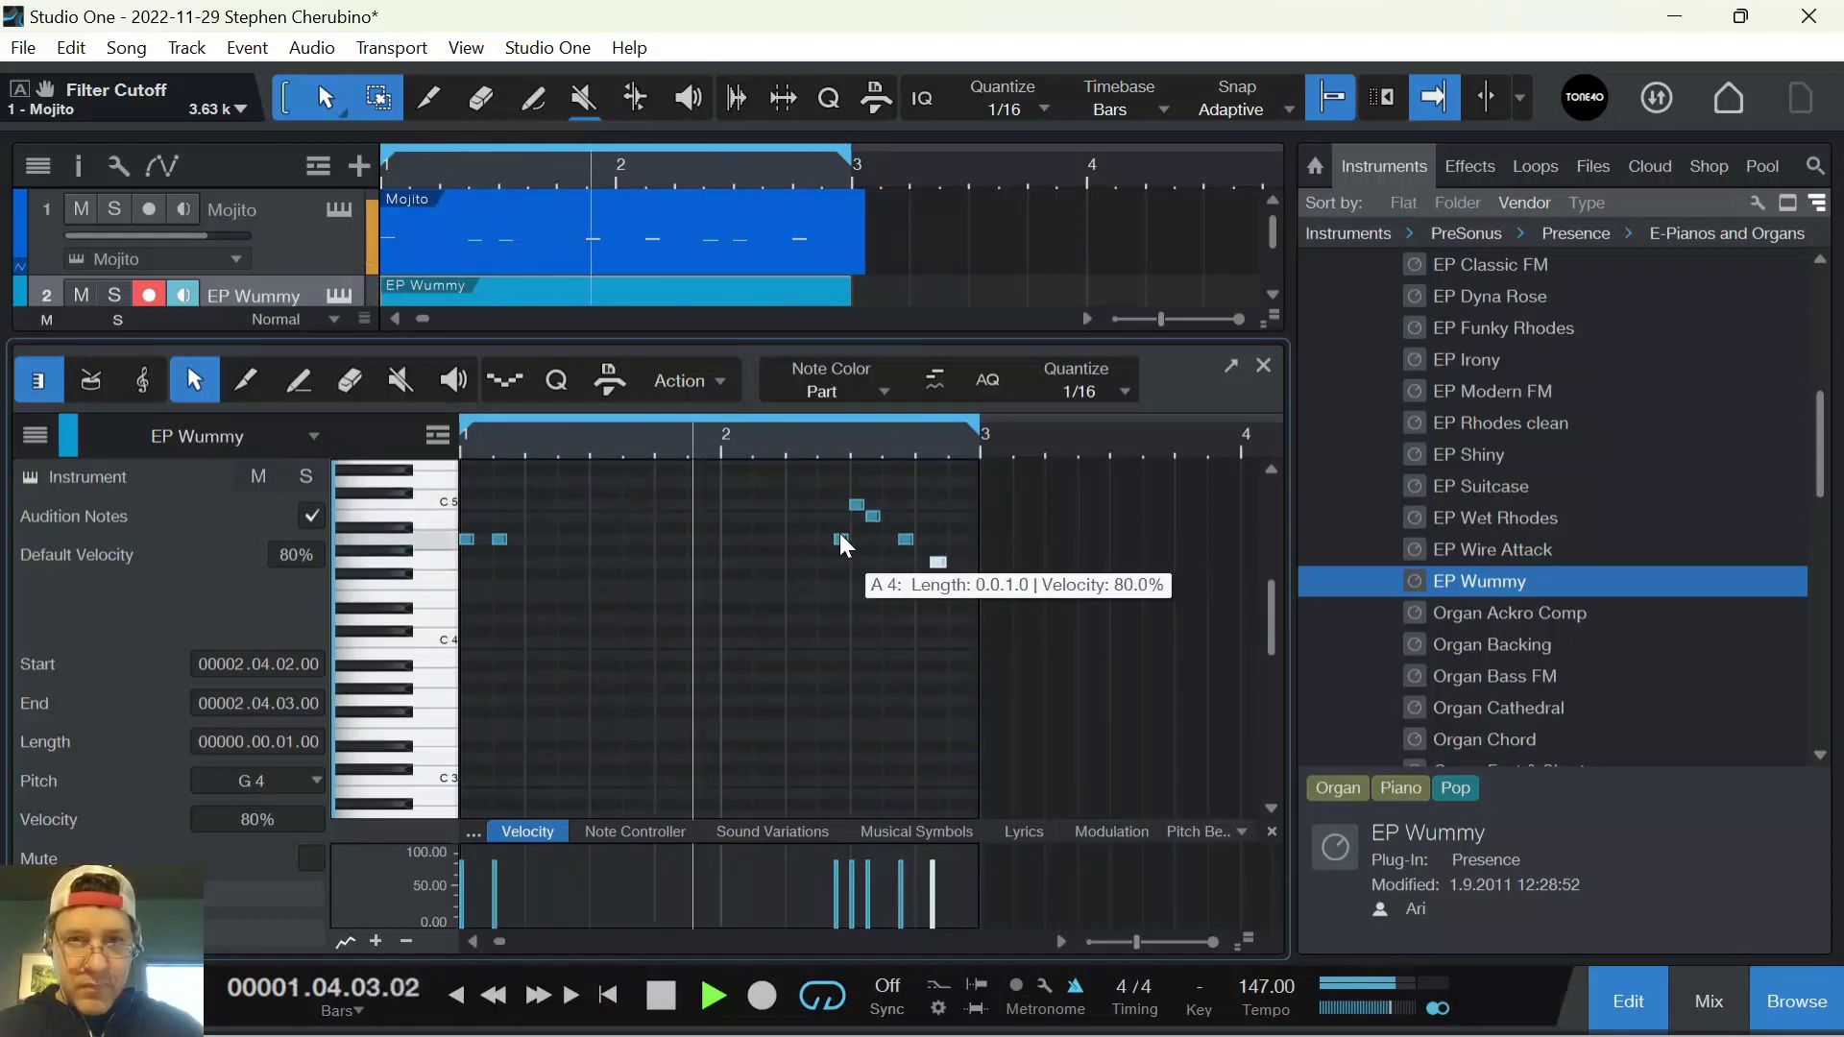
scroll(838, 531, "up", 4)
scroll(826, 476, "up", 2)
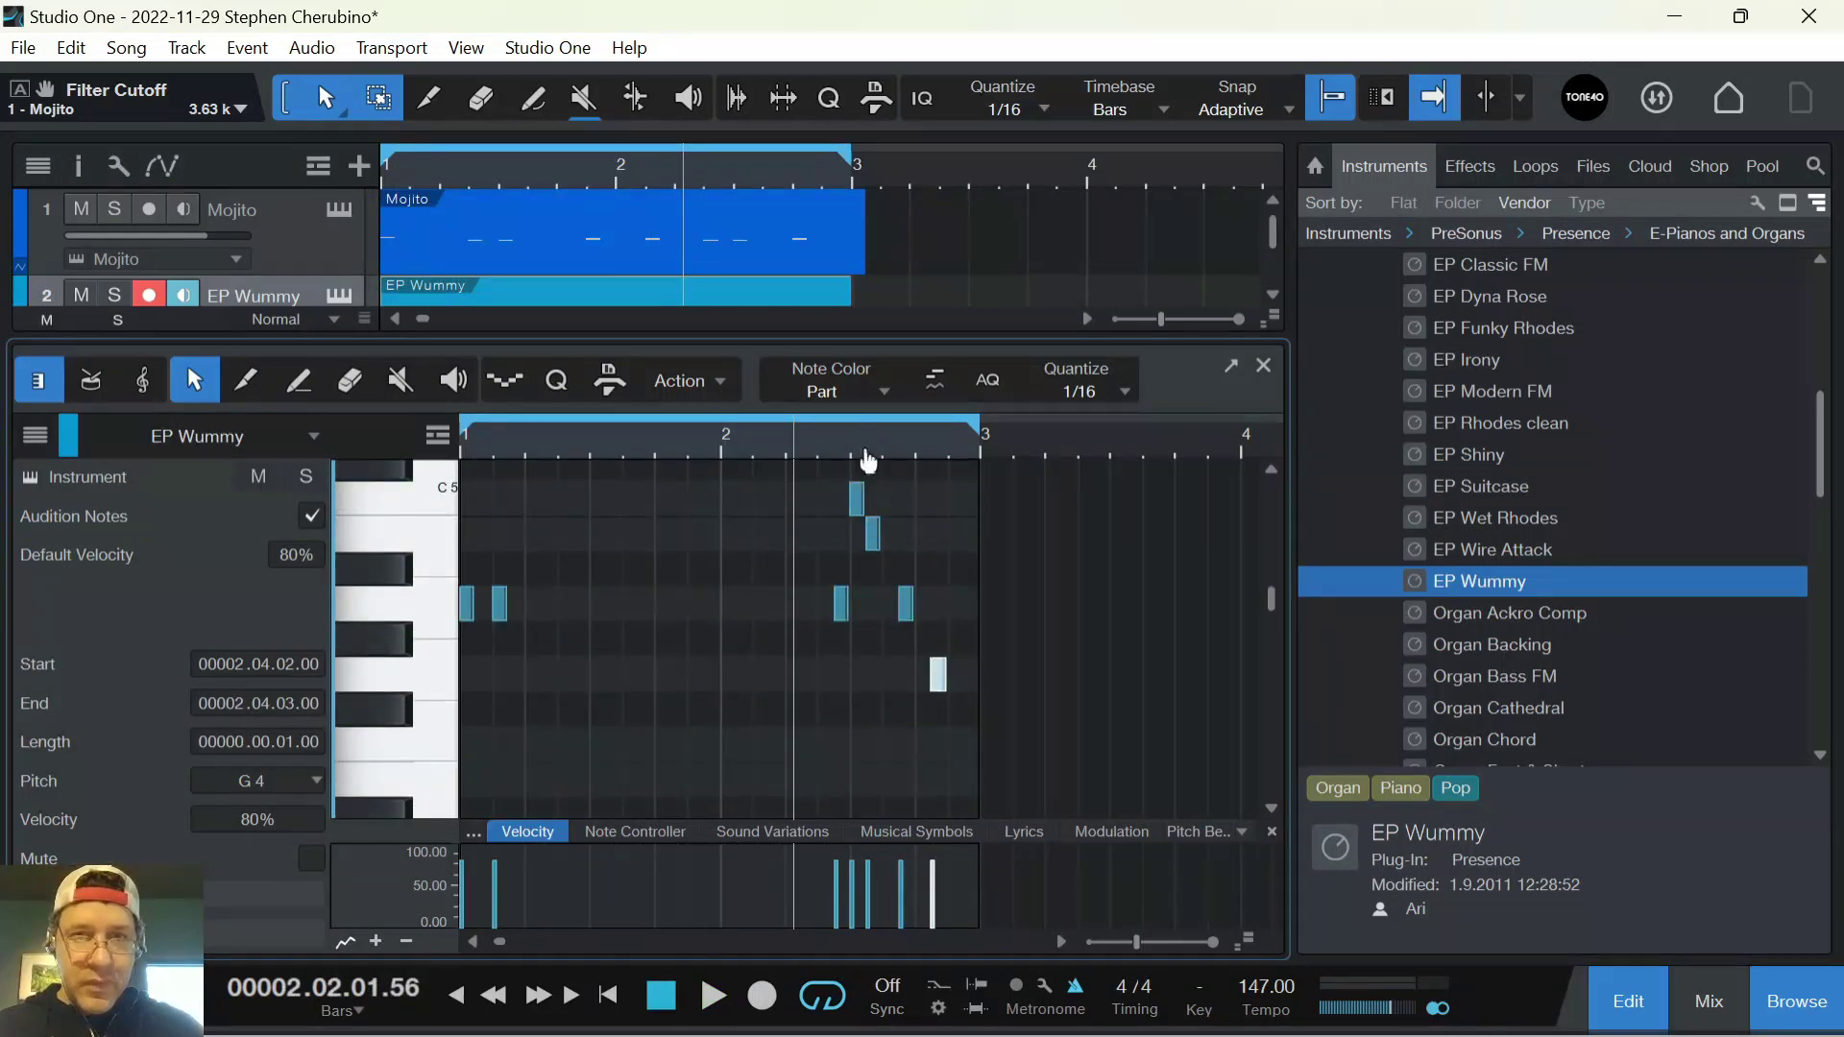
left_click_drag(859, 440, 828, 543)
left_click(826, 606)
left_click_drag(820, 613, 717, 608)
mouse_move(851, 497)
left_mouse_down()
mouse_move(803, 498)
mouse_move(854, 532)
left_mouse_up()
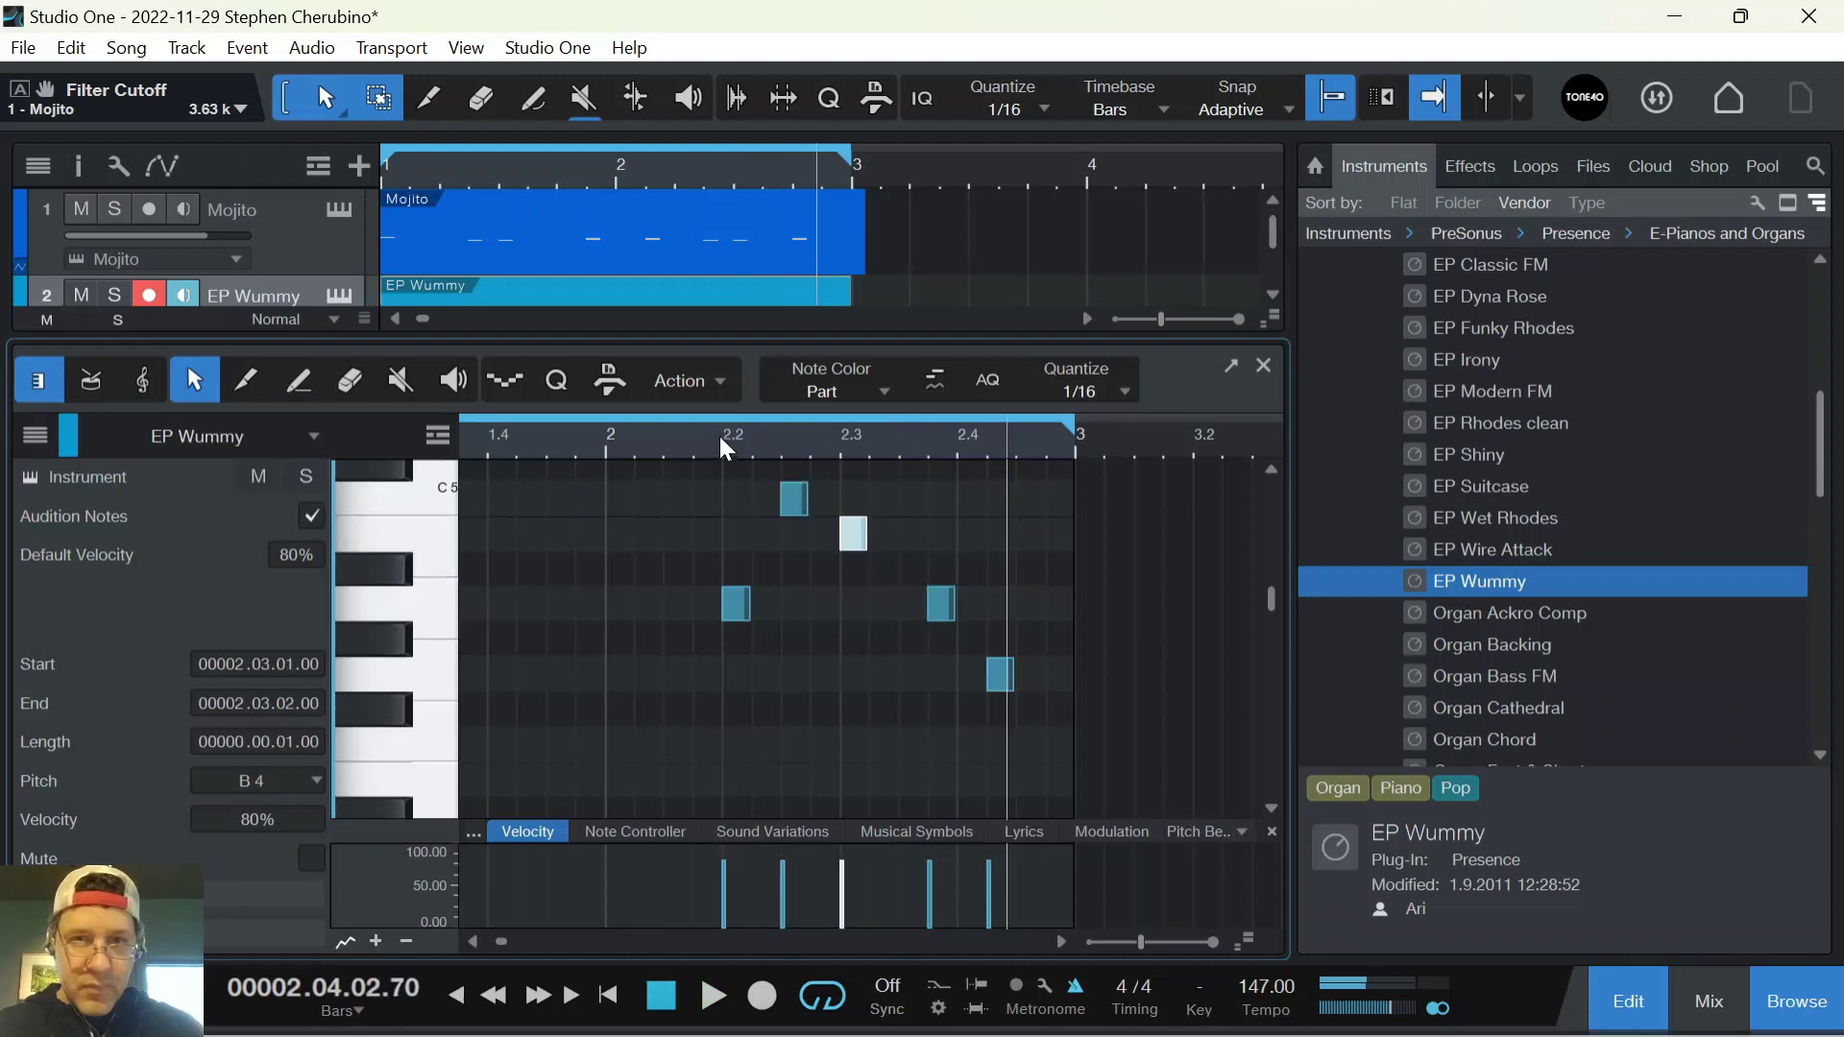
left_click_drag(943, 604, 914, 605)
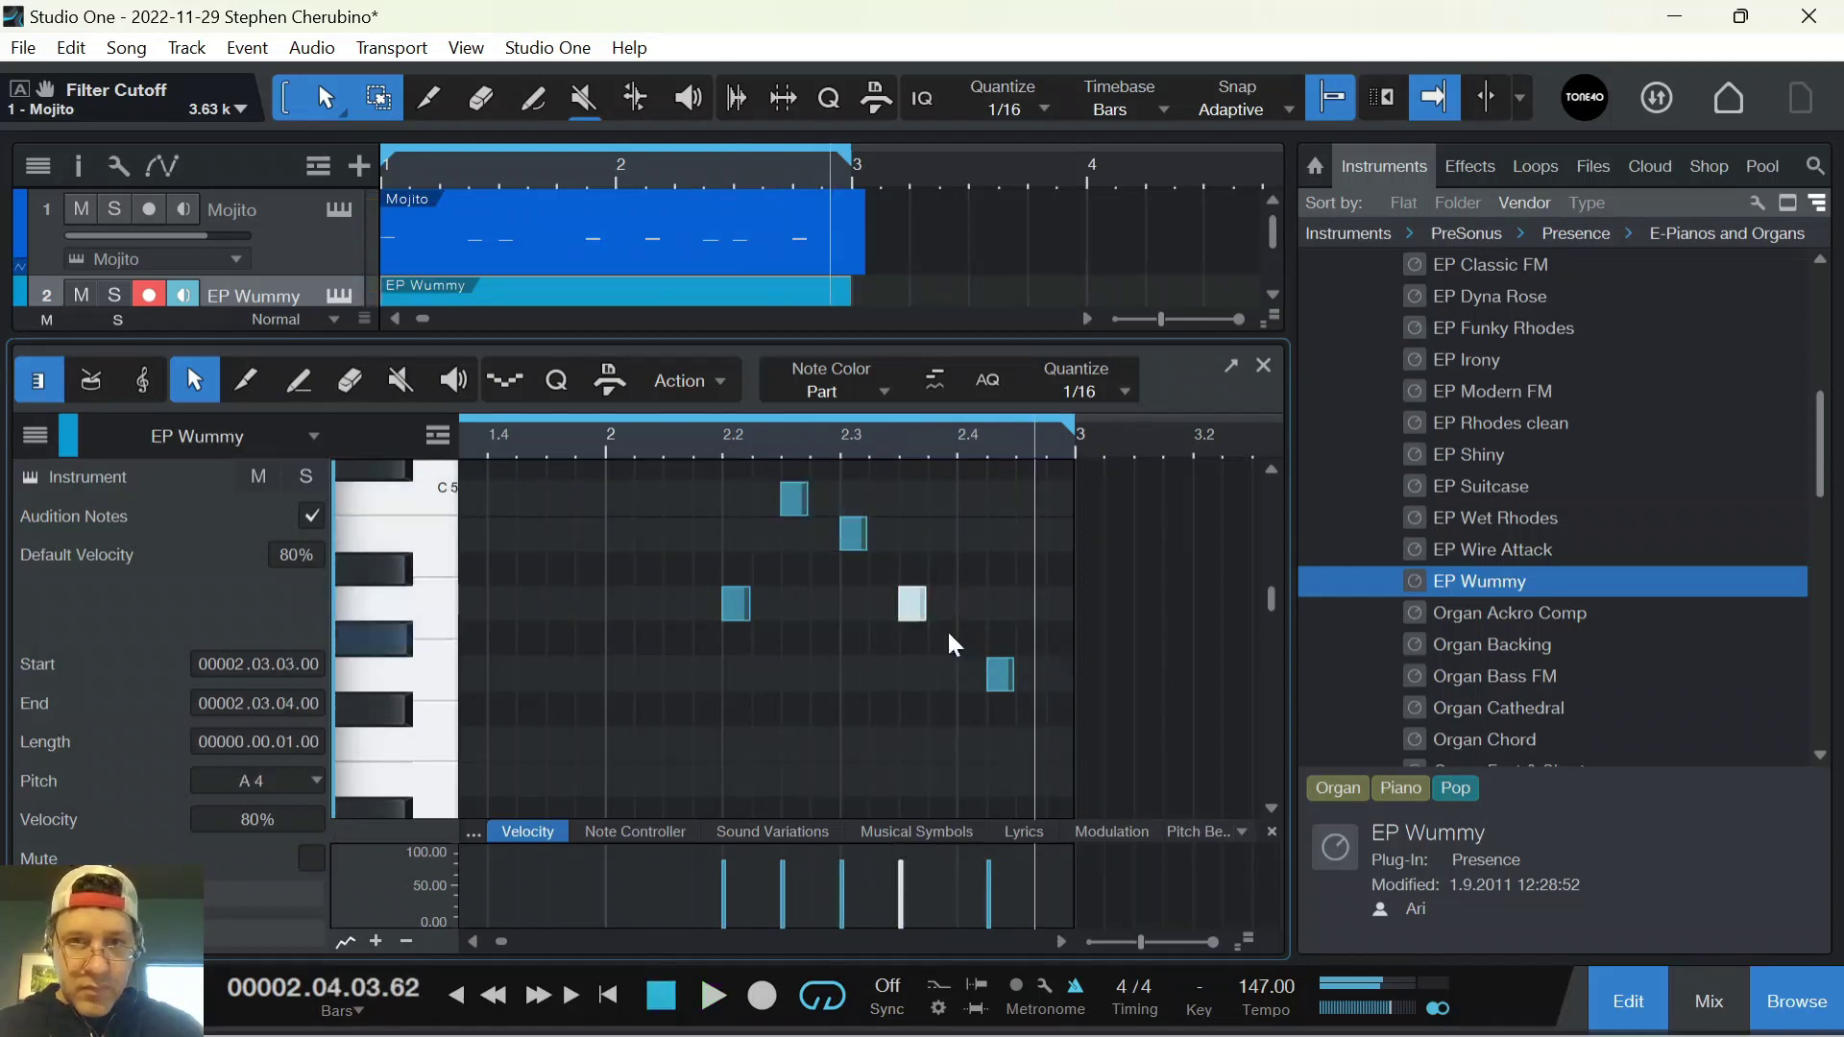
left_click_drag(999, 672, 985, 674)
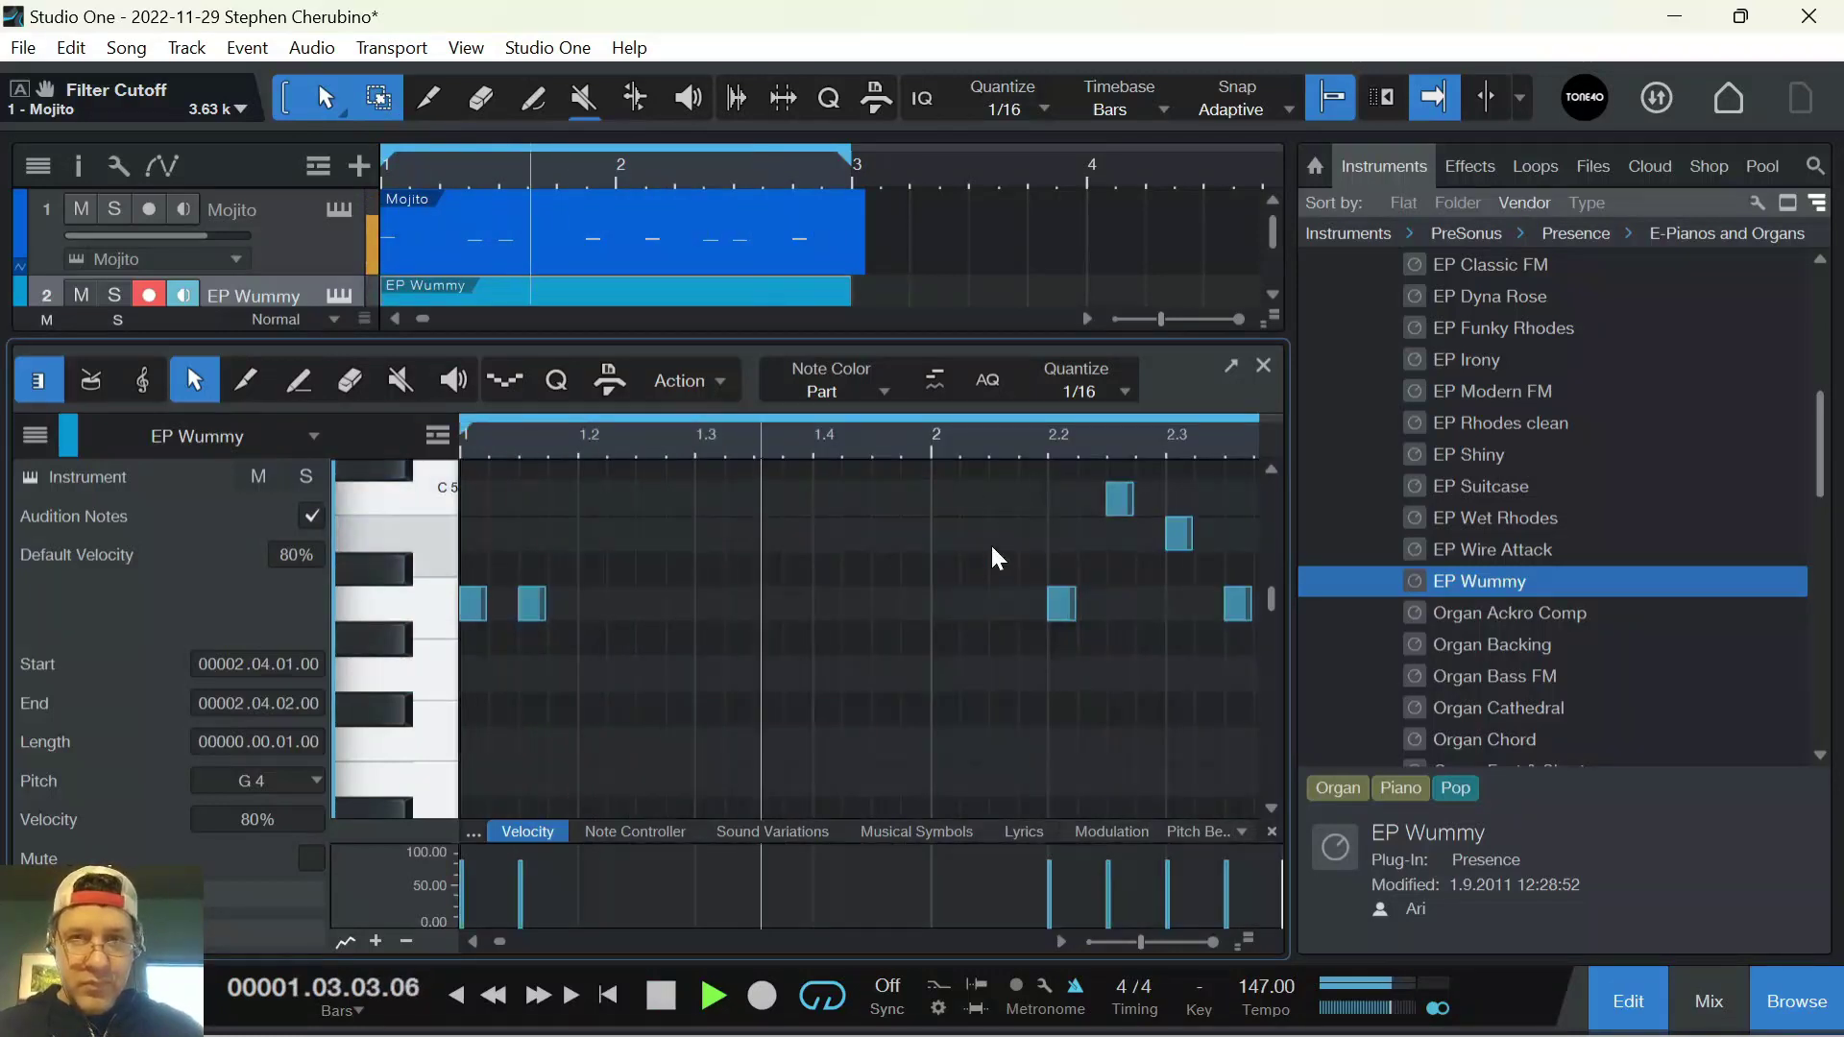
Select the five notes of the bar 2 run and move them an eighth note later so the run starts at 2.2.3
scroll(999, 527, "up", 1)
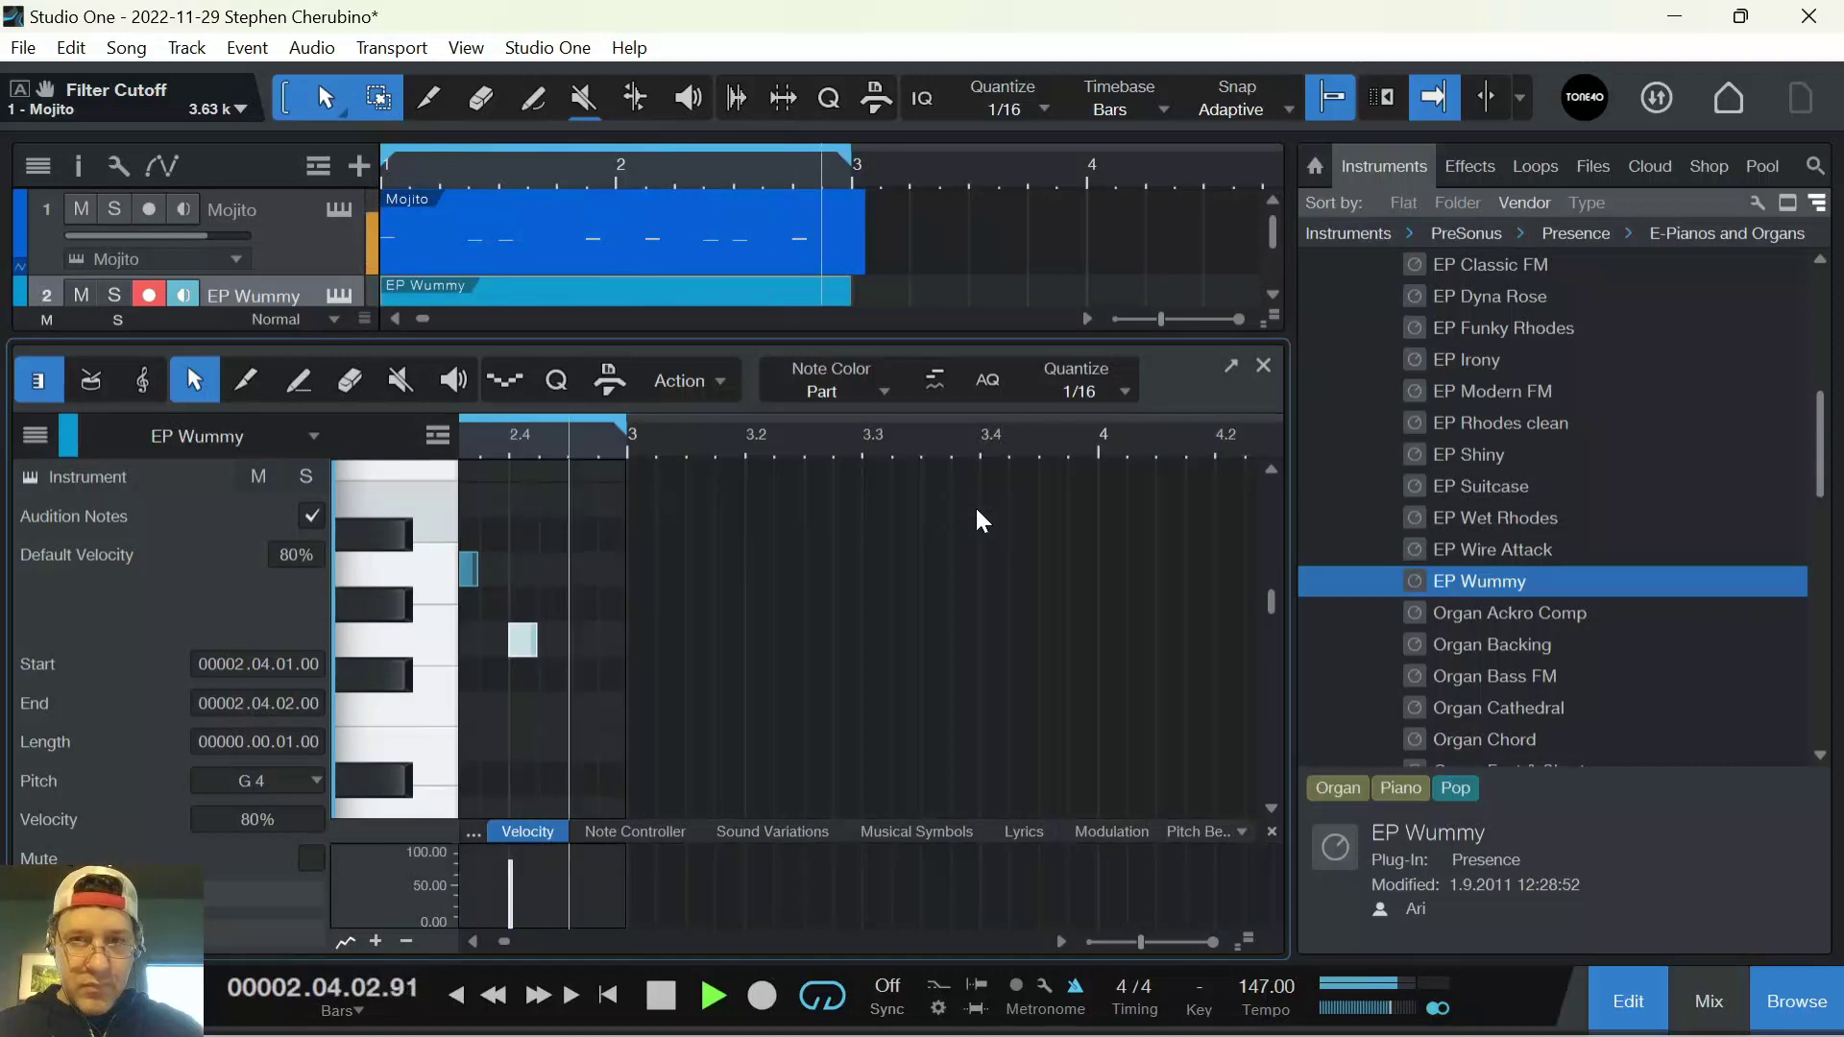
scroll(880, 511, "up", 2)
scroll(879, 511, "down", 2)
scroll(922, 538, "down", 2)
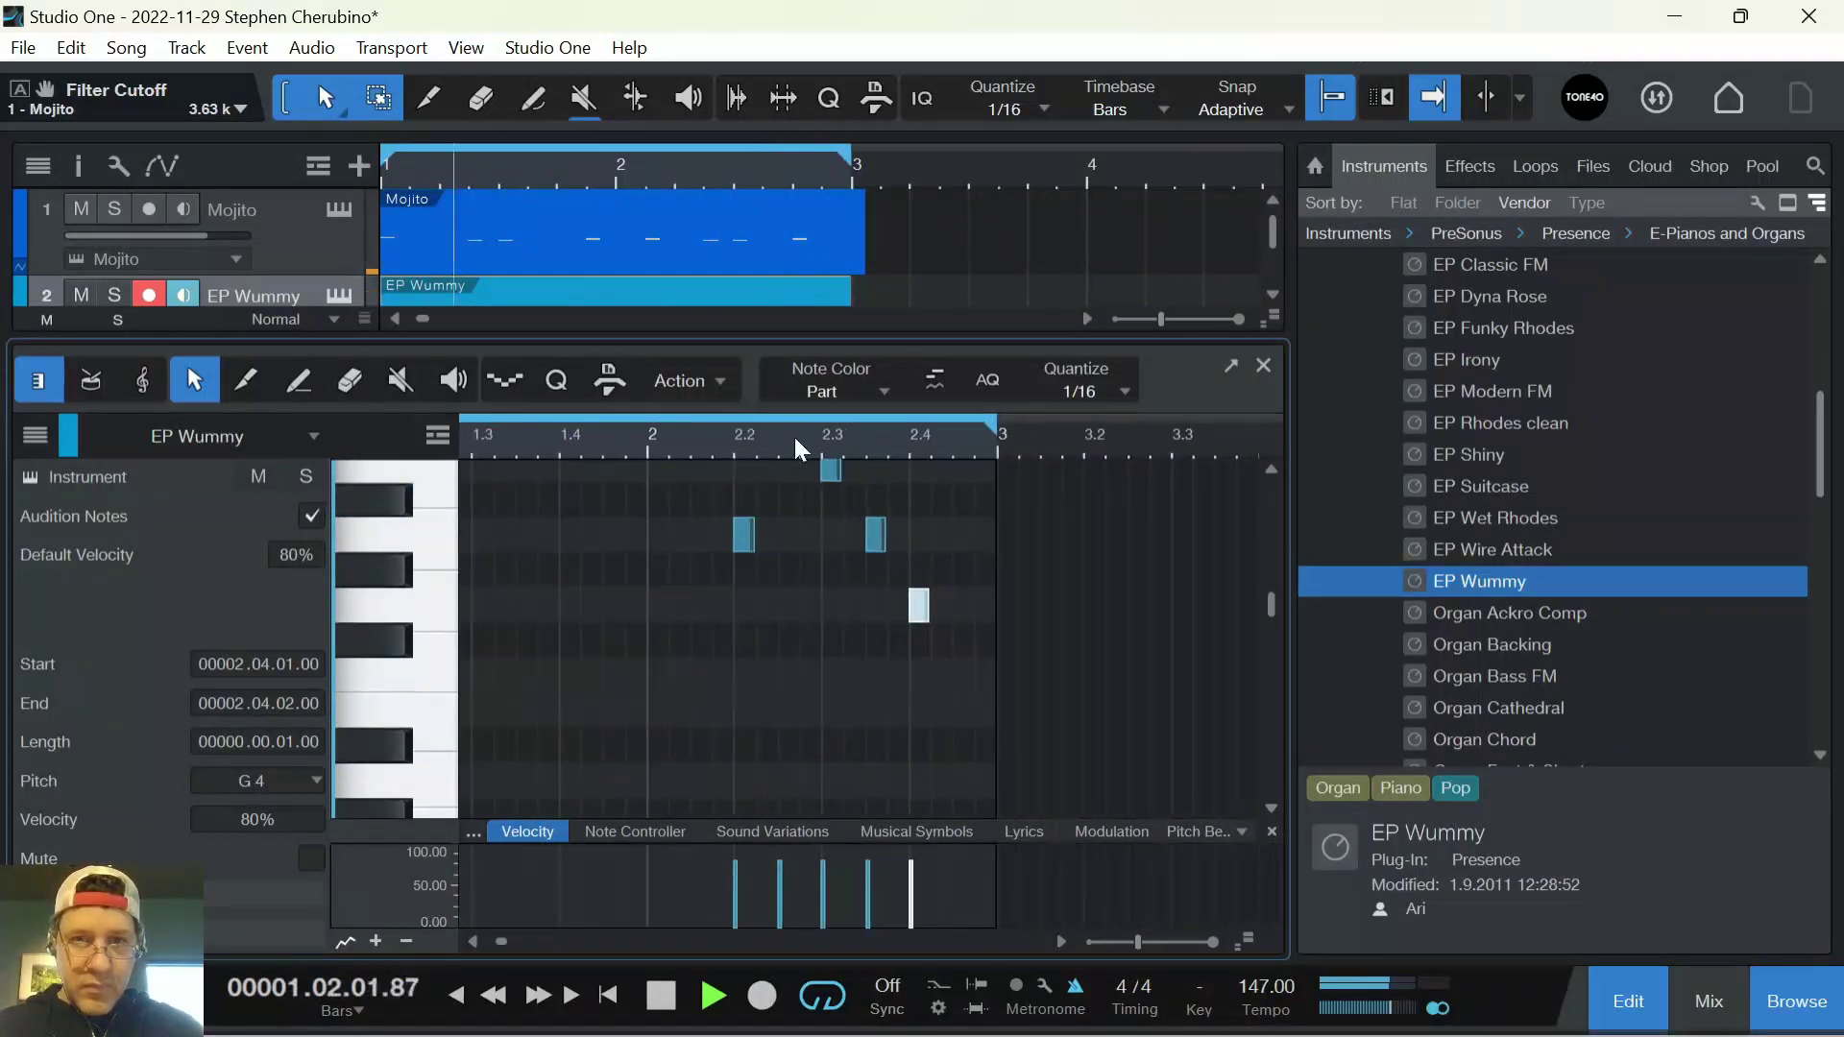
left_click_drag(996, 665, 703, 429)
left_click_drag(748, 539, 787, 557)
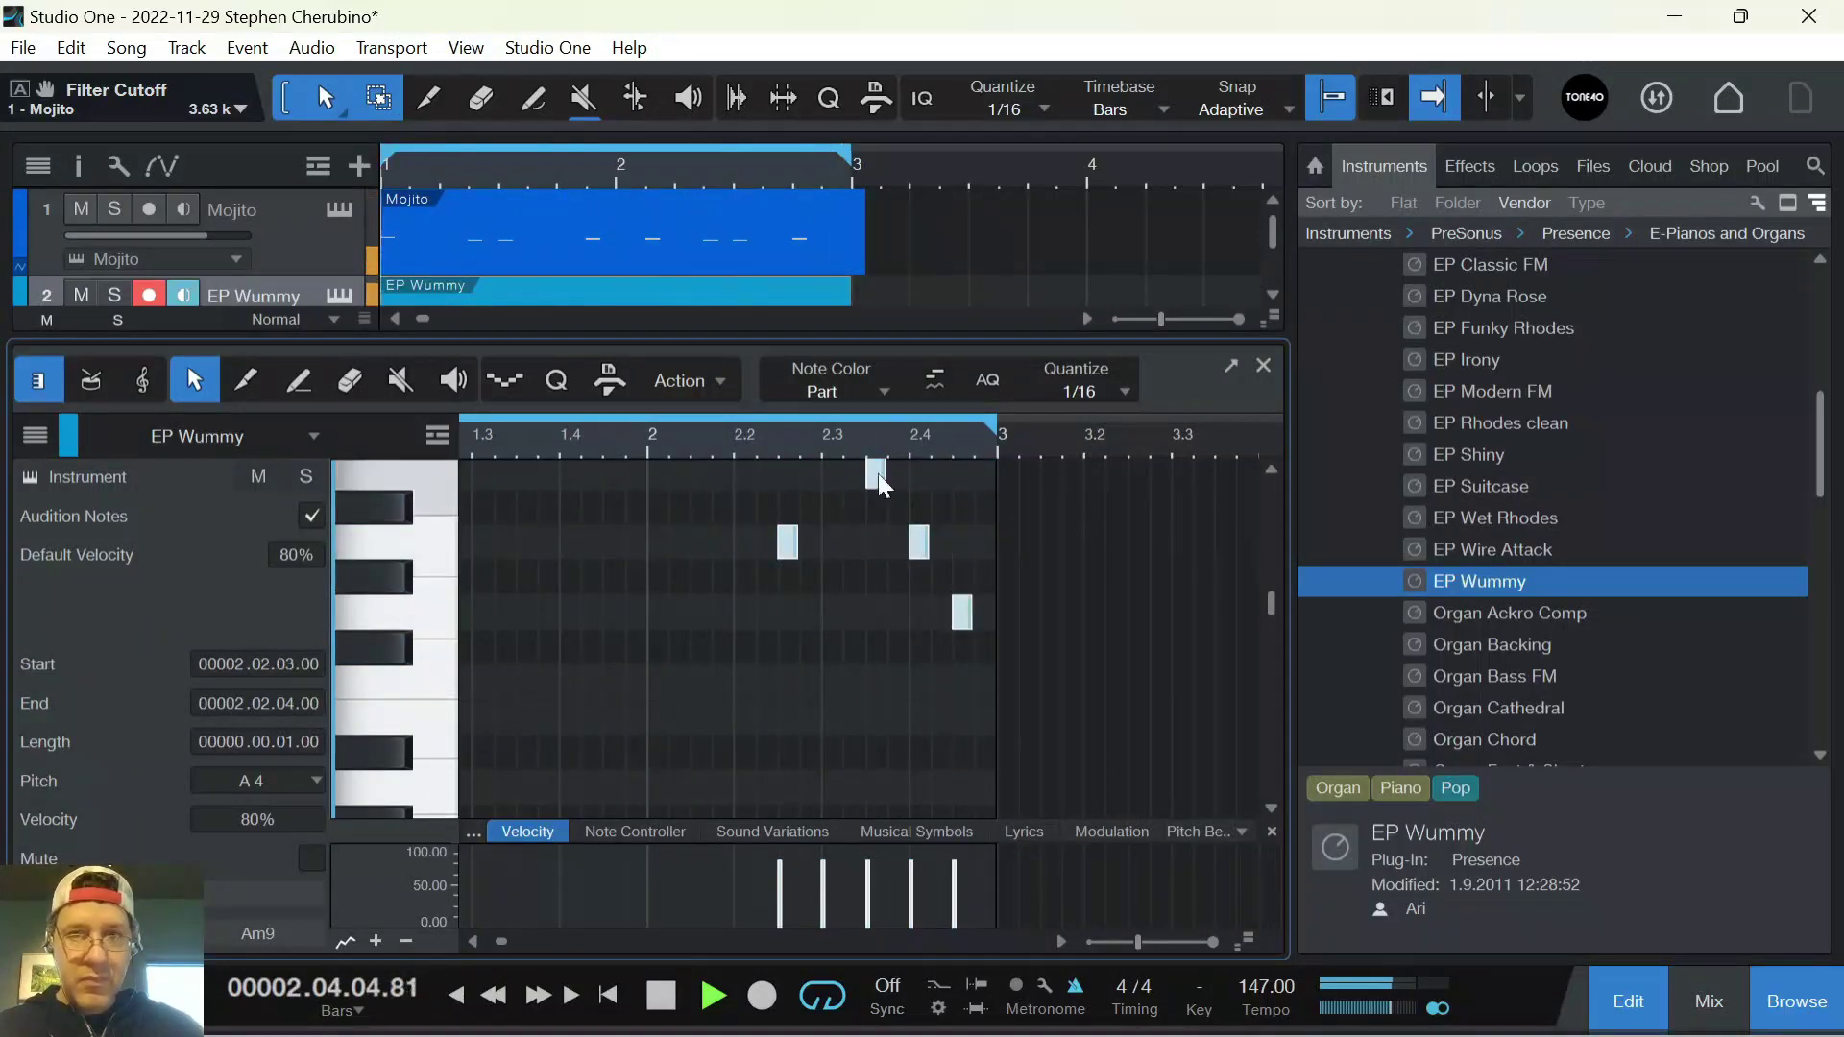
Stop playback, trim the Mojito part to end at bar 3, and close the note editor
key("space")
left_click_drag(873, 239, 865, 244)
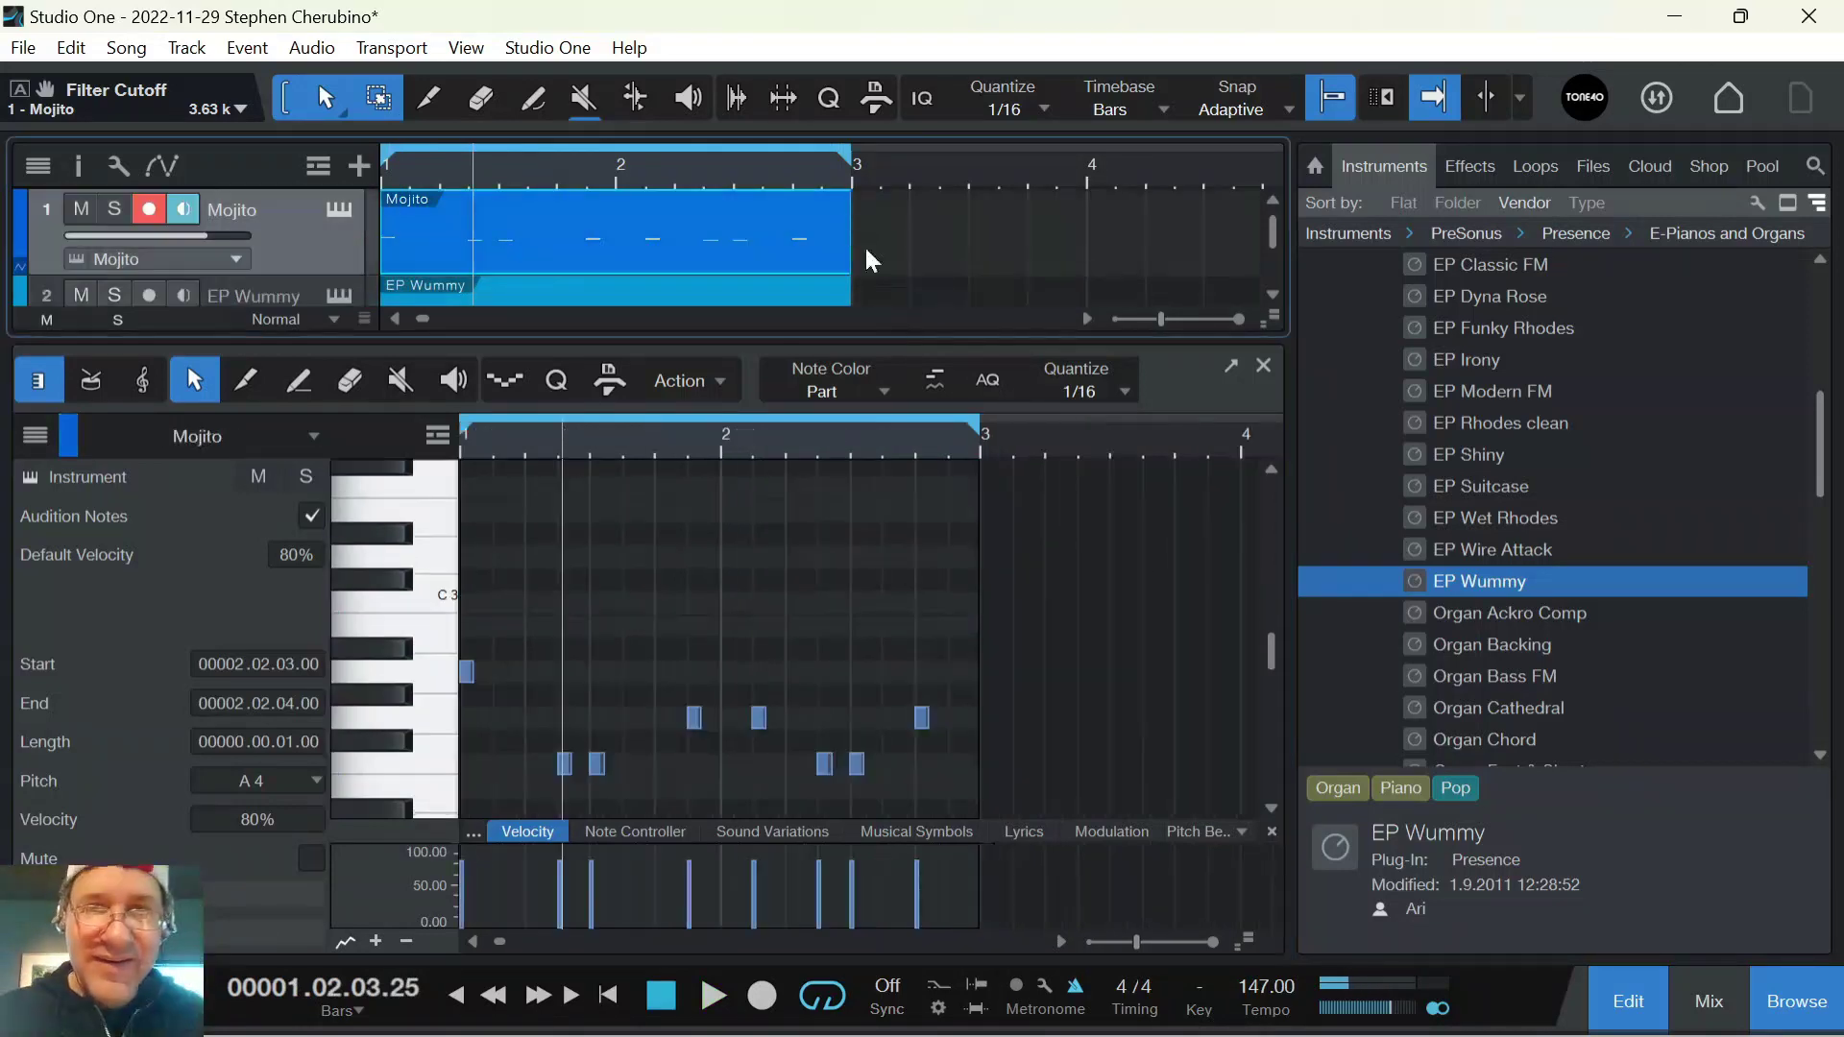
left_click(1265, 365)
Add Presence's EP Dyna Rose preset on a new track and open a new two-bar part at bar 1 in the note editor
scroll(1527, 497, "up", 2)
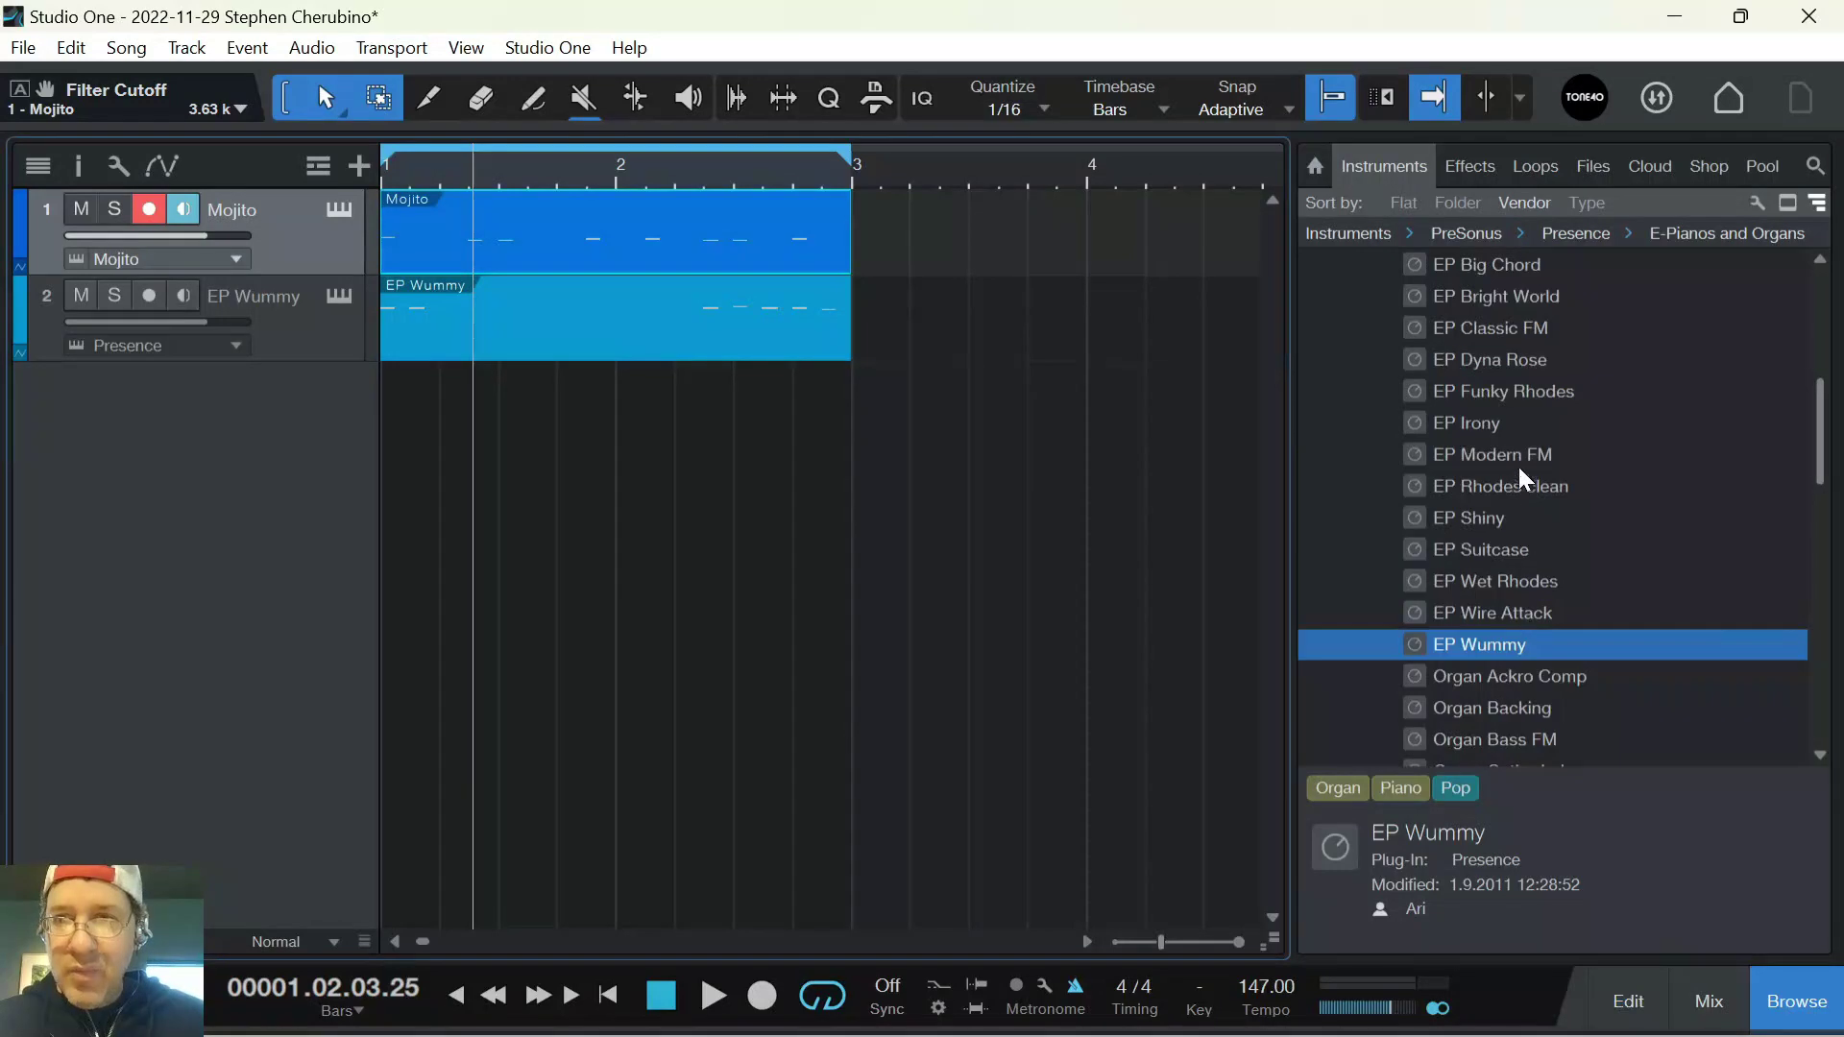
left_click_drag(1466, 361, 725, 399)
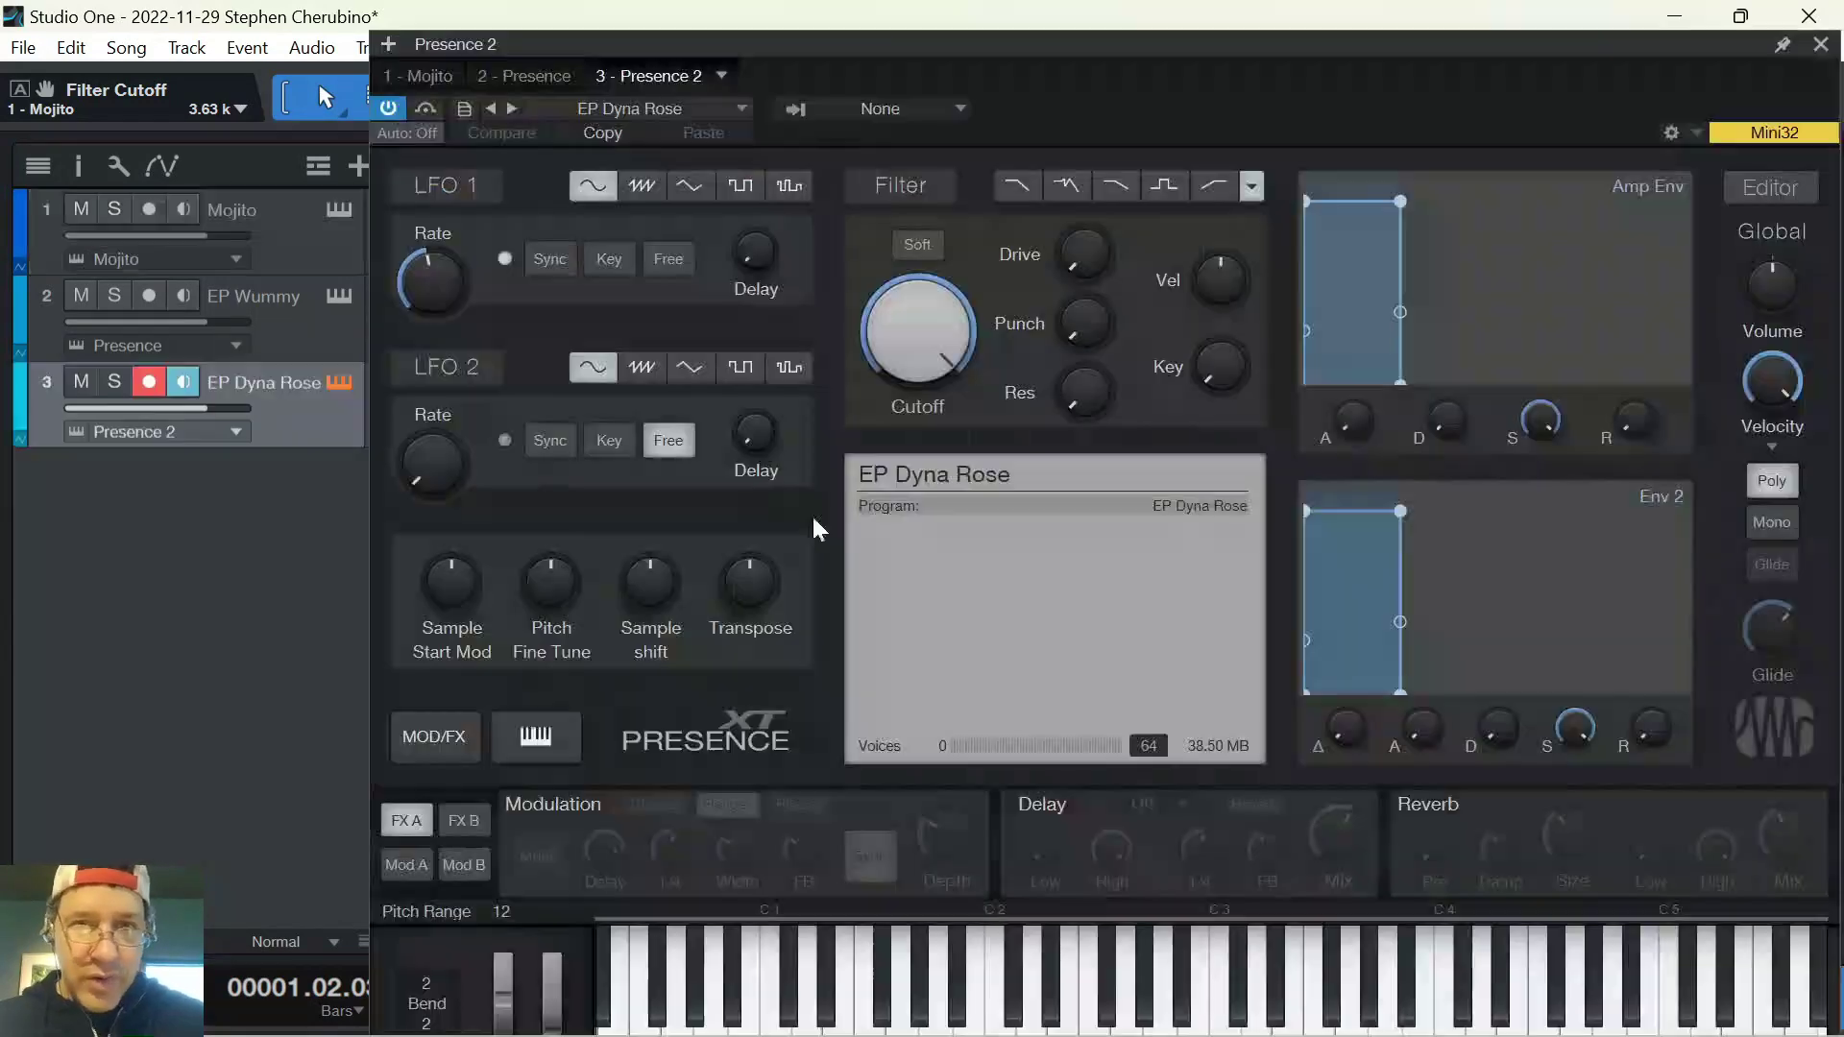
left_click(1820, 44)
double_click(407, 413)
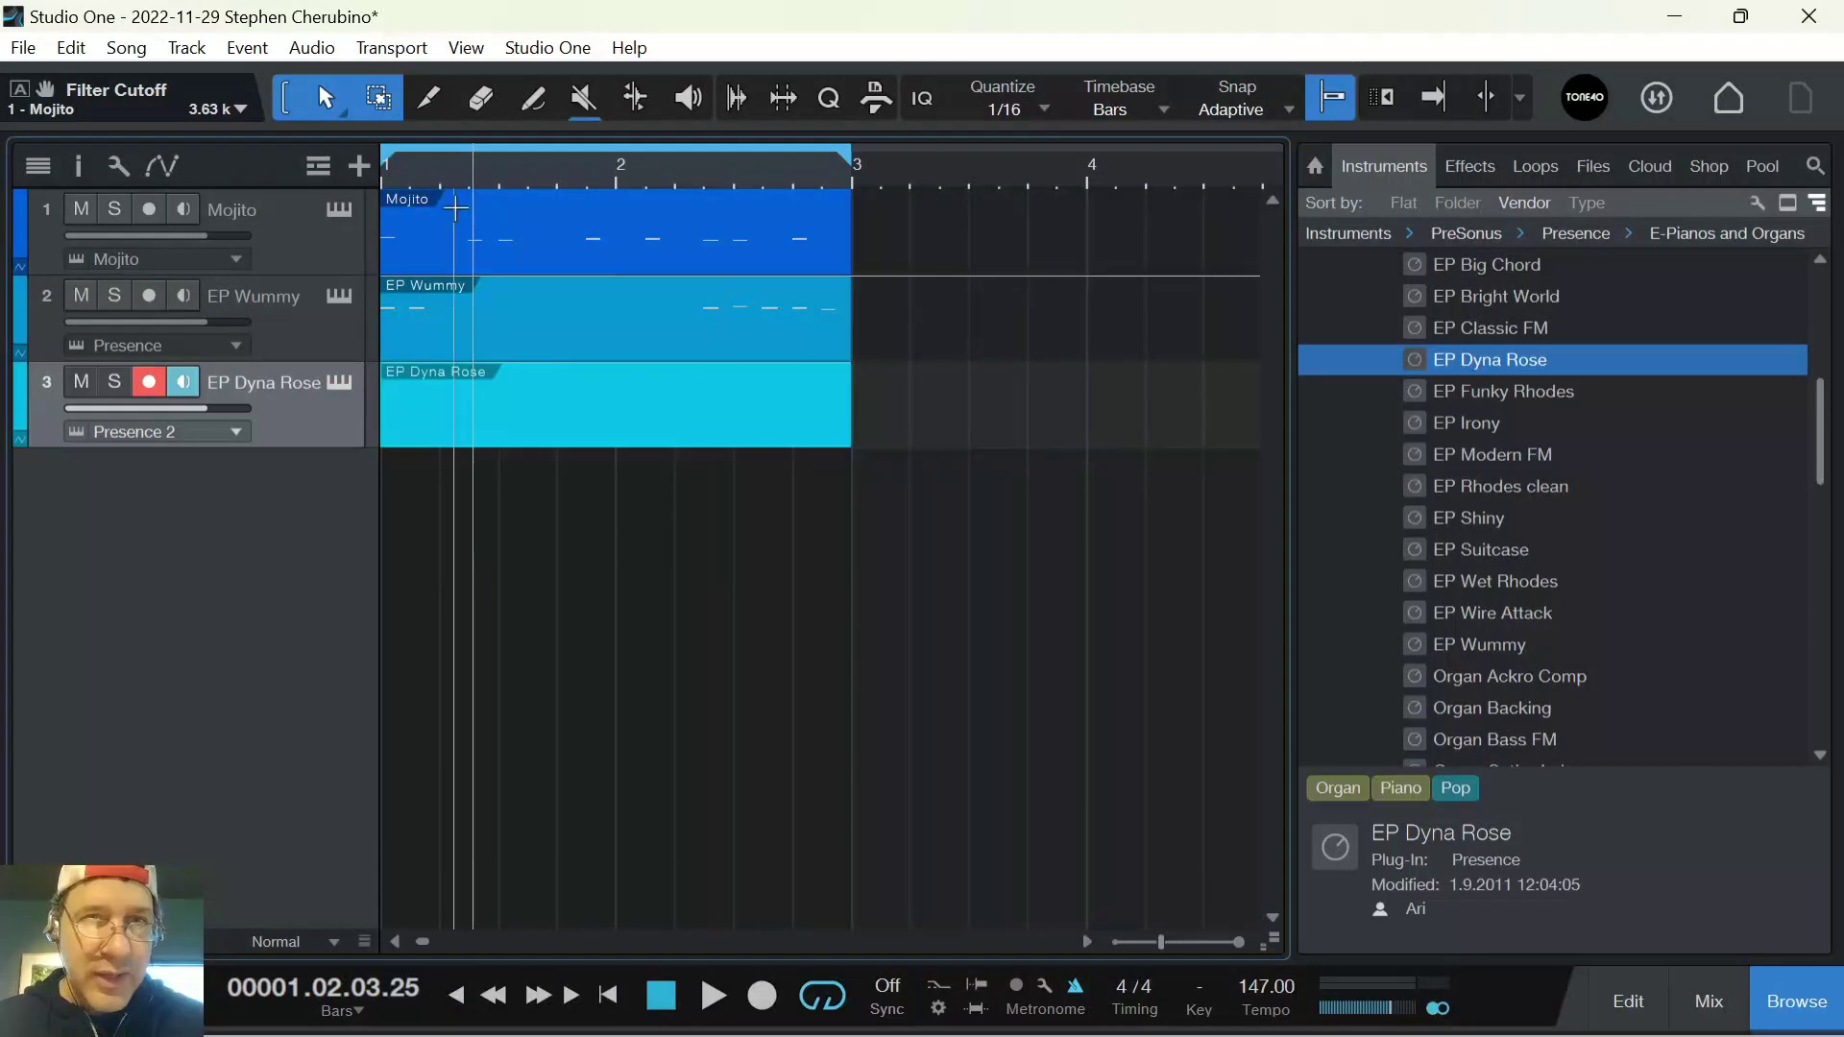
double_click(431, 419)
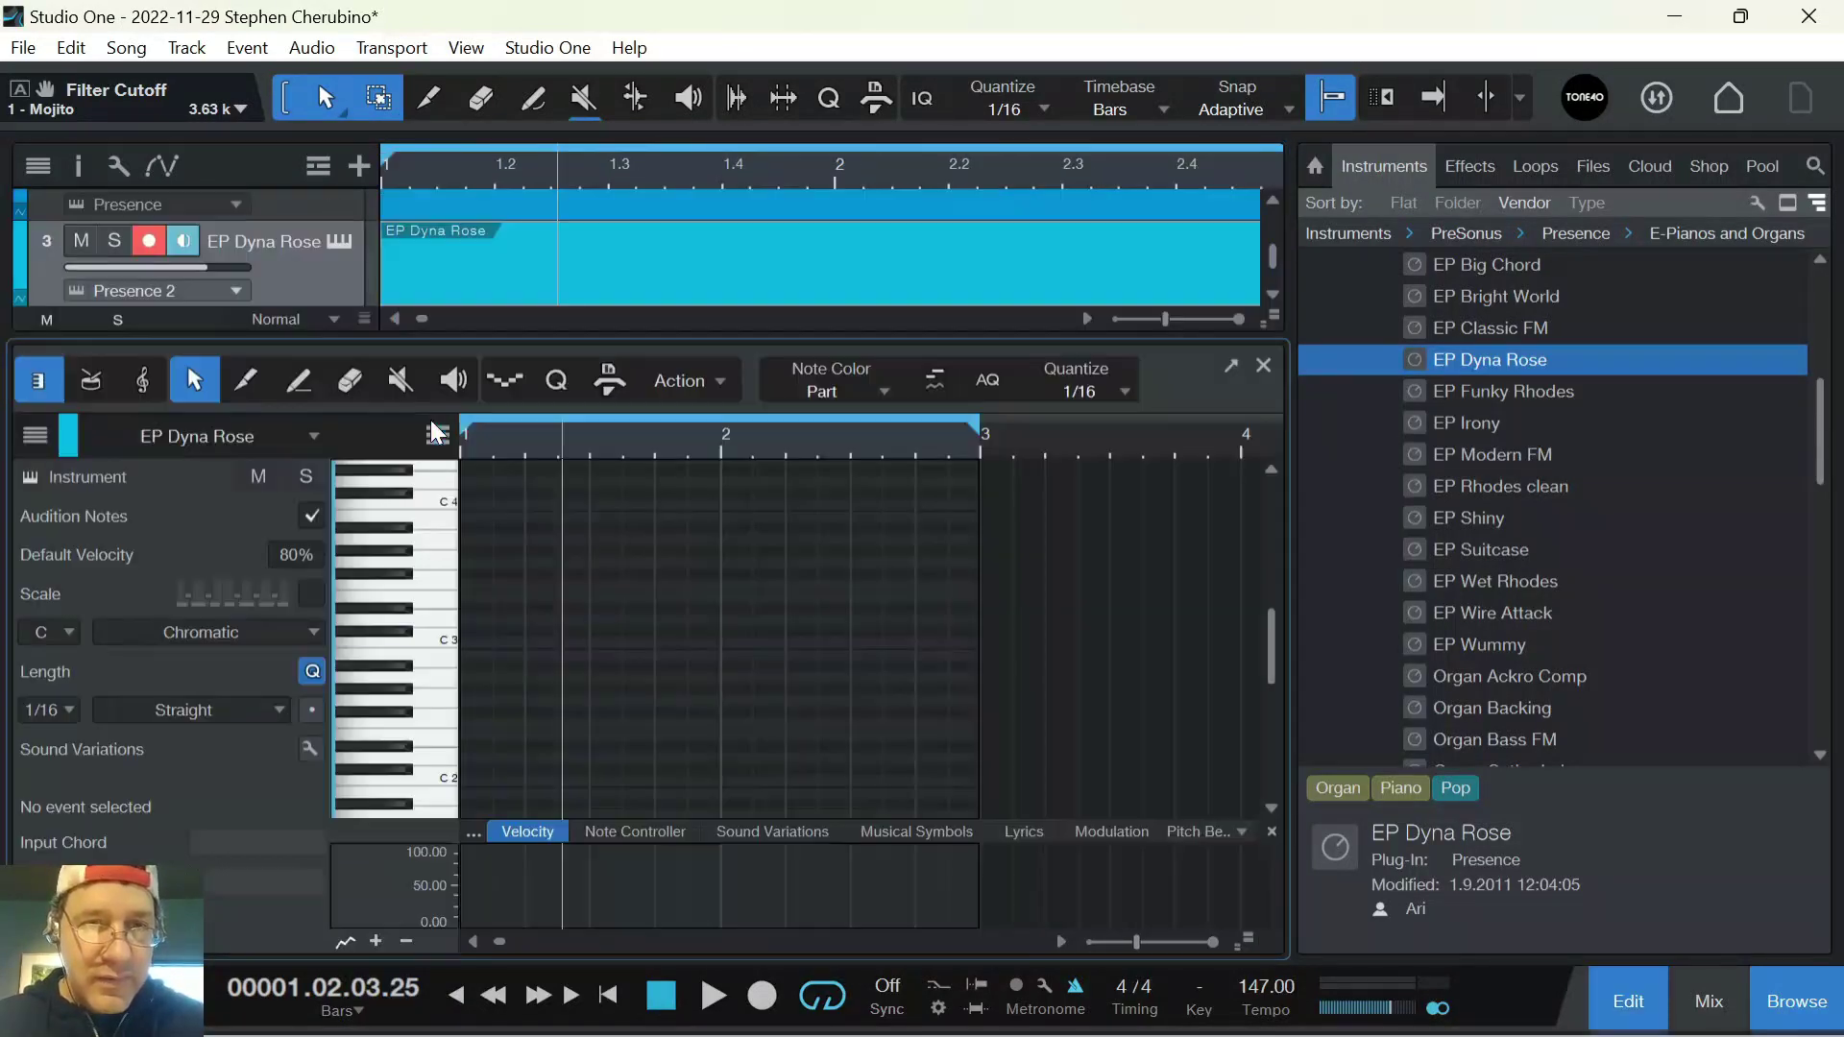
Add an A2 note at 1.1.2 in the EP Dyna Rose part and set the track's volume to -6.5
left_click(447, 661)
scroll(436, 735, "down", 1)
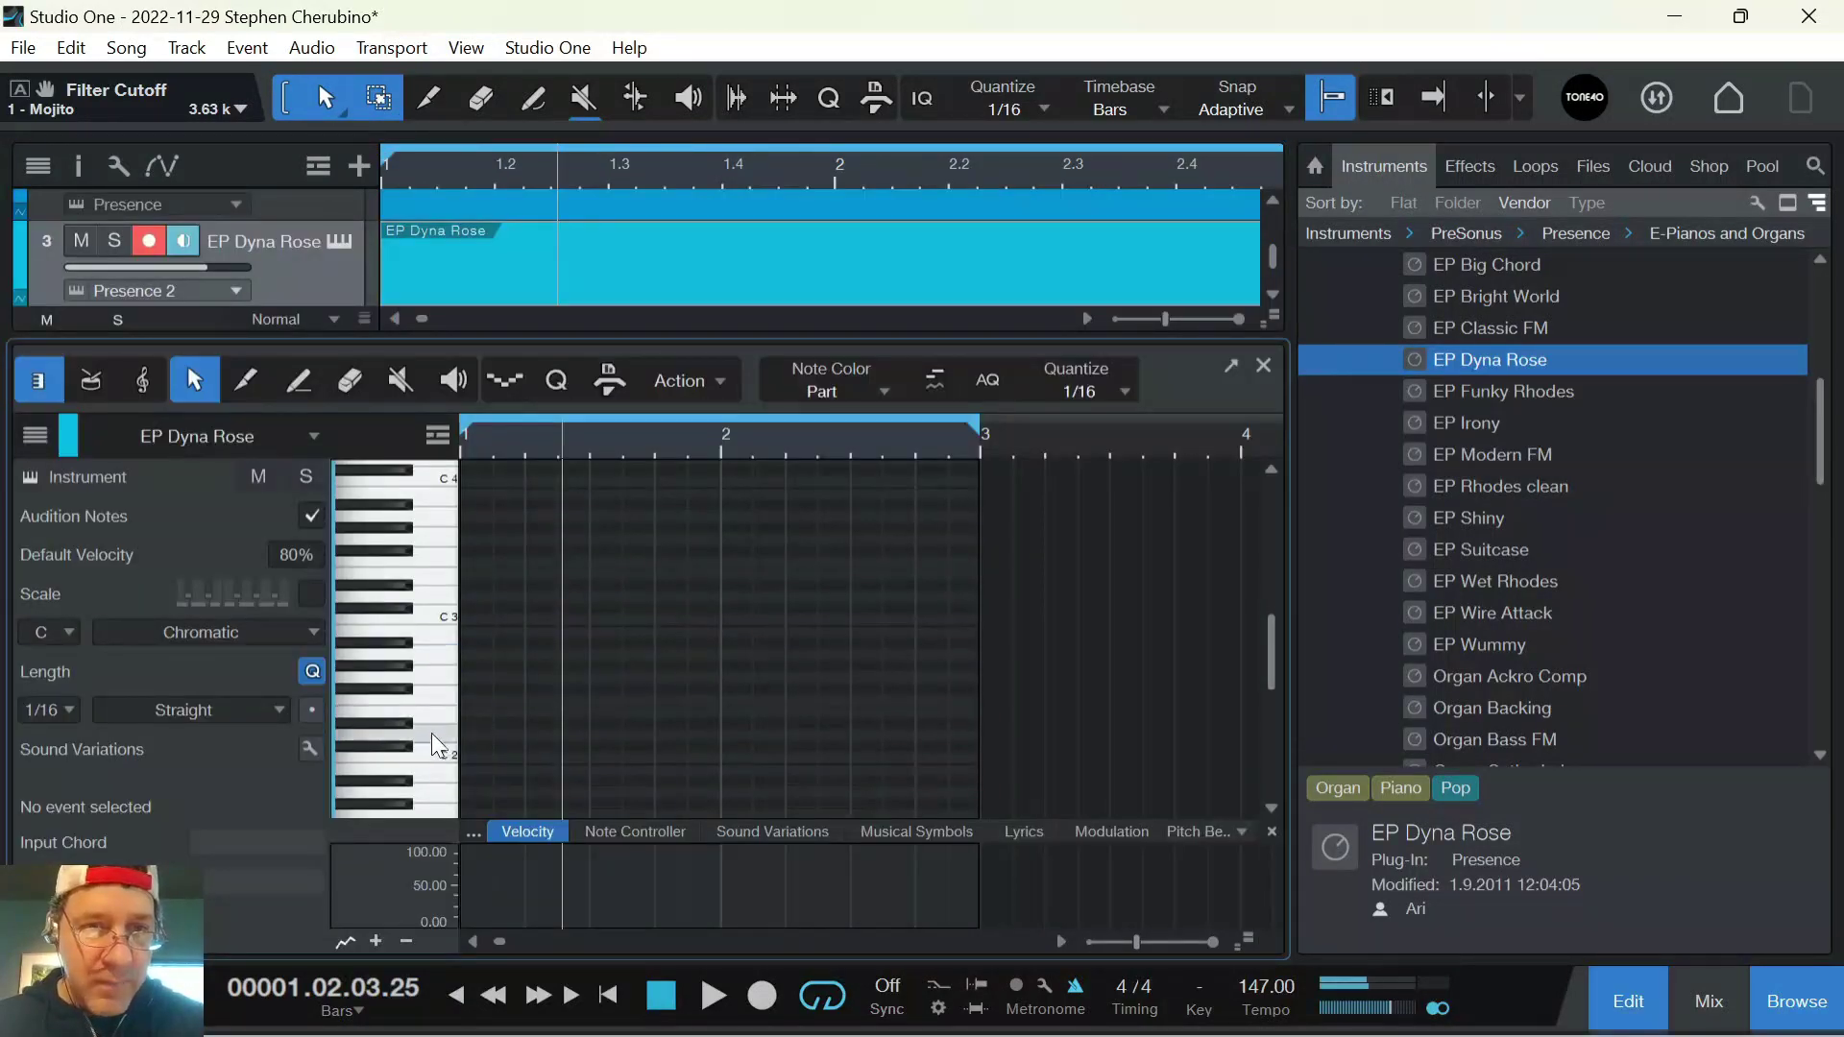
left_click(480, 654)
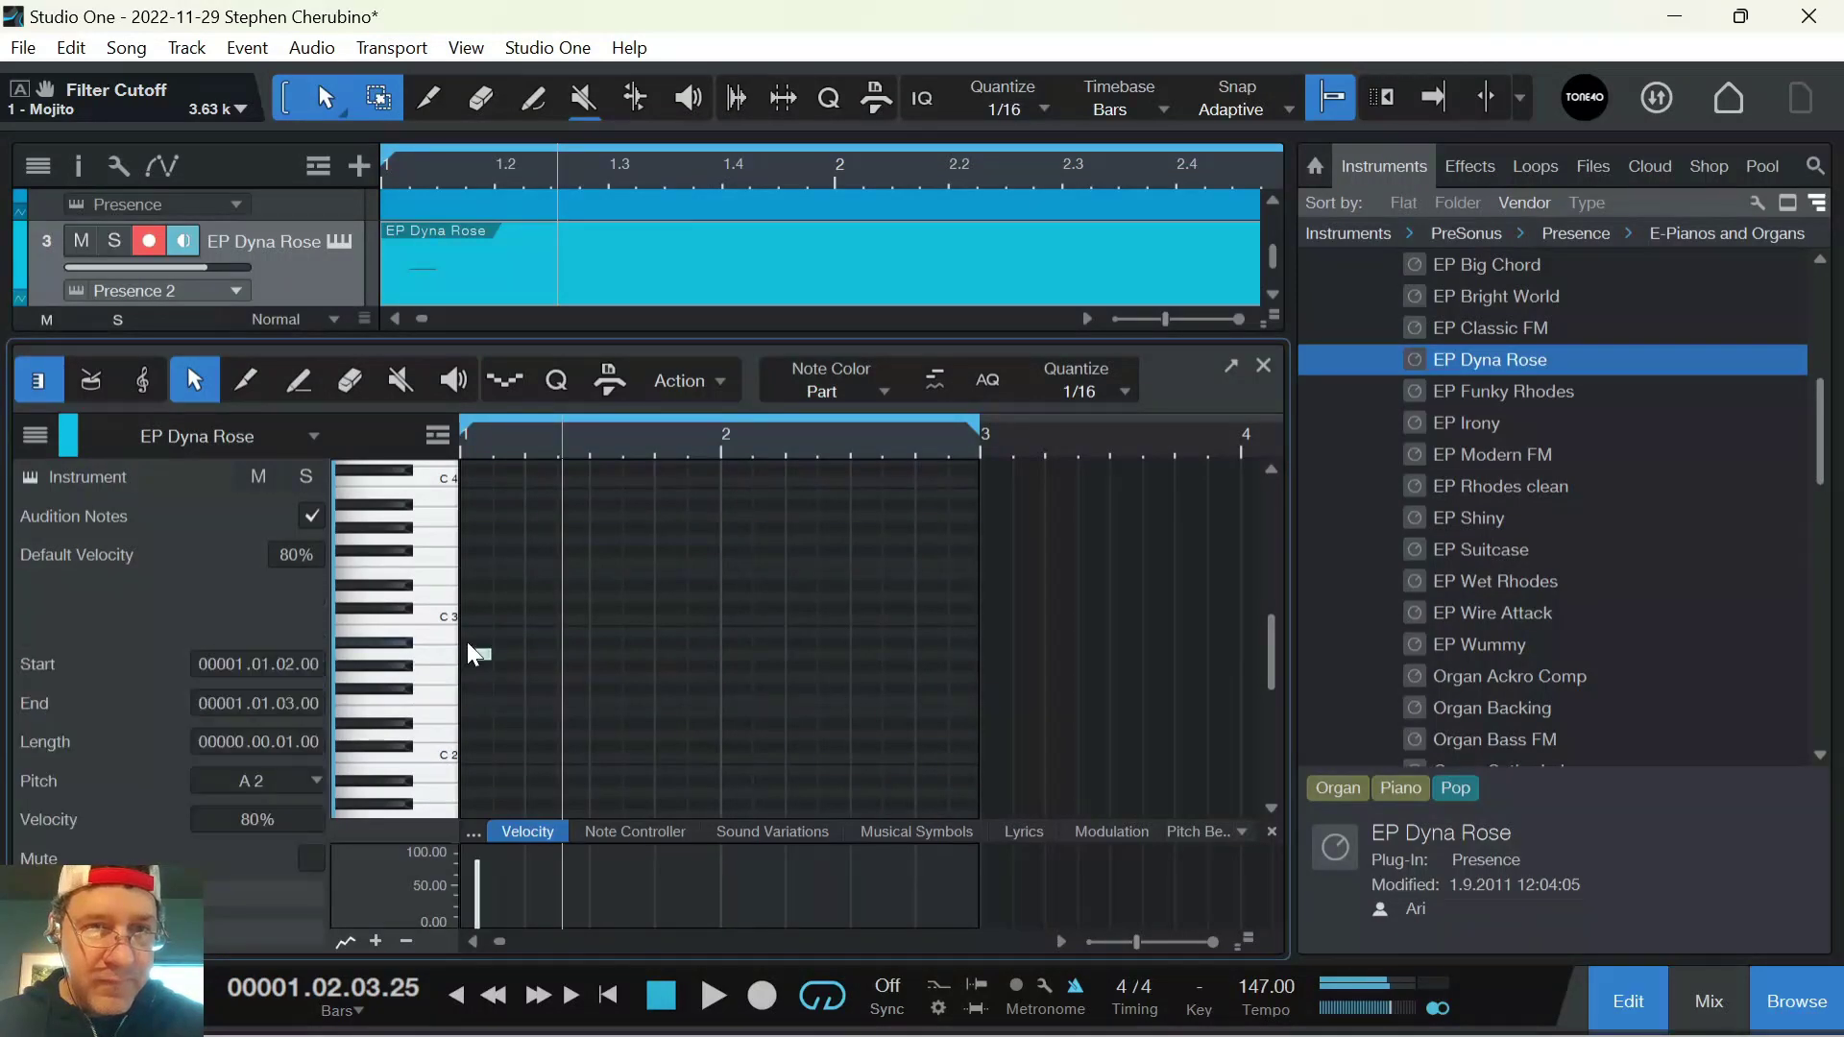
left_click_drag(222, 267, 177, 267)
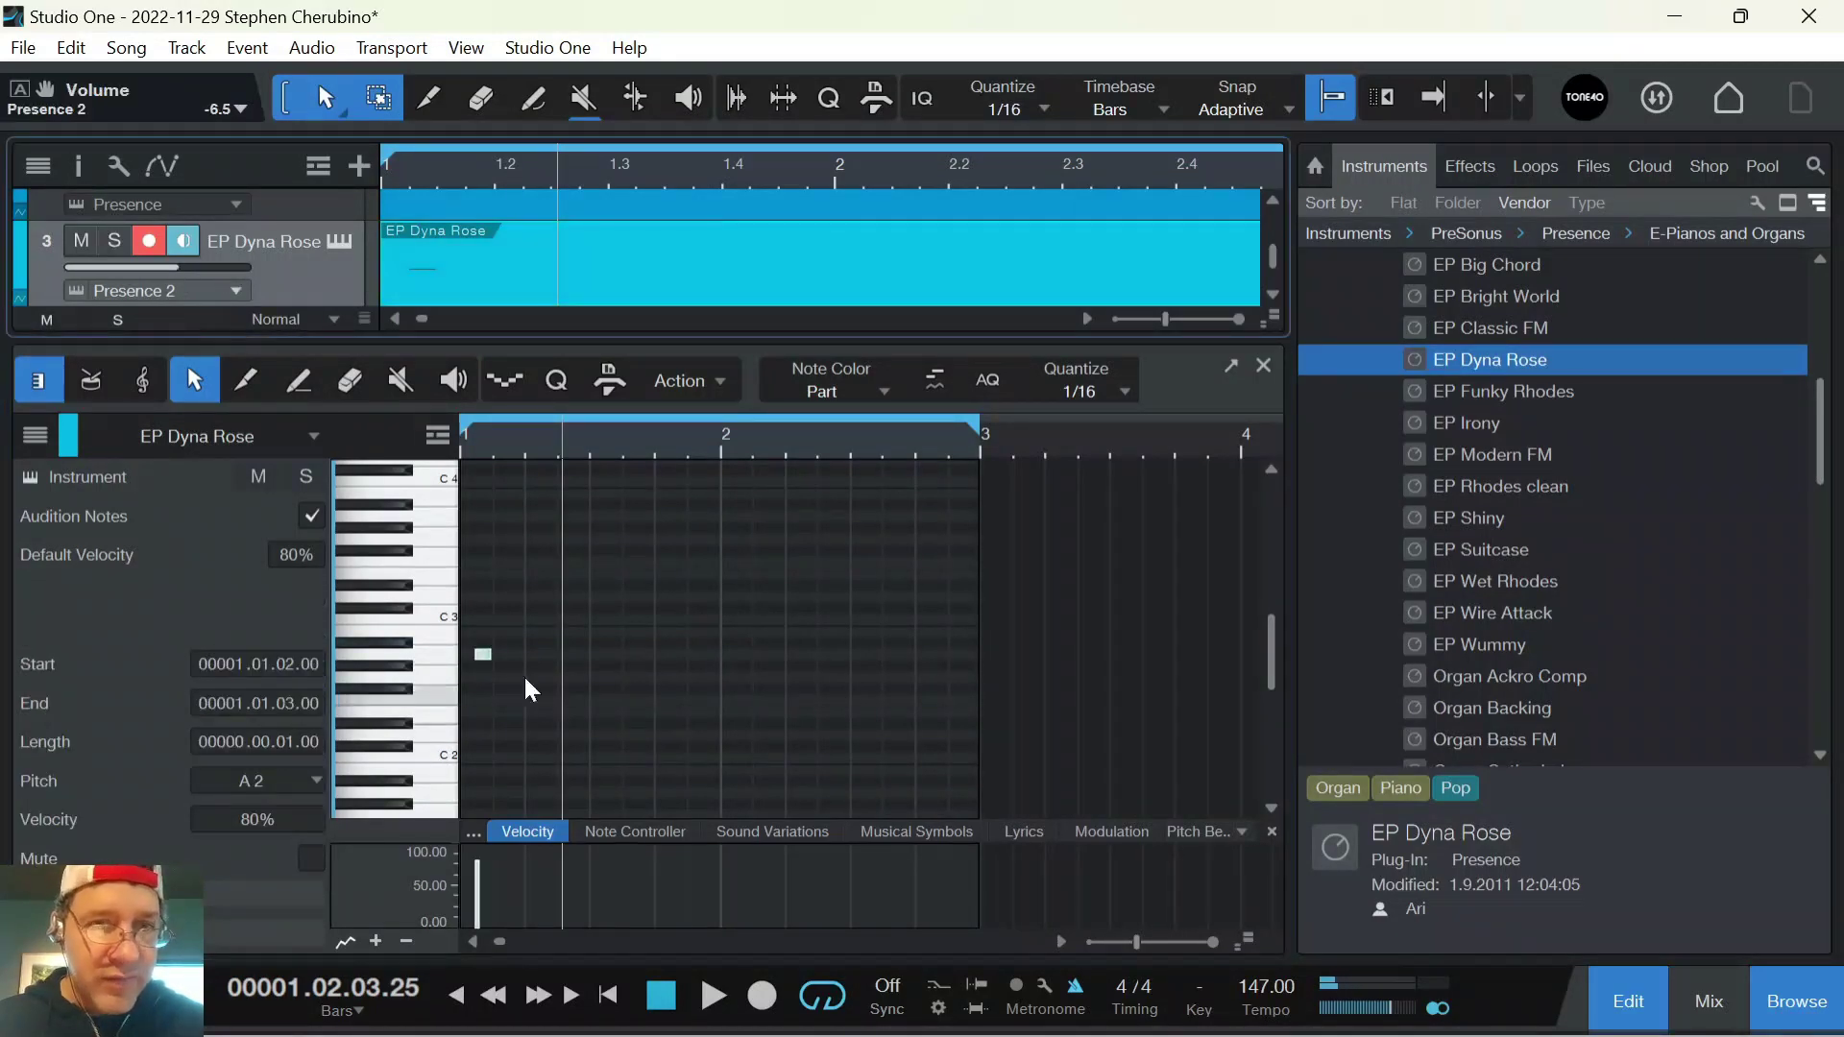
Move the A2 note to 1.1.1, stack C3 and E3 on it, lengthen all three notes to one bar, and start playback
left_click_drag(482, 653, 470, 652)
double_click(464, 618)
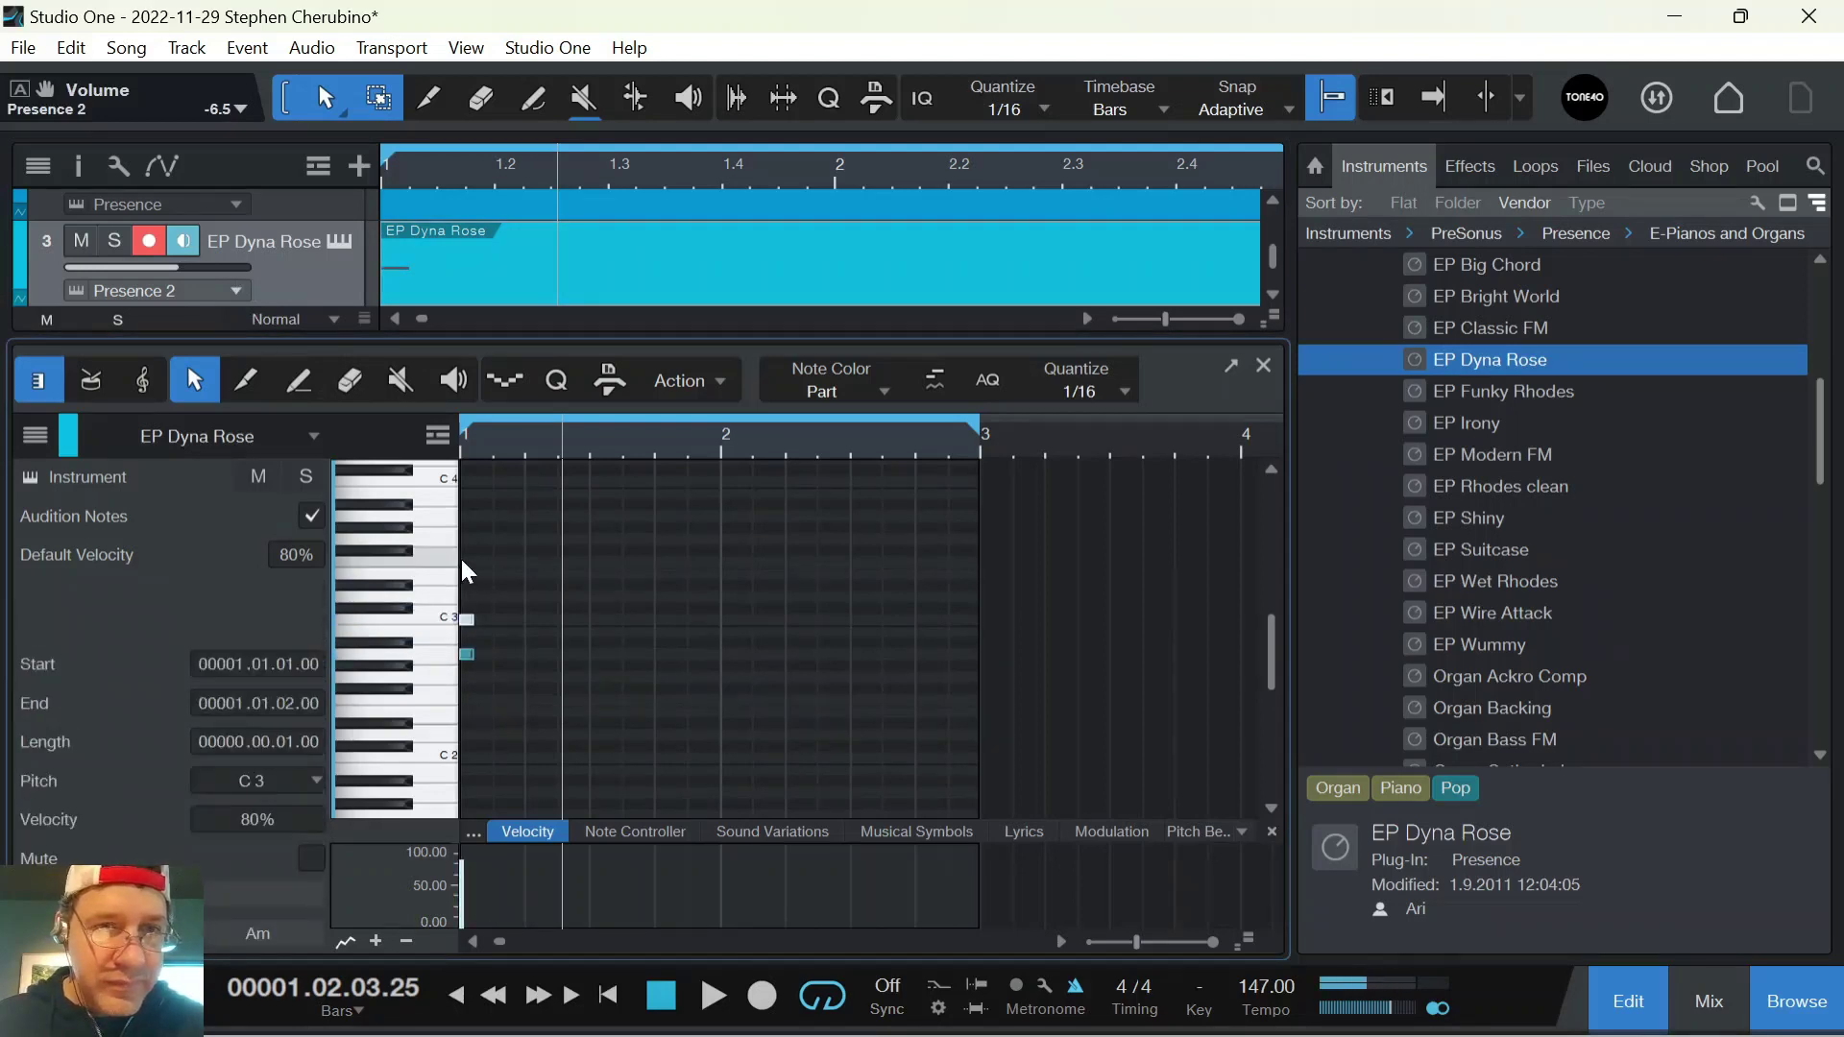
left_click(464, 572)
left_click_drag(540, 509, 458, 709)
left_click_drag(476, 575, 734, 630)
key("Return")
key("space")
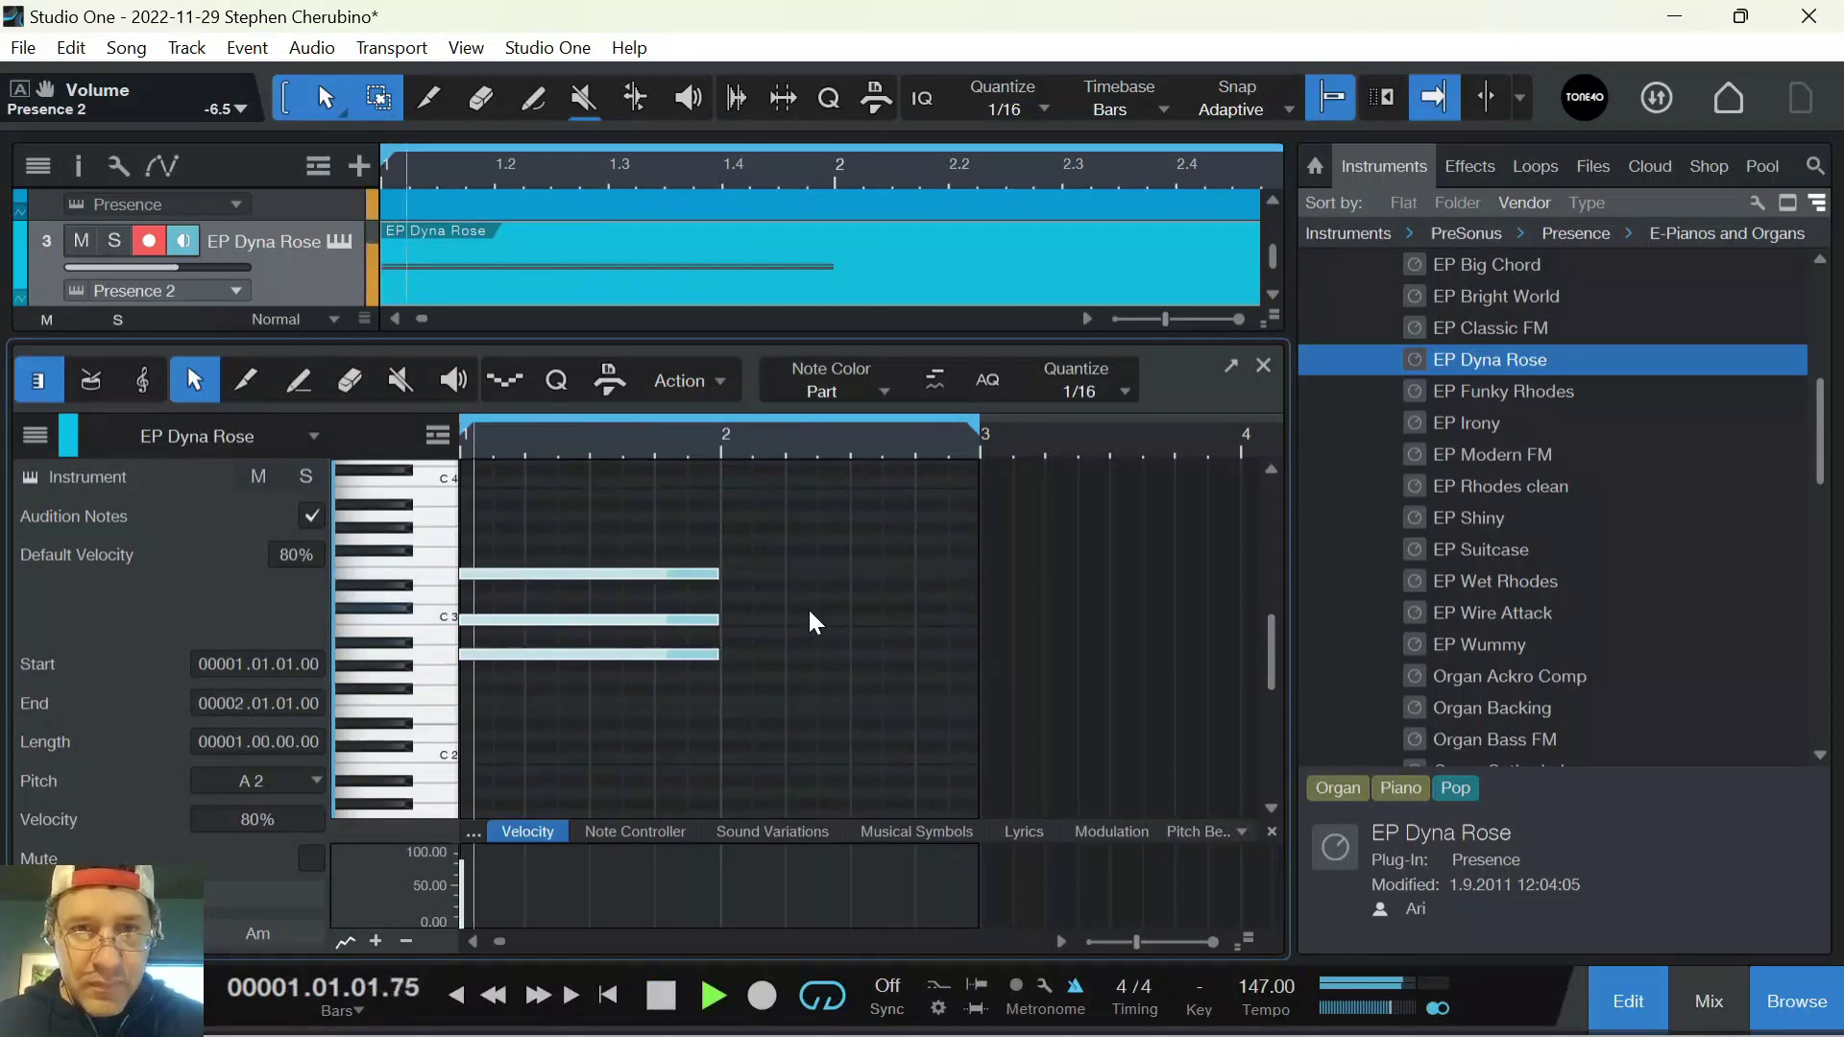
Make the A2, C3 and E3 chord end at 2.3.1 and add a G2, B2 and D3 chord from 2.3.1 to bar 3
left_click_drag(709, 577, 980, 585)
key("w")
key("w")
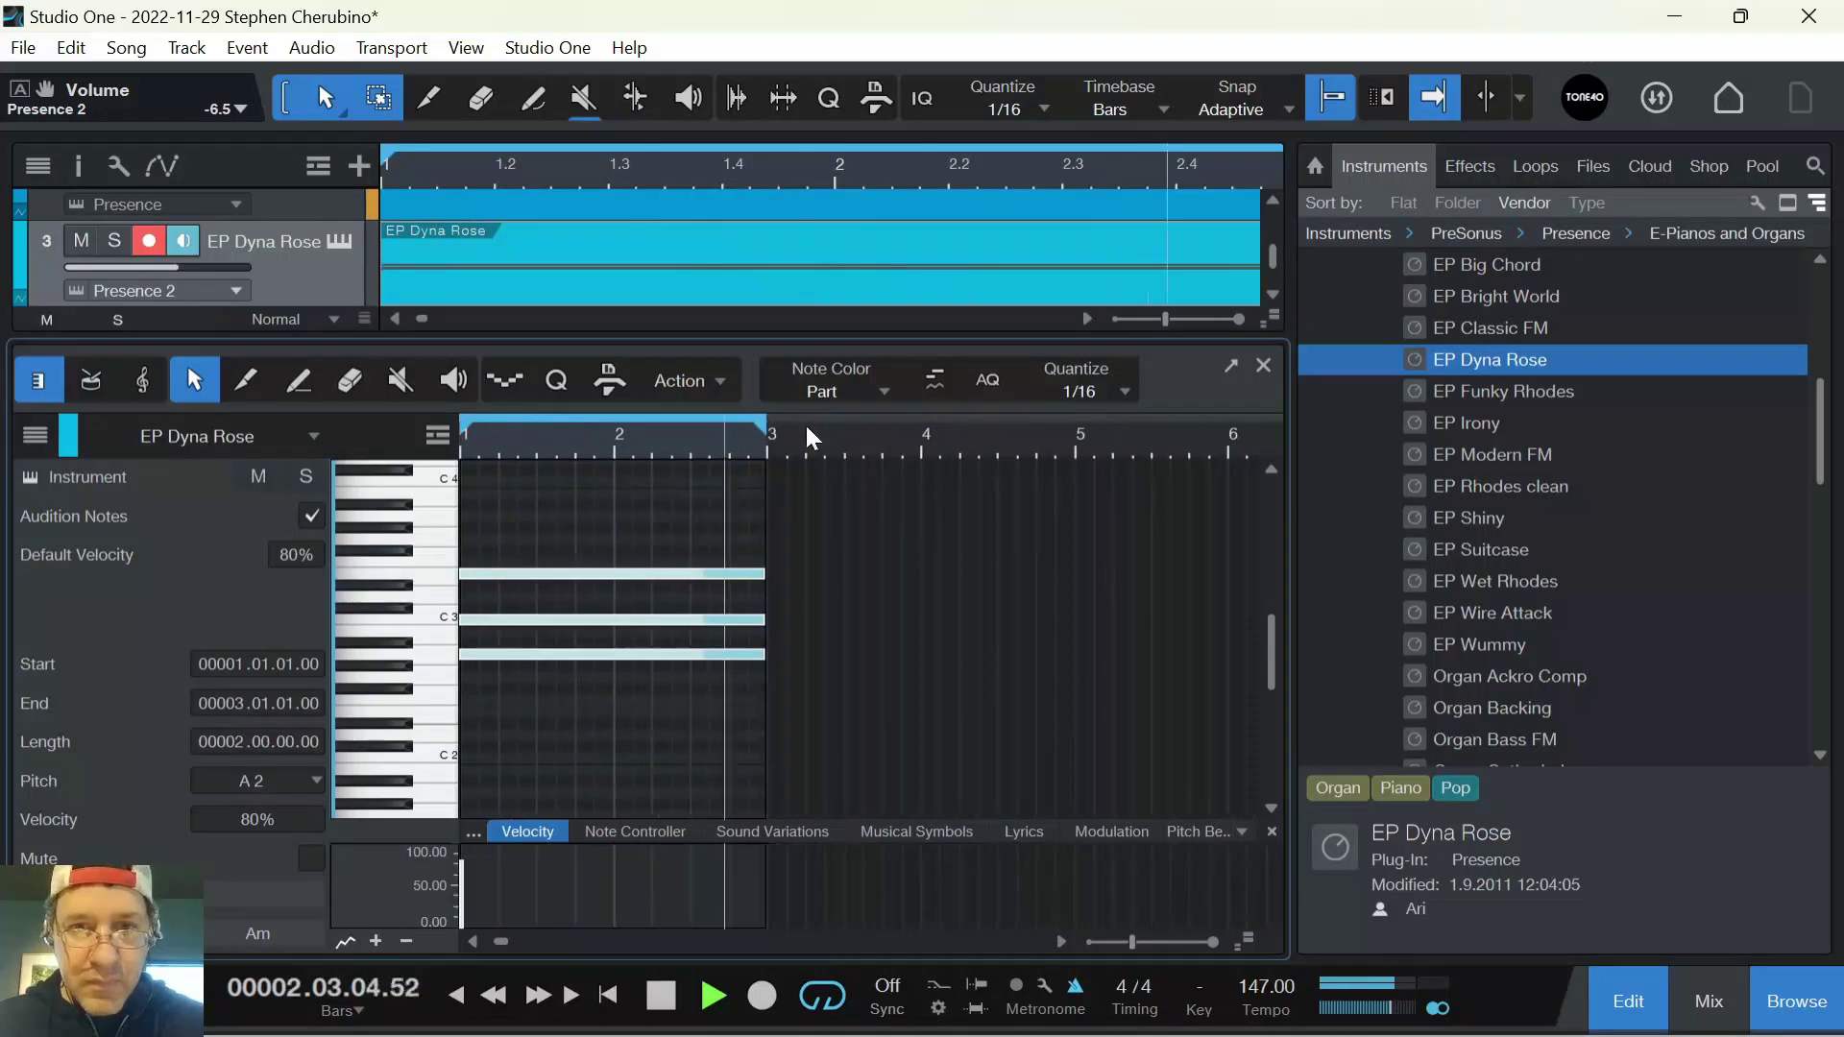
left_click_drag(764, 574, 690, 619)
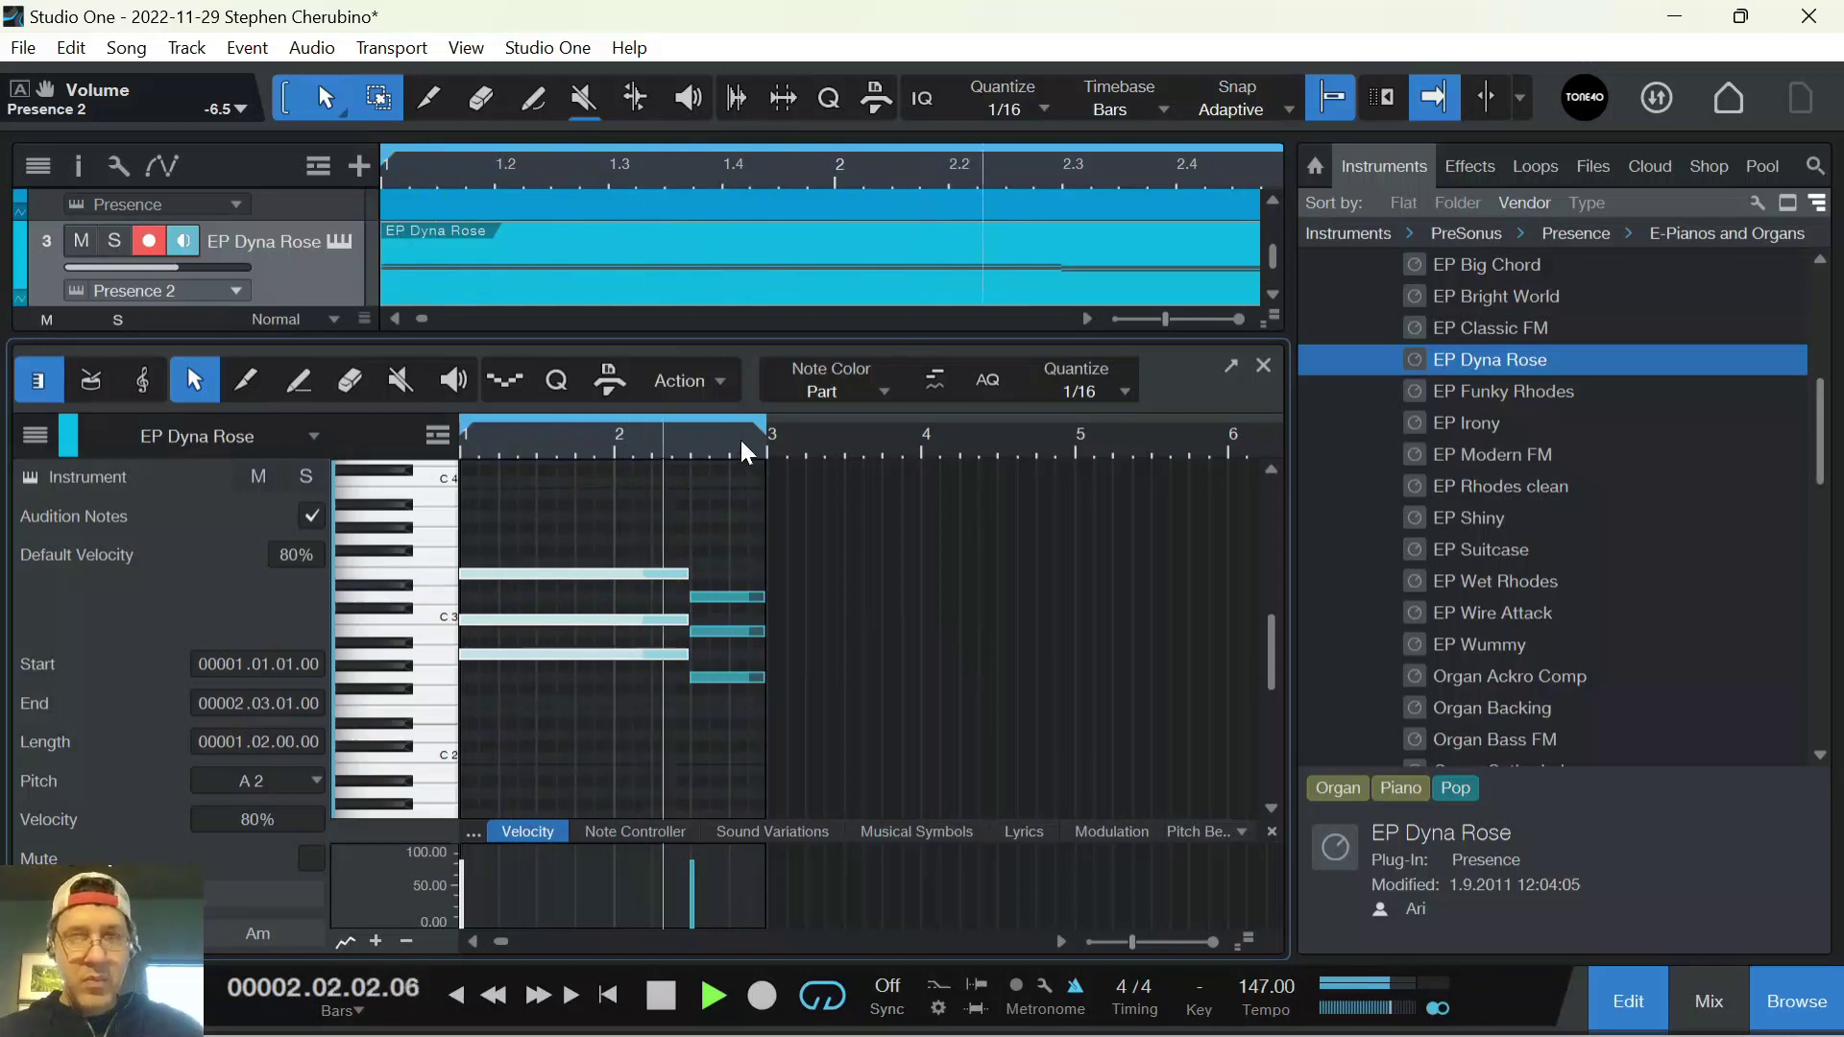
Stop playback and add two sixteenth-note G3 notes at 2.4.3 and 2.4.4 above the second chord
key("space")
double_click(755, 538)
double_click(768, 540)
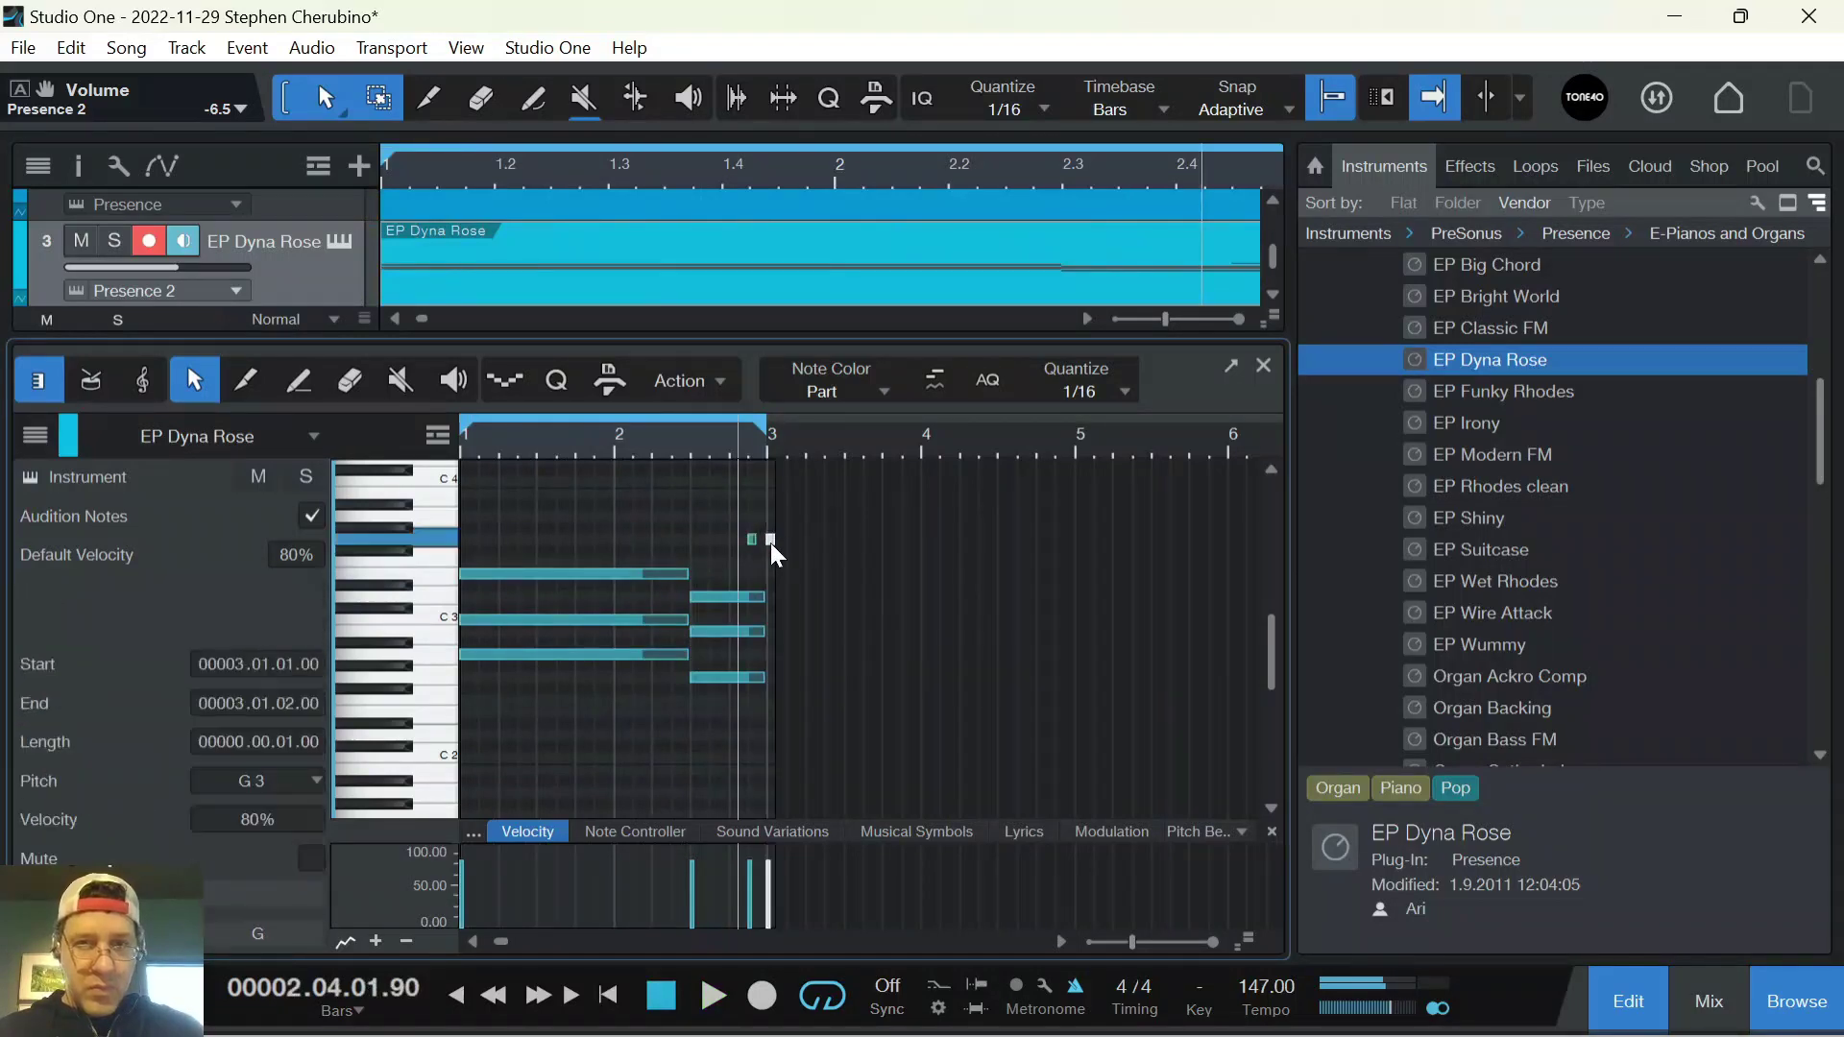
left_click_drag(772, 539, 759, 539)
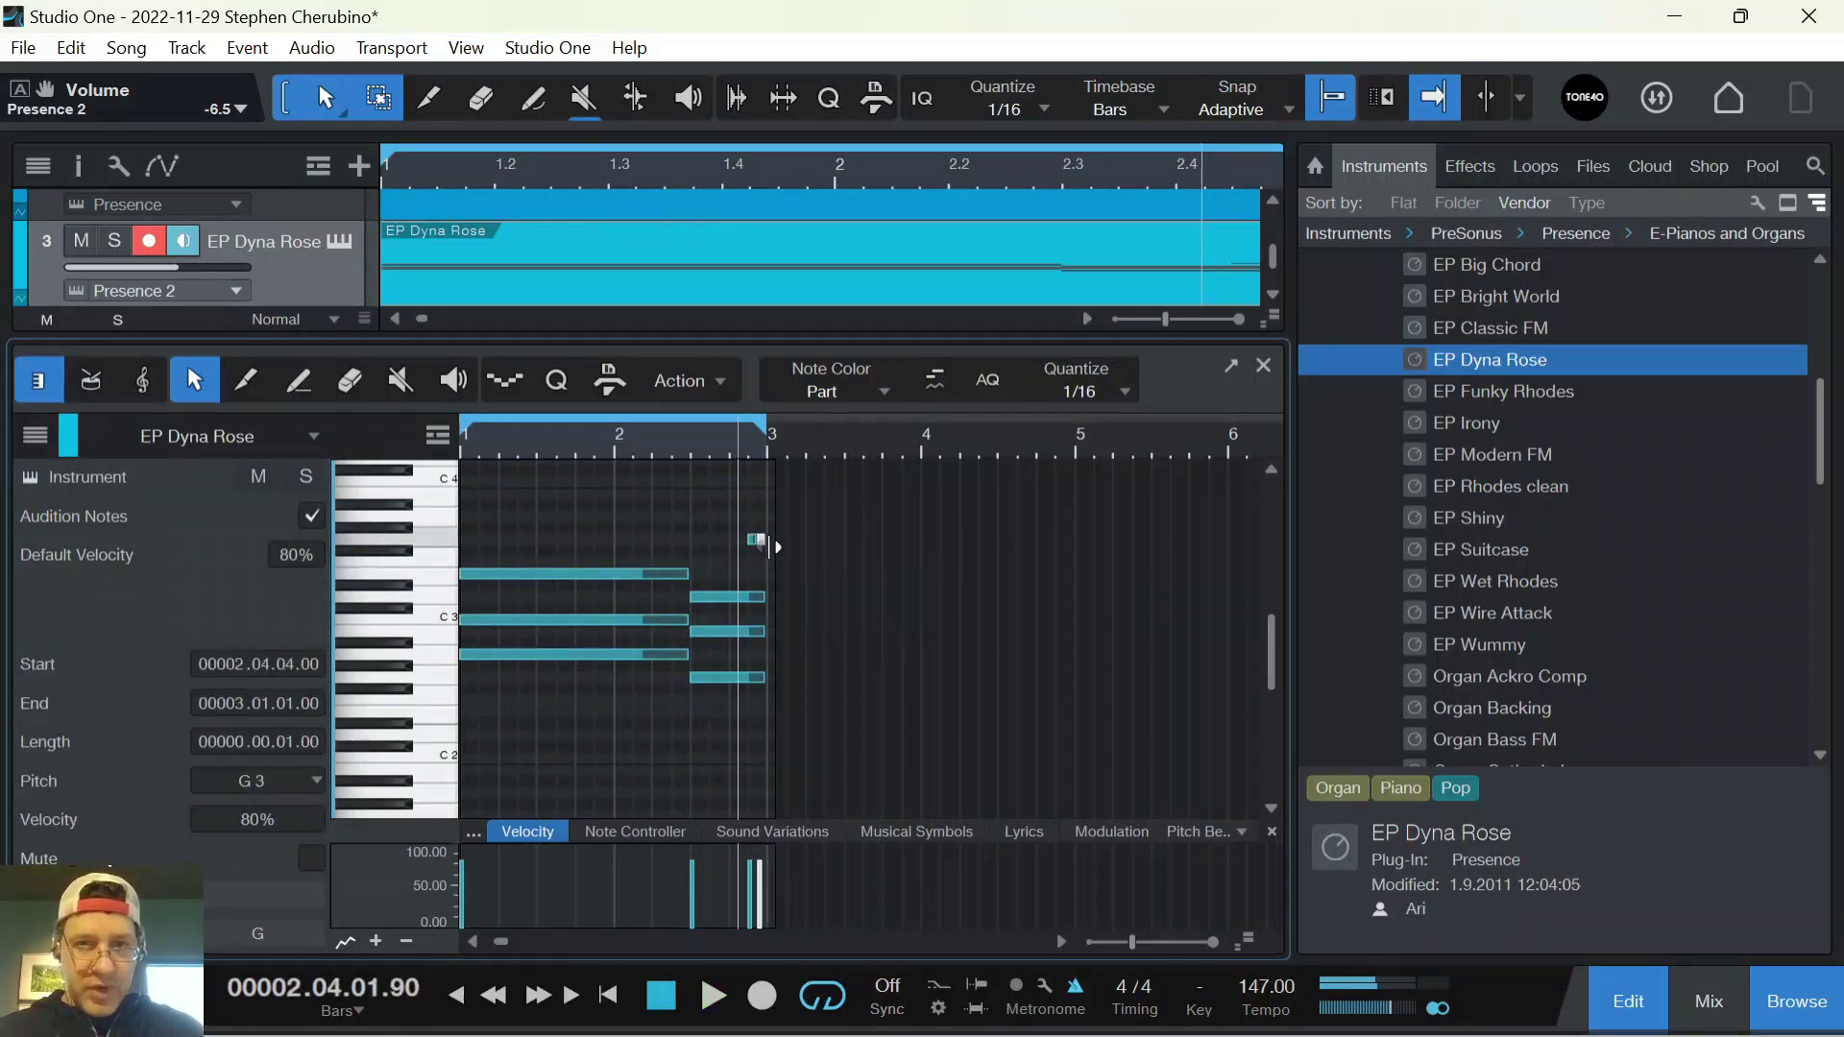
Play the loop to check the EP Dyna Rose chords, stop playback, and close the note editor
key("space")
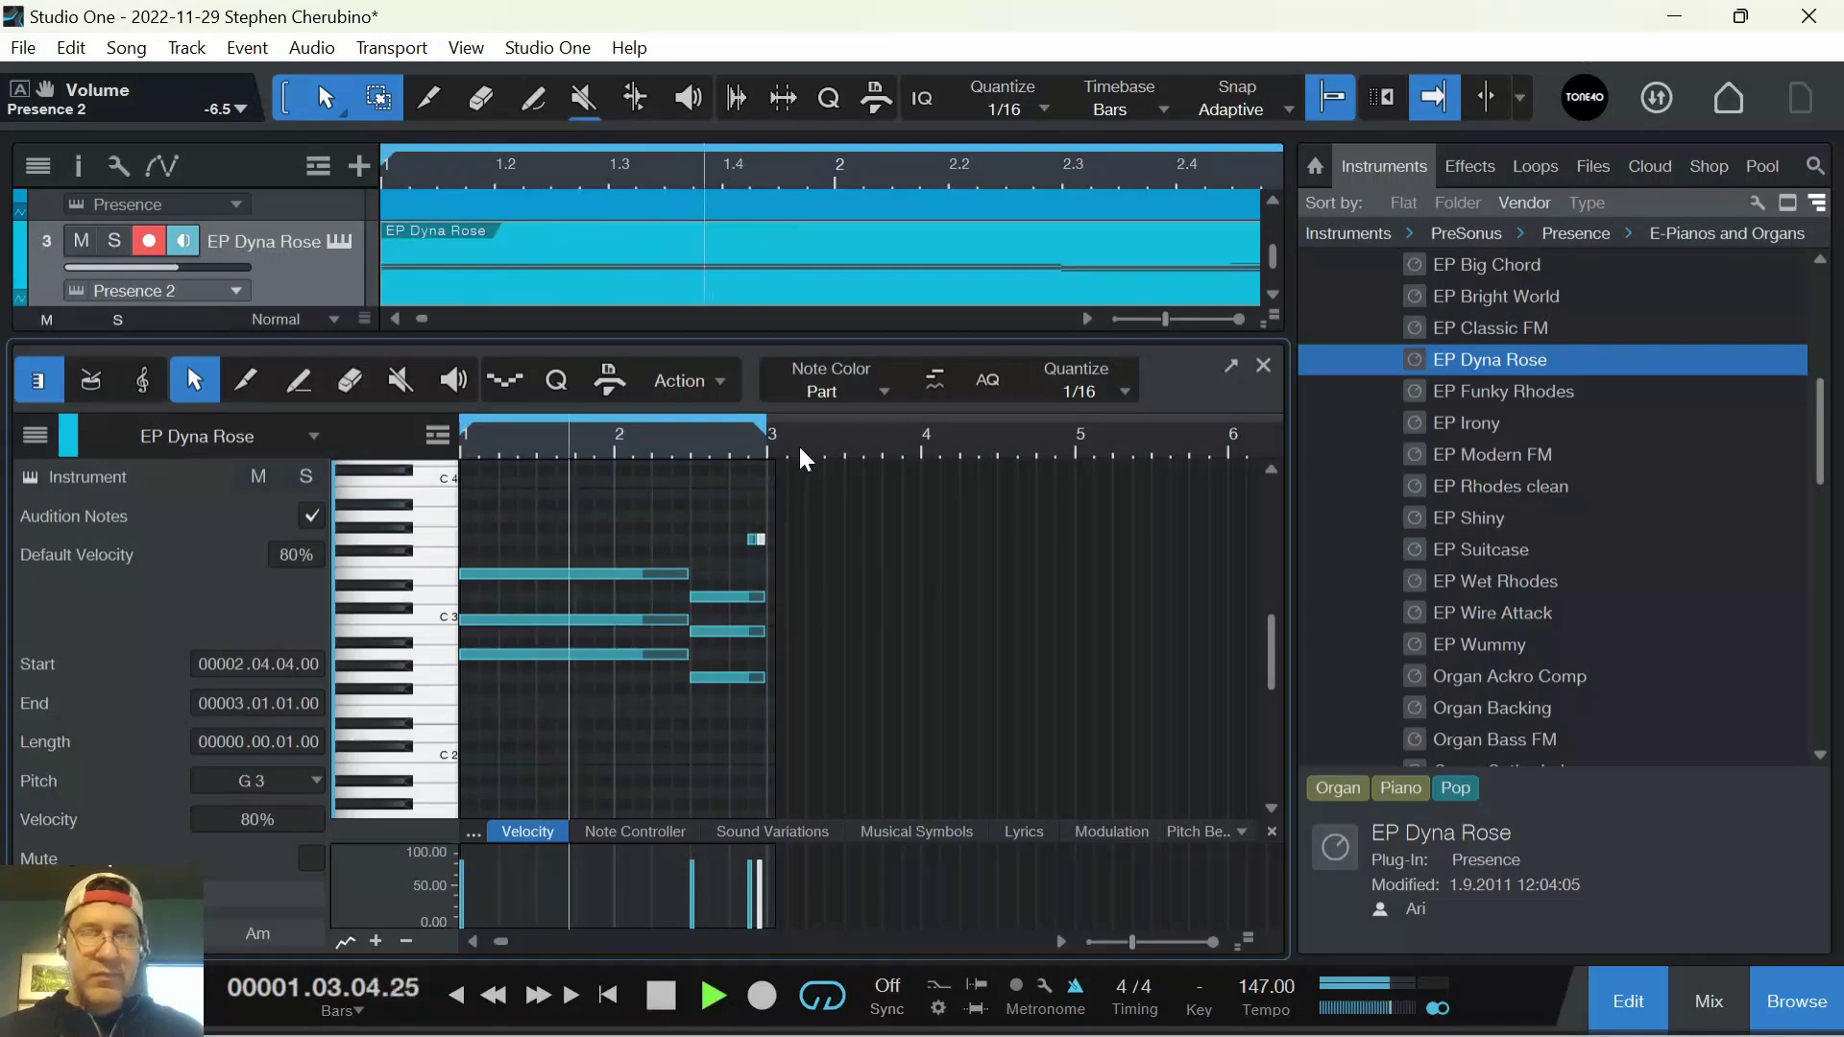
scroll(797, 461, "up", 2, "ctrl")
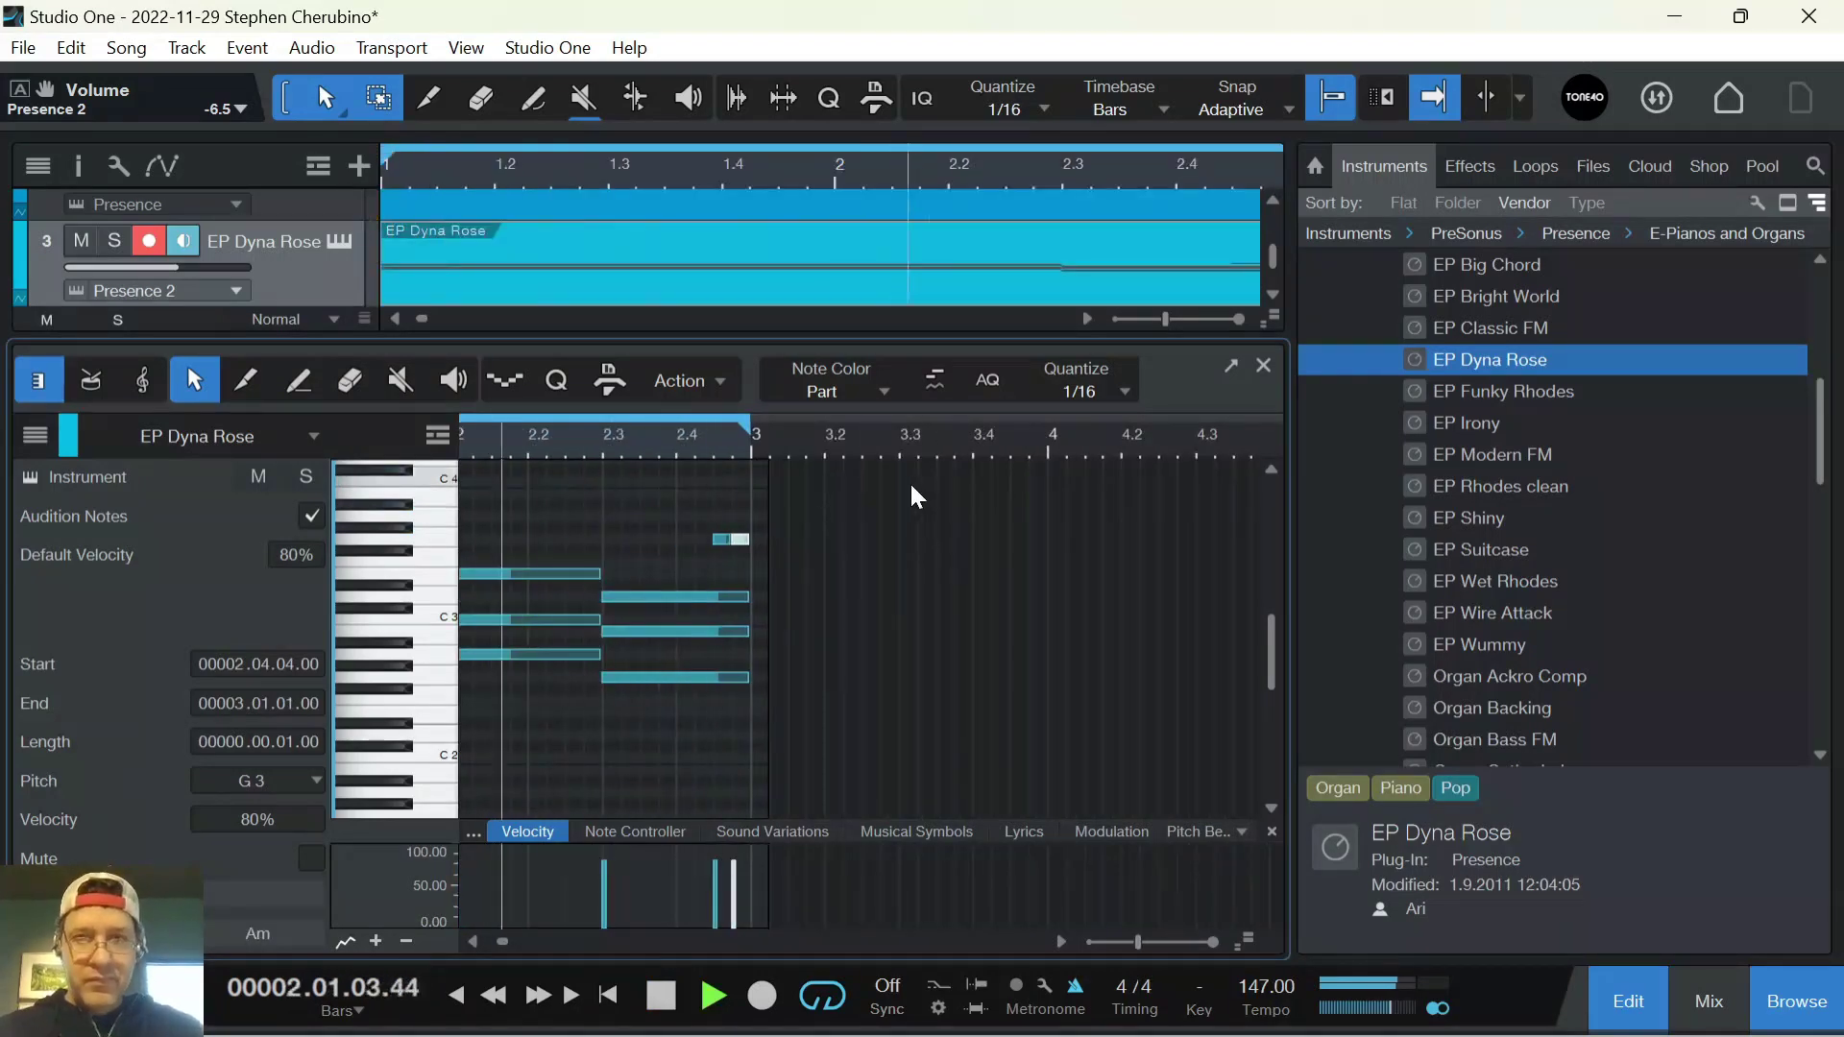
key("space")
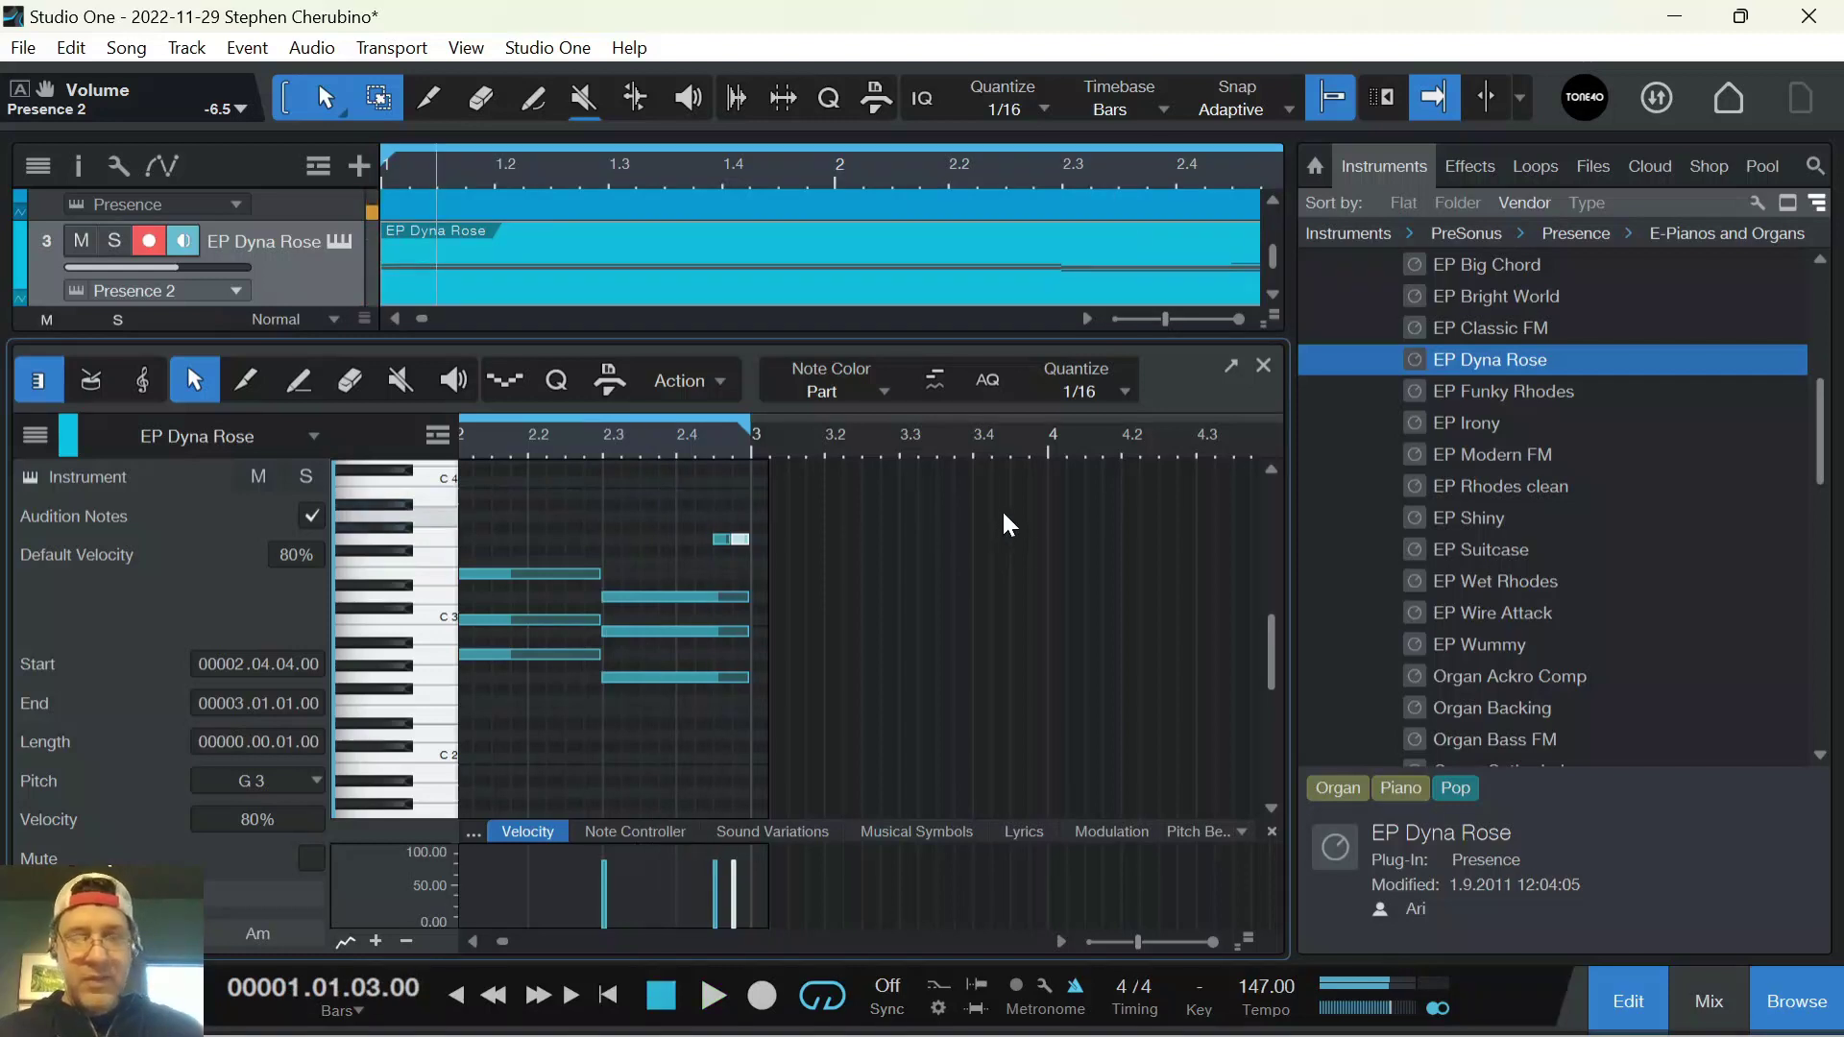
left_click(1264, 367)
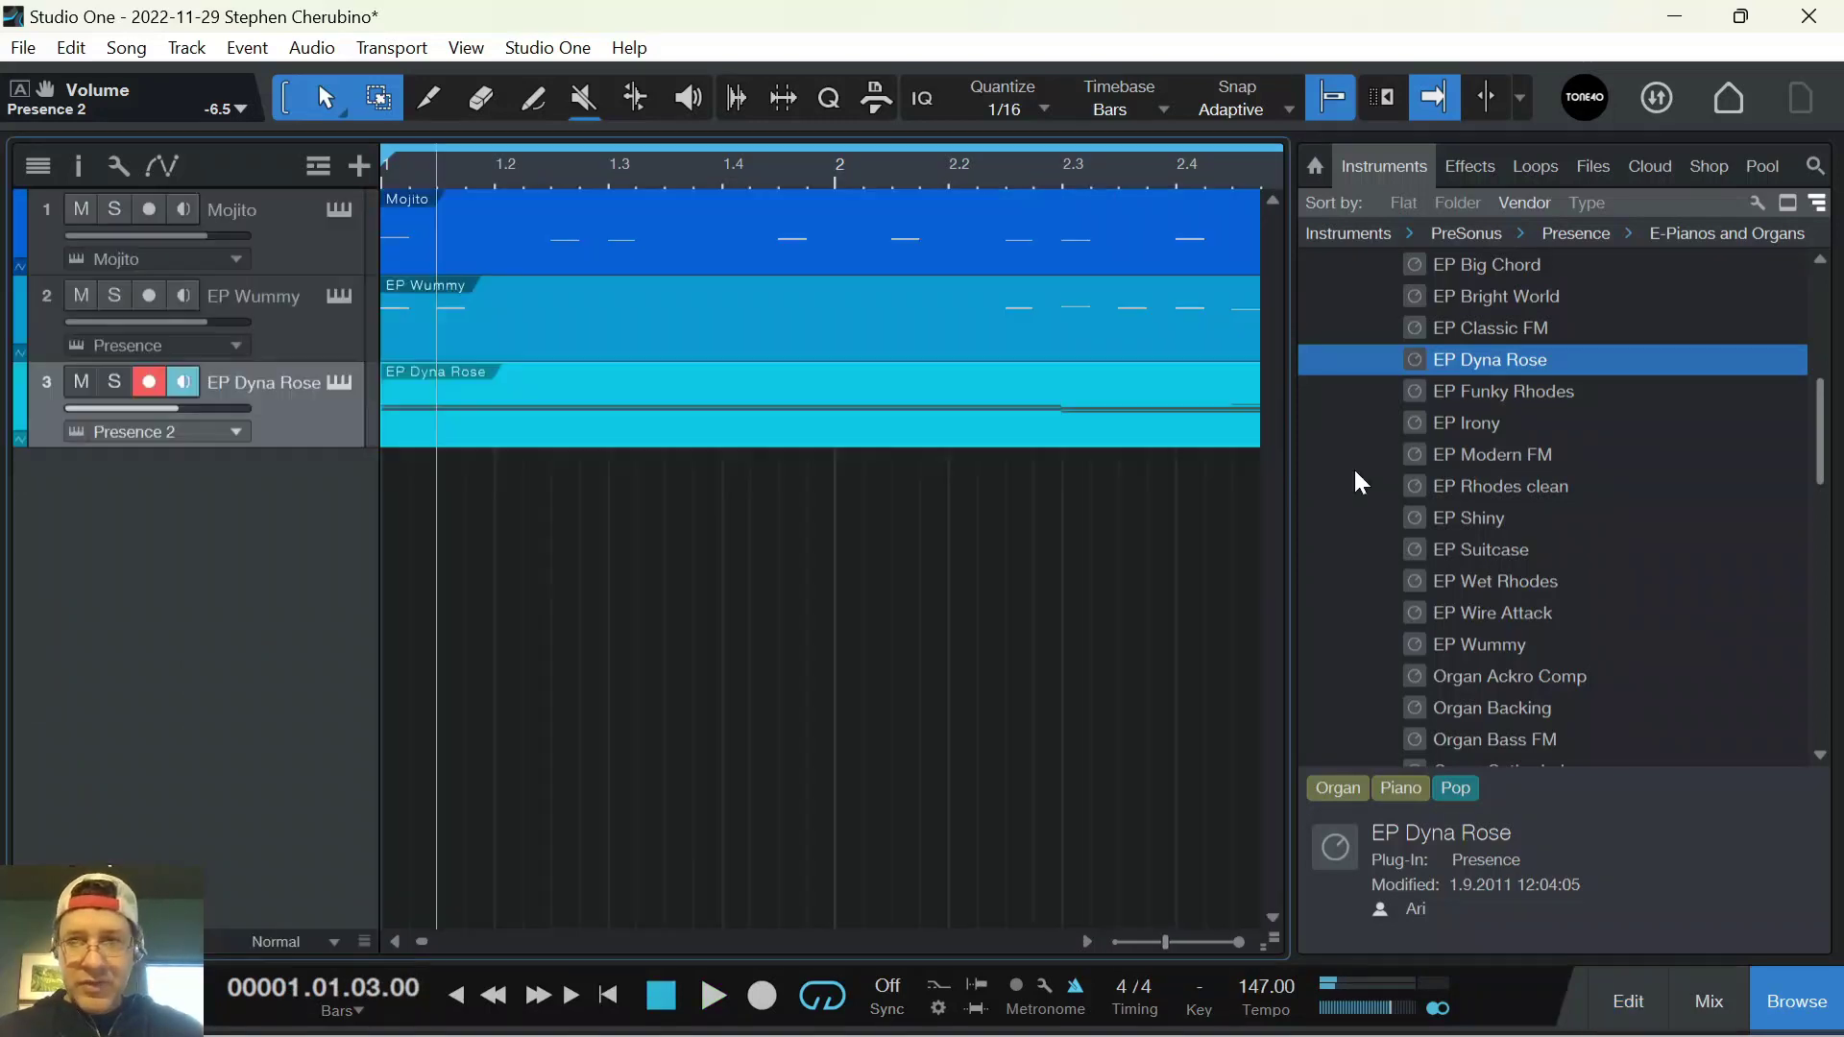
Browse the drum loops to Dubstep full, select ds_drm140_injury_ful, and preview it synced to the song tempo with the song playing
scroll(1514, 336, "up", 5)
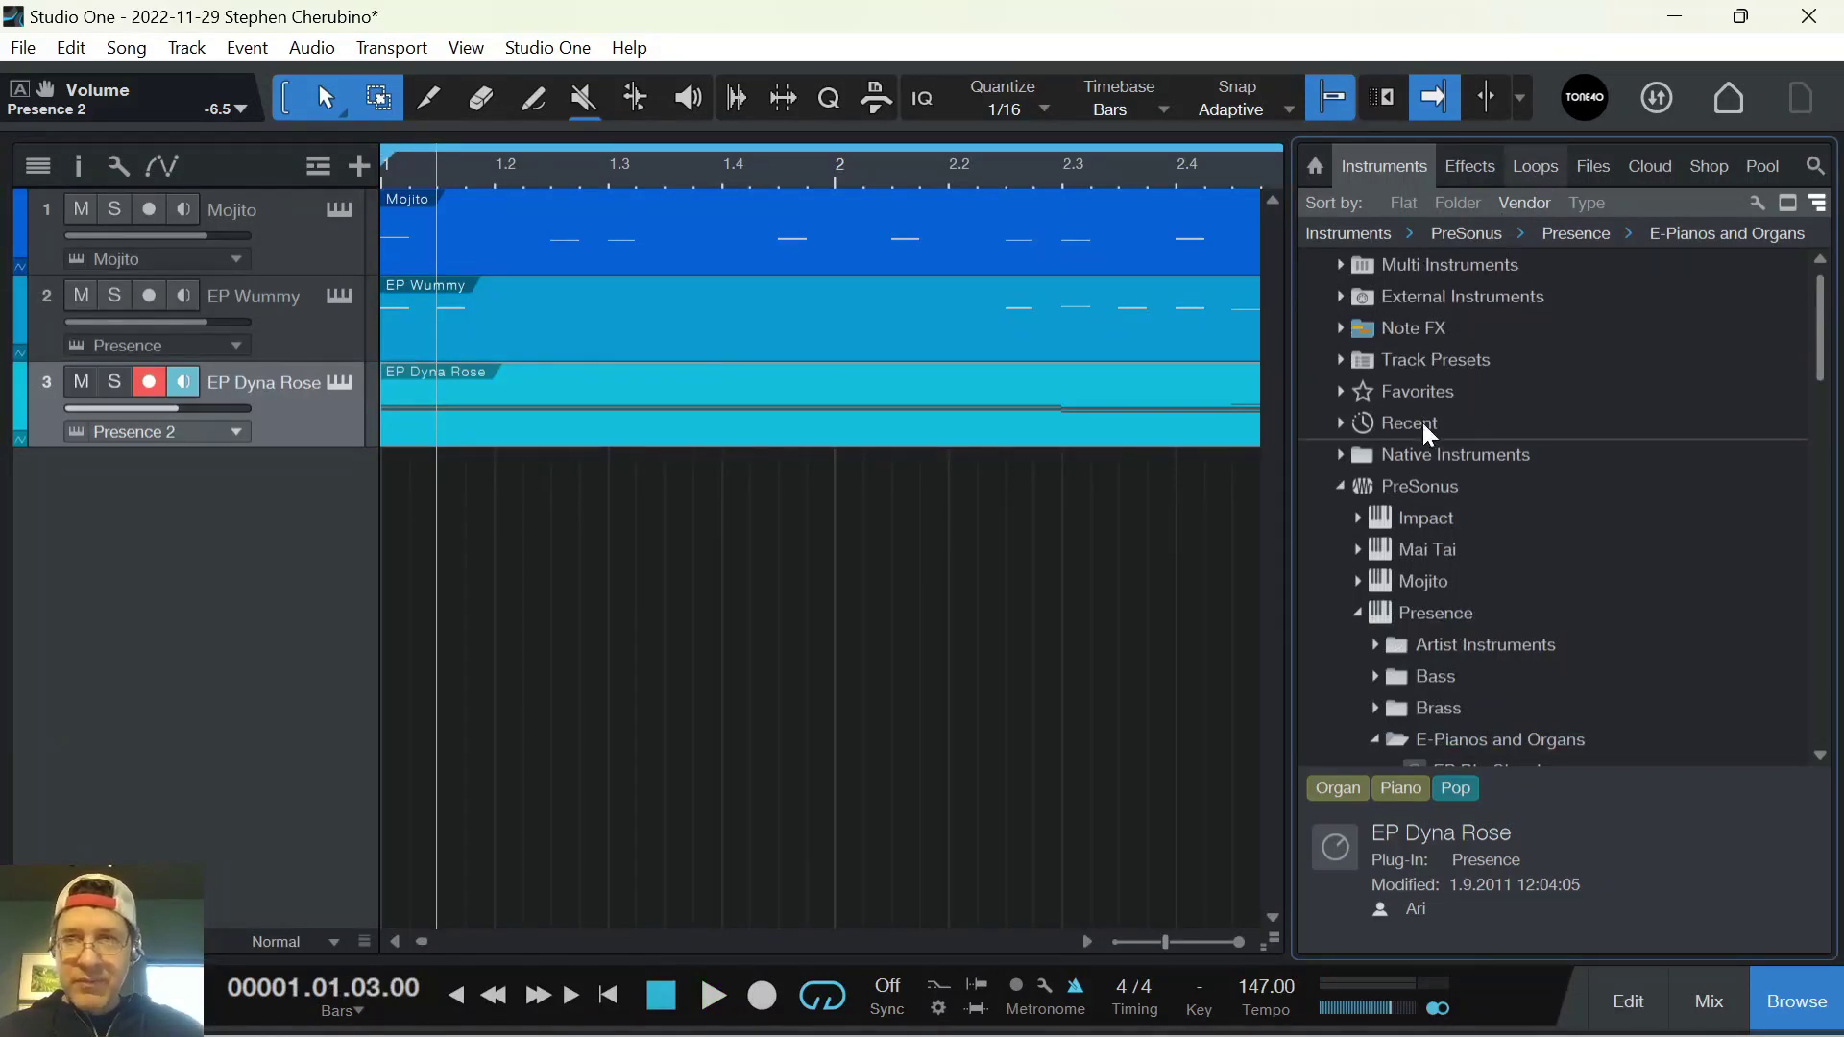
left_click(1329, 392)
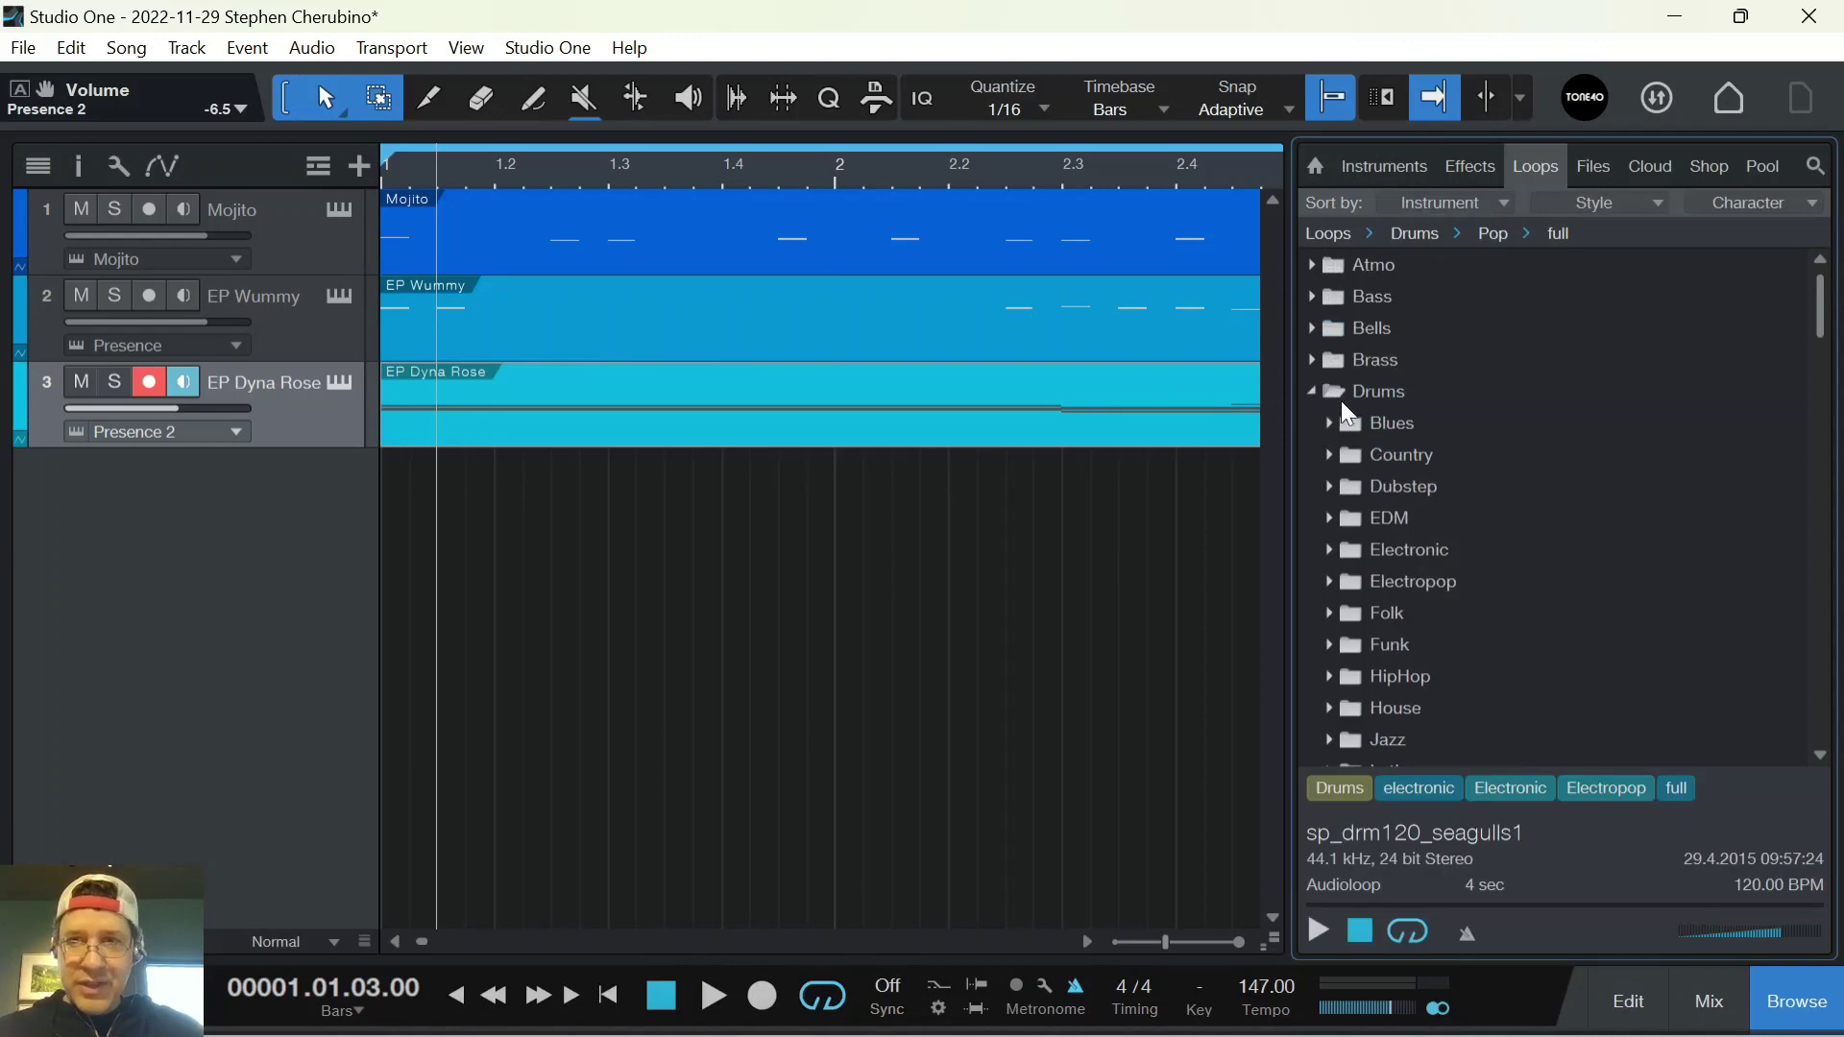
left_click(1334, 485)
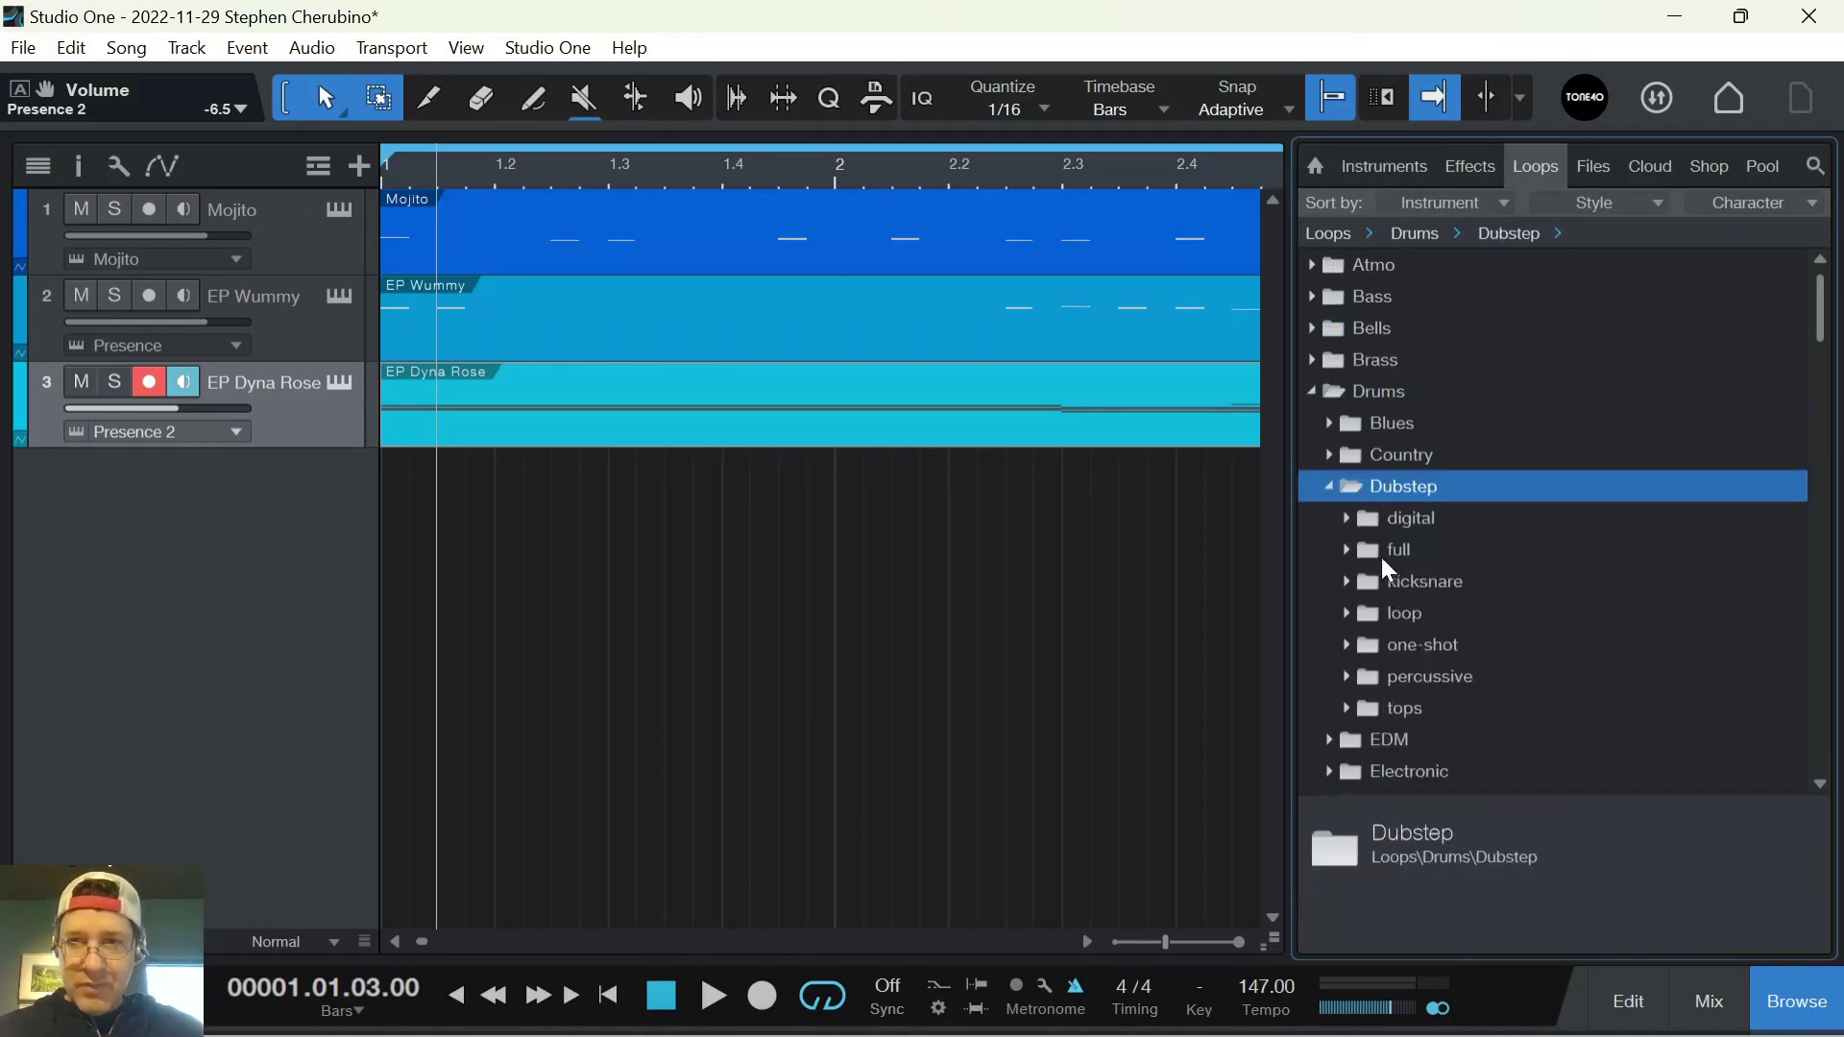
left_click(1350, 553)
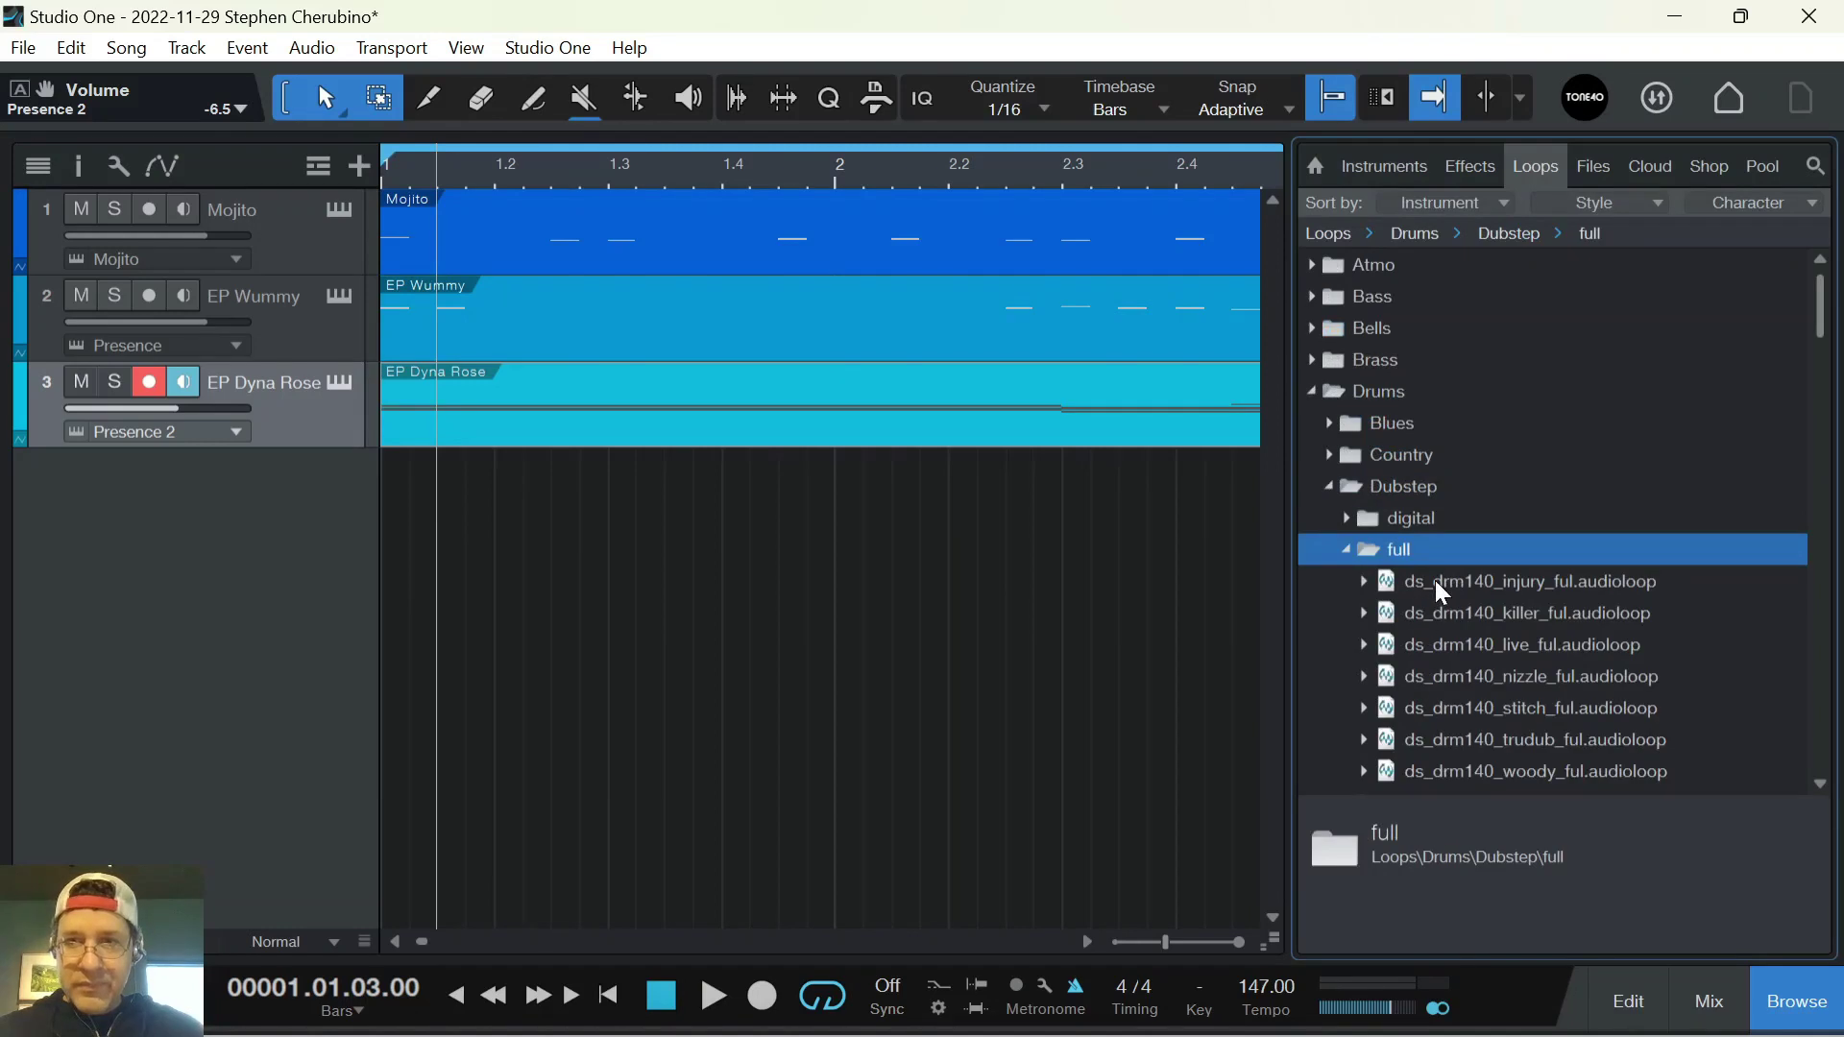
left_click(1437, 583)
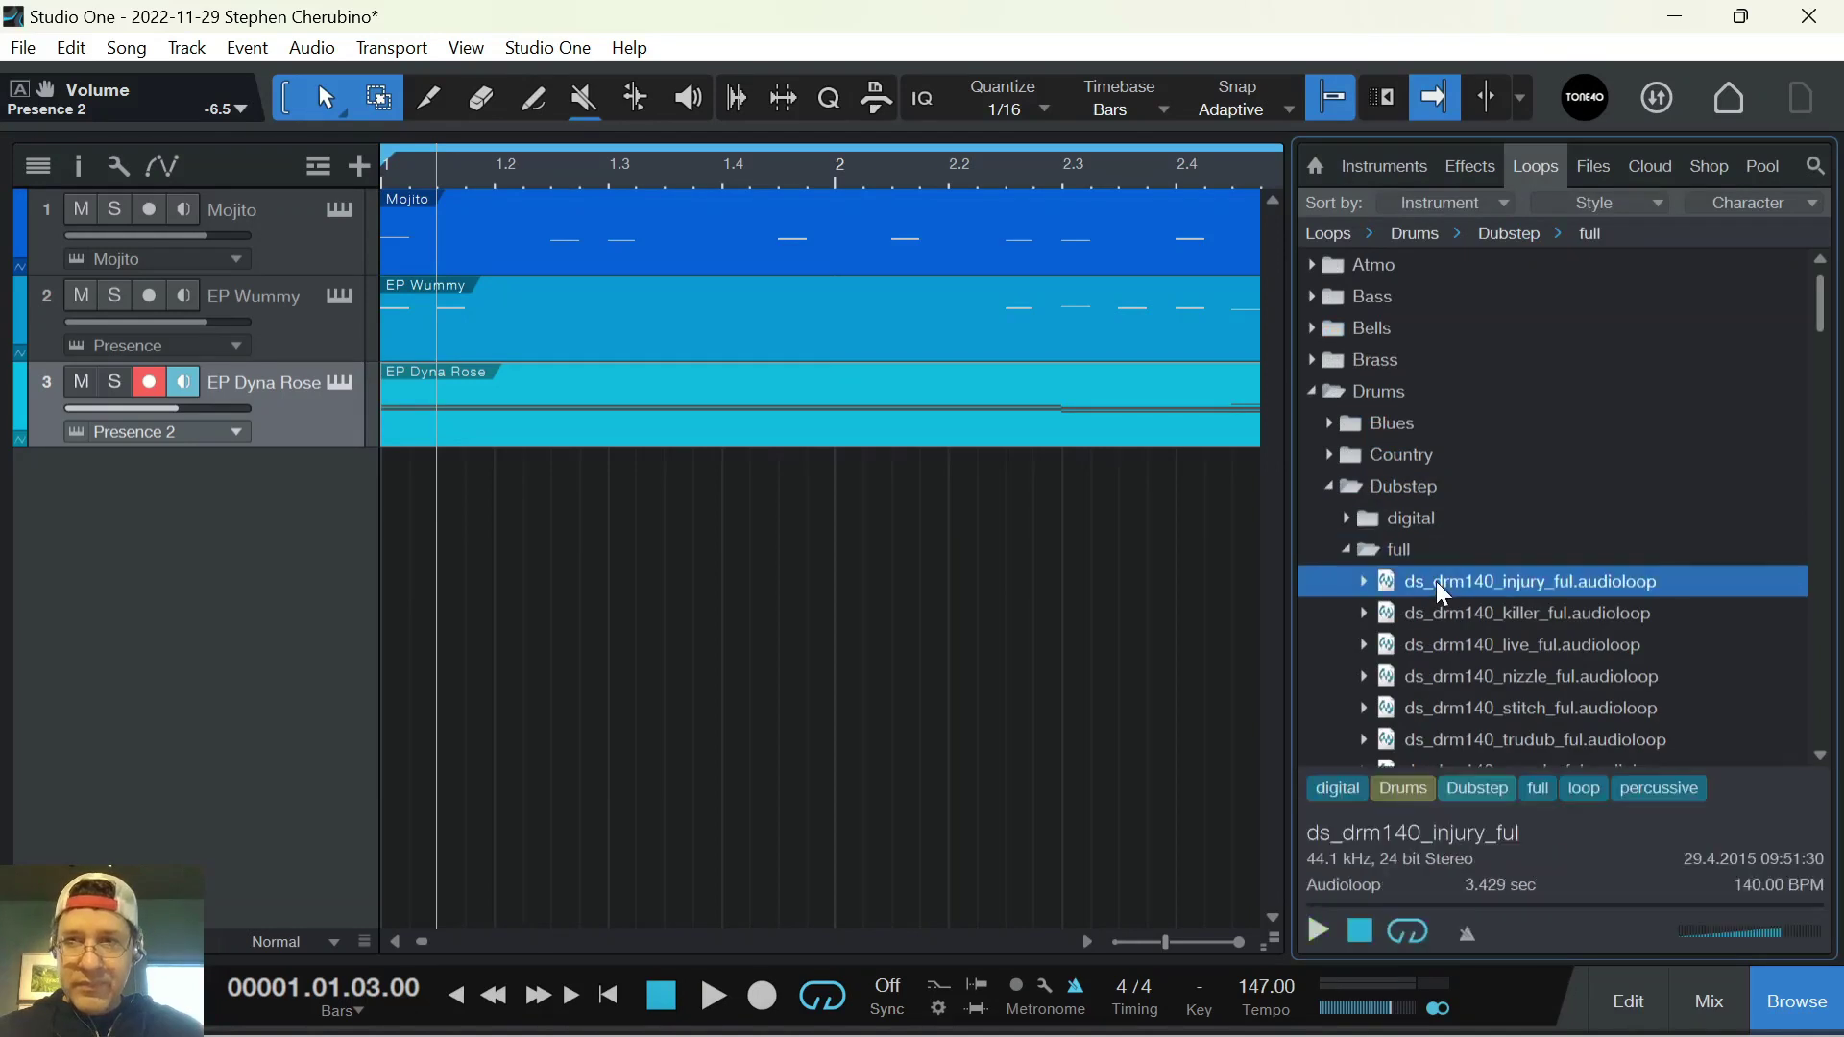
left_click(1468, 933)
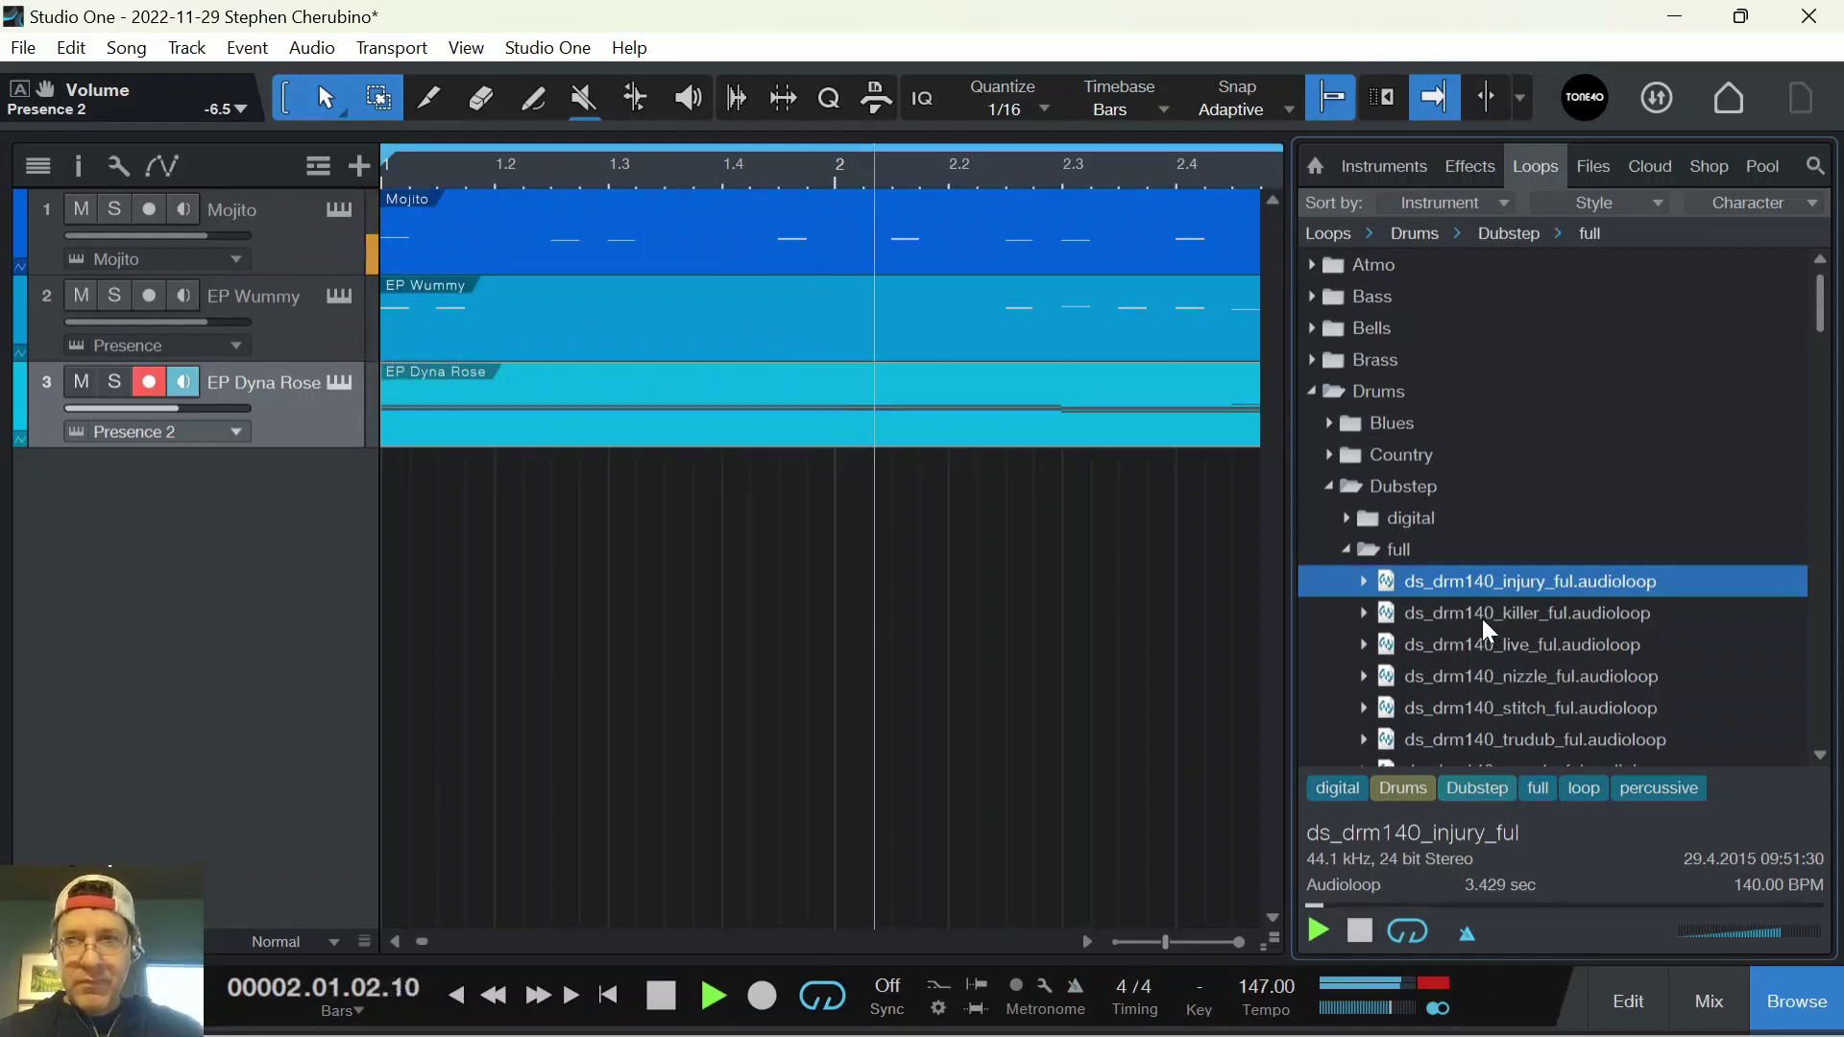
Audition the Dubstep full loops killer, stitch, trudub and woody against the playing song
left_click(1485, 619)
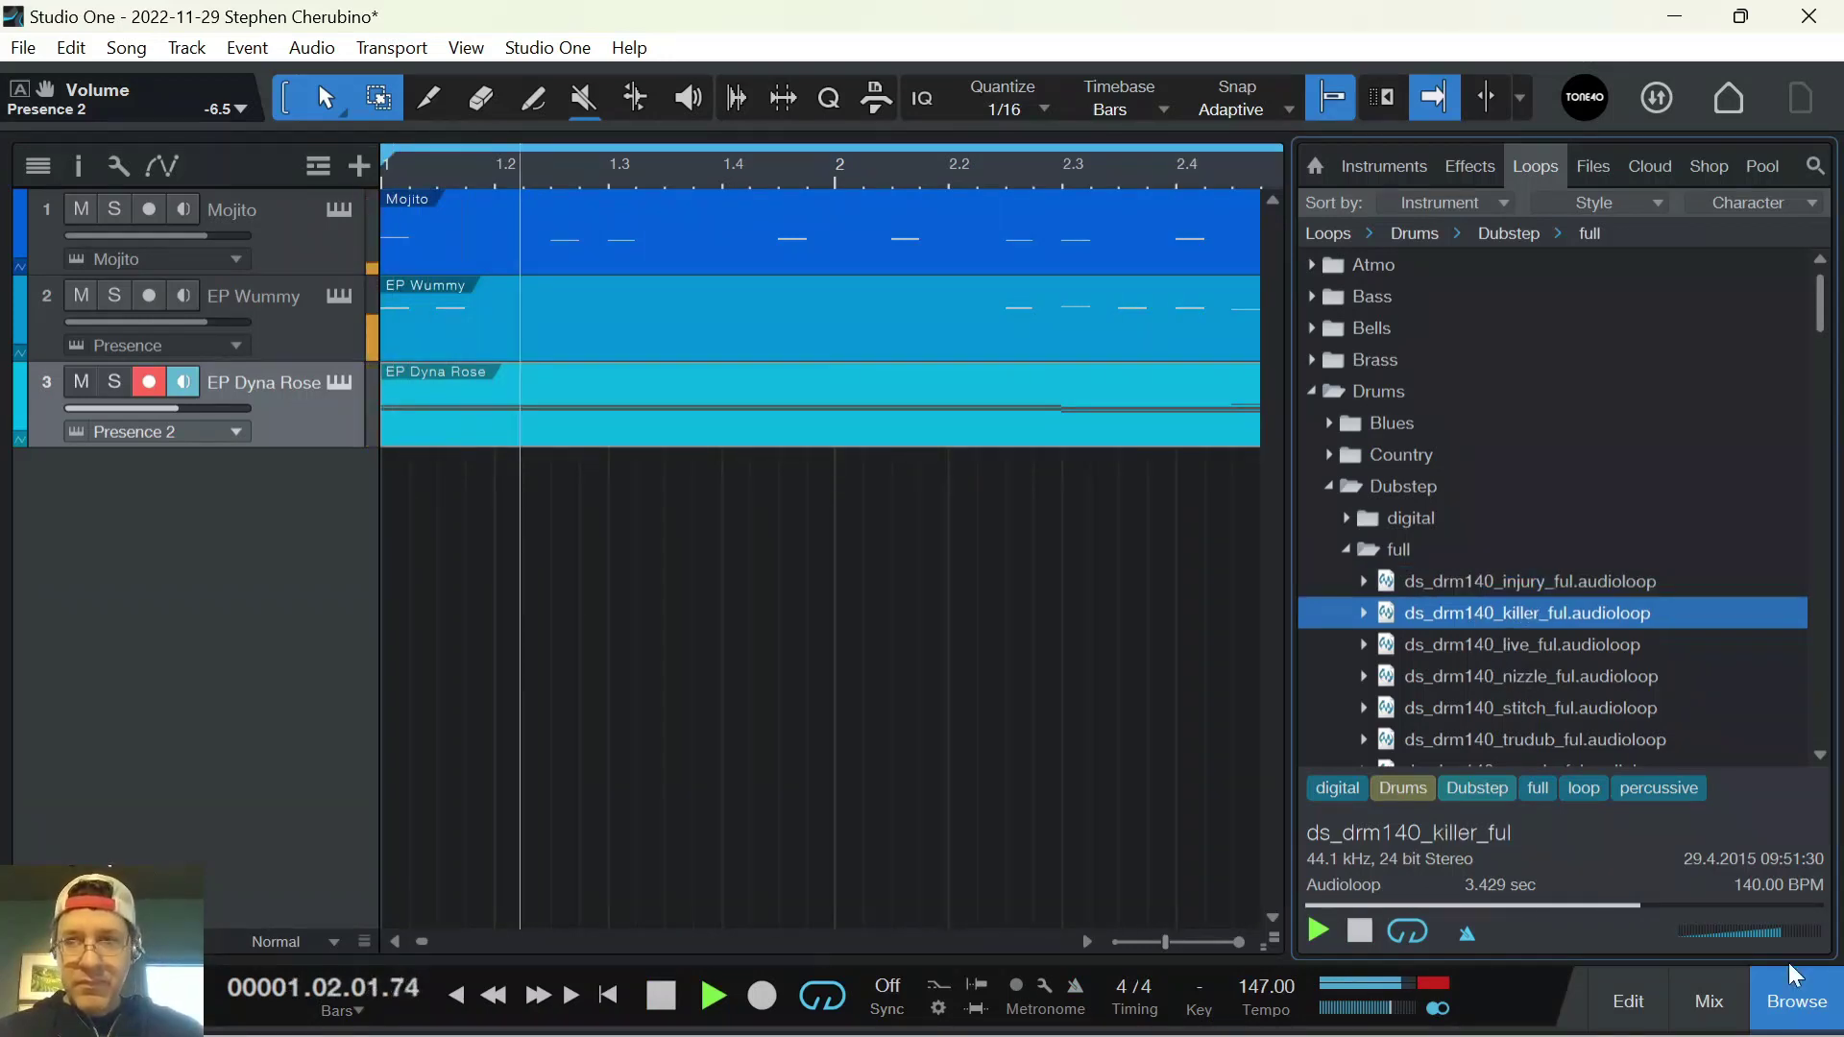
left_click(1520, 709)
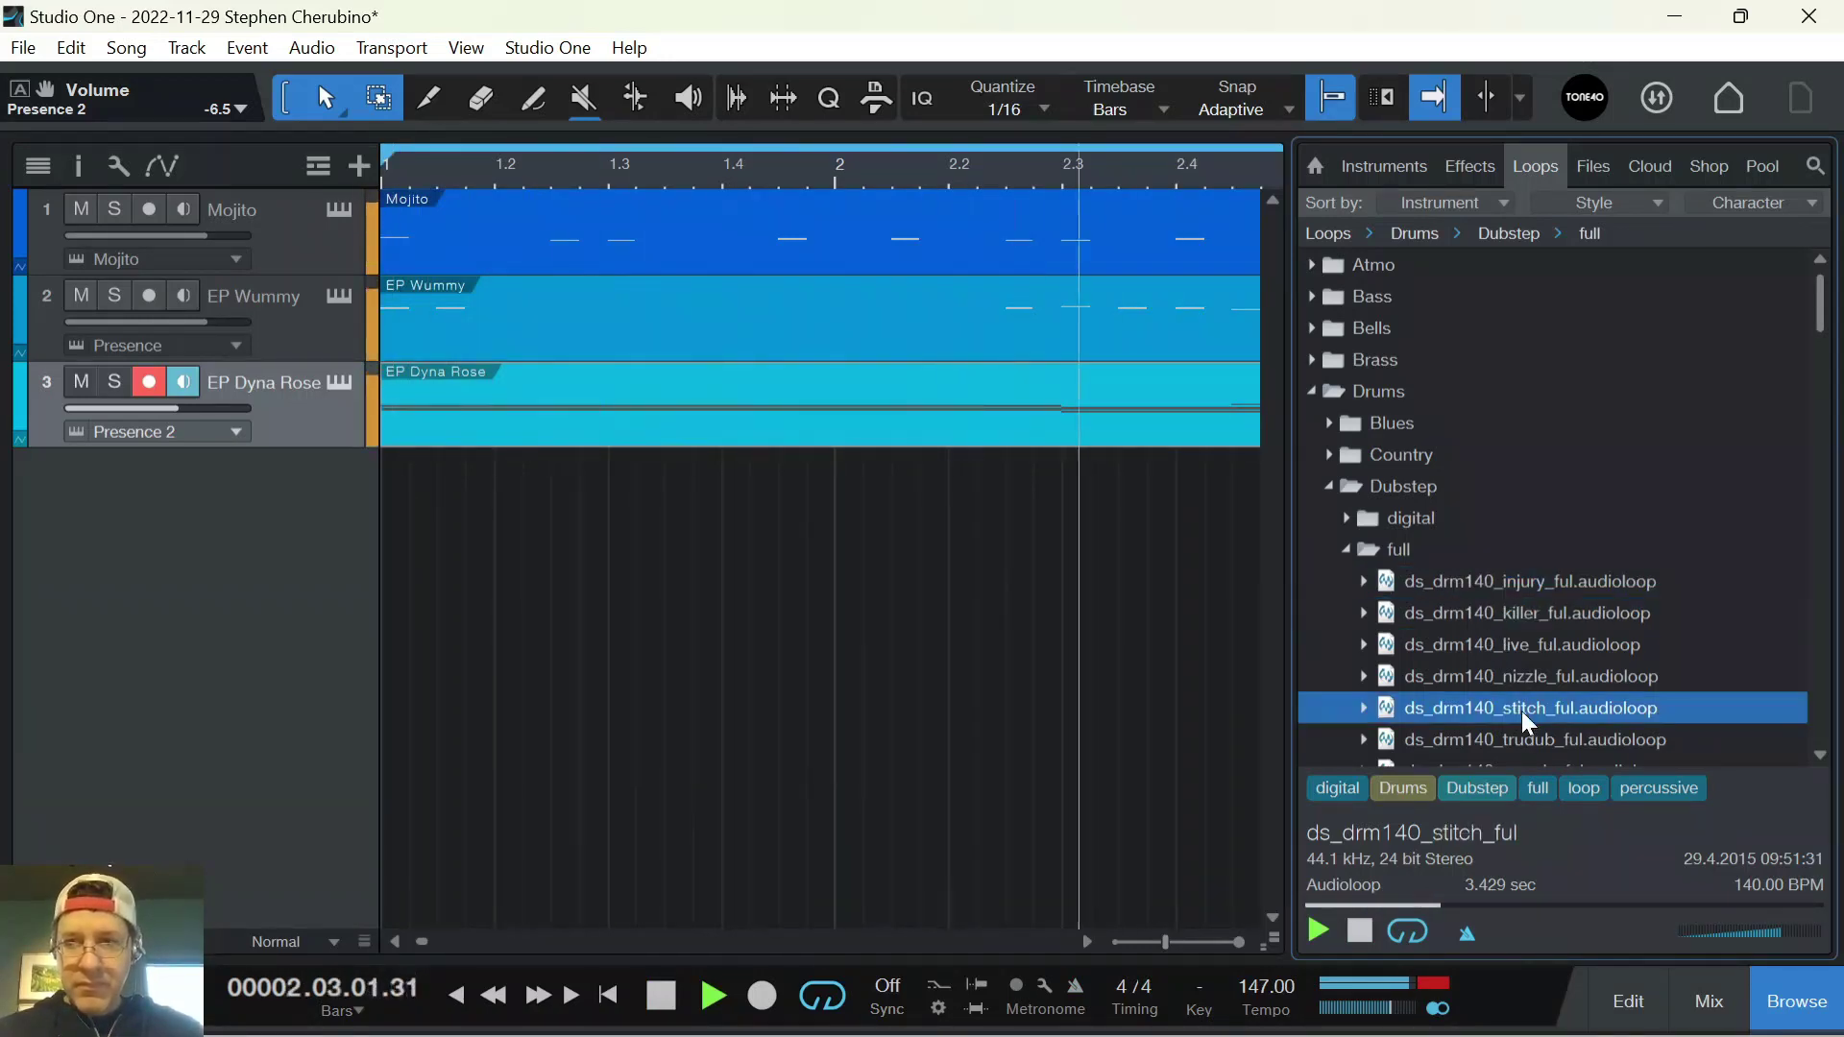
scroll(1521, 711, "down", 1)
left_click(1505, 677)
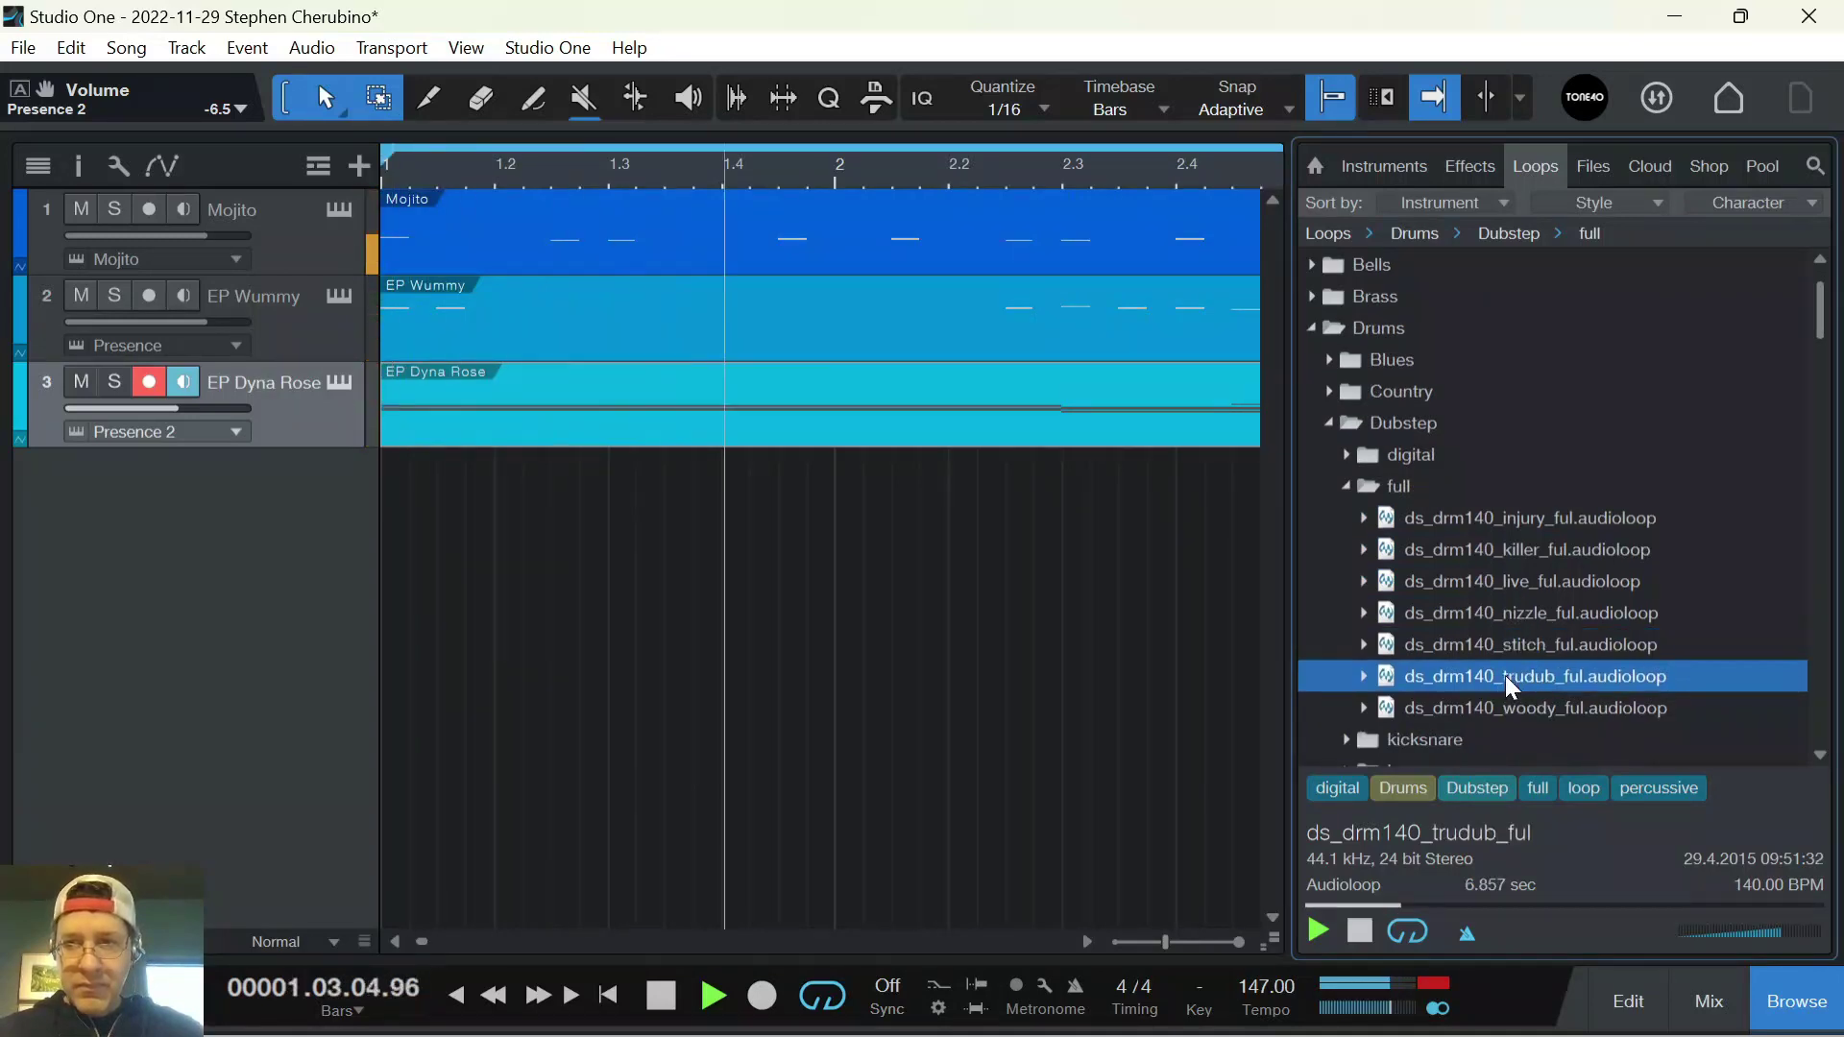
left_click(1521, 707)
scroll(1524, 707, "down", 1)
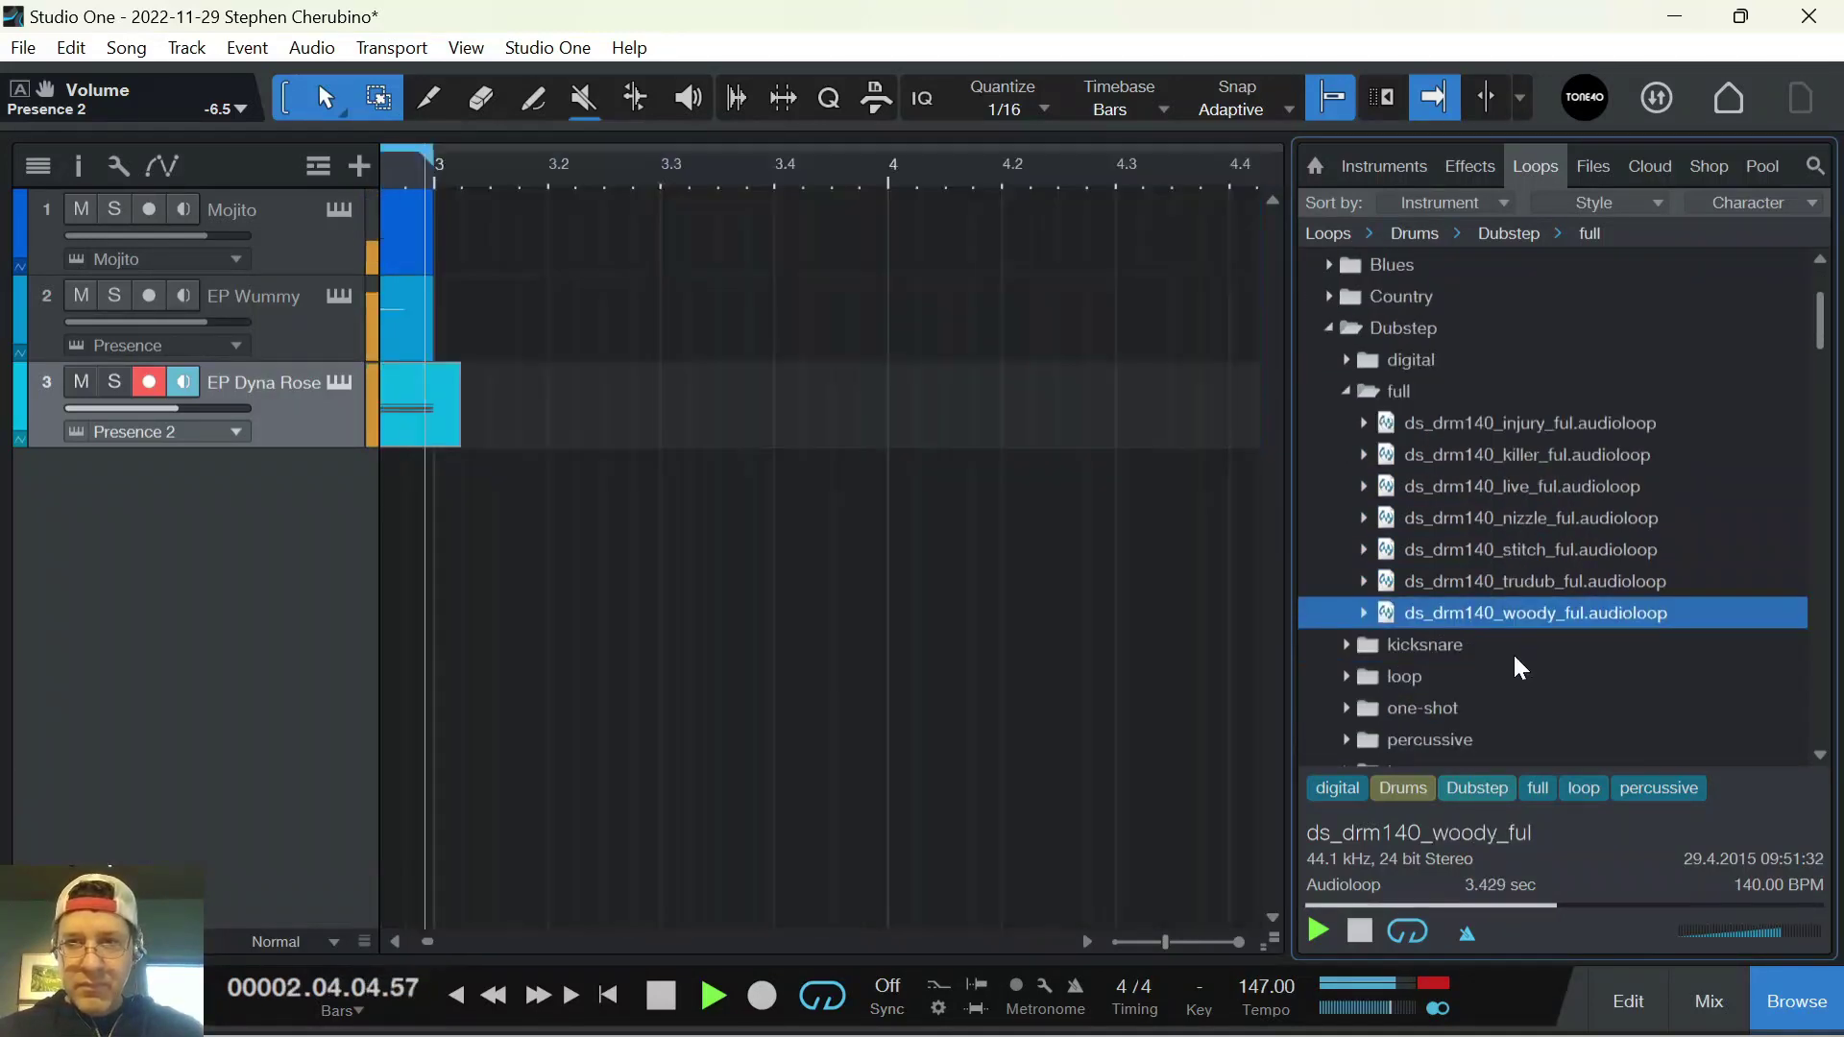
Open the Dubstep loop folder and audition the closed hi-hat samples cuppa, dubber and fight
double_click(1402, 676)
left_click(1485, 648)
scroll(1493, 667, "down", 1)
left_click(1484, 646)
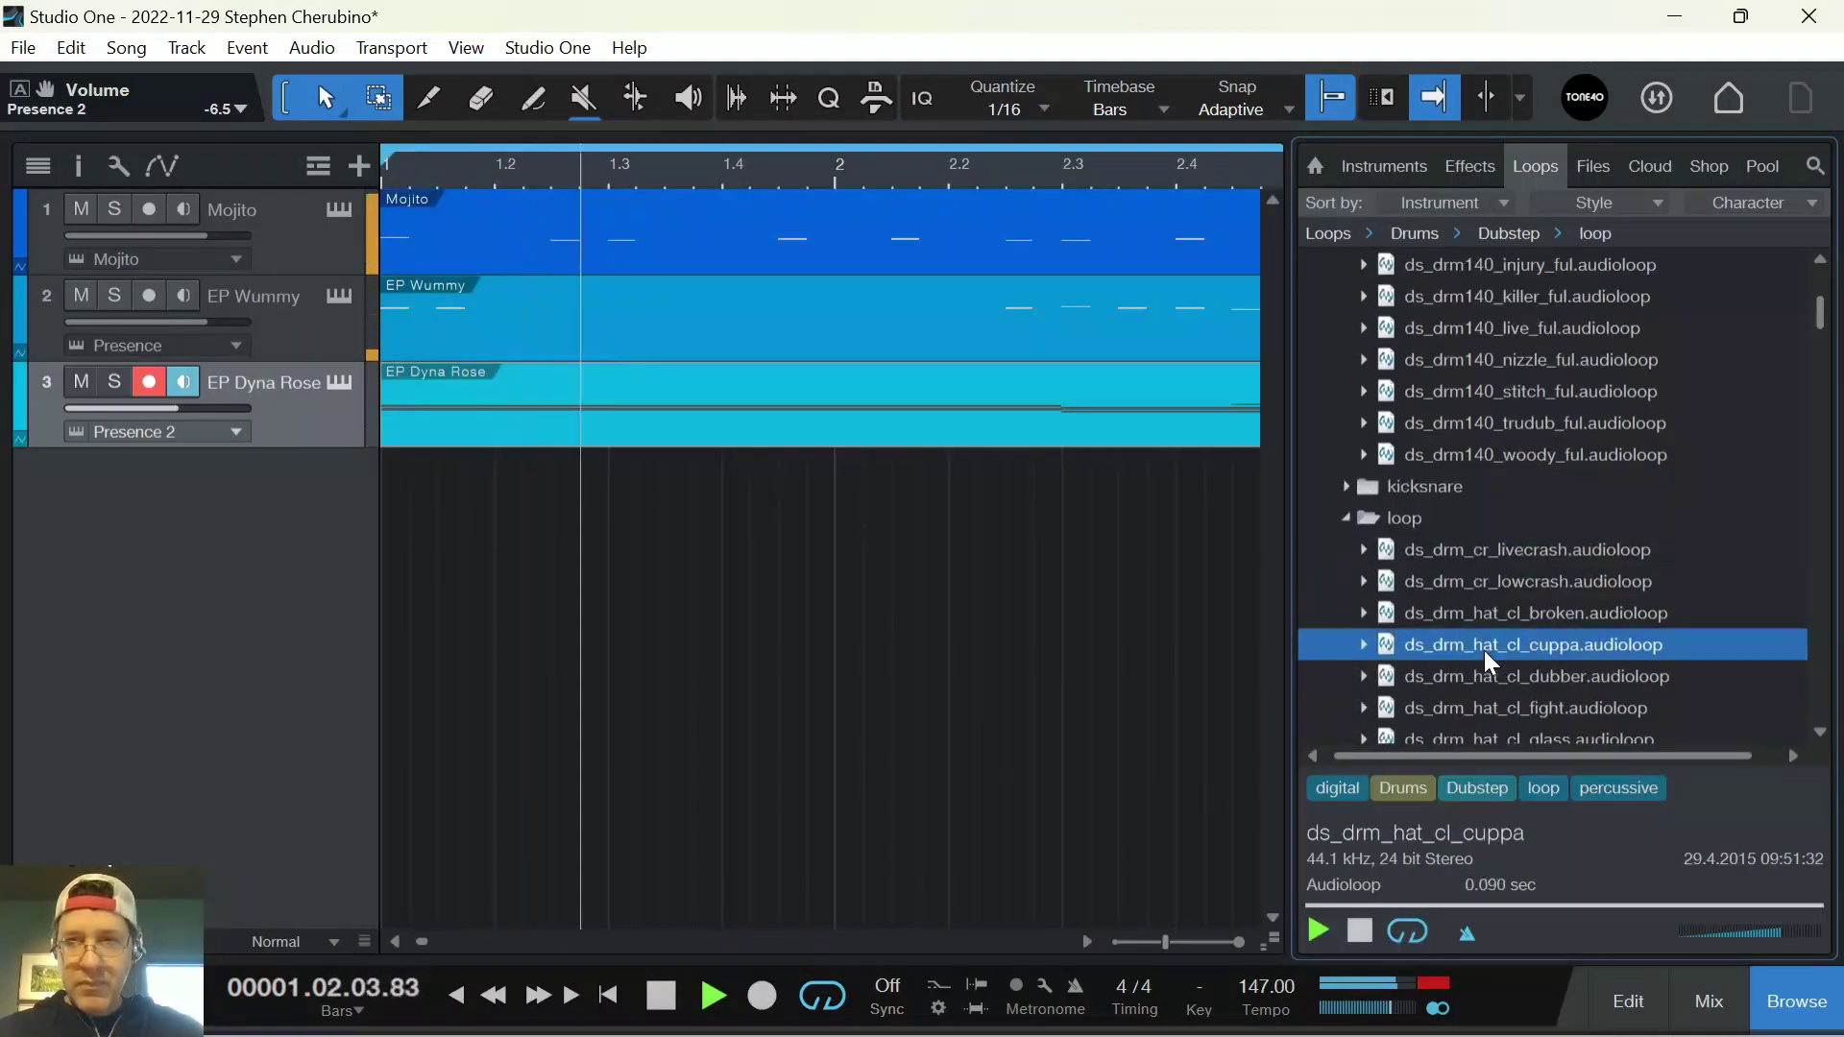
left_click(1496, 677)
scroll(1514, 670, "down", 1)
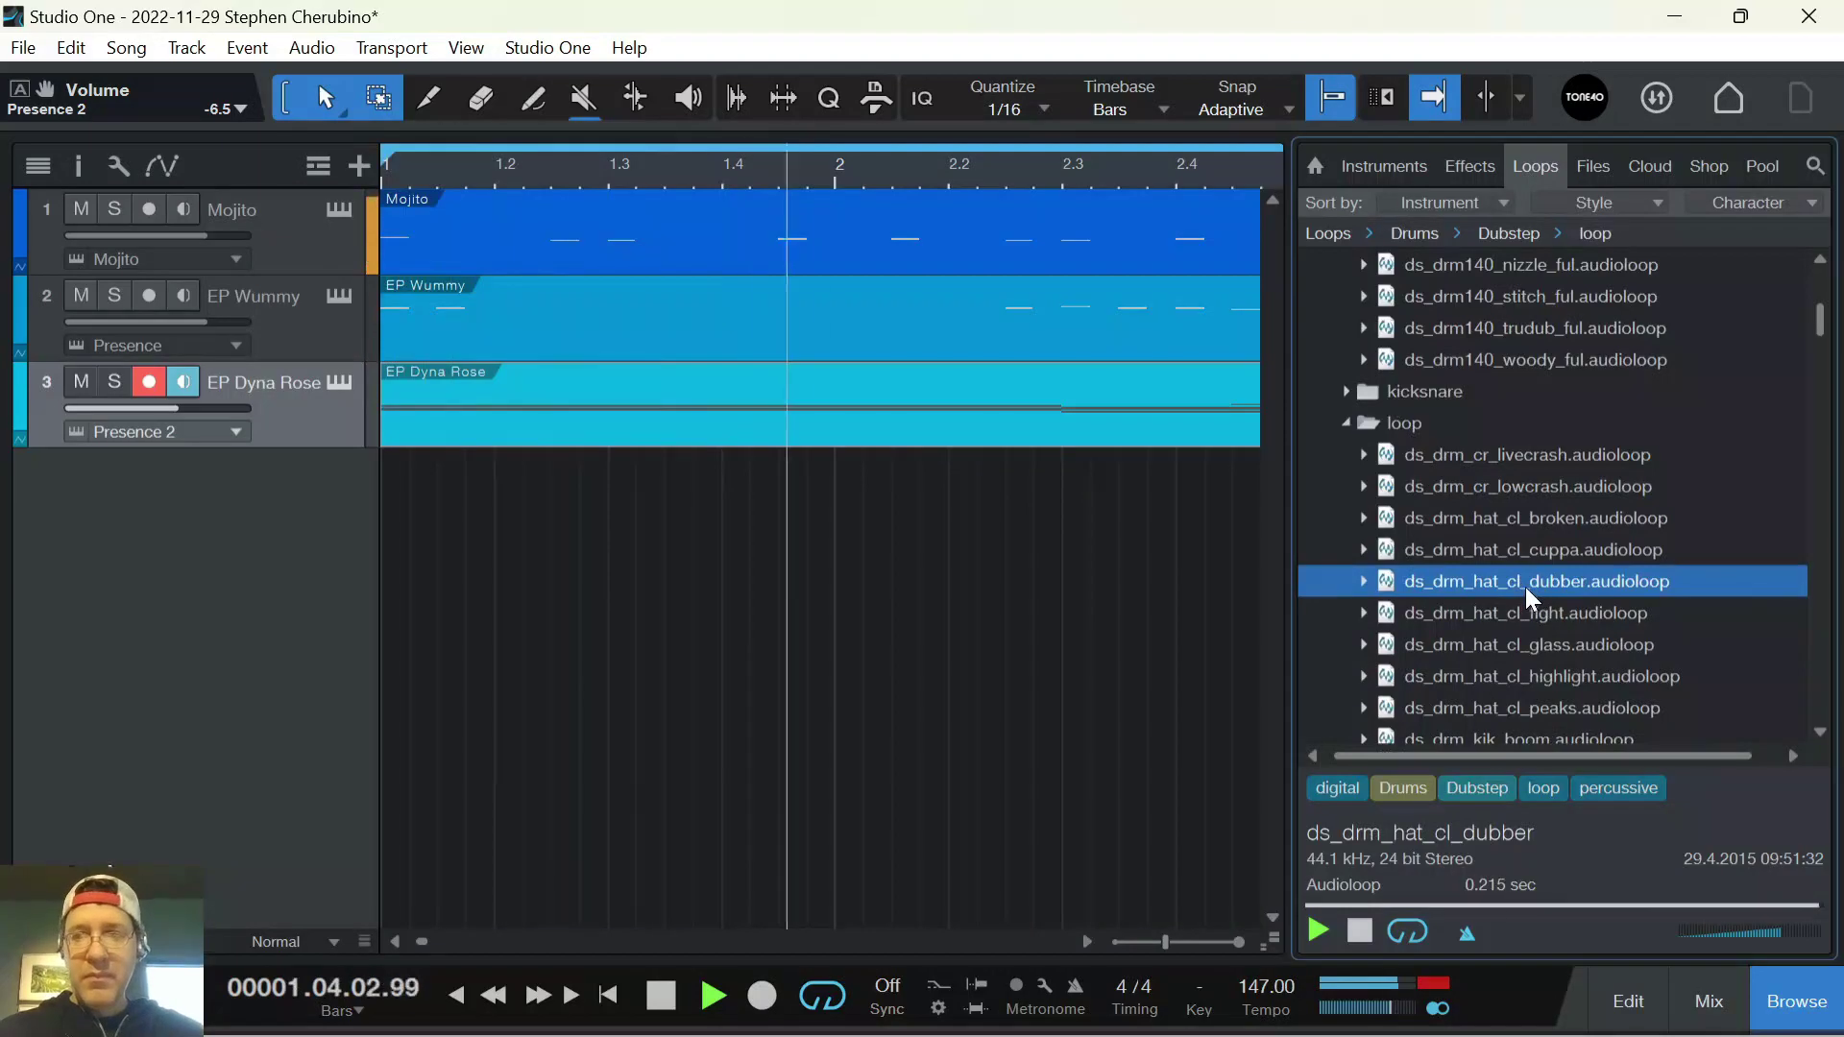
left_click(1531, 612)
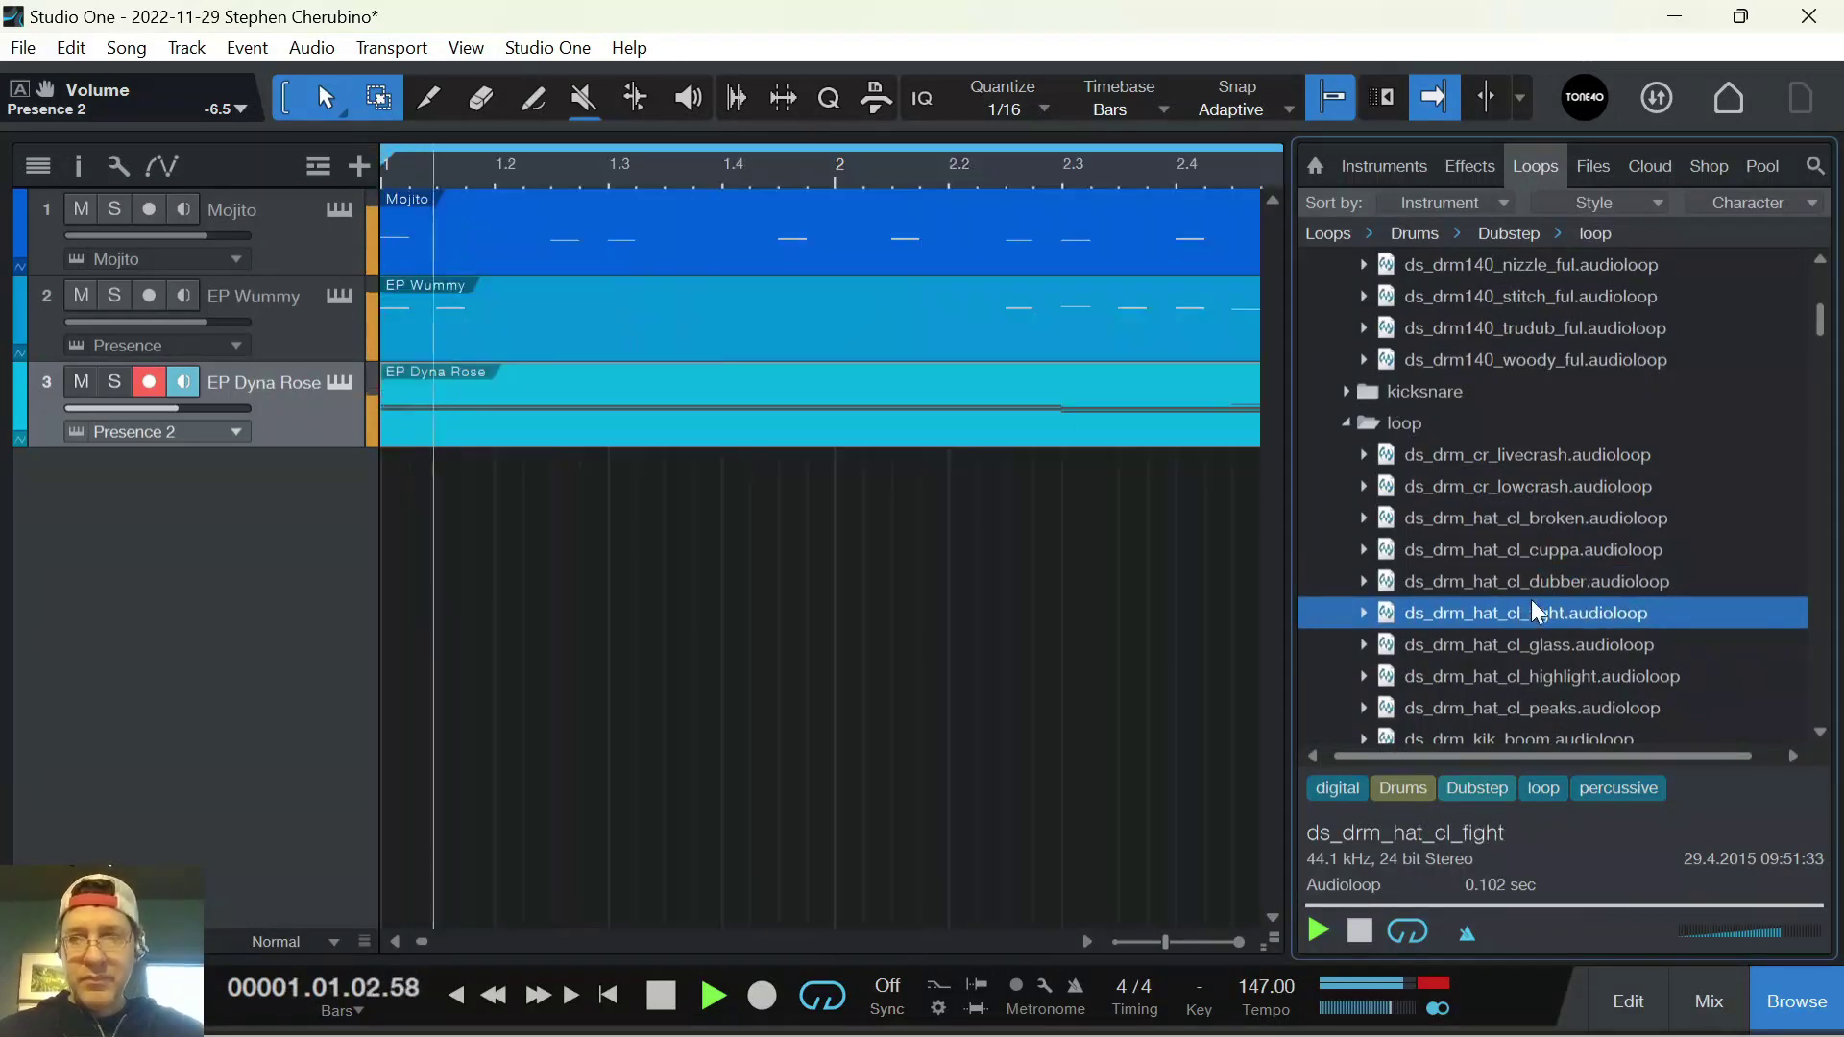
Place ds_drm_hat_cl_dubber on a new track at bar 1, copy it to beat 1.2, and play the result briefly
key("space")
left_click_drag(1535, 581, 427, 463)
left_click_drag(415, 171, 673, 212)
left_click_drag(438, 486, 657, 485)
key("Home")
key("space")
key("space")
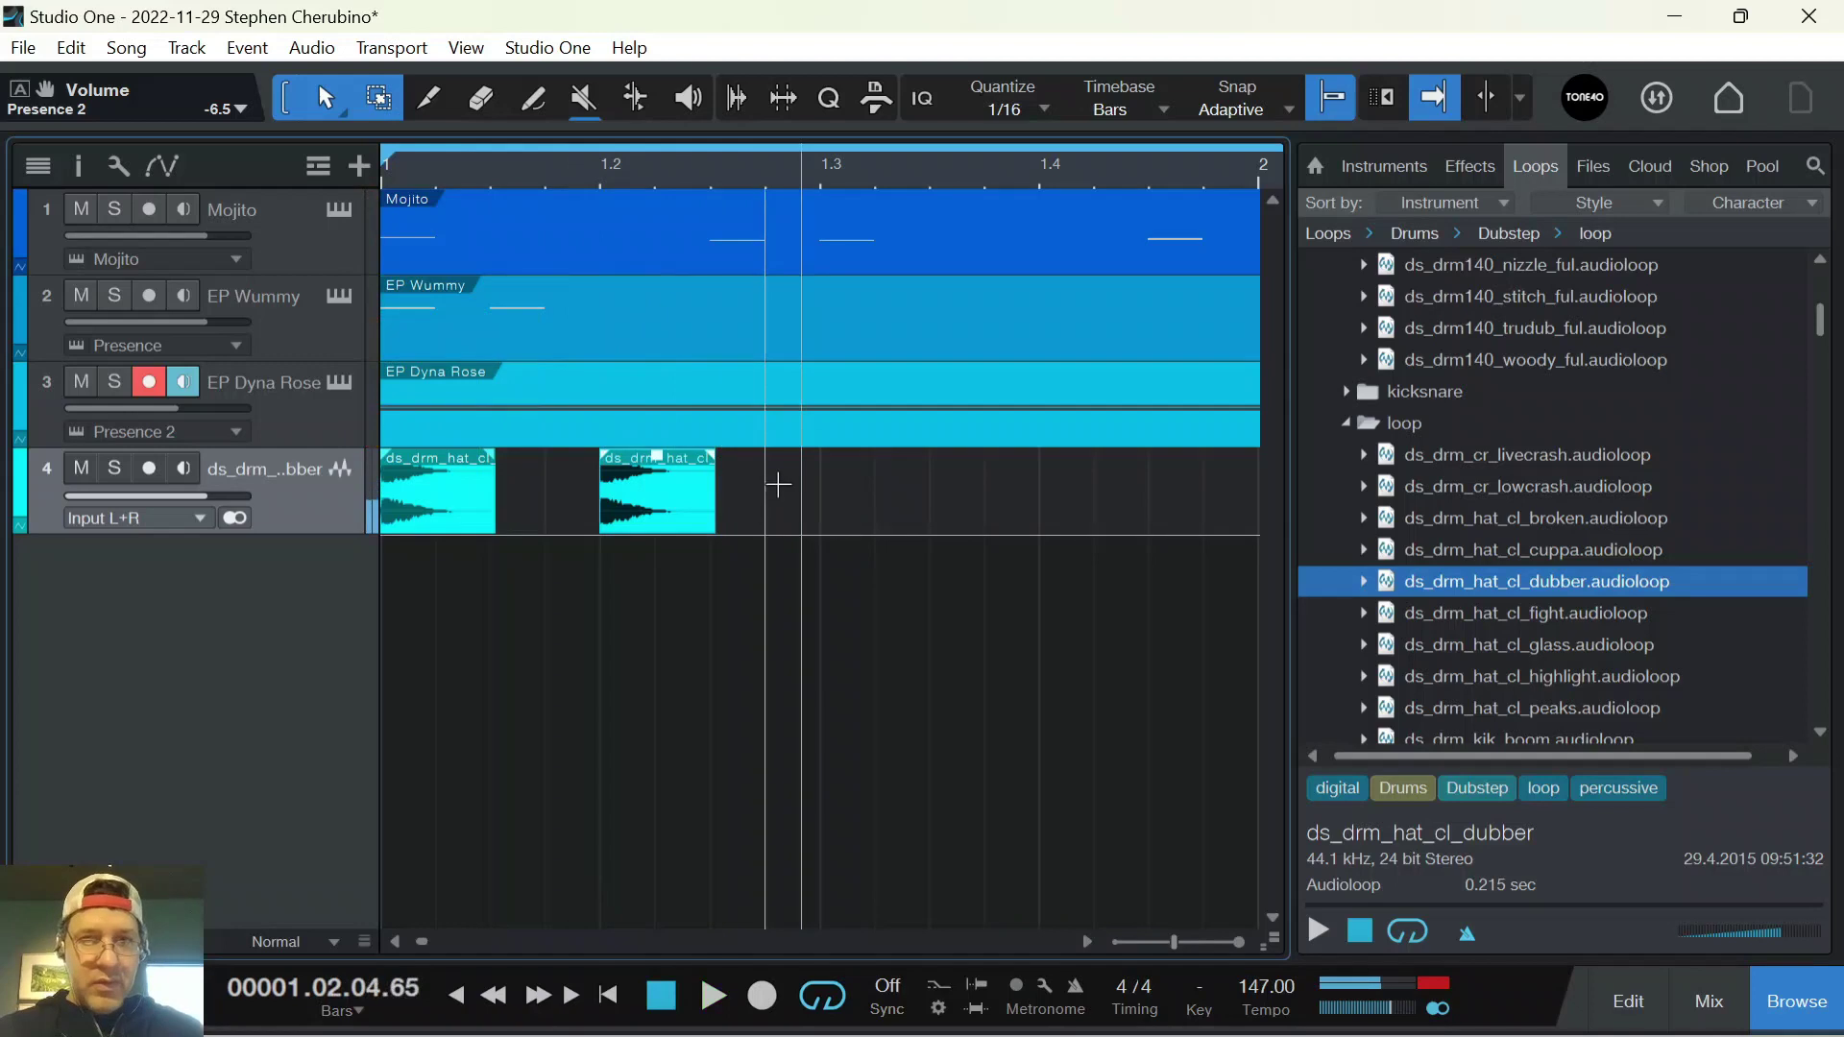
Duplicate the two hat hits to fill every beat up to bar 3, and undo the extra pair beyond it
left_click_drag(783, 504, 456, 451)
key("d")
key("d")
key("d")
key("d")
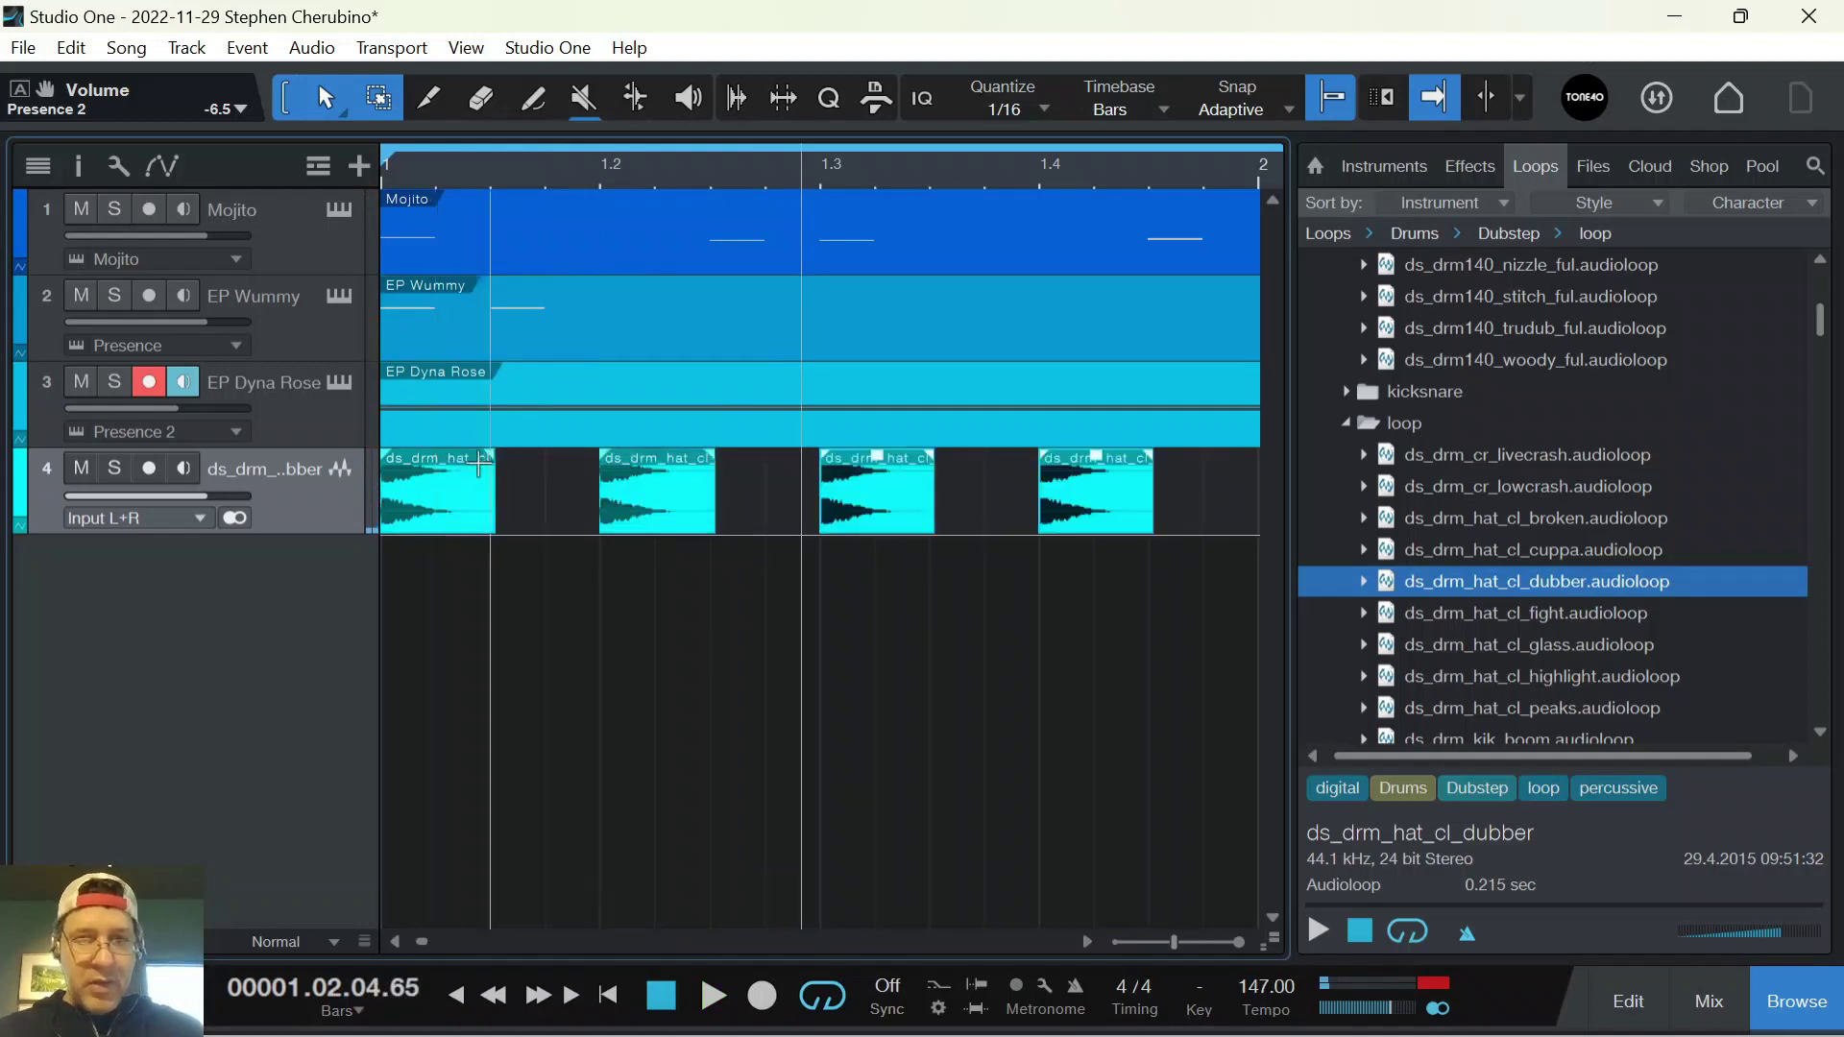
left_click_drag(601, 173, 626, 127)
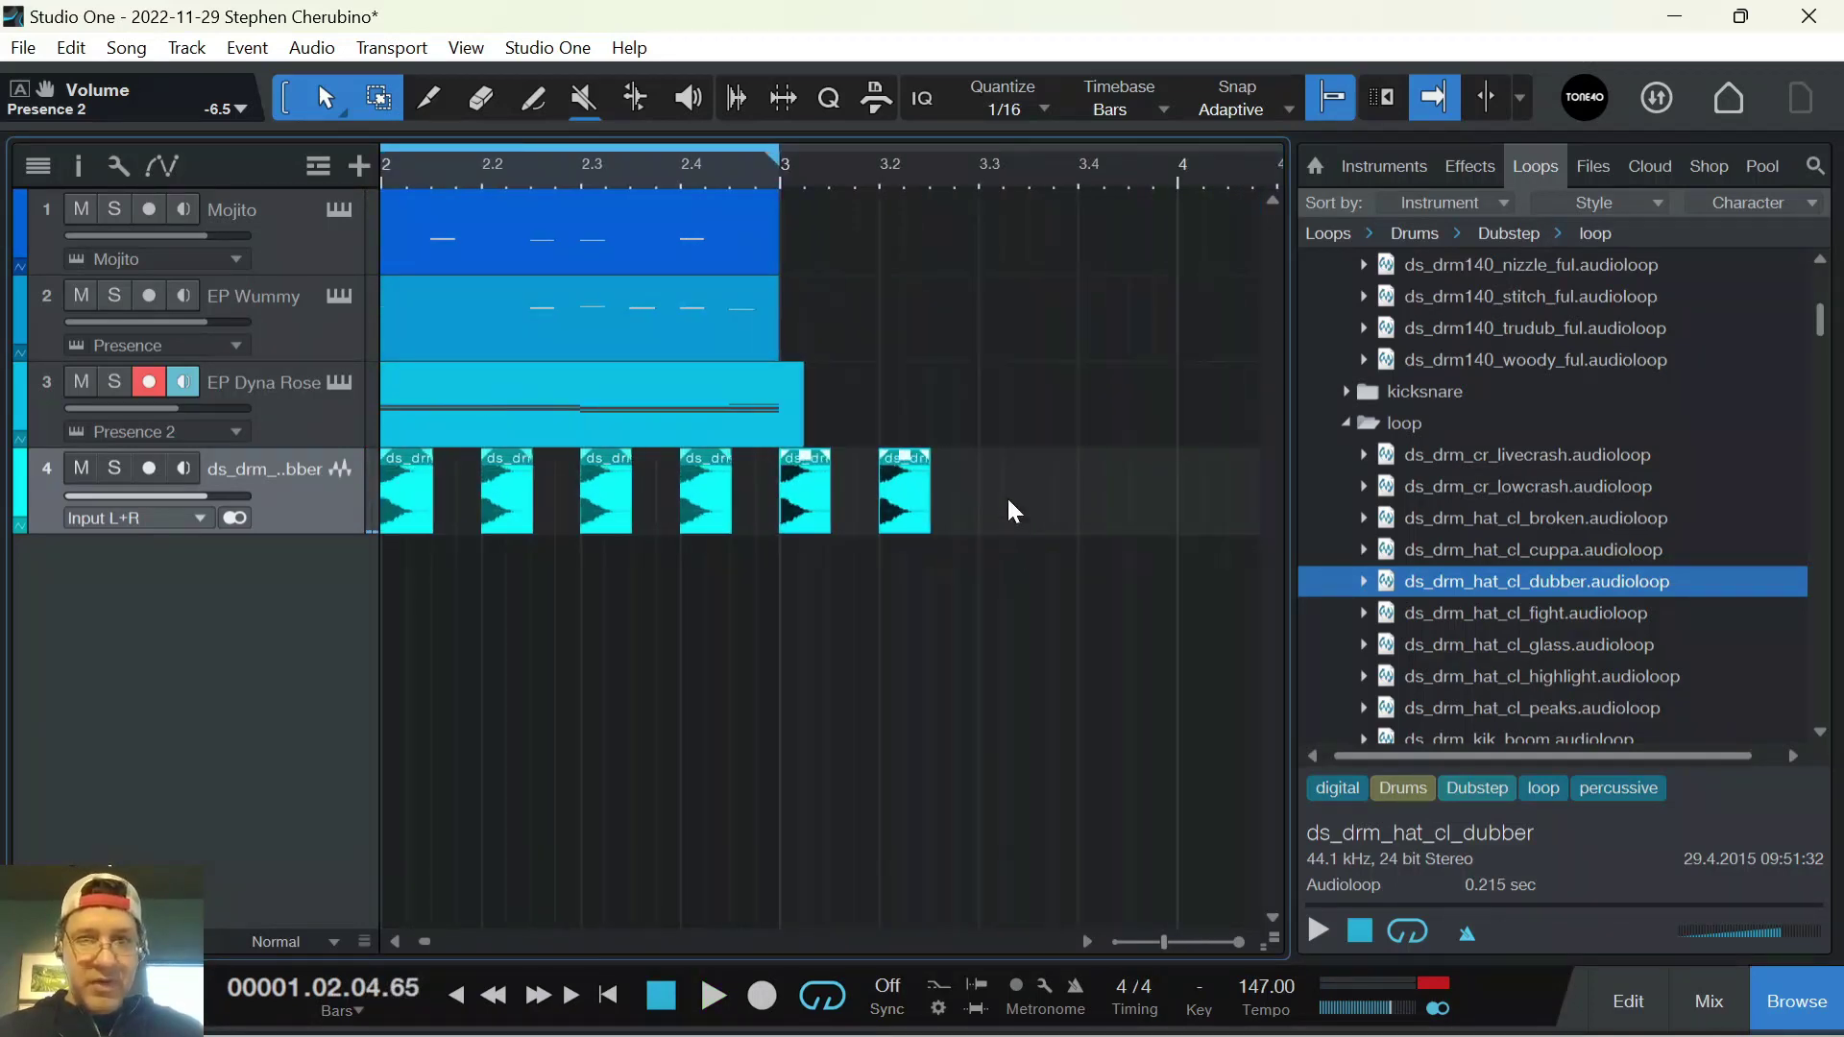
key("ctrl+z")
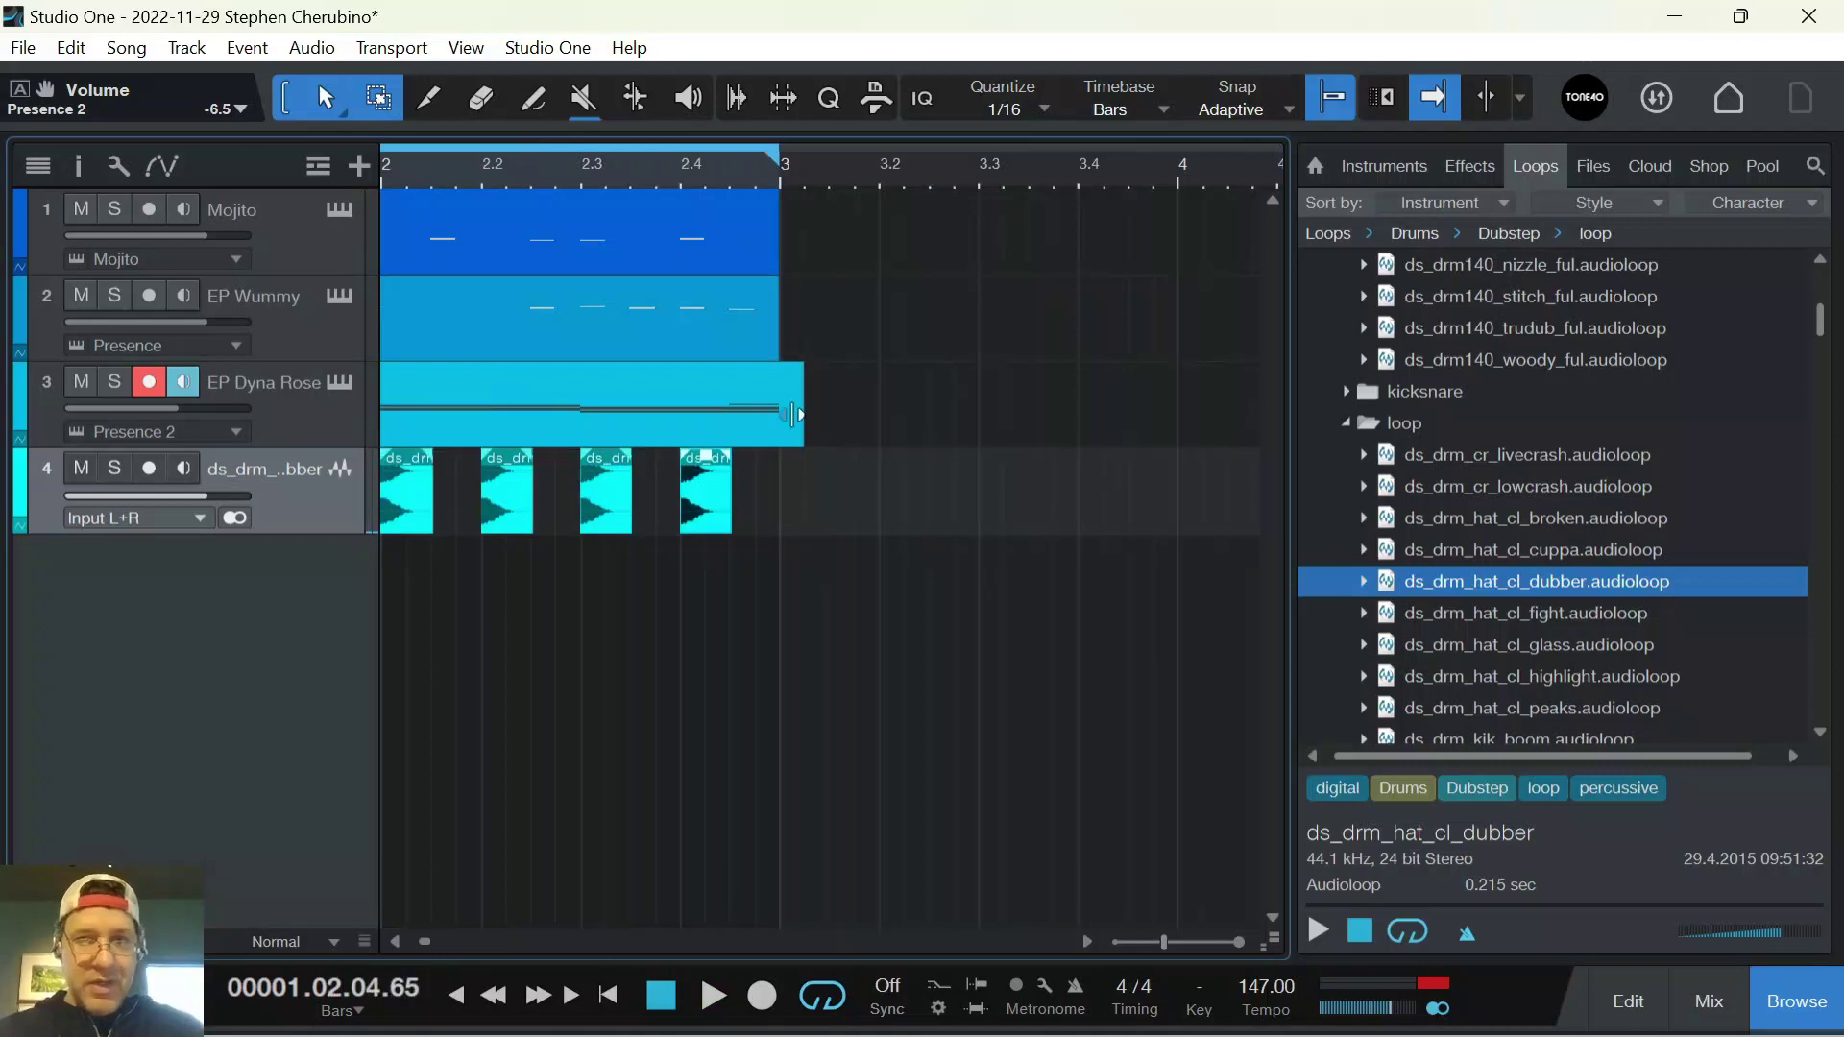
Trim the EP Dyna Rose event to end at bar 3, mute the hat track, and disarm the EP Dyna Rose track
left_click_drag(803, 405, 783, 405)
left_click(82, 469)
left_click(150, 389)
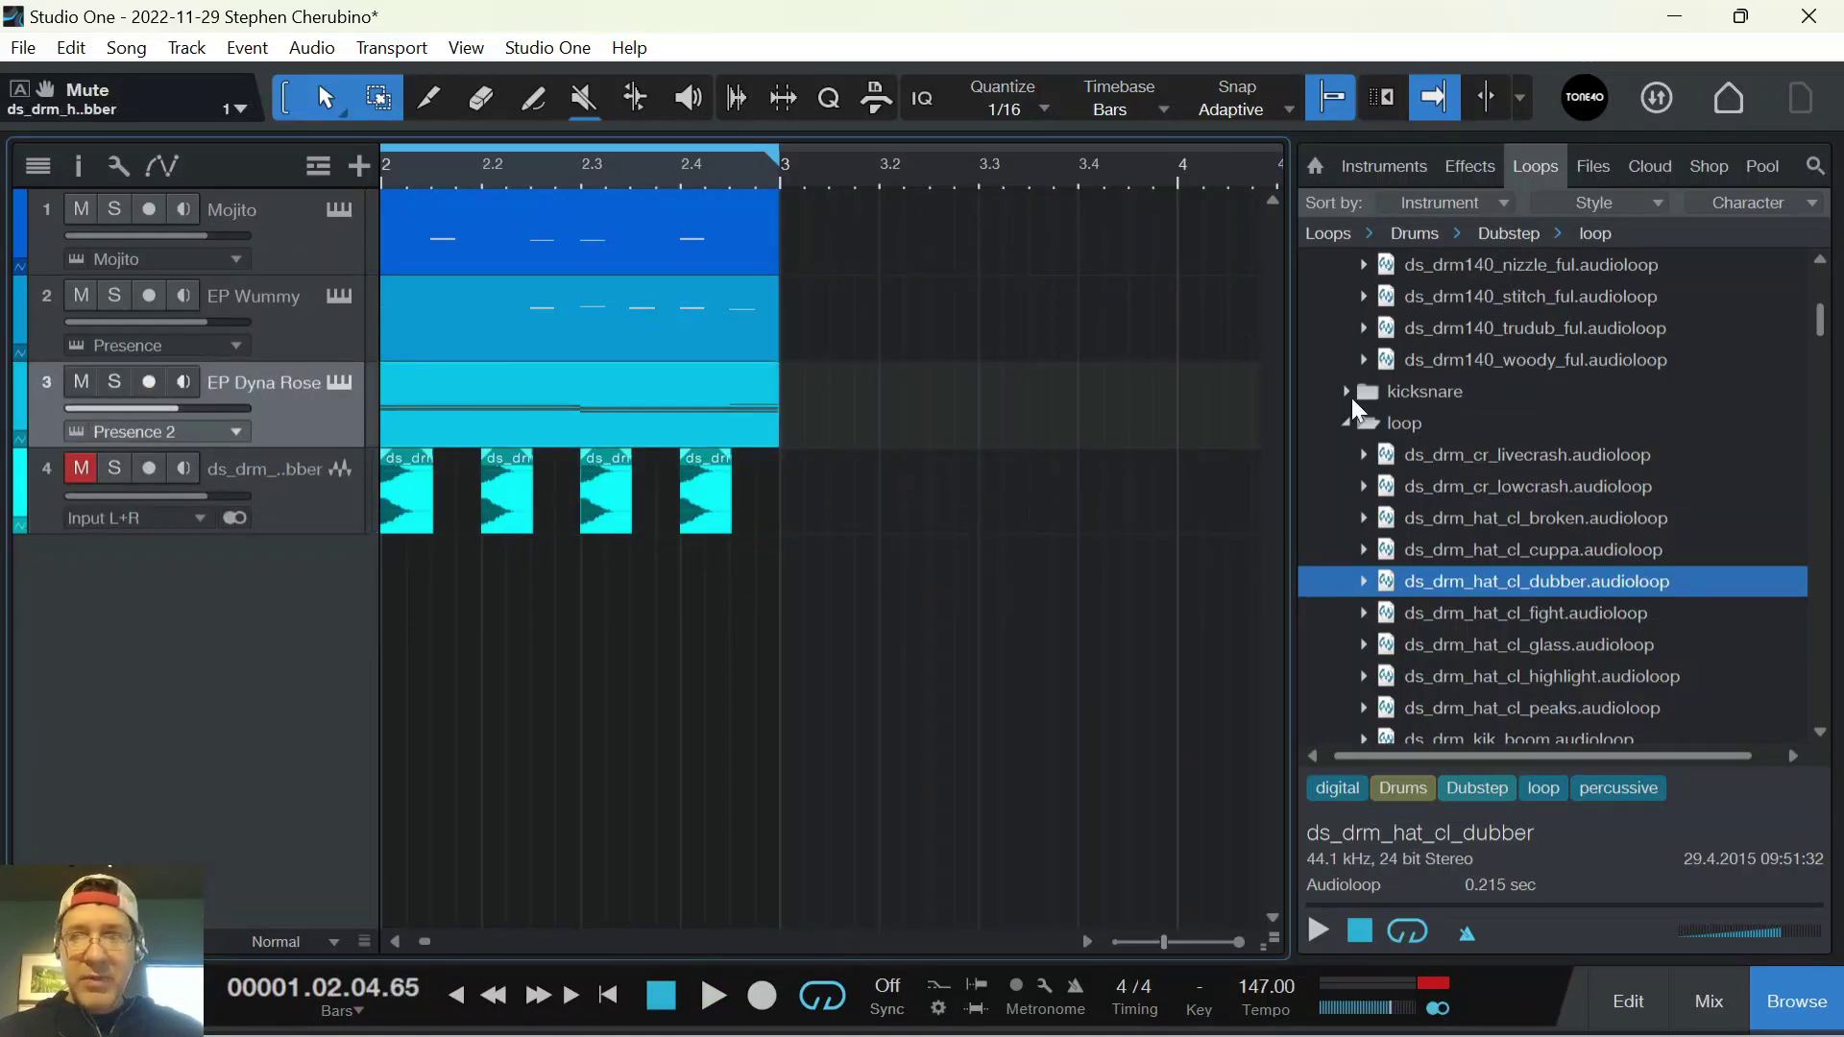
Collapse the Dubstep folder, open the Folk loop folder, preview 085_Sweet Tea_Drum Stem_Floor Tom 1, and start song playback
left_click(1509, 234)
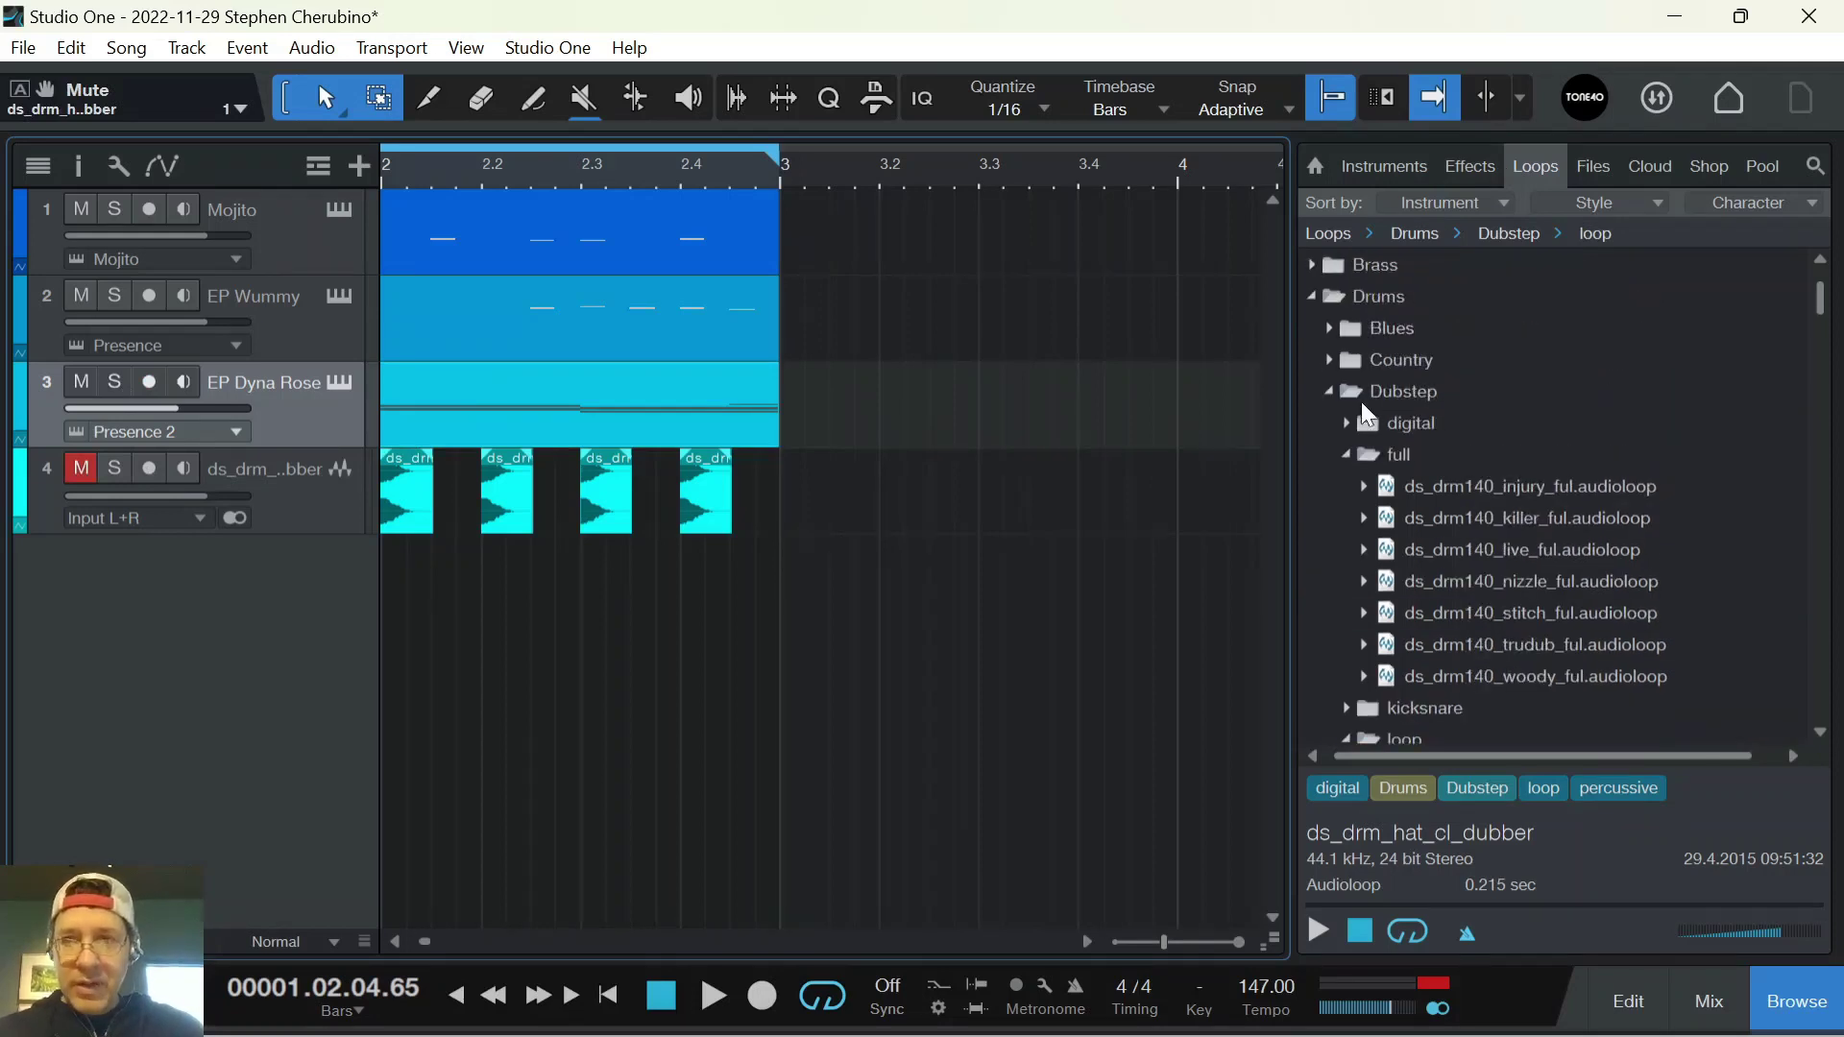
left_click(1329, 391)
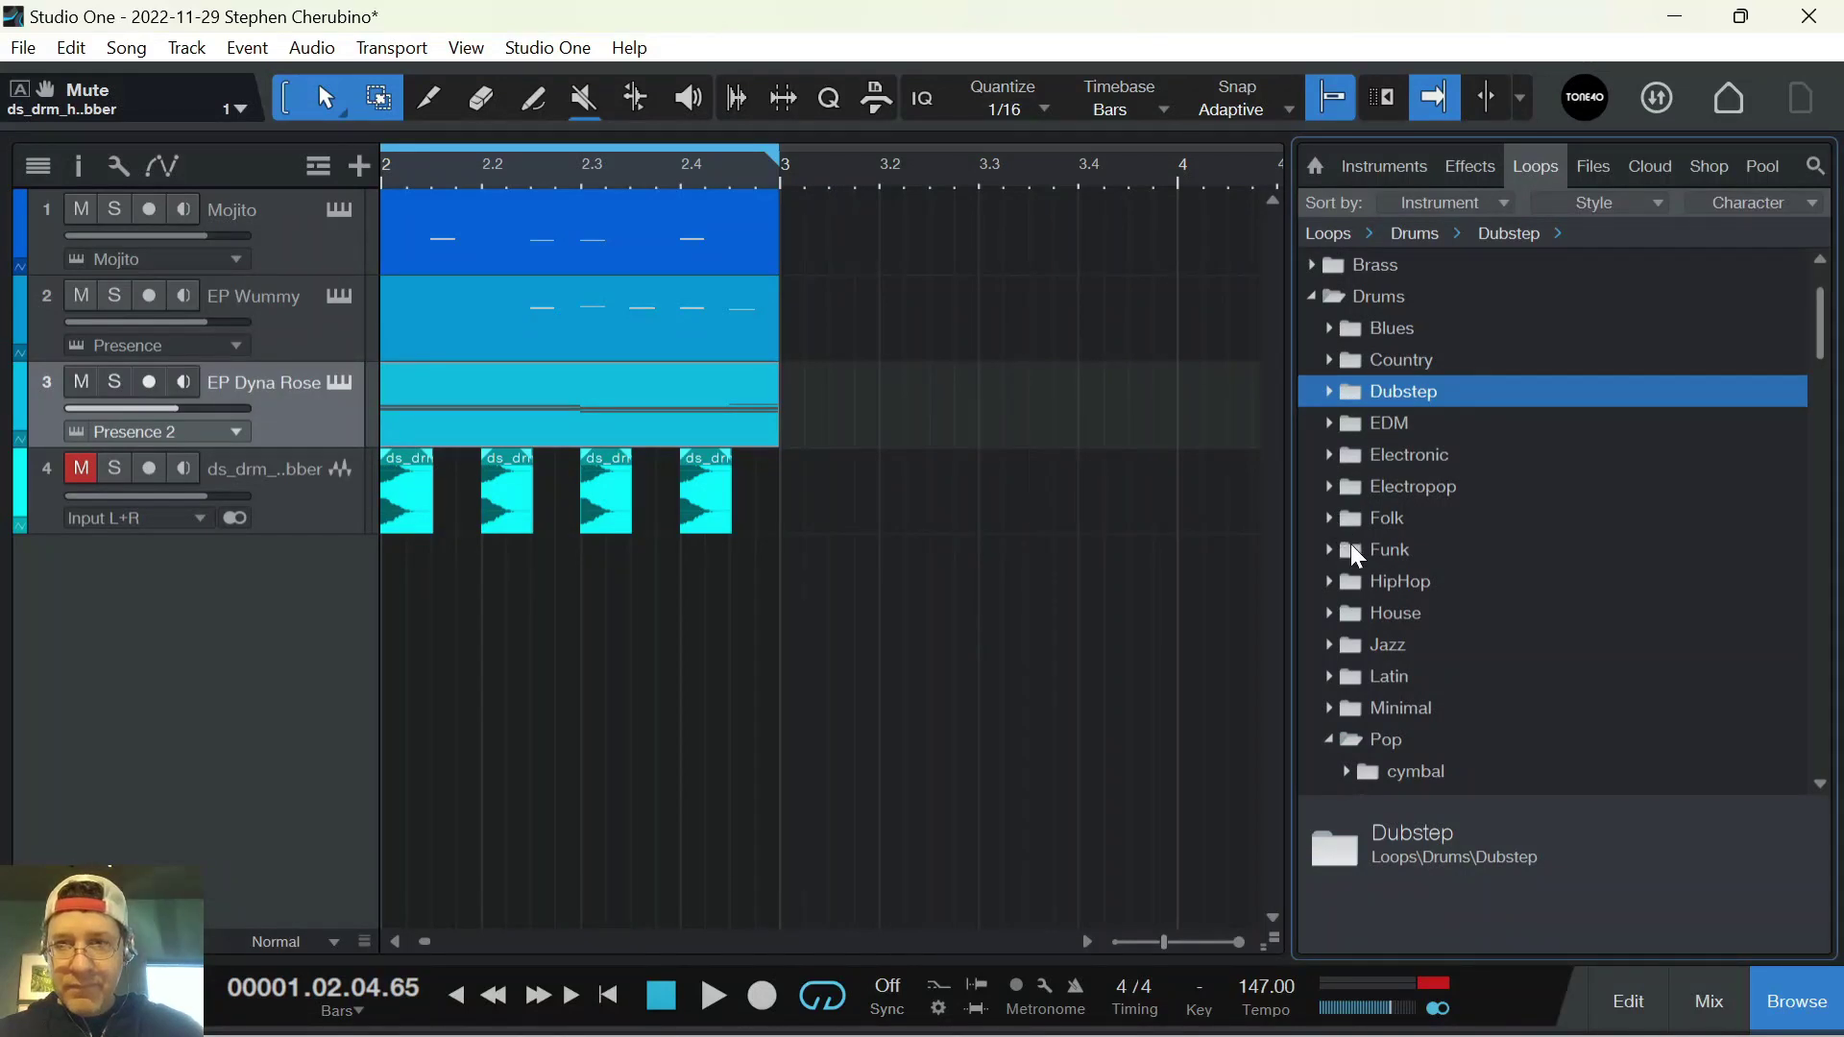
key("f")
key("Right")
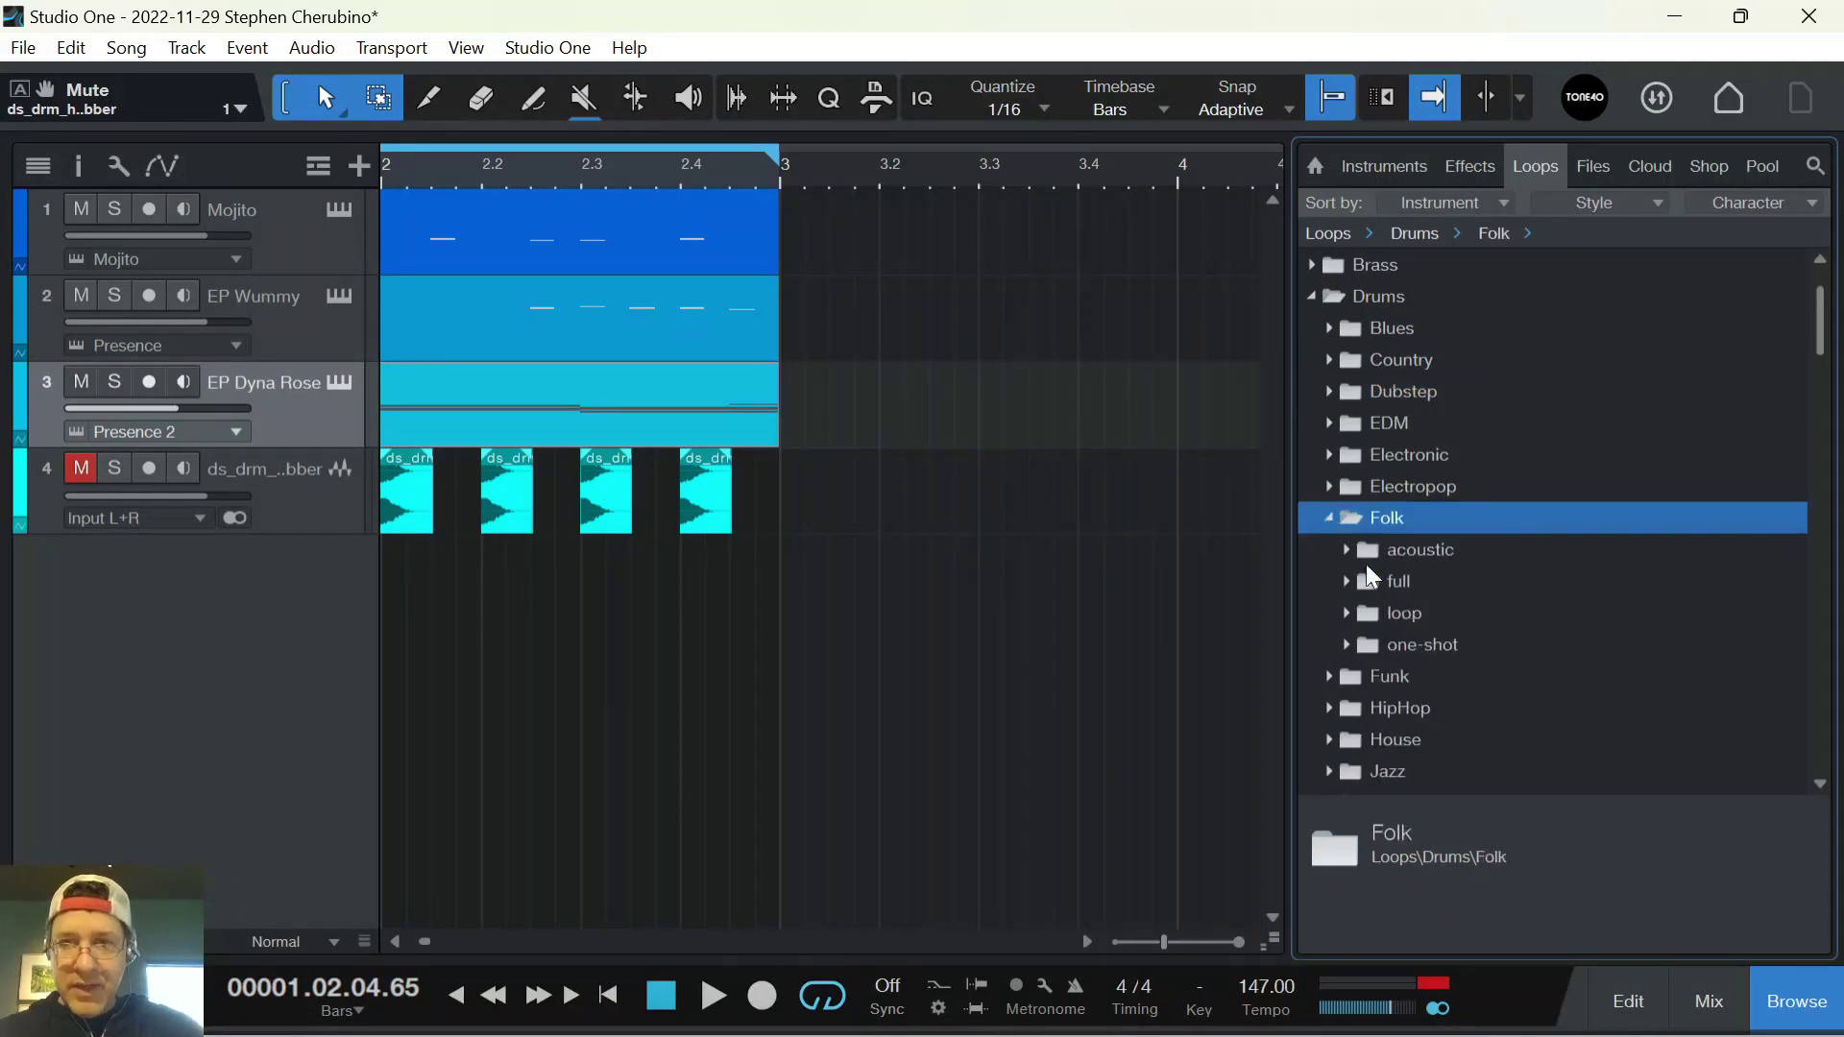
left_click(1352, 615)
left_click(1497, 586)
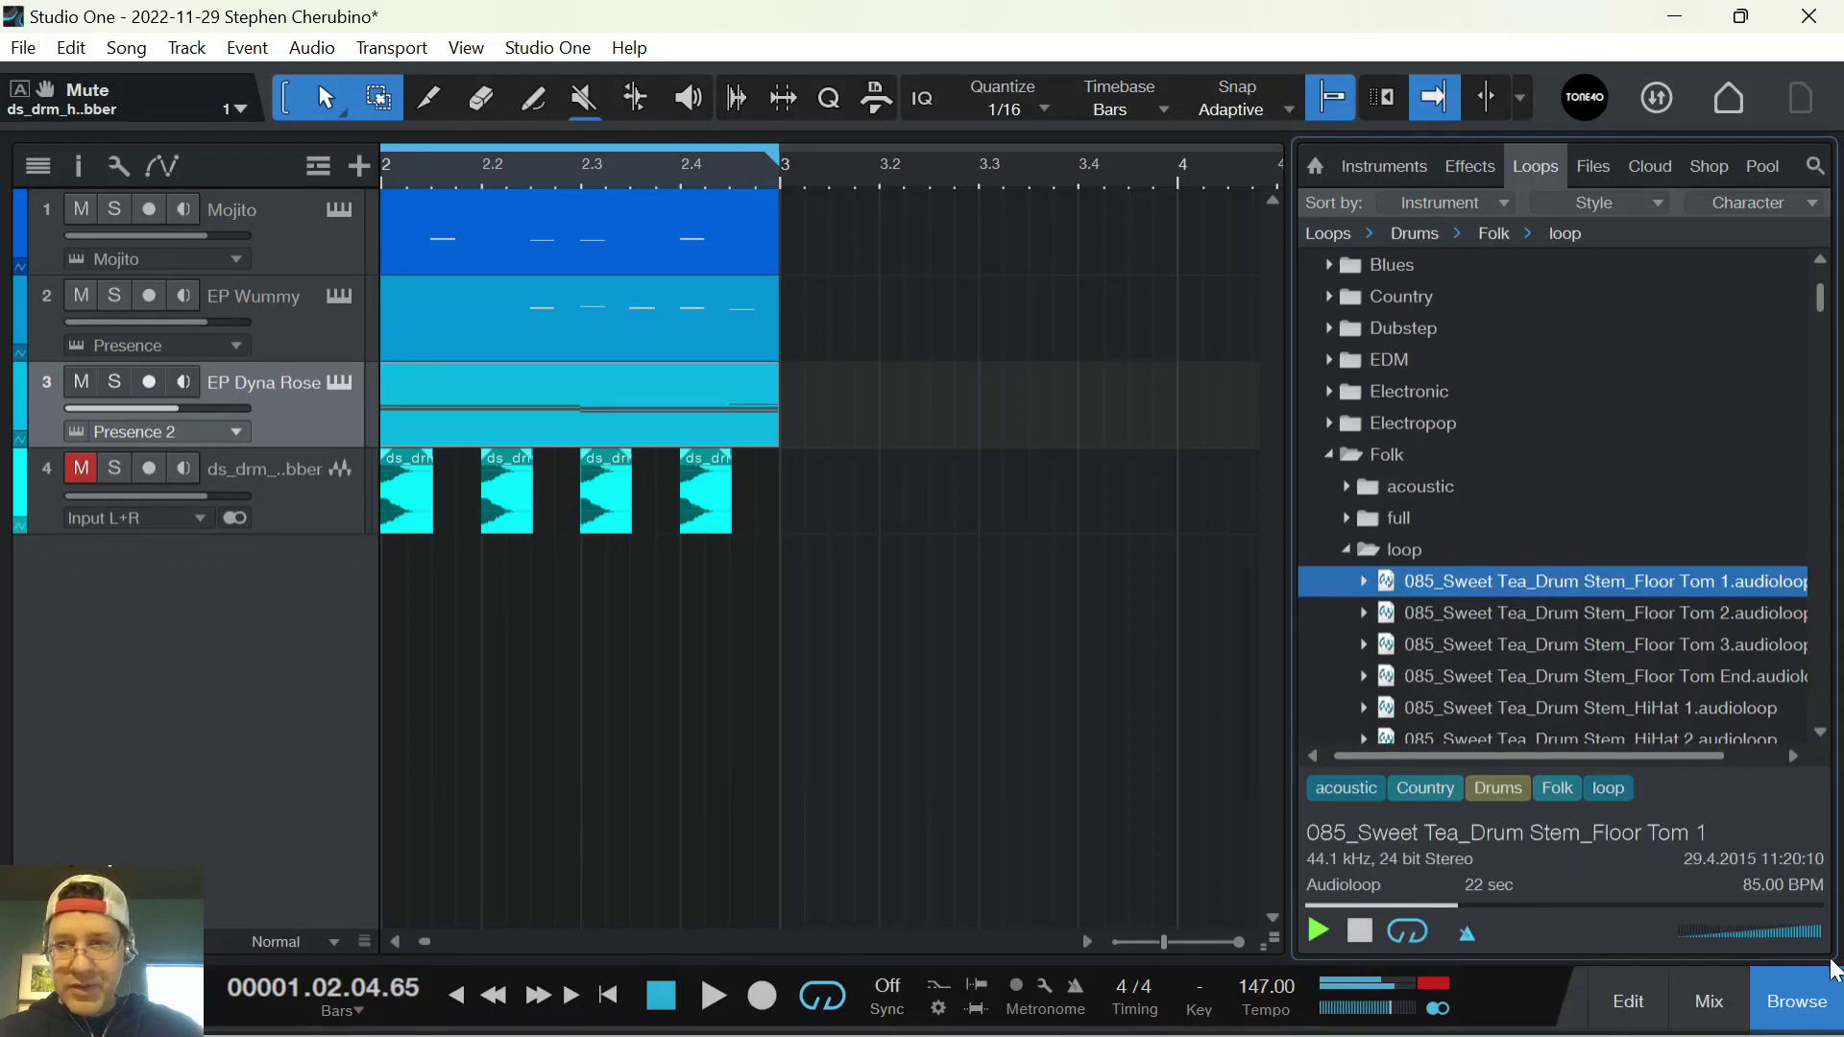
key("space")
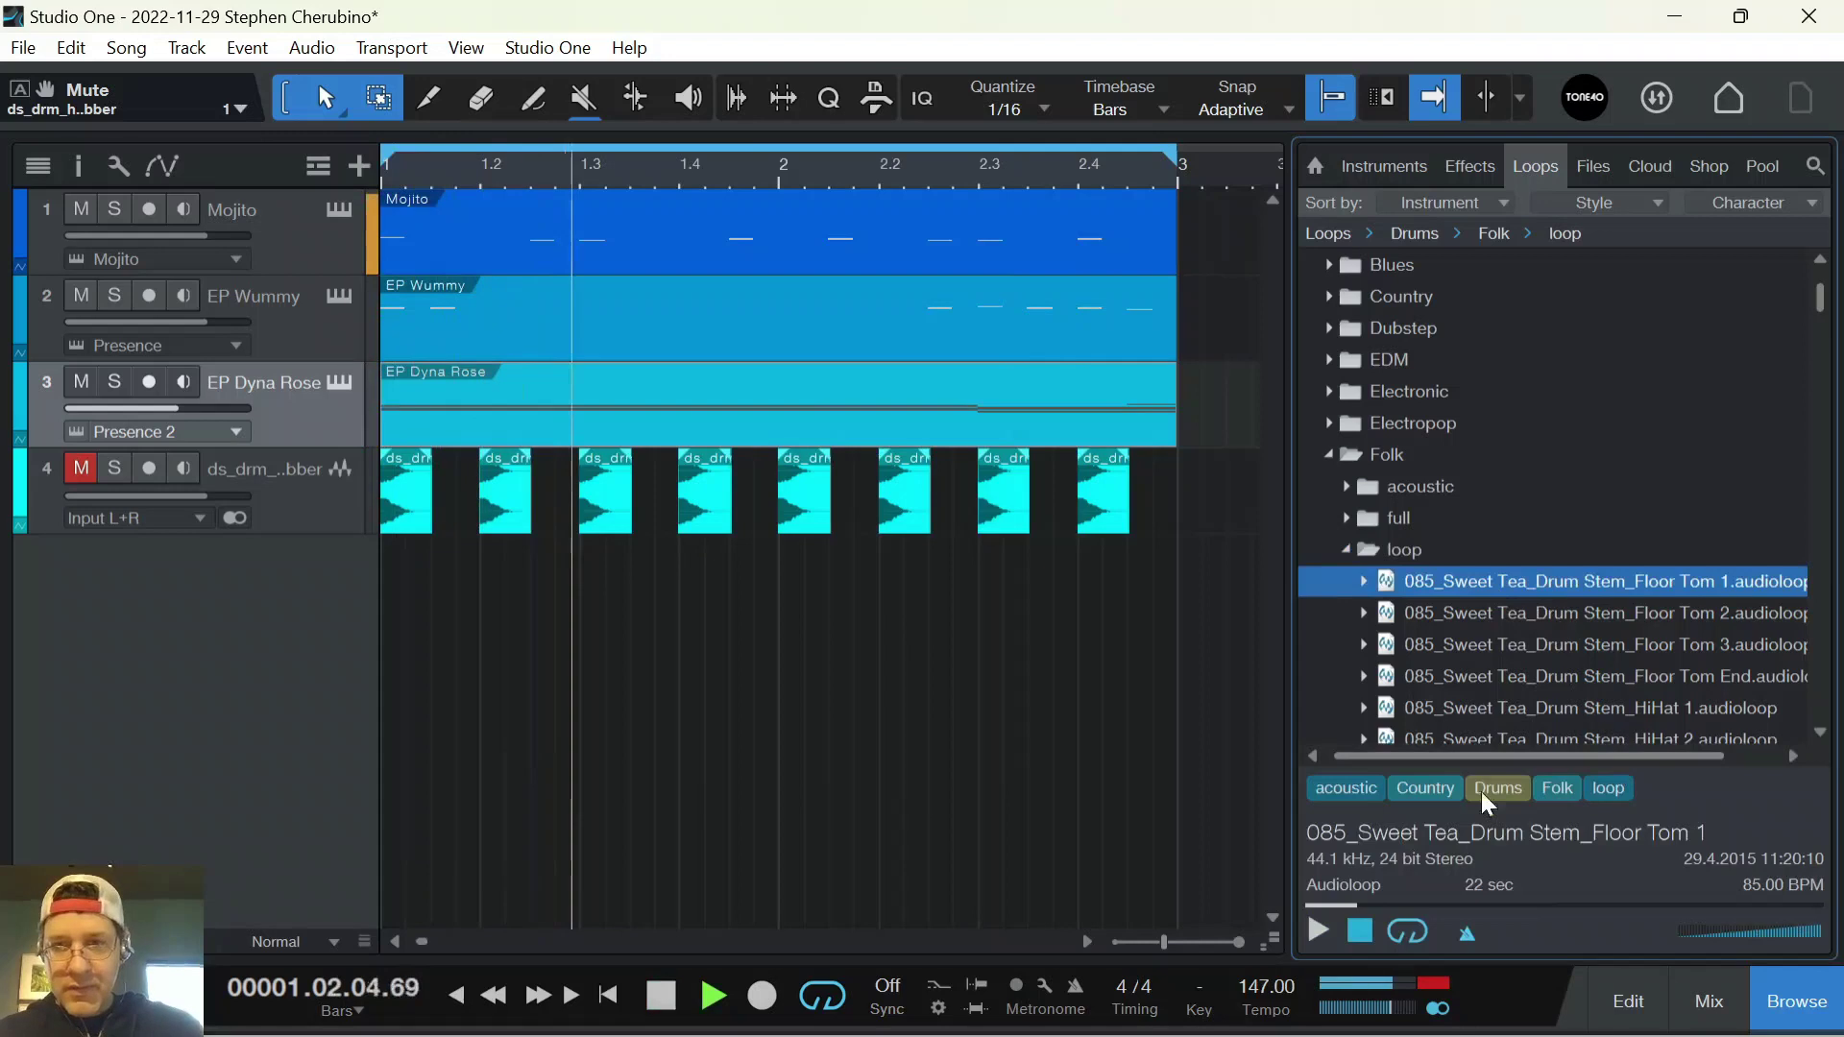
Audition the Sweet Tea floor tom stems 1, 2, 3 and End, plus HiHat 1, against the playing song
left_click(1321, 924)
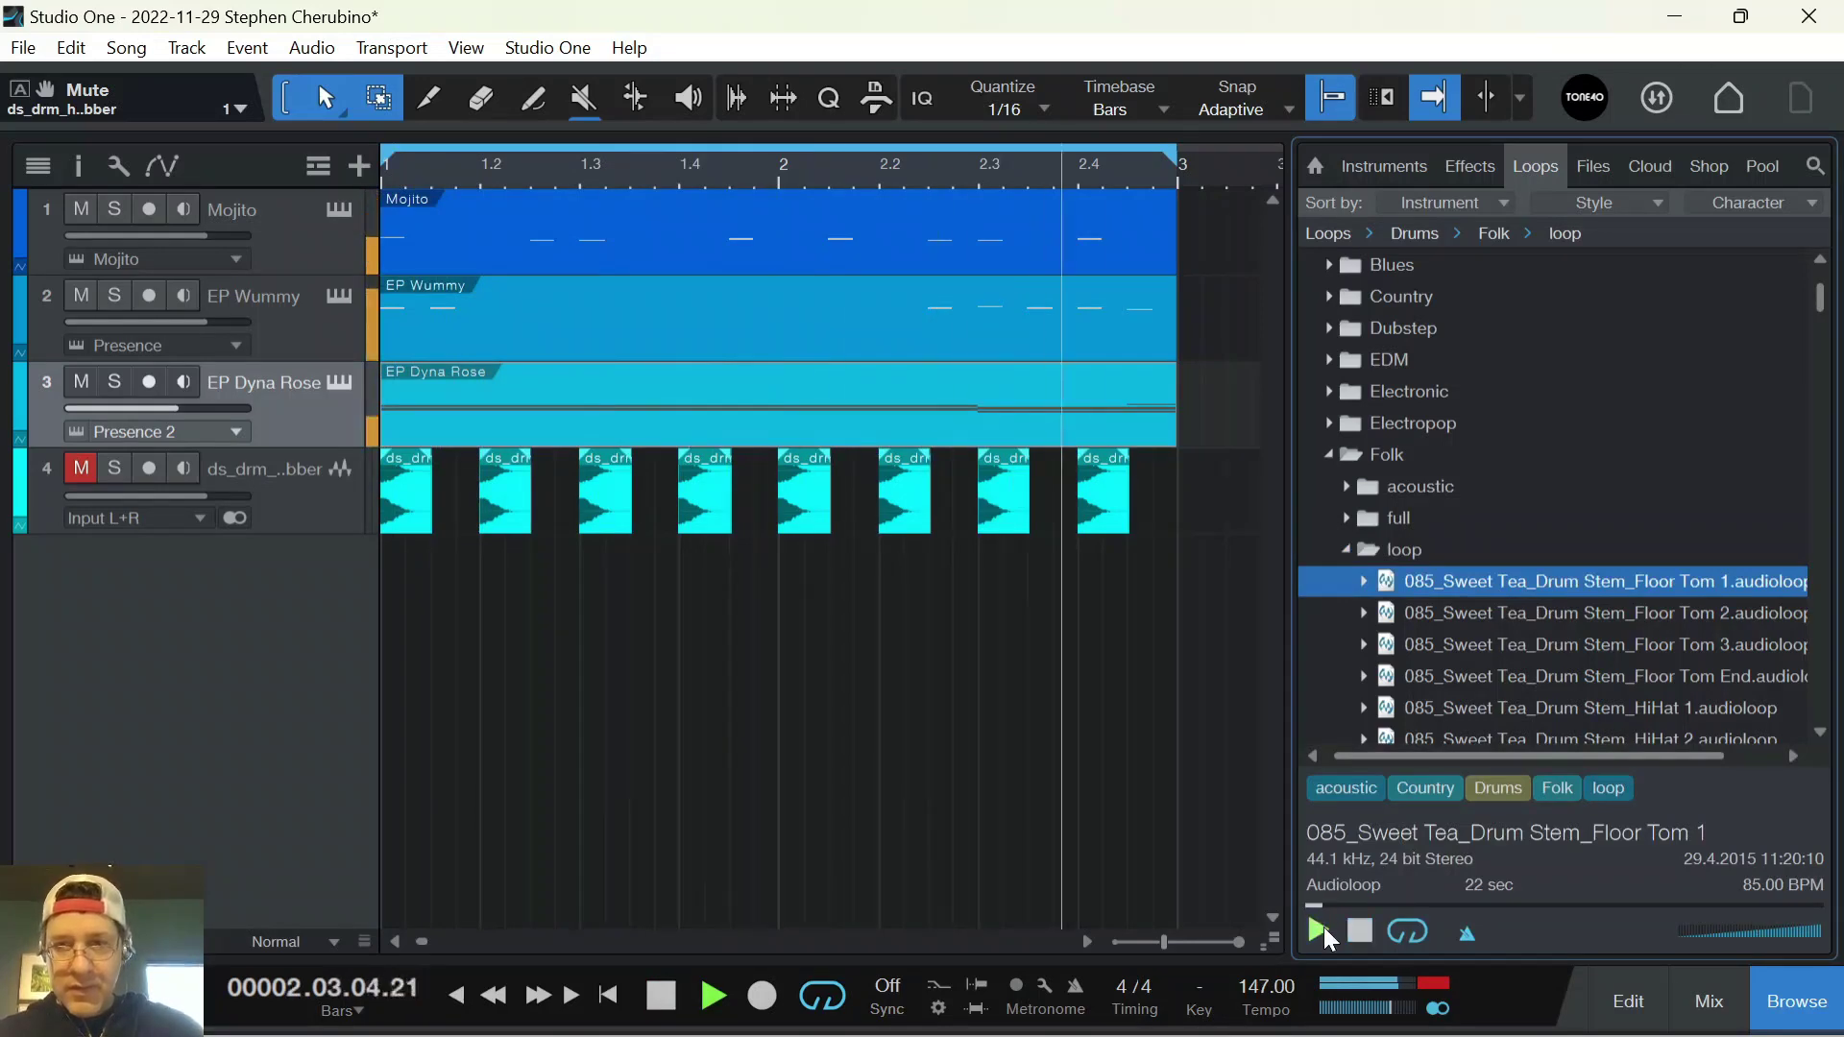
left_click(1413, 620)
left_click(1456, 645)
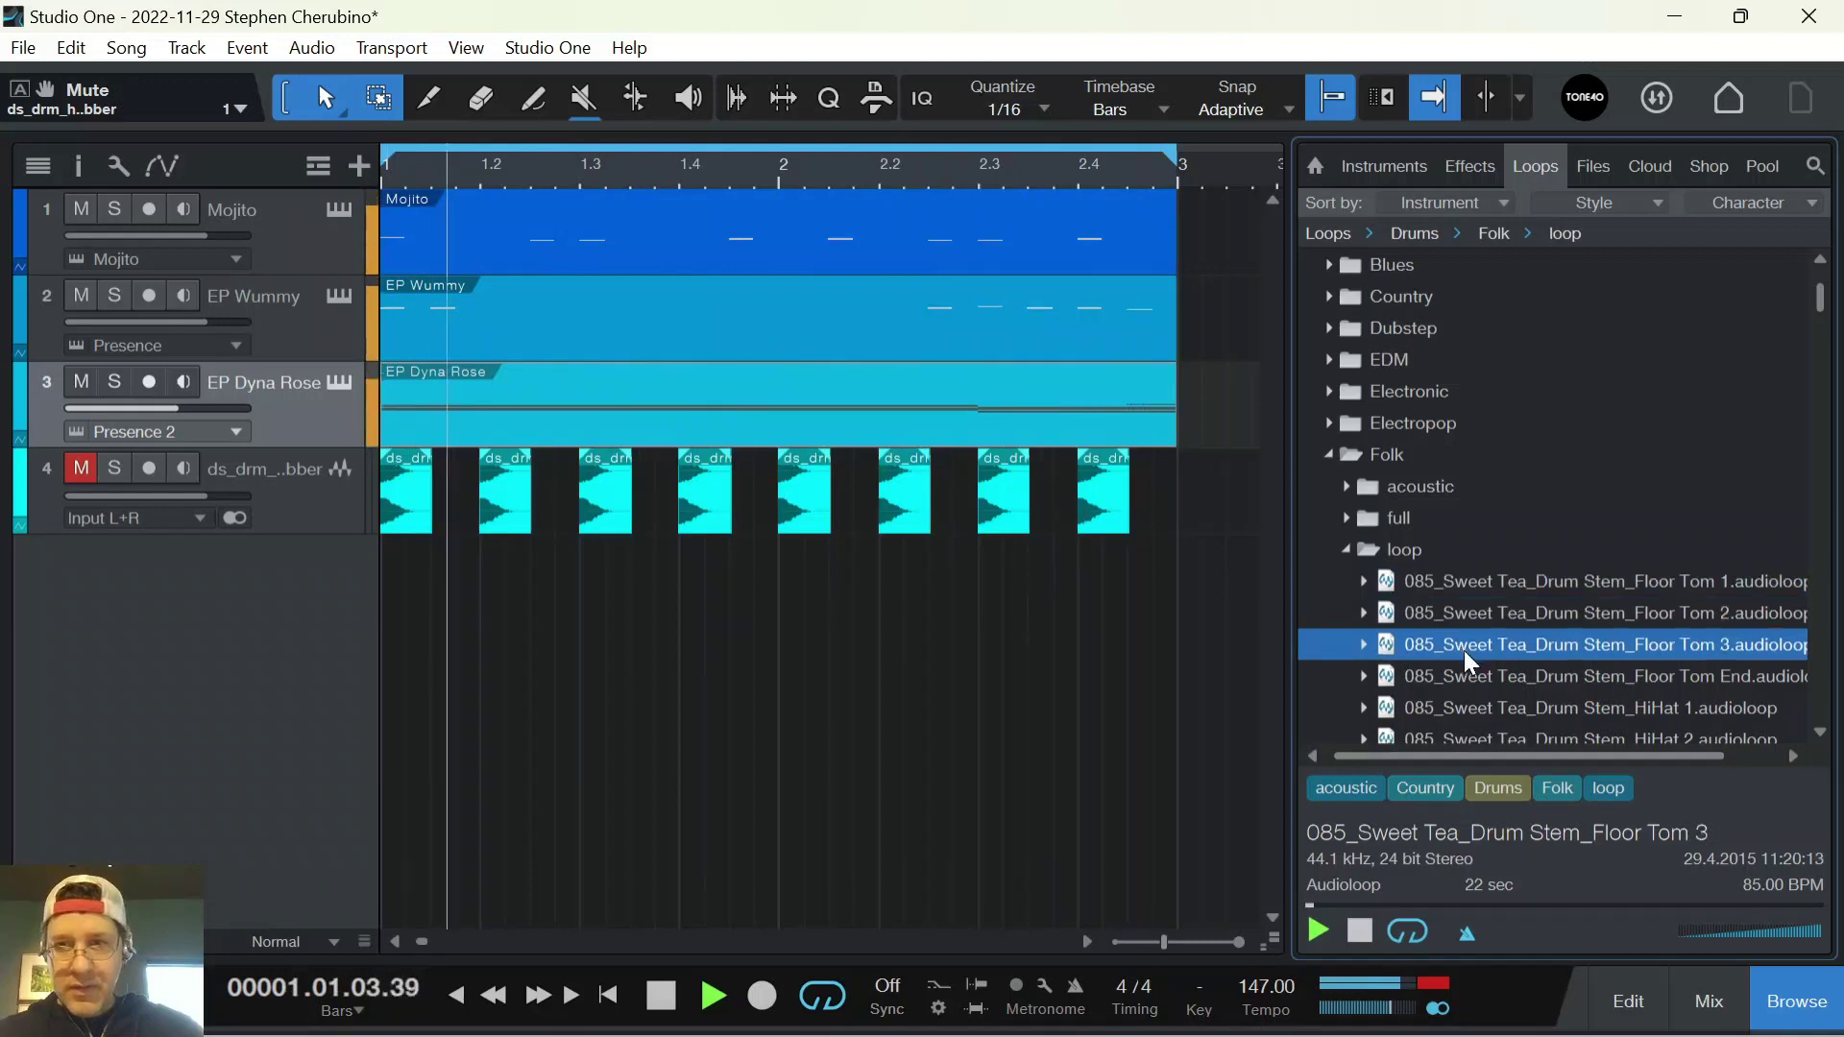
left_click(1479, 677)
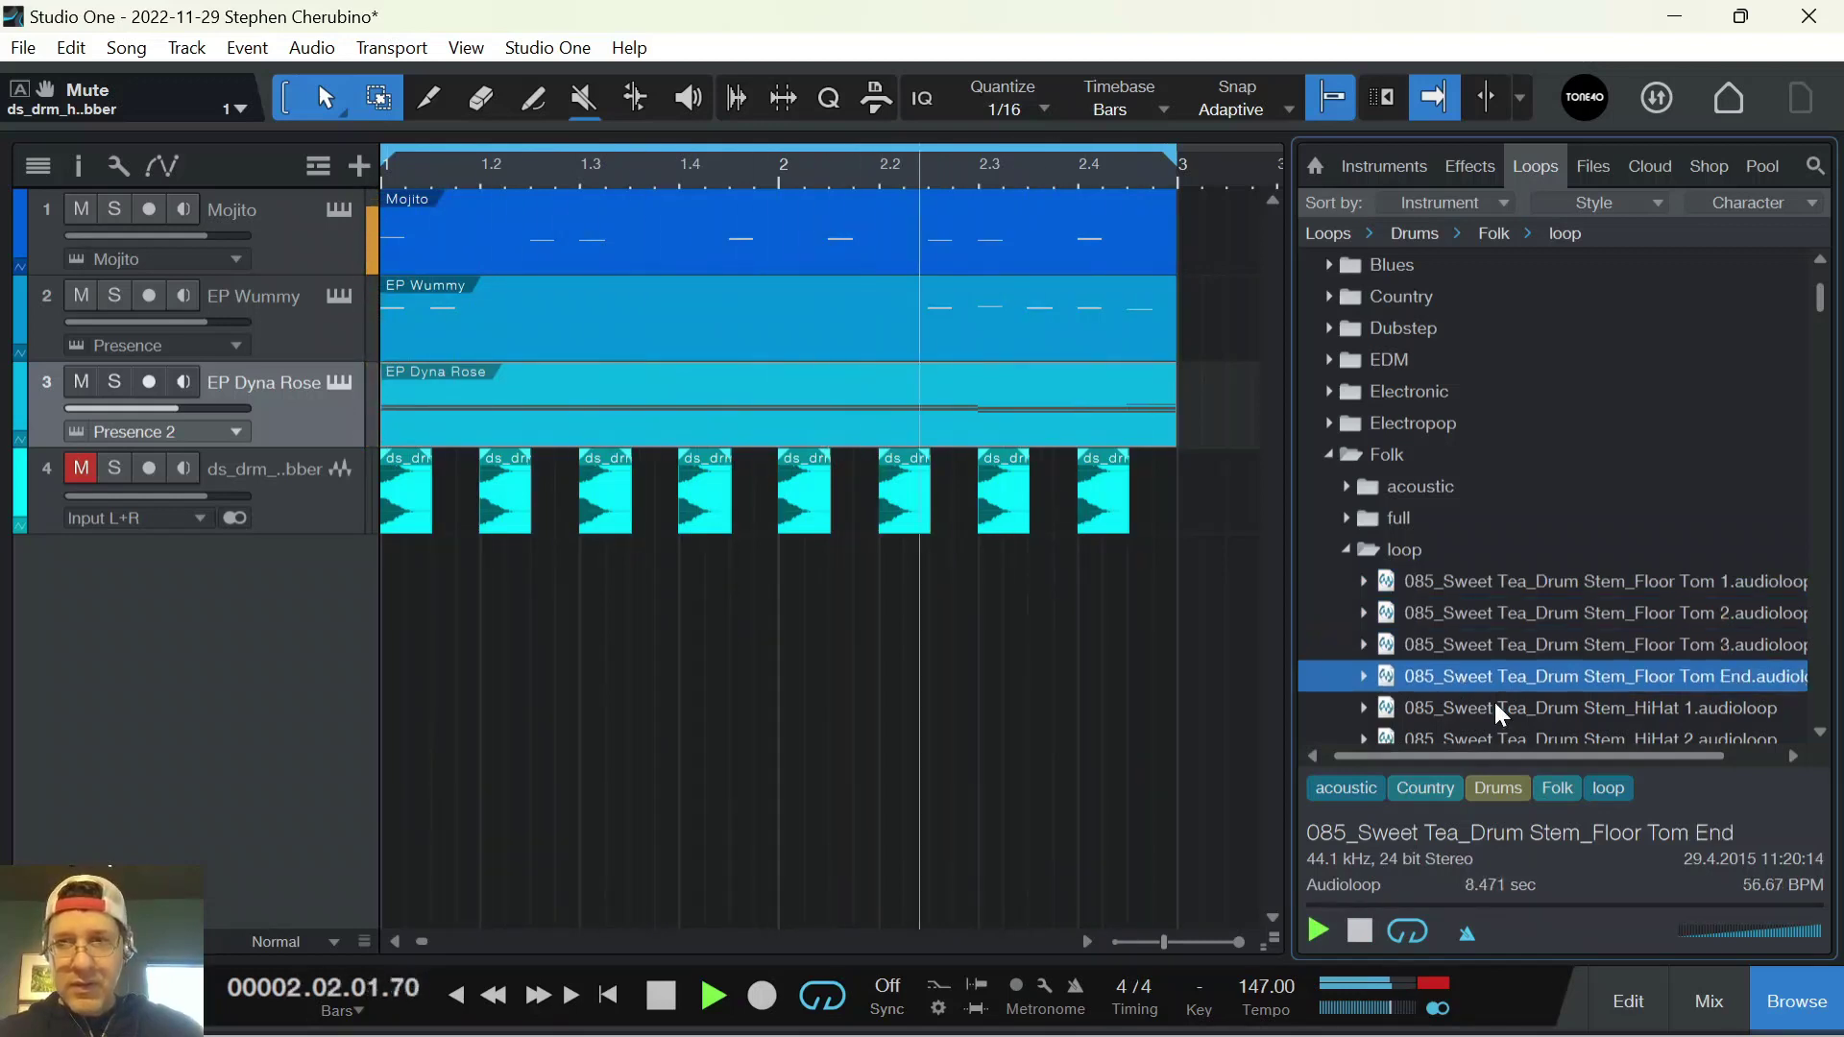
left_click(1496, 708)
scroll(1514, 662, "down", 2)
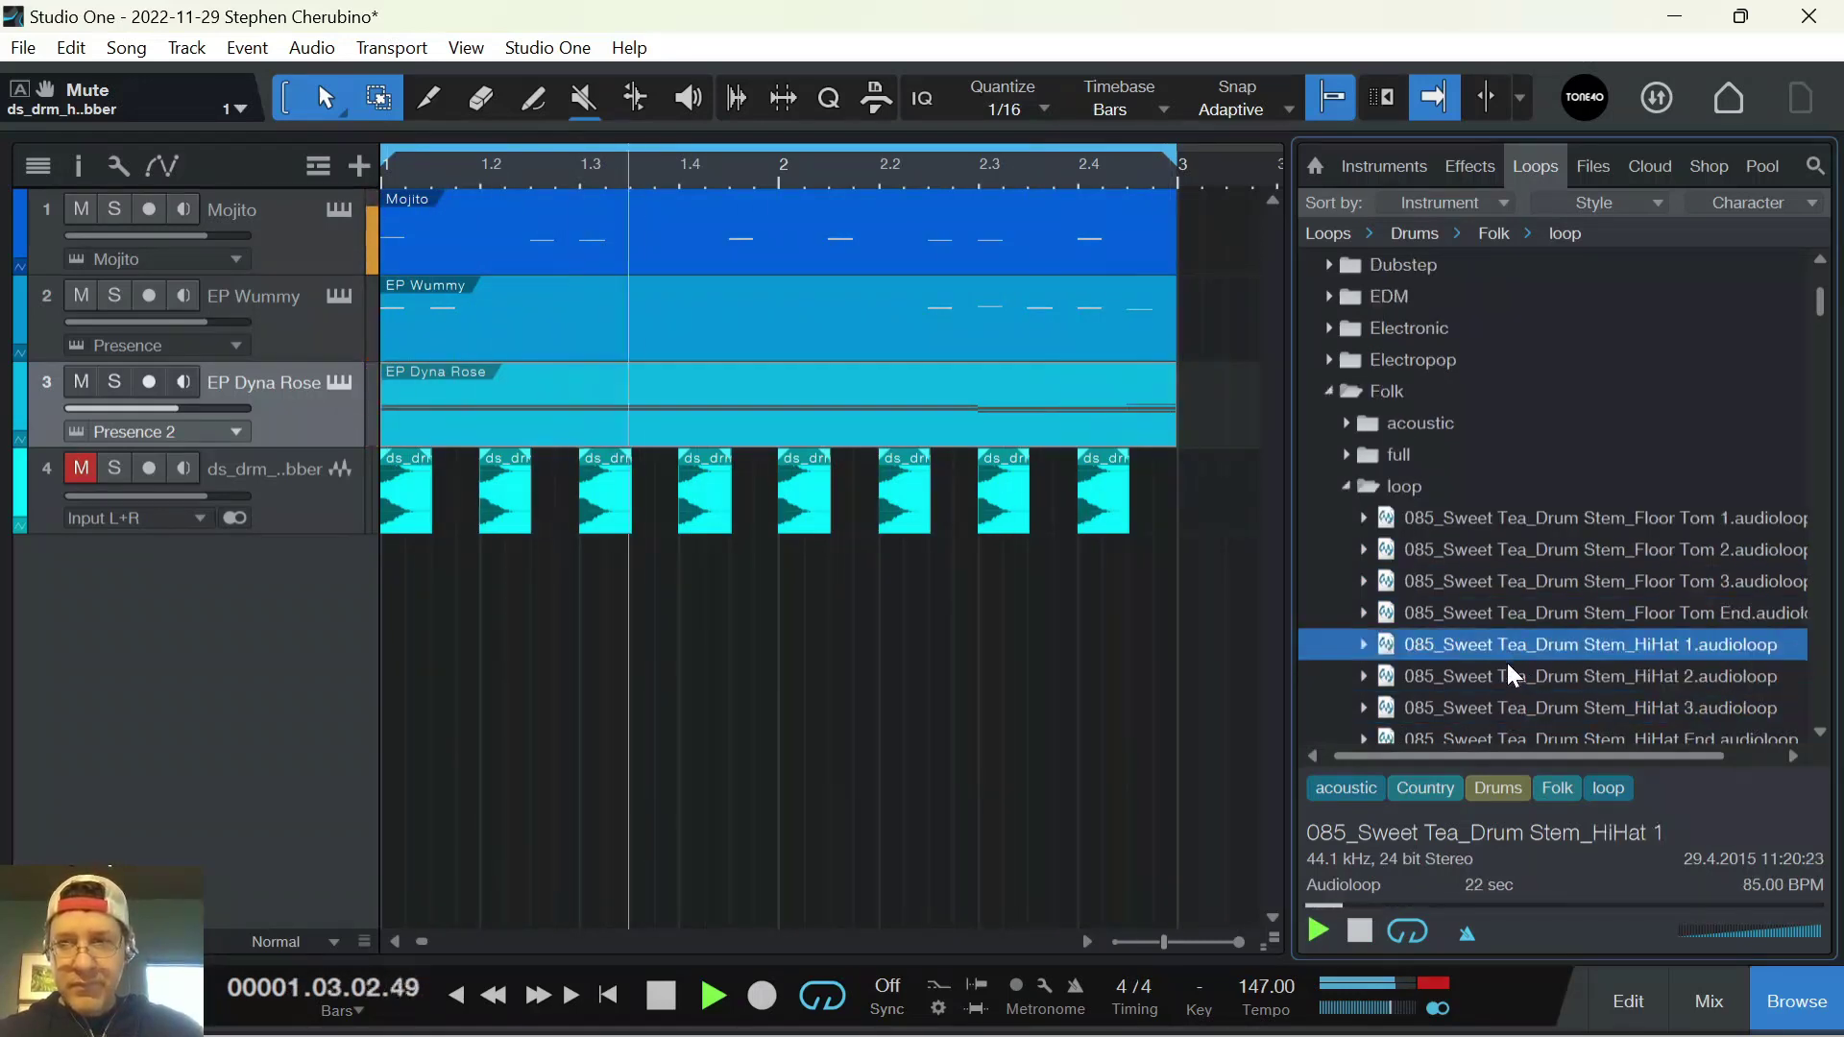
Audition the 085_Sweet Tea_Drums_Mix 1, Mix 3 and Mix End loops against the playing song
scroll(1550, 624, "down", 3)
scroll(1550, 634, "down", 6)
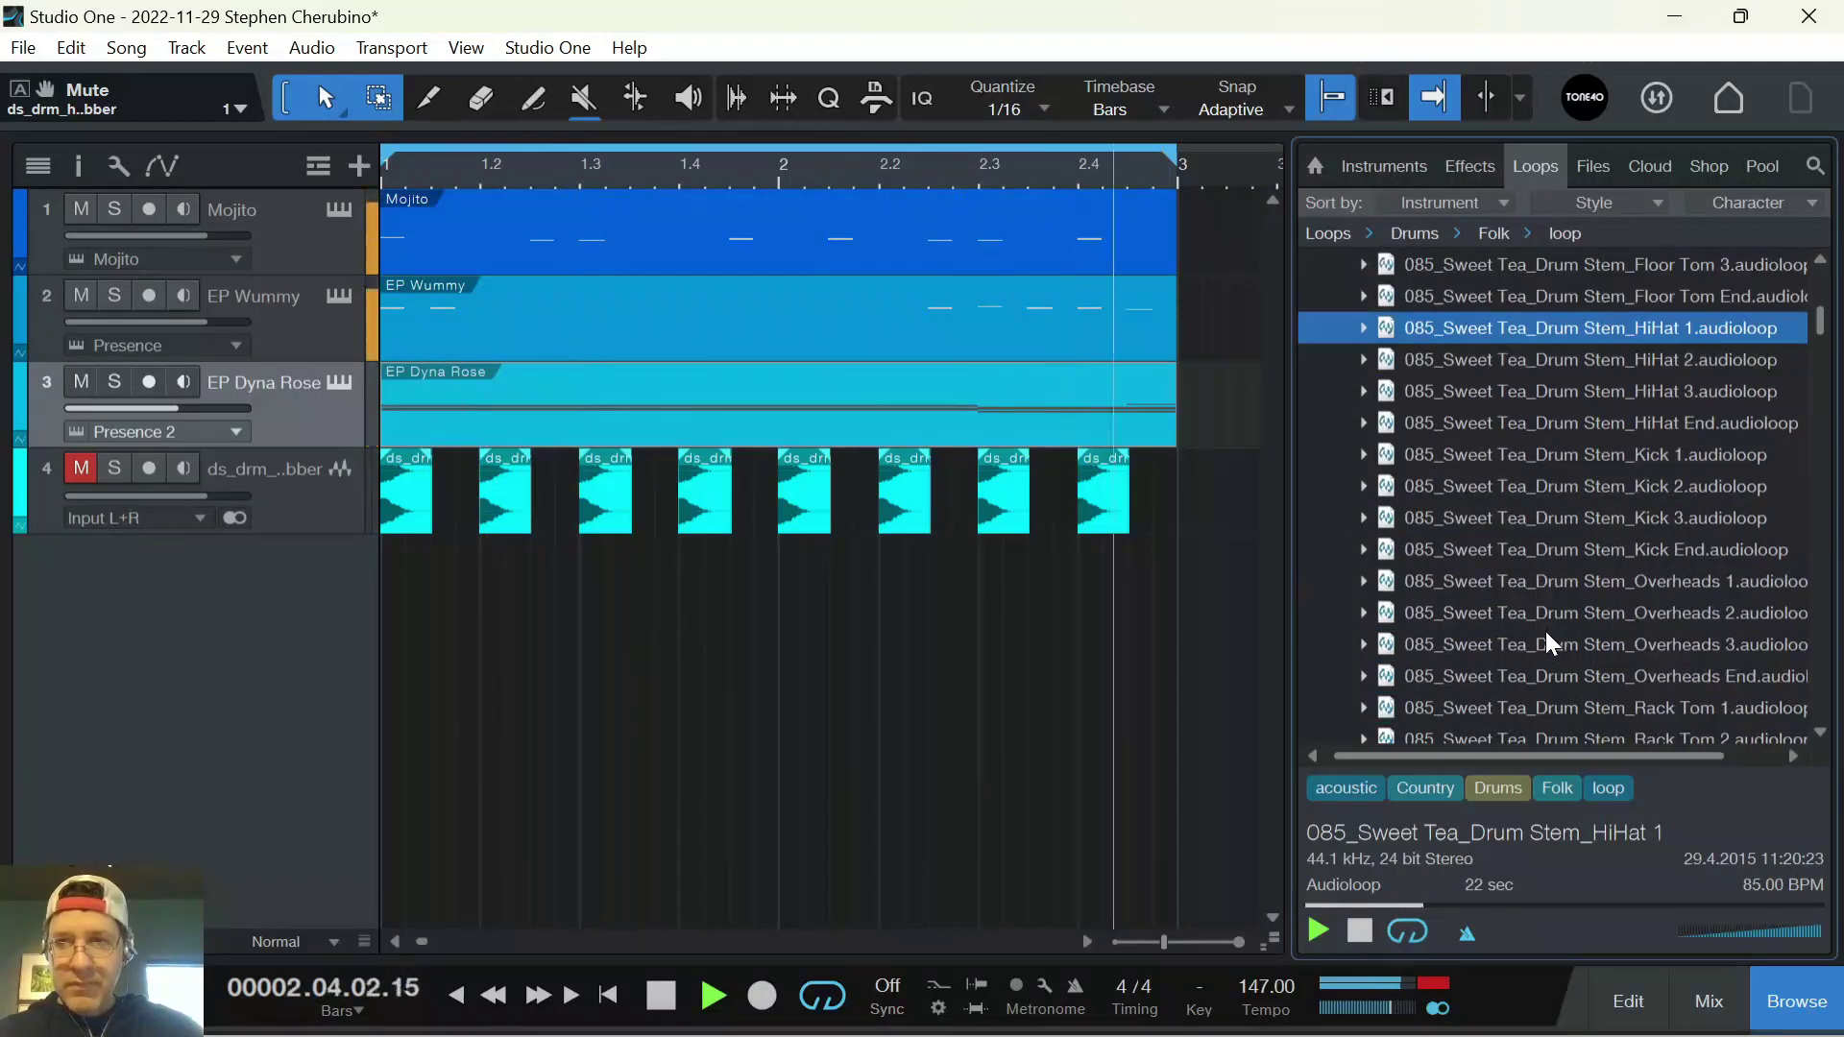
scroll(1548, 571, "down", 2)
scroll(1547, 571, "down", 3)
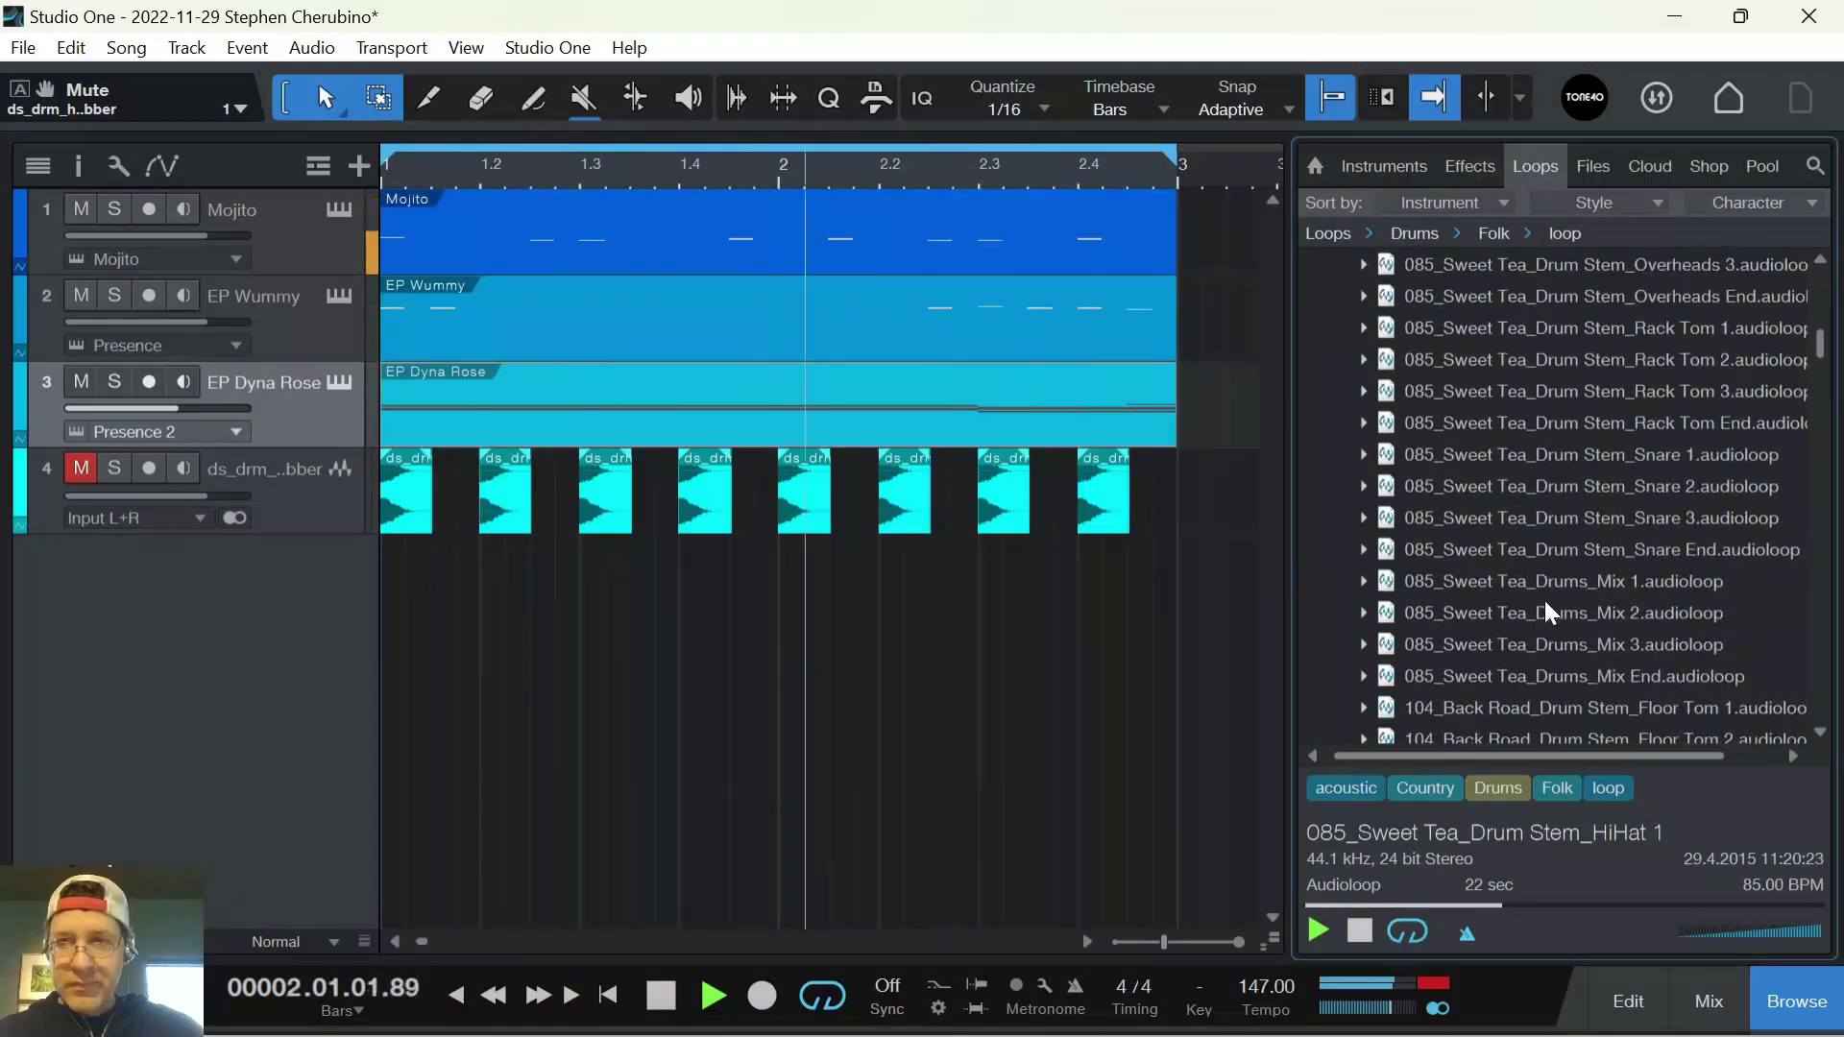
left_click(1531, 586)
left_click(1551, 645)
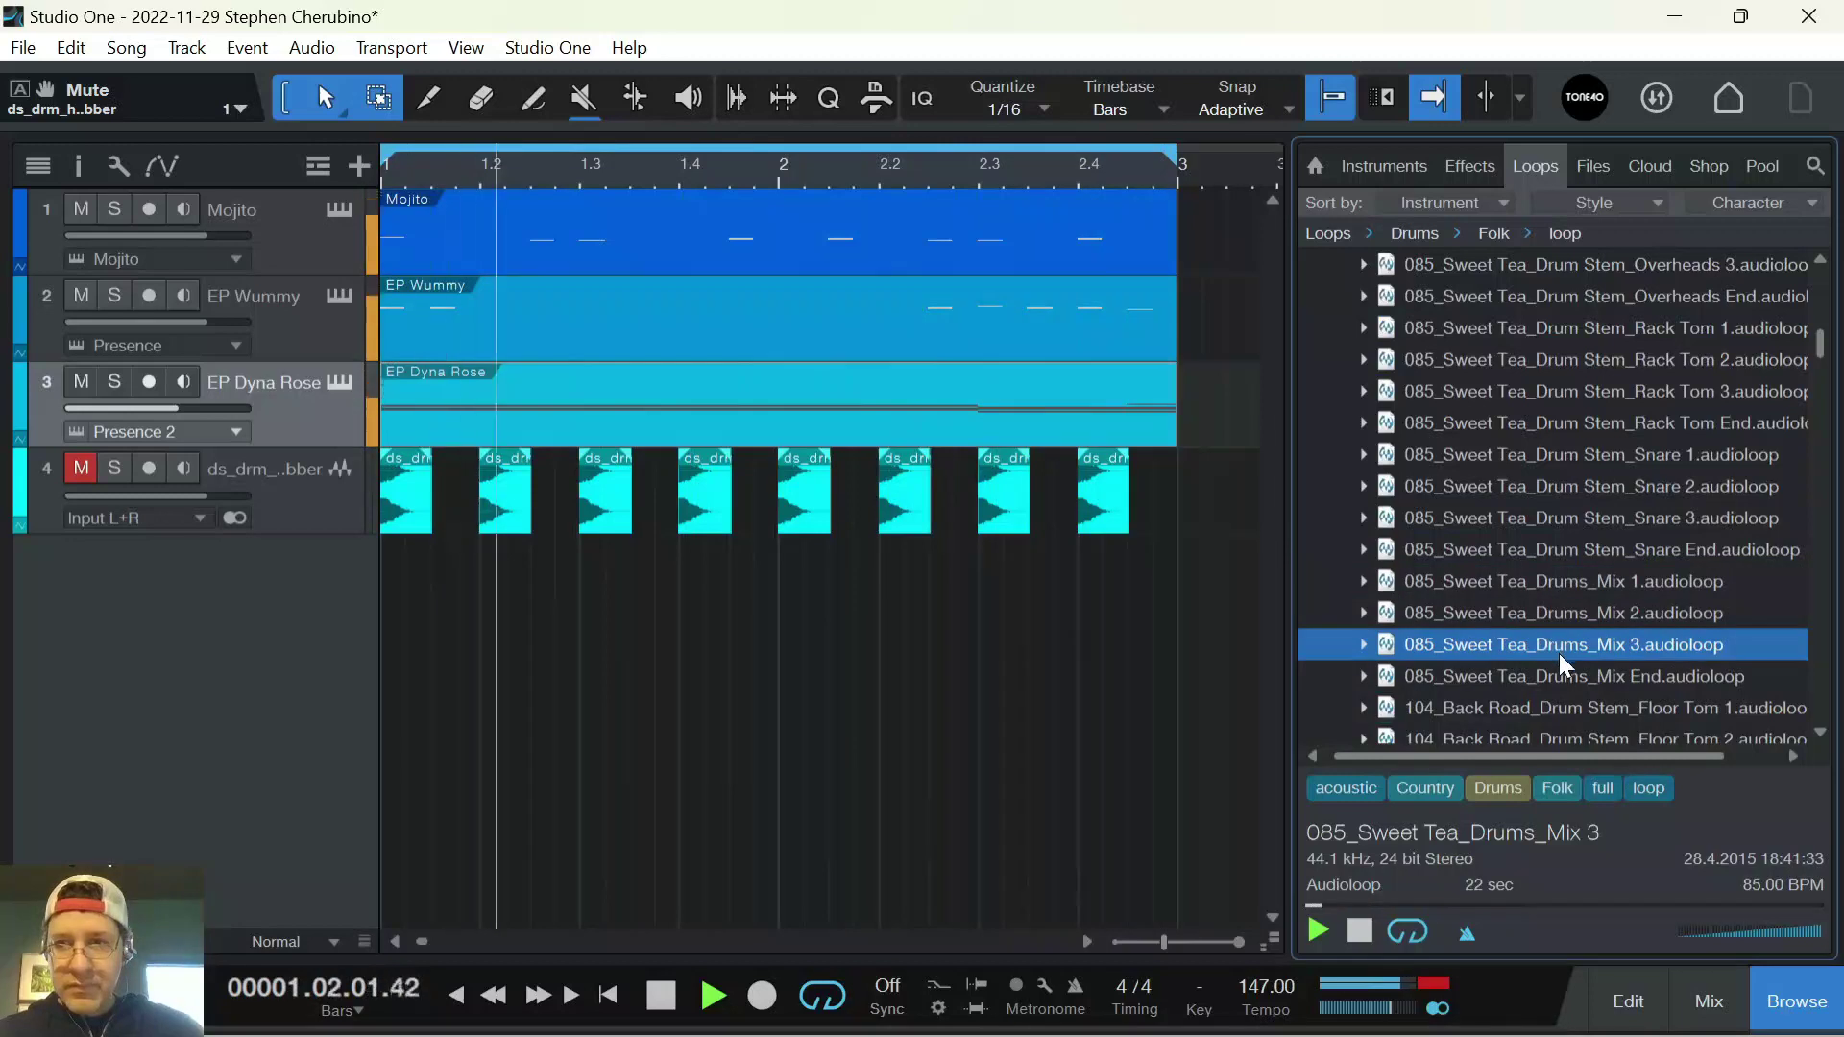
left_click(1559, 676)
scroll(1481, 510, "up", 8)
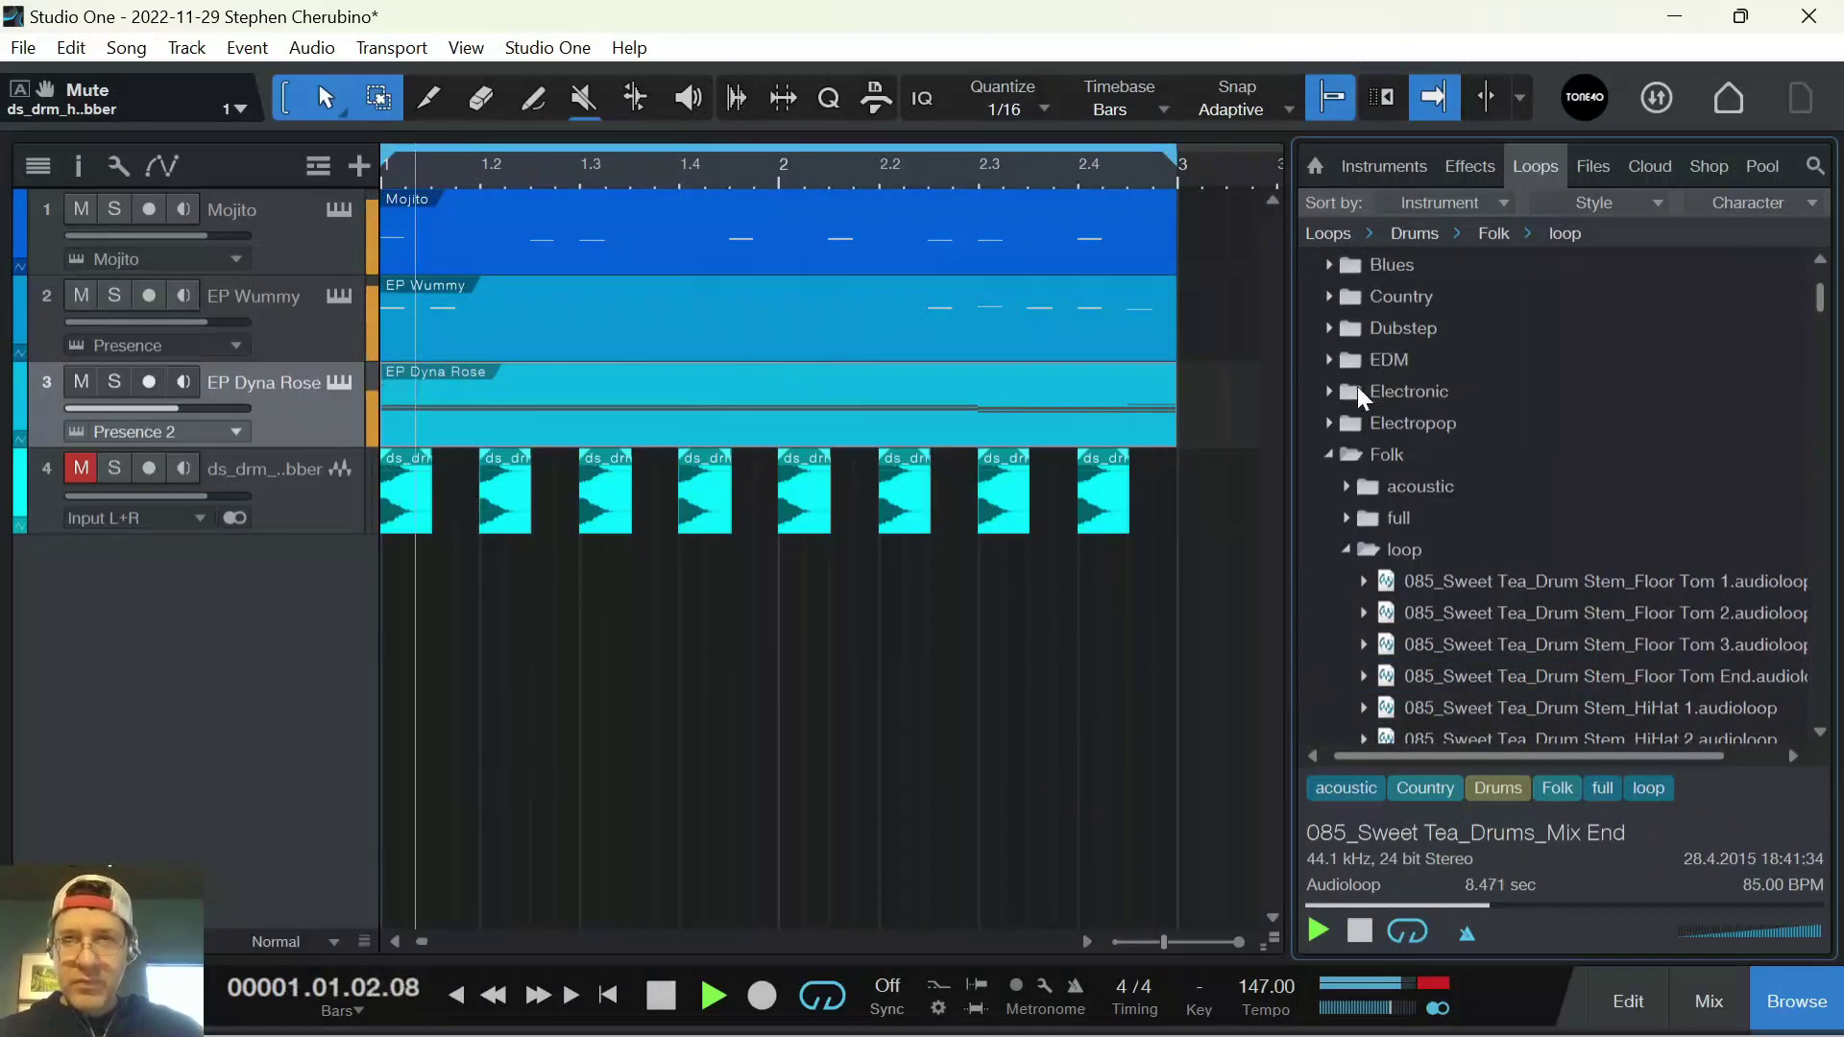
Close the Folk folder, open HipHop full, and audition the Ancient One, Back At It, Chill For Dayz and Grindin drum loops
left_click(1331, 454)
left_click(1333, 520)
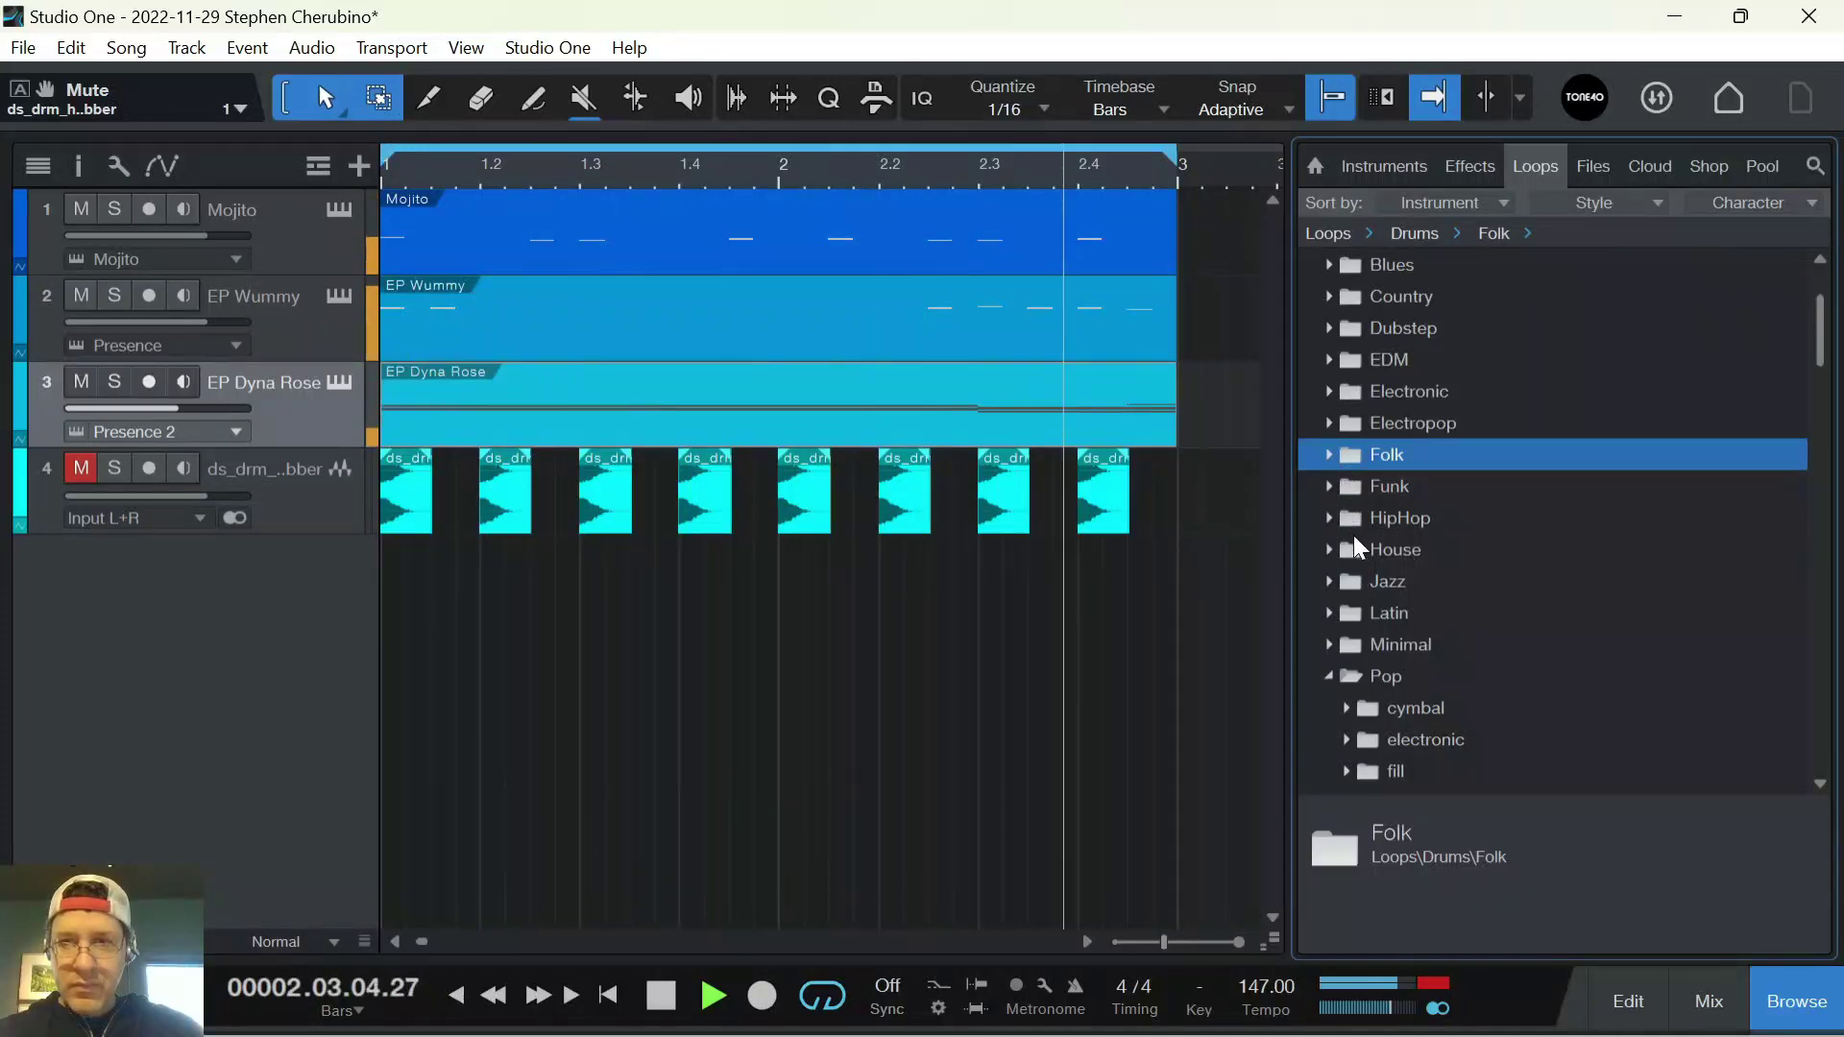
left_click(1400, 741)
left_click(1439, 643)
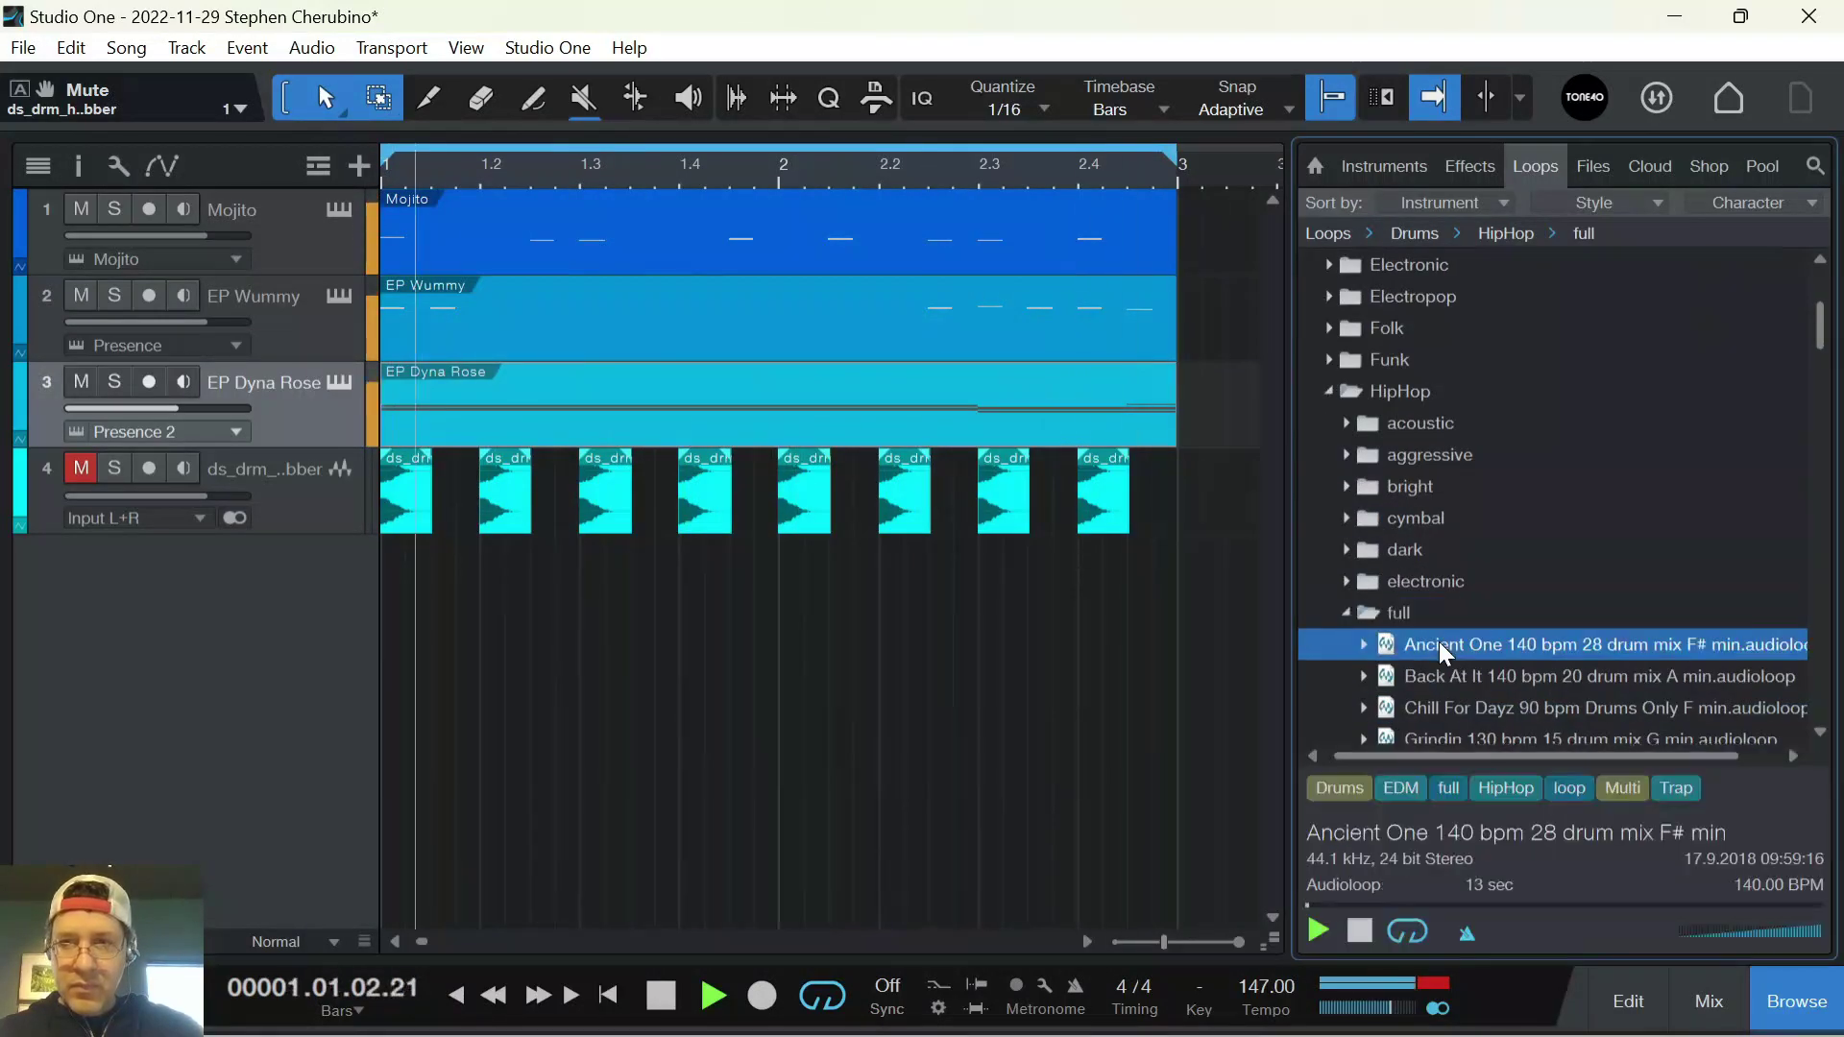
left_click(1495, 676)
scroll(1493, 663, "down", 1)
left_click(1491, 642)
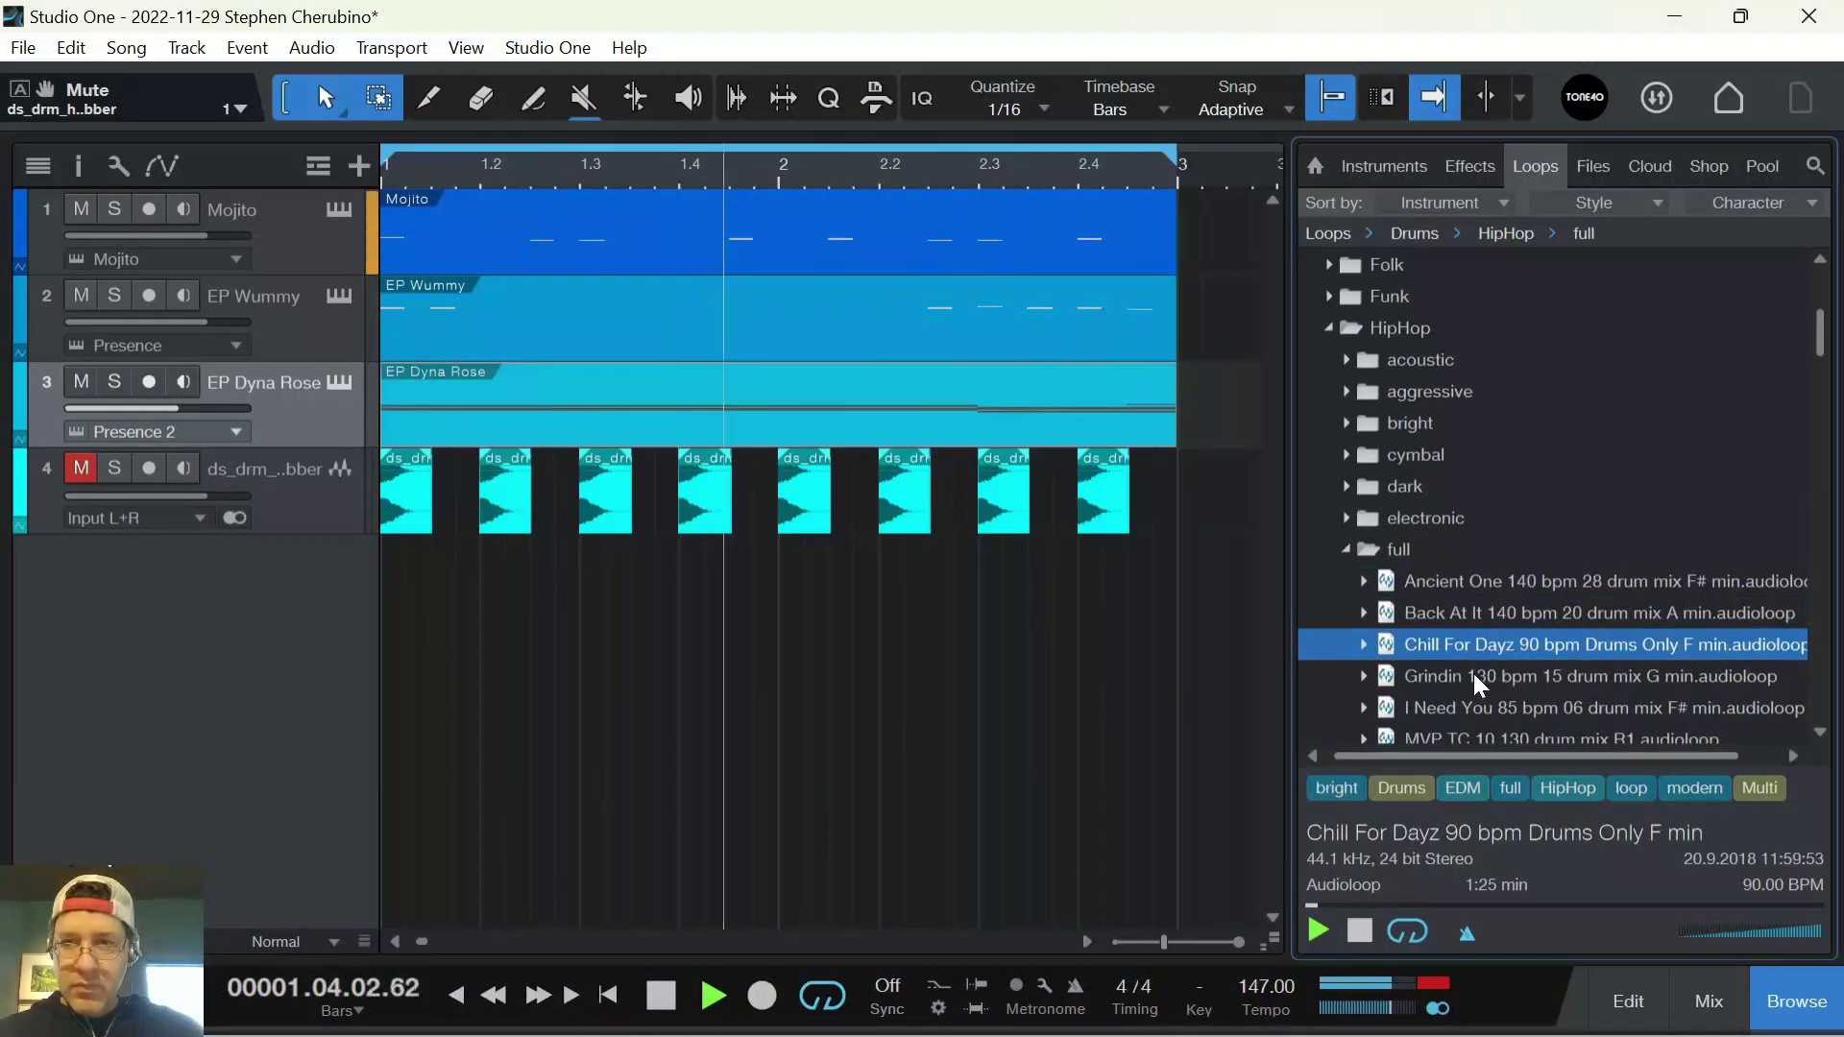
left_click(1479, 674)
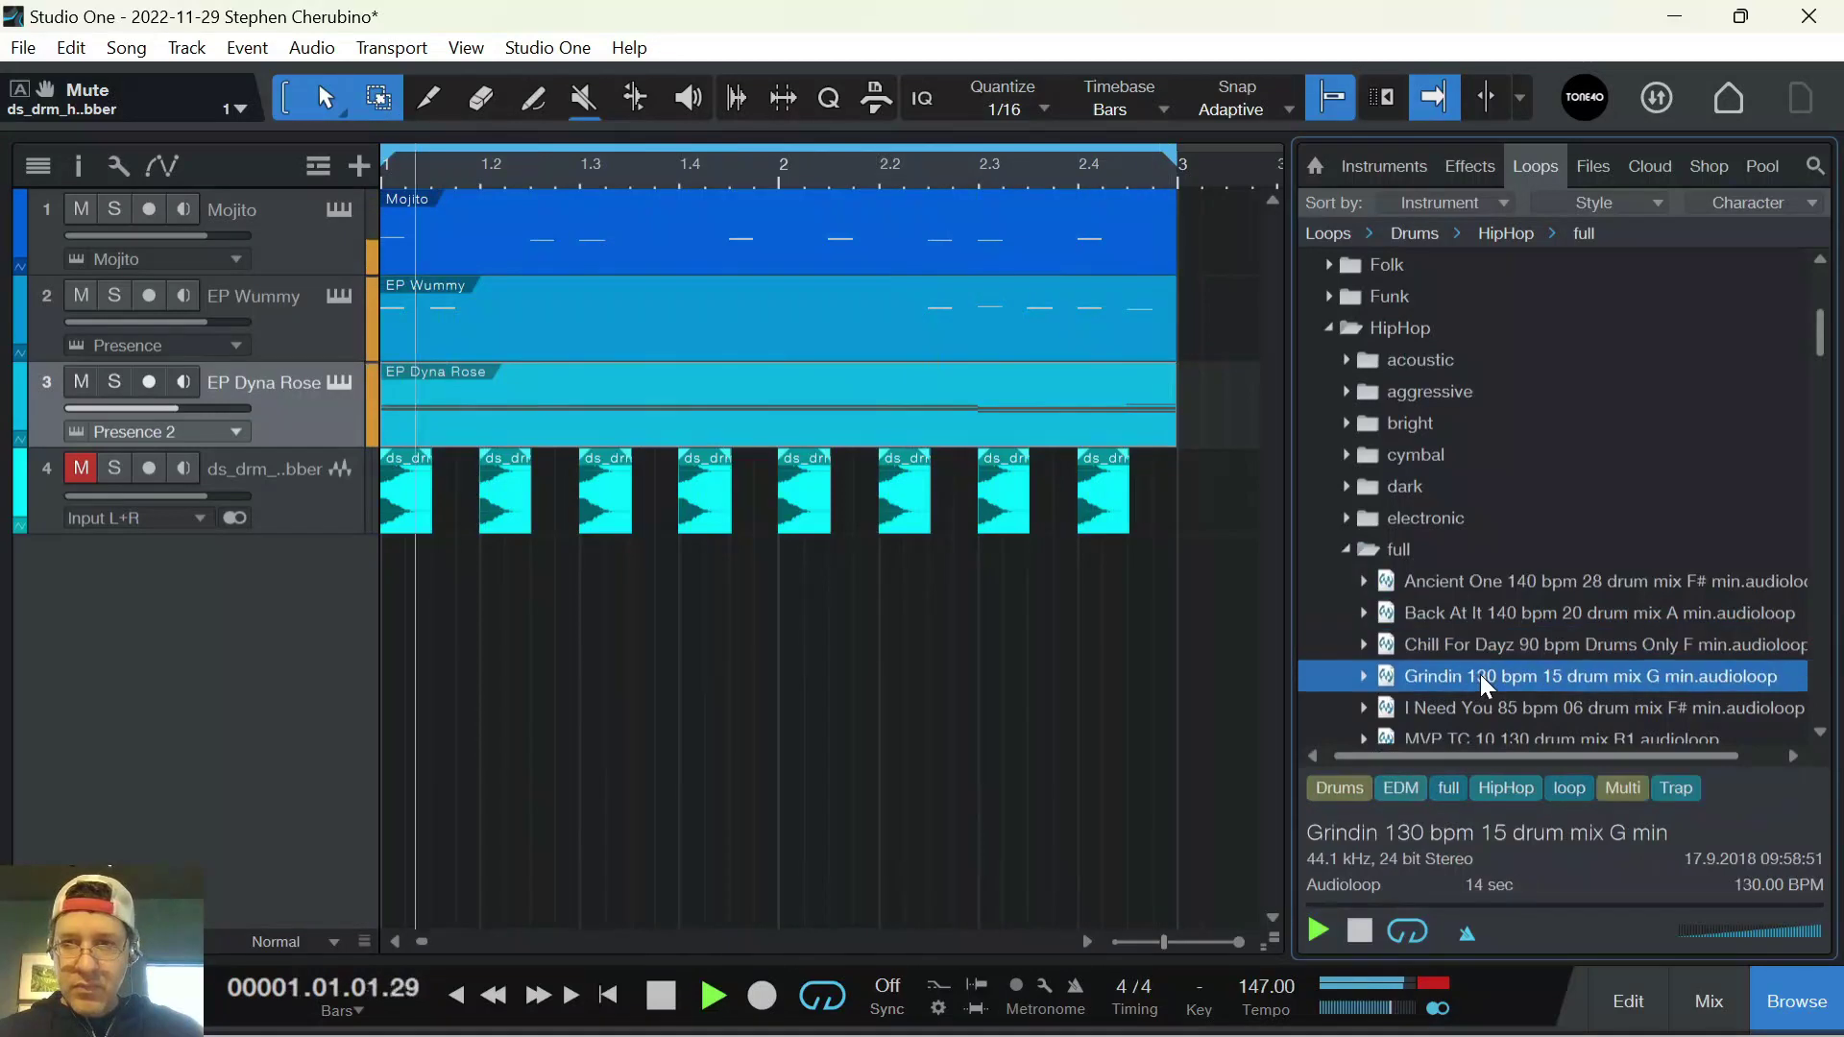
Close the HipHop folder, stop the song, open the Latin loop folder and preview 06 Drum Loop 1
left_click(1347, 548)
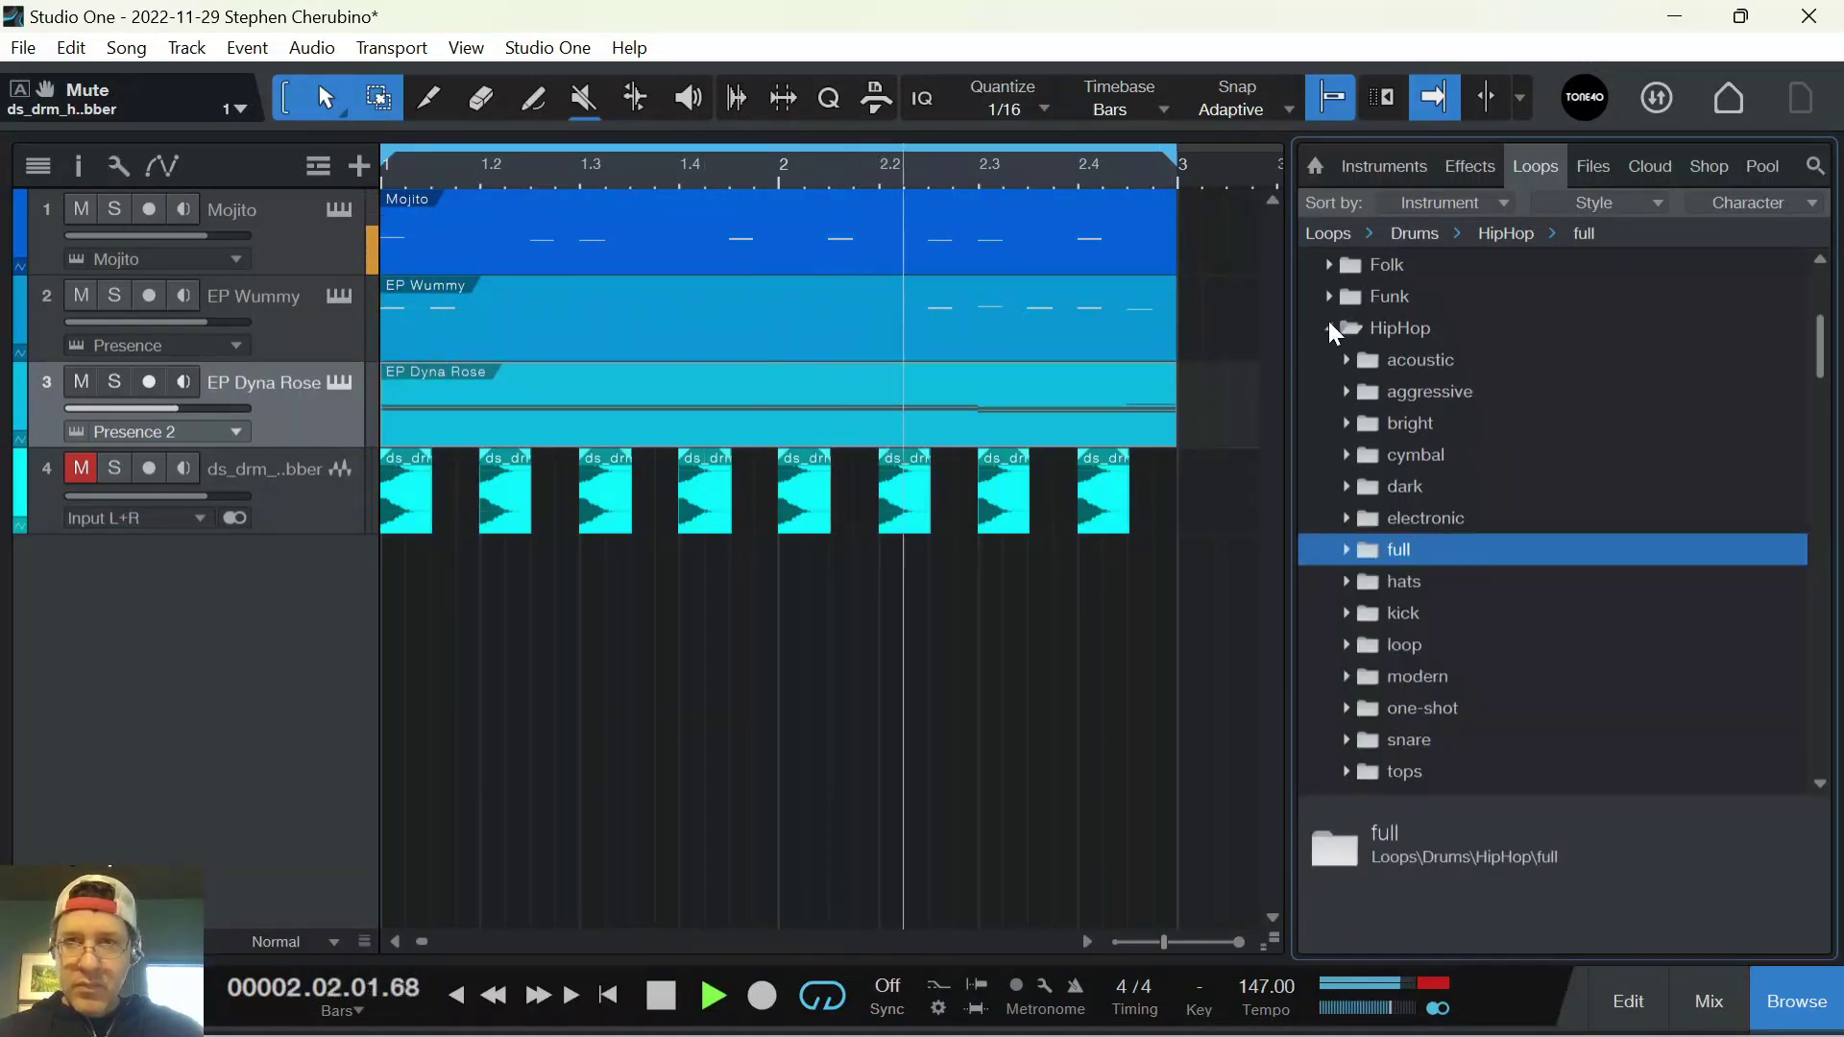
left_click(1341, 335)
left_click(1329, 330)
key("space")
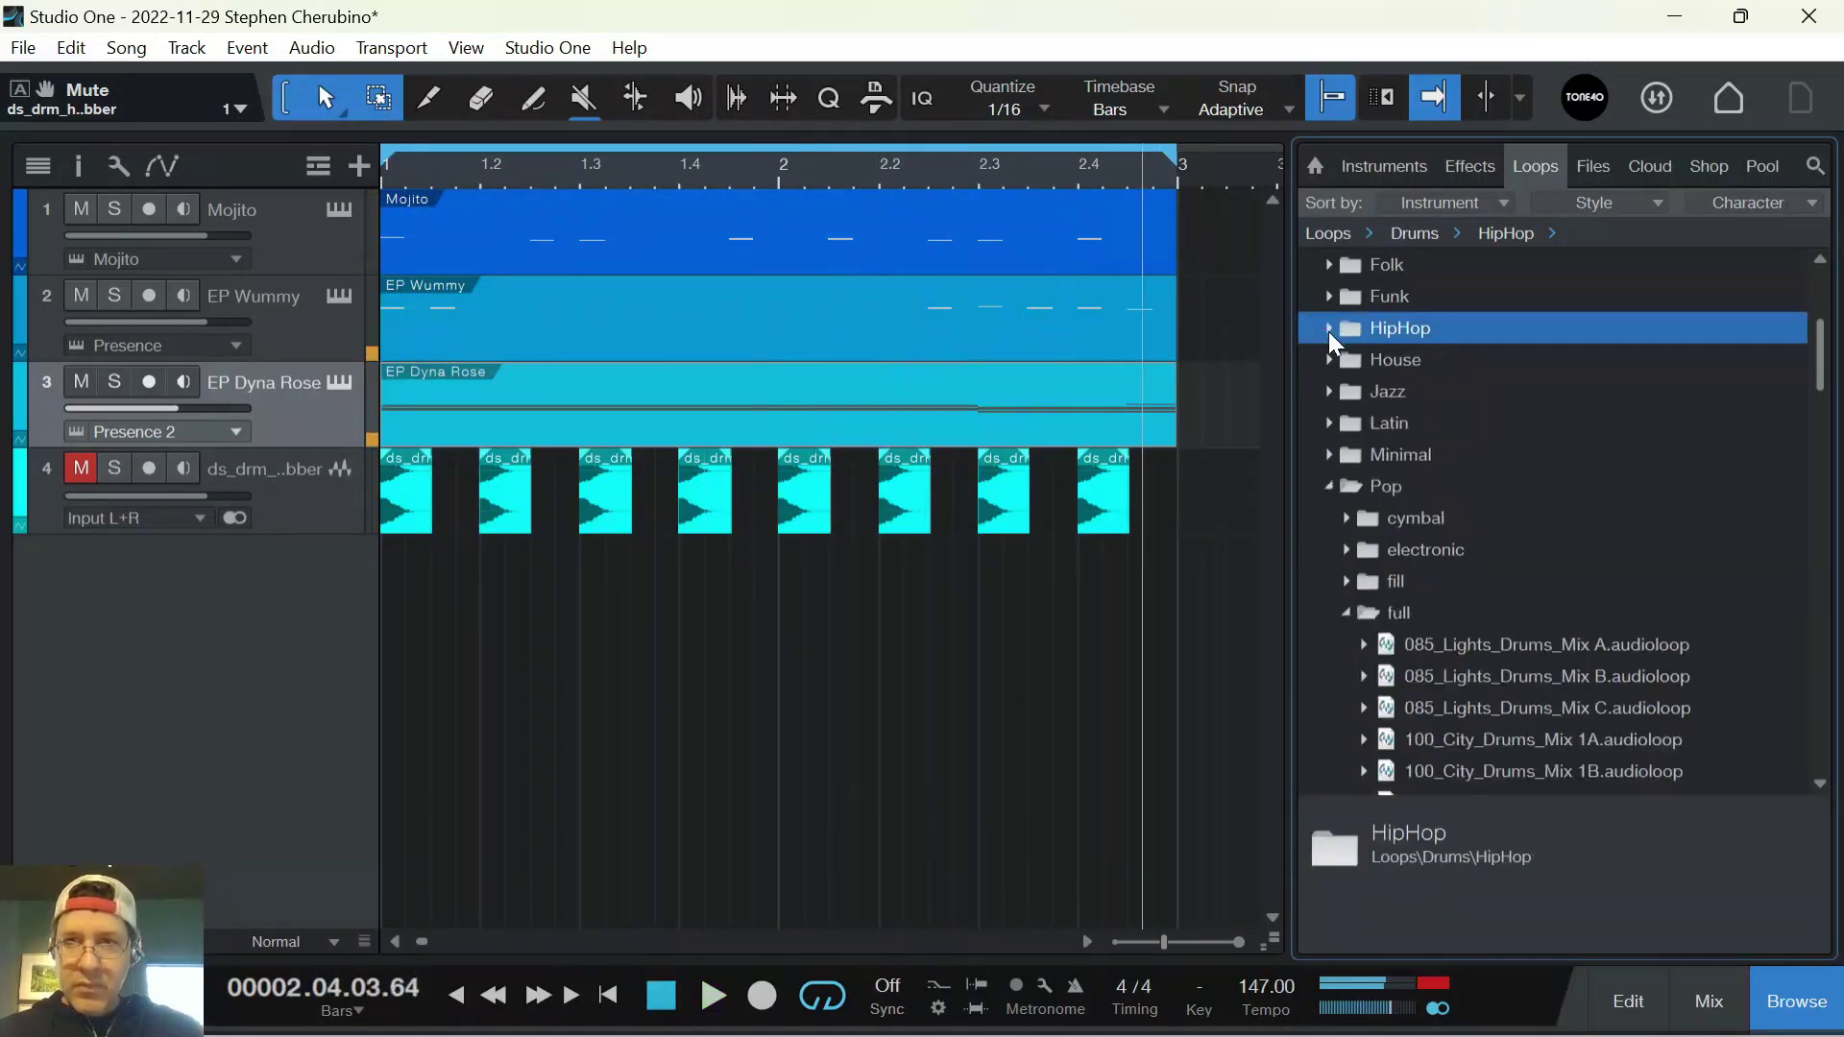
left_click(1331, 423)
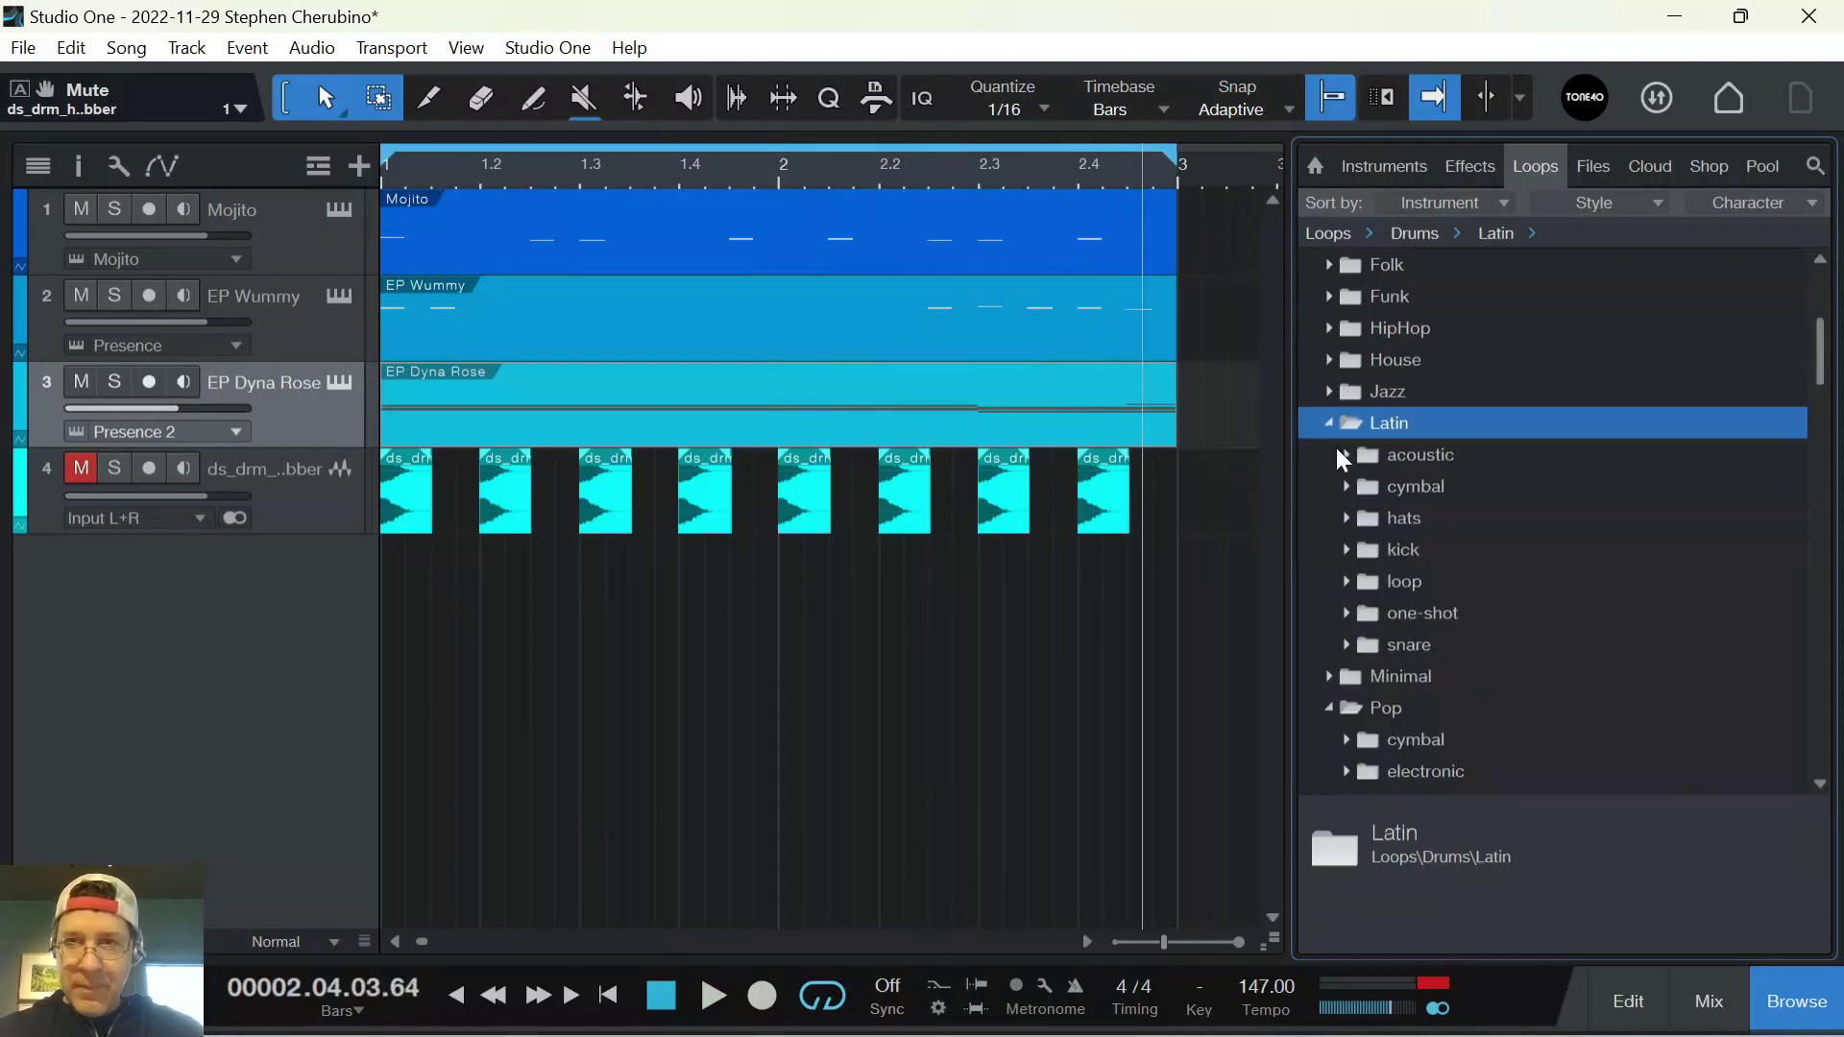
double_click(1389, 580)
left_click(1441, 642)
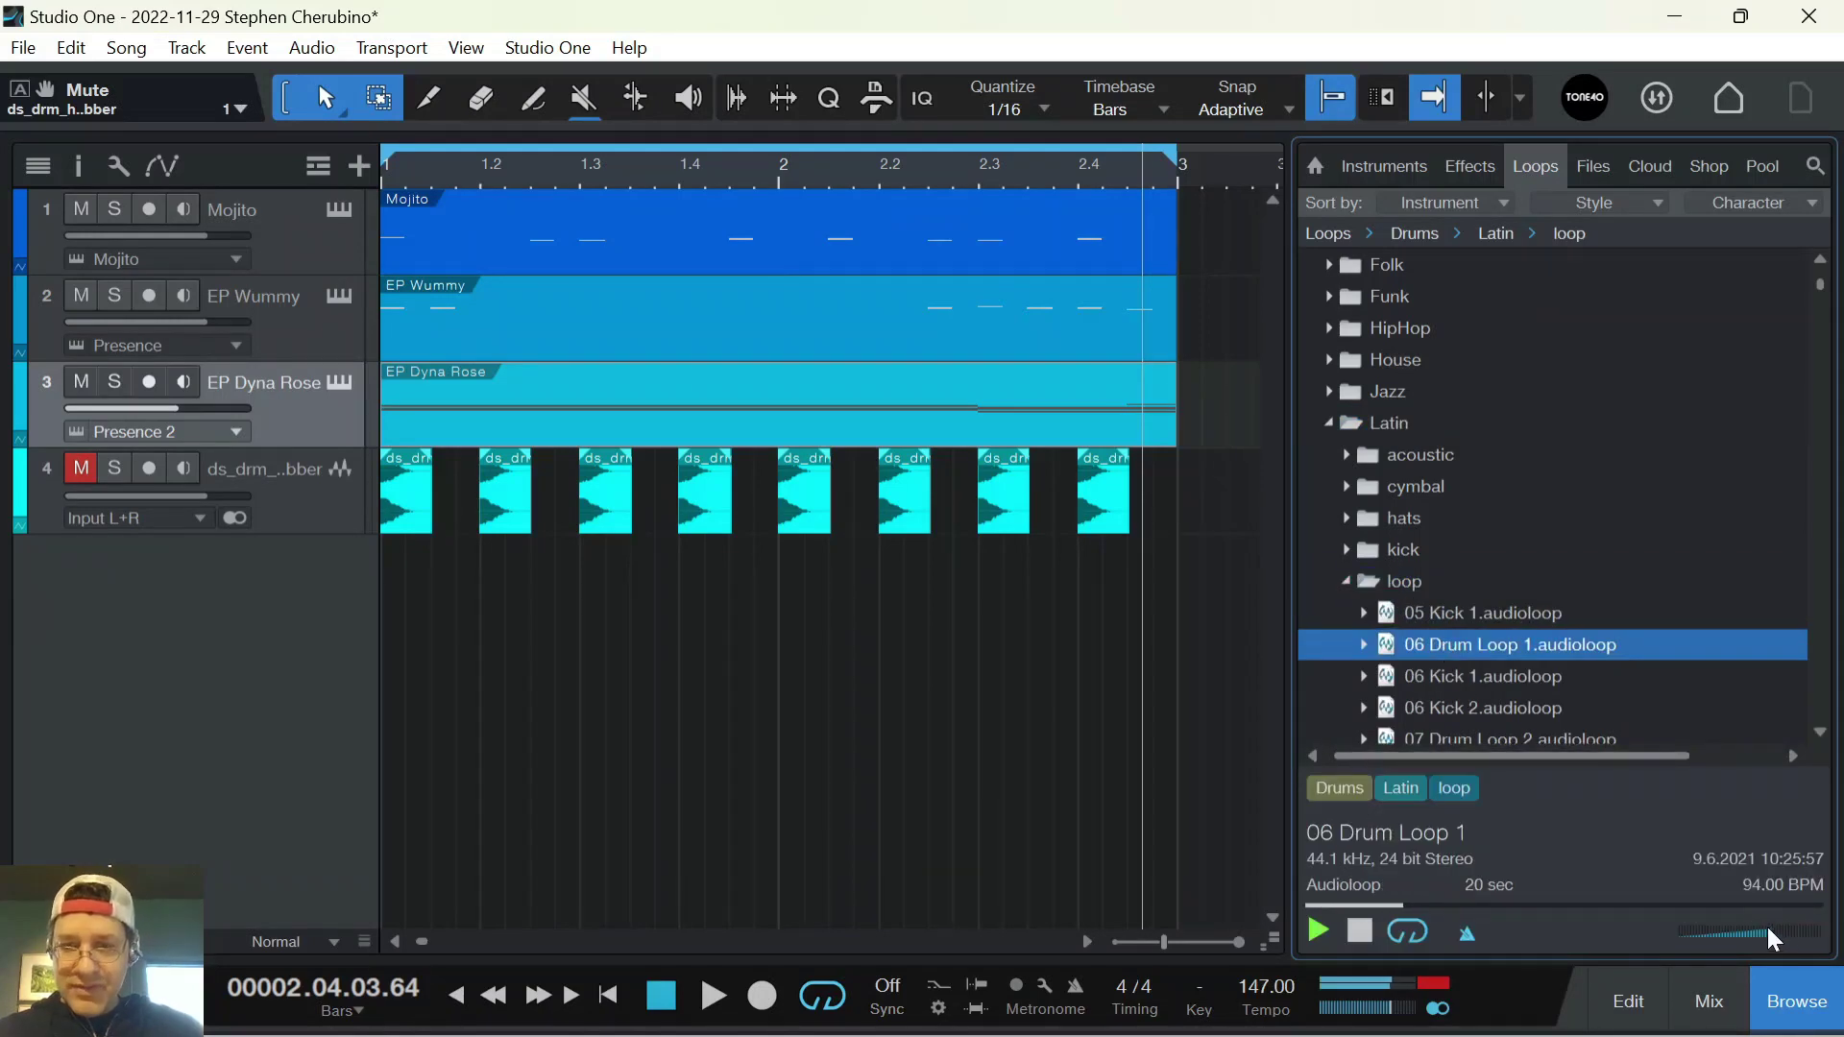
left_click(1320, 932)
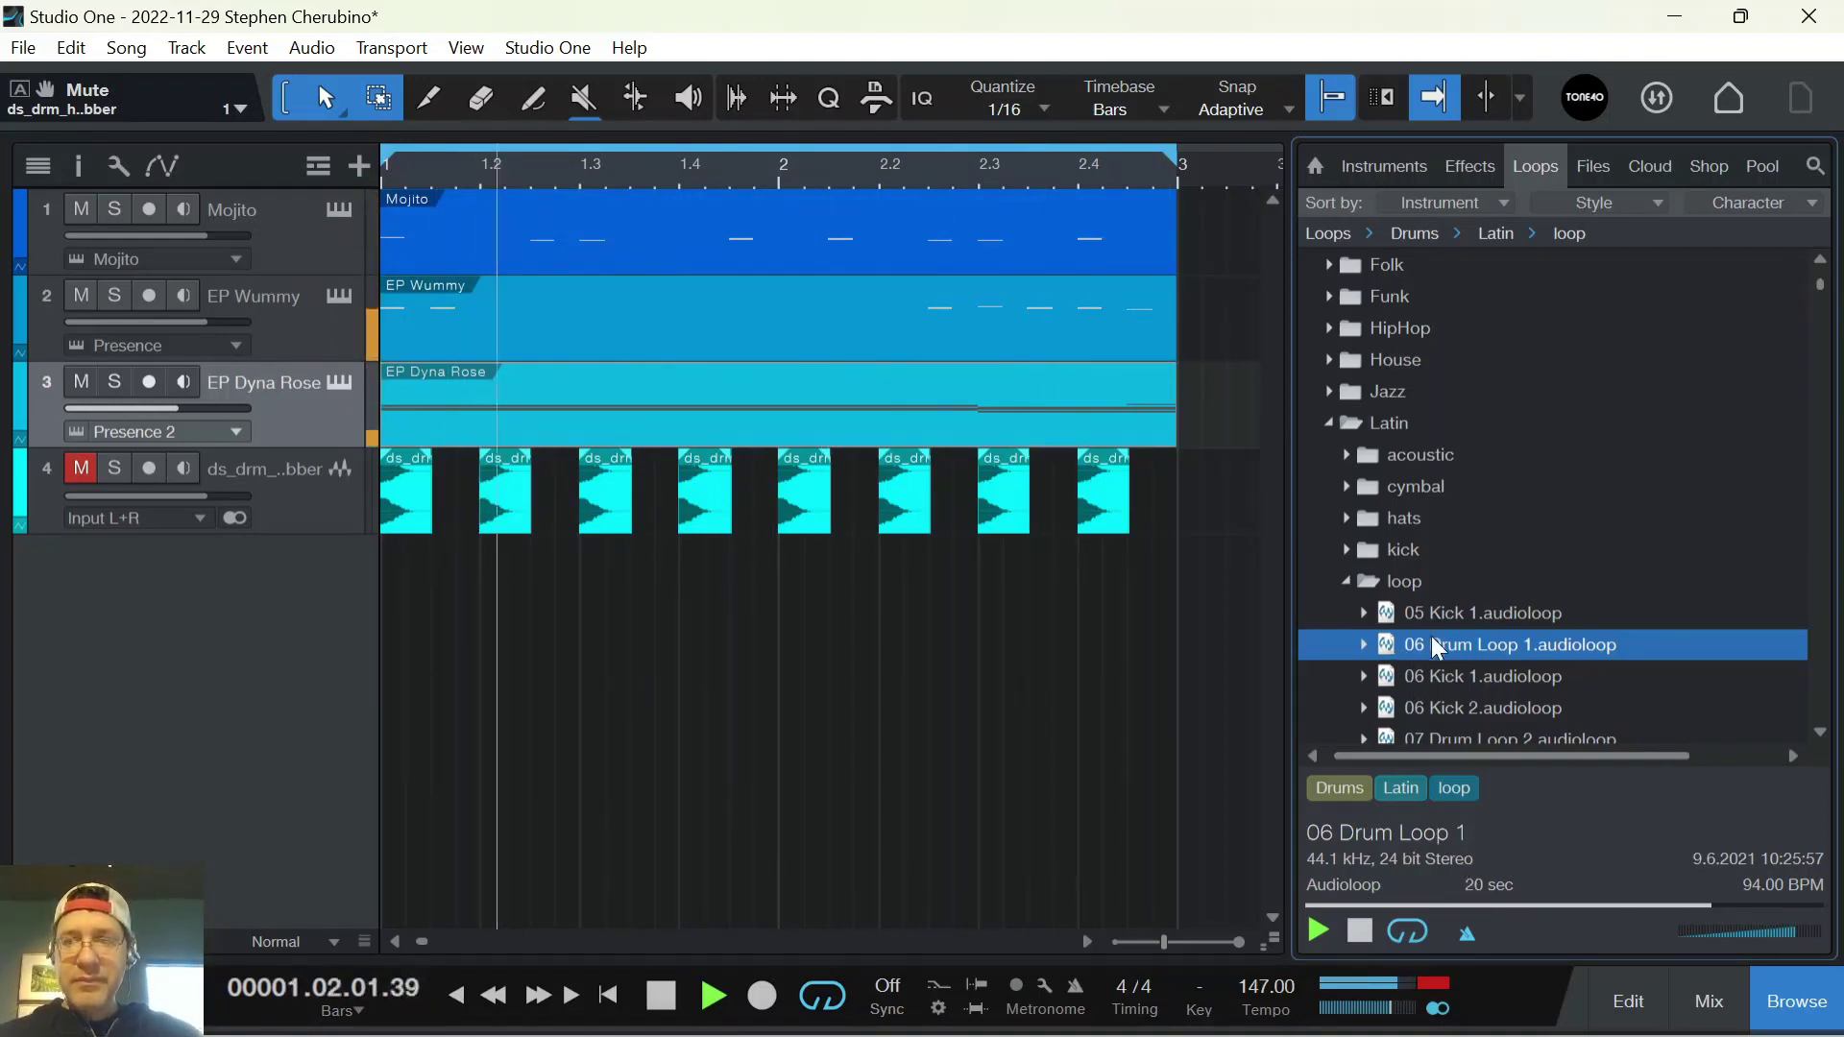
Audition 07 Drum Loop 2 and both 07 Drum Loop files against the playing song
scroll(1432, 631, "down", 1)
left_click(1429, 708)
scroll(1452, 647, "down", 2)
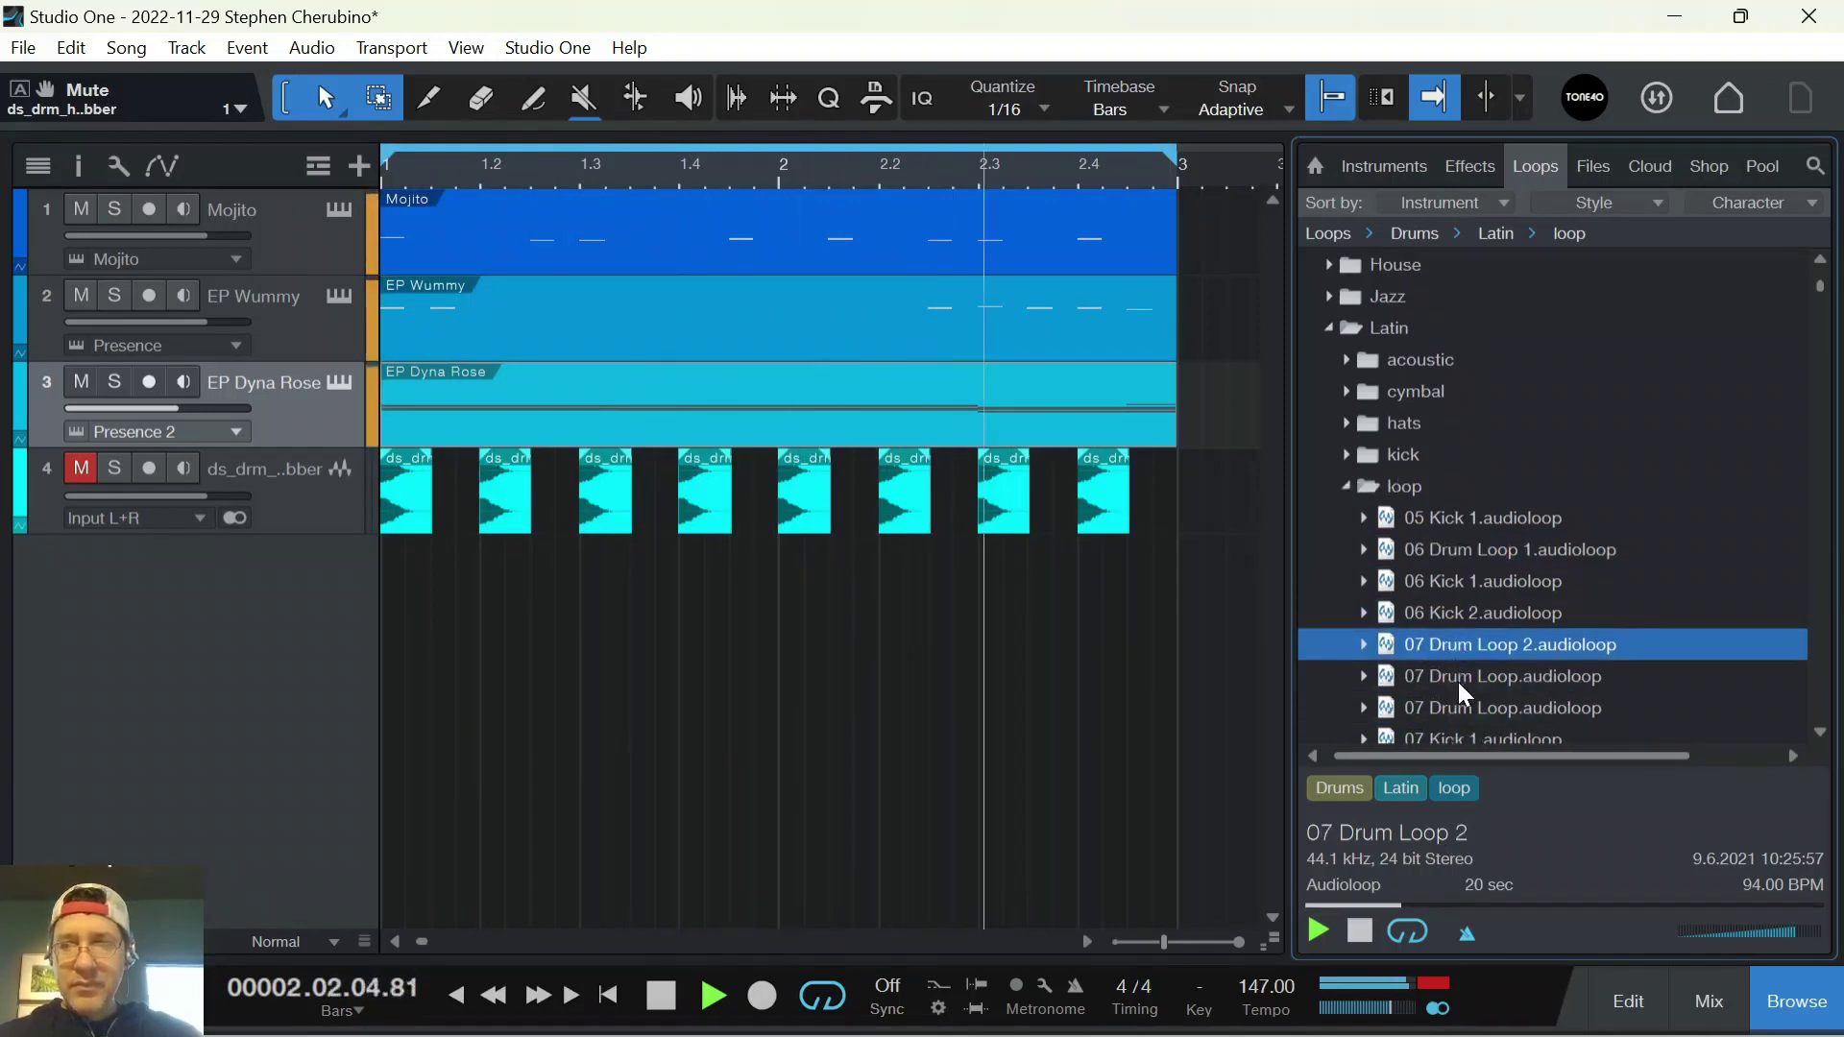
left_click(1456, 678)
scroll(1465, 667, "down", 2)
left_click(1454, 646)
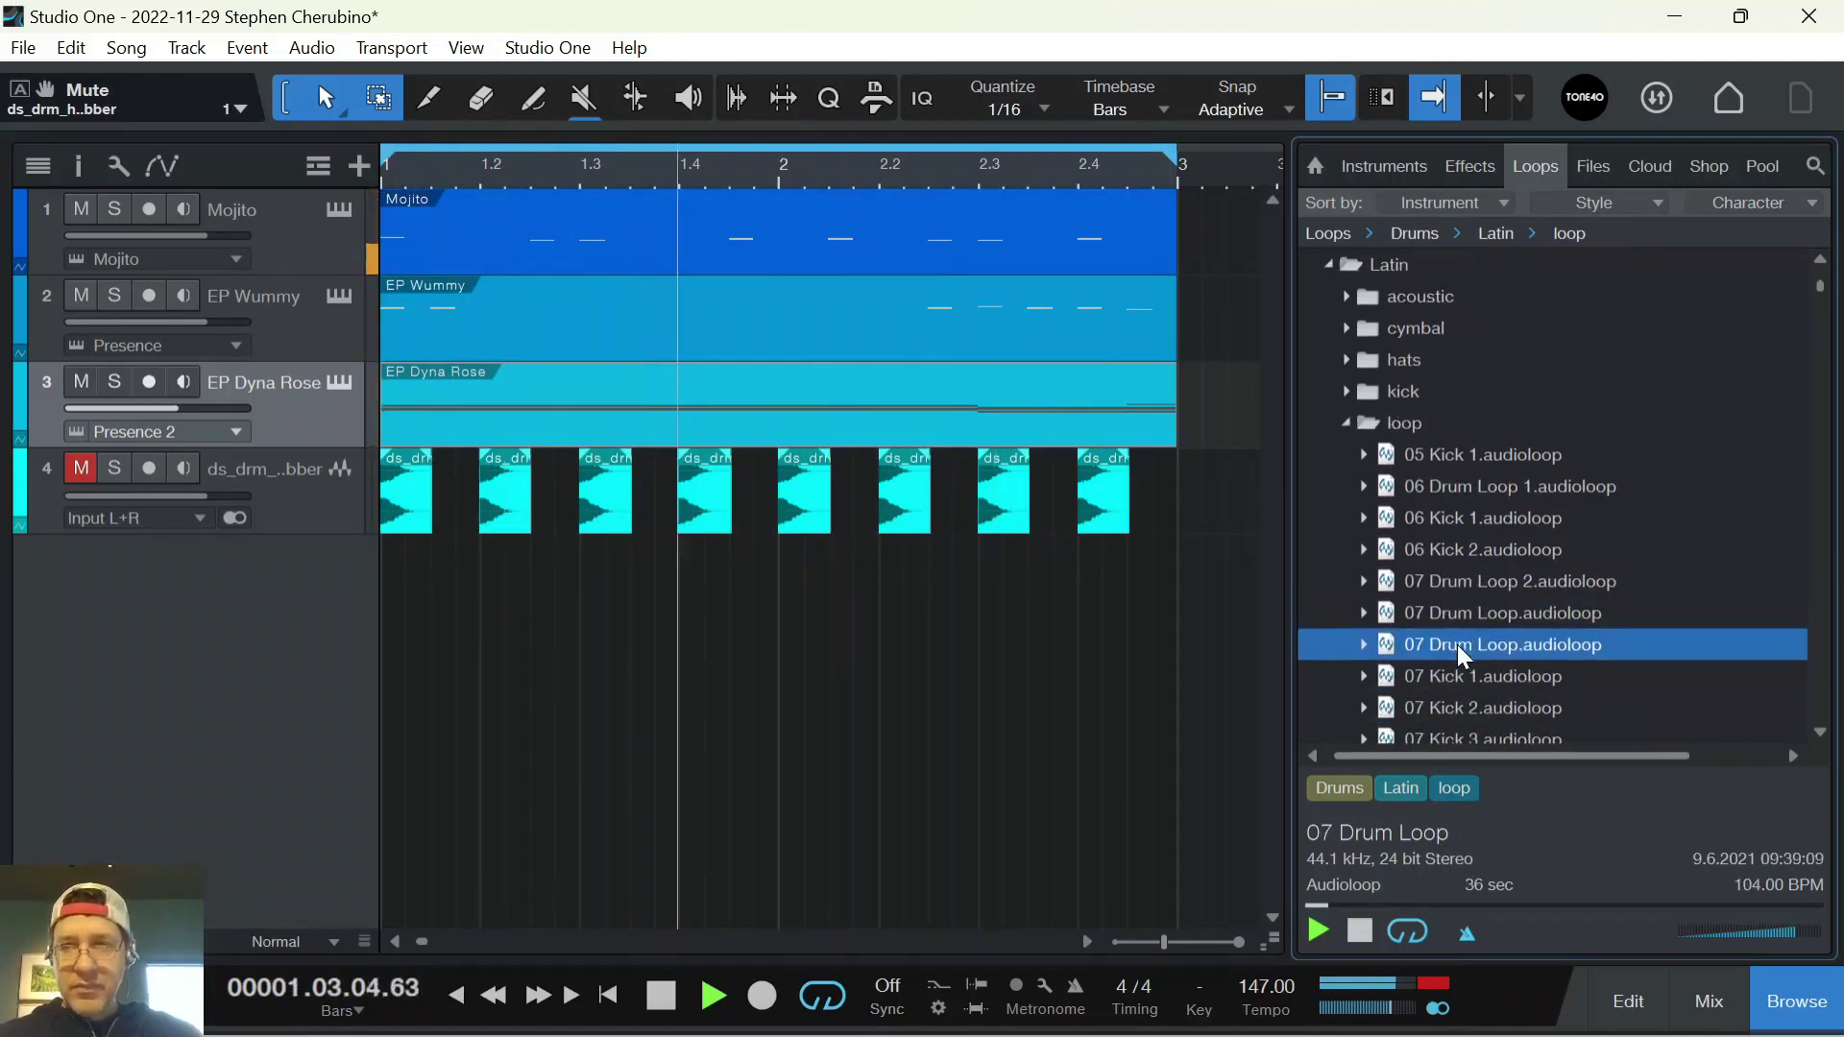
Audition the 09 Snare Roll loop and return to 06 Drum Loop 1 while the song plays
scroll(1450, 634, "down", 4)
scroll(1454, 671, "down", 3)
left_click(1455, 612)
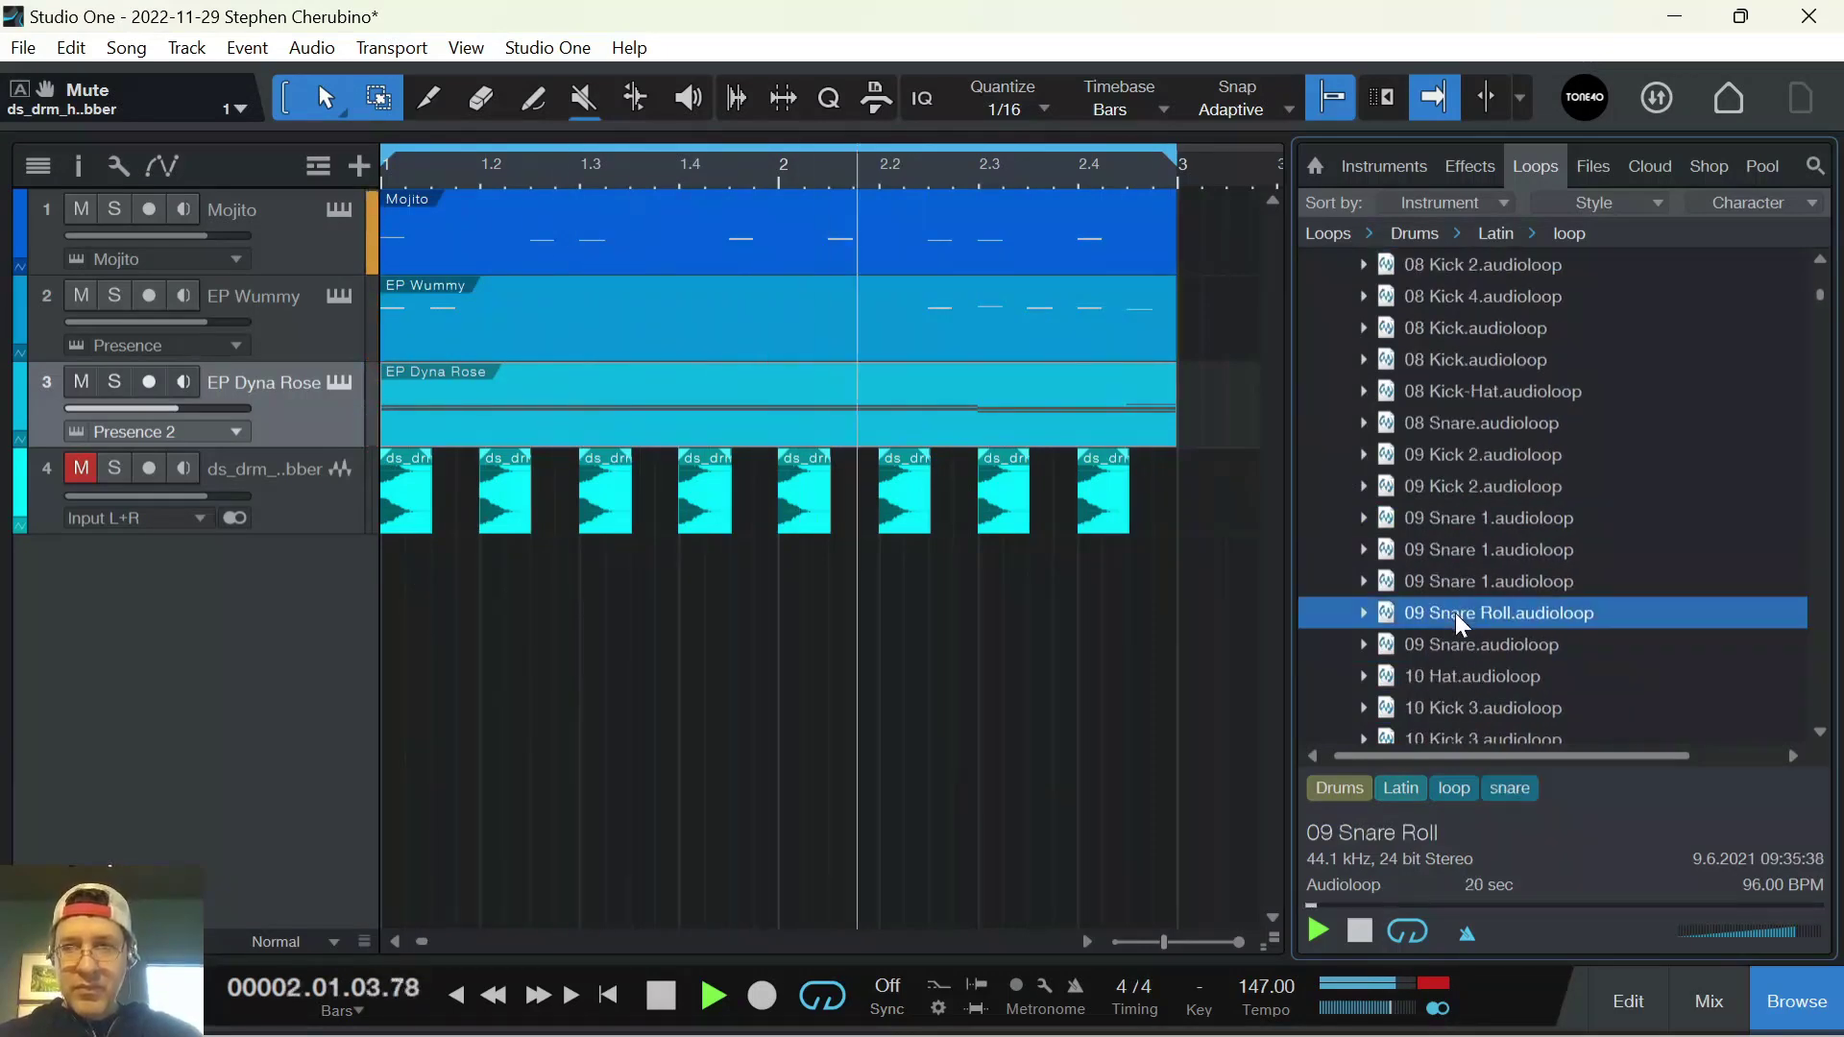
scroll(1488, 562, "up", 6)
left_click(1483, 569)
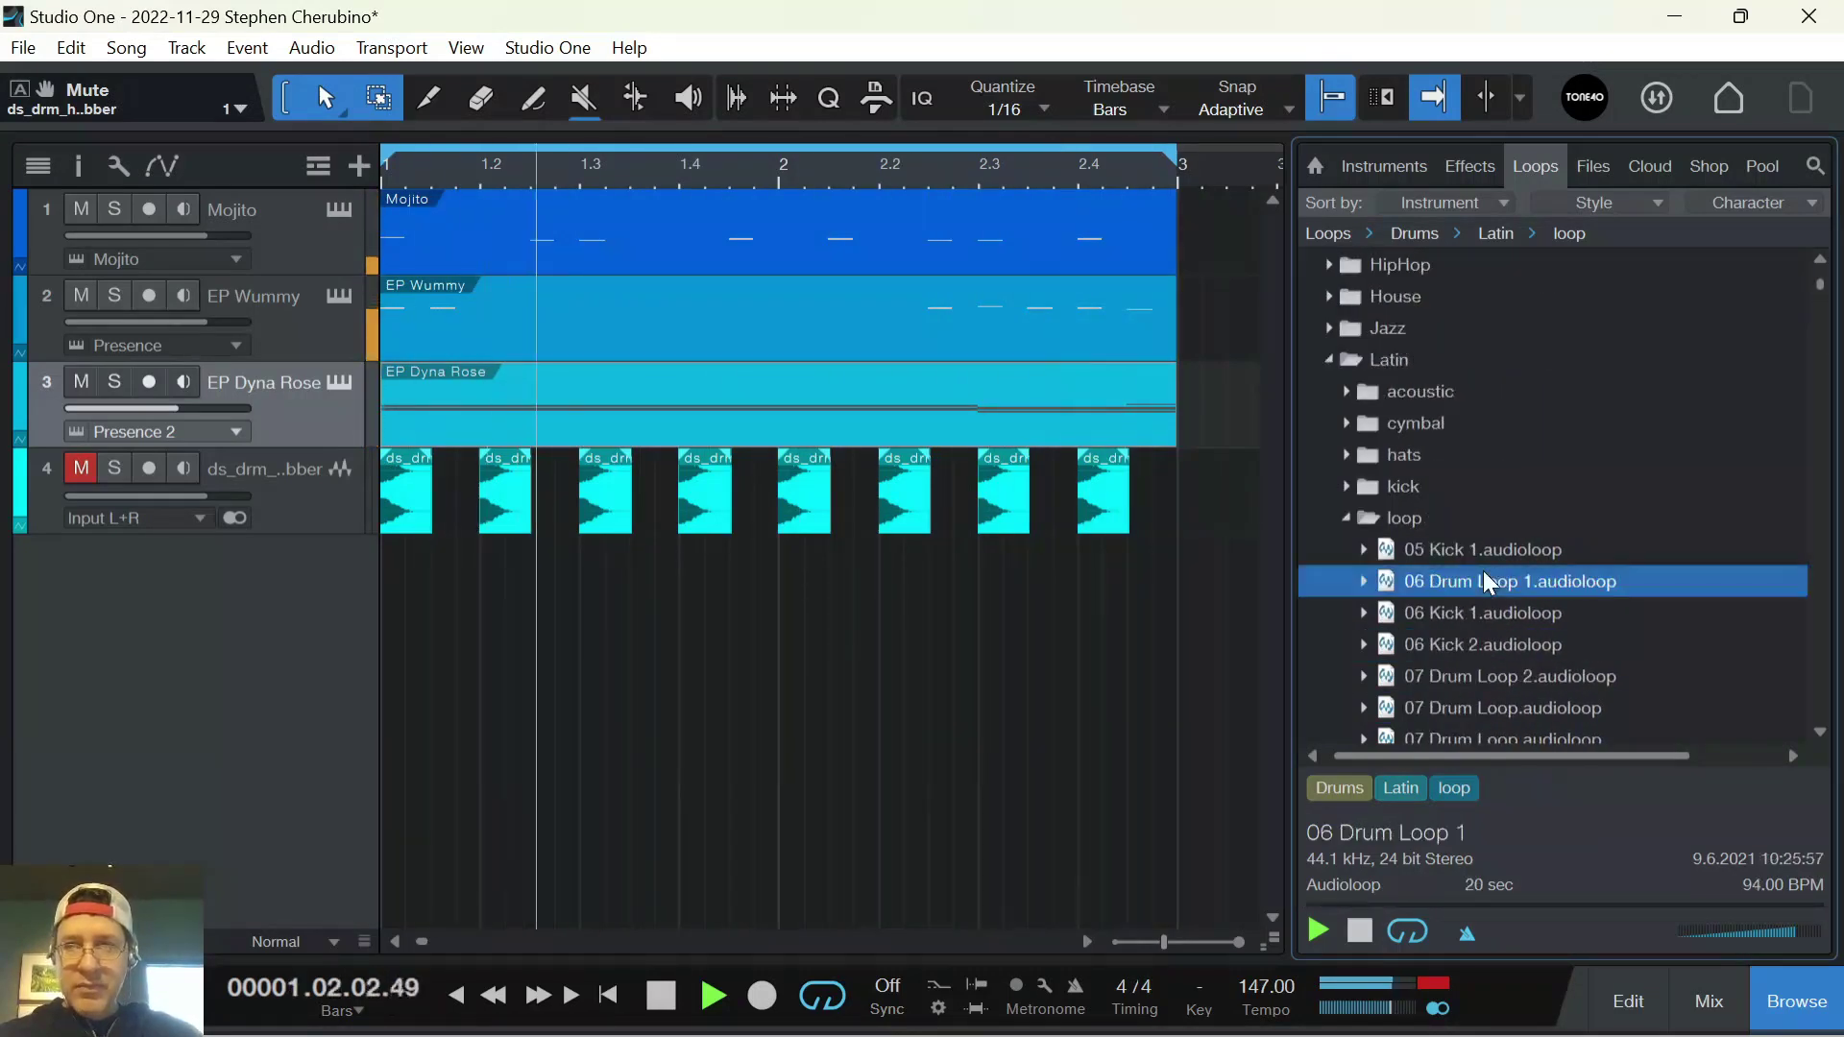
Add the Latin 06 Drum Loop 1 at bar 1 on a new track below the muted drum track and hear it in the song
left_click_drag(1412, 576, 440, 565)
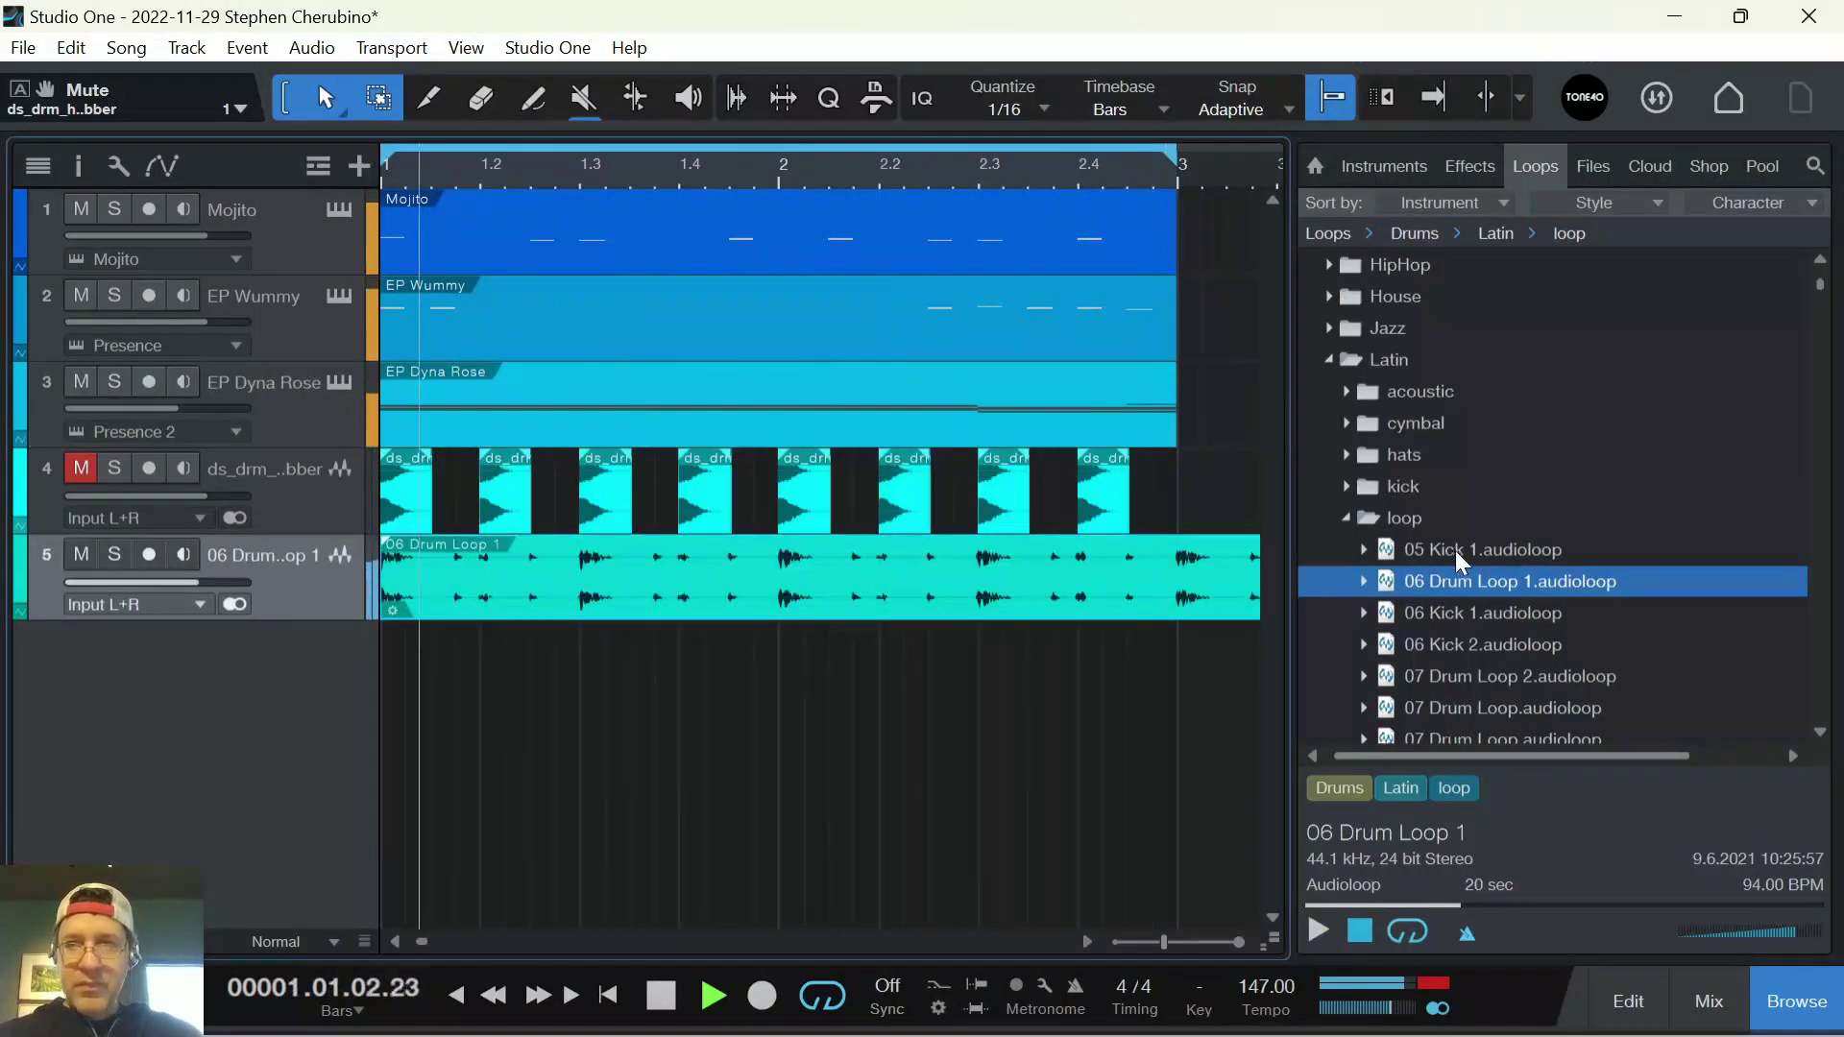
key("f")
key("space")
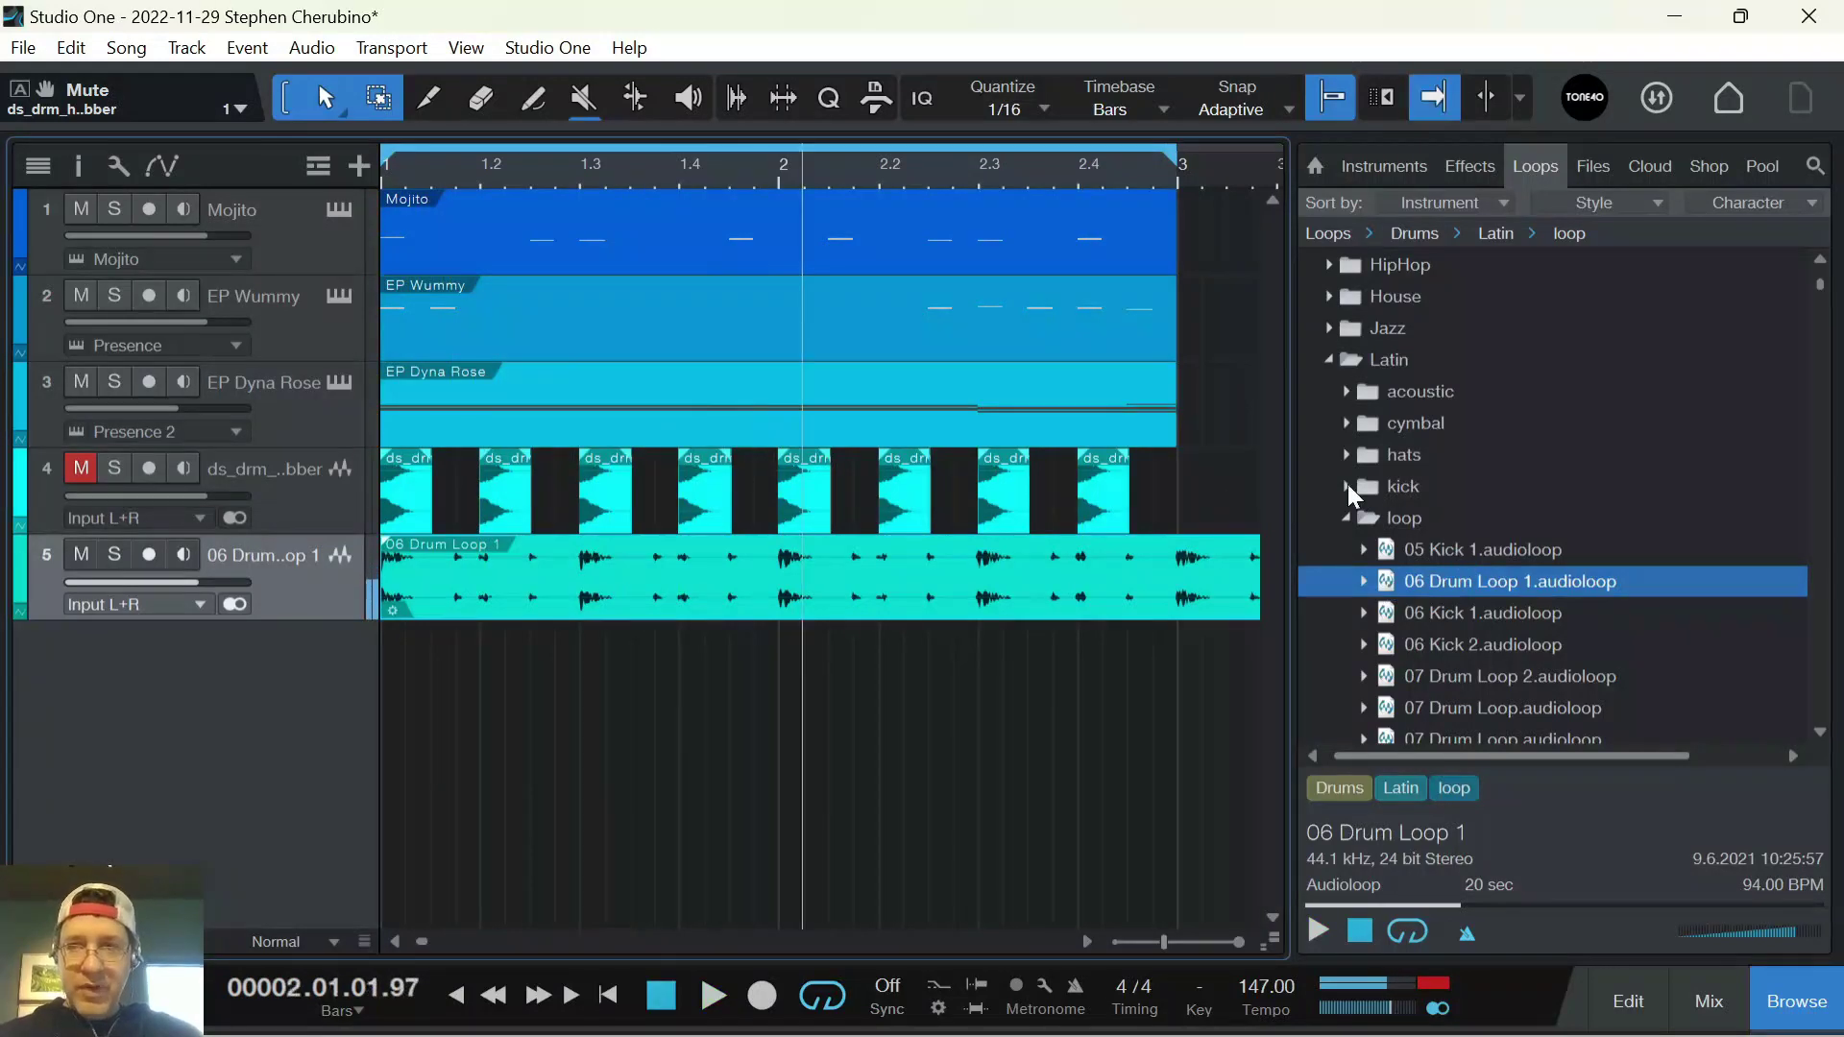
Collapse the Latin loop folder and add an Impact instrument with the default preset on a new track below the drum loop
left_click(1331, 360)
scroll(1371, 406, "up", 2)
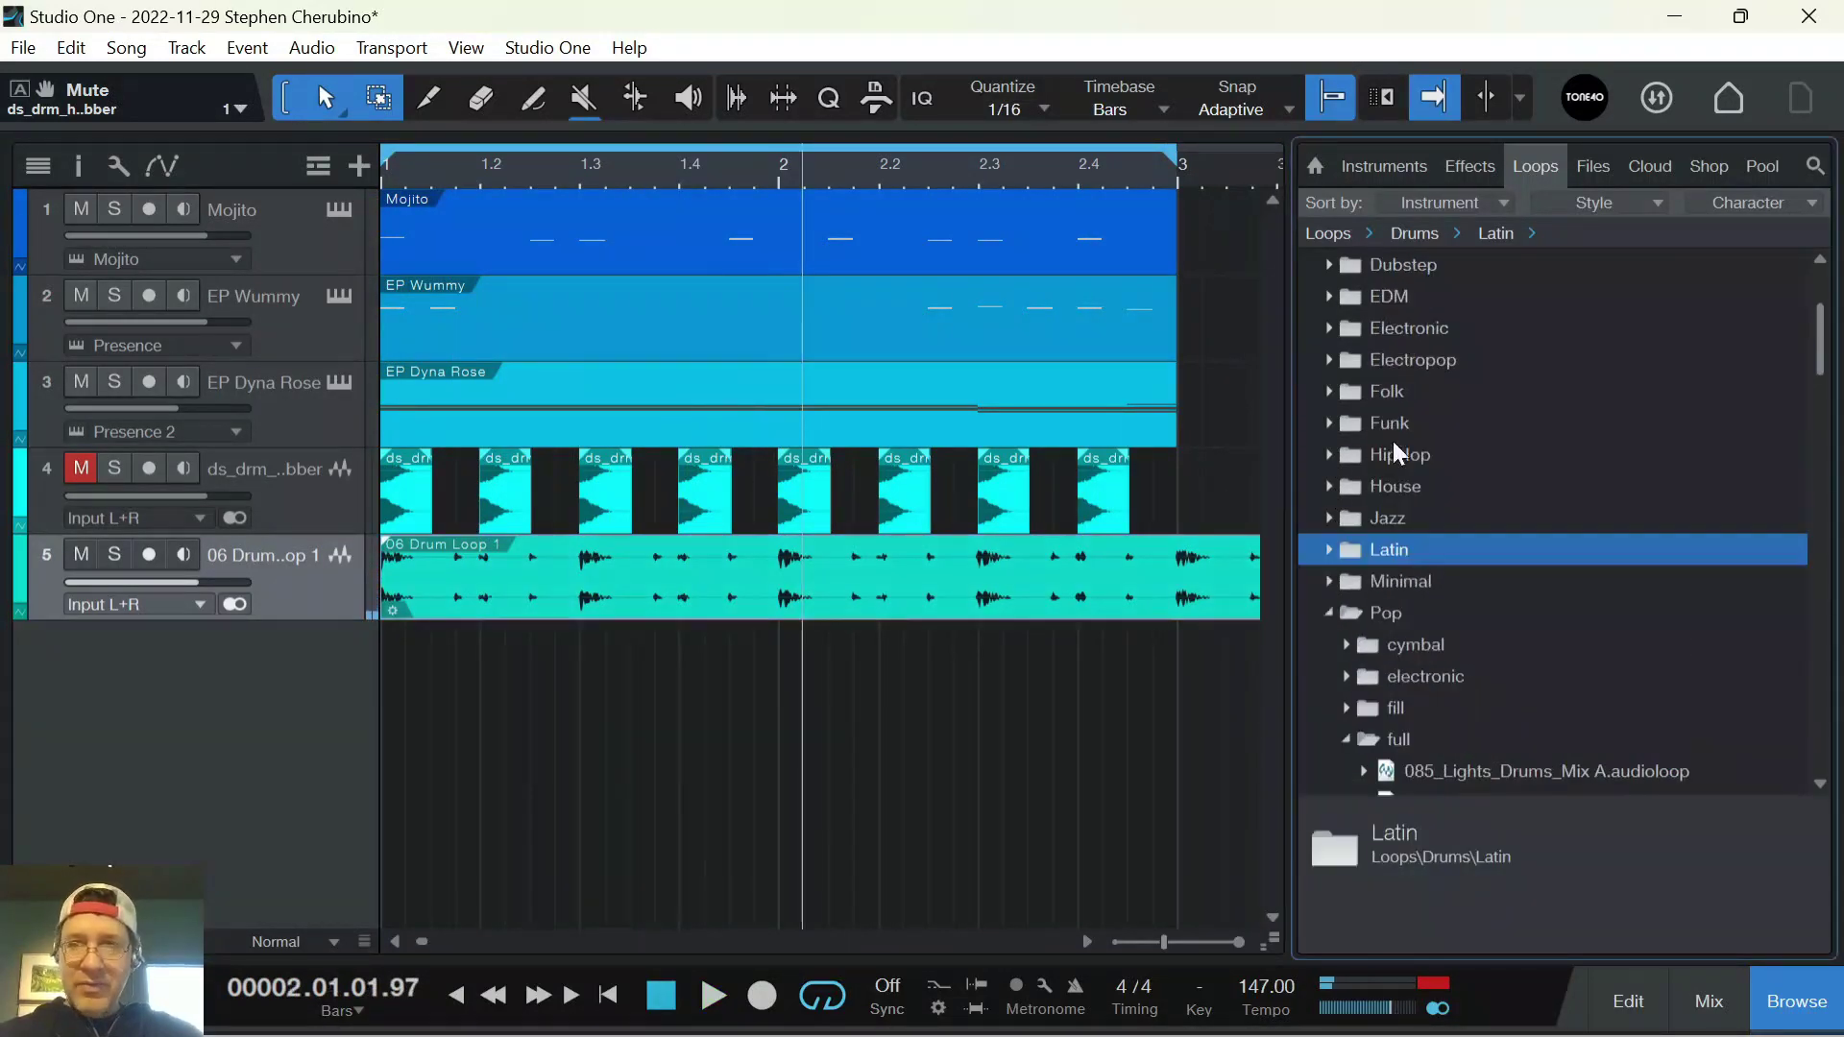
left_click(1405, 174)
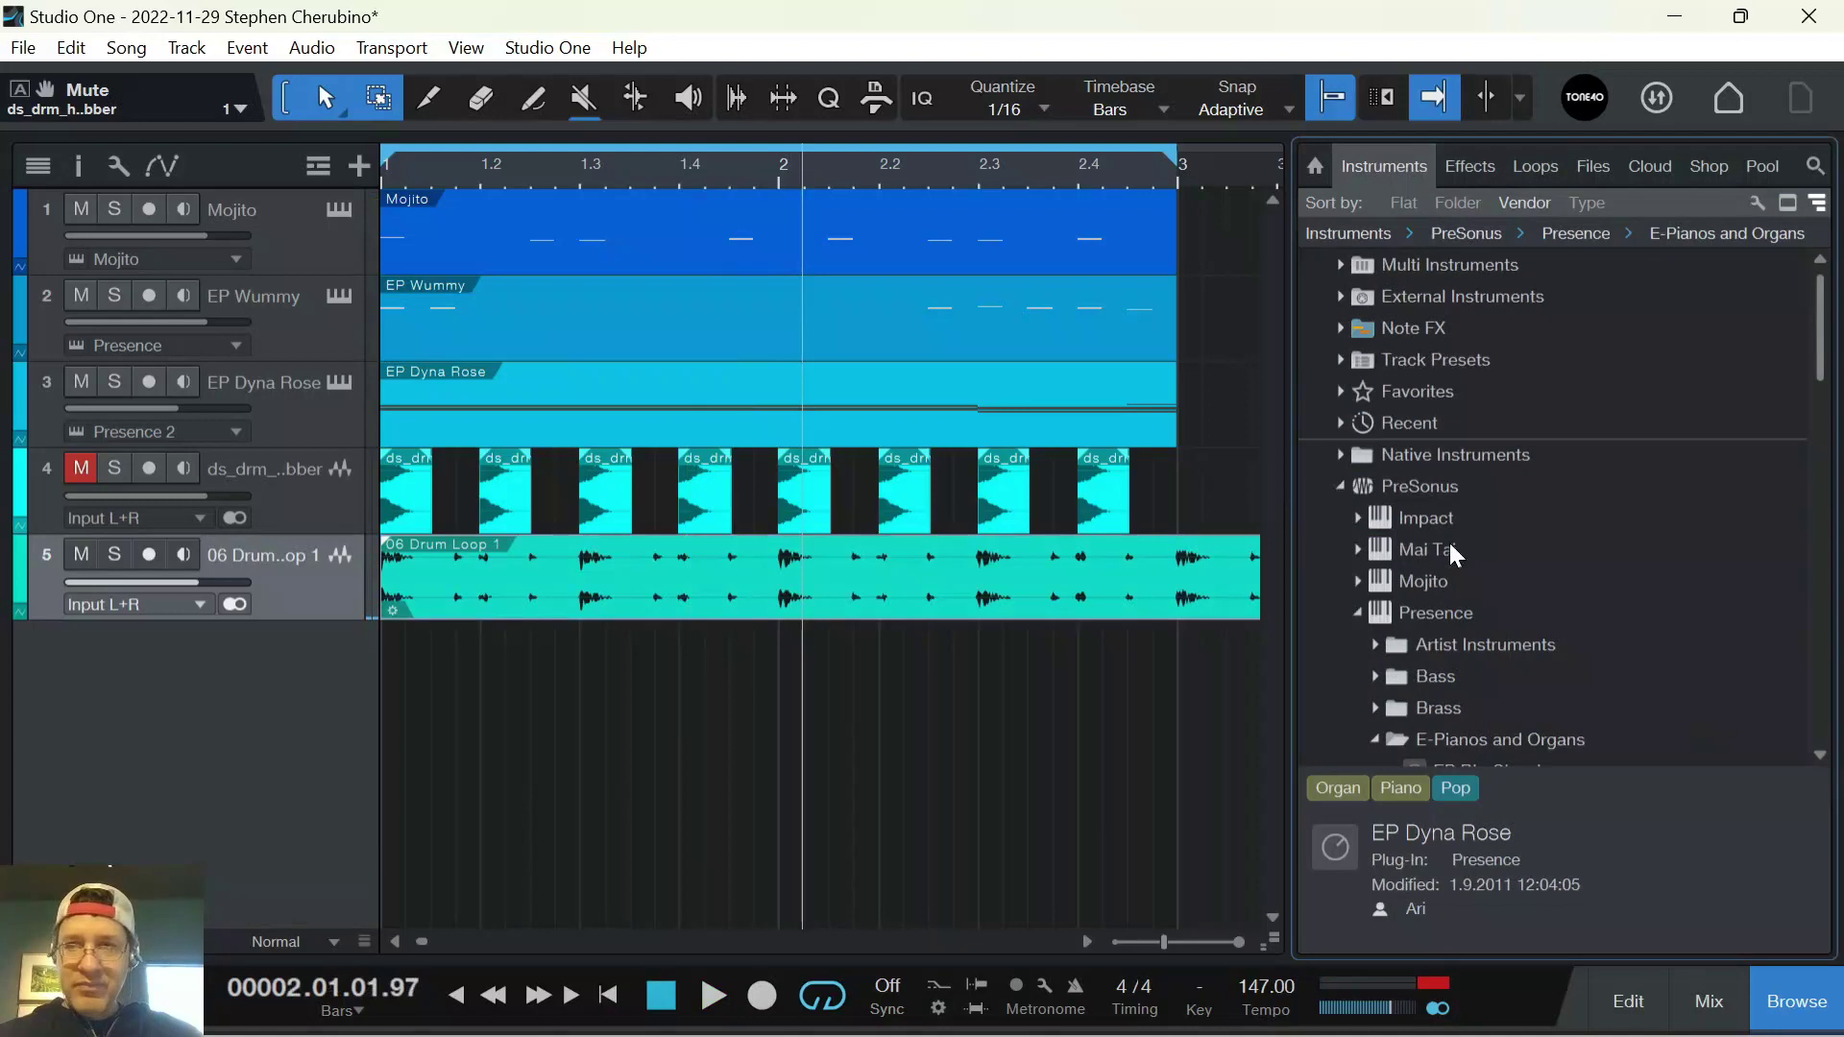
left_click(1418, 520)
left_click_drag(1434, 546, 494, 661)
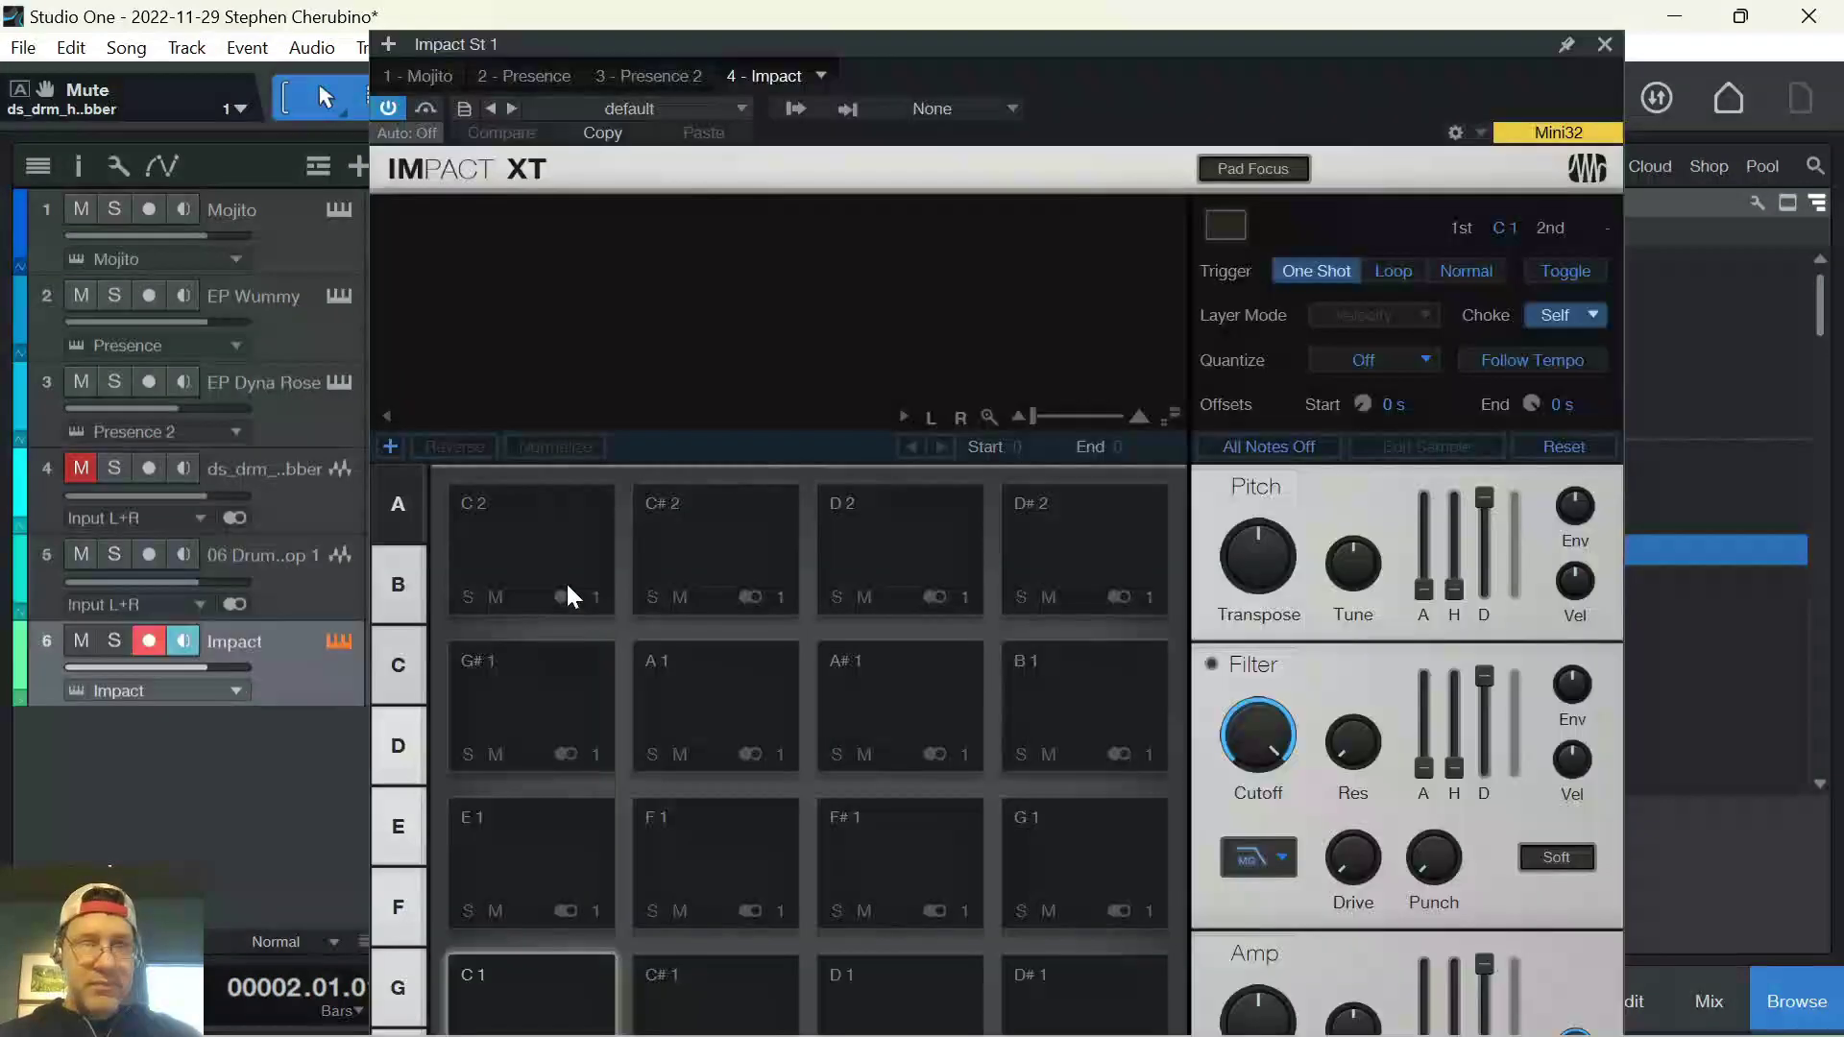
Load the Detroit Kit preset in Impact and audition its kick, percussion, hat, snare and clap pads
left_click(544, 108)
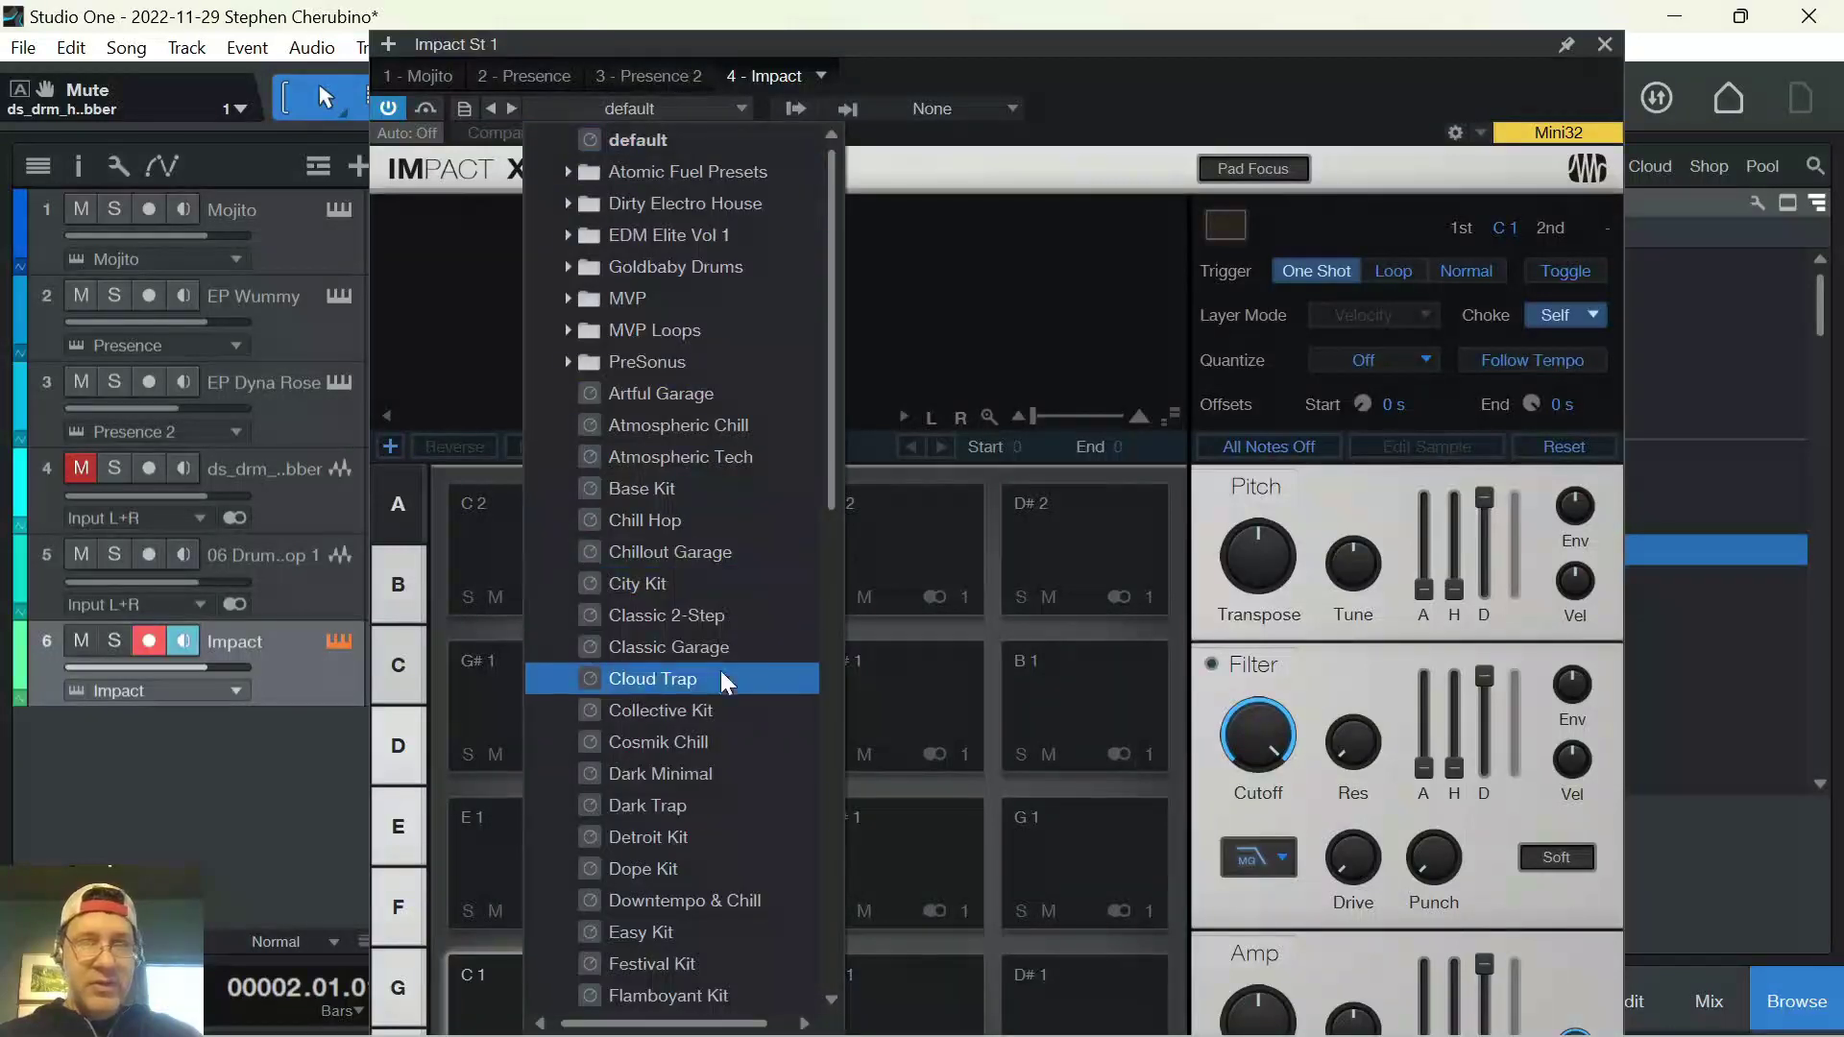
left_click(672, 838)
left_click(494, 999)
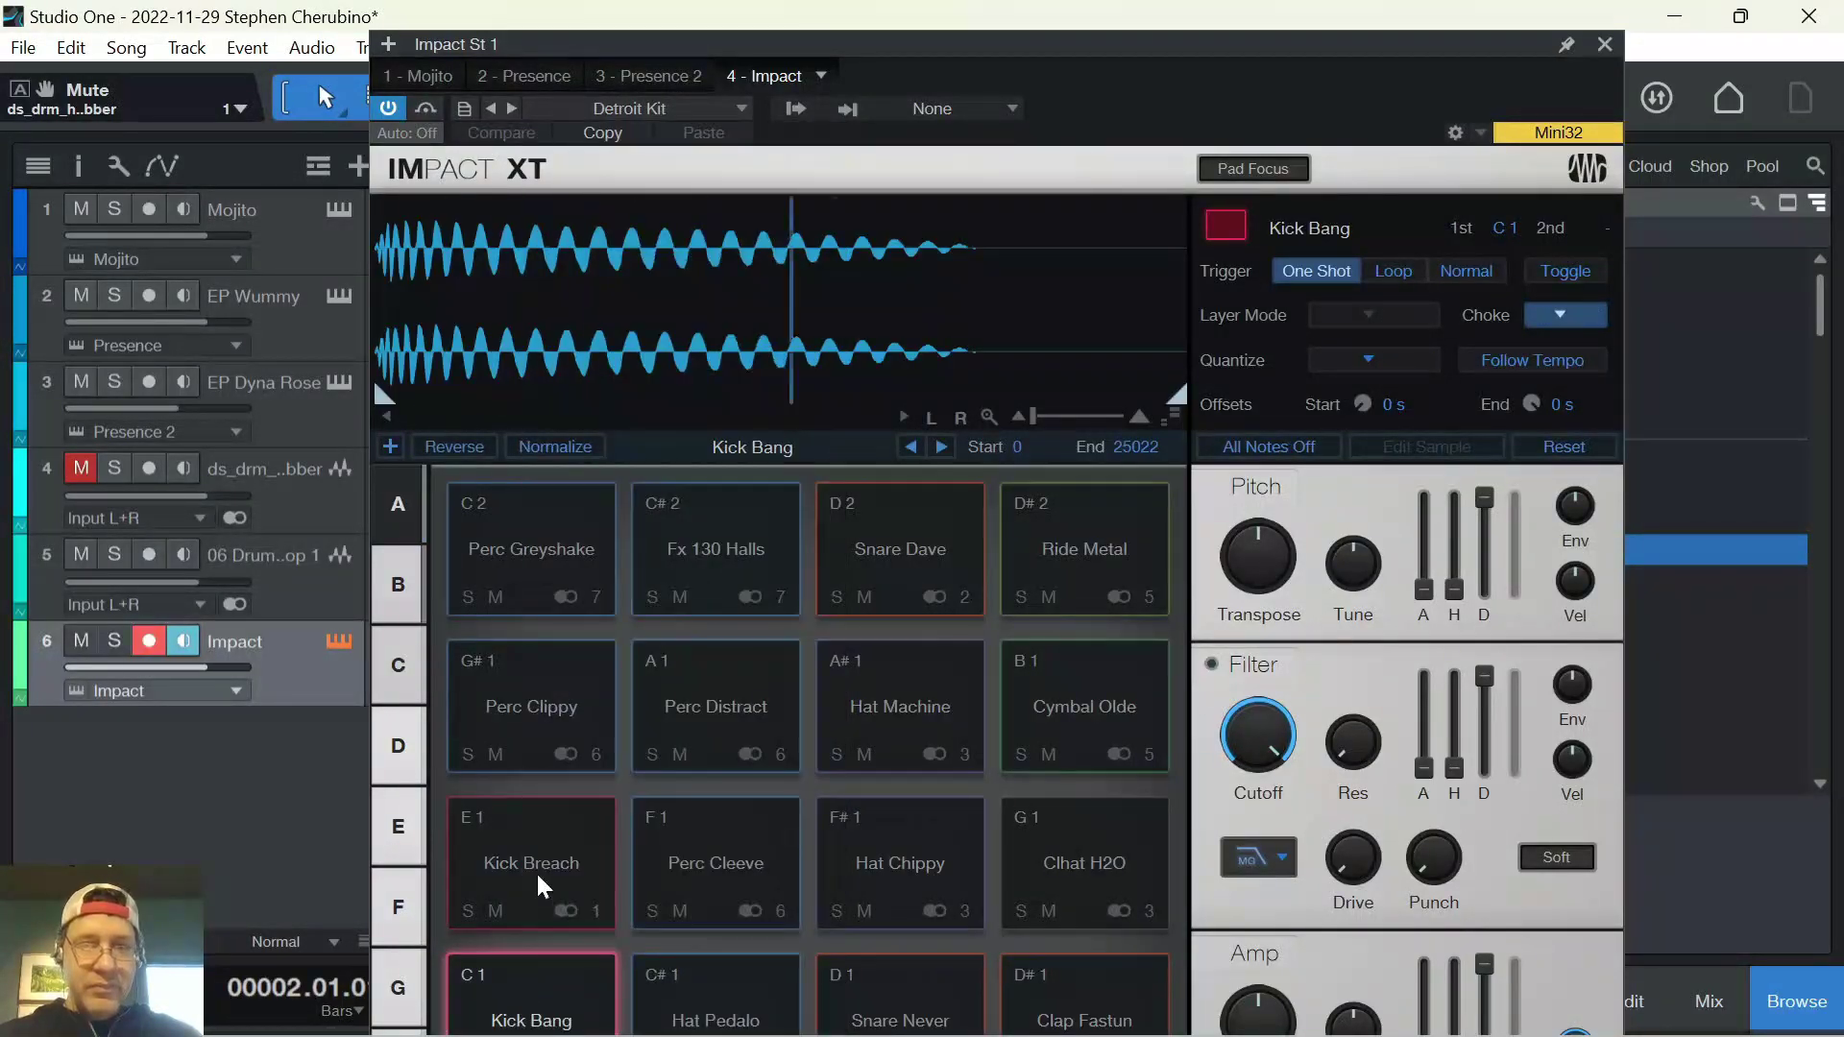
left_click(617, 864)
left_click(715, 903)
left_click(728, 965)
left_click(922, 1004)
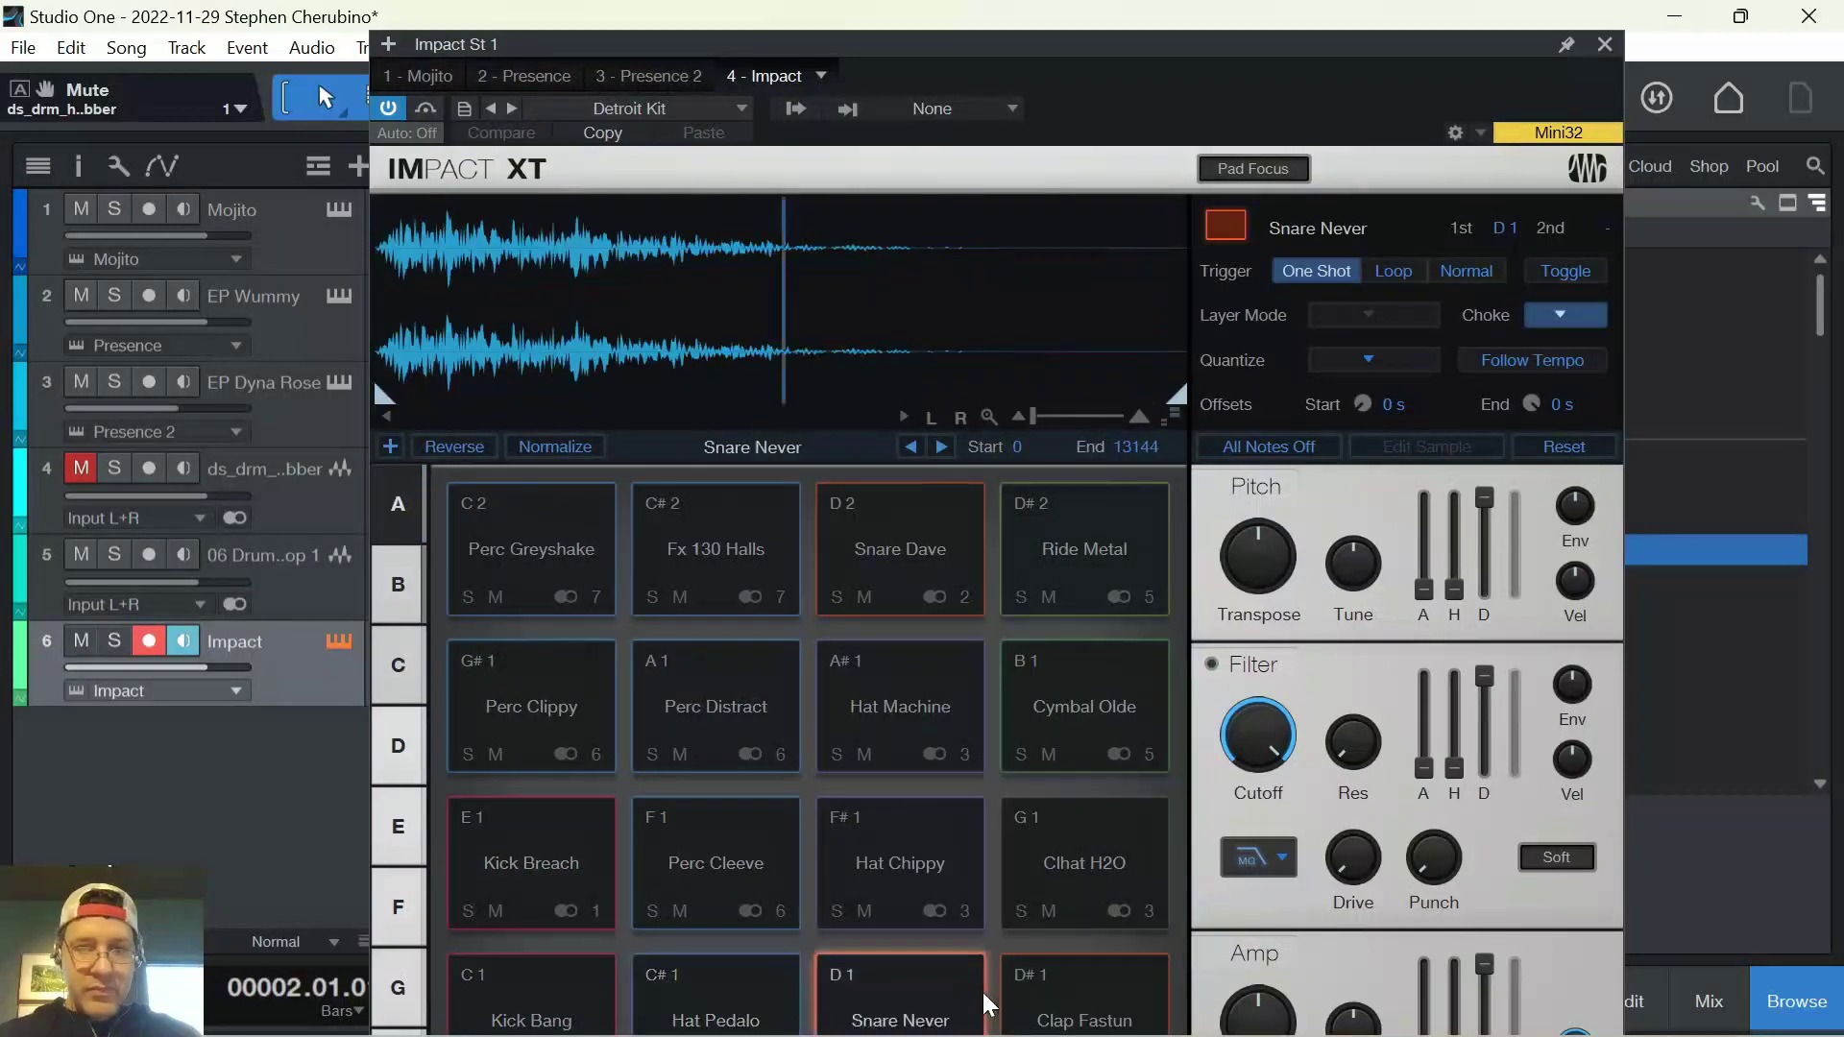
left_click(1052, 1003)
left_click(1056, 910)
Switch Impact to the Dope Kit preset, audition Kick Low, Rim and Snare Low, and close the instrument window
left_click(513, 108)
left_click(571, 972)
left_click(677, 982)
left_click(579, 974)
left_click(851, 1020)
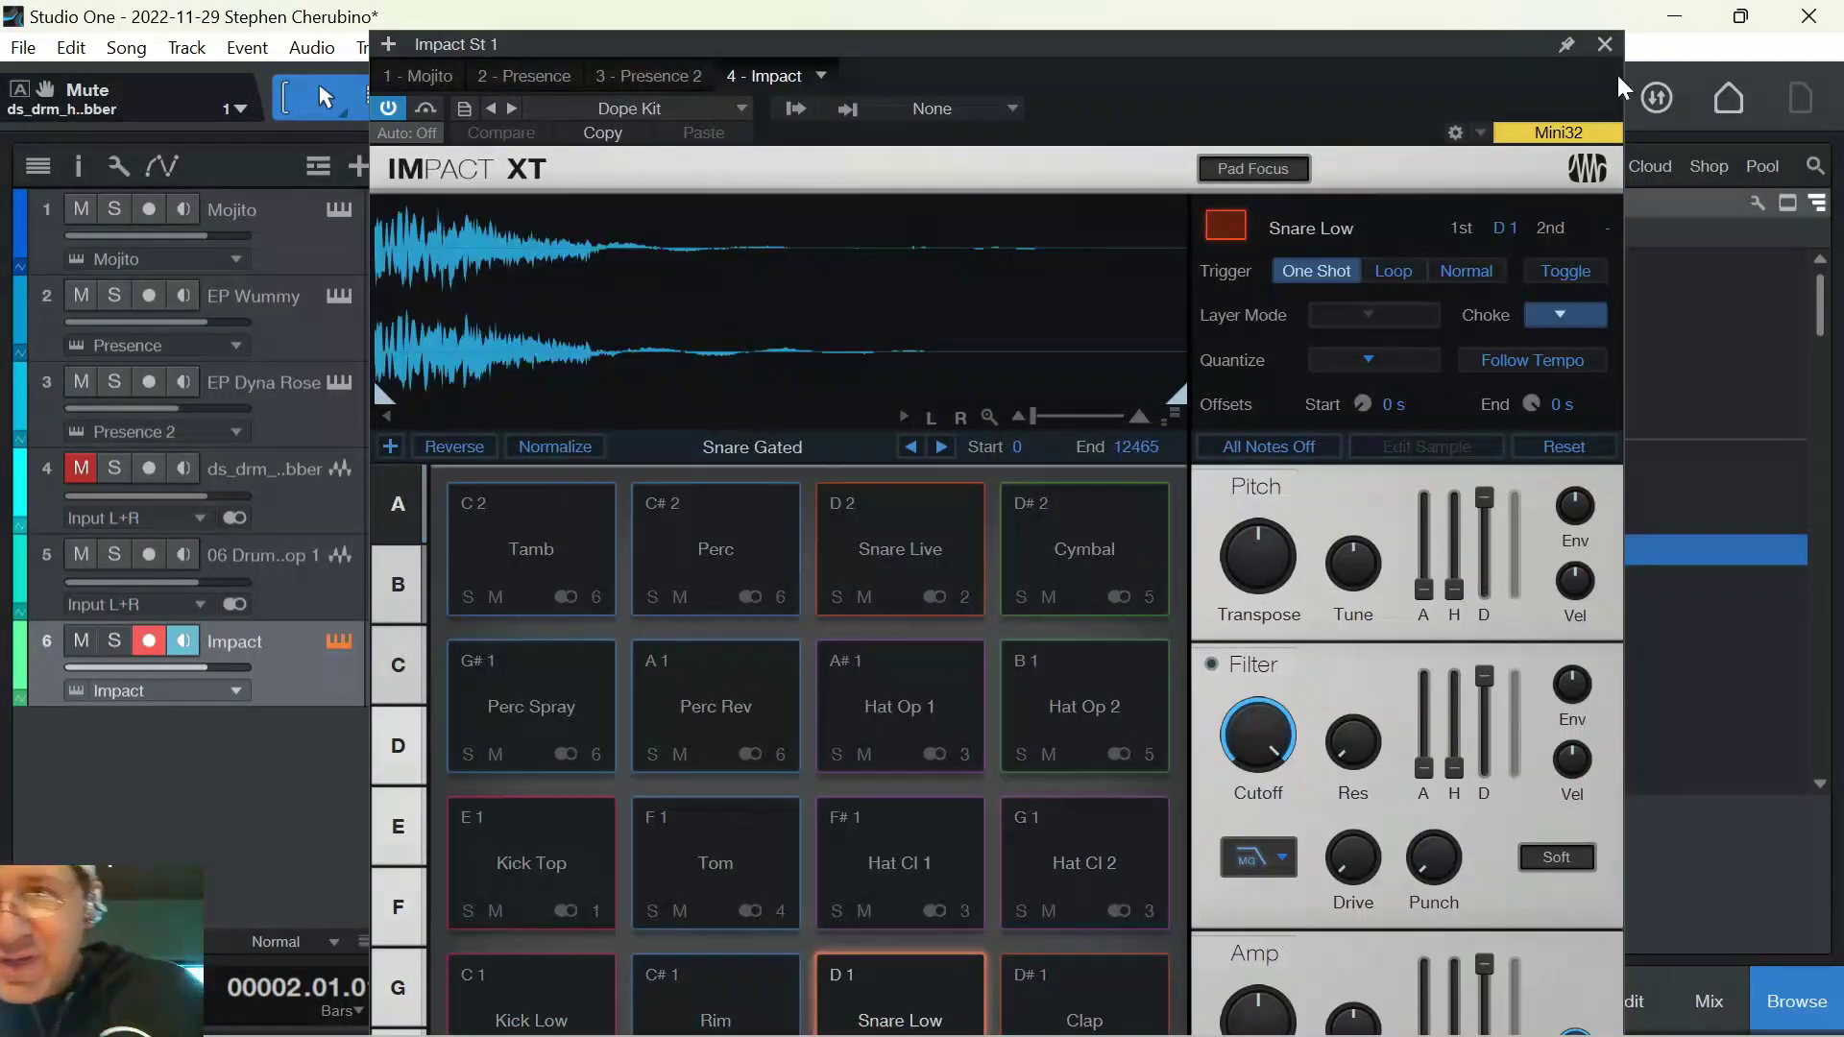
left_click(1604, 44)
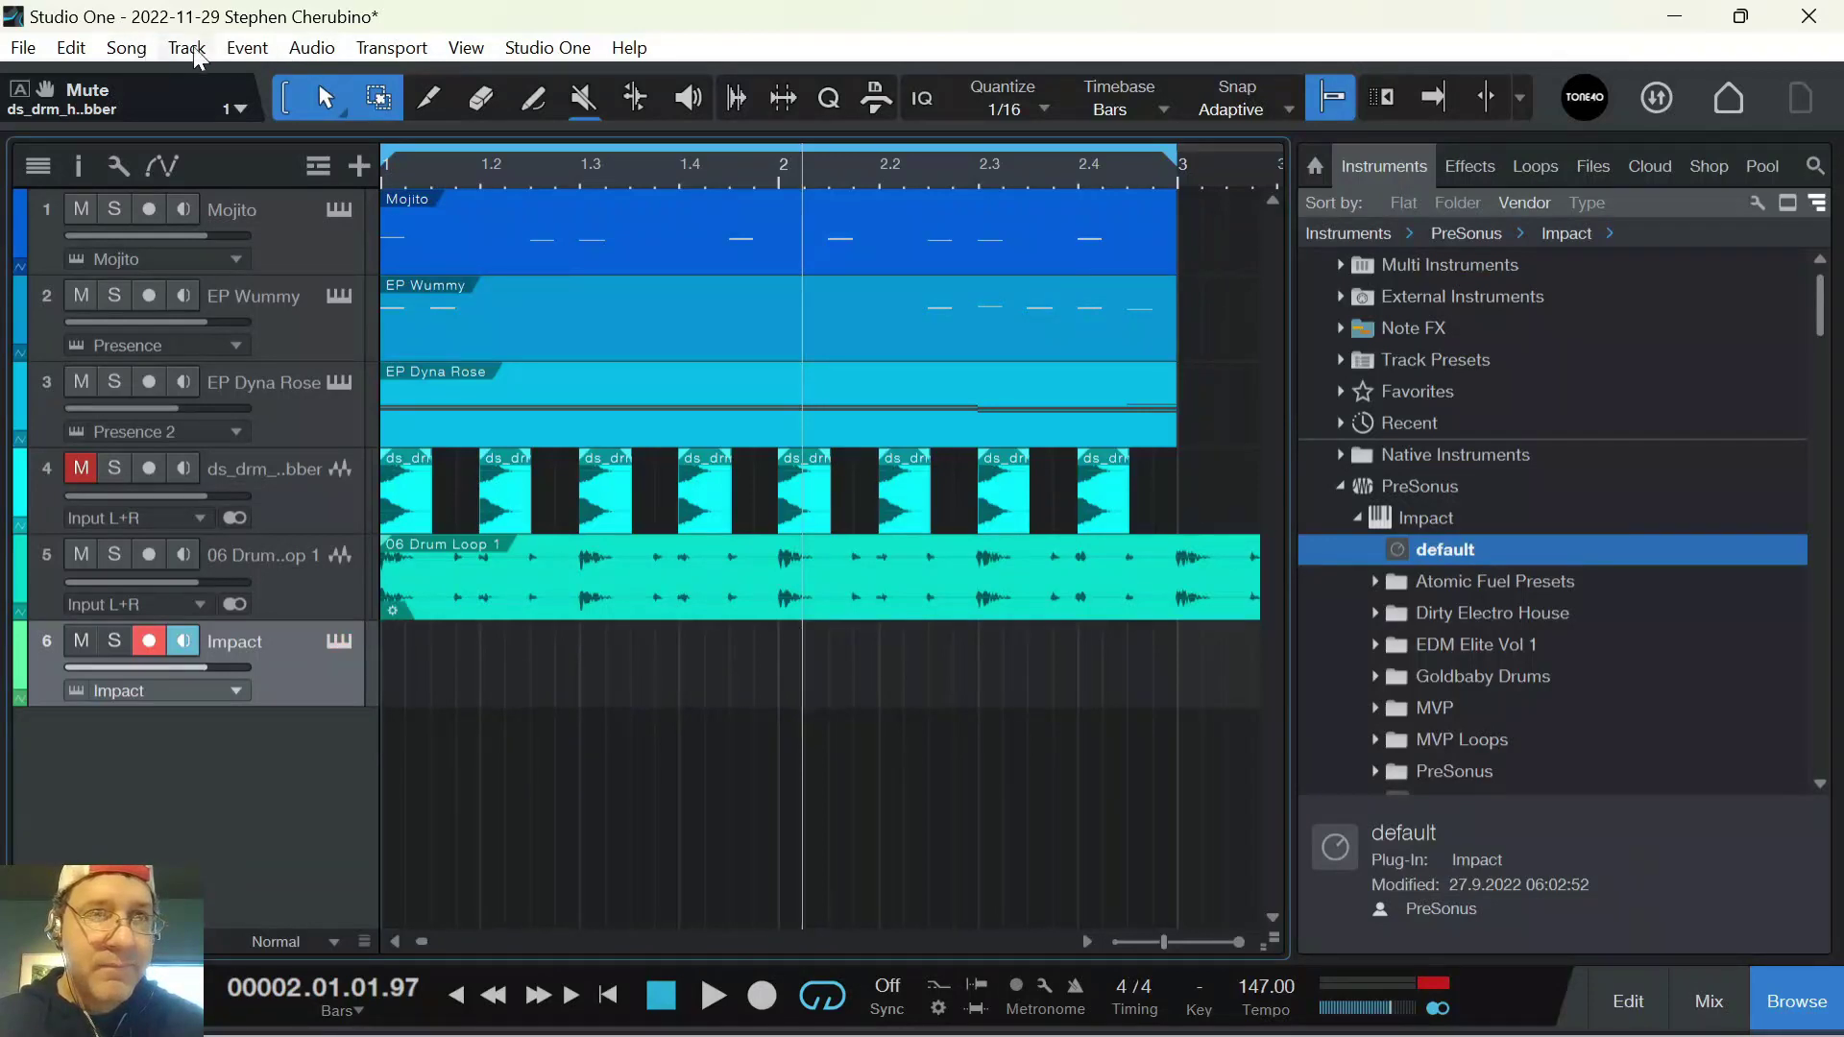
Insert a pattern on the Impact track, move it to bar 1 and open it for editing
left_click(247, 48)
mouse_move(538, 67)
left_click(833, 106)
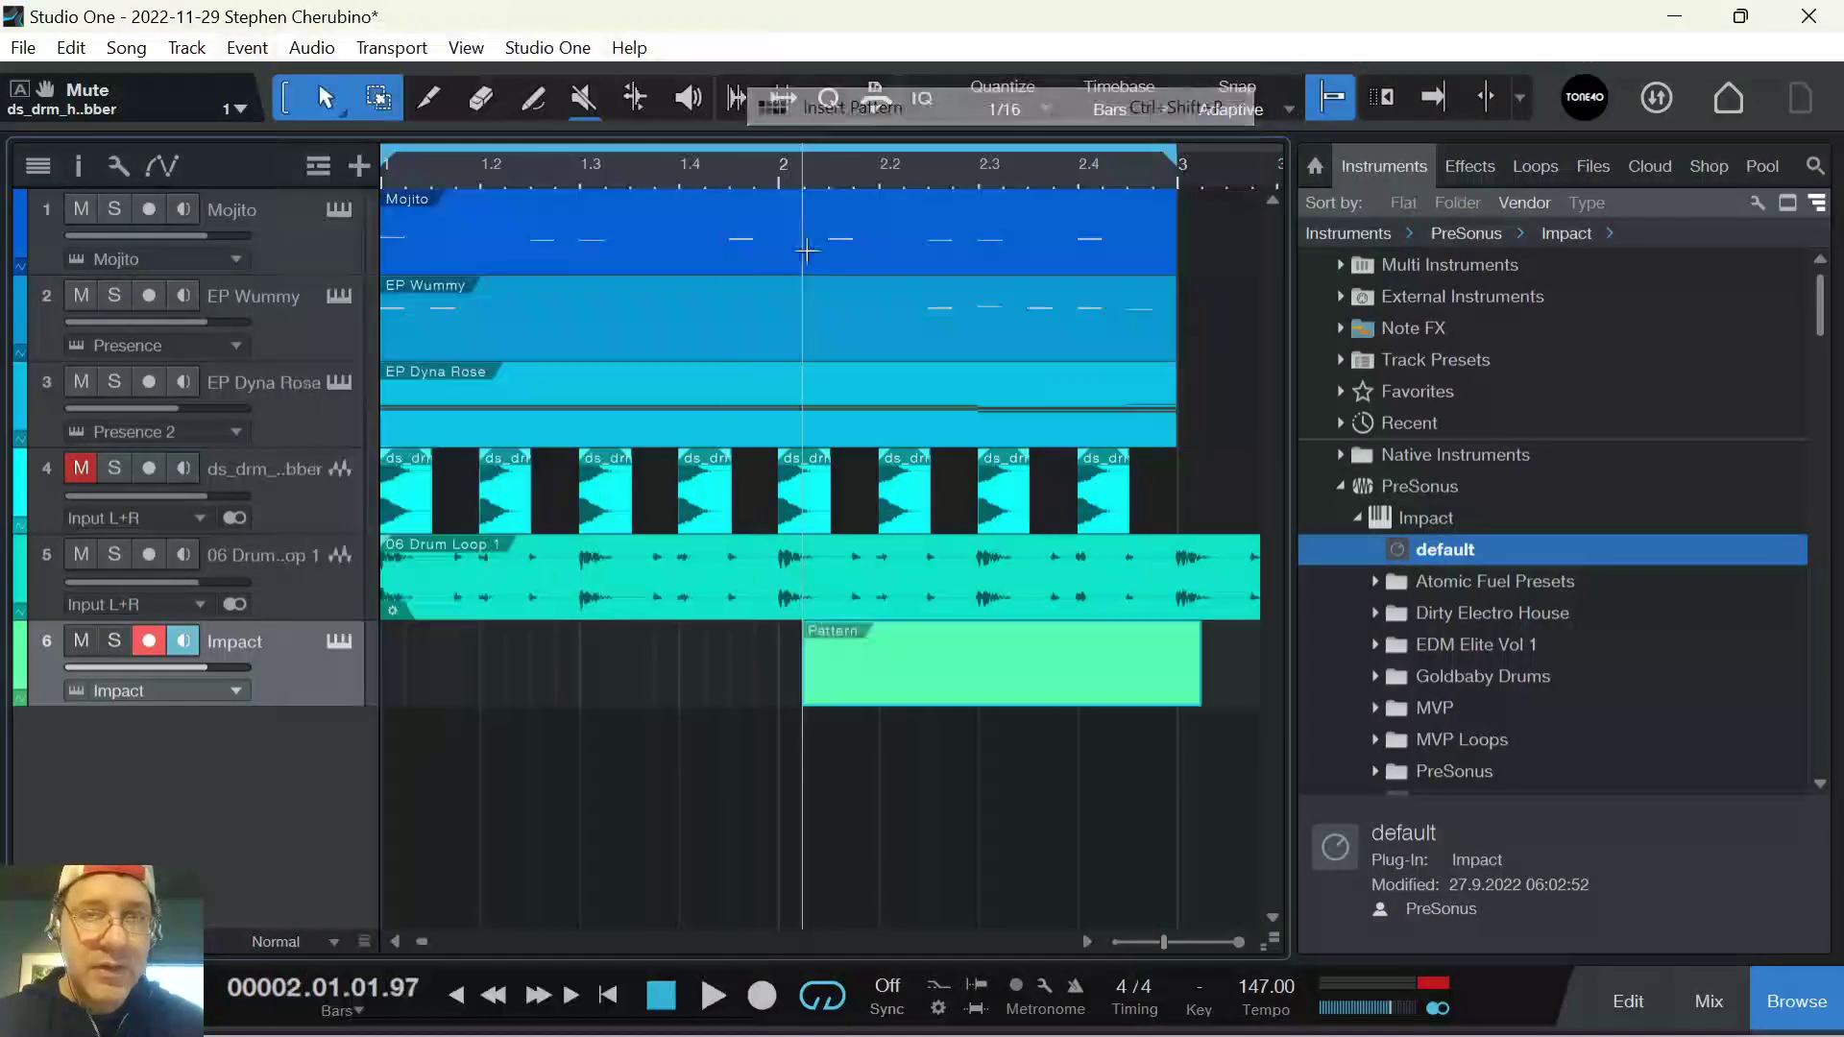
left_click_drag(1029, 688, 550, 631)
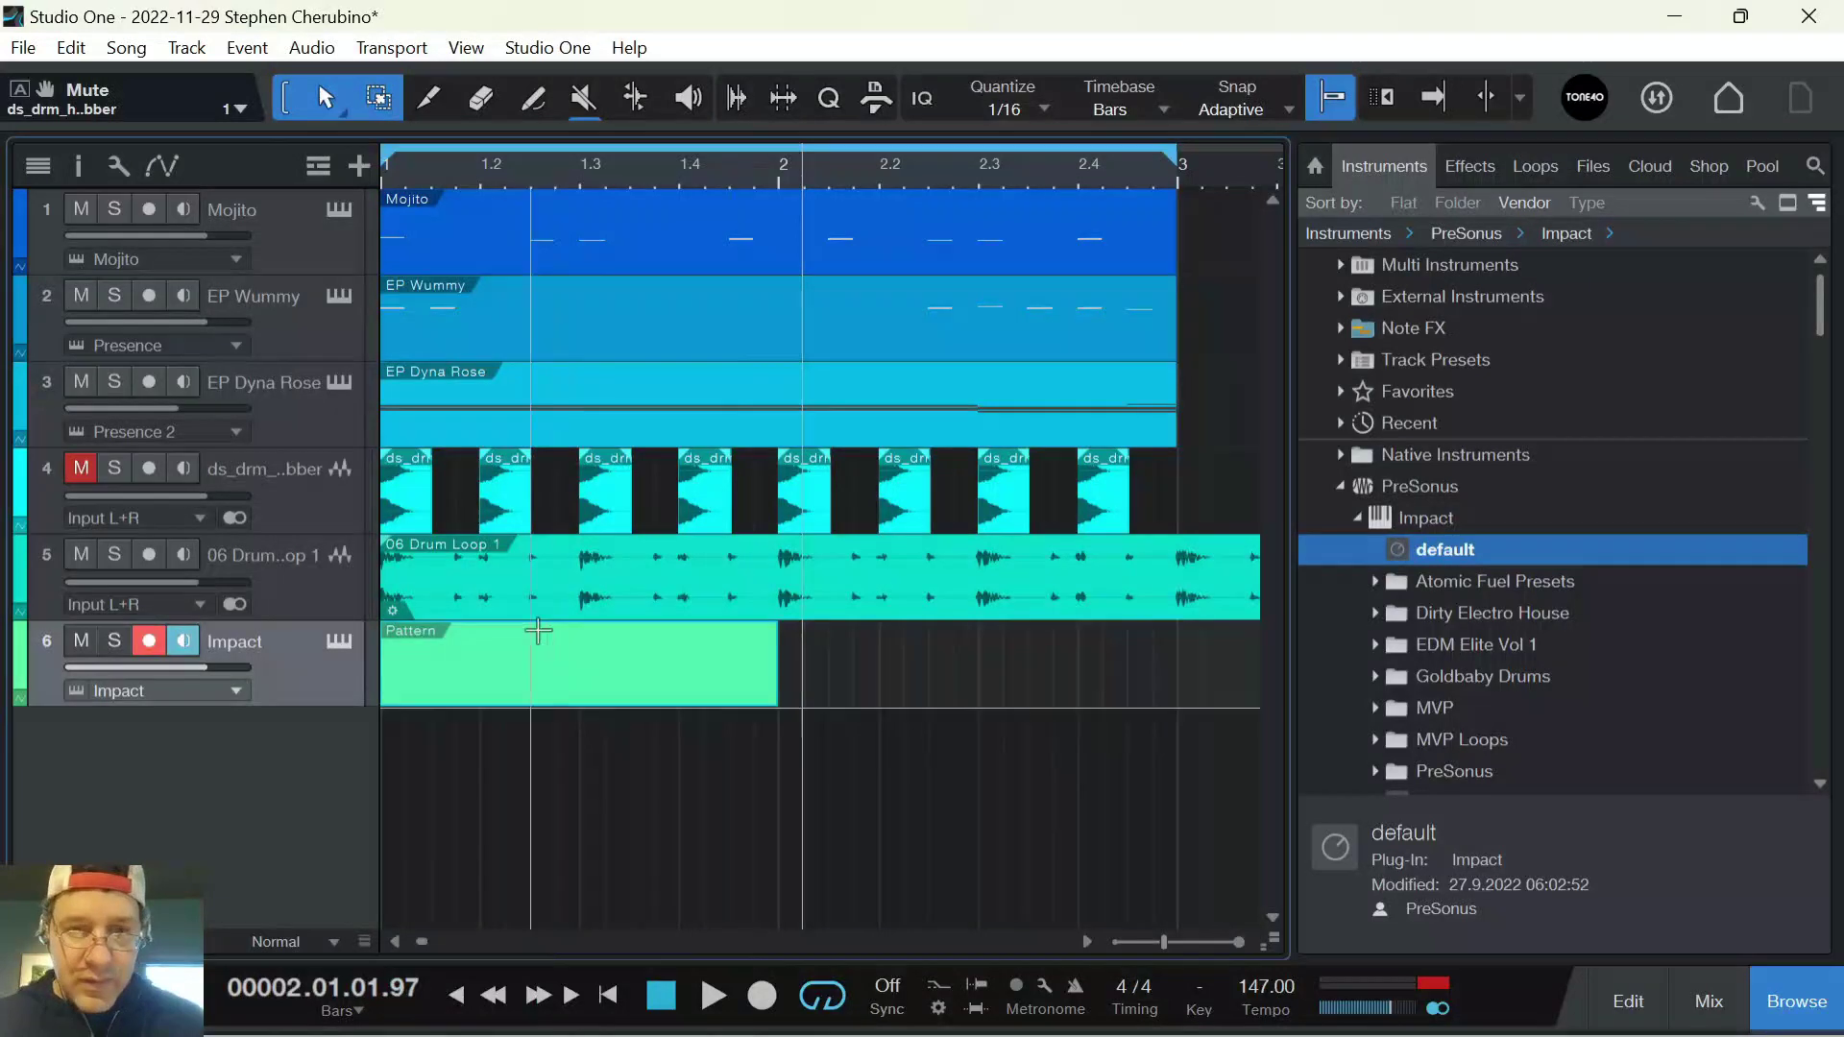
double_click(513, 682)
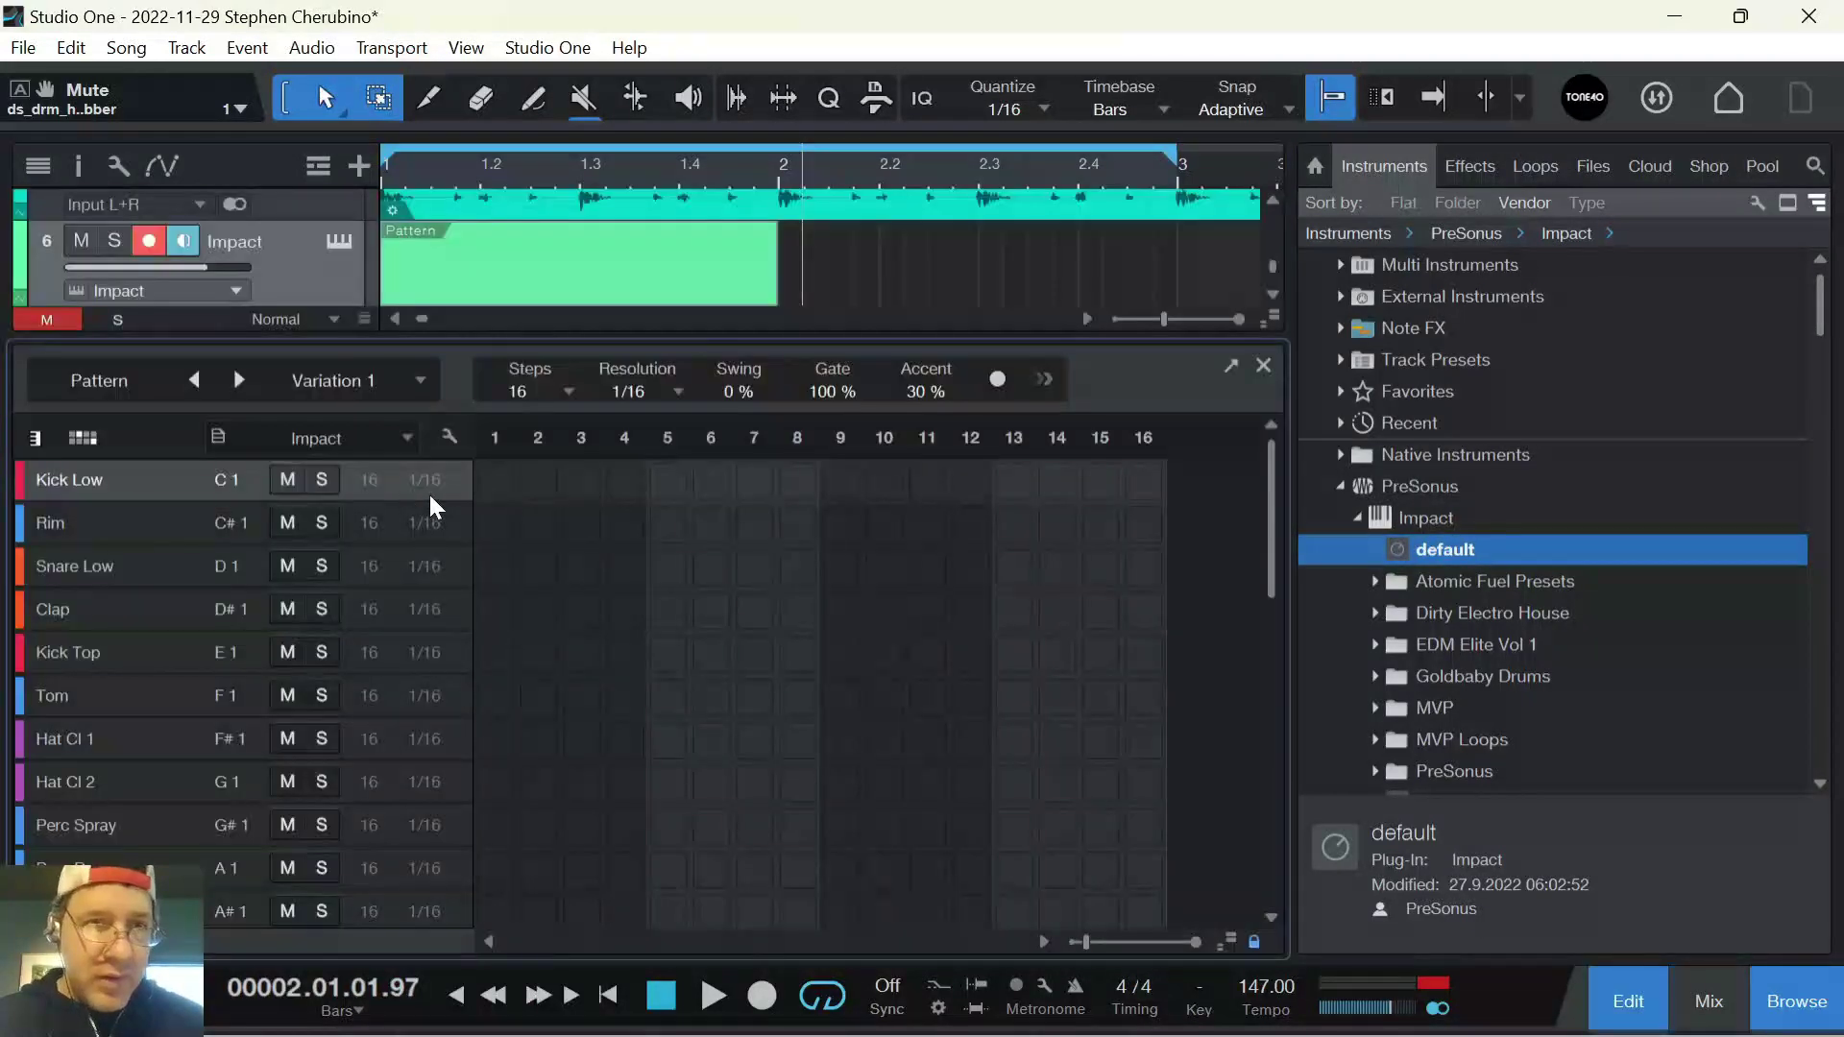
Place Kick Low on step 1 and Snare Low on step 9, and listen to the pattern briefly
left_click(496, 481)
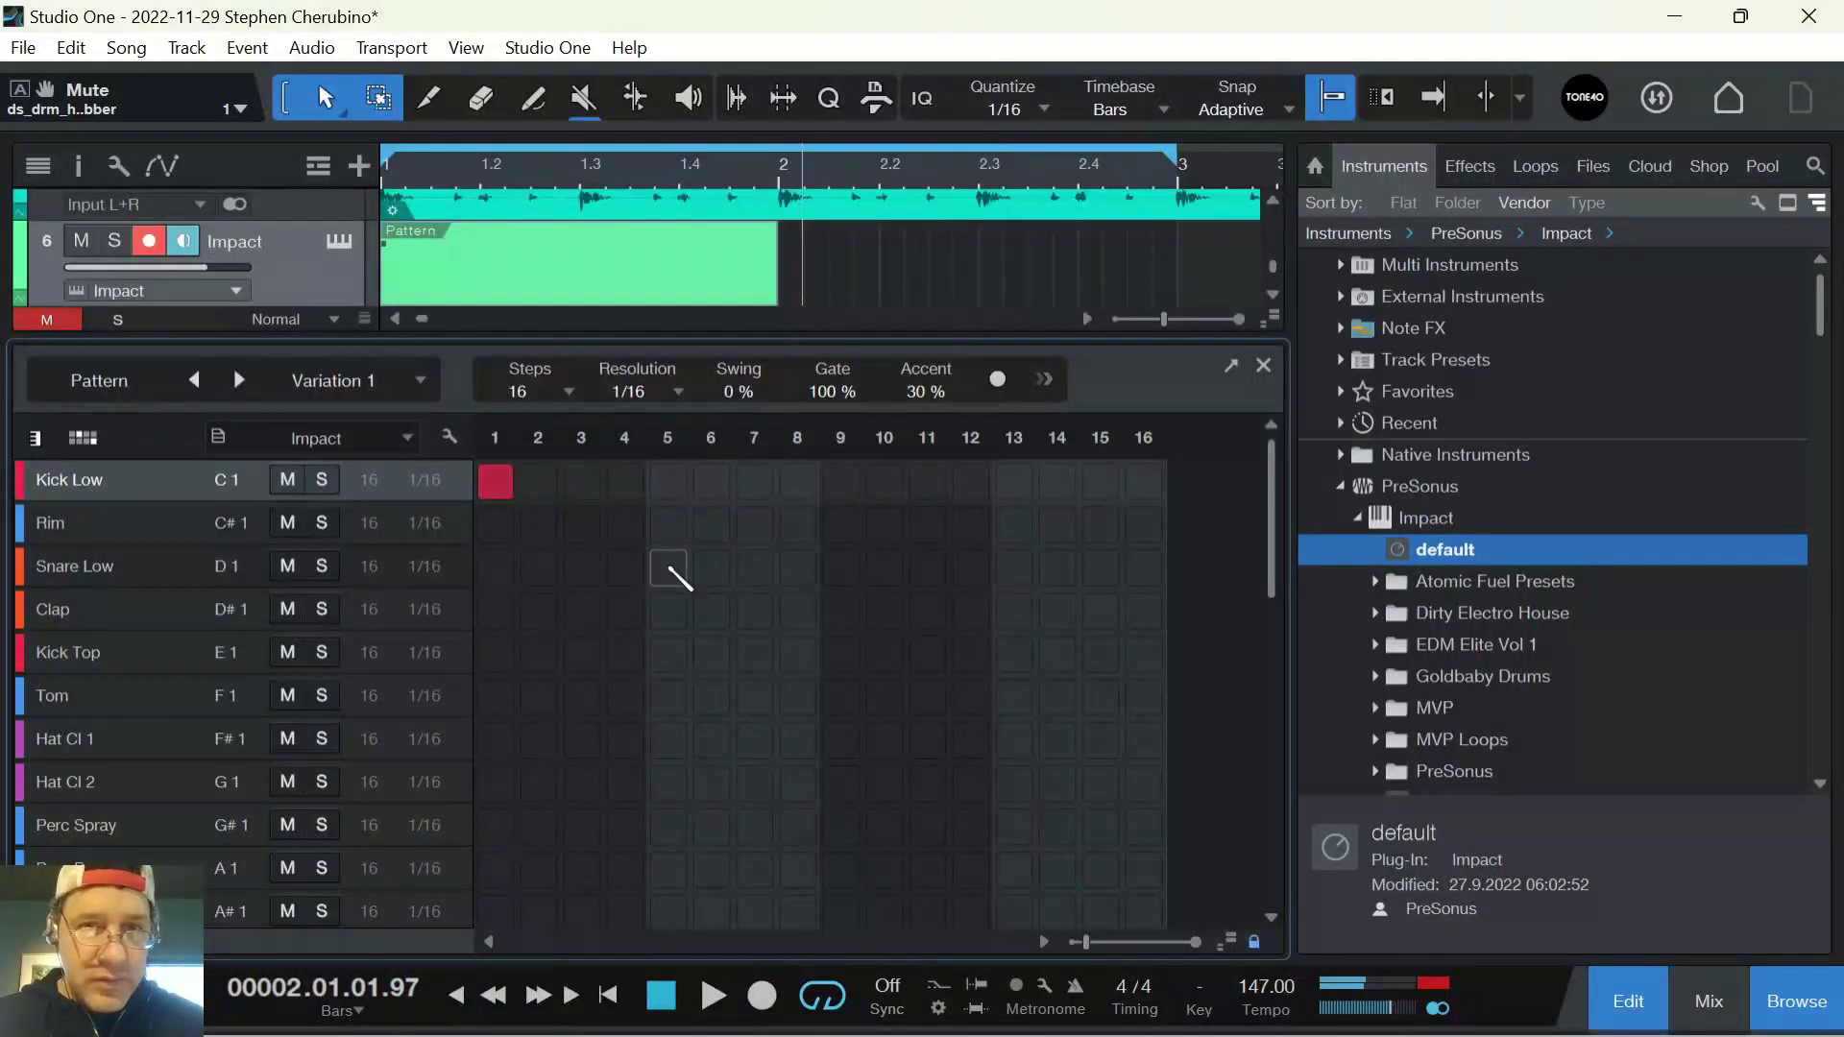
left_click(849, 574)
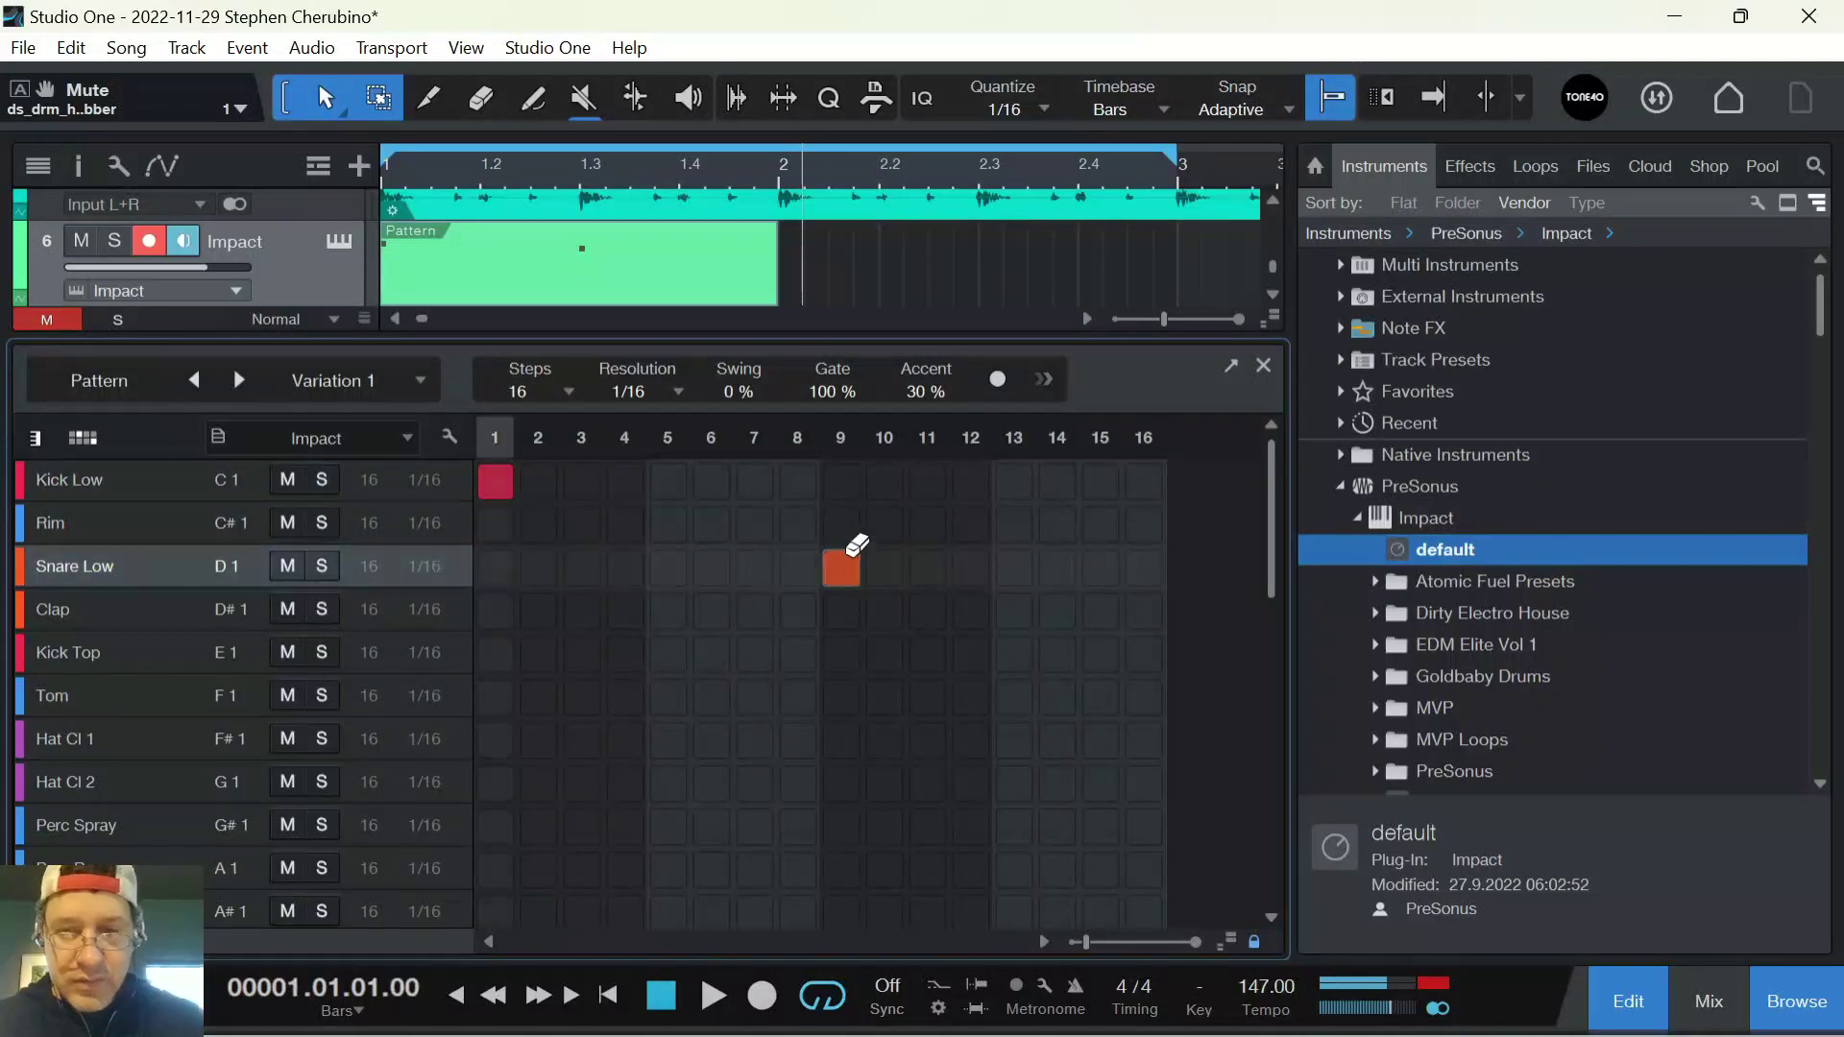
key("space")
key("space")
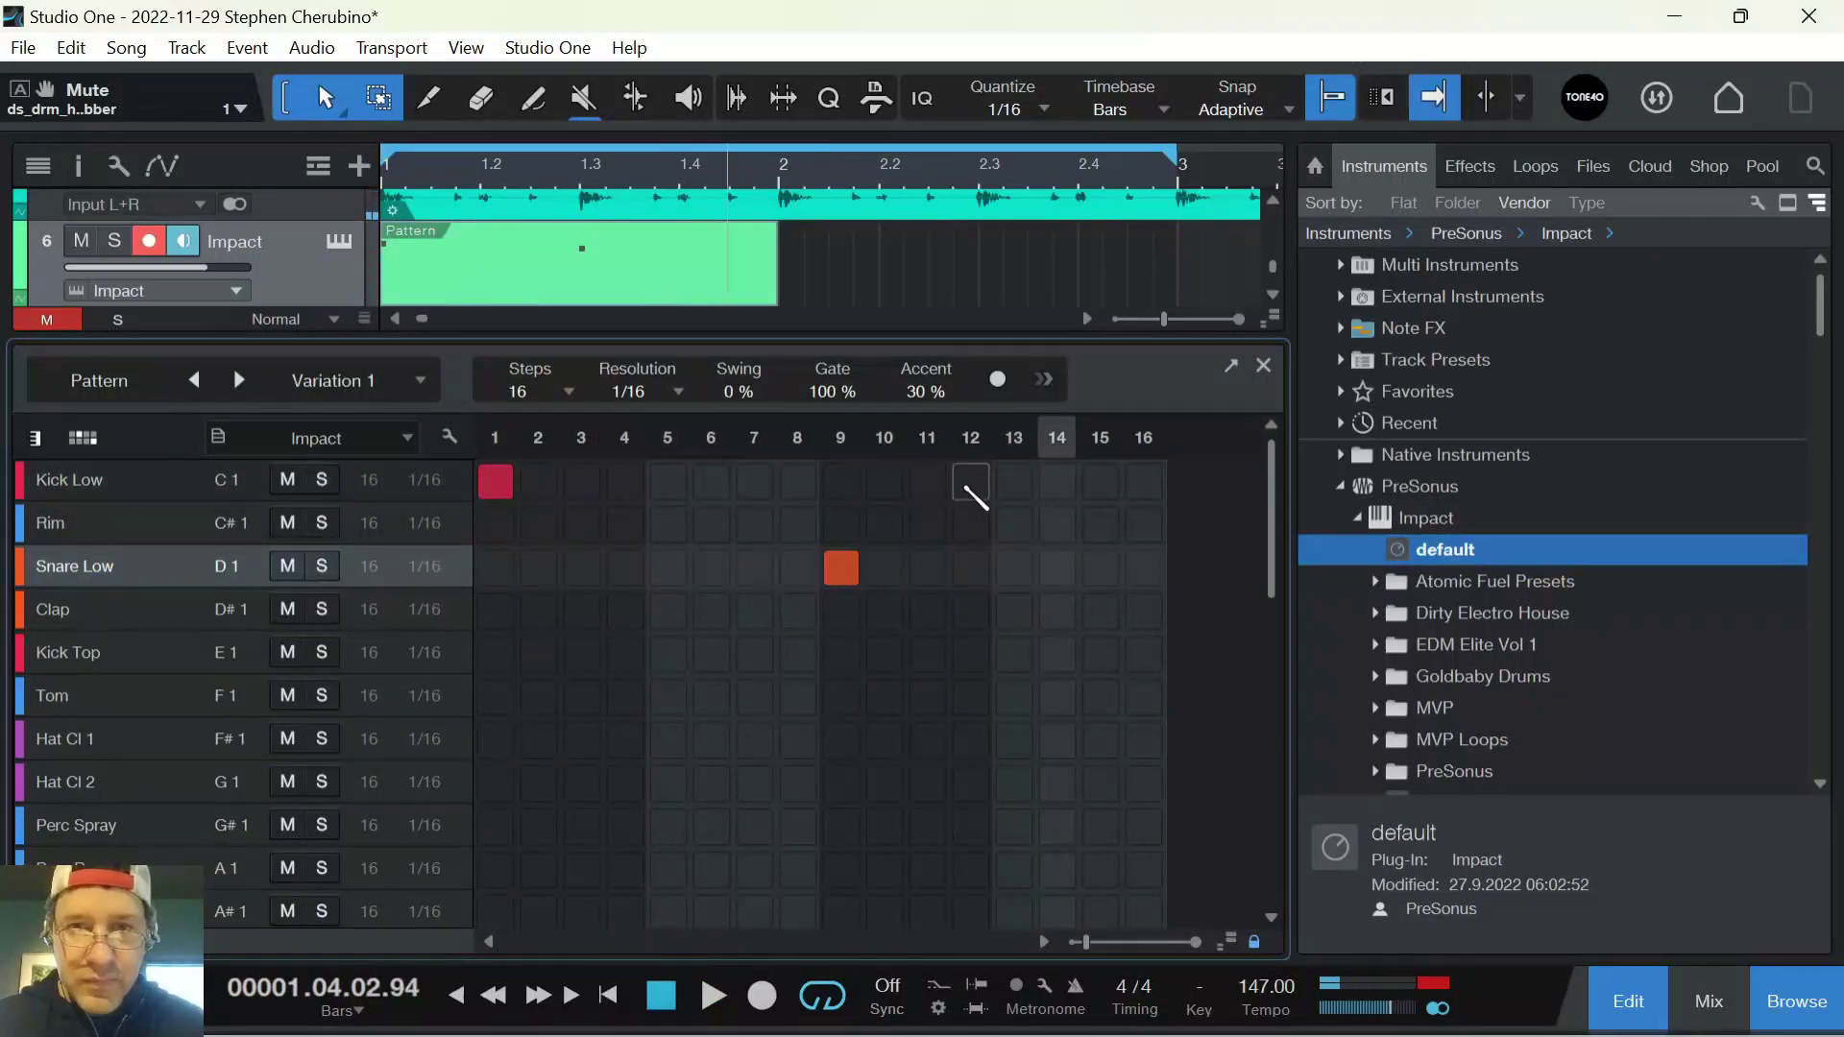
Try Kick Low hits on steps 11 and 13, and replace them with a single hit on step 15 during playback
left_click(928, 480)
left_click(1013, 480)
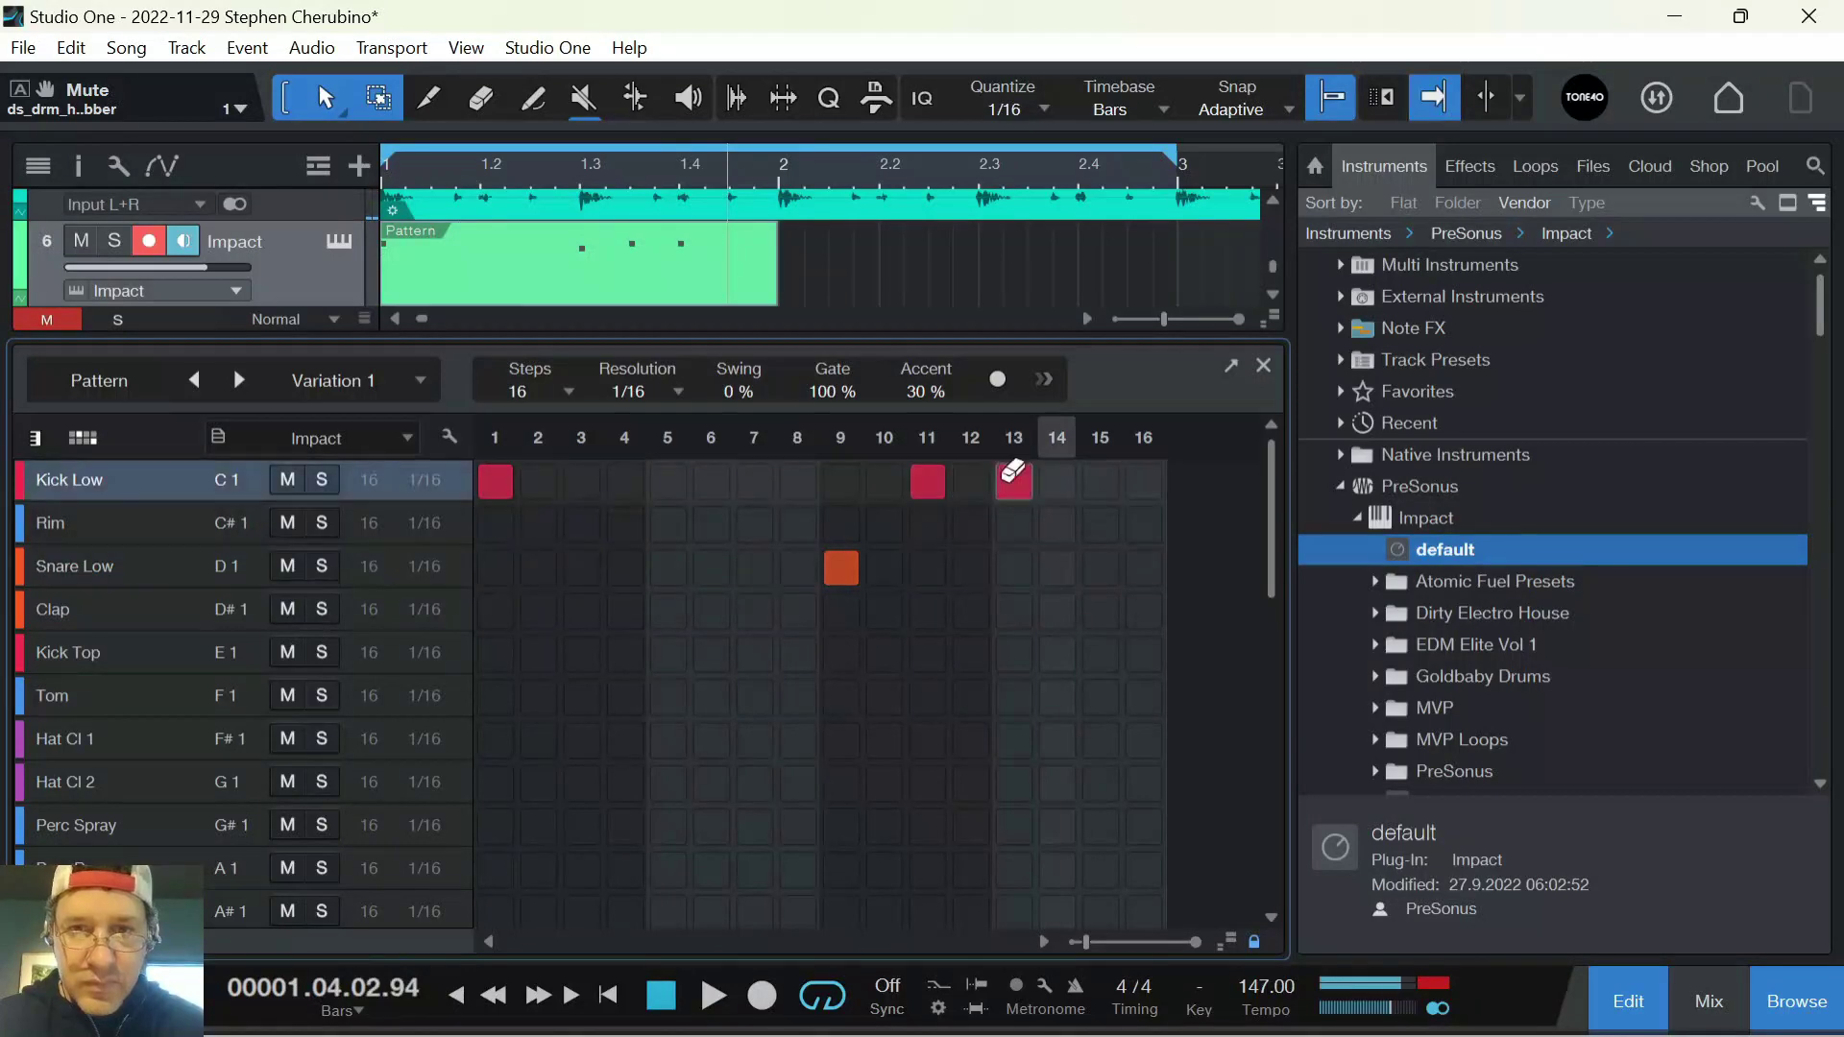
key("space")
left_click(928, 480)
left_click(1101, 481)
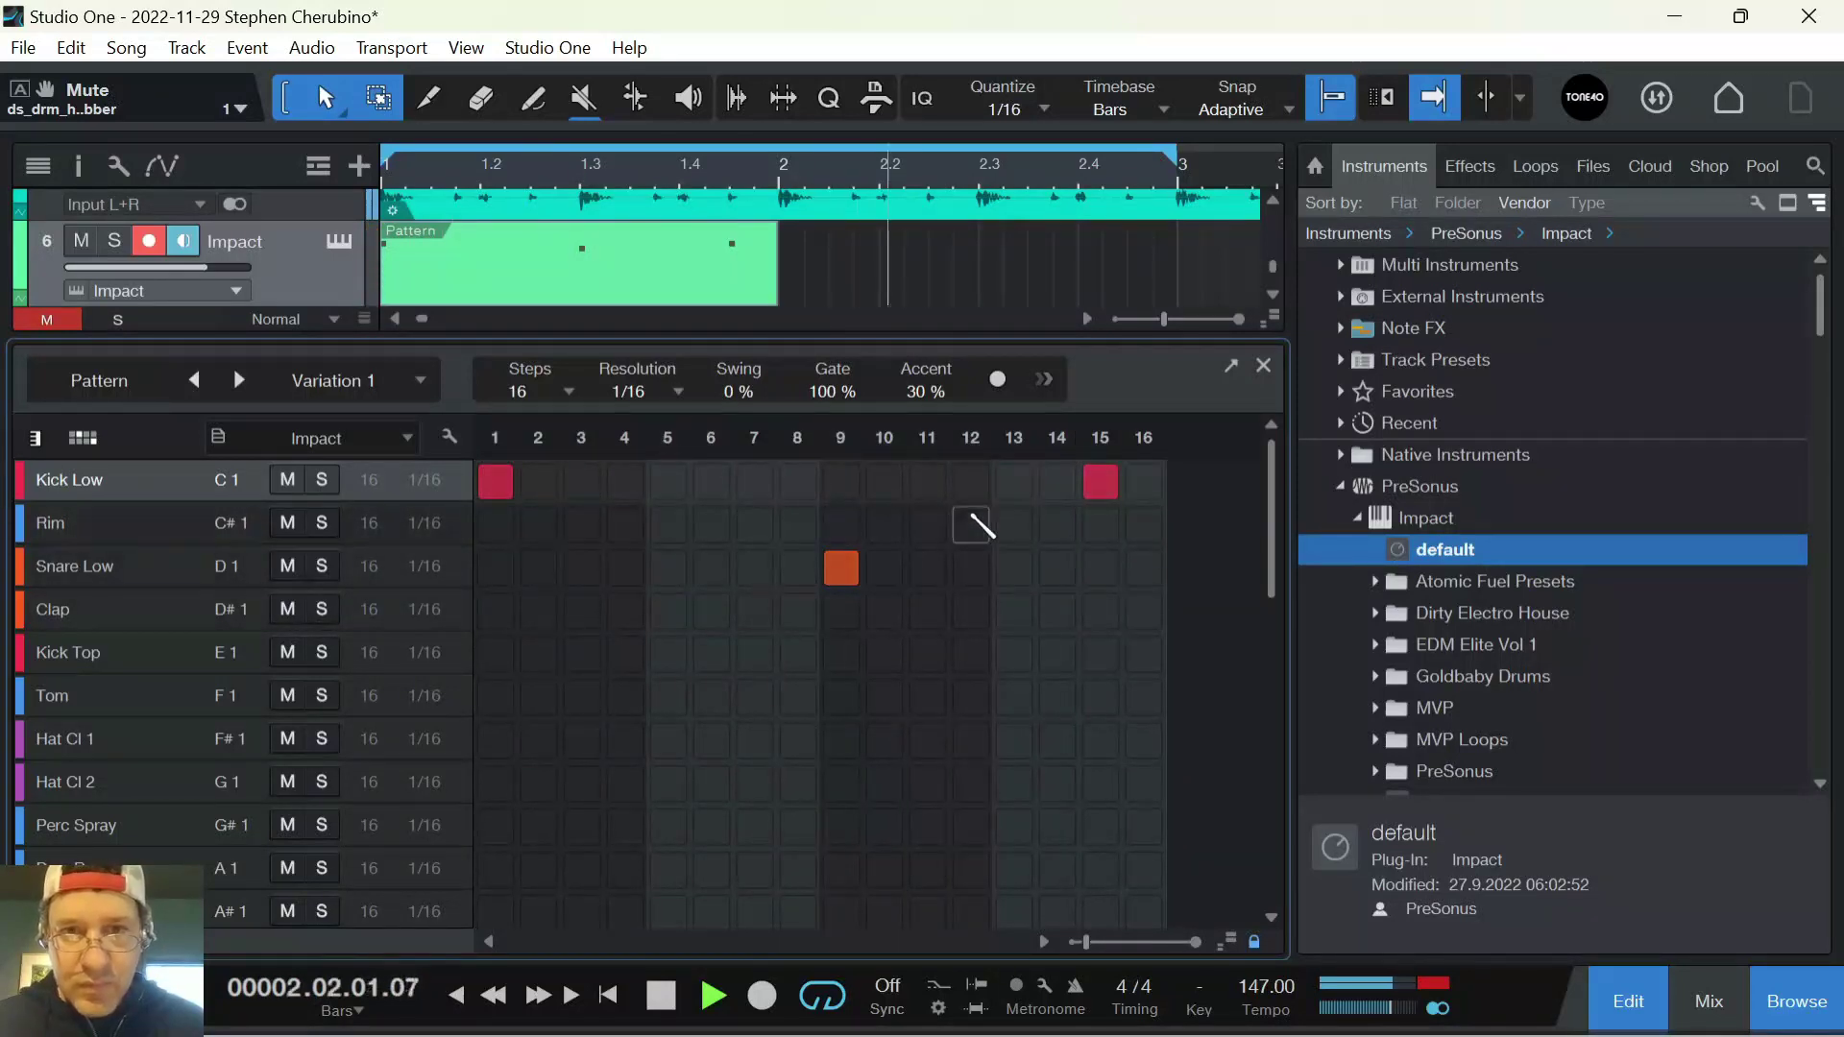
Set the pattern length to 32 steps and add Kick Low on step 17 and Snare Low on step 25
left_click(569, 391)
left_click(602, 582)
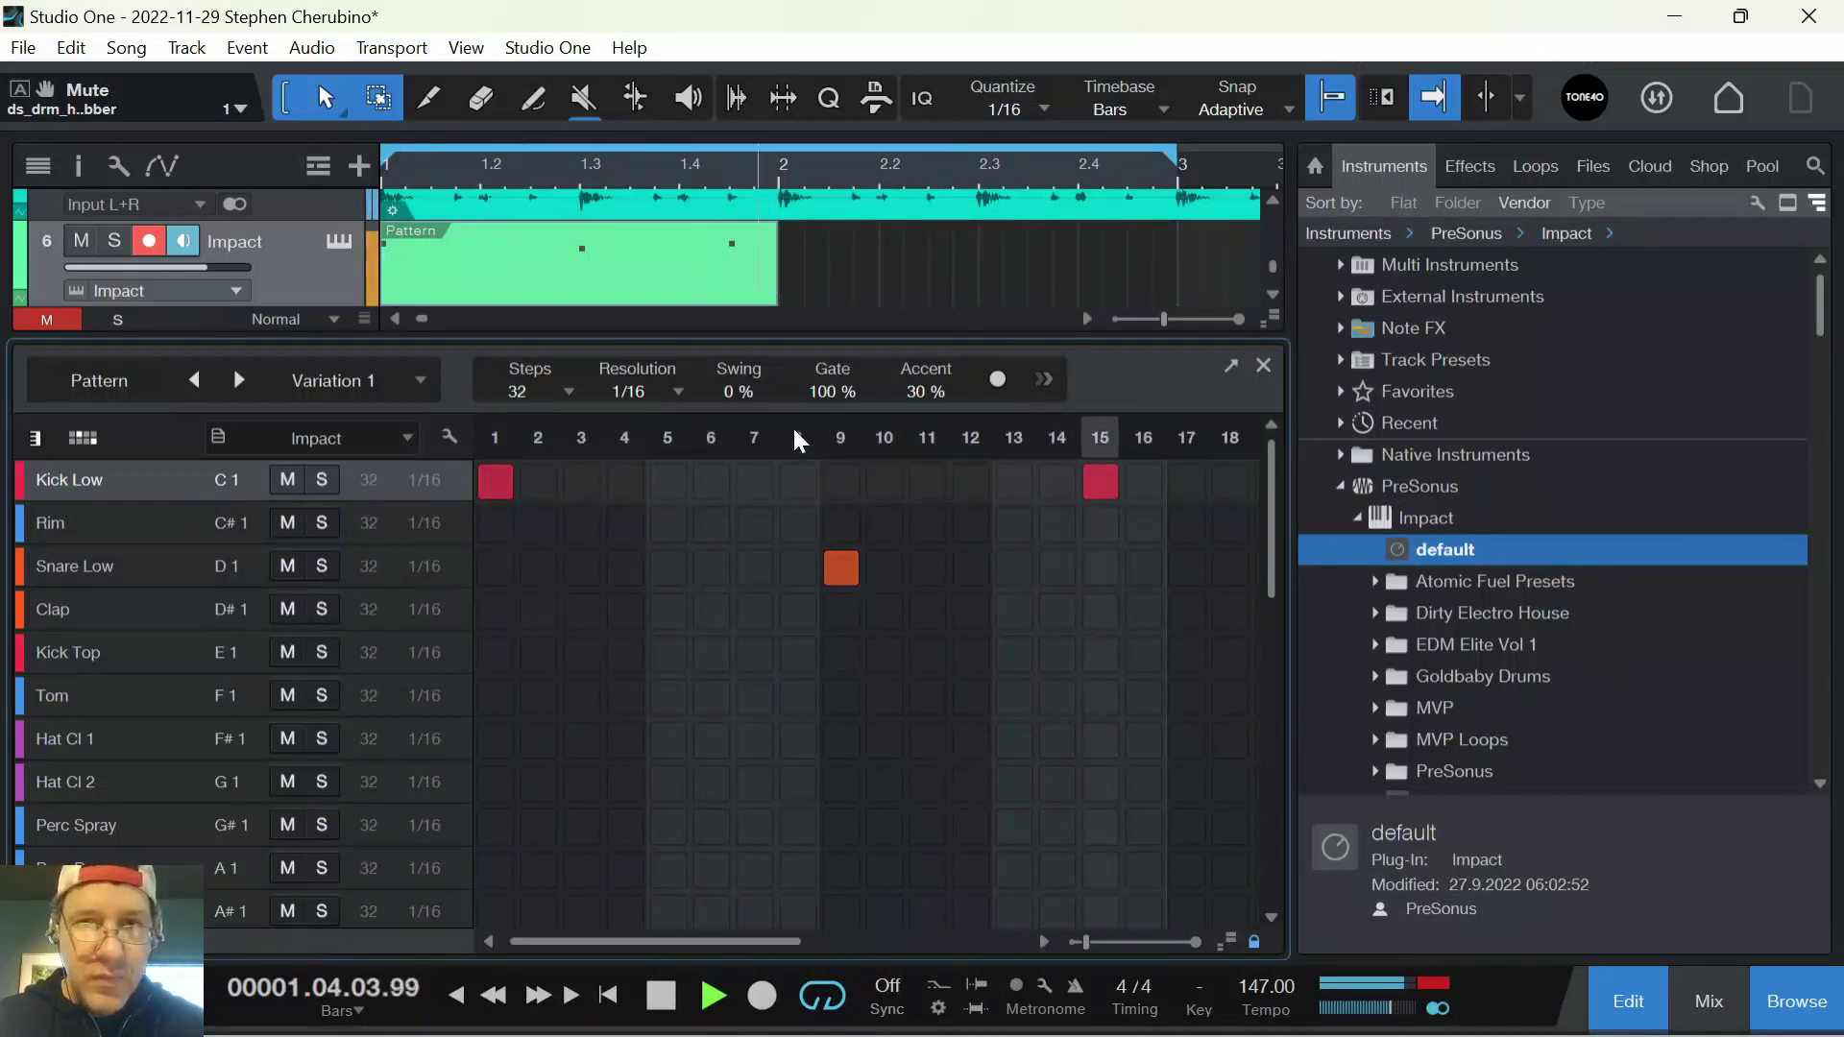
scroll(795, 437, "down", 2)
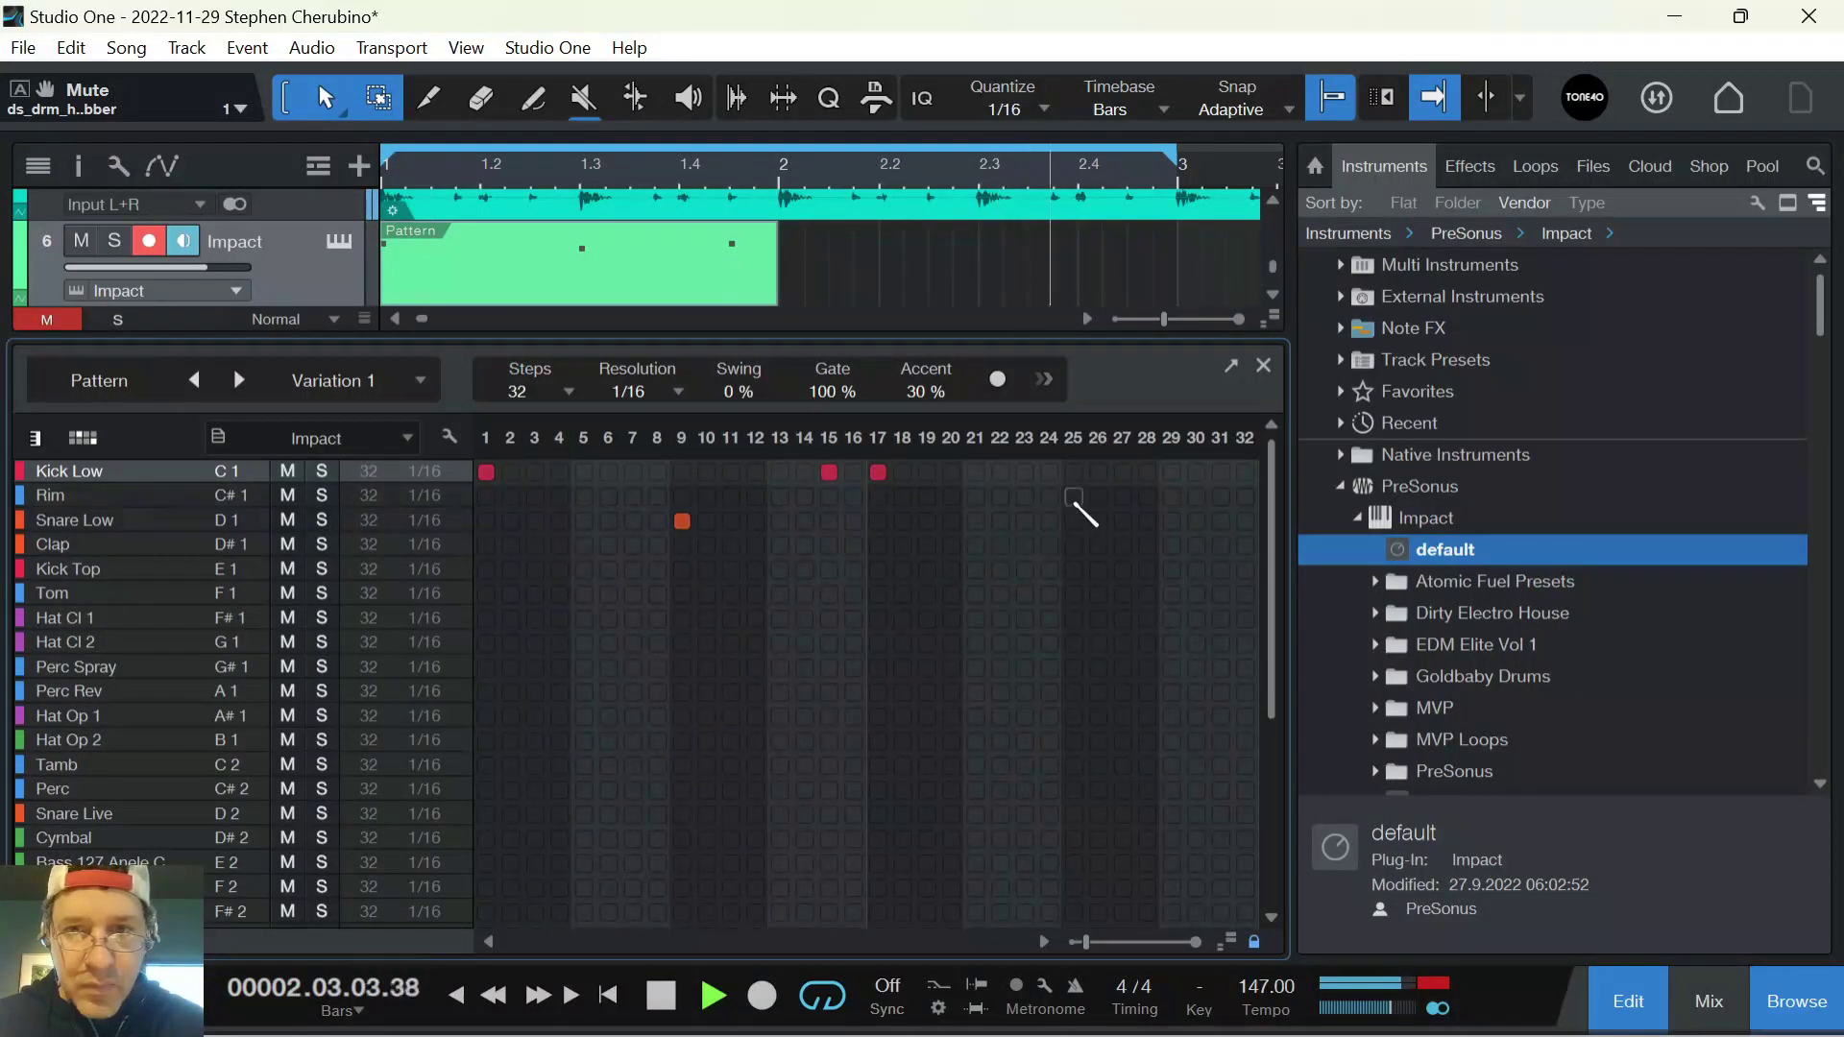
left_click(1075, 521)
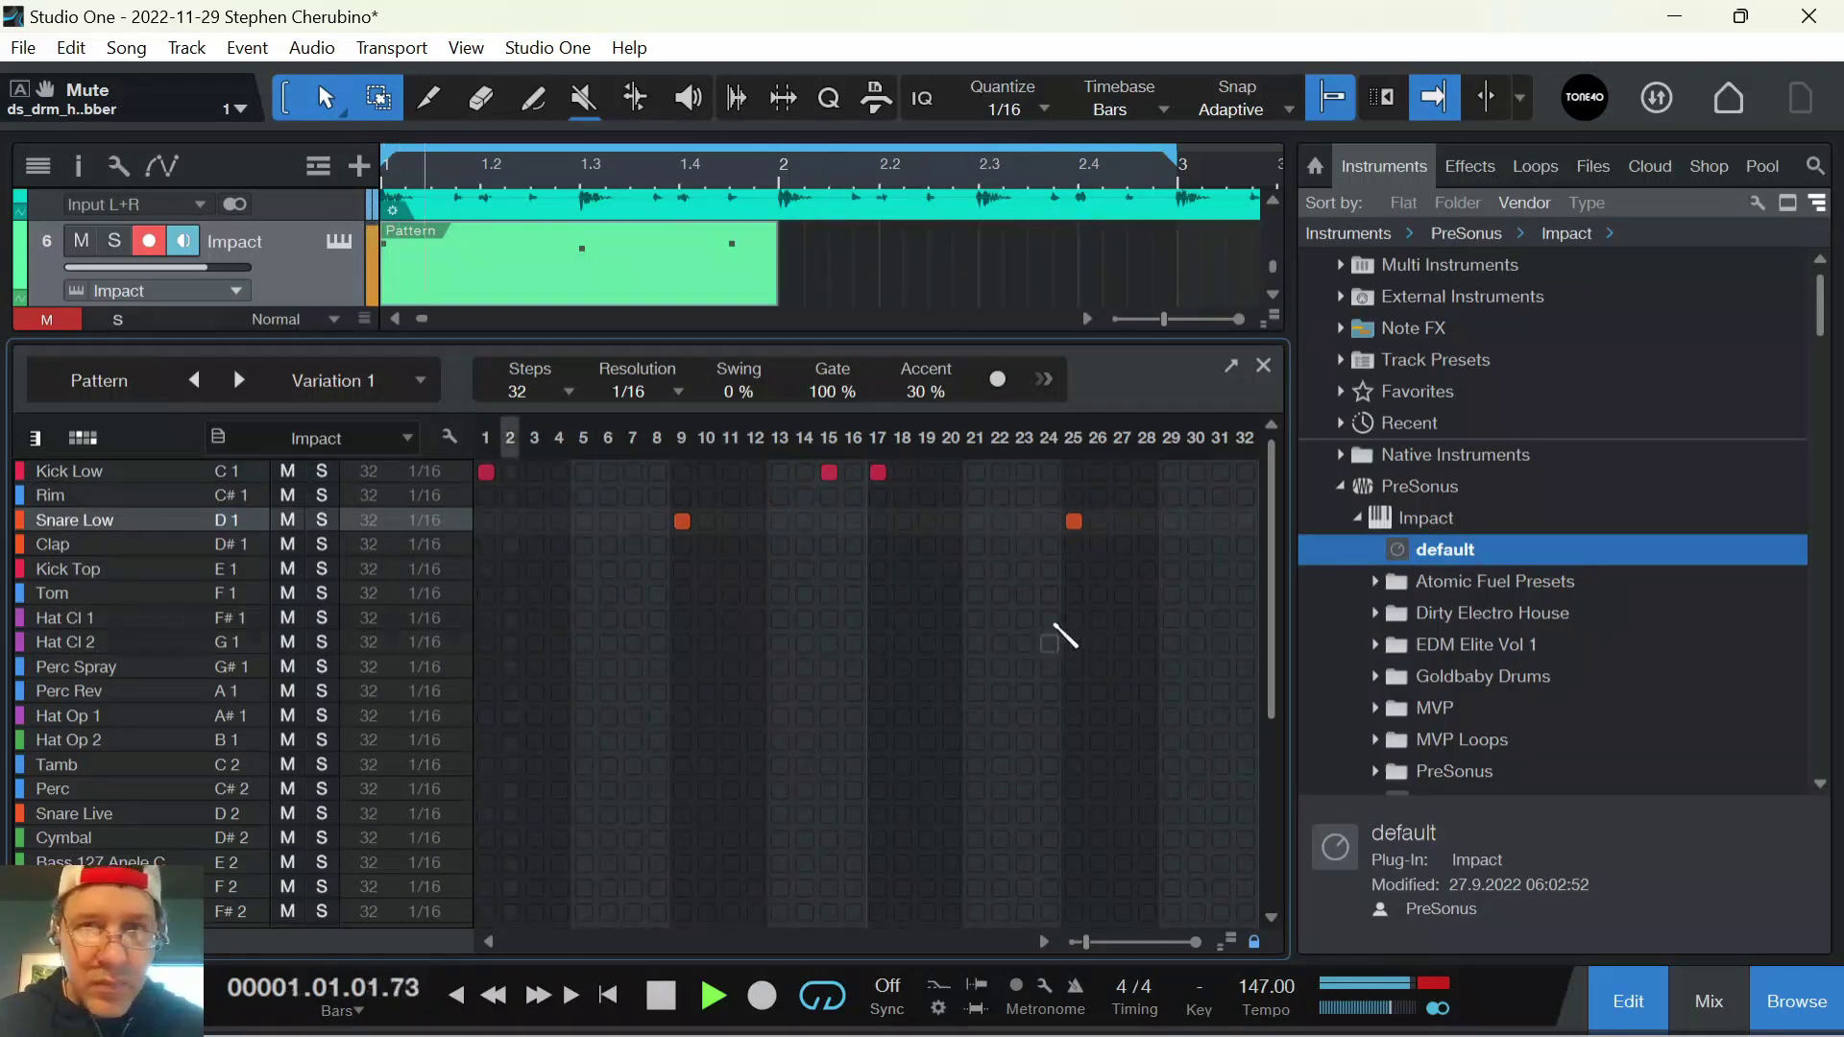
Extend the pattern event to bar 3 and place Hat Cl 1 on every fourth step from 1 to 25 and on steps 29 to 32
left_click_drag(769, 306, 1174, 322)
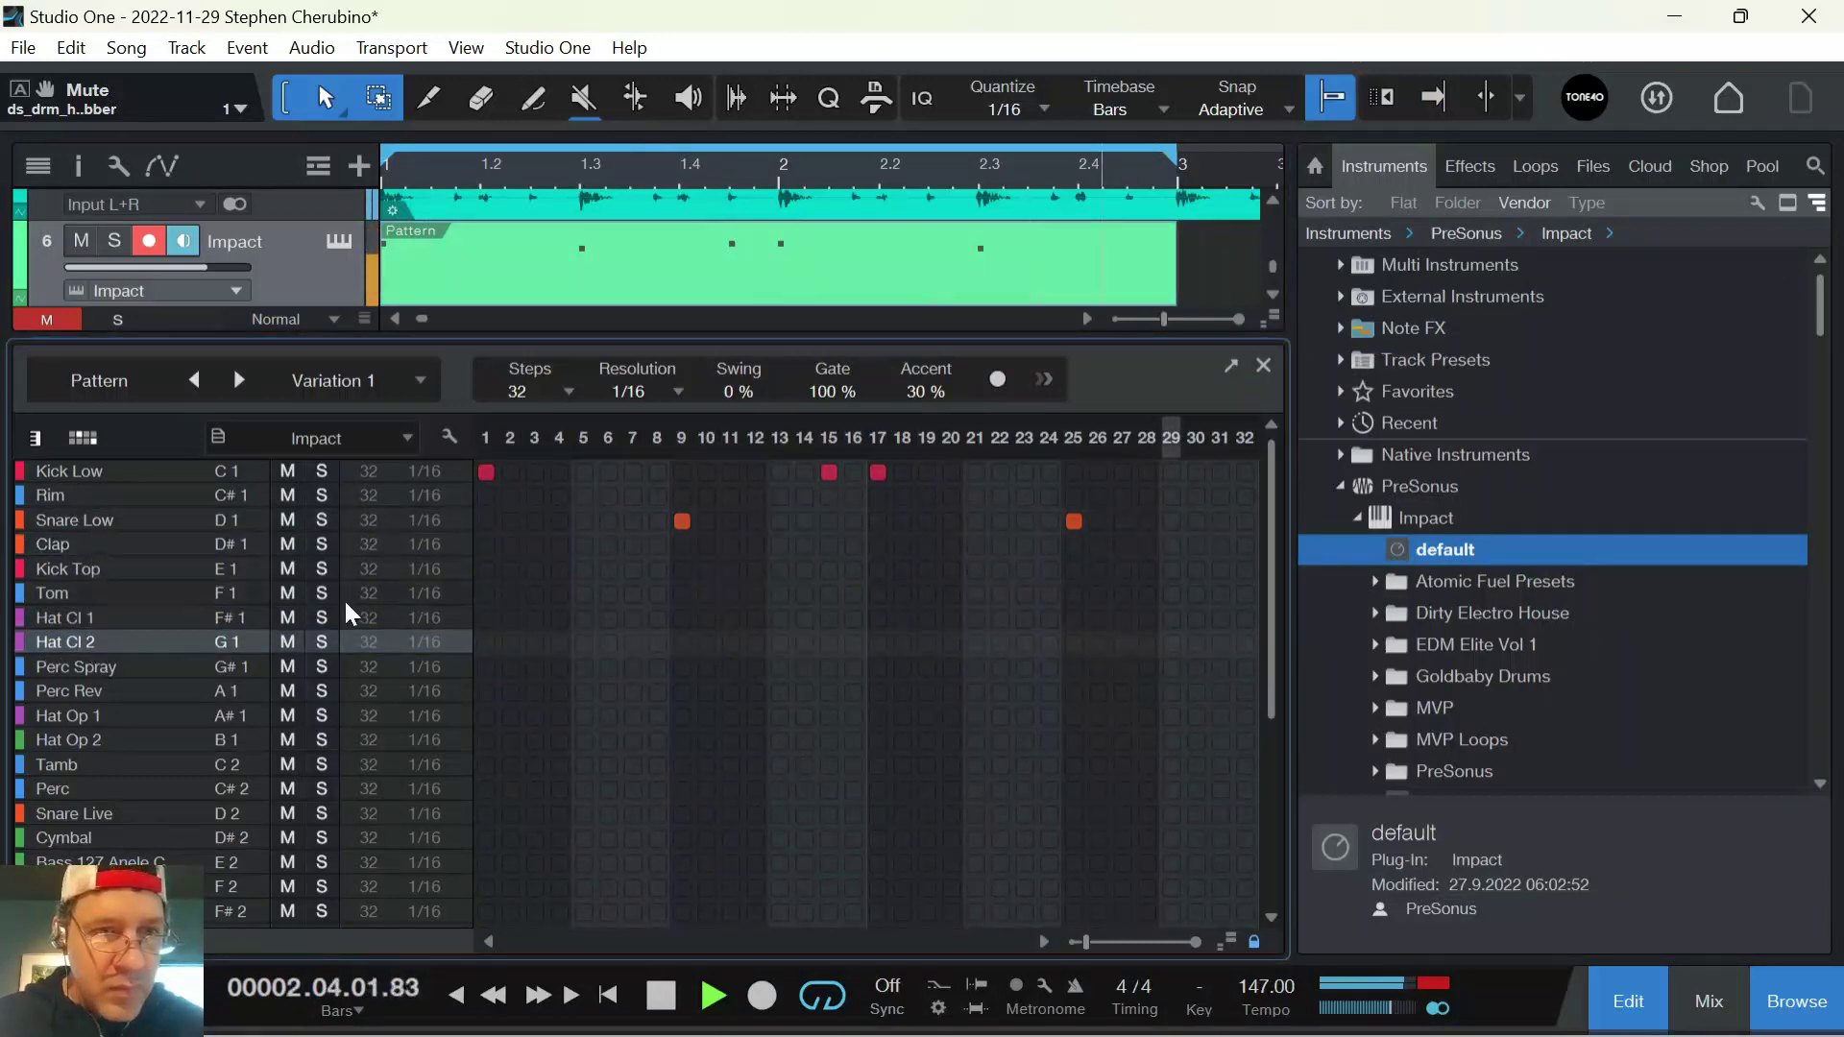
left_click(486, 617)
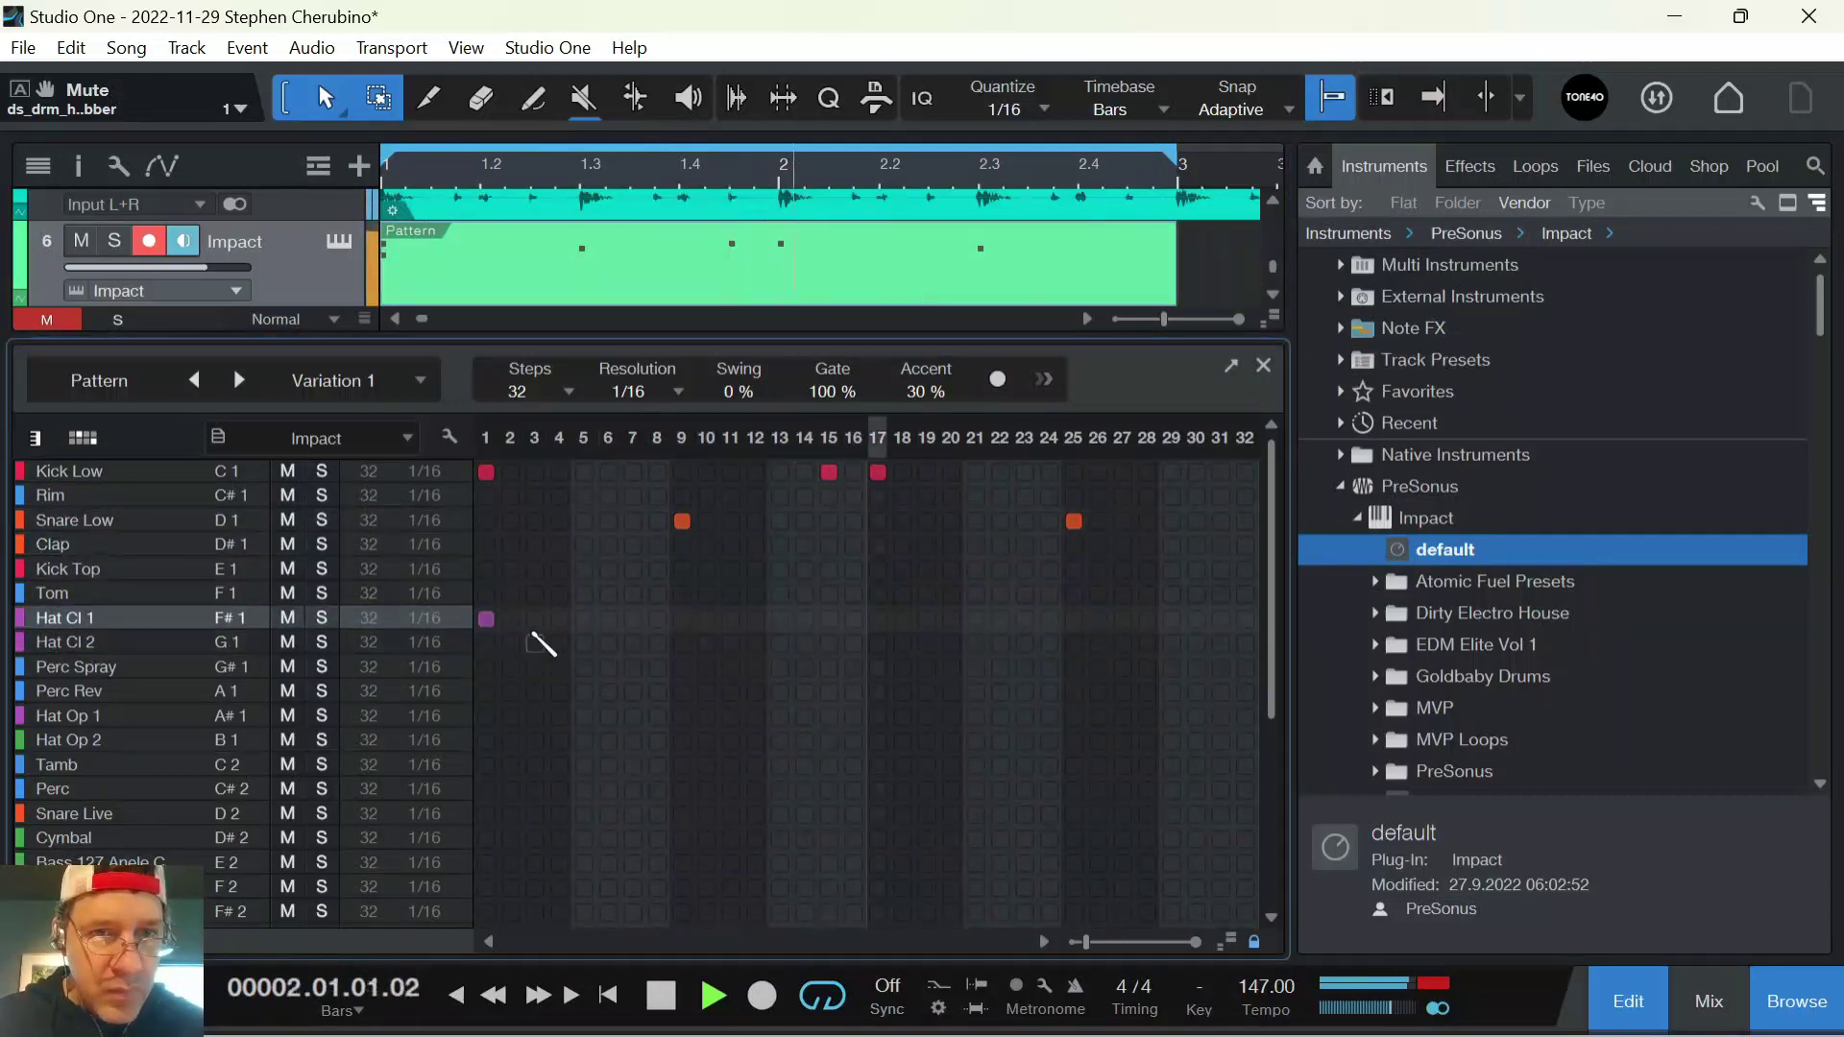
left_click(535, 619)
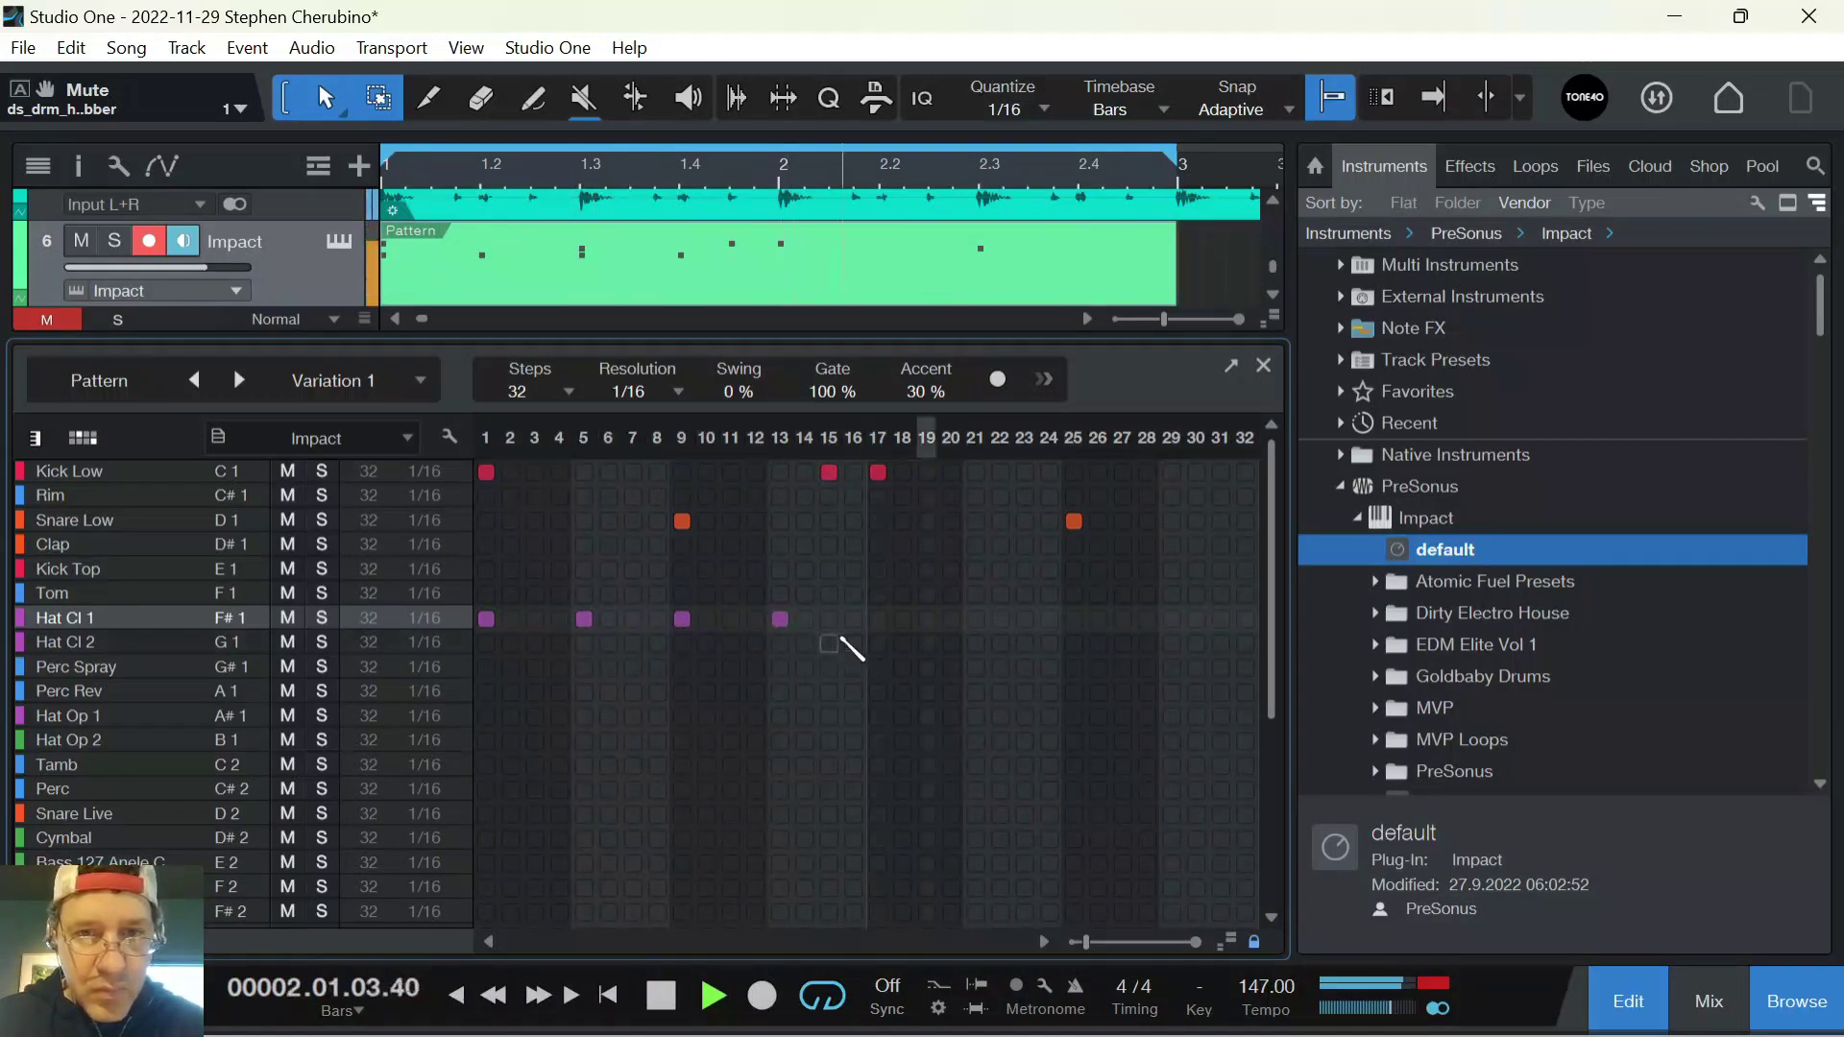
left_click(877, 619)
left_click(975, 620)
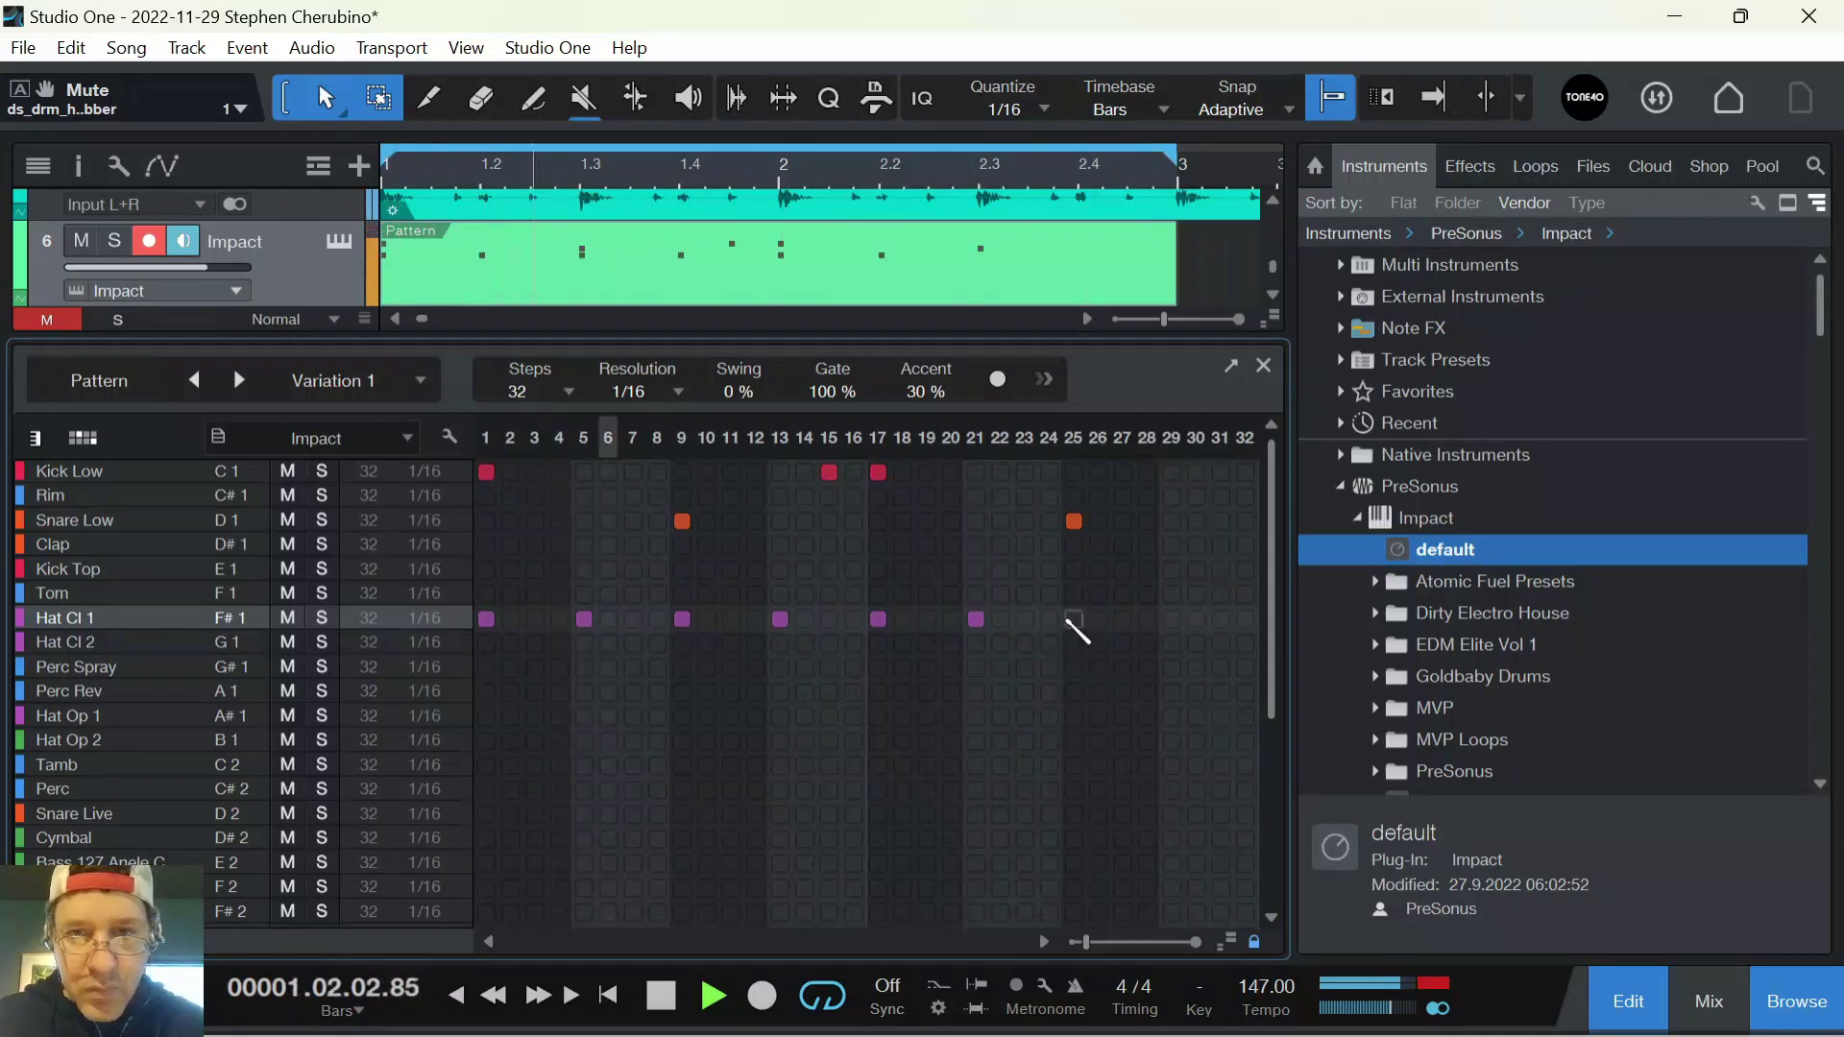
left_click(1172, 619)
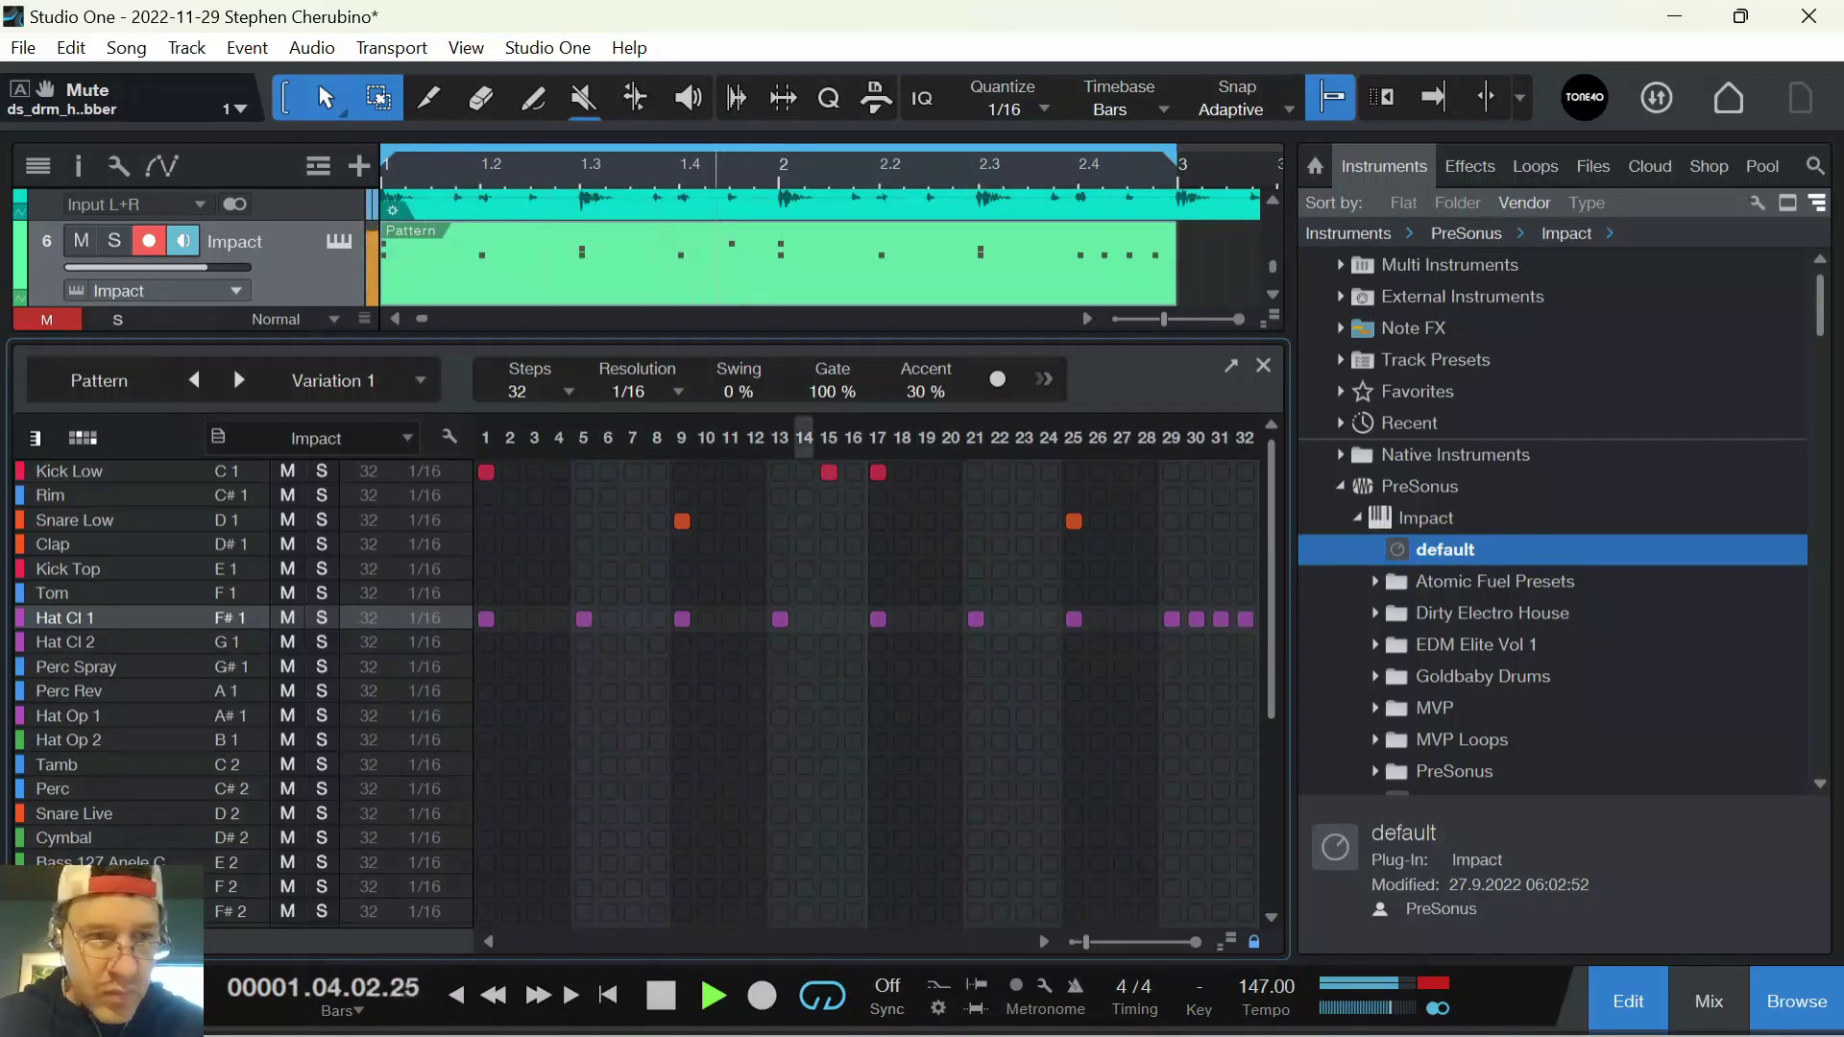
Lower the velocities of the last four Hat Cl 1 hits to a rising ramp of about 28, 33, 40 and 40
key("a")
left_click_drag(1177, 893, 1249, 894)
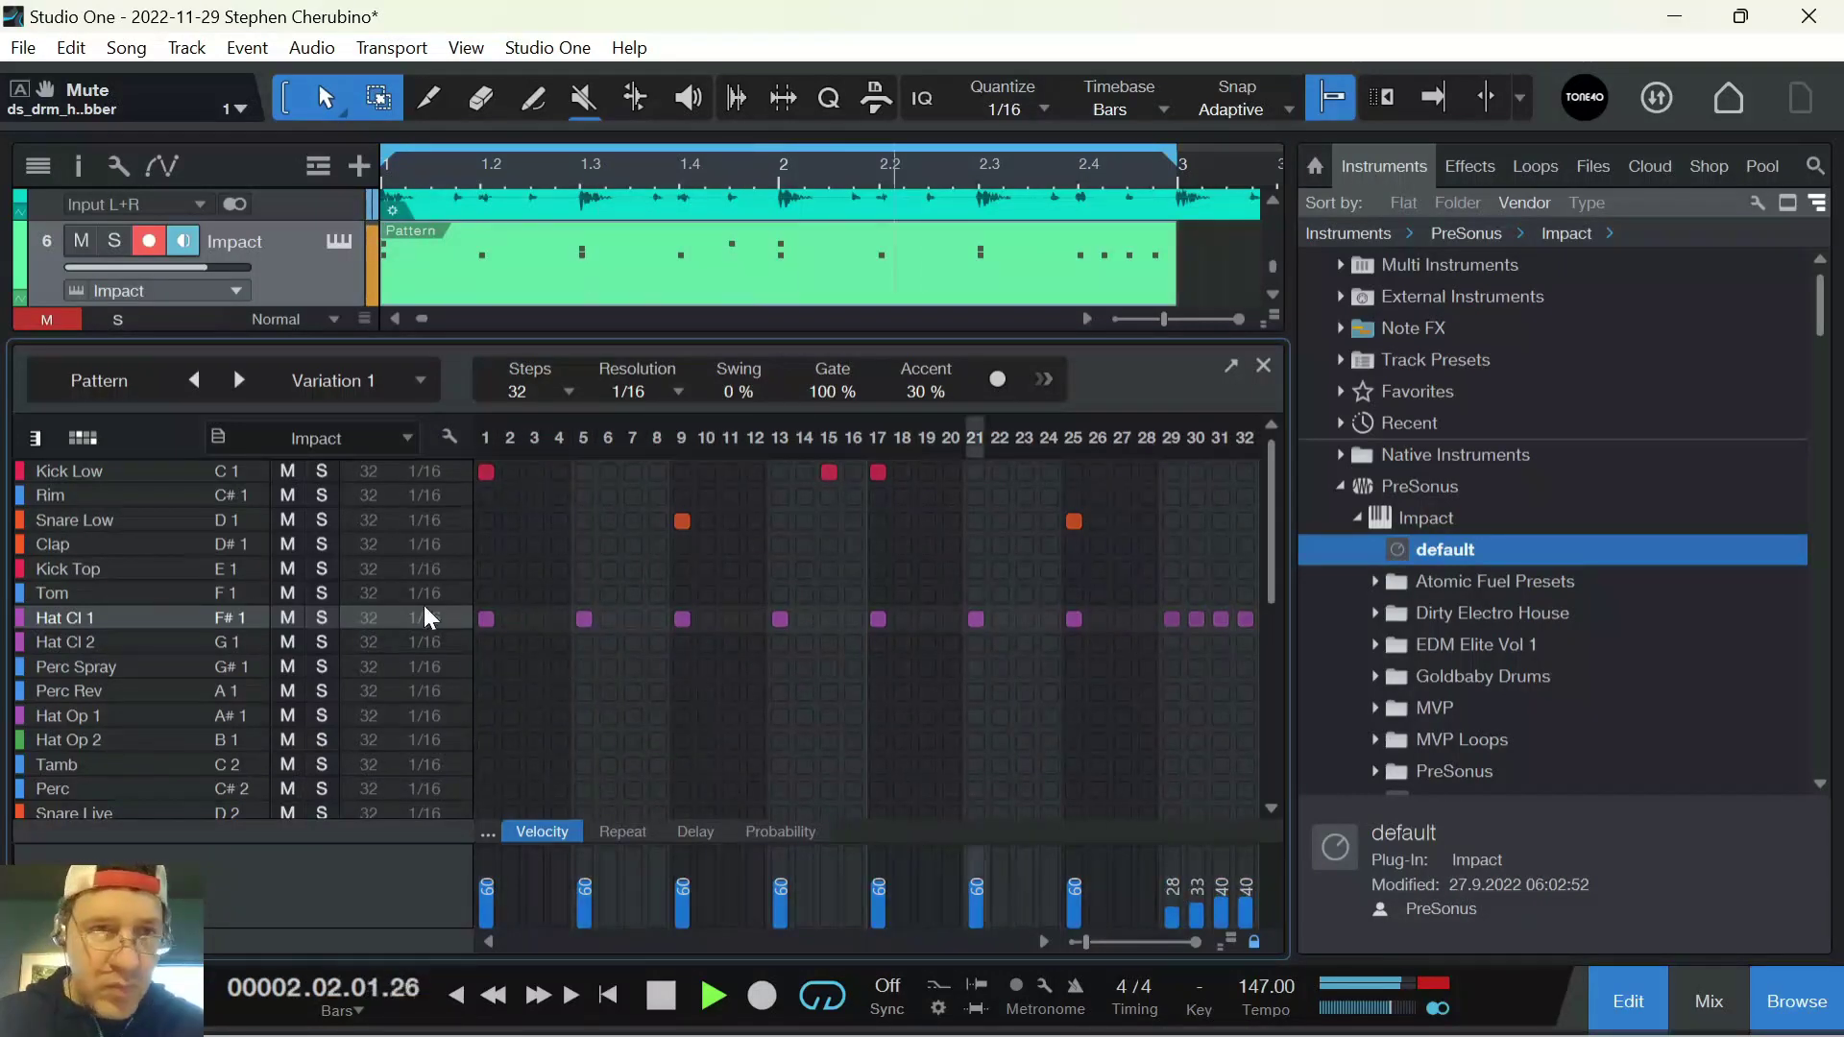
Audition the other kit sounds and place Tamb hits on steps 1, 7, 16, 22 and 27
left_click(69, 640)
left_click(83, 672)
left_click(77, 688)
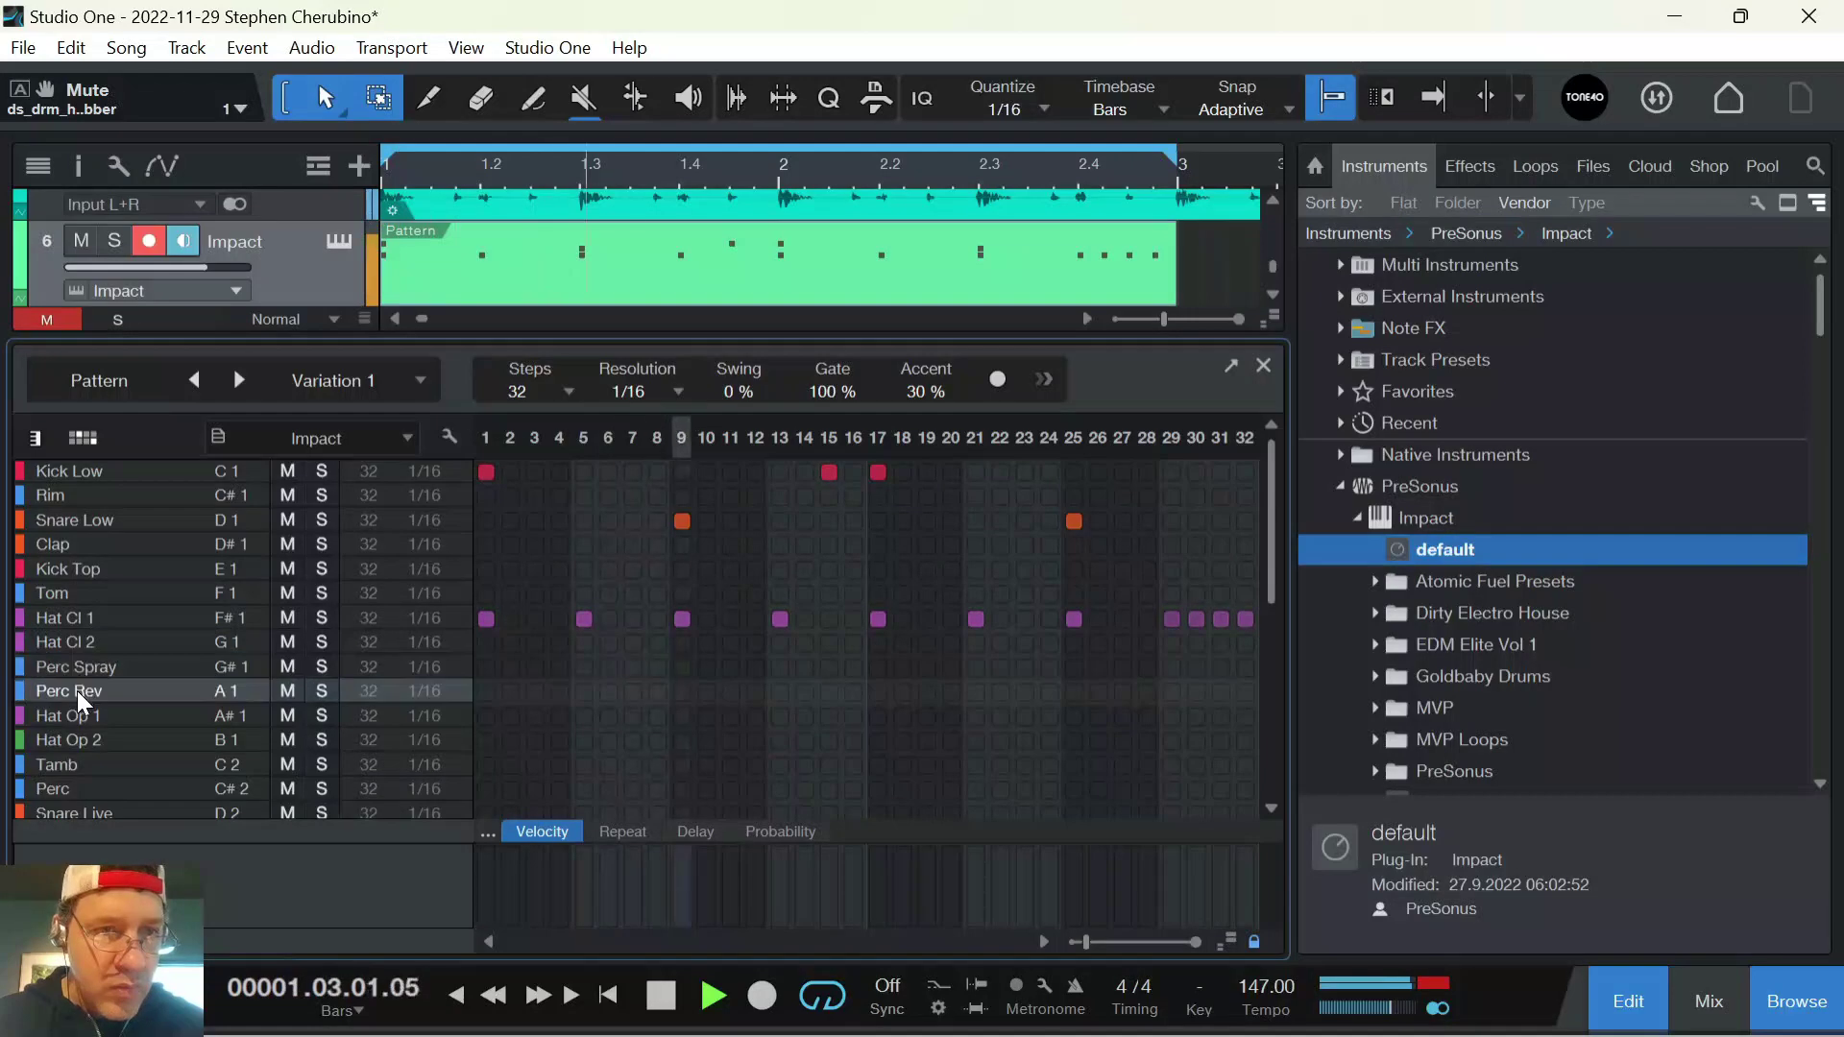
left_click(84, 716)
left_click(79, 739)
left_click(63, 767)
left_click(487, 767)
left_click(853, 766)
left_click(1000, 765)
left_click(1123, 766)
left_click(633, 766)
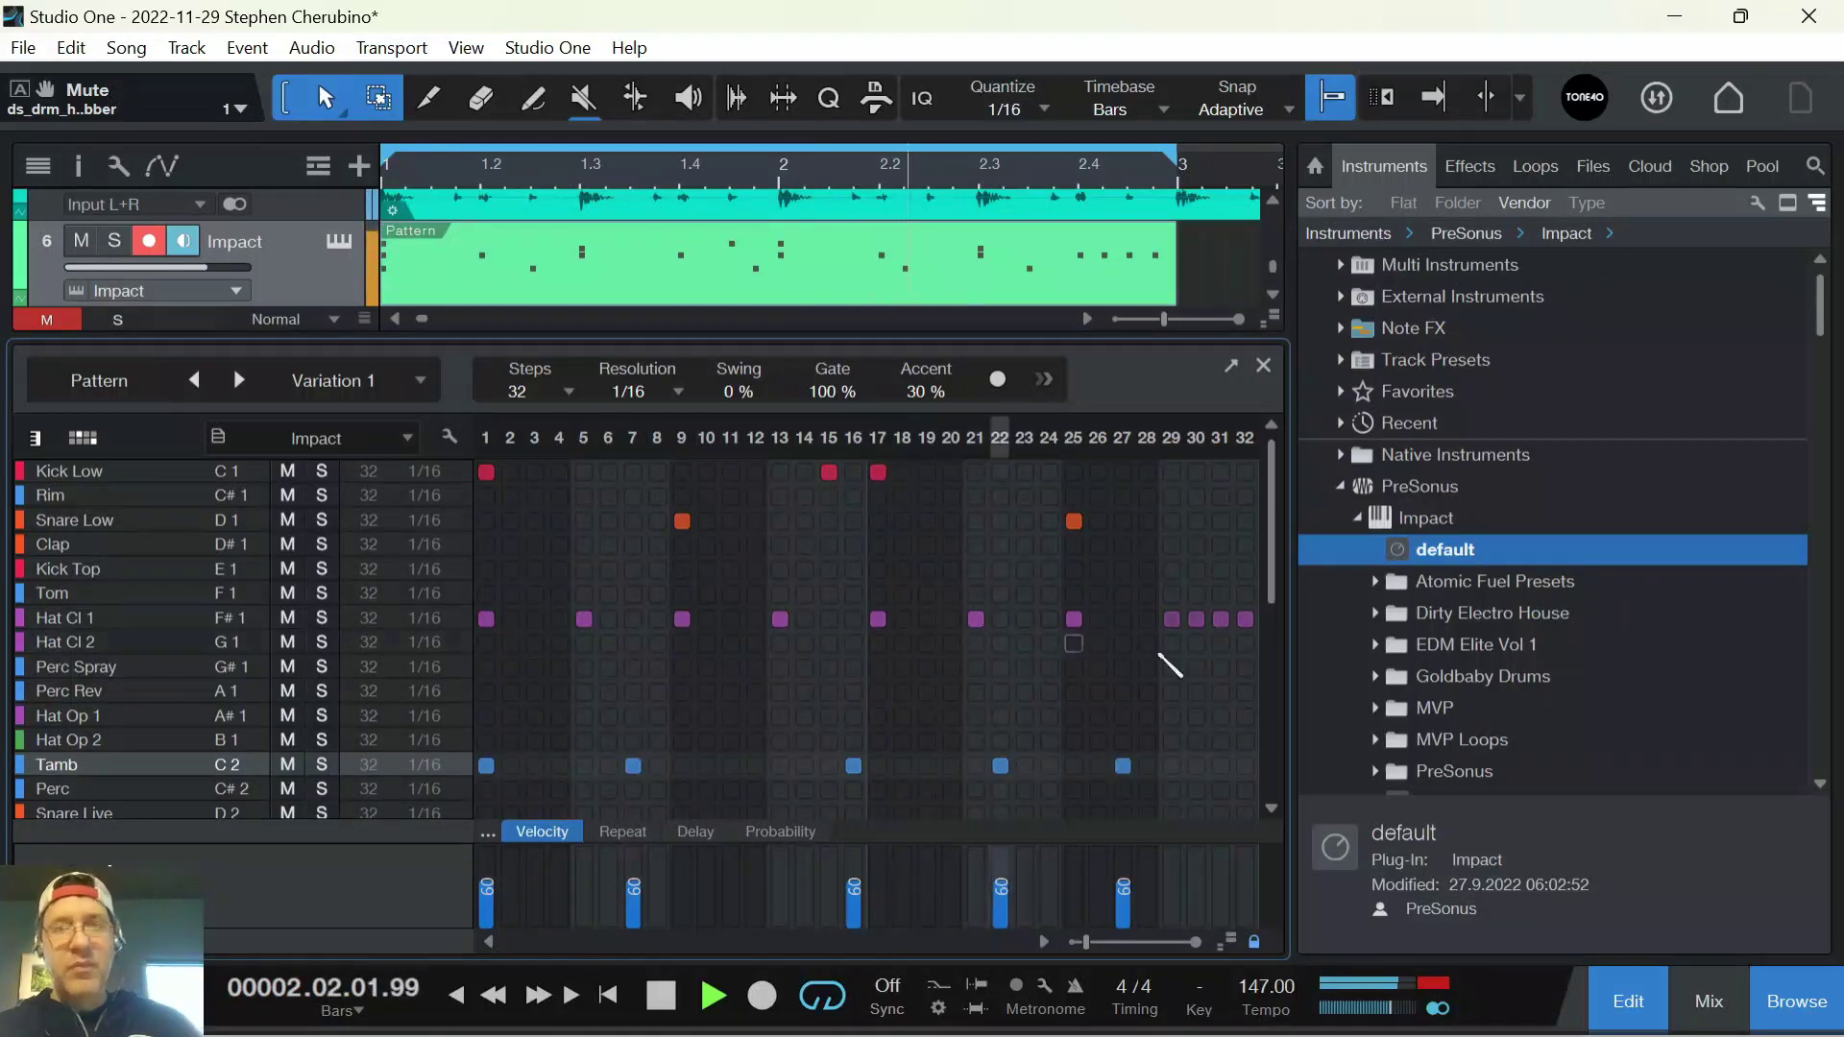
Lower the Tamb hit velocities to about 35, 25, 28, 19 and 21 in order, and close the pattern editor
left_click(485, 901)
left_click_drag(485, 899, 704, 885)
left_click(849, 897)
left_click(633, 908)
left_click(1000, 913)
left_click(1123, 910)
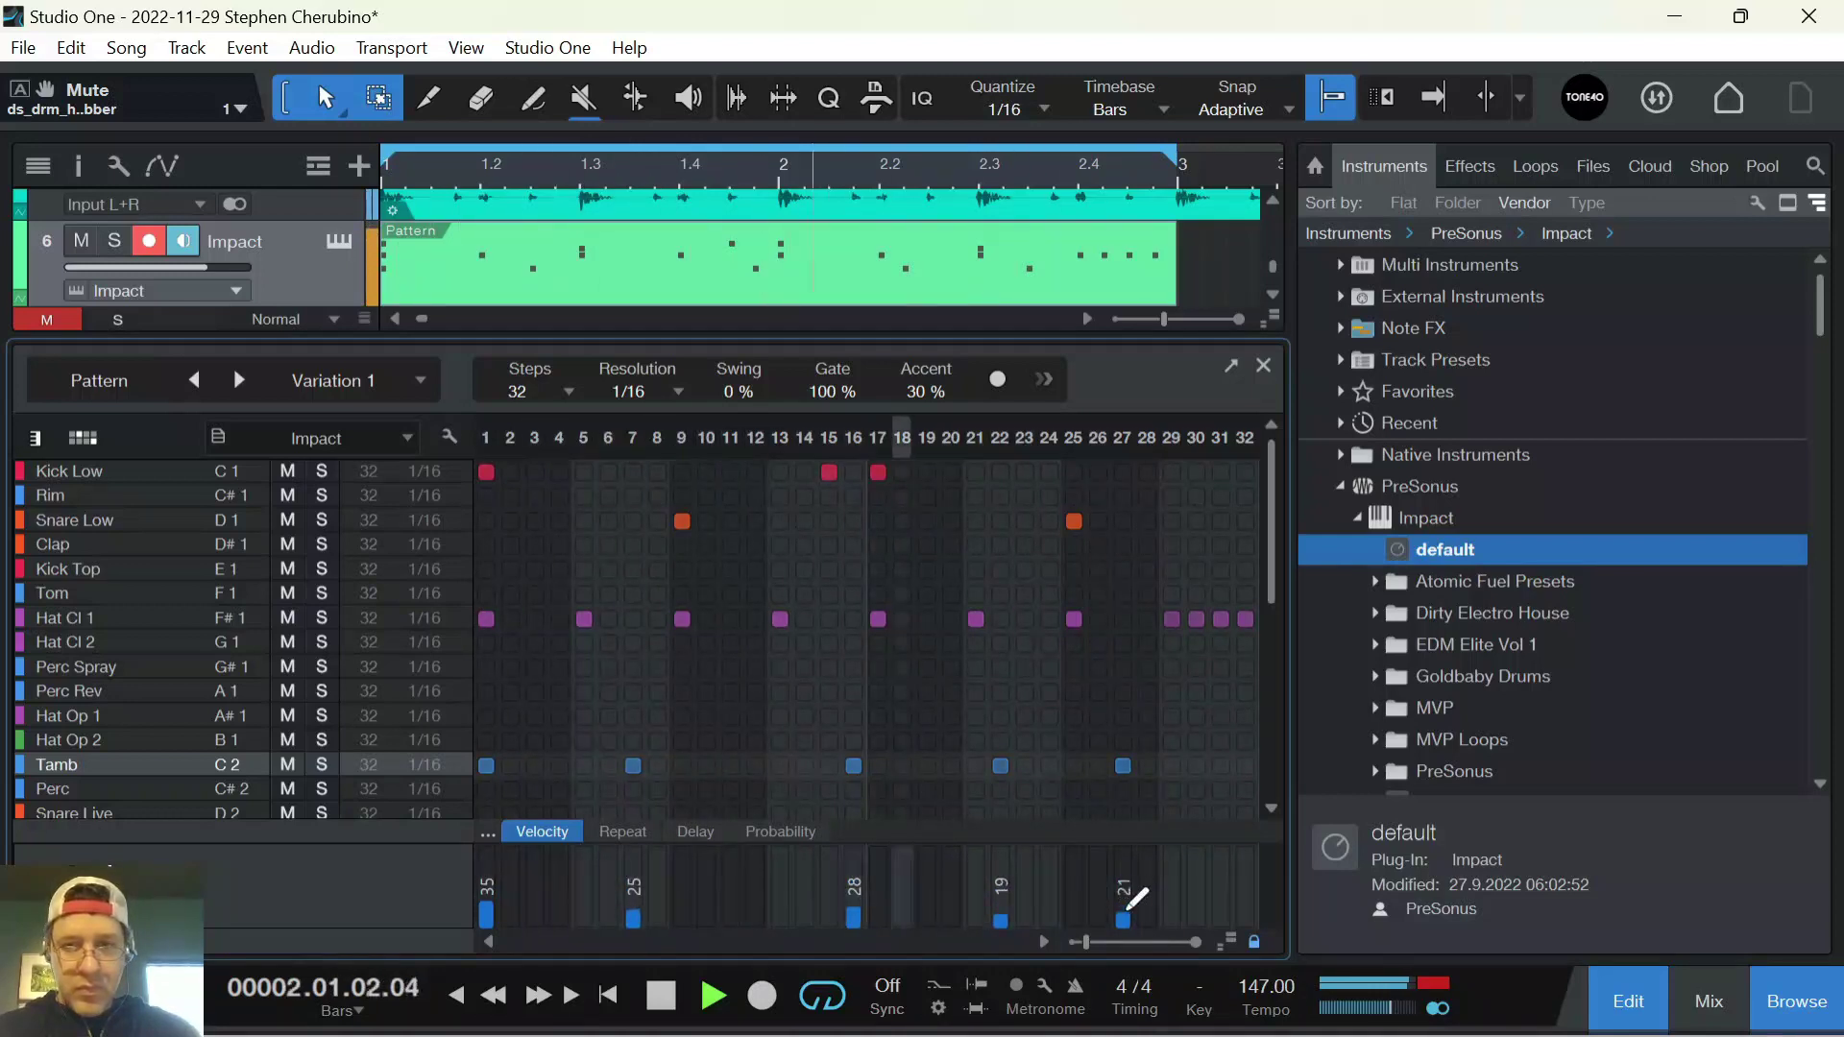
left_click(1264, 366)
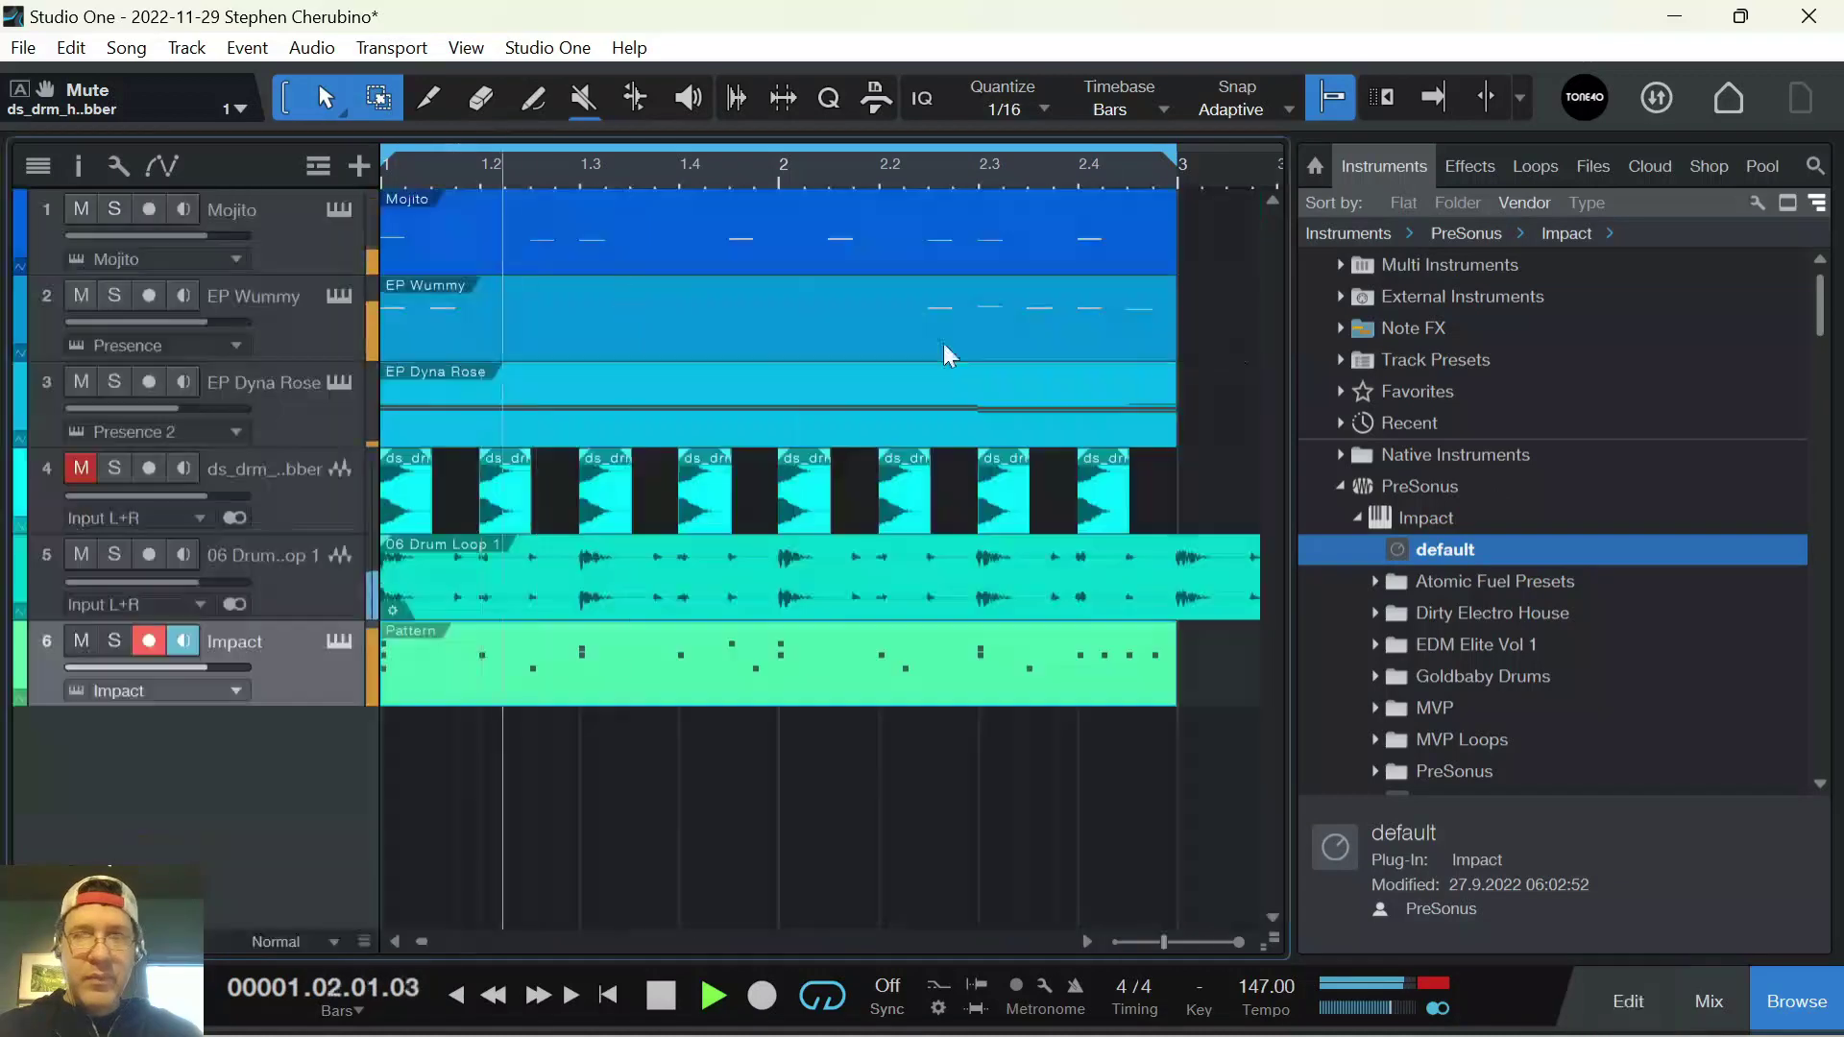
Unmute track 4, shift all its drum hits an eighth note onto the offbeats, and lower its volume to -13.4 dB
left_click_drag(211, 500, 152, 485)
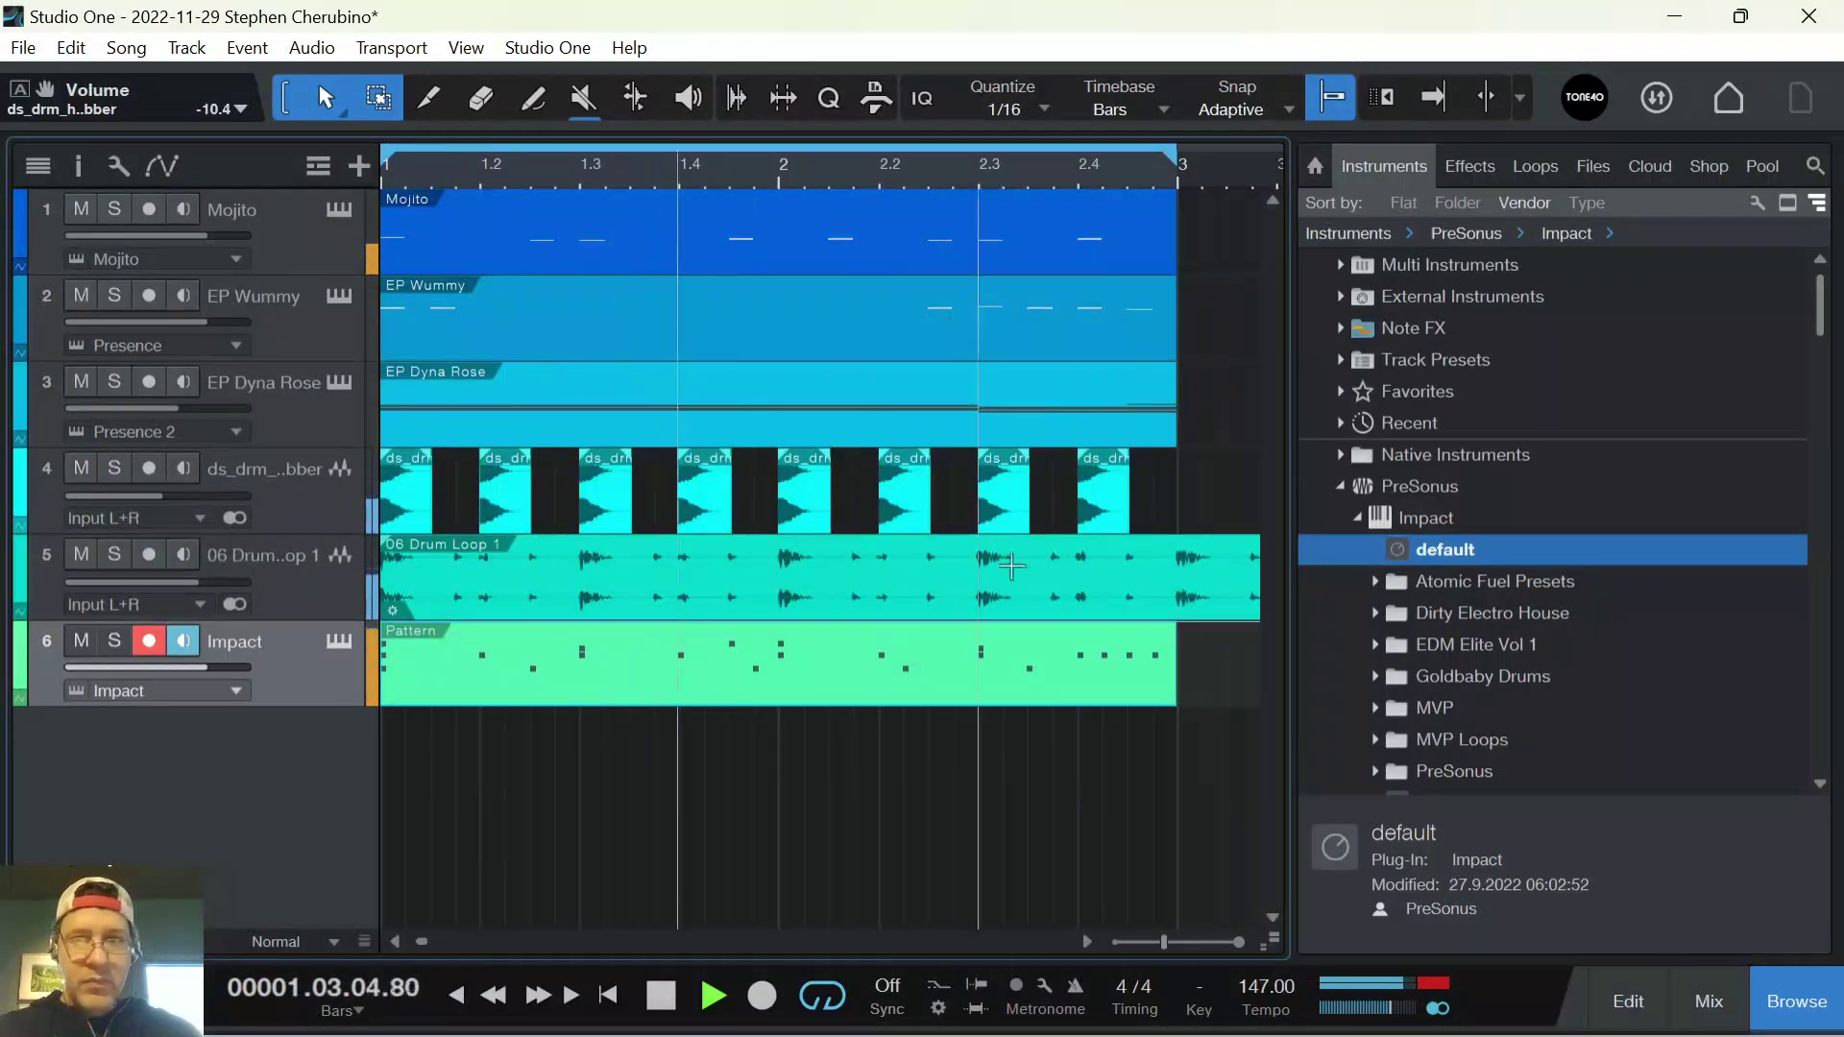
left_click(332, 475)
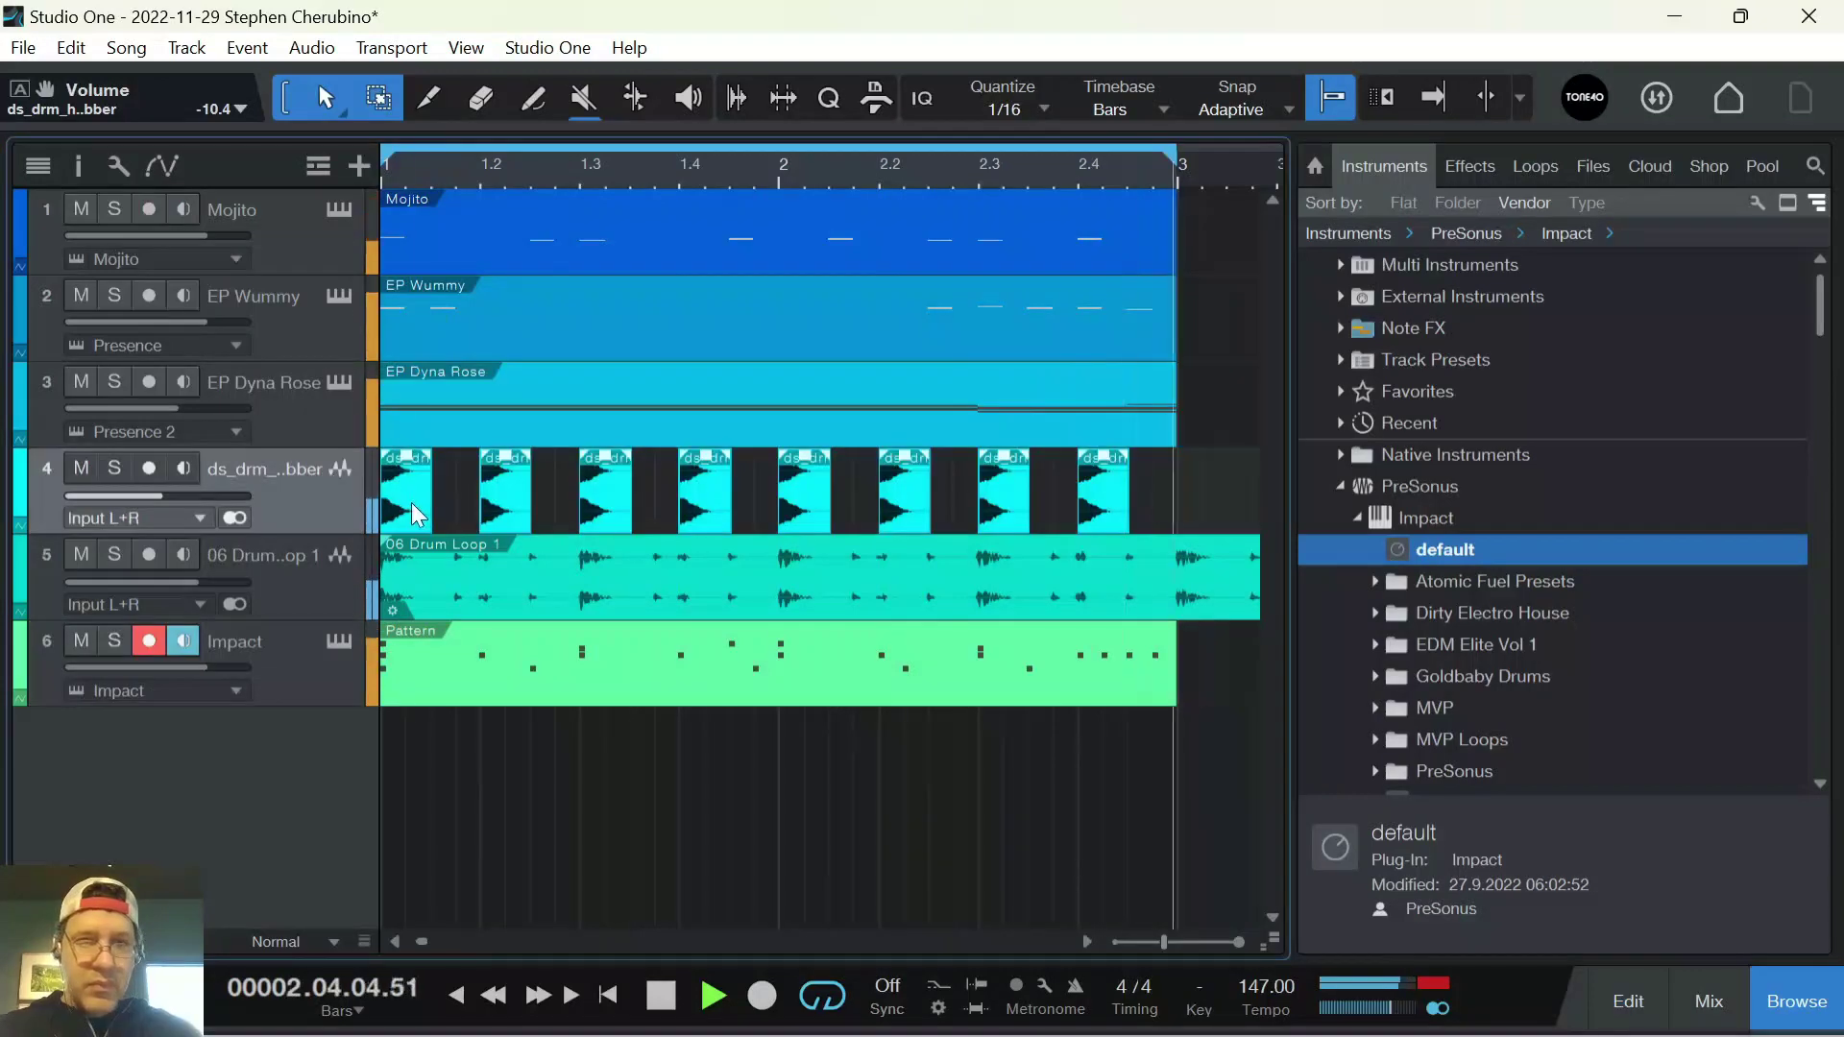
left_click_drag(407, 503, 468, 471)
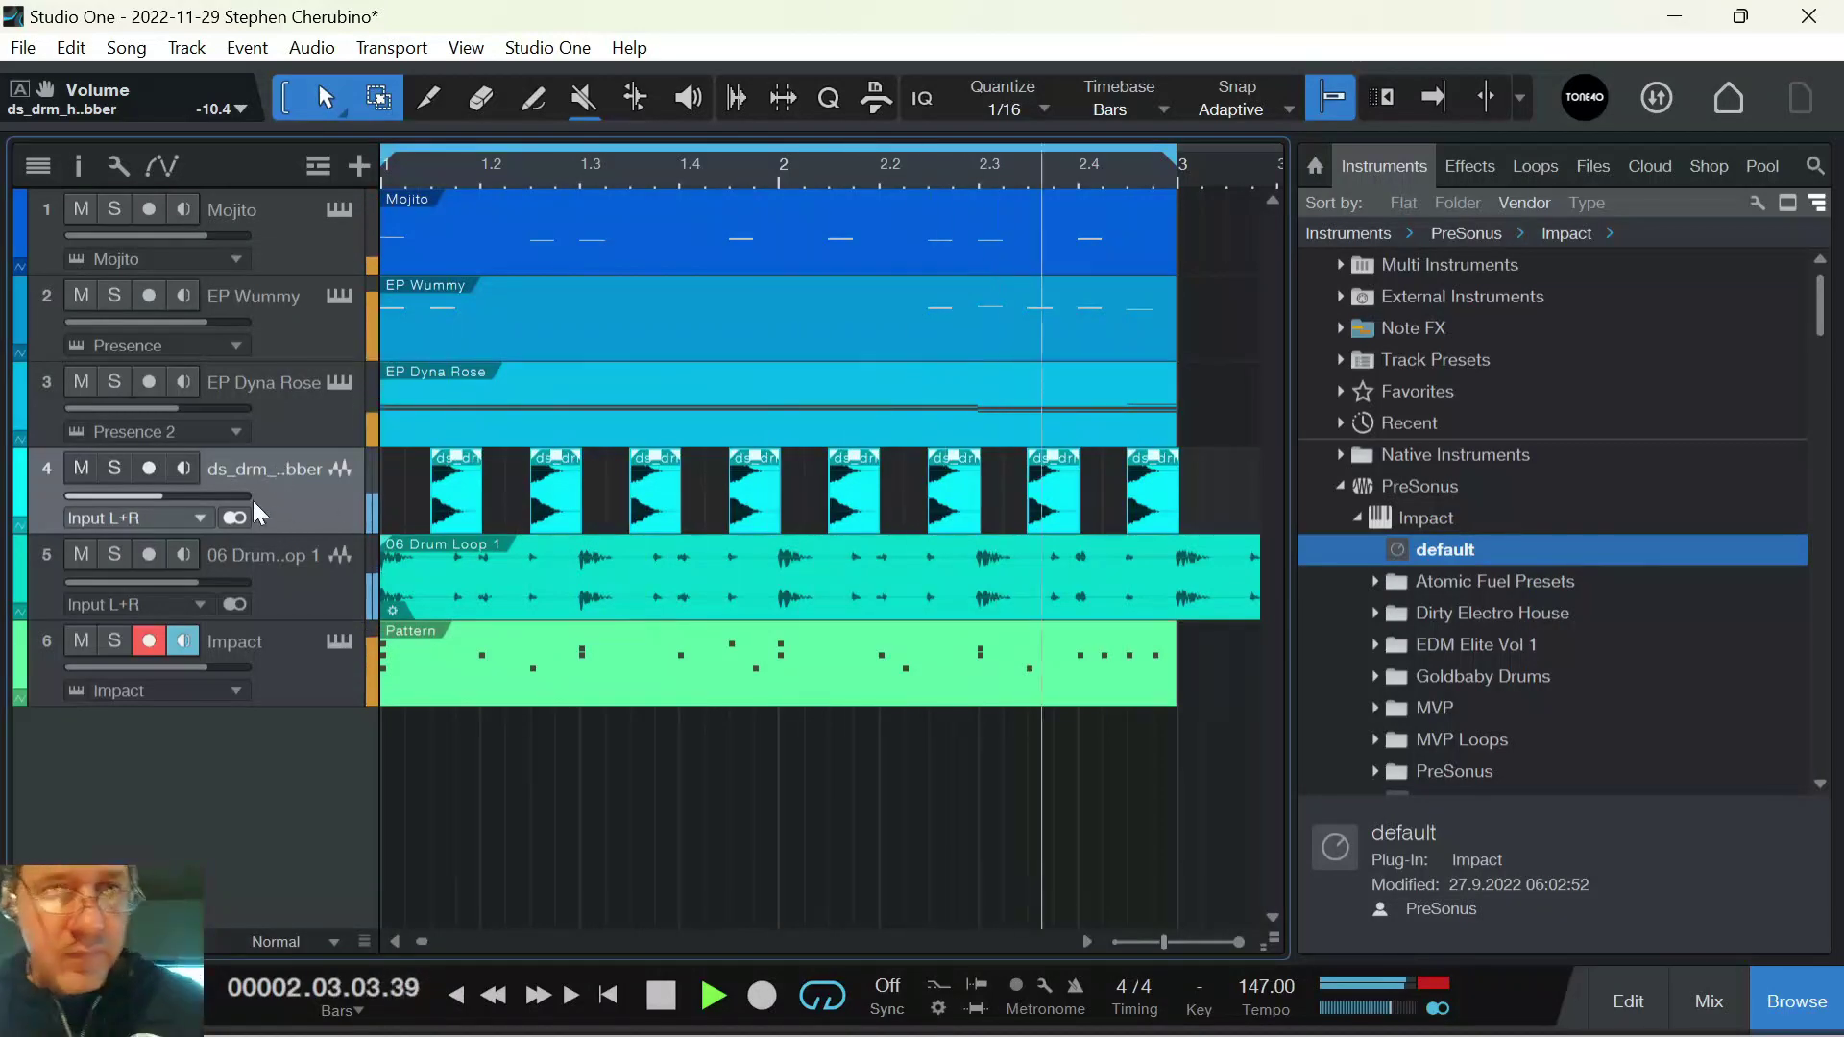
left_click_drag(151, 488, 151, 499)
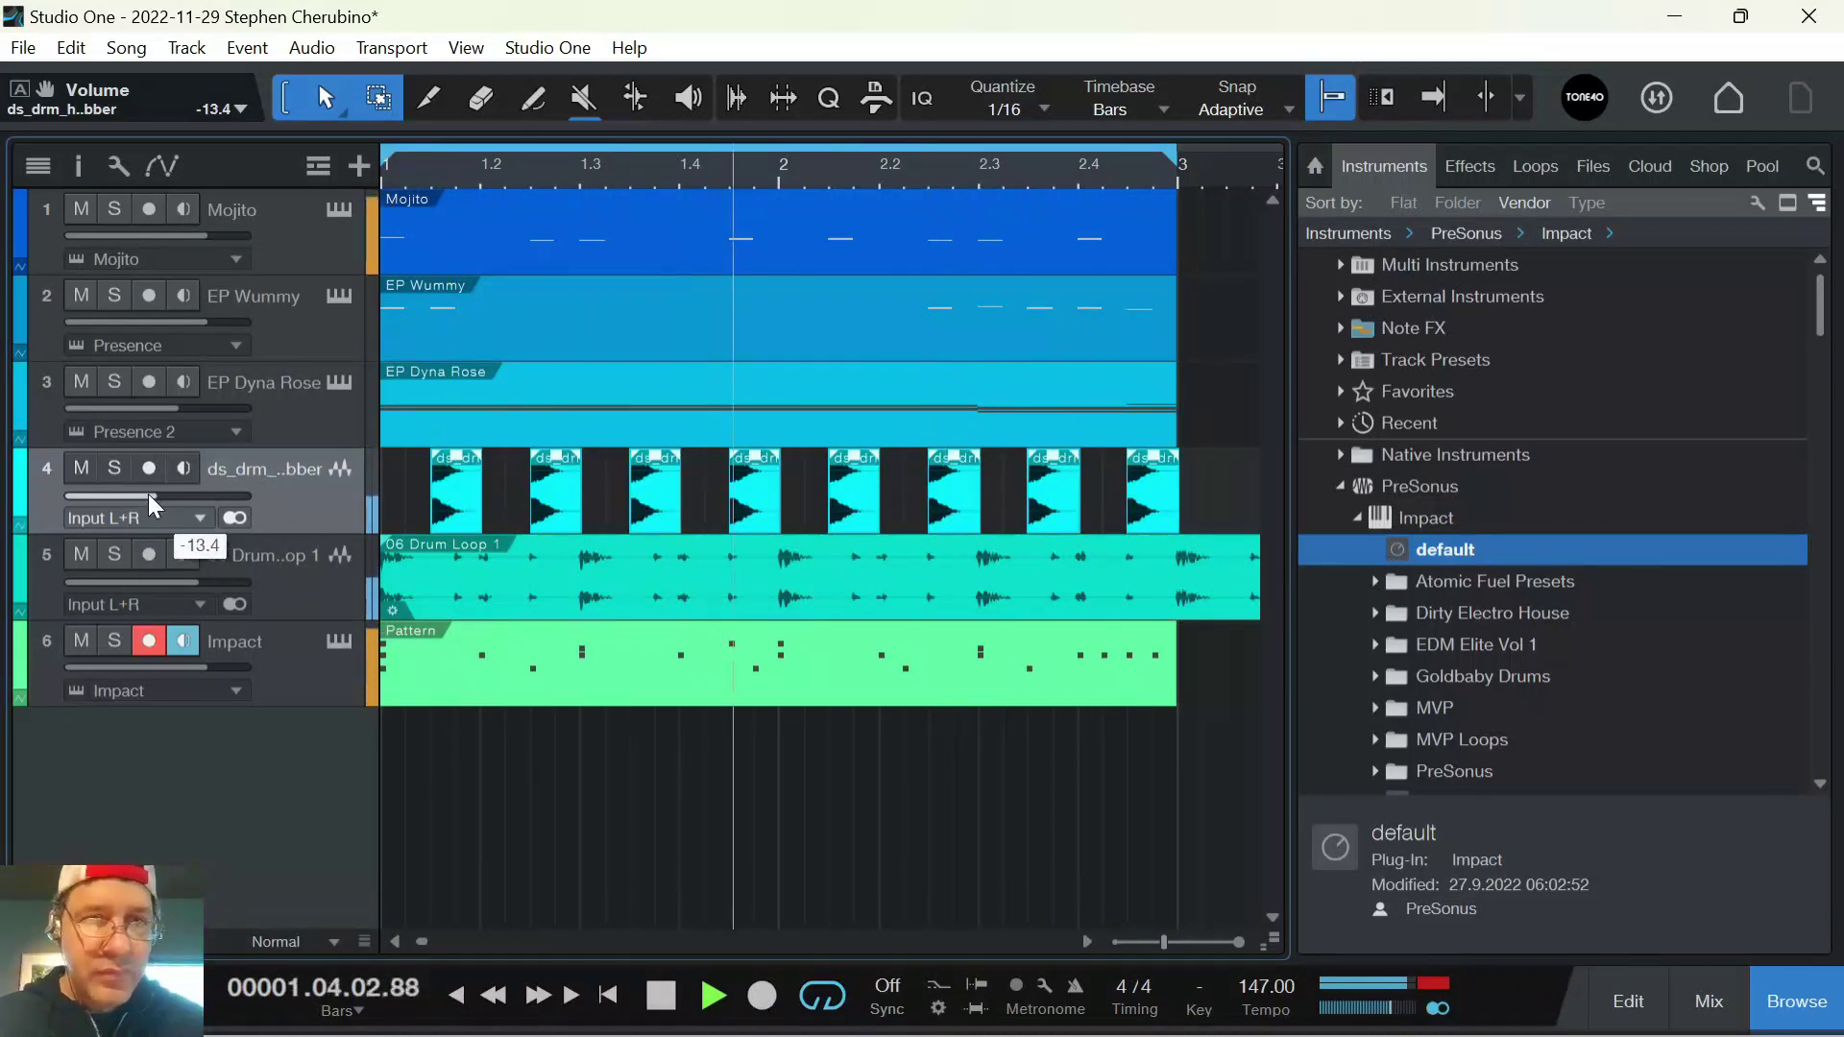
key("space")
key("f")
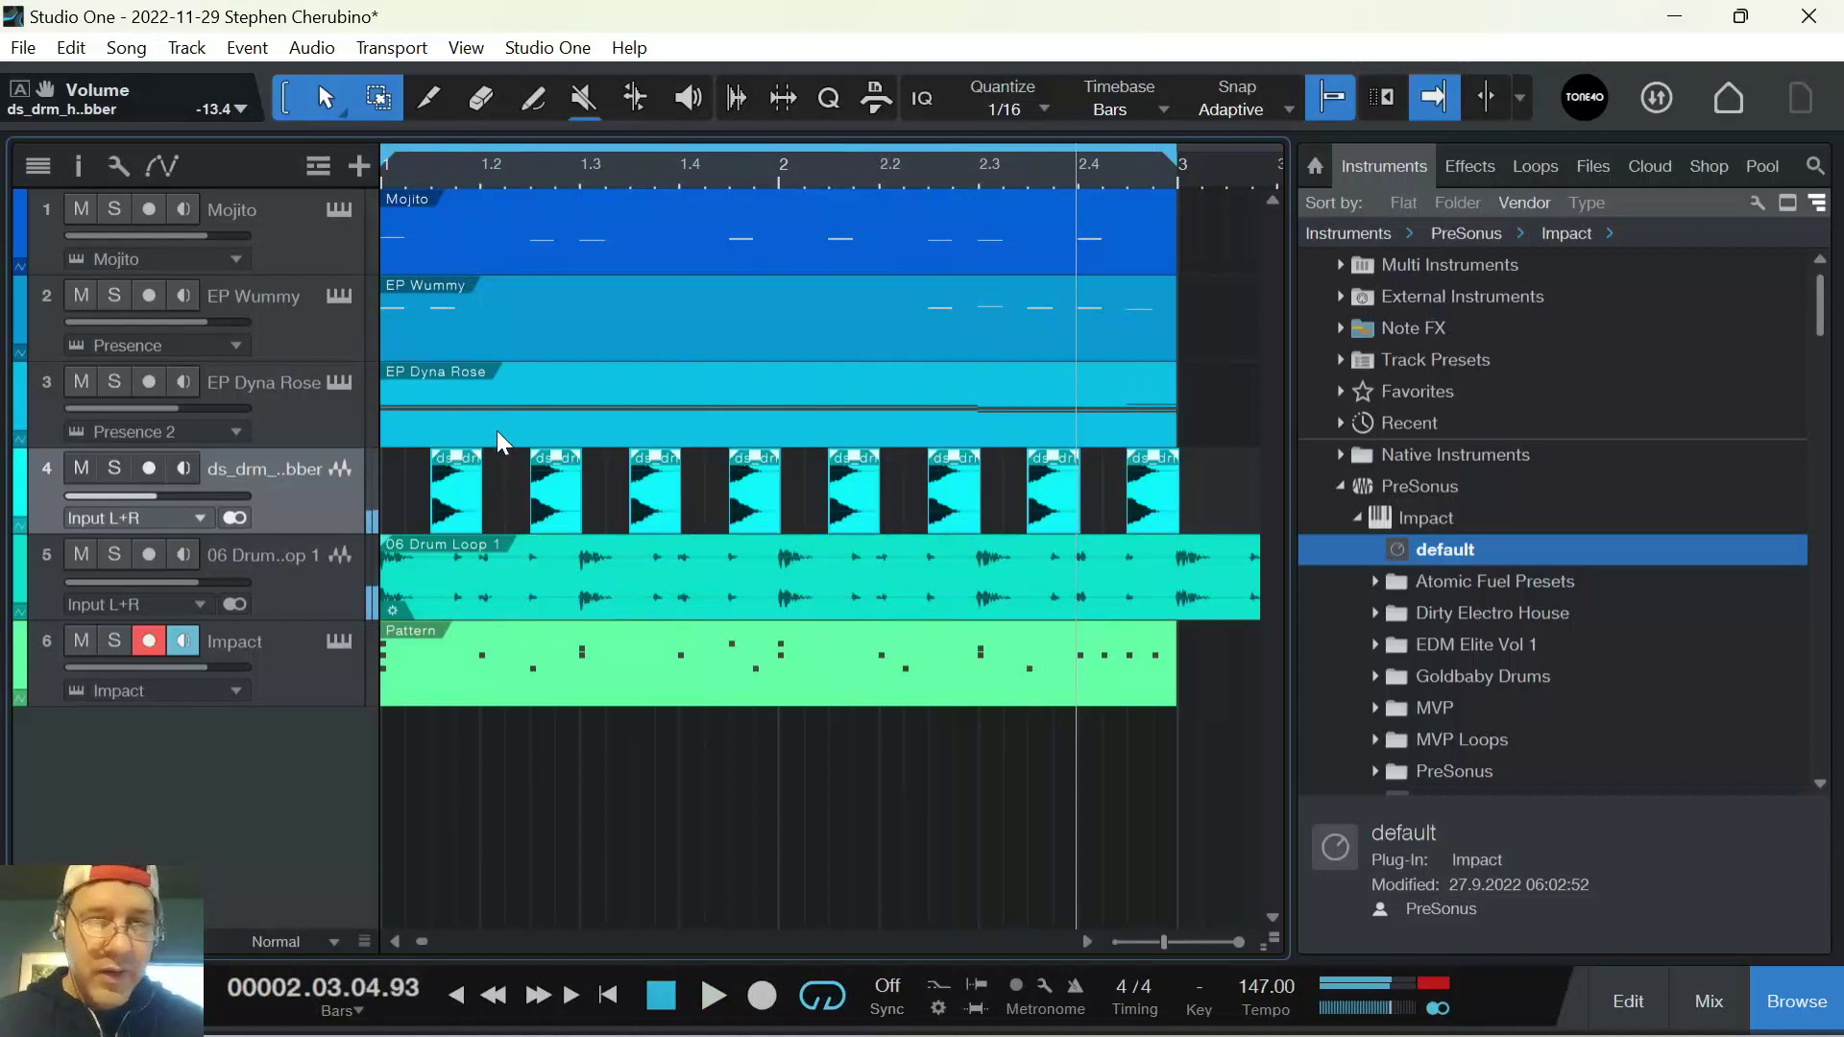
Raise the Kick Low pad's gain to +2.6 dB in the Impact instrument and close its window
left_click(300, 692)
left_click(345, 641)
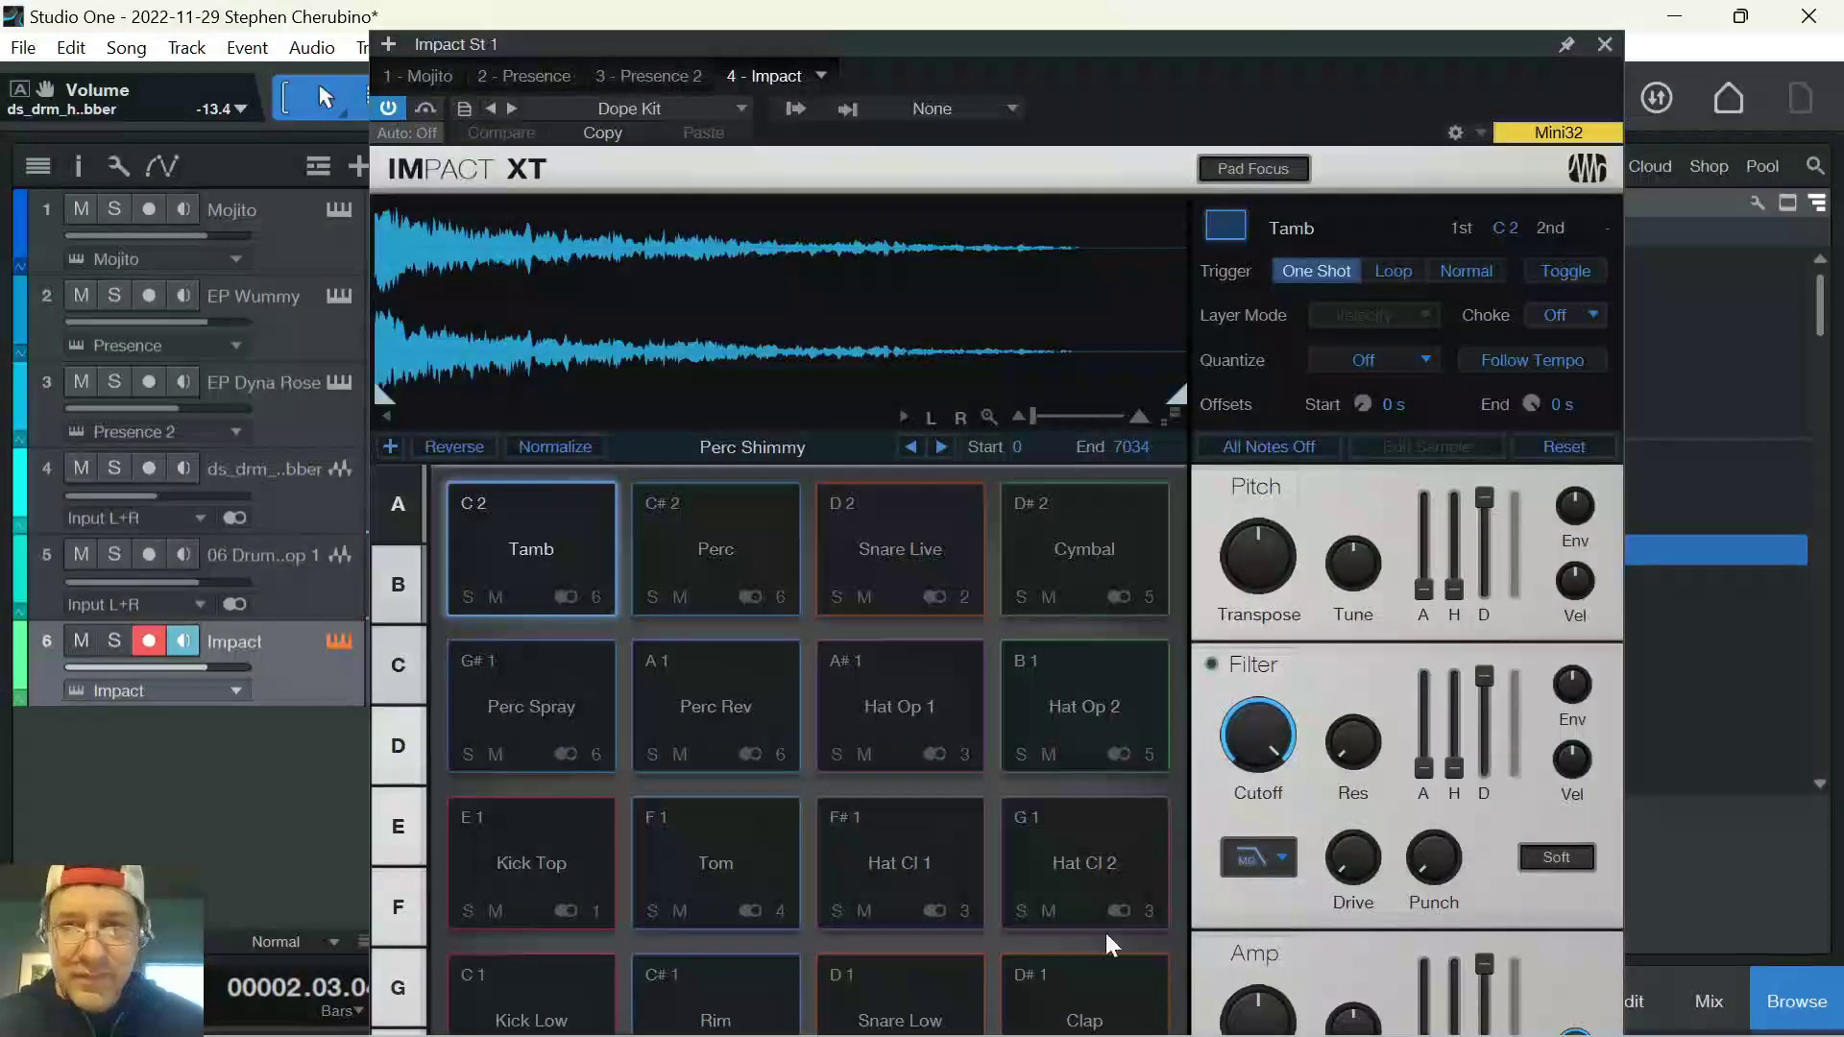
left_click(571, 958)
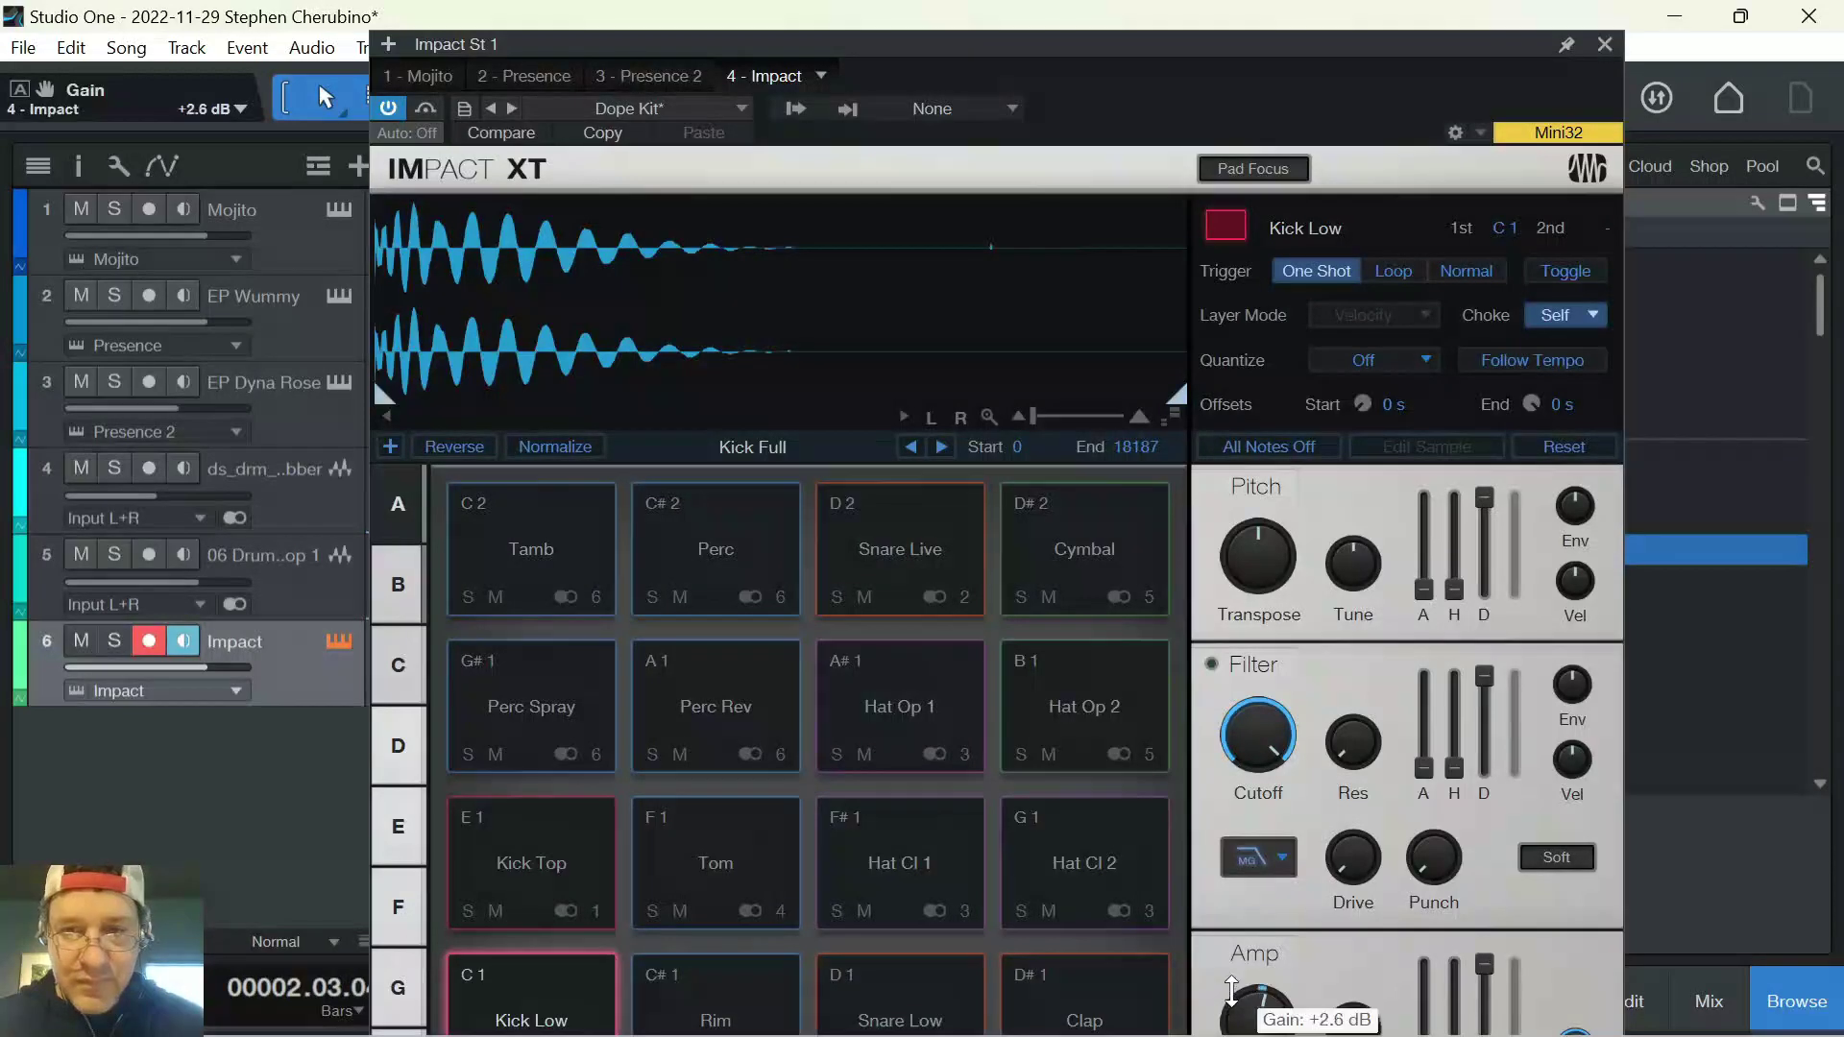
left_click(1606, 44)
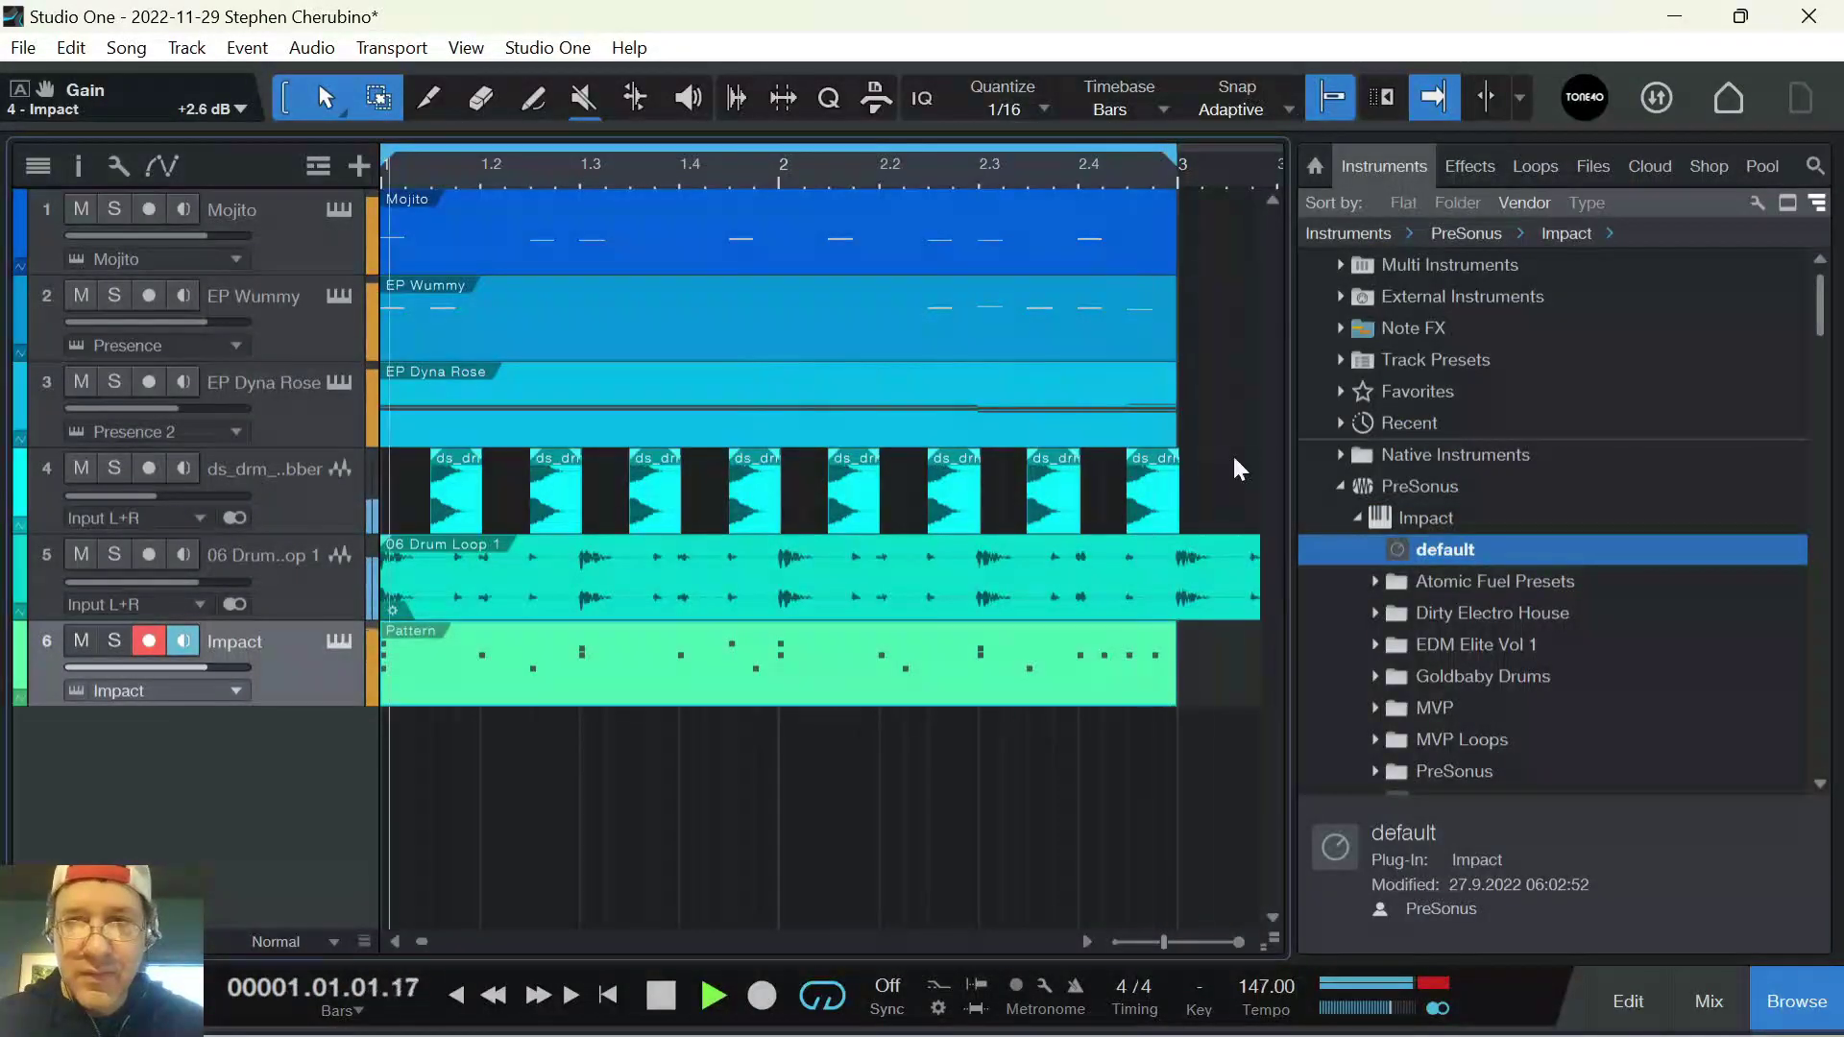
Stop playback and trim the 06 Drum Loop 1 event to end at bar 3
key("space")
key("w")
key("w")
left_click_drag(1182, 531, 586, 538)
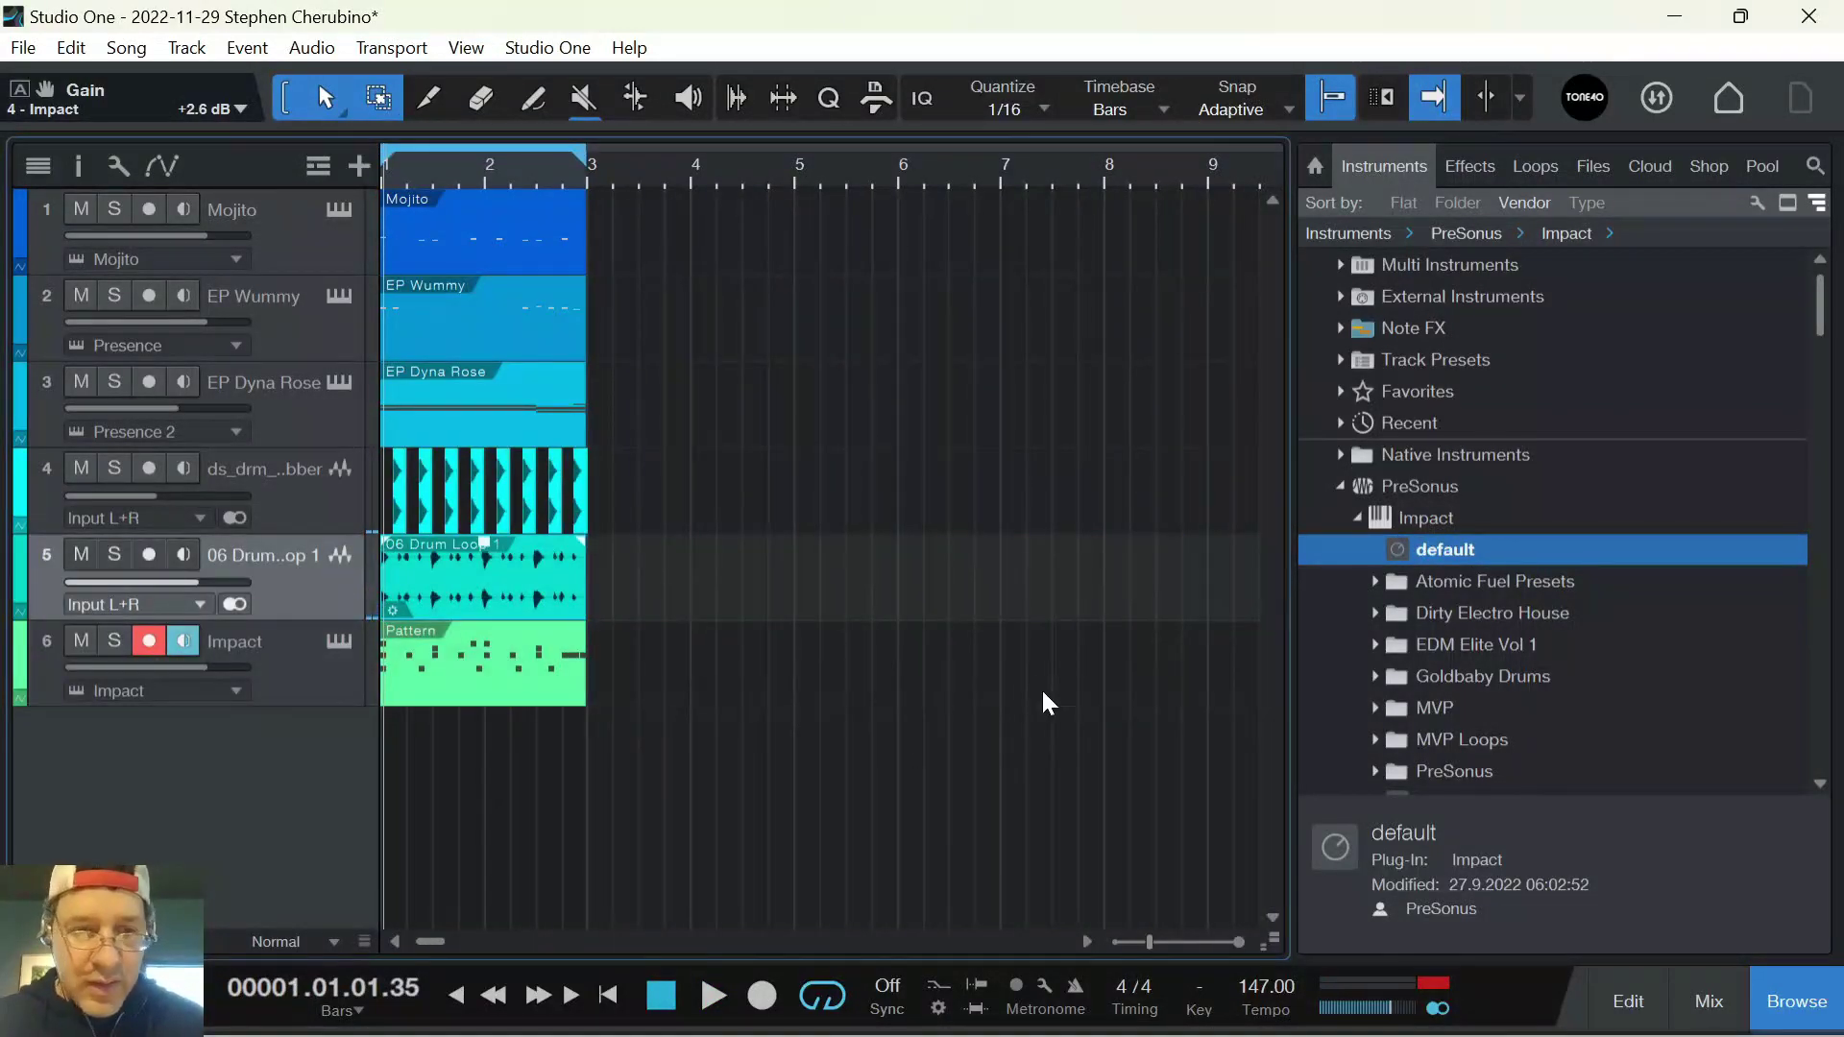
Add a Limiter to the post-fader inserts of the Main channel and listen to the loop through it
key("F3")
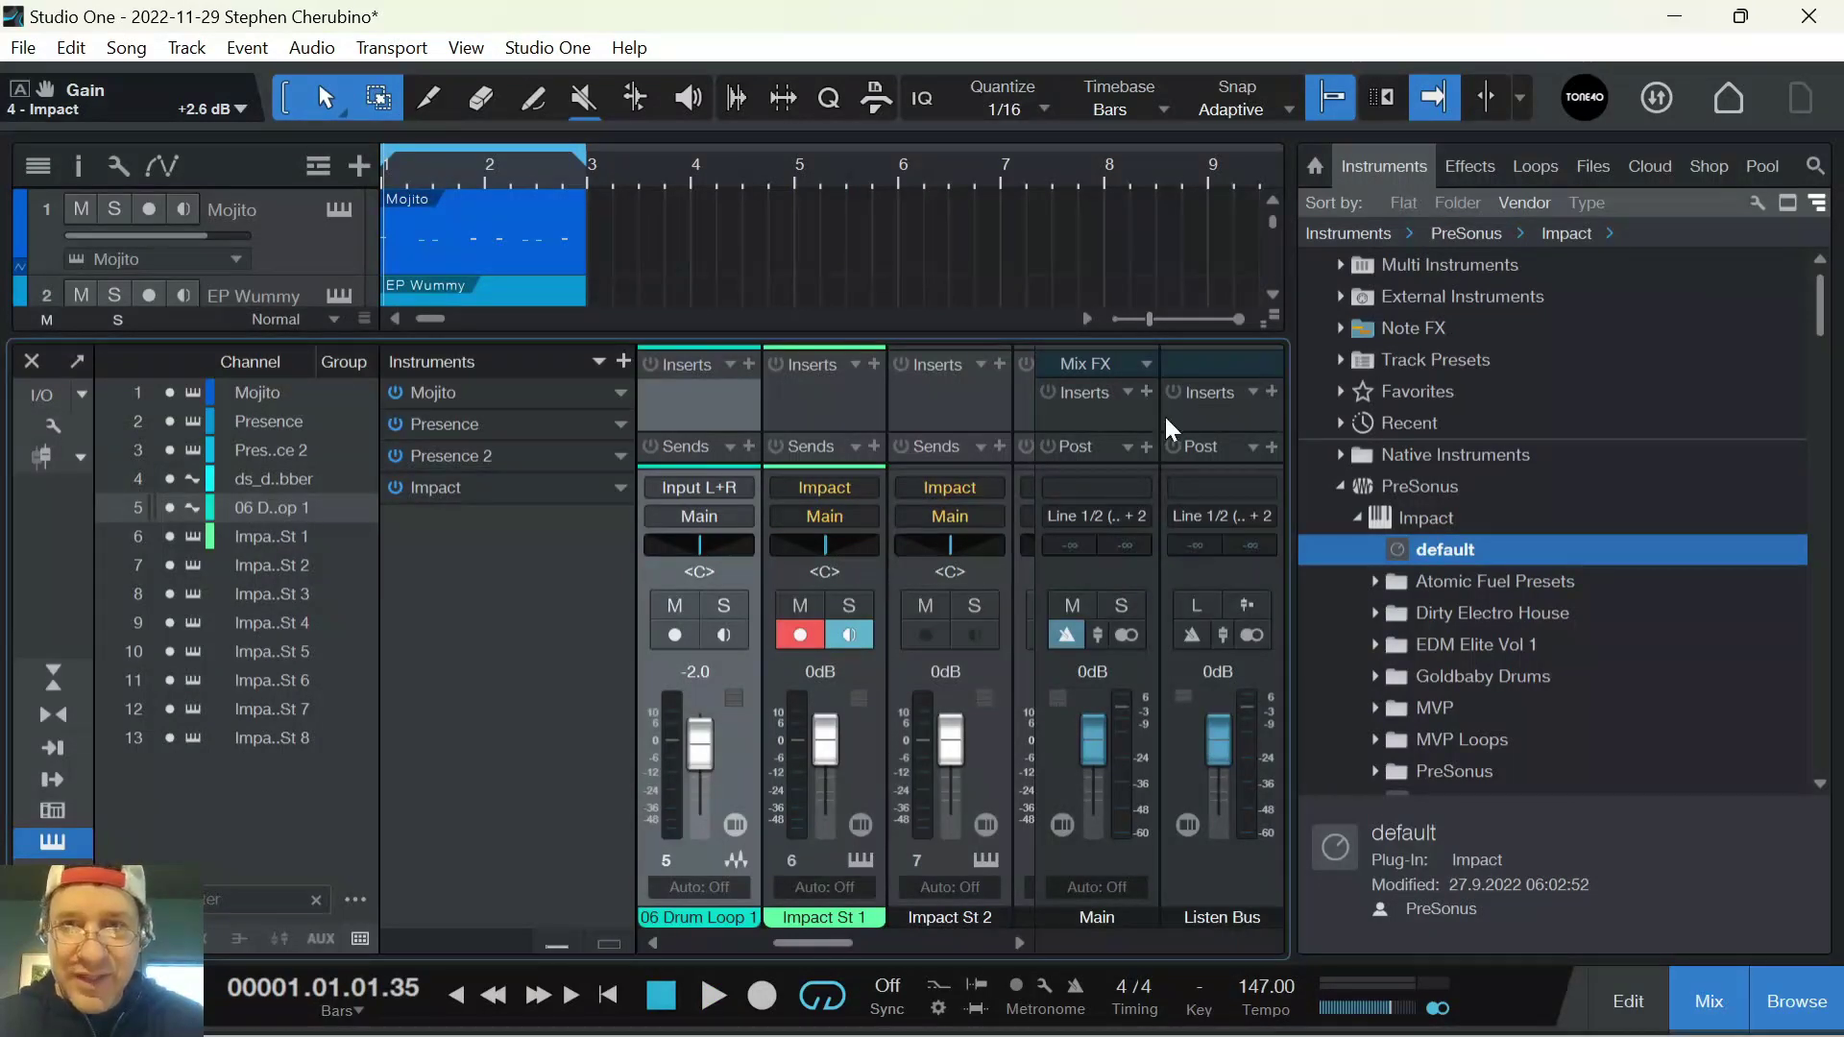
left_click(1149, 443)
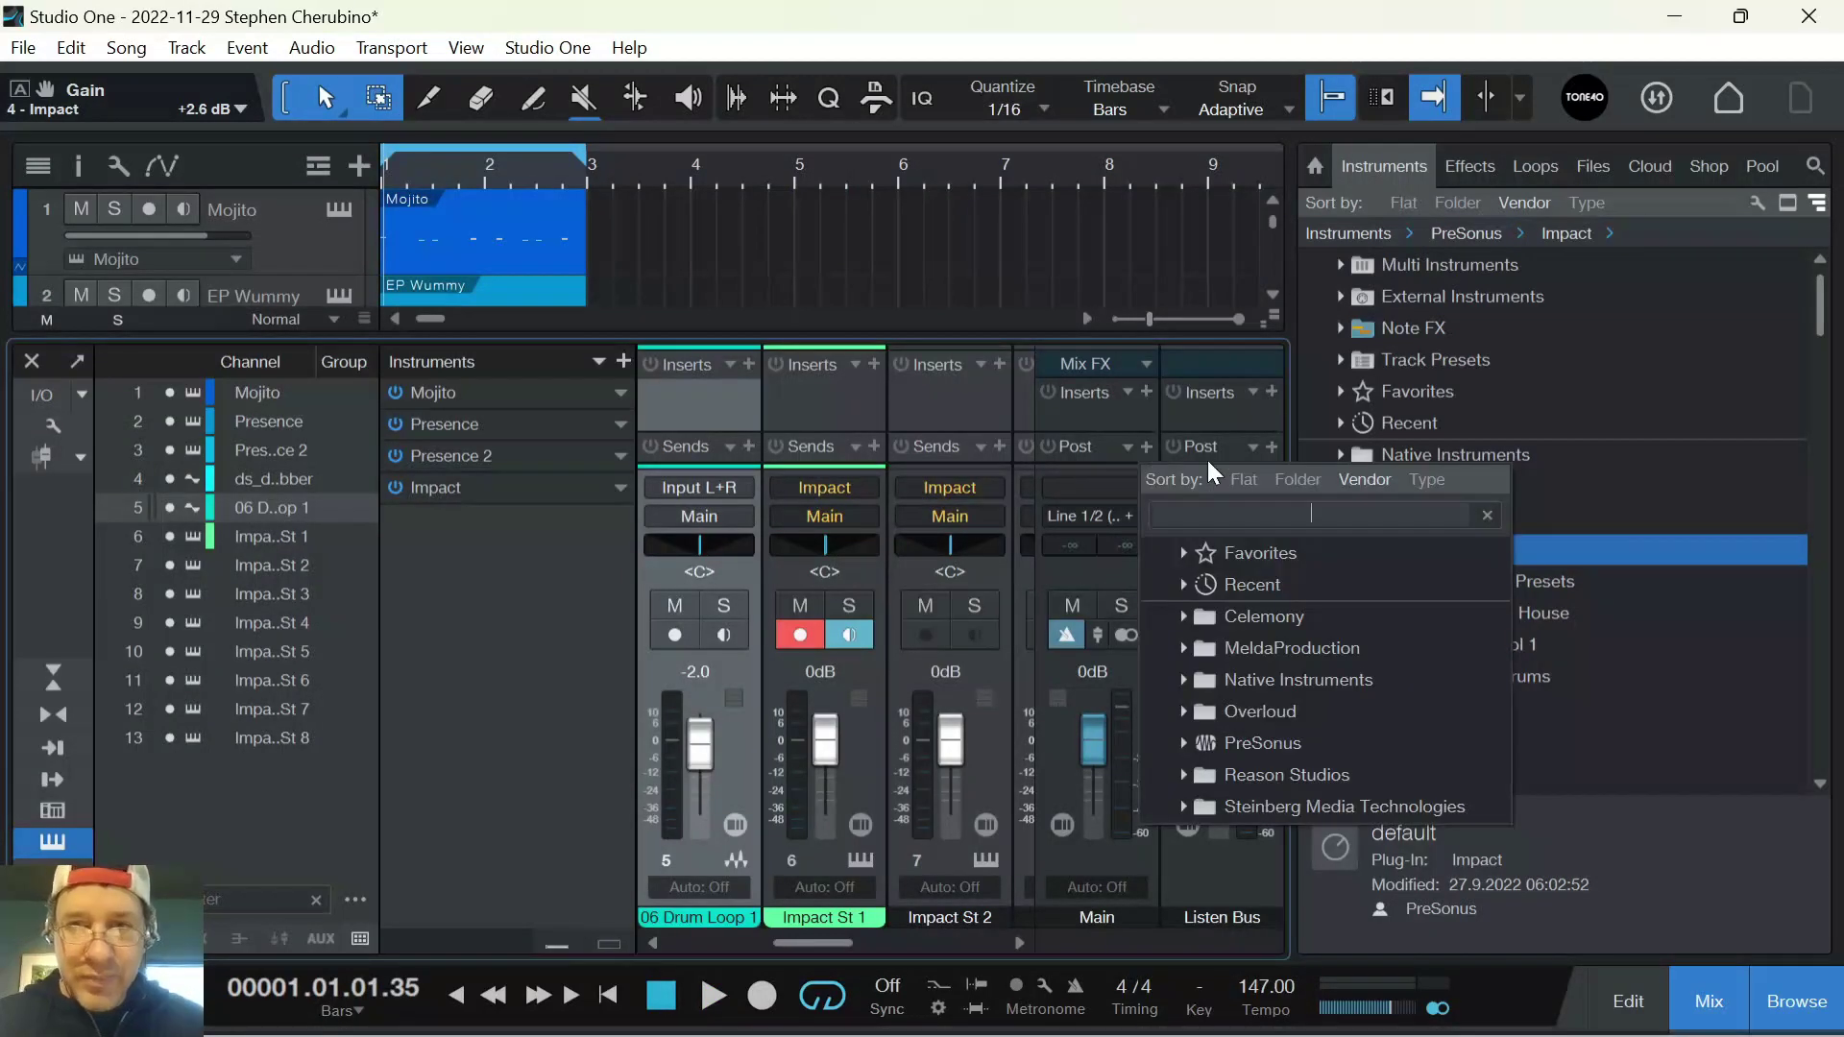
type("limiter")
key("Return")
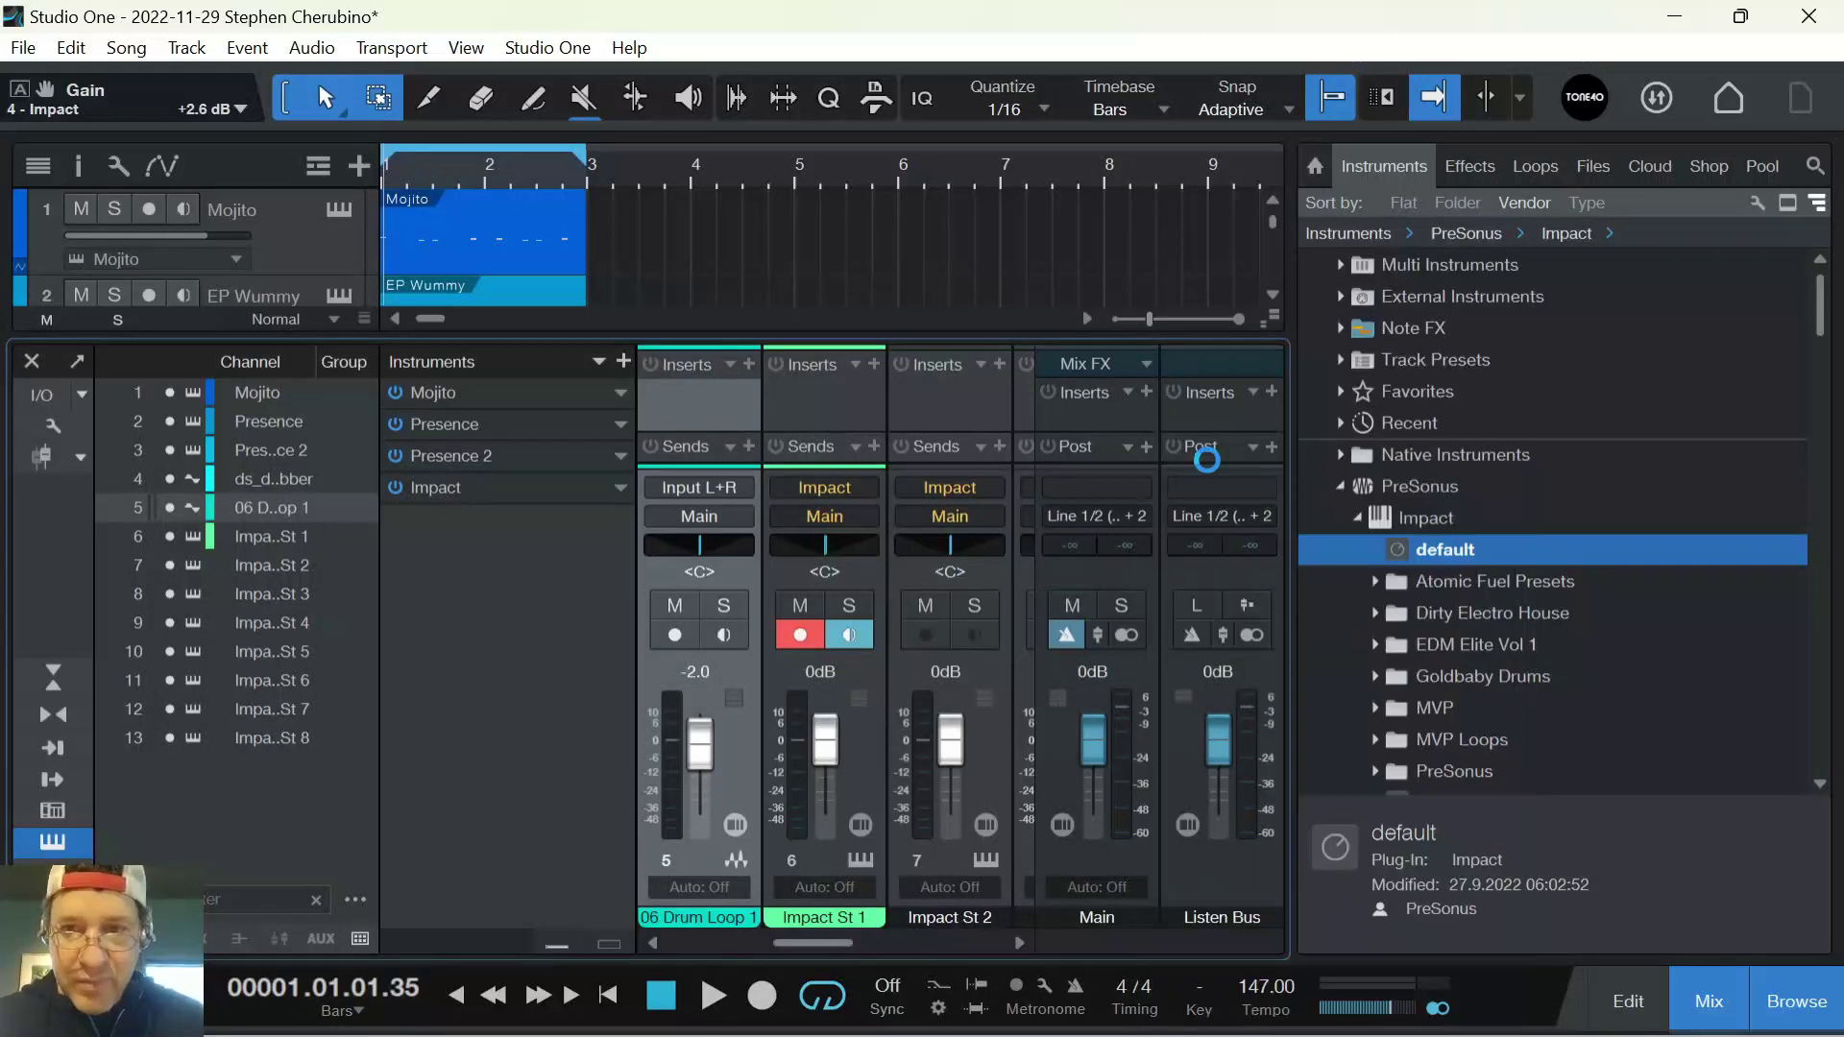
key("space")
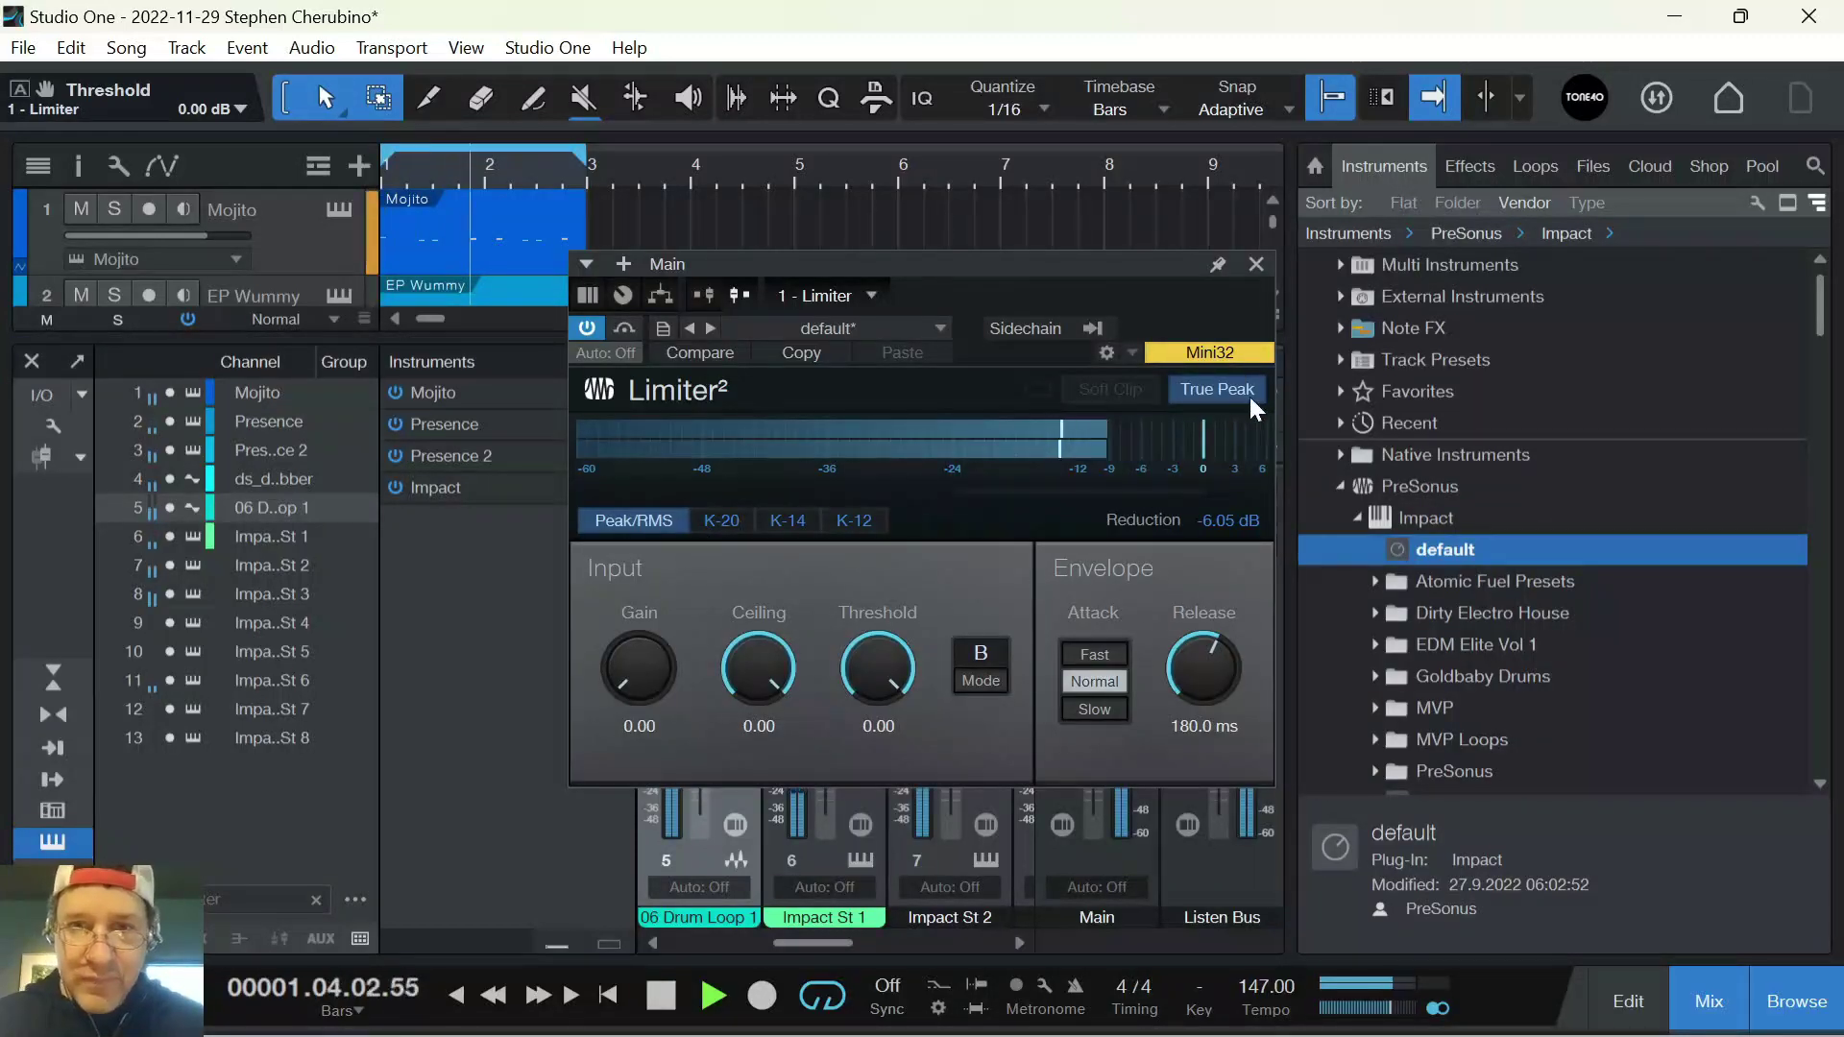
left_click(1256, 264)
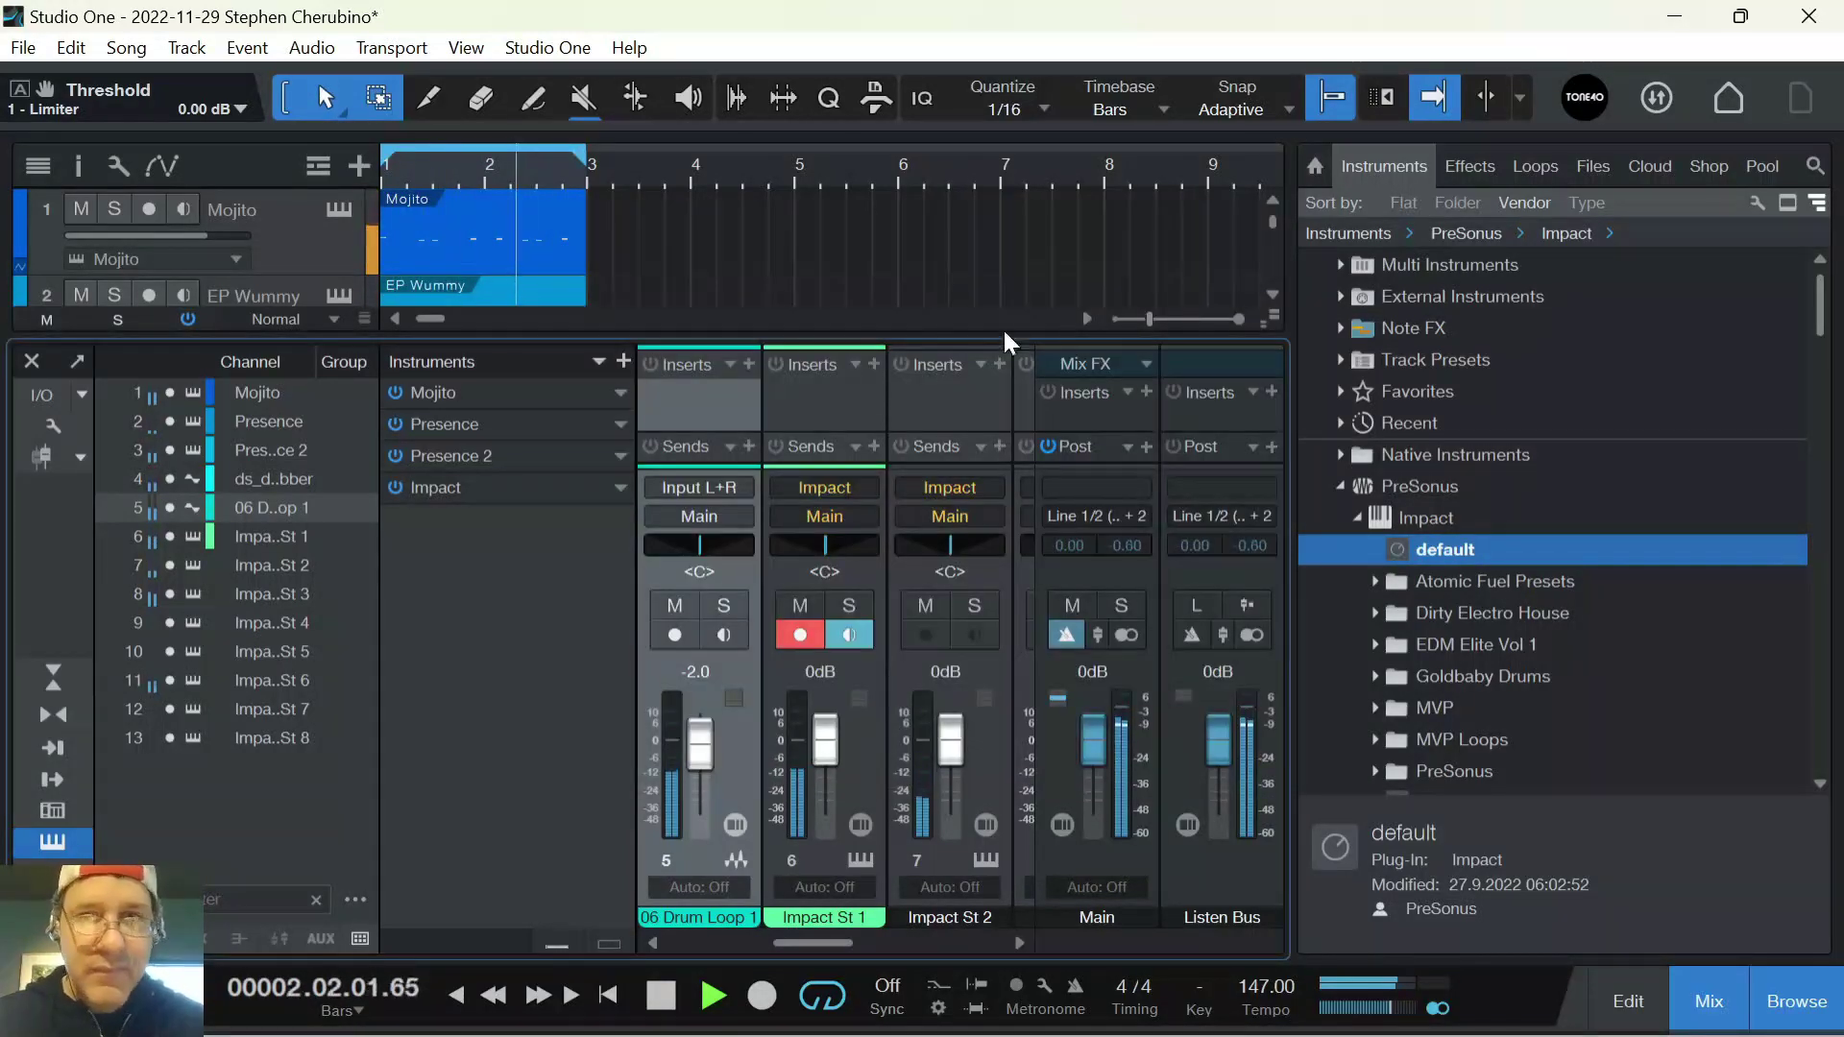
key("space")
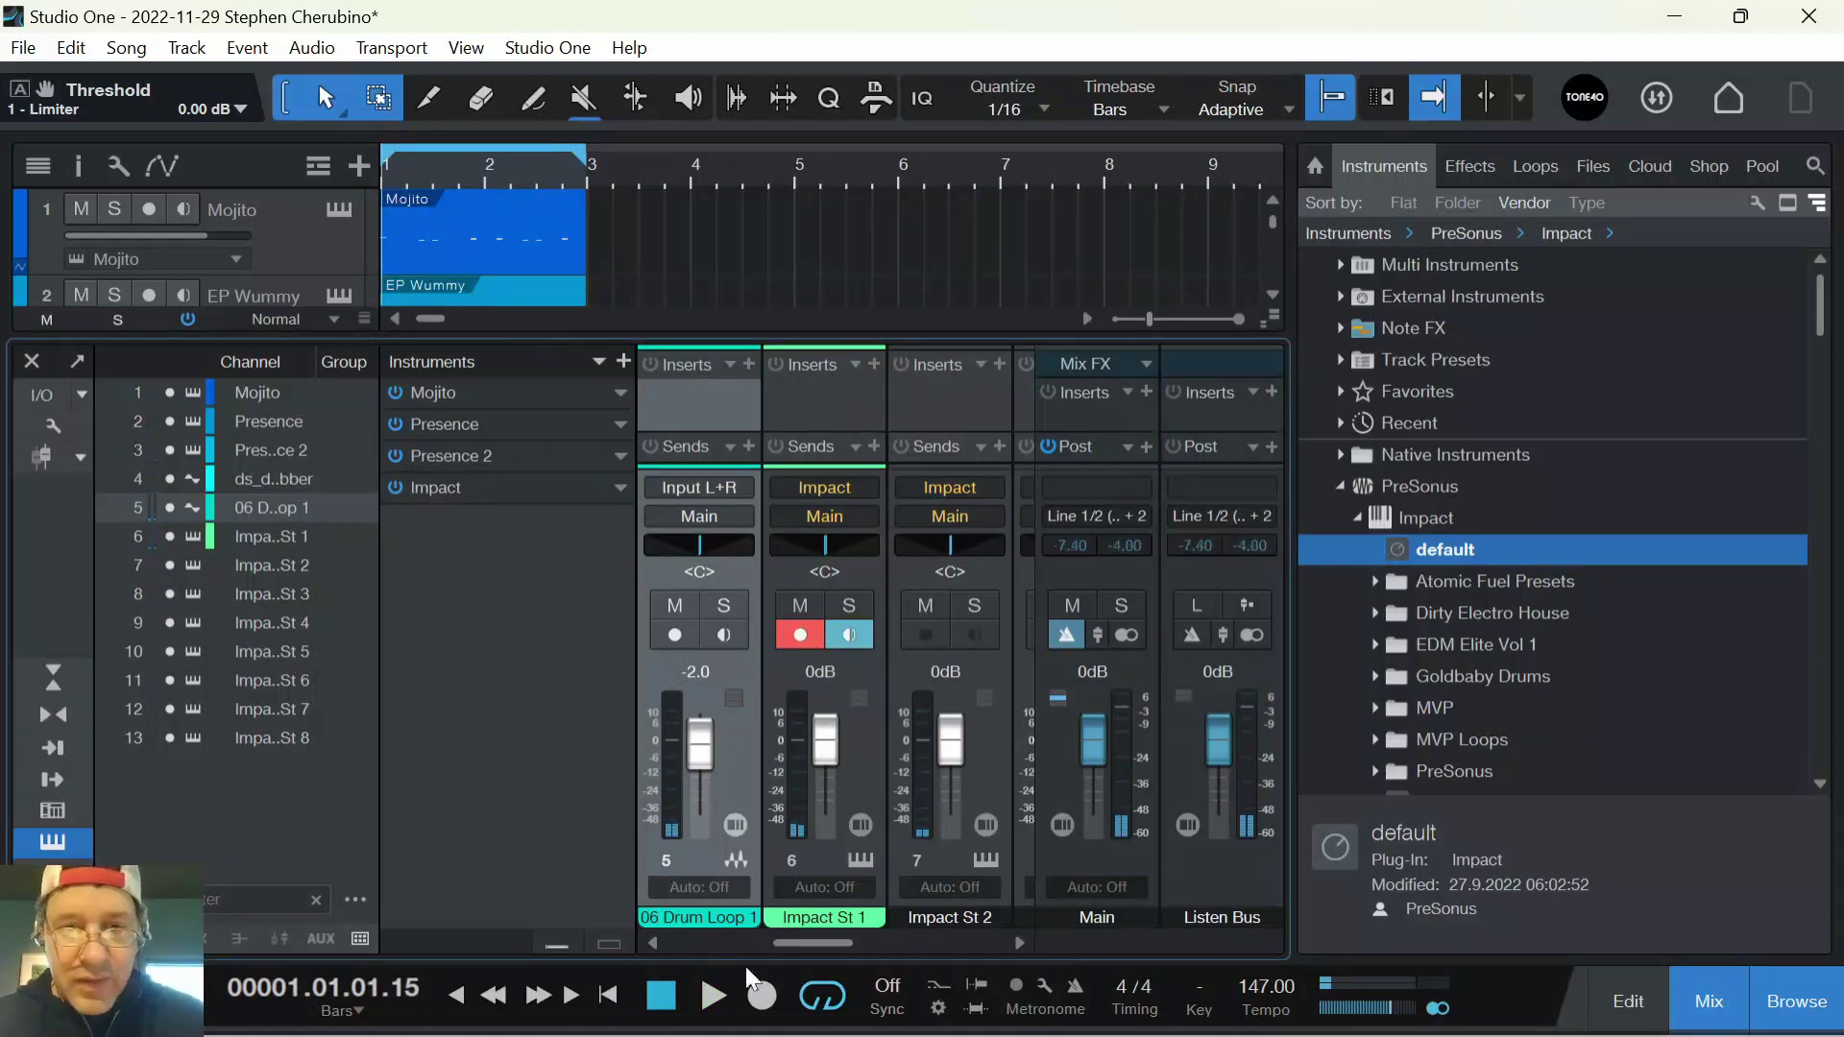
left_click_drag(605, 333, 605, 411)
key("F3")
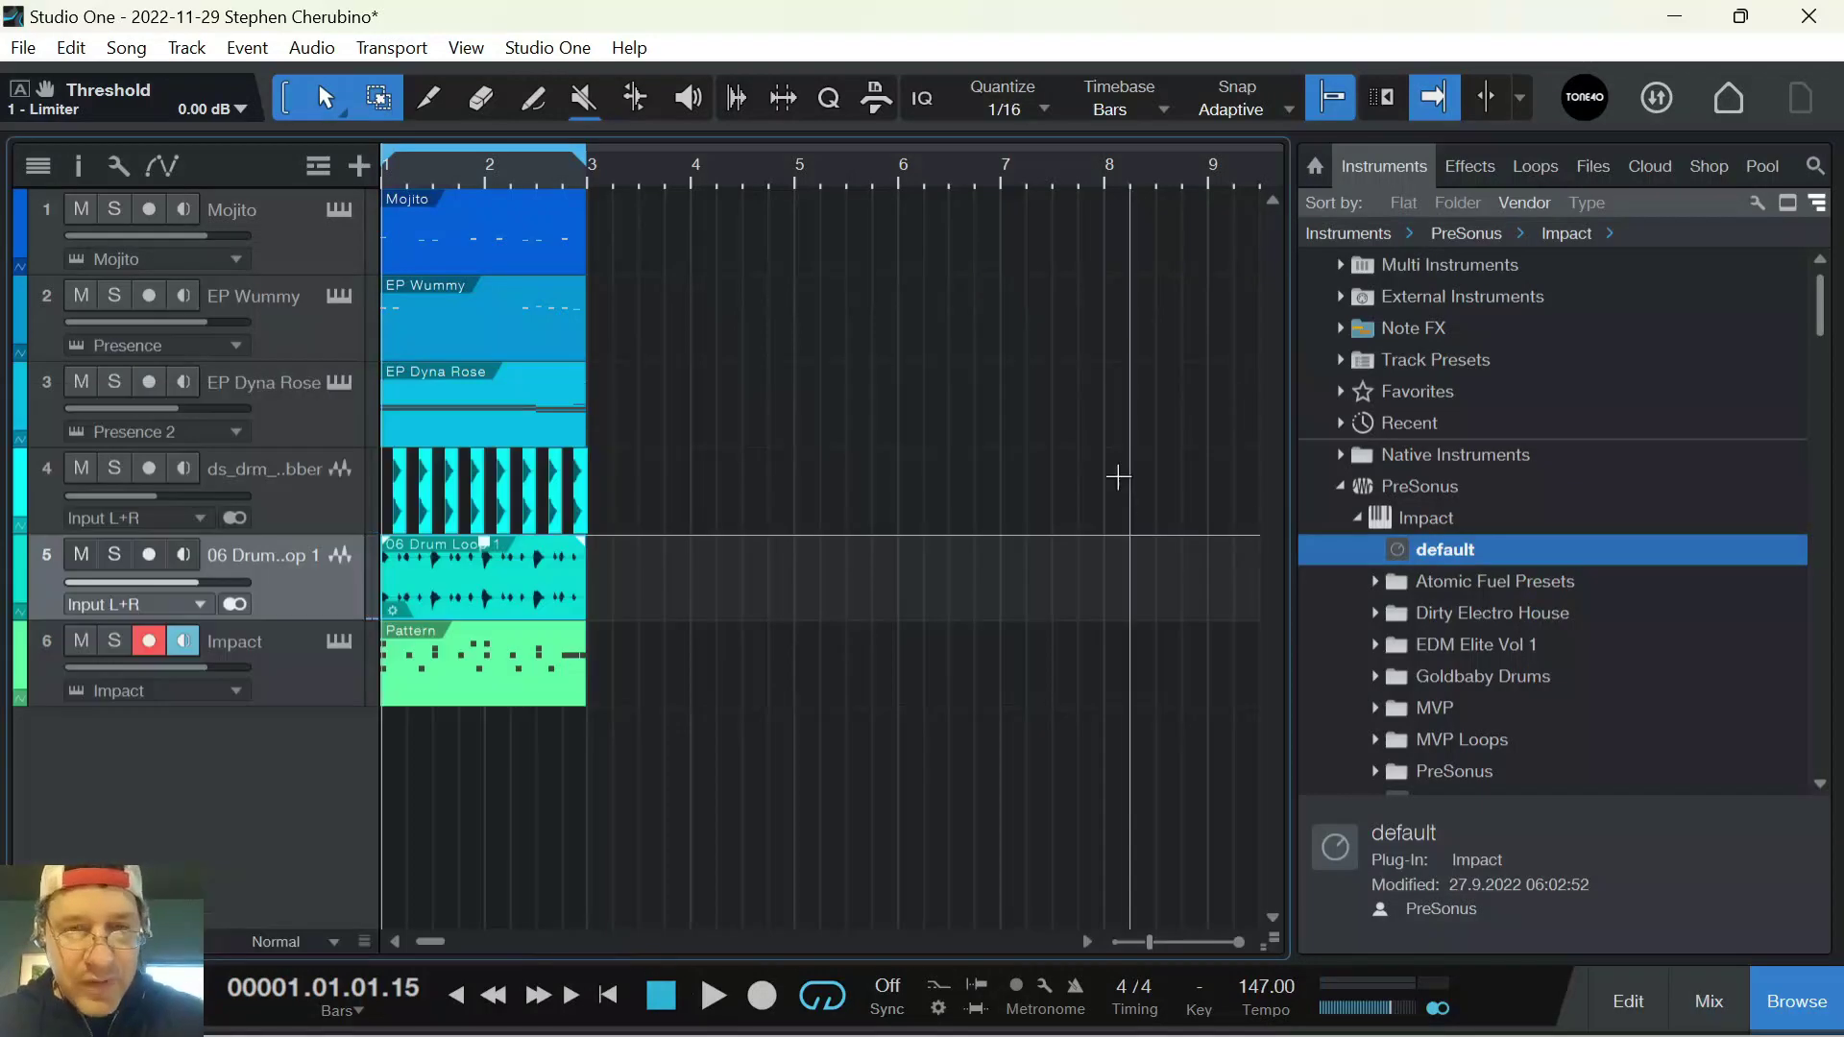
Add the PreSonus Mai Tai synth as a new instrument track below the Impact track
left_click(1341, 487)
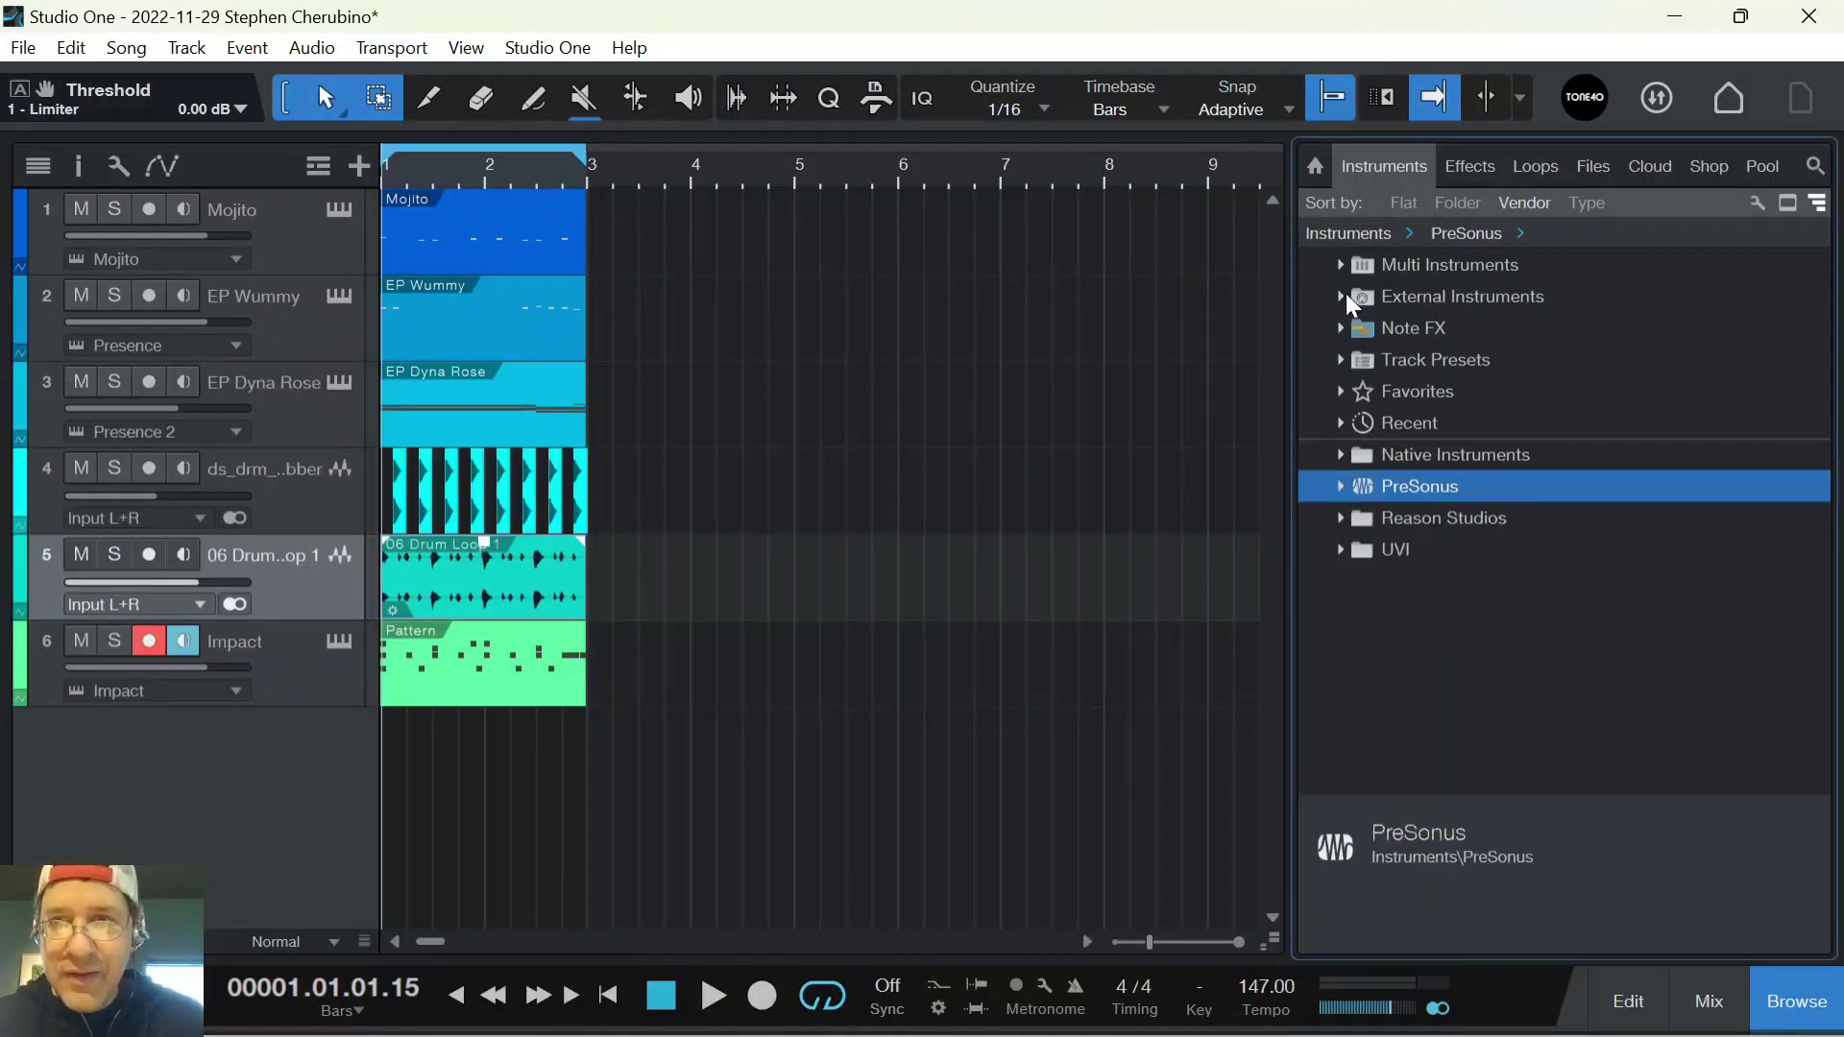
left_click(1340, 488)
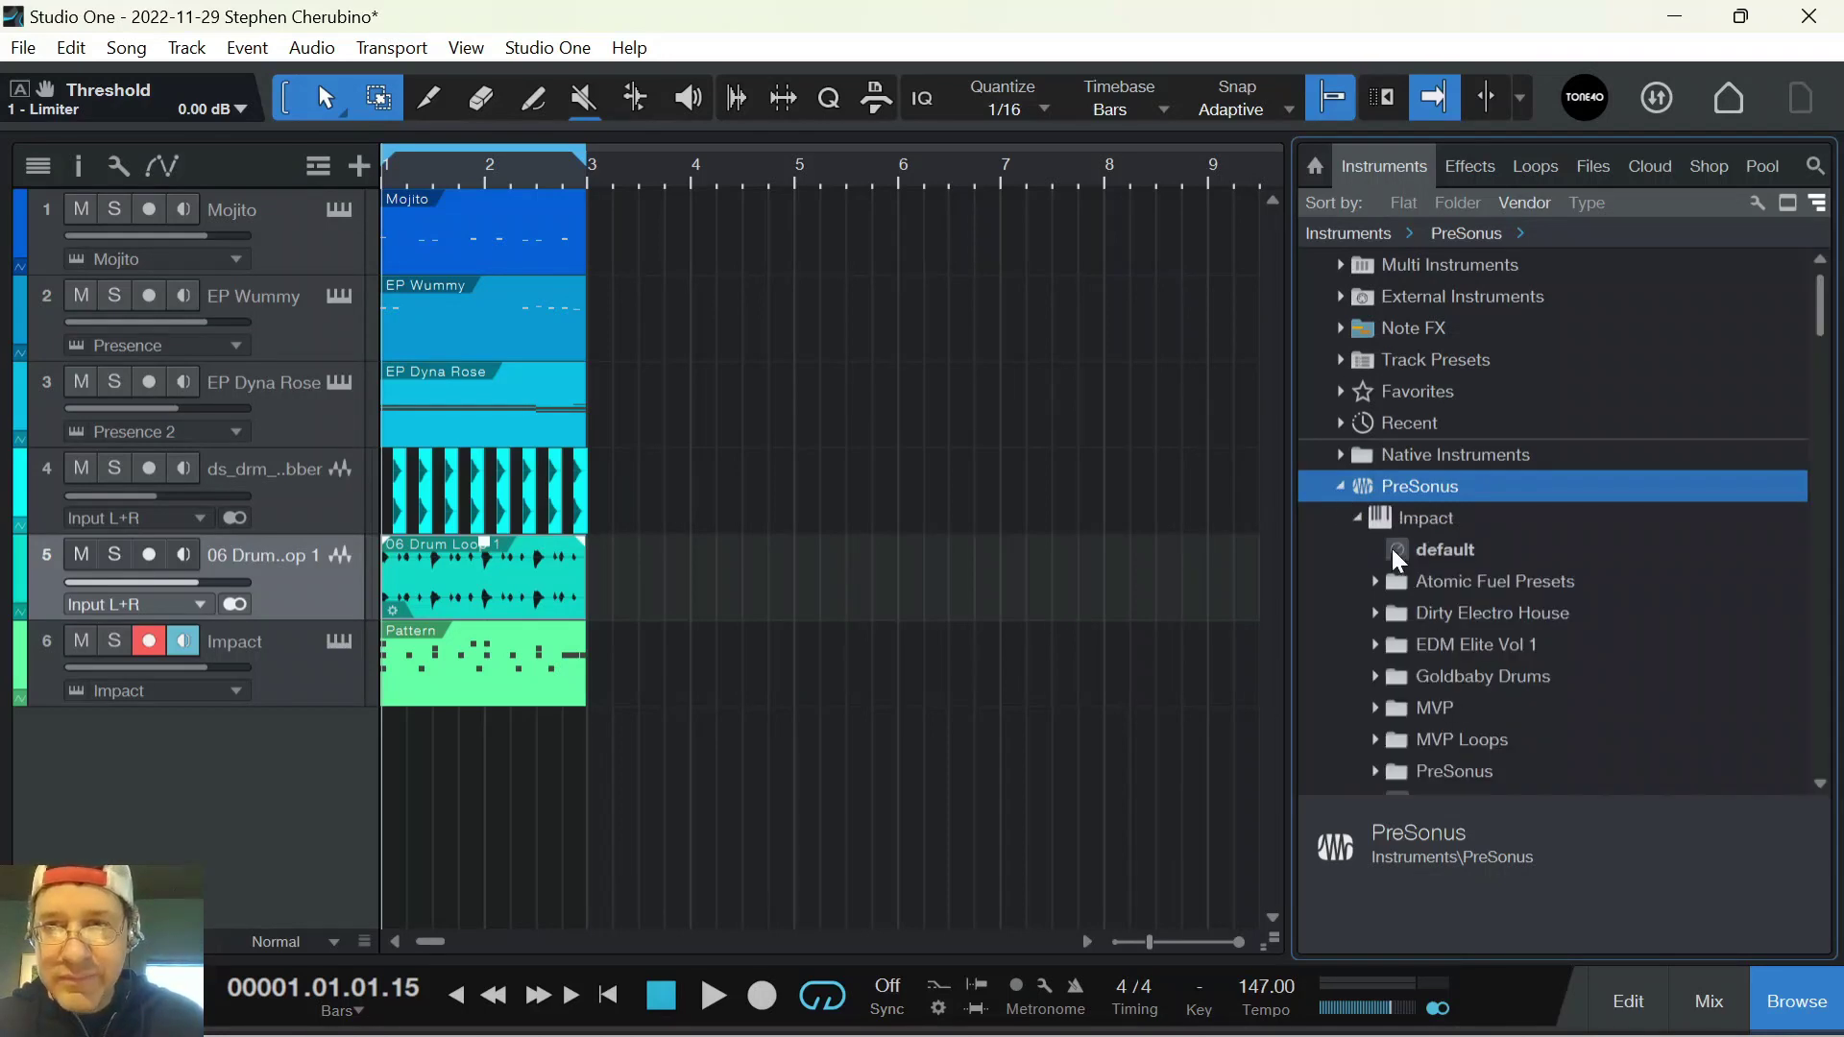
left_click(1356, 517)
left_click_drag(1380, 563, 640, 757)
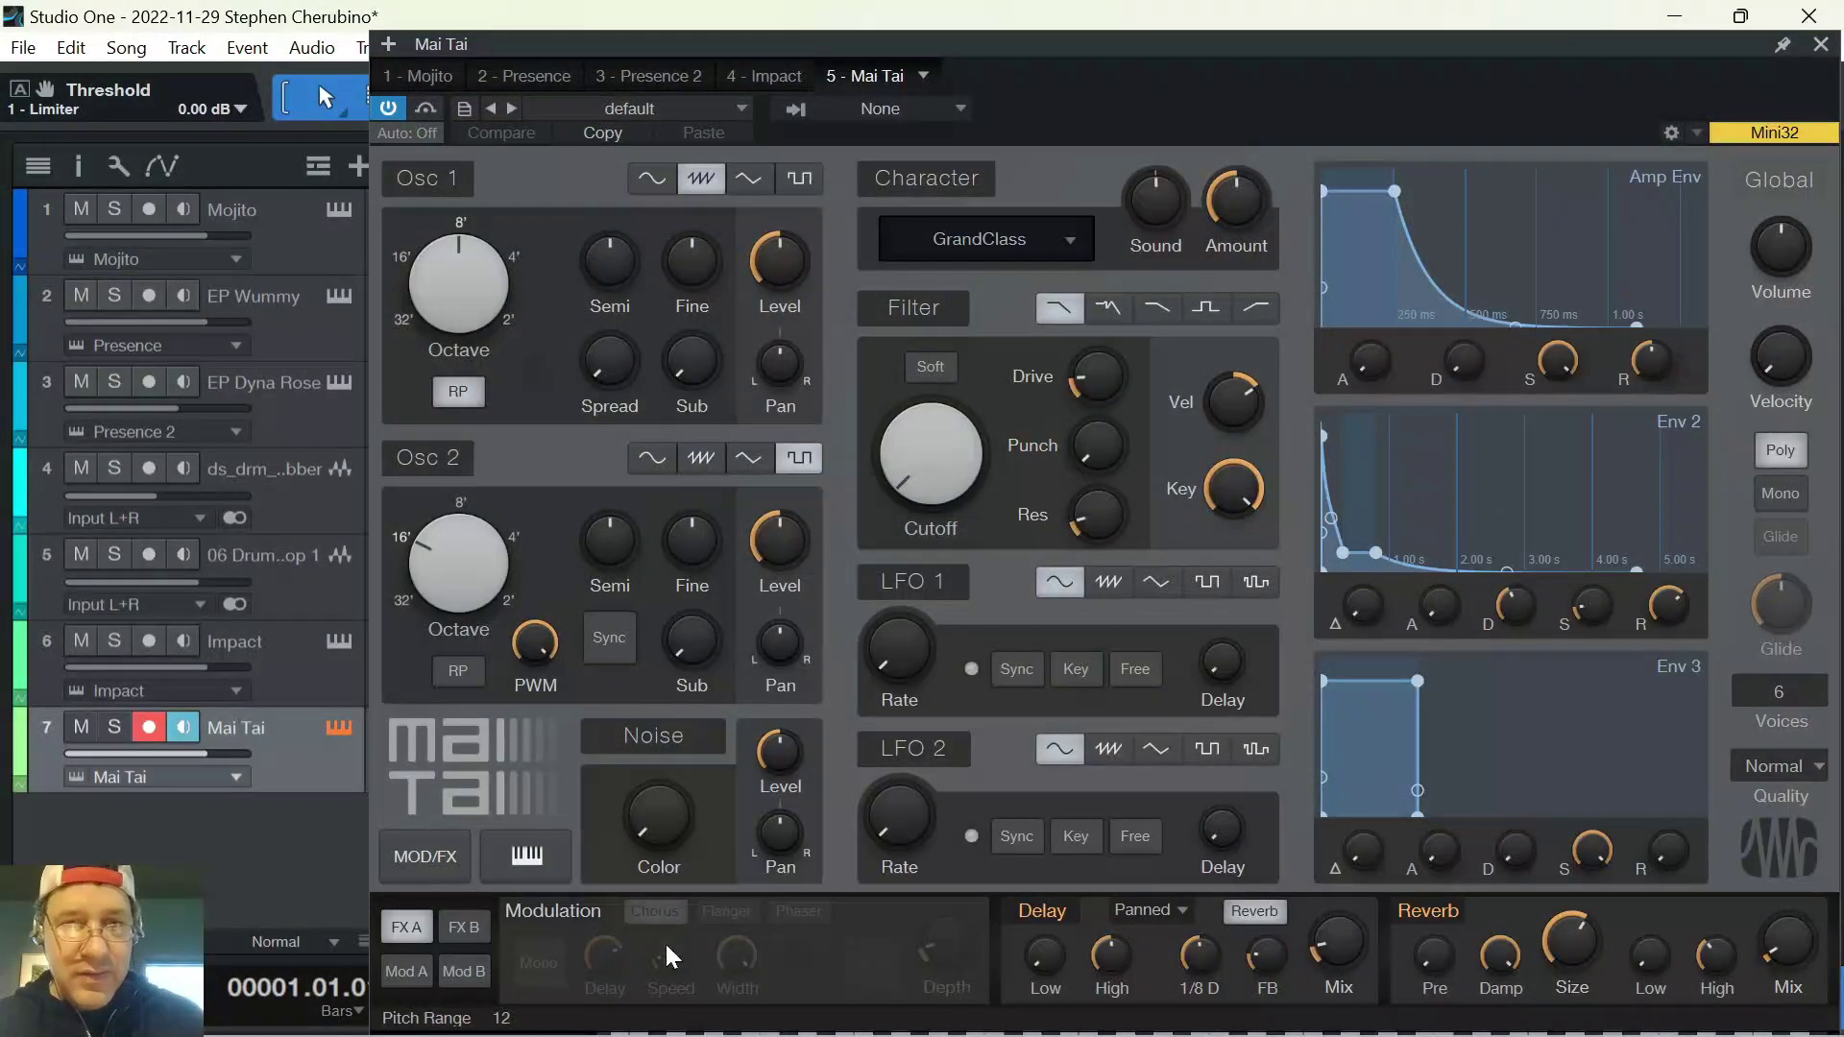
Turn off Mai Tai's reverb and set the Env 2 release to 1.38 s and decay to 116 ms
left_click_drag(828, 45, 795, 4)
left_click(859, 1016)
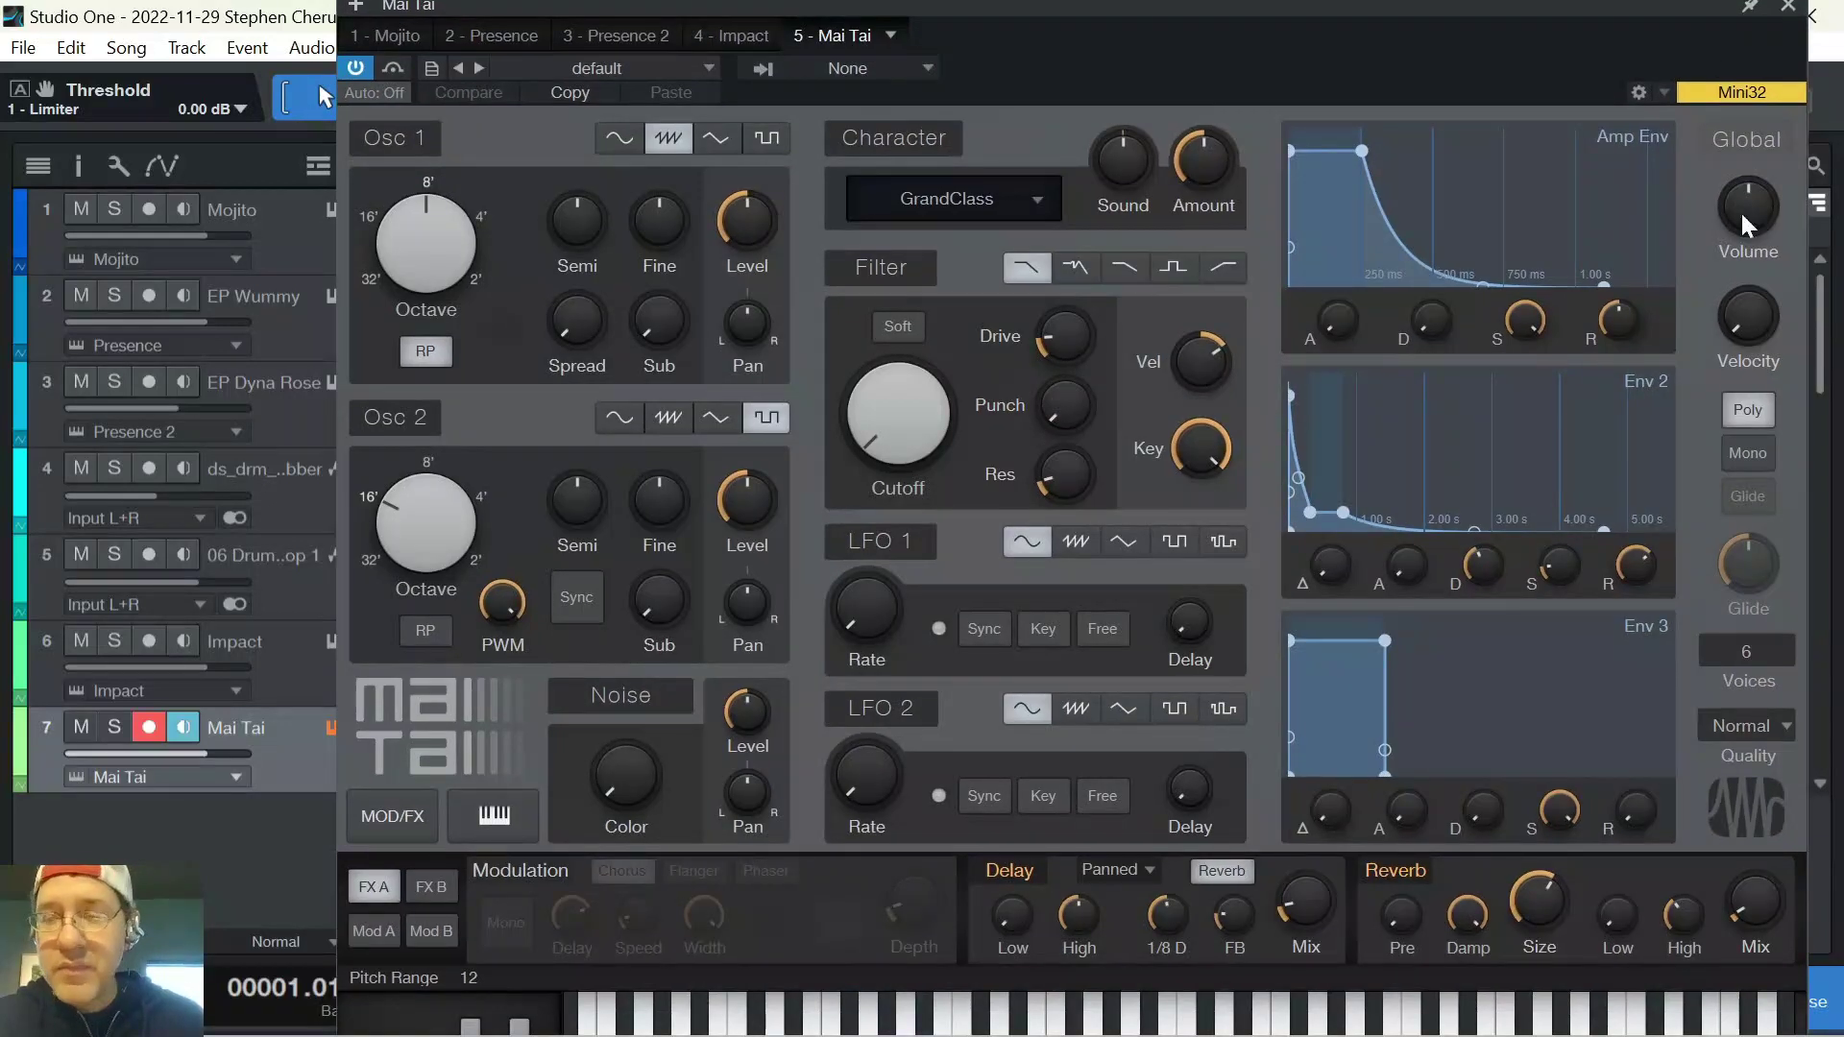
left_click(1391, 867)
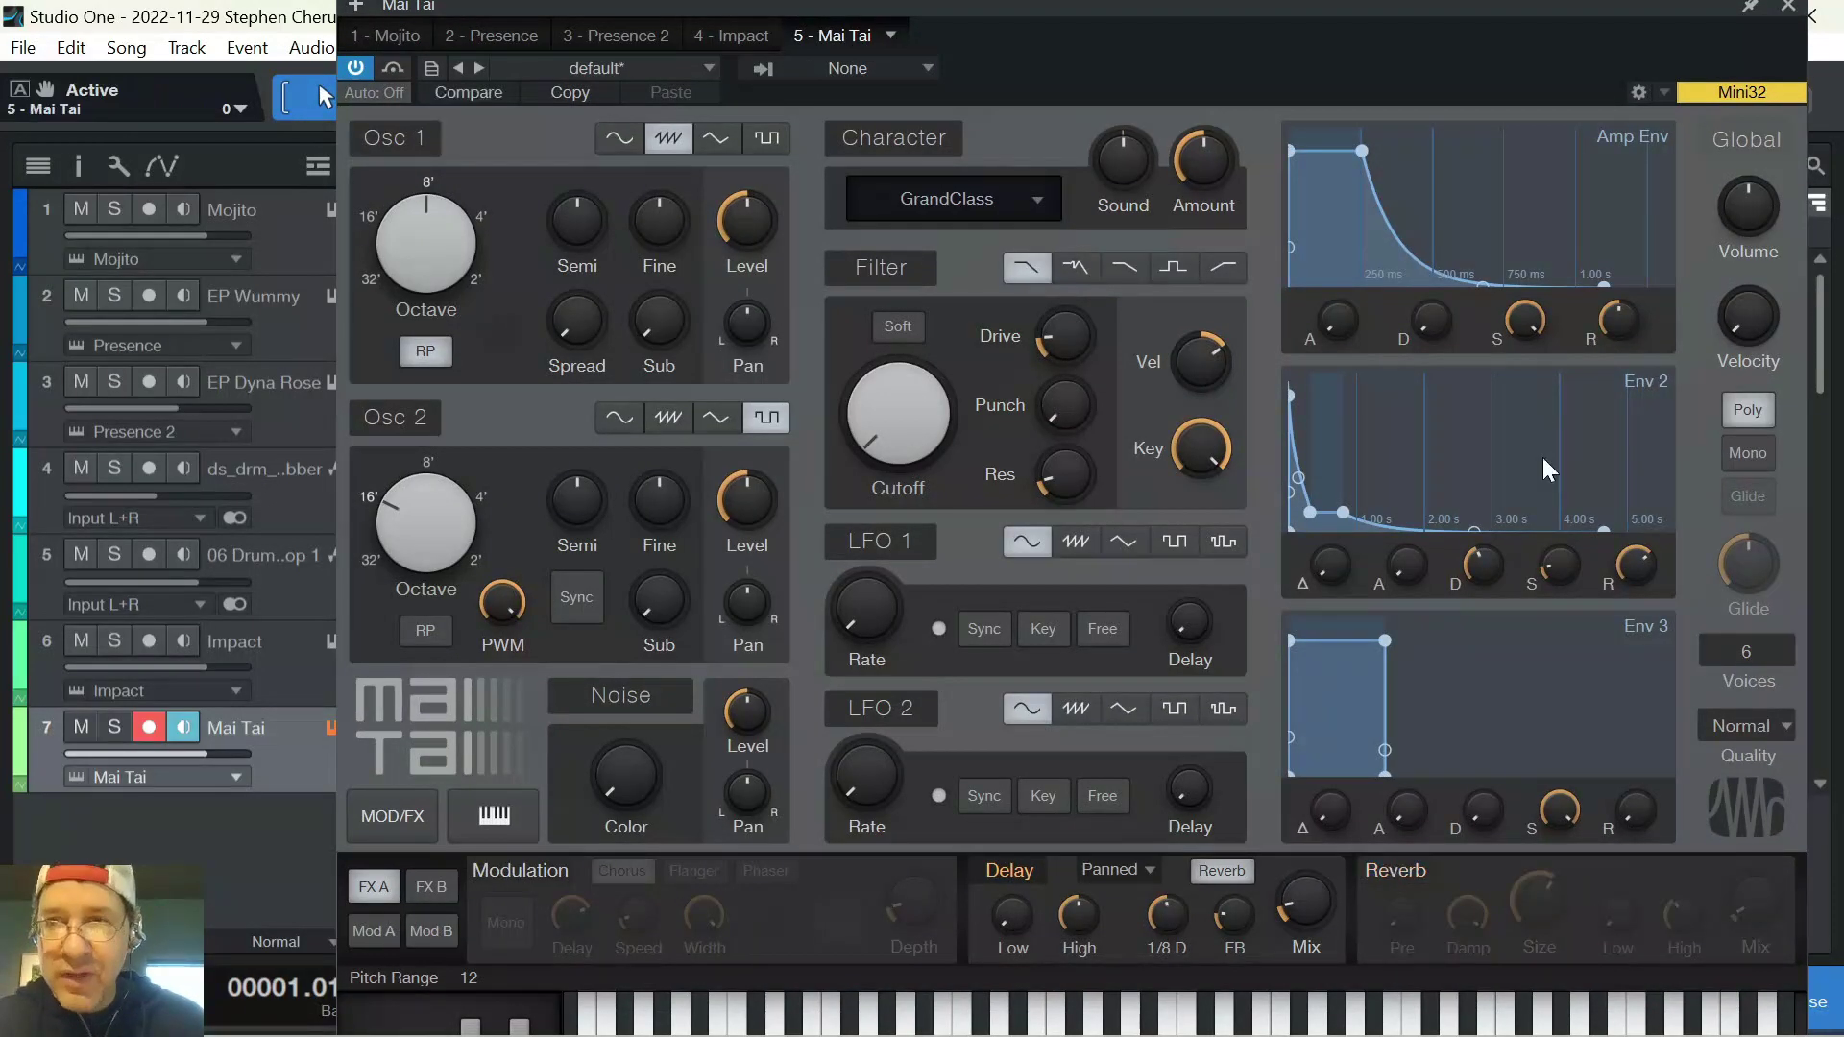
left_click_drag(1637, 568, 1638, 604)
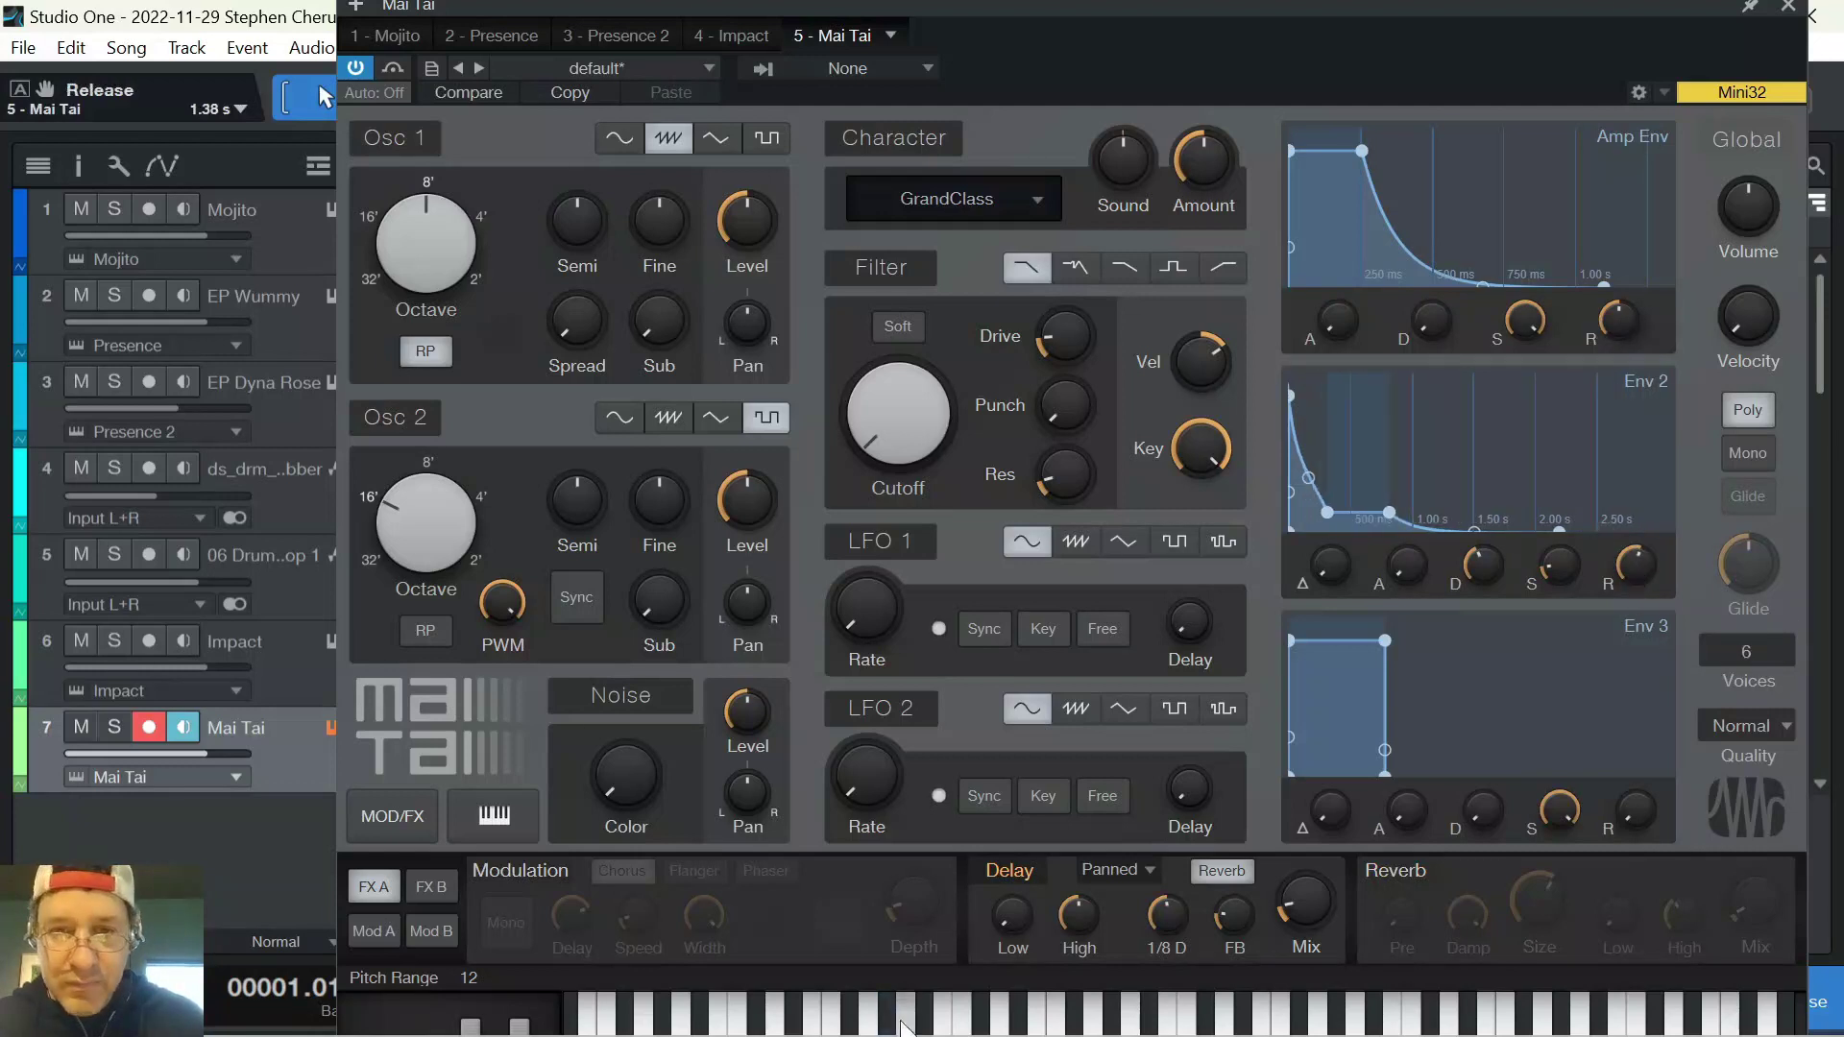
left_click_drag(1496, 591, 1504, 552)
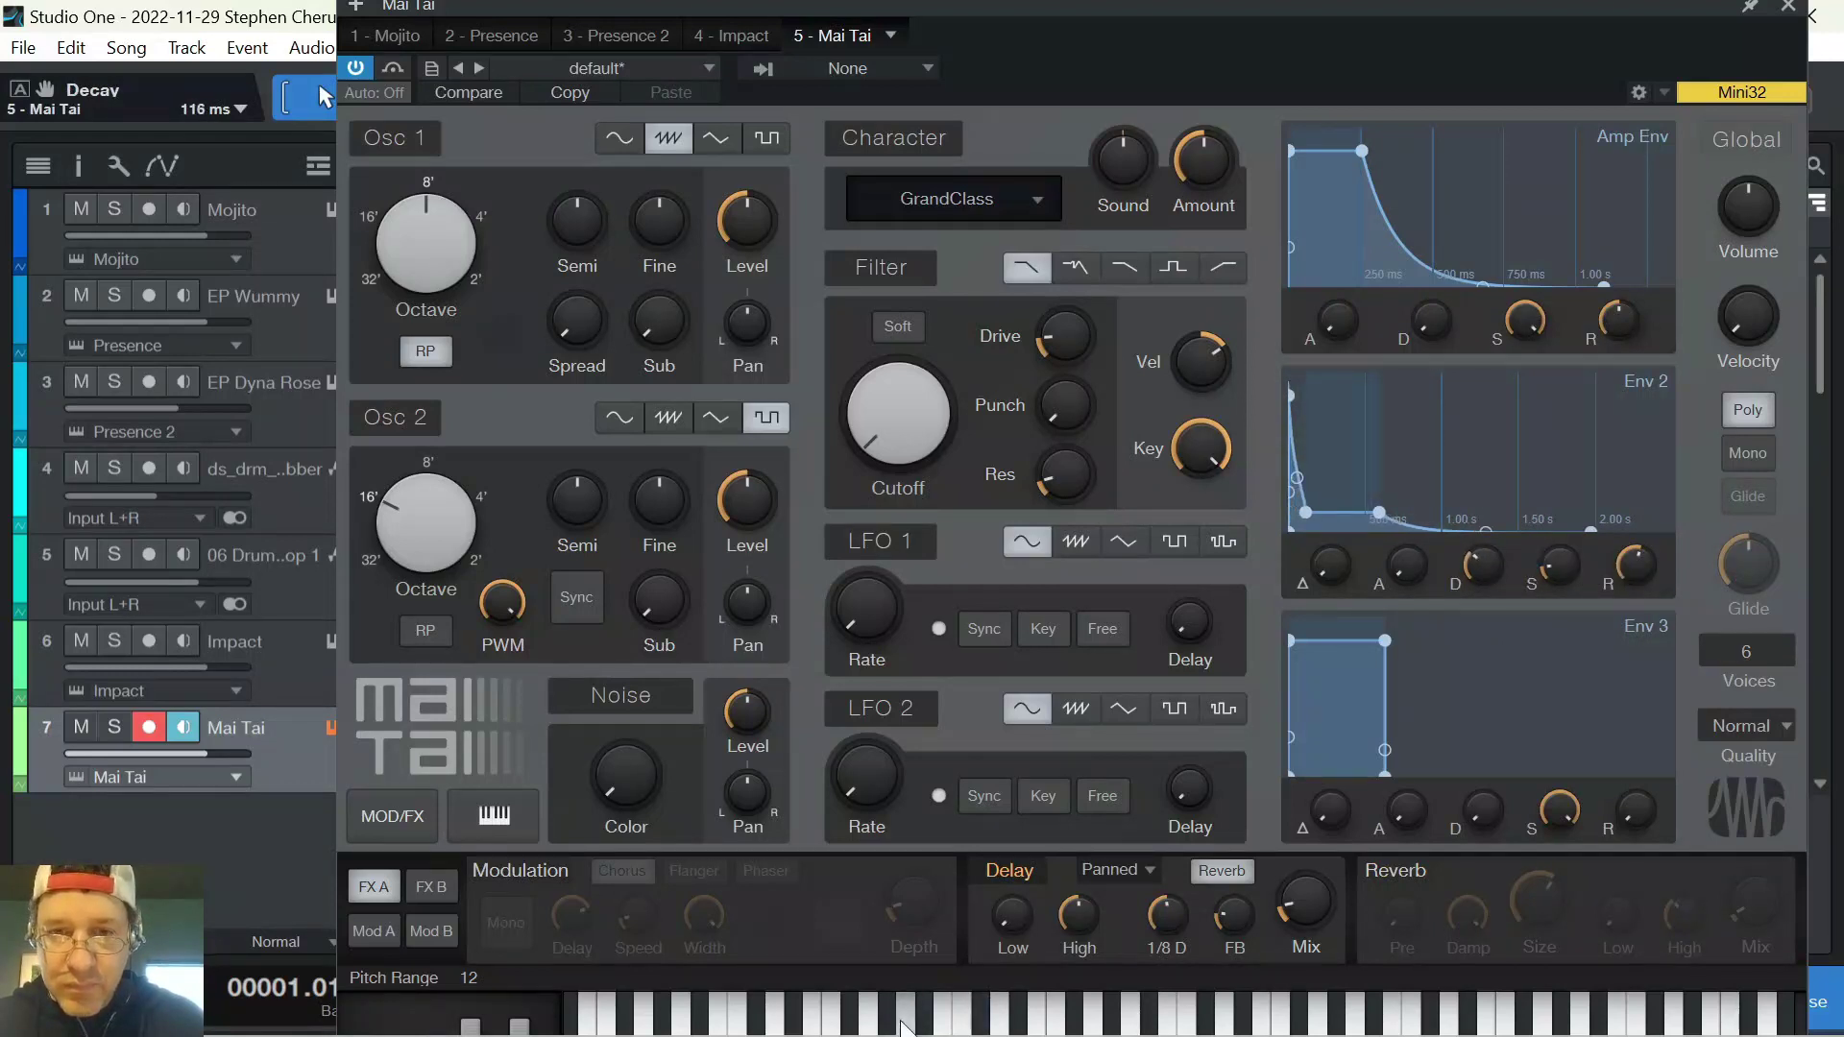
Turn off Mai Tai's delay, set the Amp Env release to 133 ms, and close the instrument window
left_click(1019, 876)
left_click_drag(1620, 333, 1618, 363)
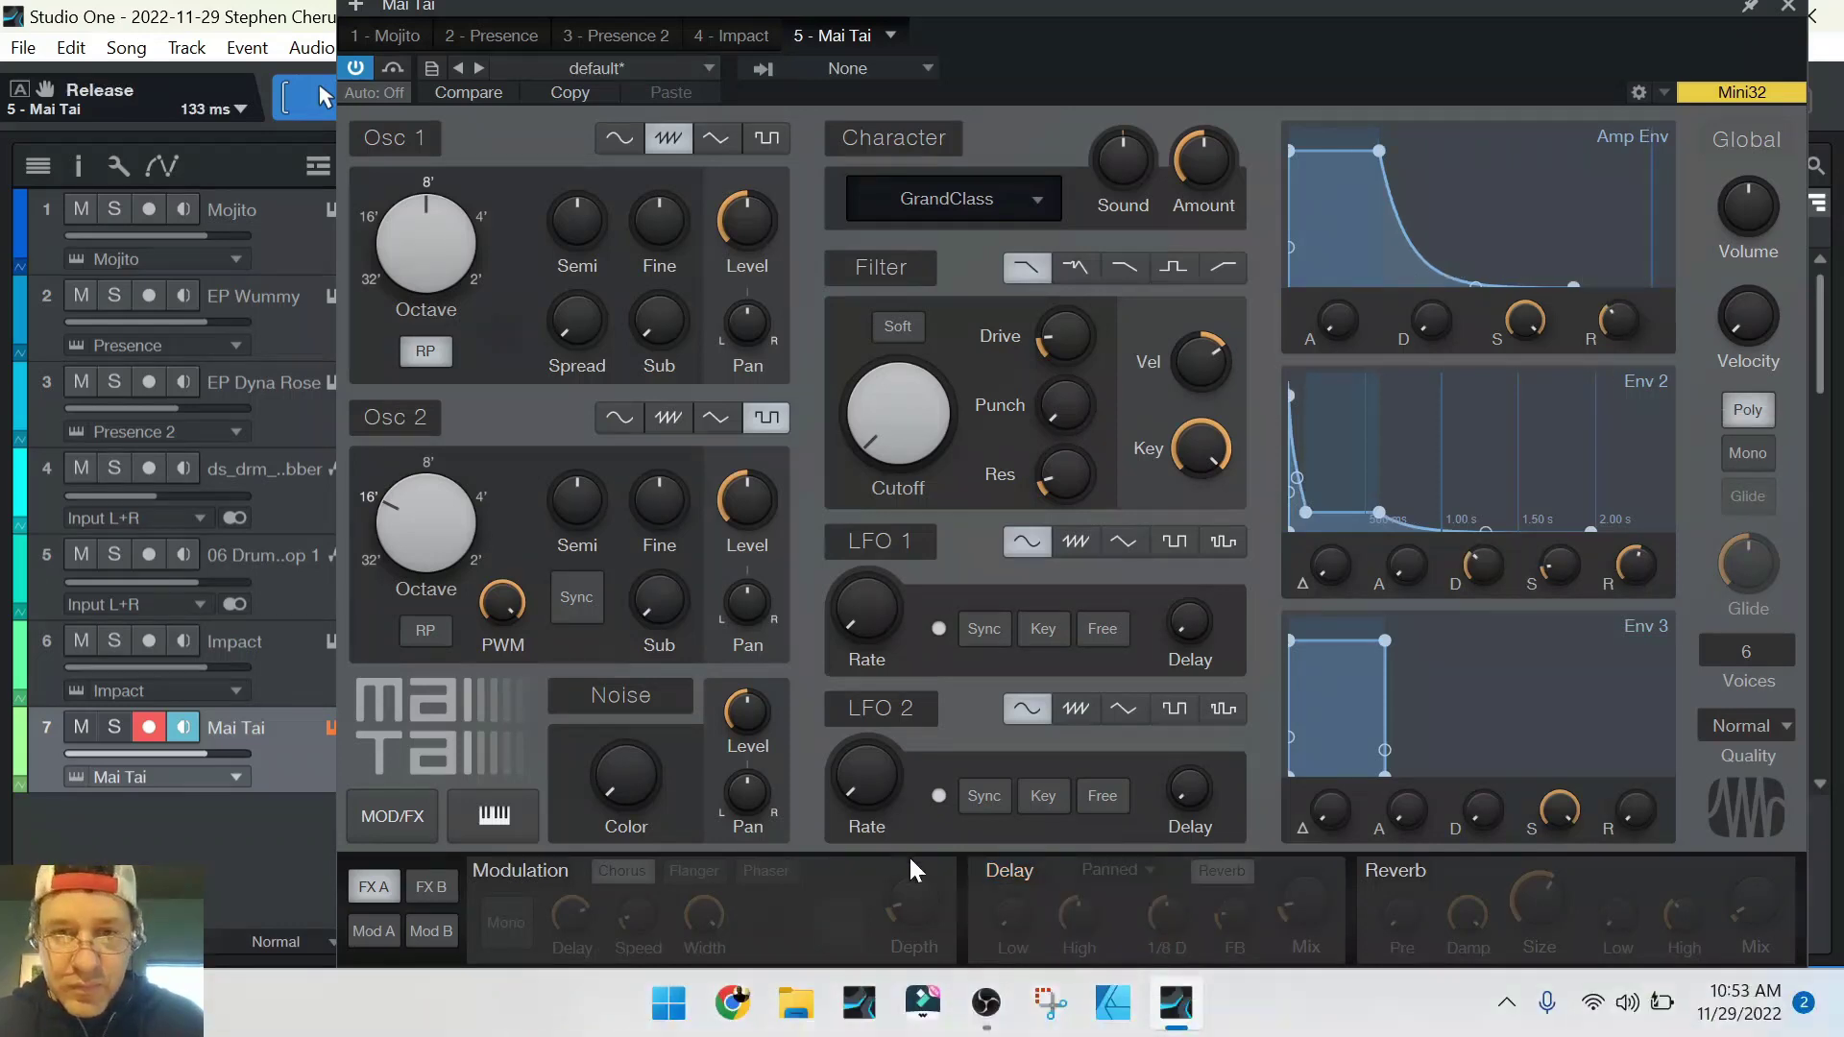
left_click(1788, 13)
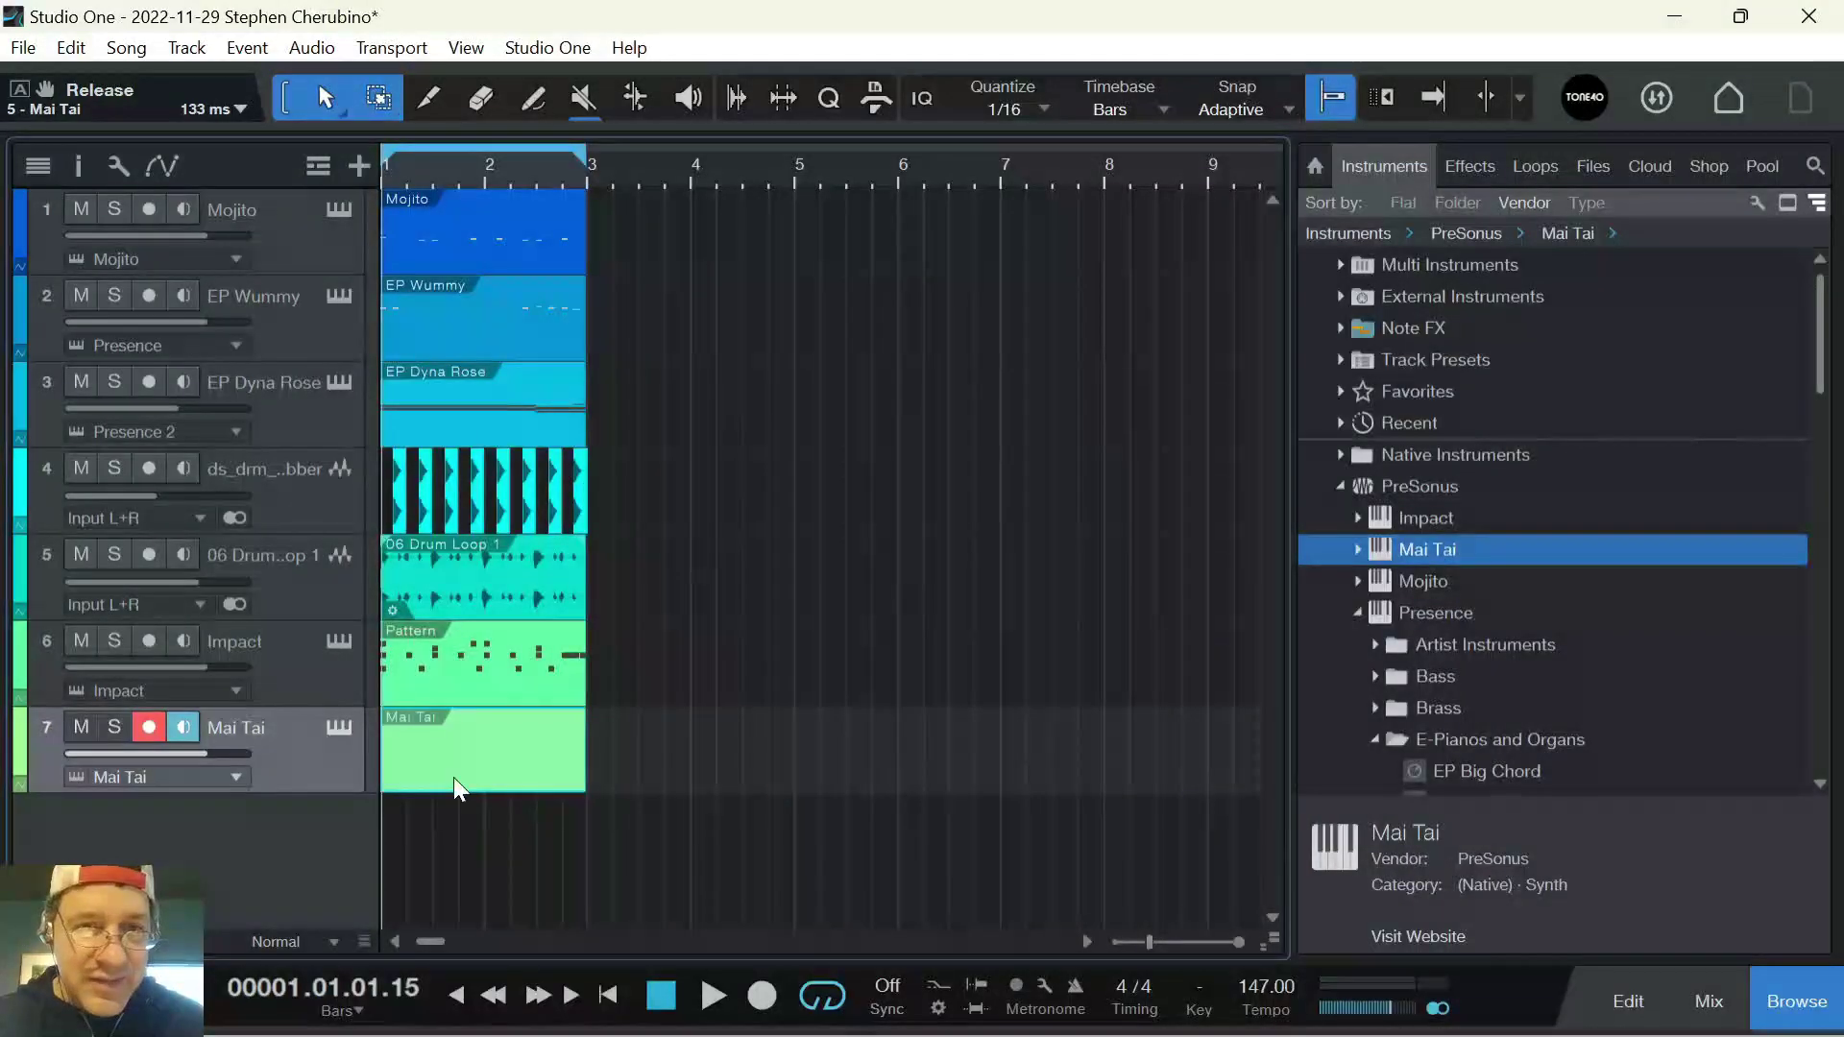
Open the Mai Tai event for note editing, fill bar 1 with repeated sixteenth A 1 notes, and play it back
double_click(454, 776)
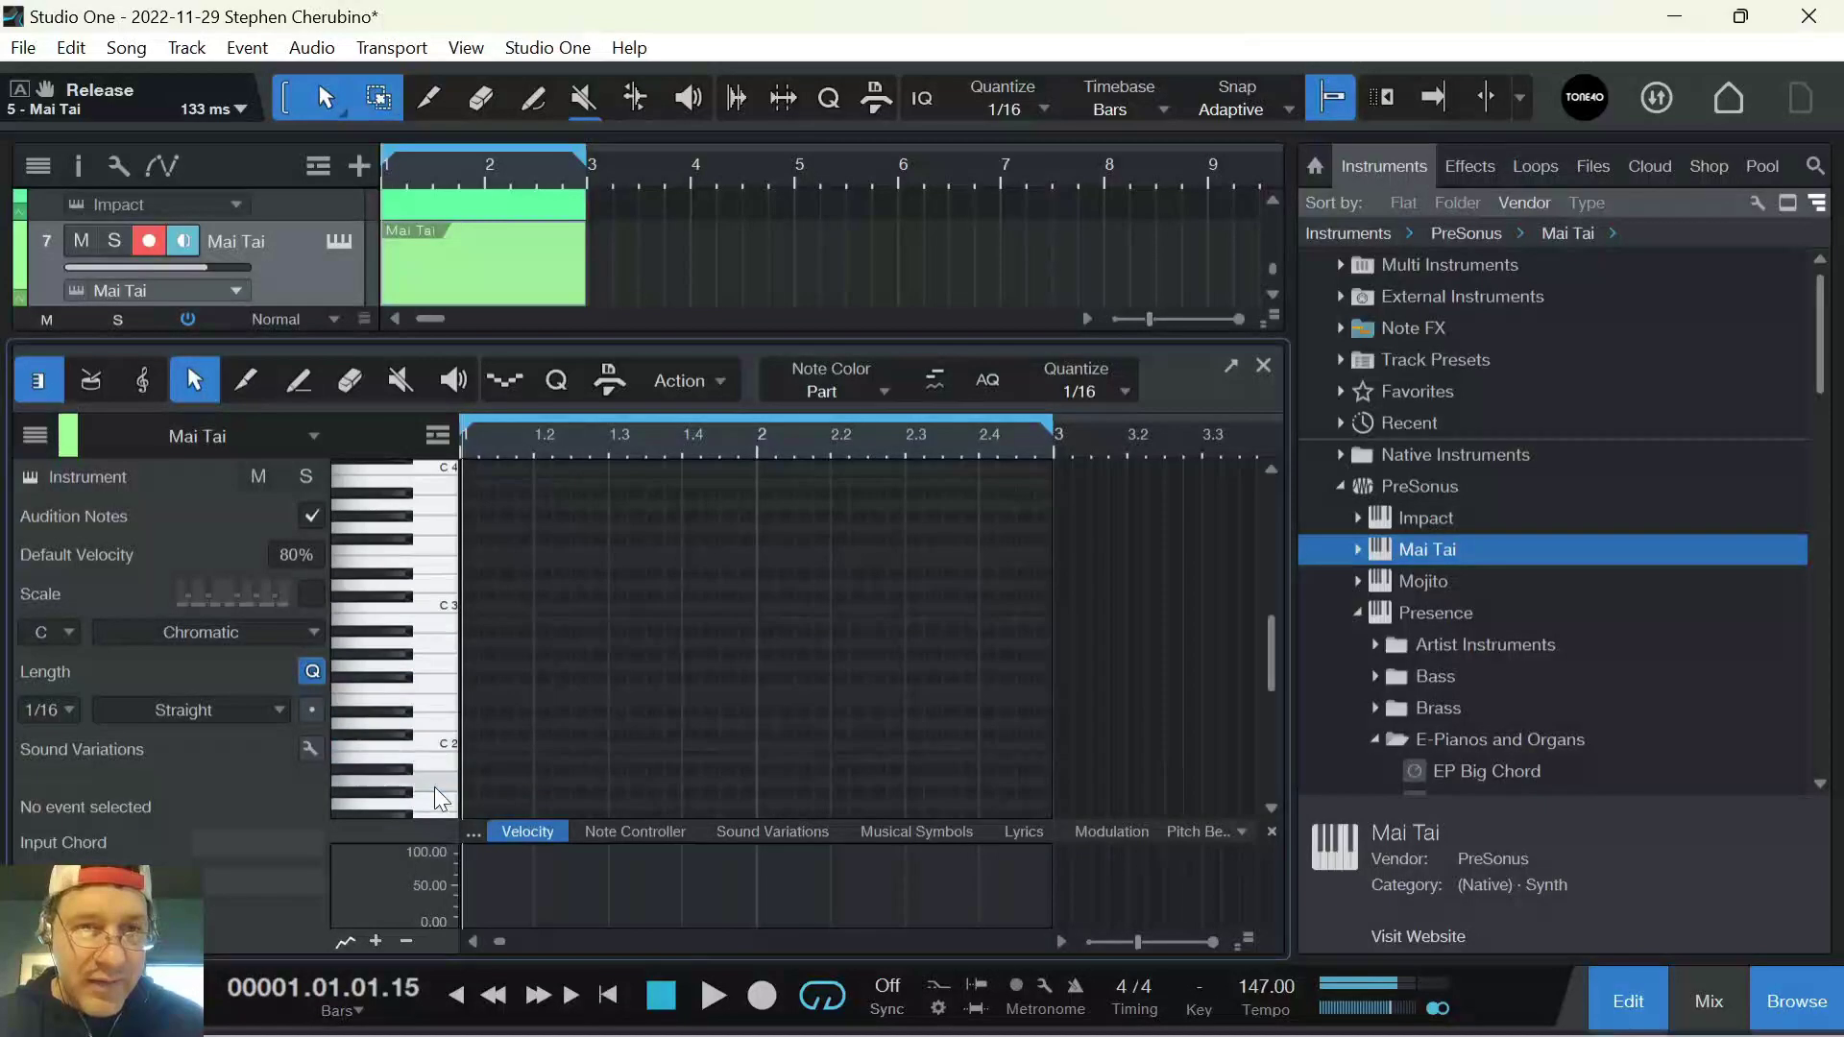
left_click(469, 787)
key("d")
key("d")
key("d")
key("d")
key("d")
key("d")
key("d")
key("d")
key("d")
key("d")
key("d")
key("d")
key("d")
key("d")
key("d")
key("space")
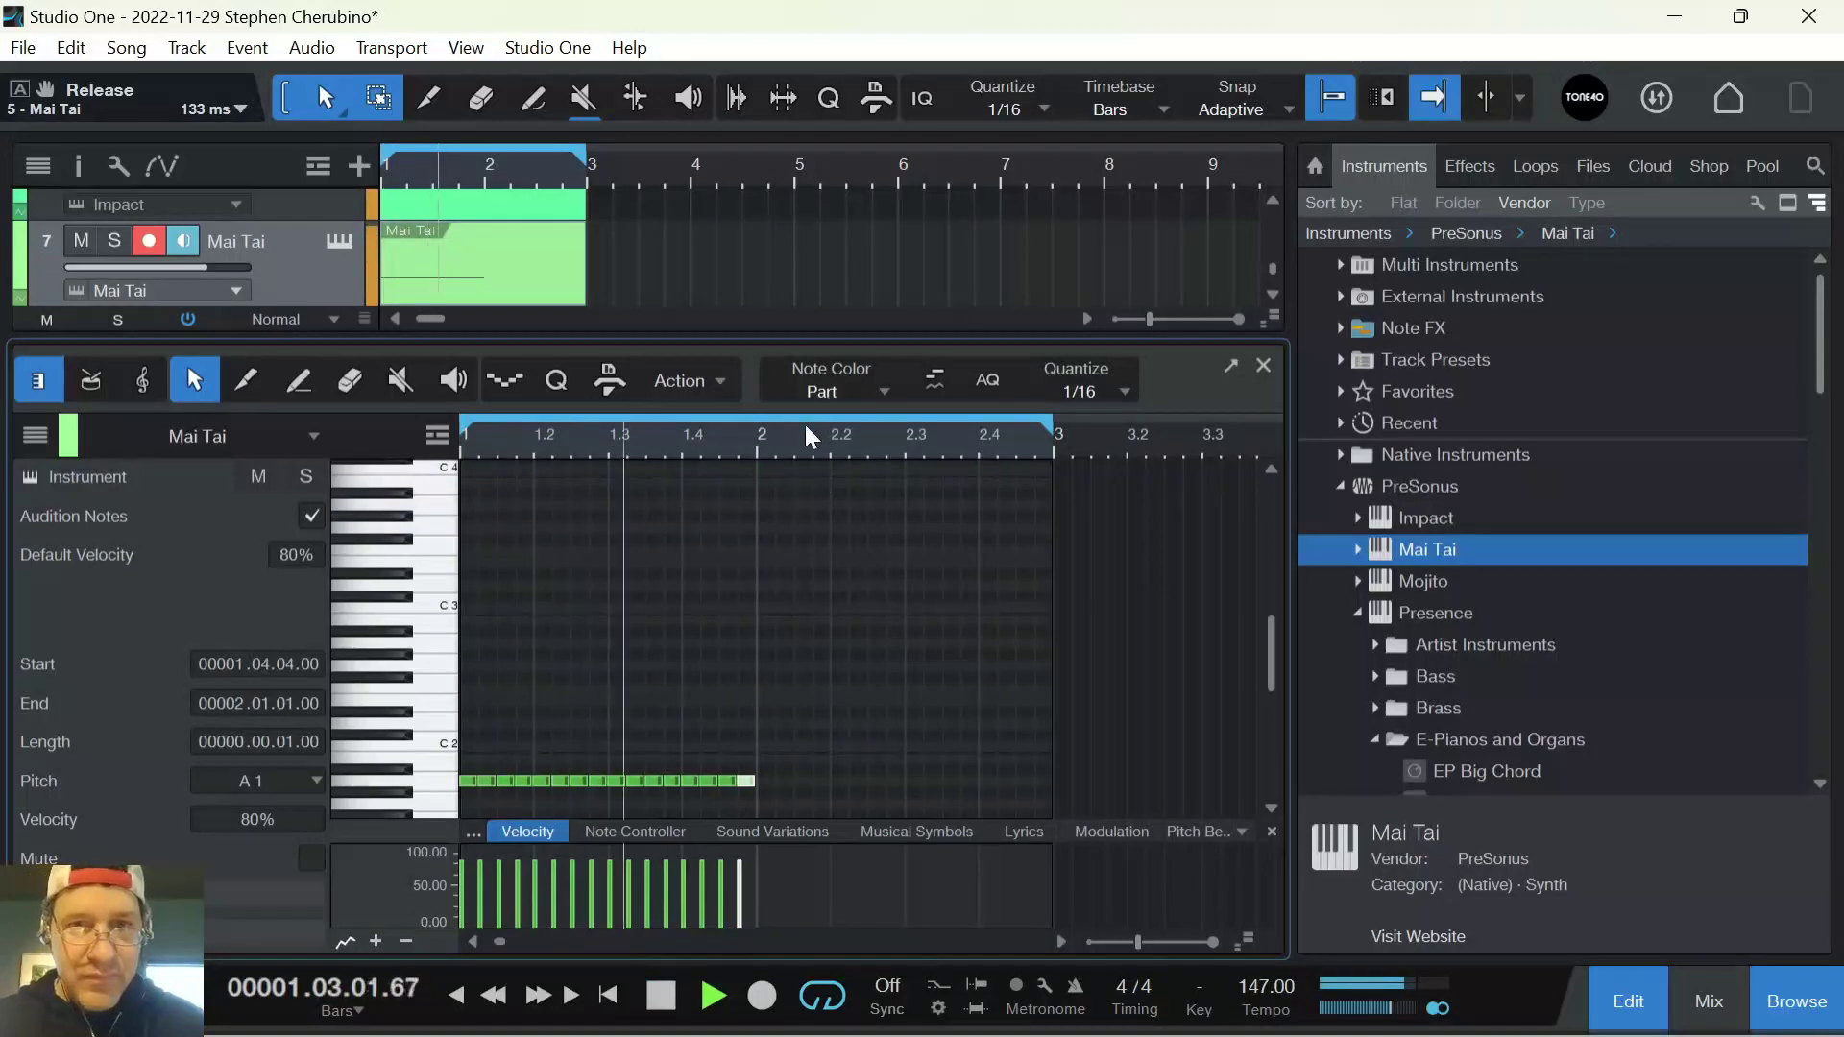
Move the Mai Tai notes in the second half of bar 1 down to F 1 and listen to them
scroll(829, 461, "down", 5)
key("space")
key("space")
key("space")
left_click_drag(609, 626, 796, 740)
left_click_drag(607, 666, 620, 718)
key("space")
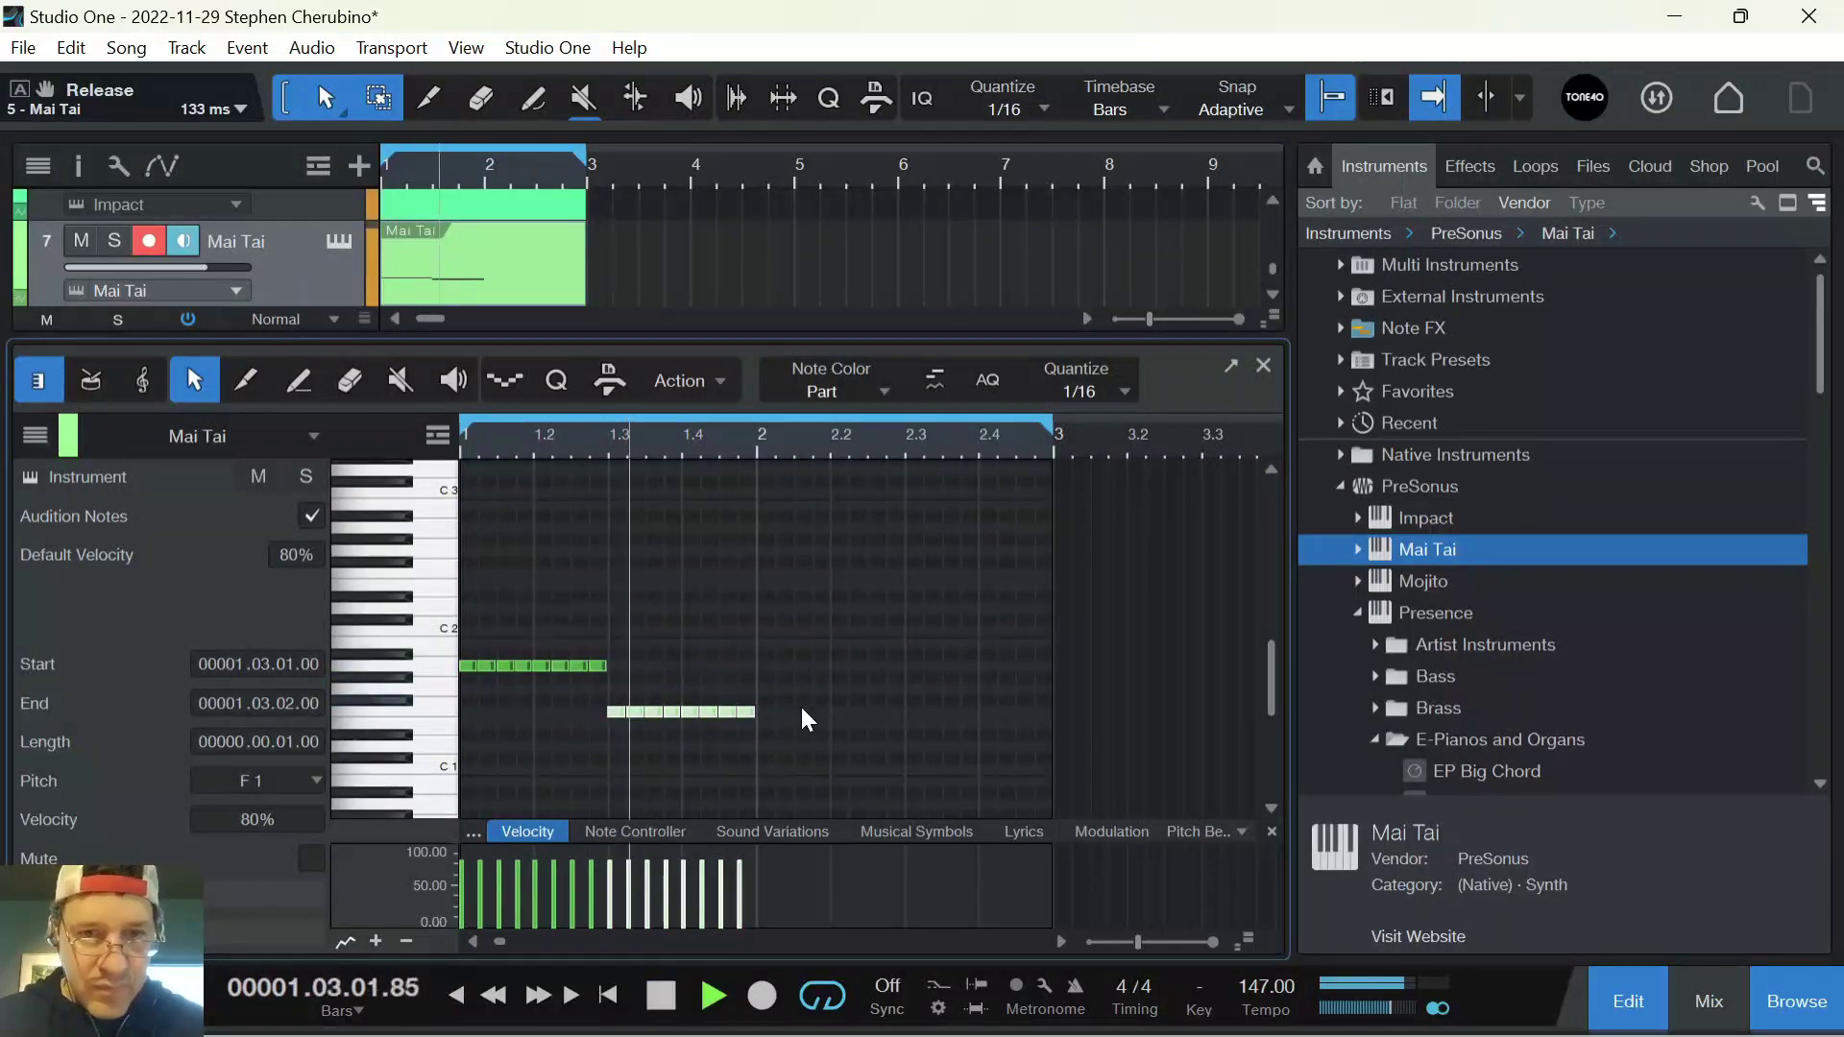
Stop playback and add eight repeated sixteenth G 1 notes across the first half of bar 2
key("space")
mouse_move(762, 690)
left_mouse_down()
mouse_move(822, 708)
mouse_move(770, 695)
left_mouse_up()
key("Delete")
key("d")
key("d")
key("d")
key("d")
key("d")
key("d")
key("d")
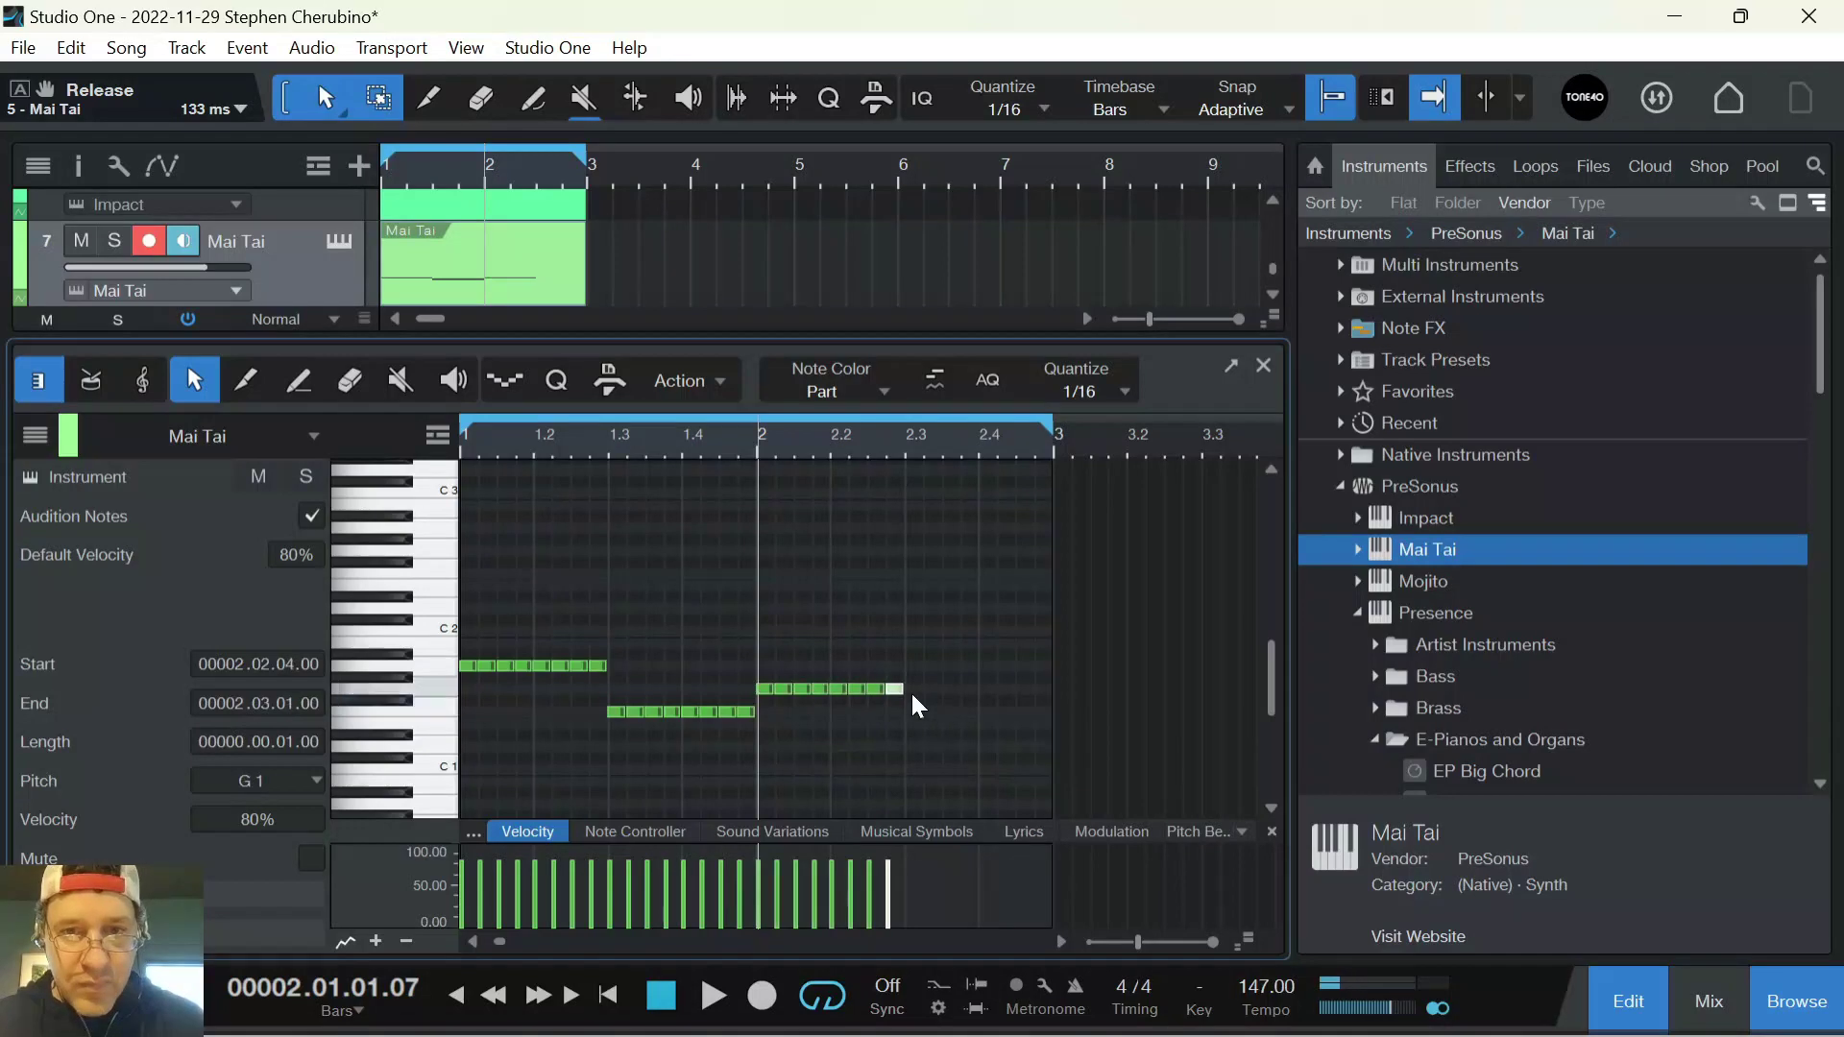
left_click(911, 711)
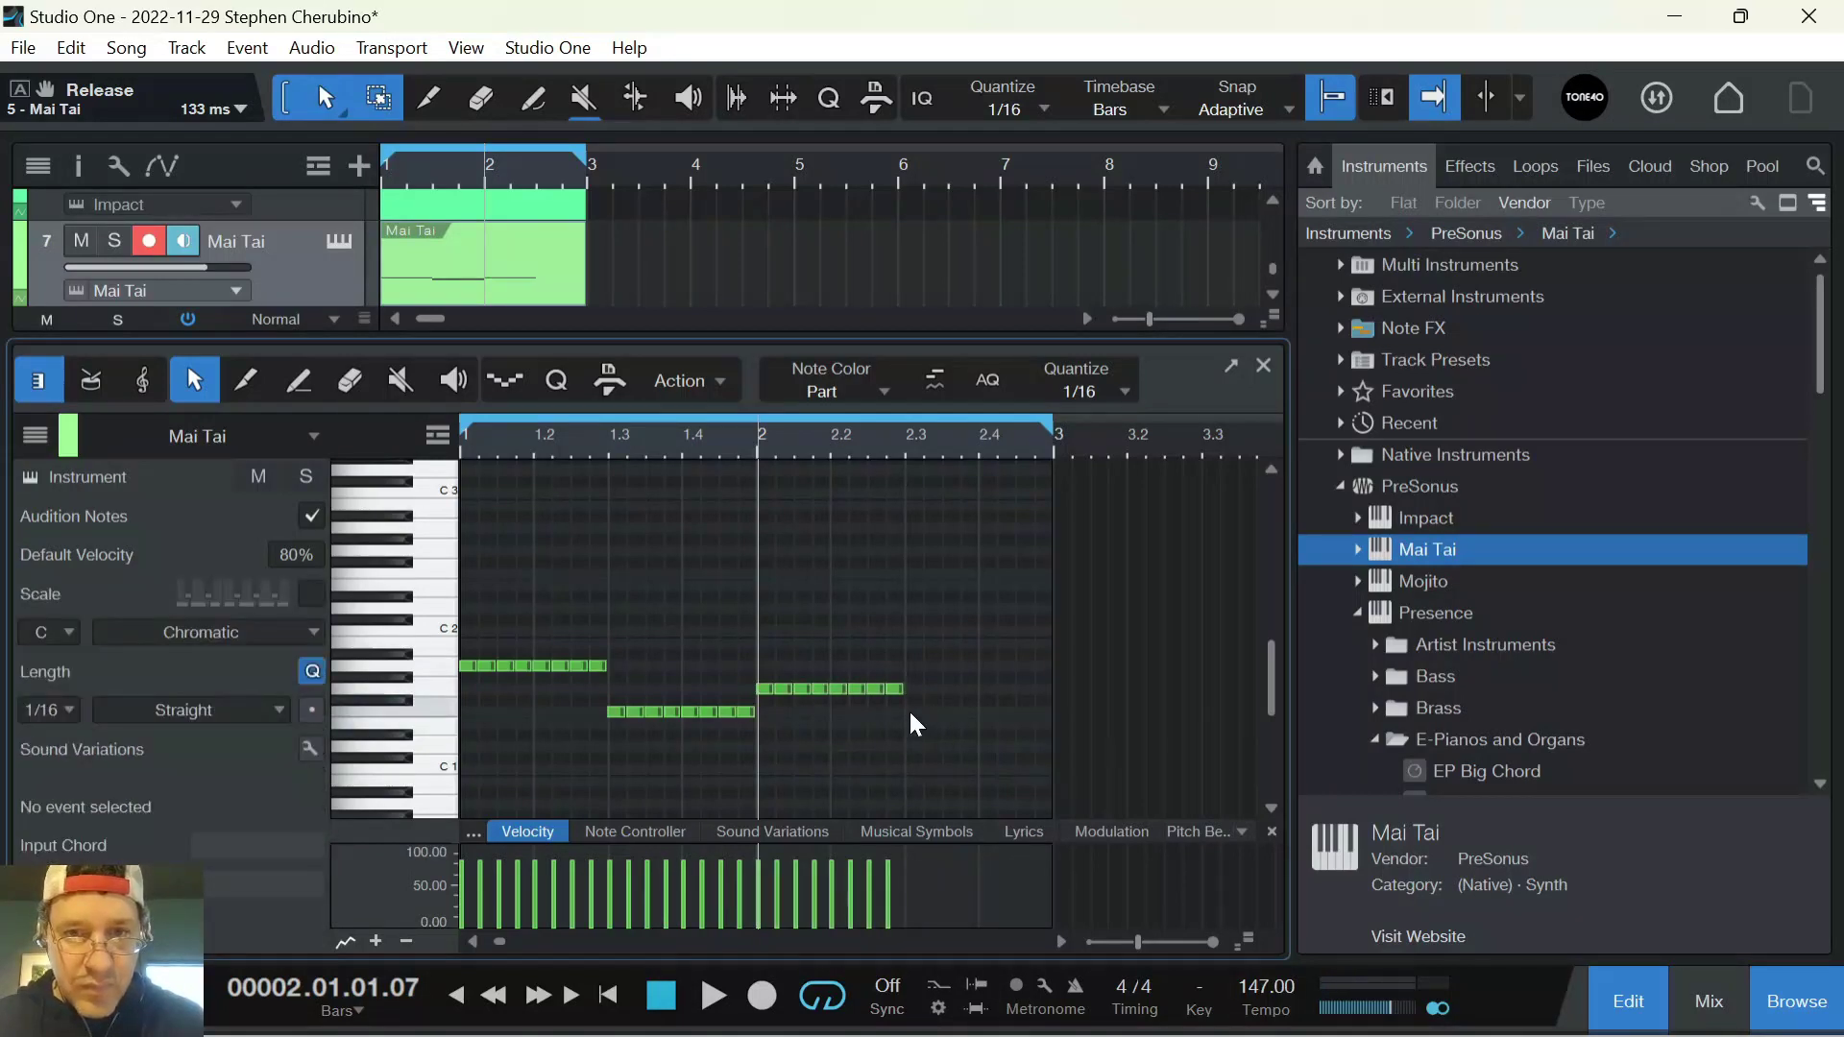
Add four repeated sixteenth F 1 notes on beat 3 of bar 2 and dismiss the pop-up advertisement
left_click(911, 711)
key("d")
key("d")
key("d")
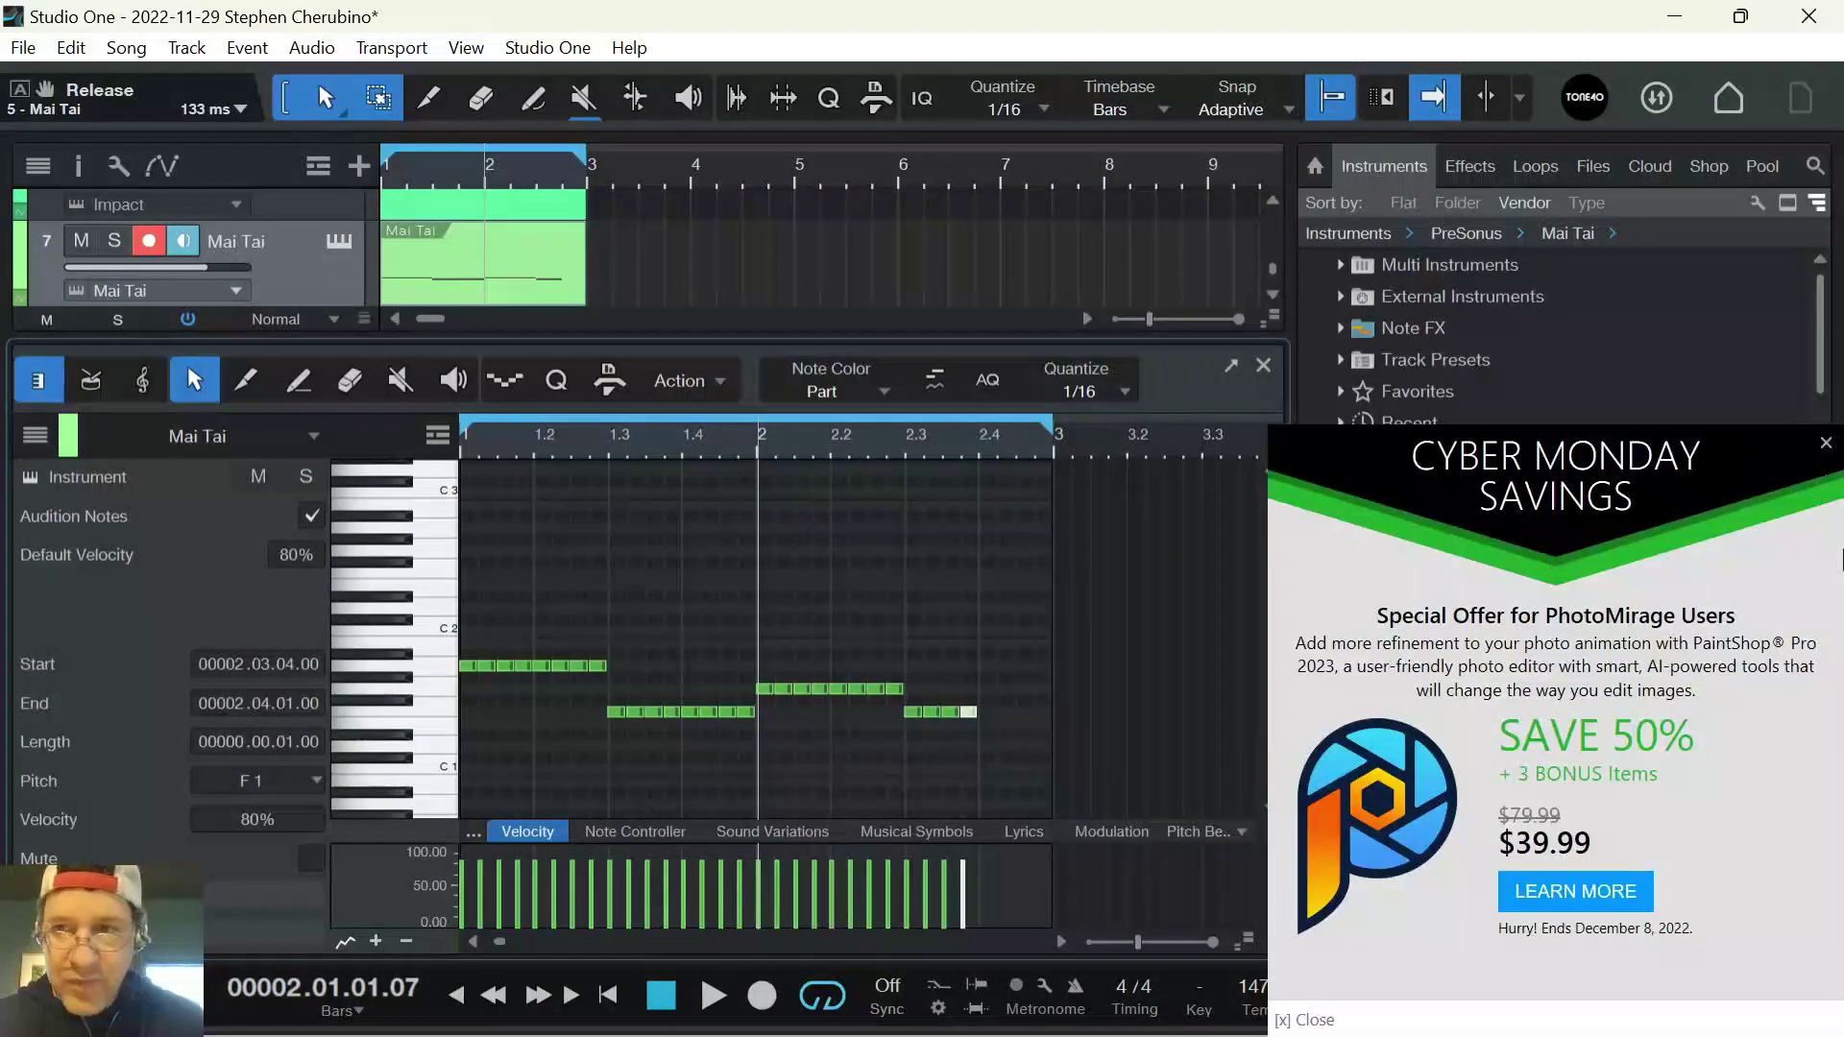
left_click(1824, 441)
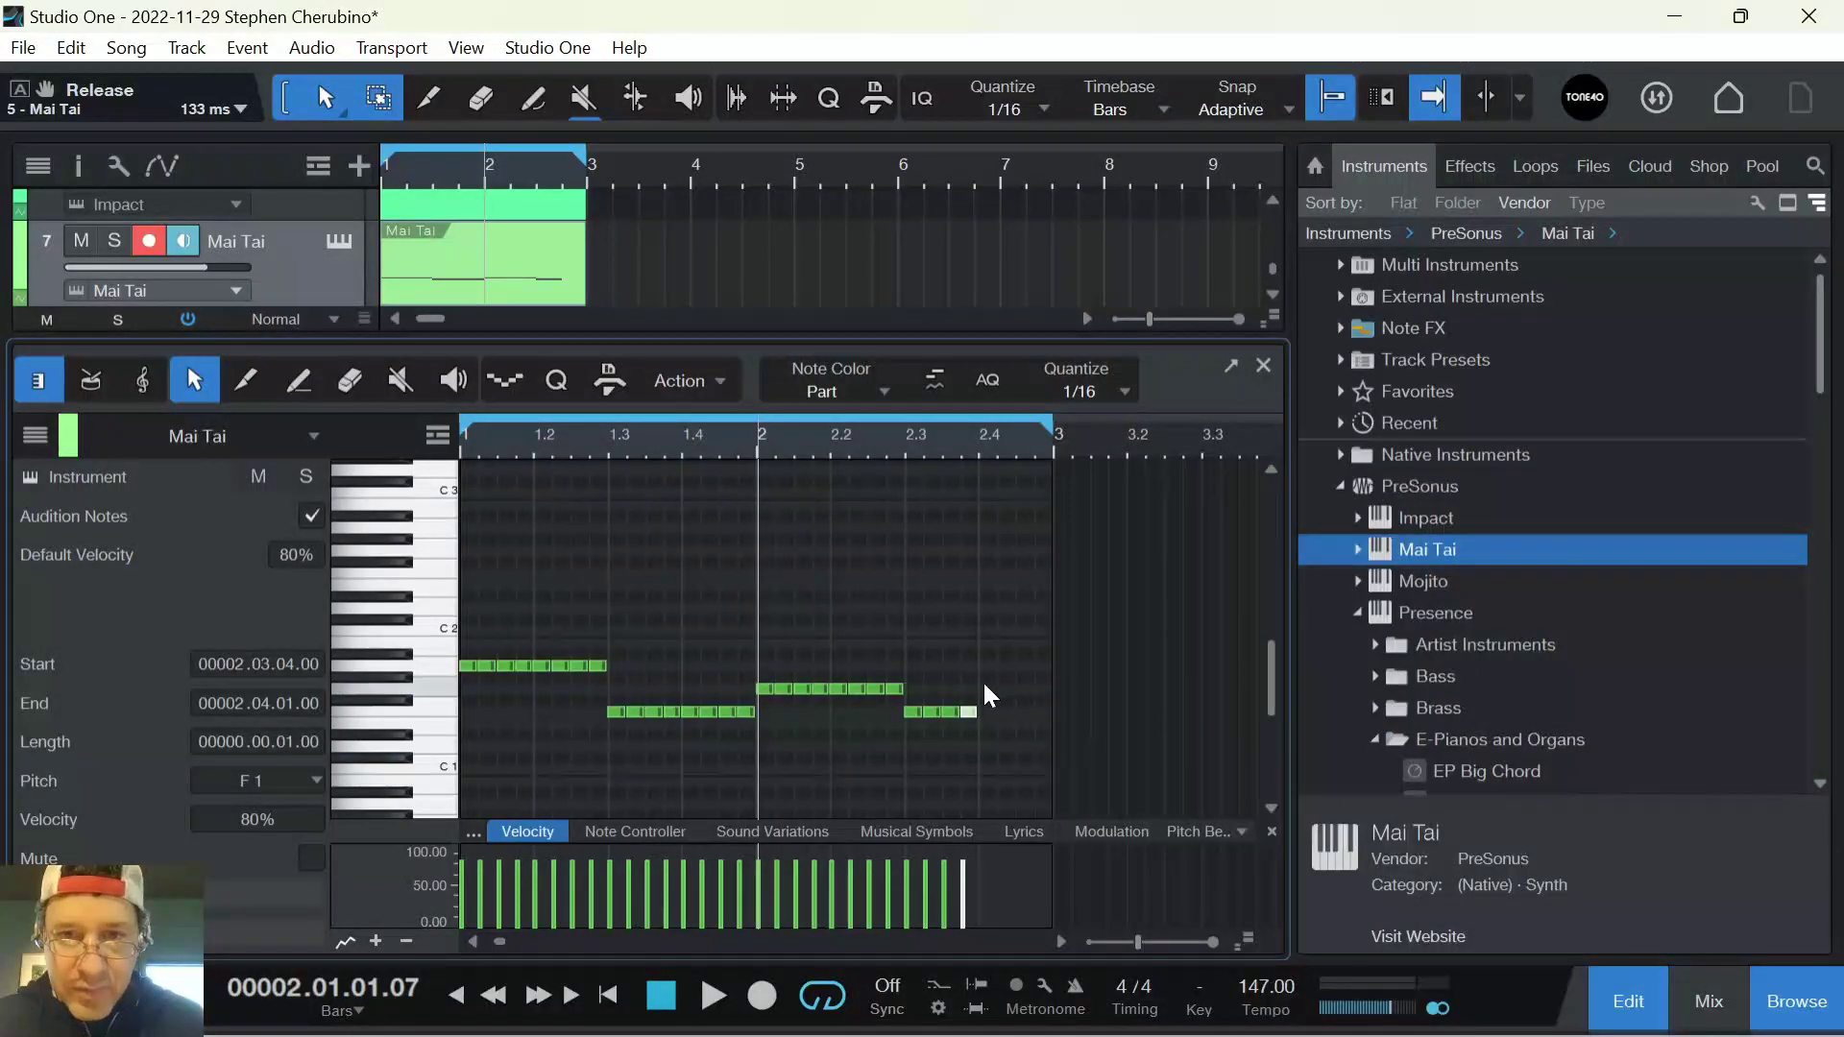
Fill beat 4 of bar 2 with repeated sixteenth G 1 notes and delete the extra one past the loop end
left_click(986, 684)
left_click(986, 686)
key("d")
key("d")
key("d")
key("d")
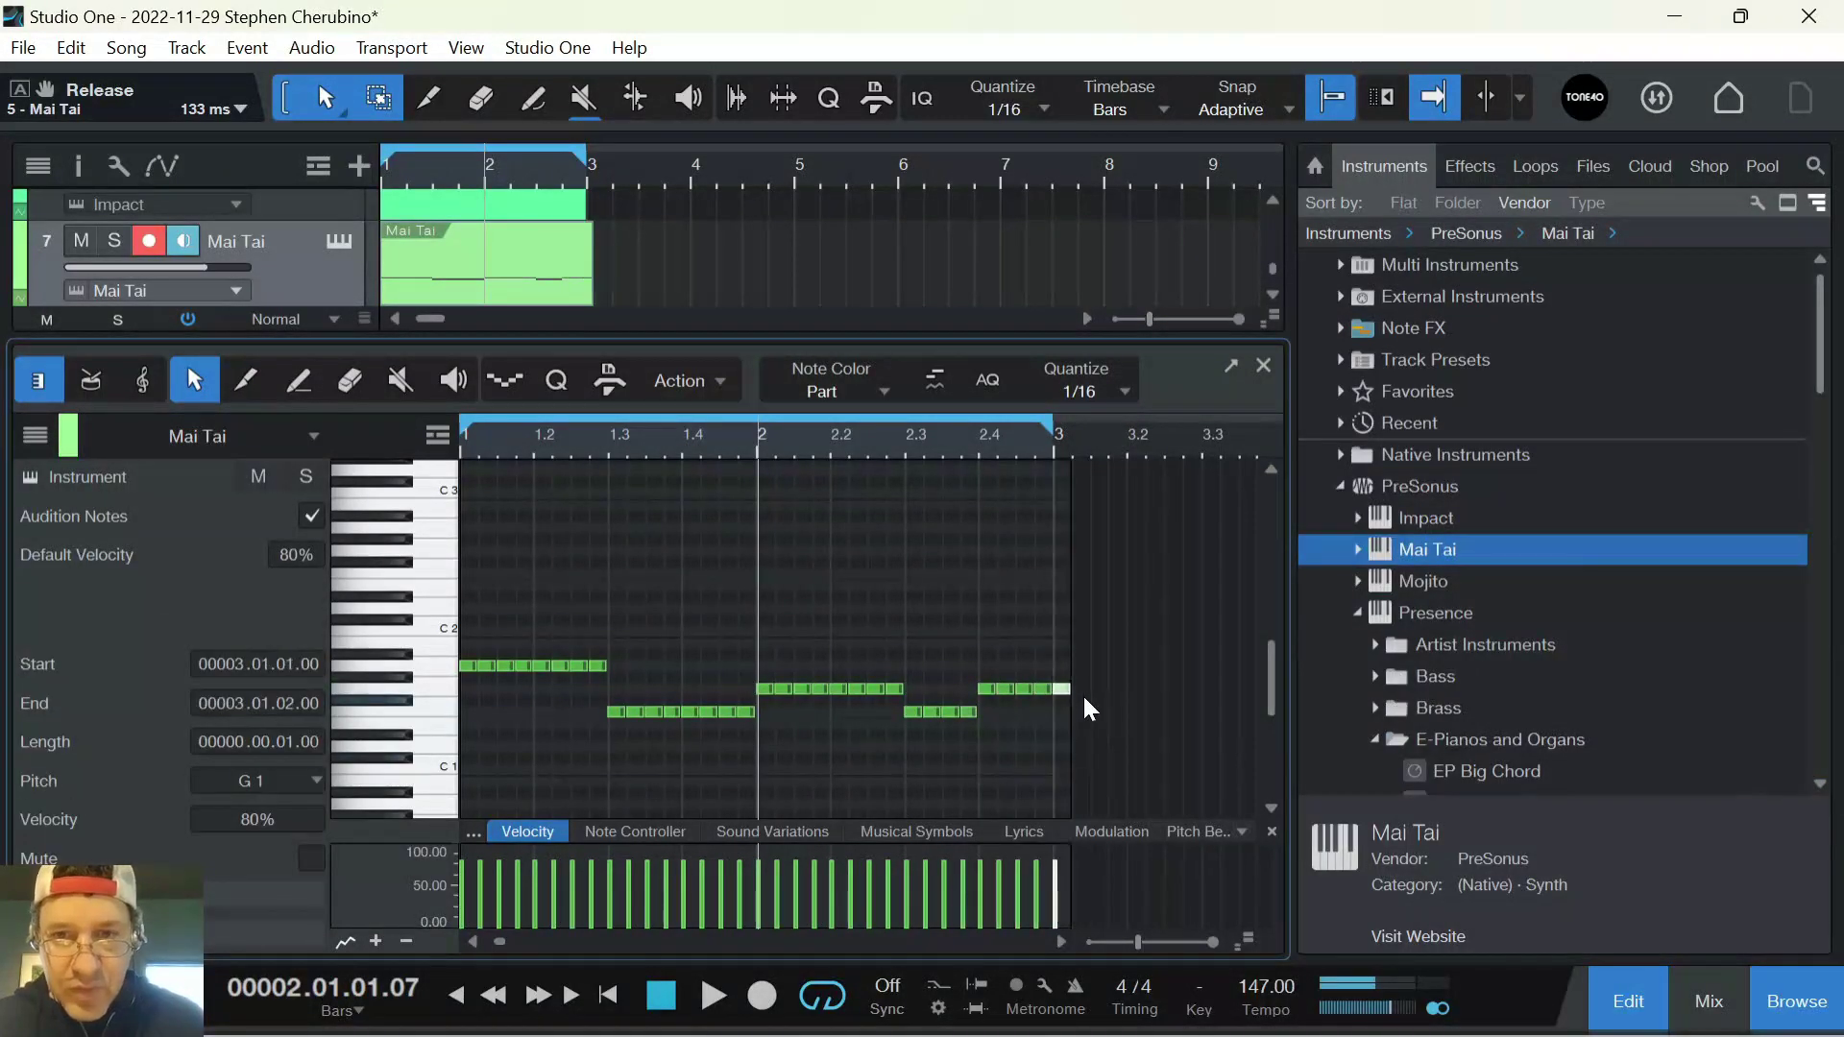
key("Delete")
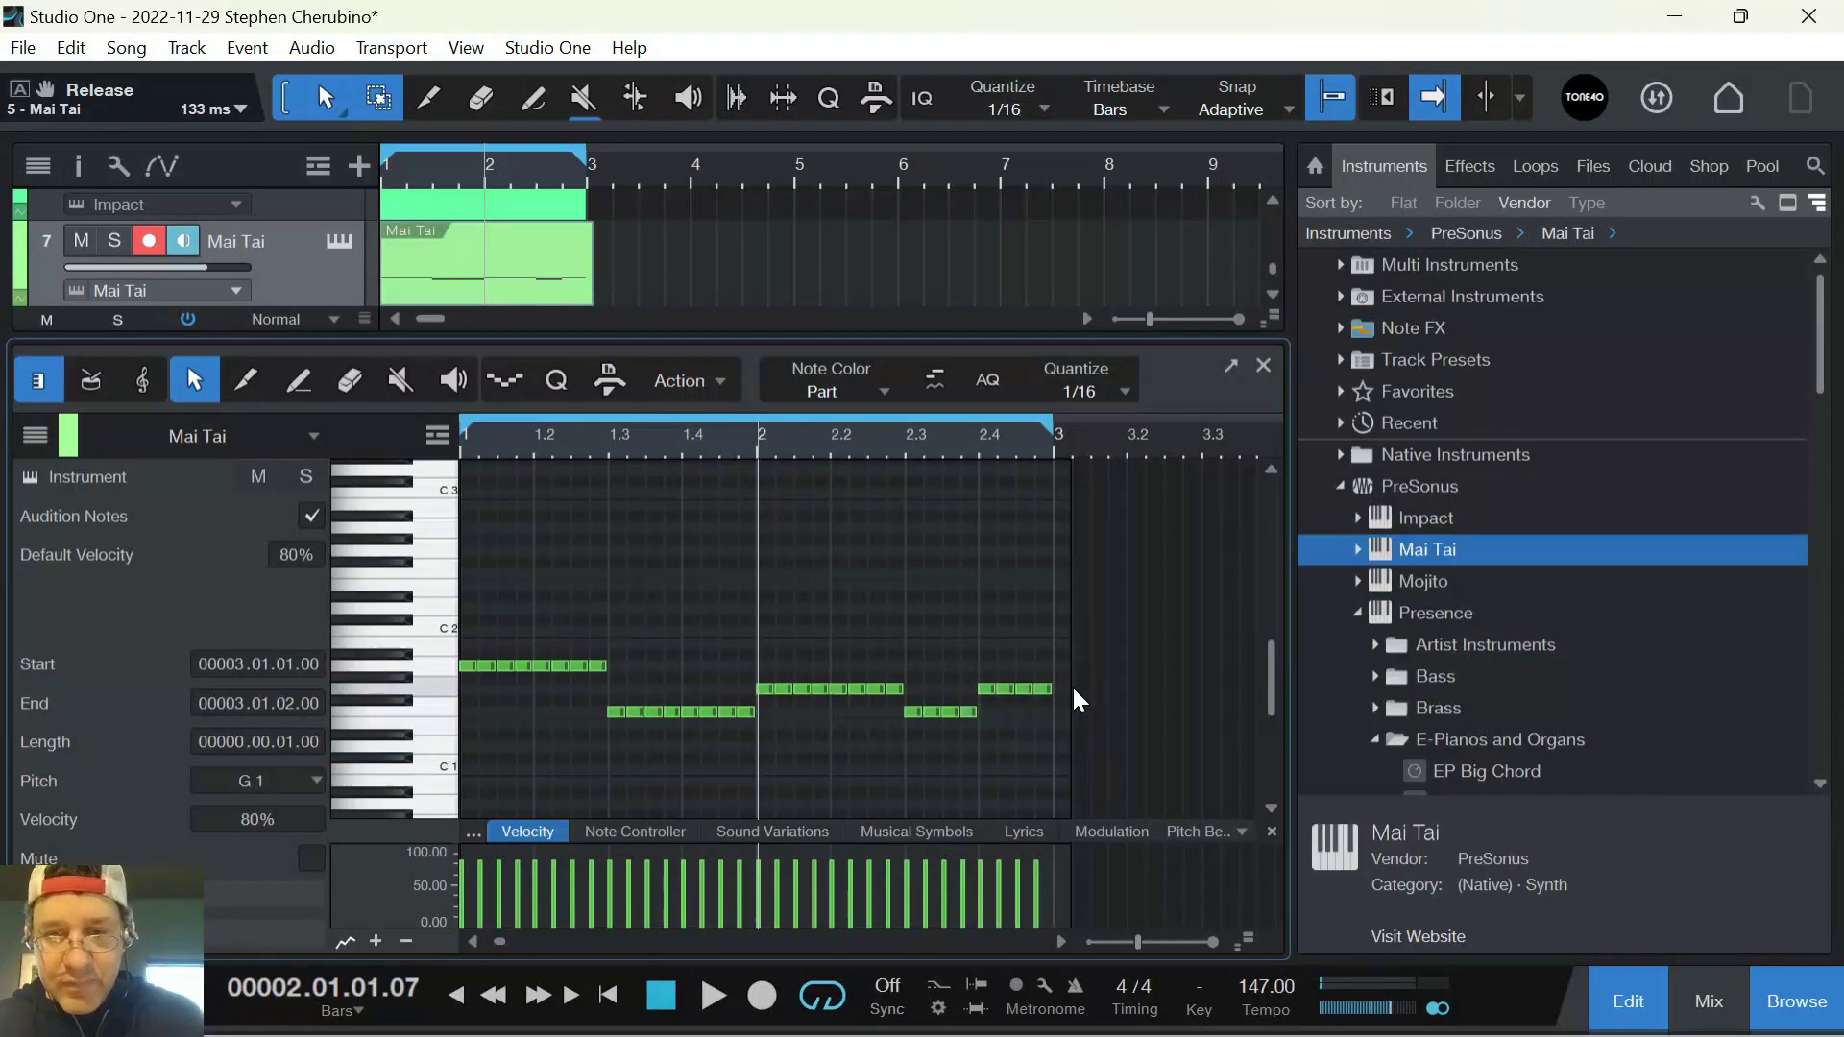
Play the loop, close the note editor, and lower the Mai Tai track's volume to -2.7 dB
key("space")
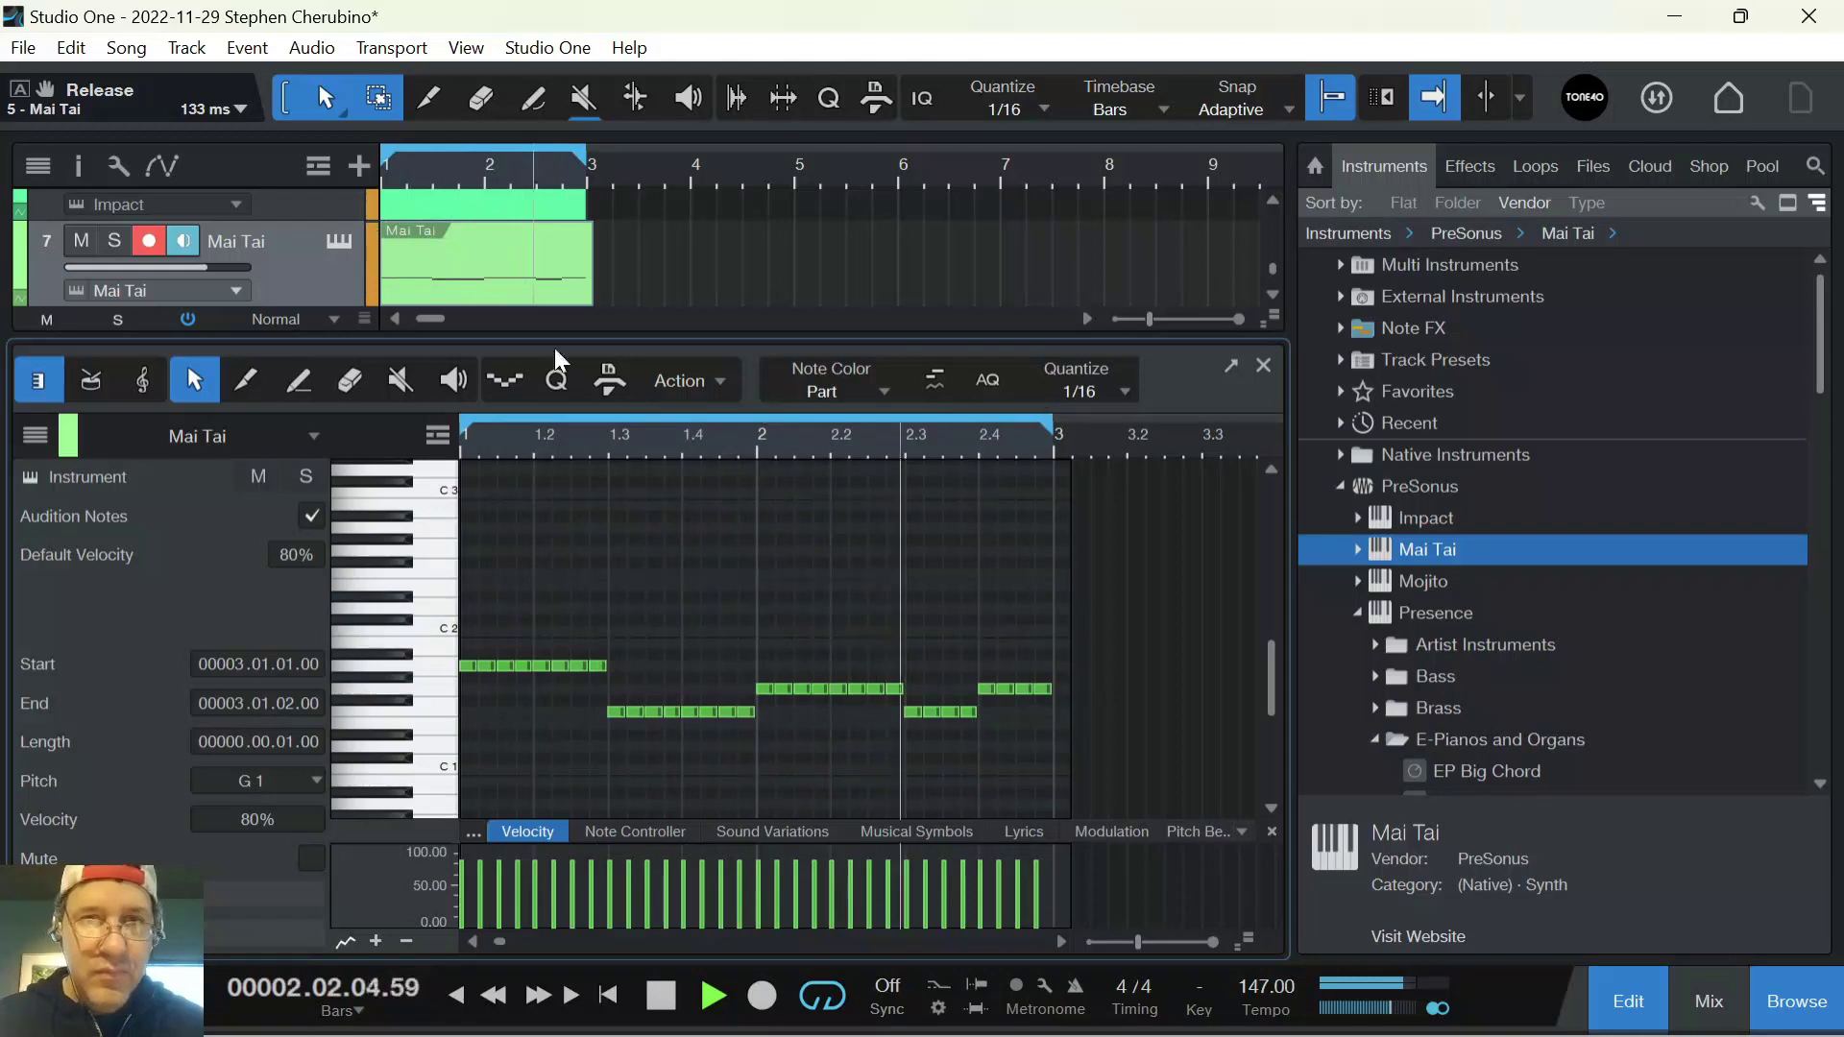
left_click(1263, 366)
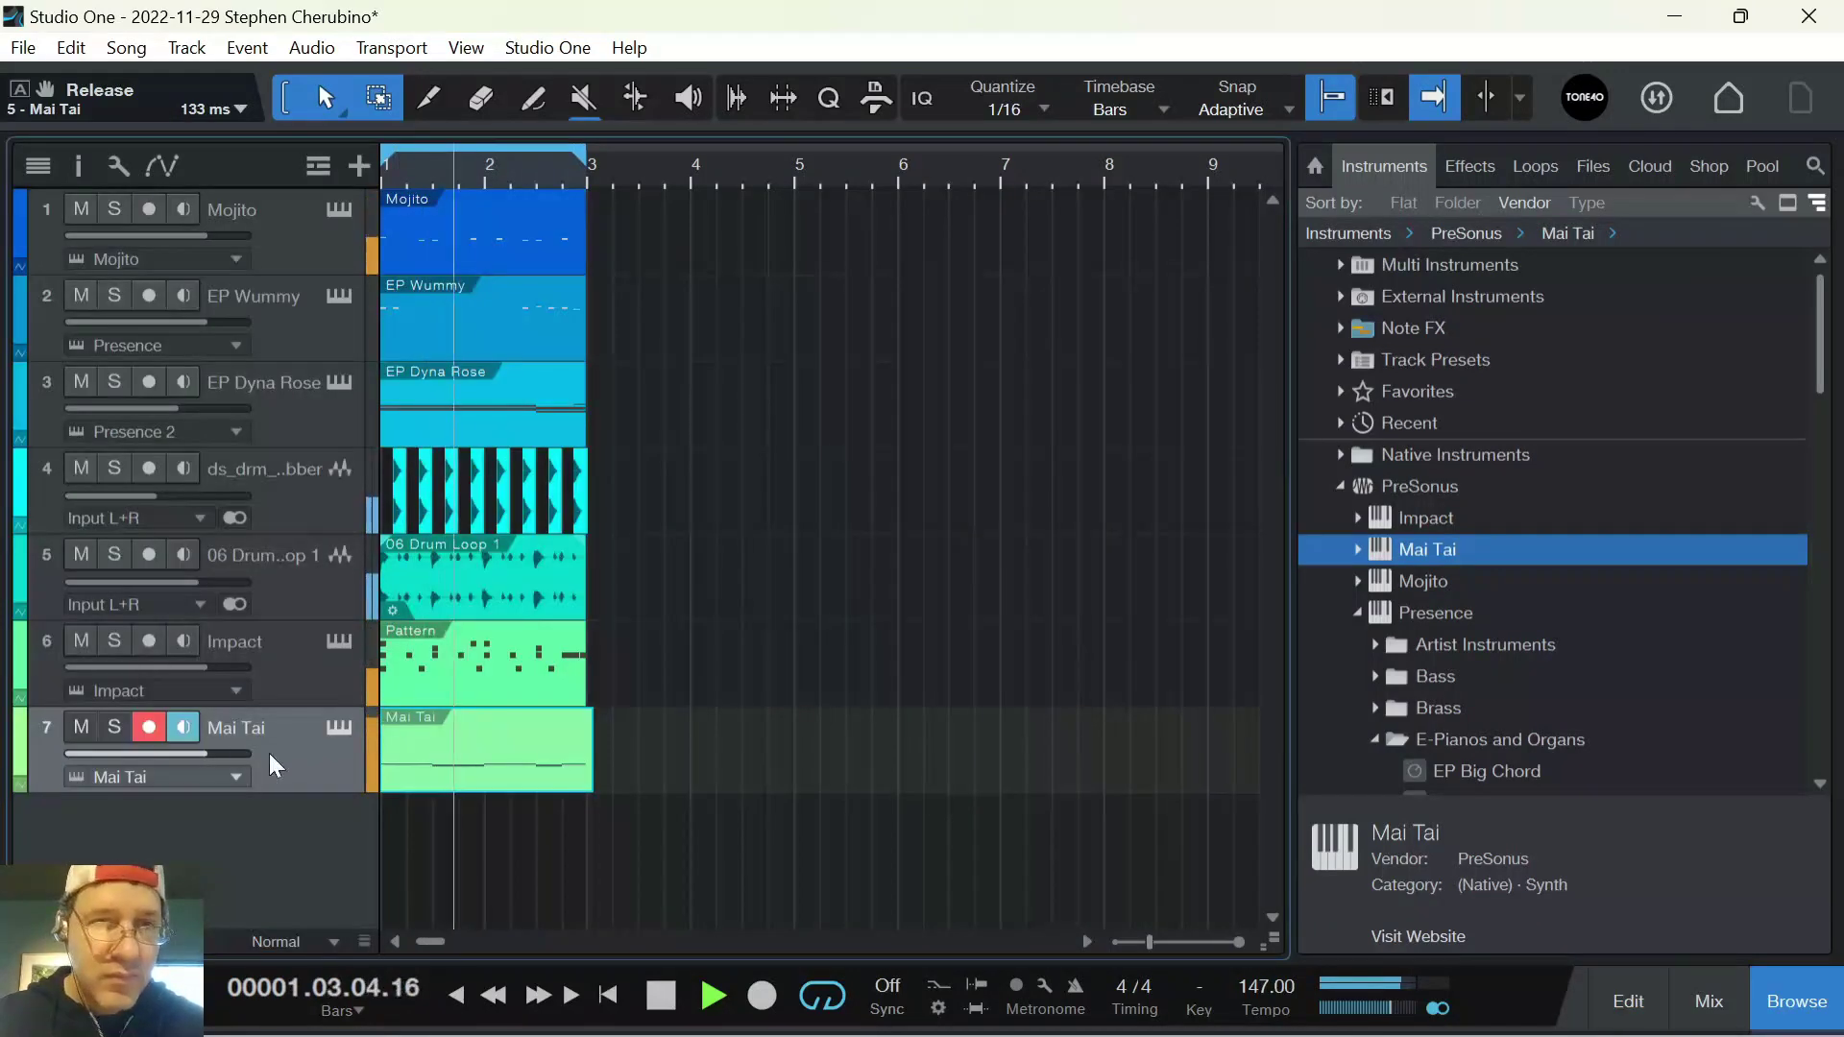
left_click_drag(205, 754, 182, 758)
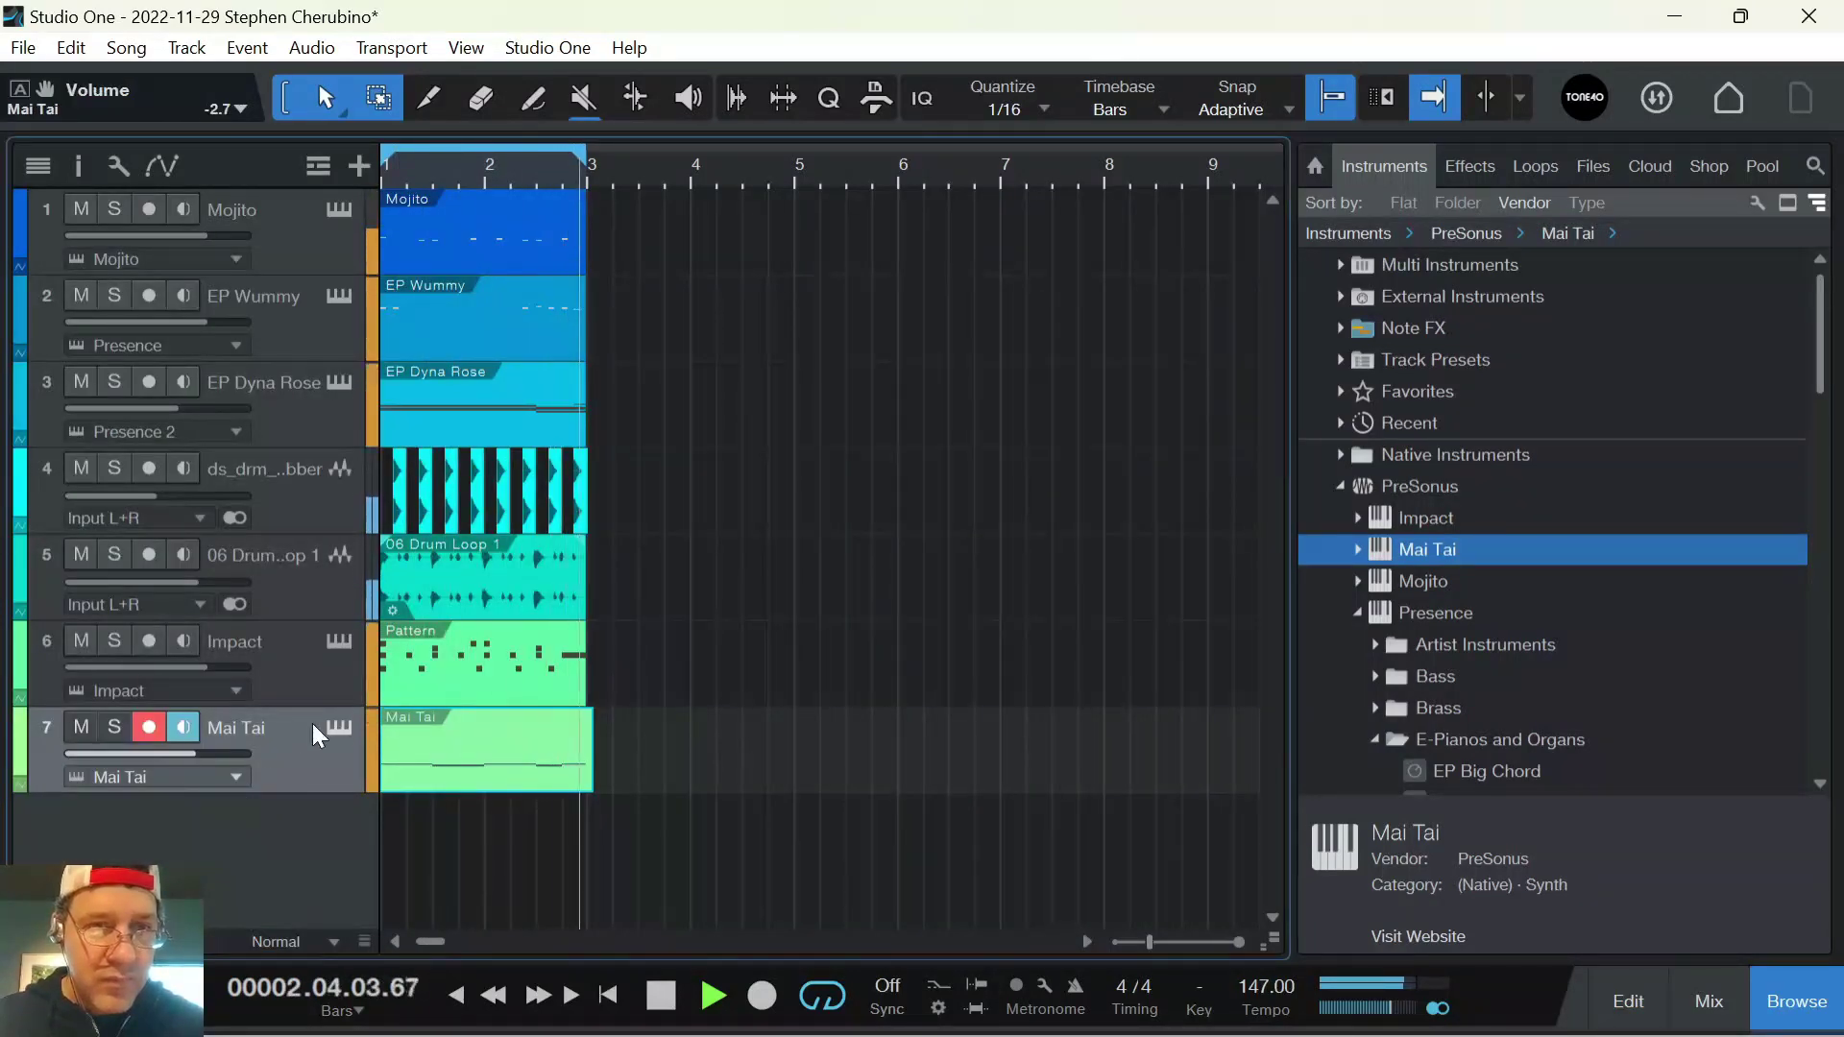
In Mai Tai, set the ENV 2 filter cutoff modulation to 74.5 % and shorten the Amp Env release and Env 2 decay
left_click(339, 727)
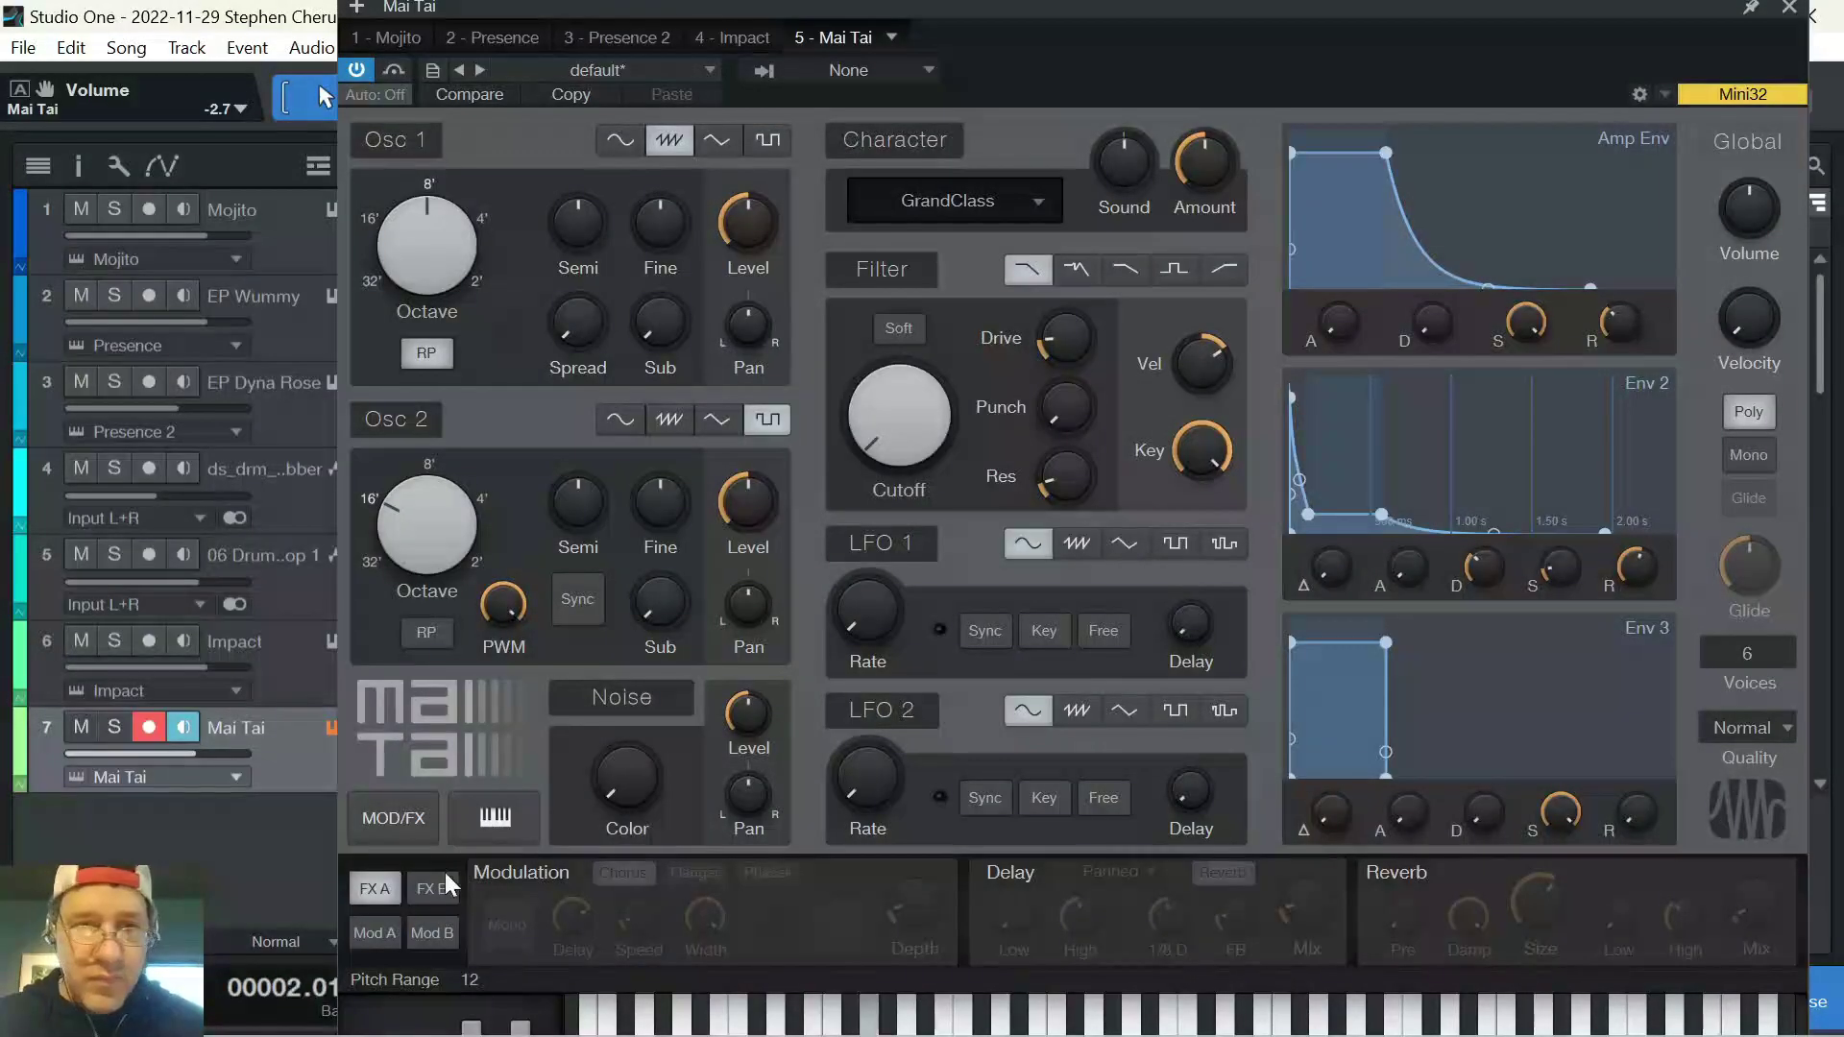
left_click(379, 932)
left_click_drag(599, 932, 615, 935)
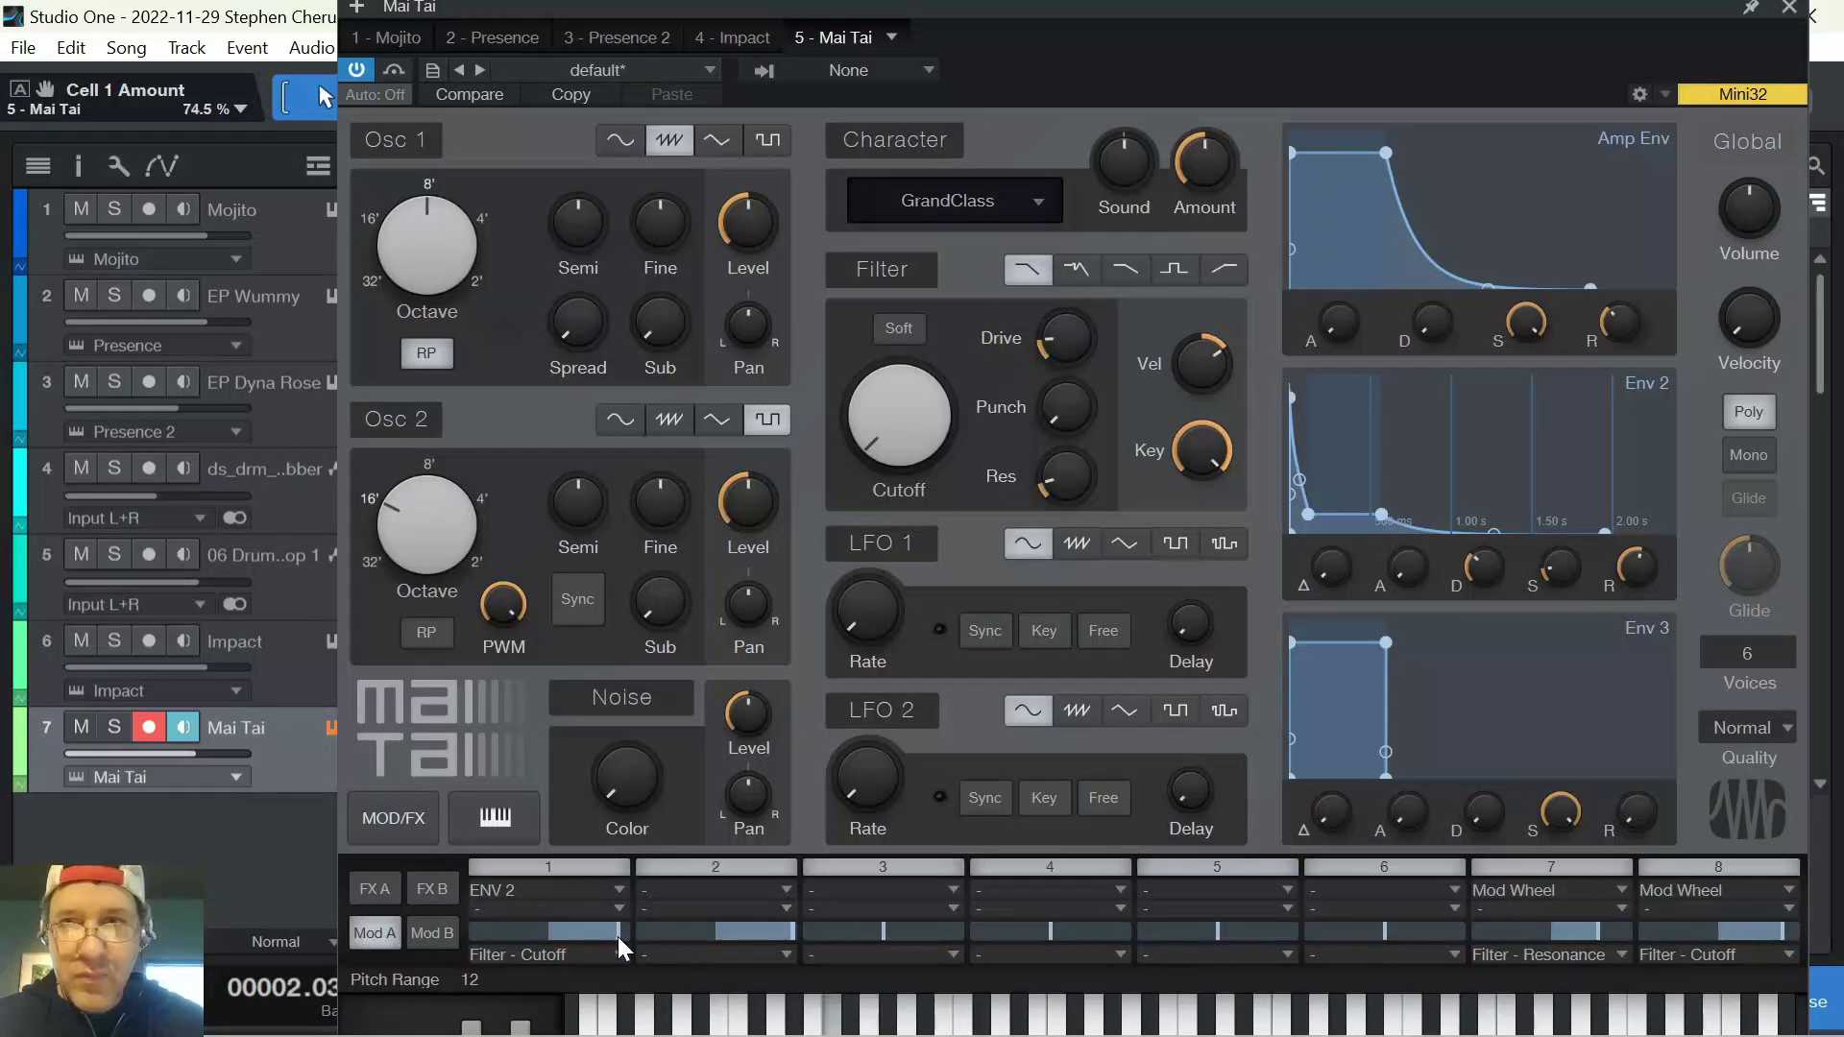
left_click_drag(1619, 322, 1614, 358)
left_click_drag(1484, 567, 1490, 576)
Set Mai Tai's filter cutoff to 28.25 Hz and the ENV 2 modulation amount to 46.7 %, closing the instrument window
mouse_move(892, 442)
left_mouse_down()
mouse_move(851, 302)
mouse_move(880, 375)
mouse_move(874, 428)
left_mouse_up()
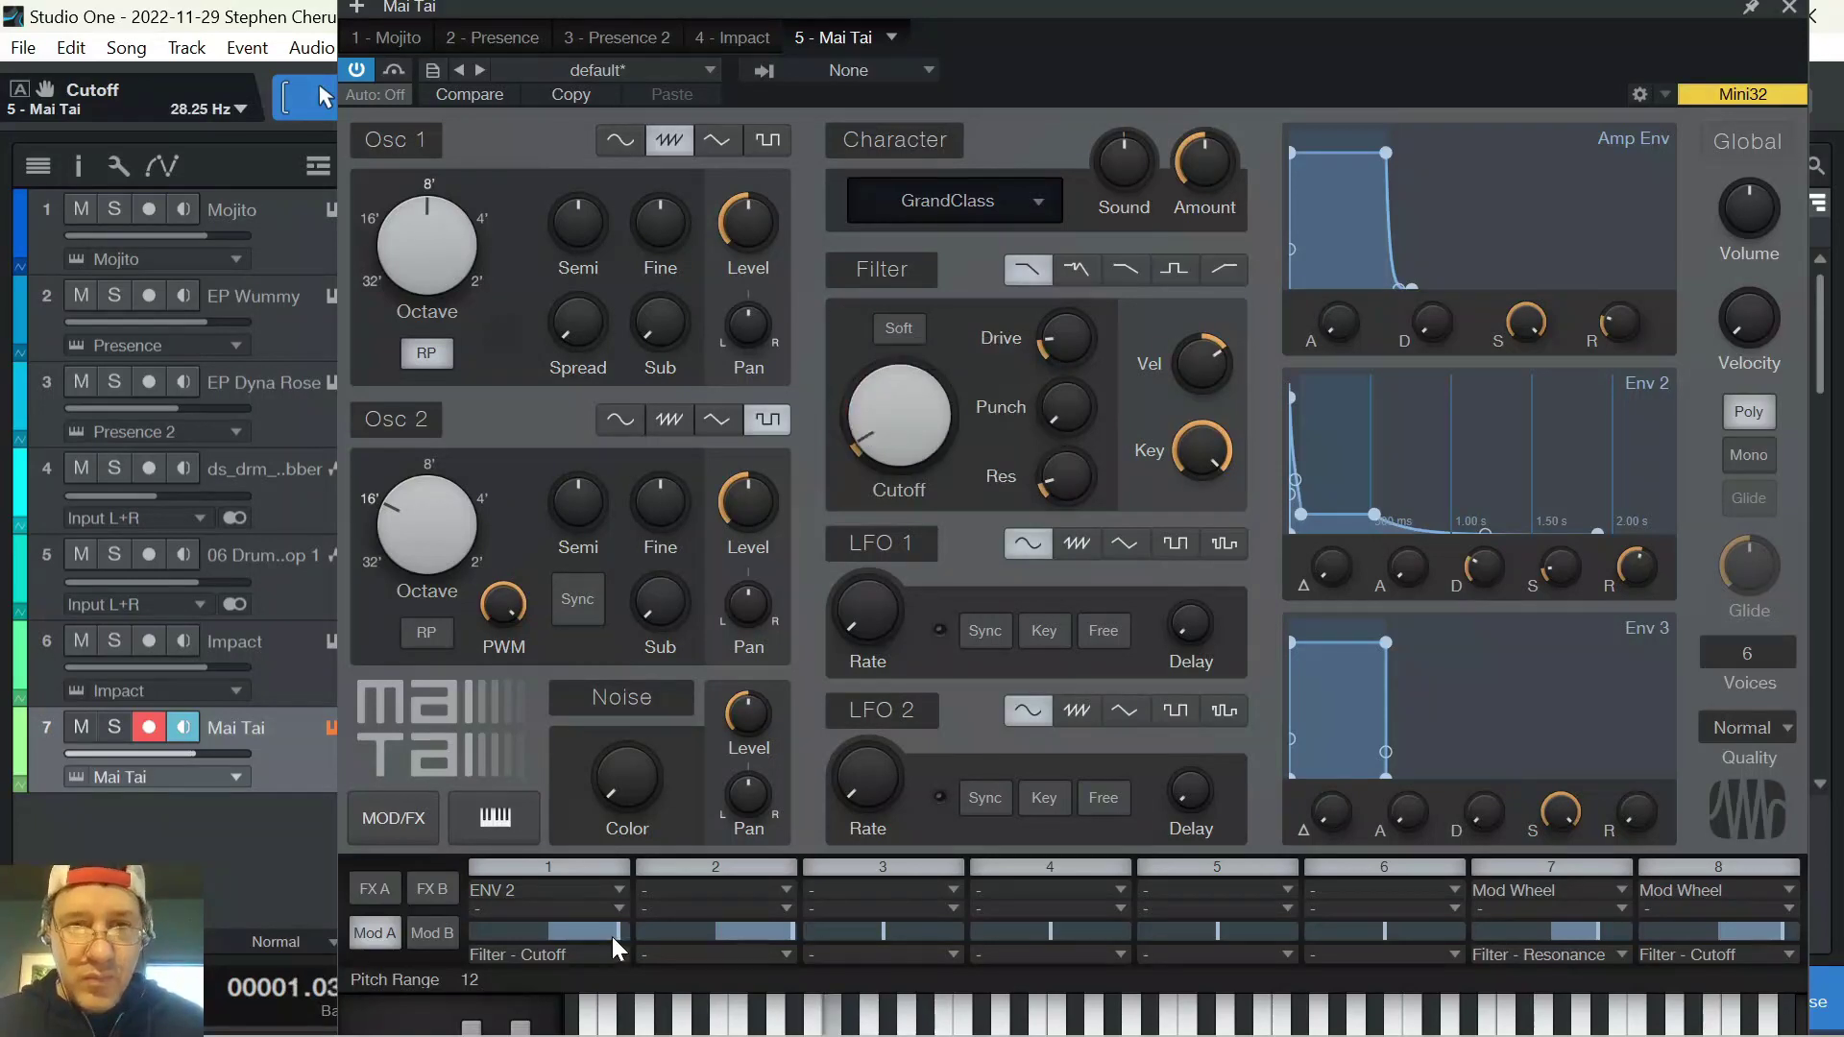
left_click_drag(613, 937, 608, 936)
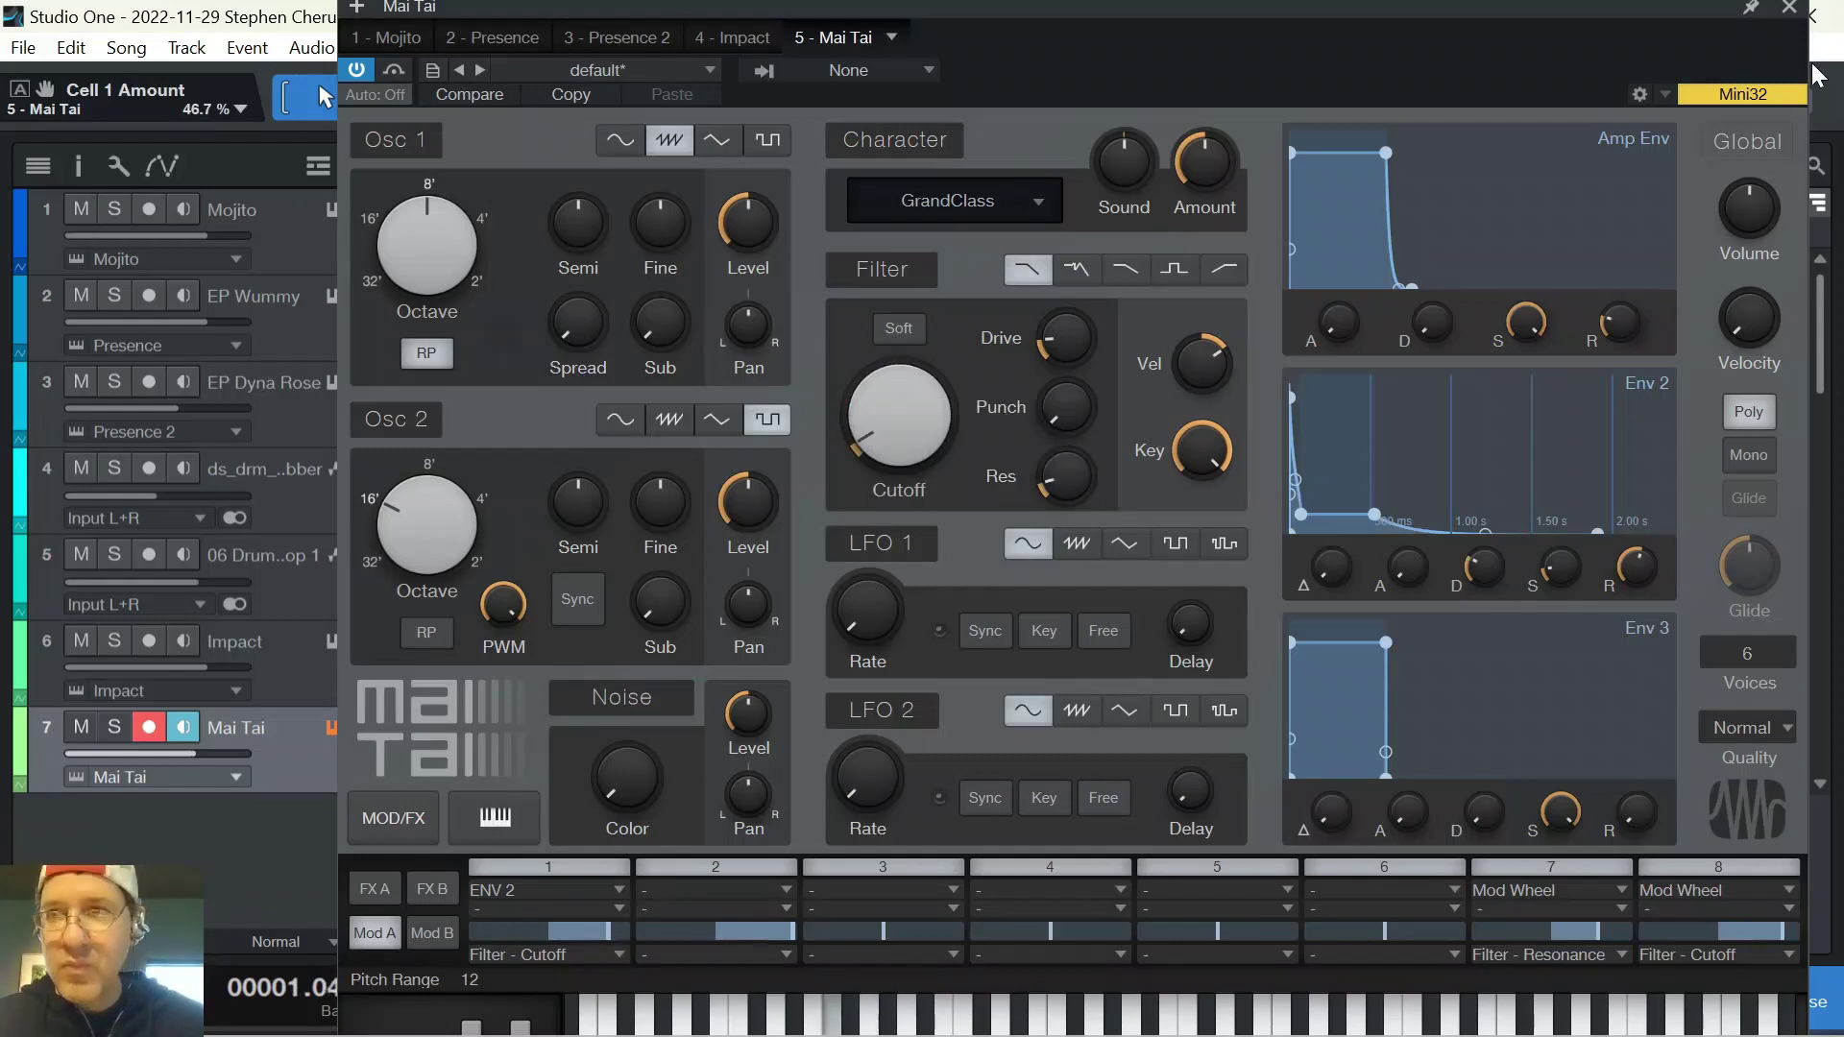
left_click(1789, 8)
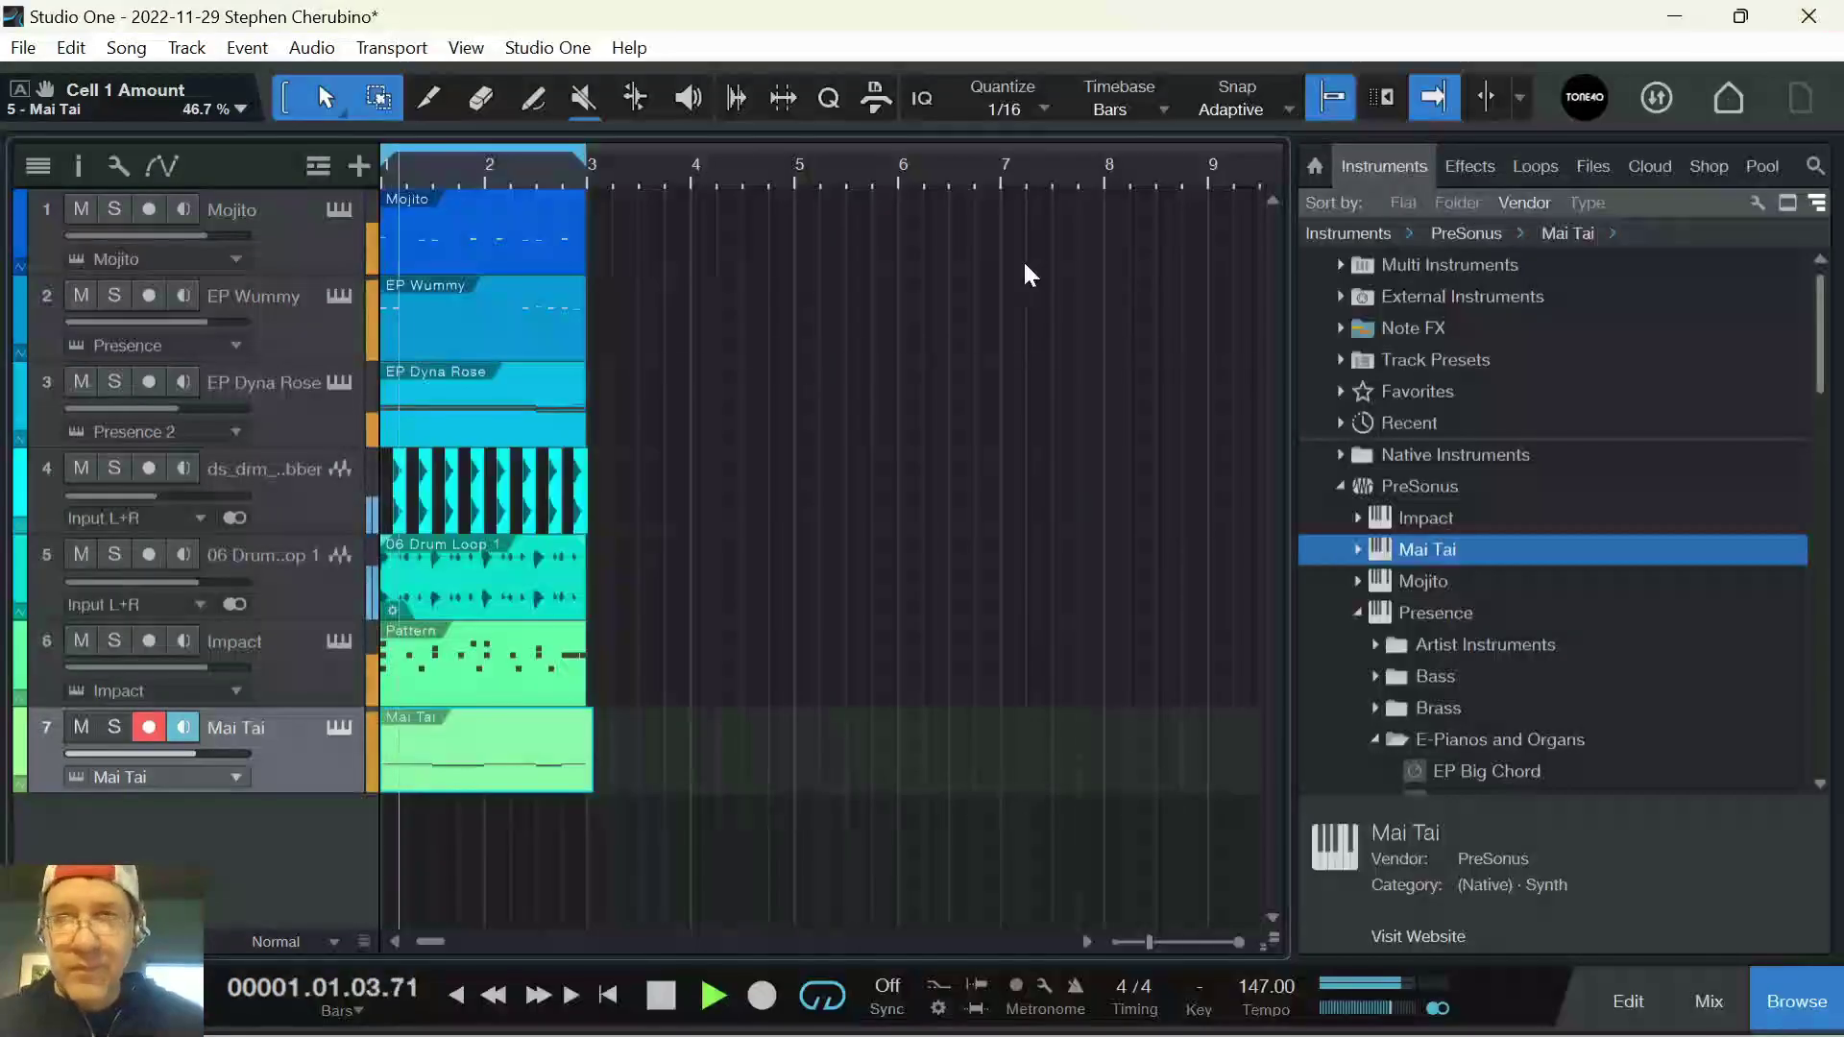
Play the loop from the beginning to hear the adjusted Mai Tai sound, and stop playback
key("space")
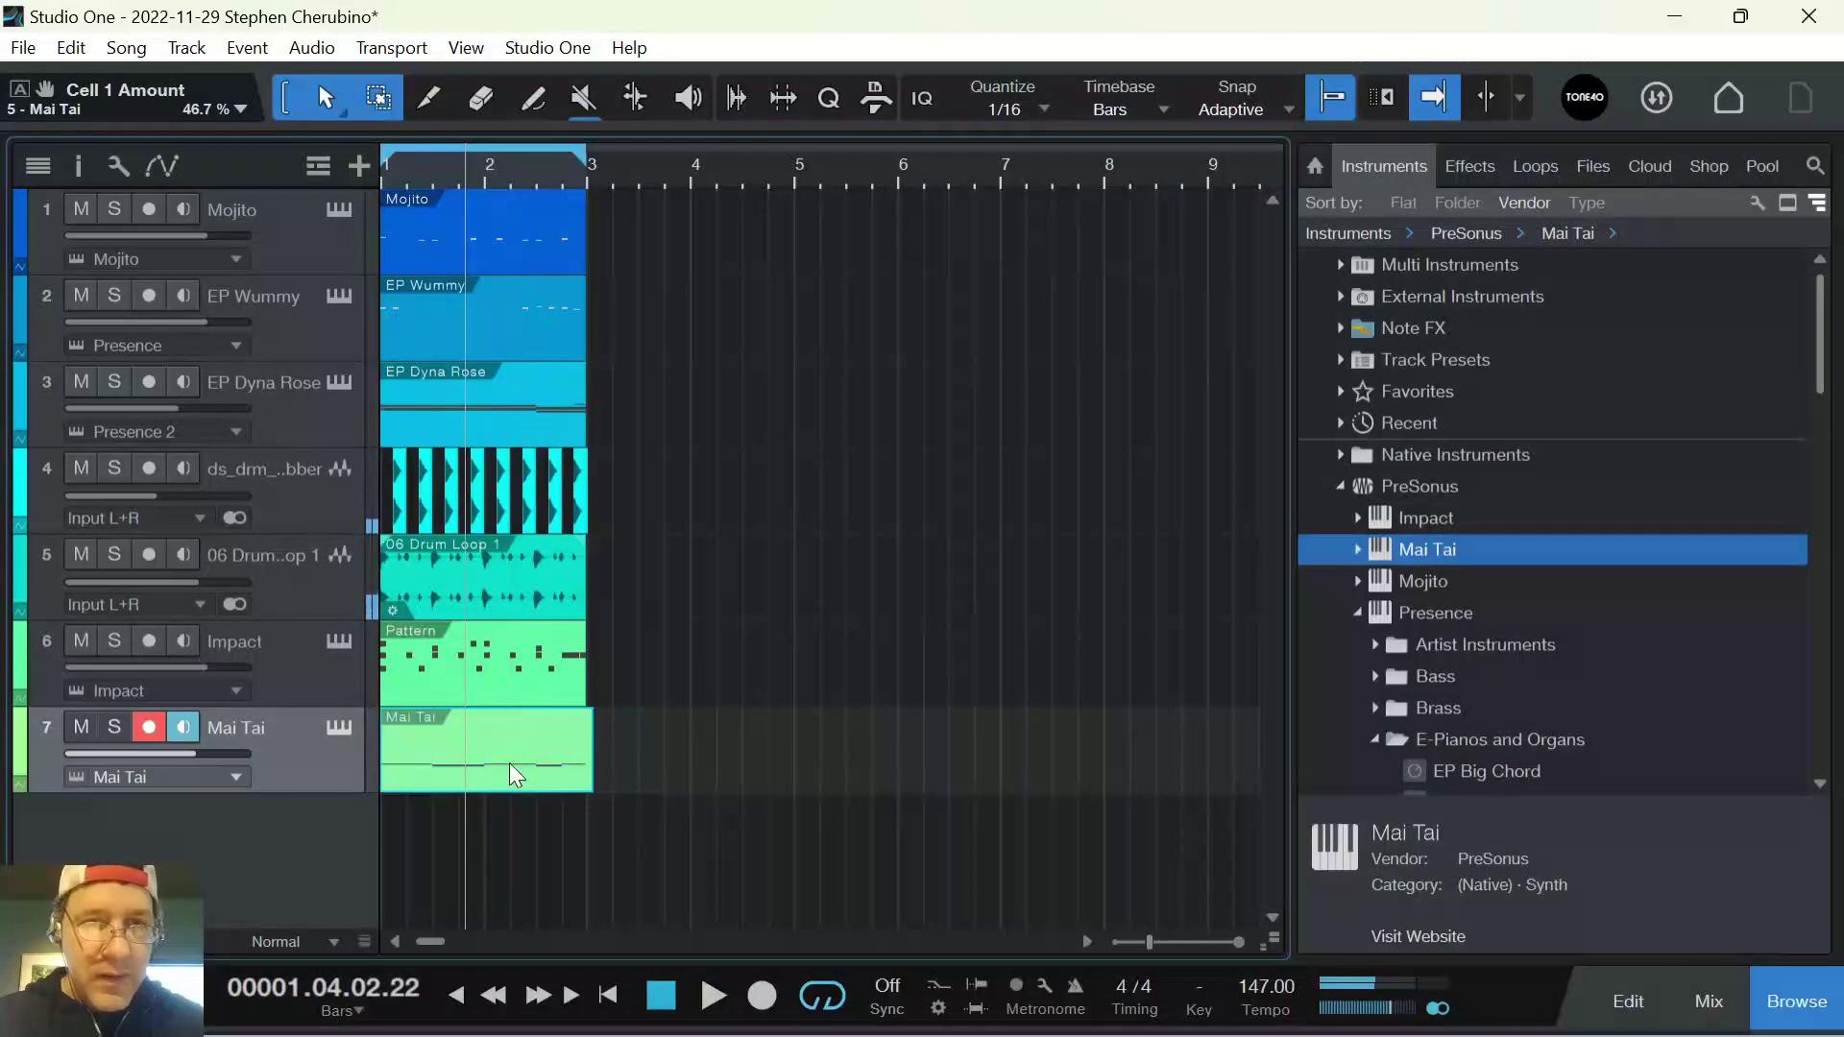
key("Home")
key("space")
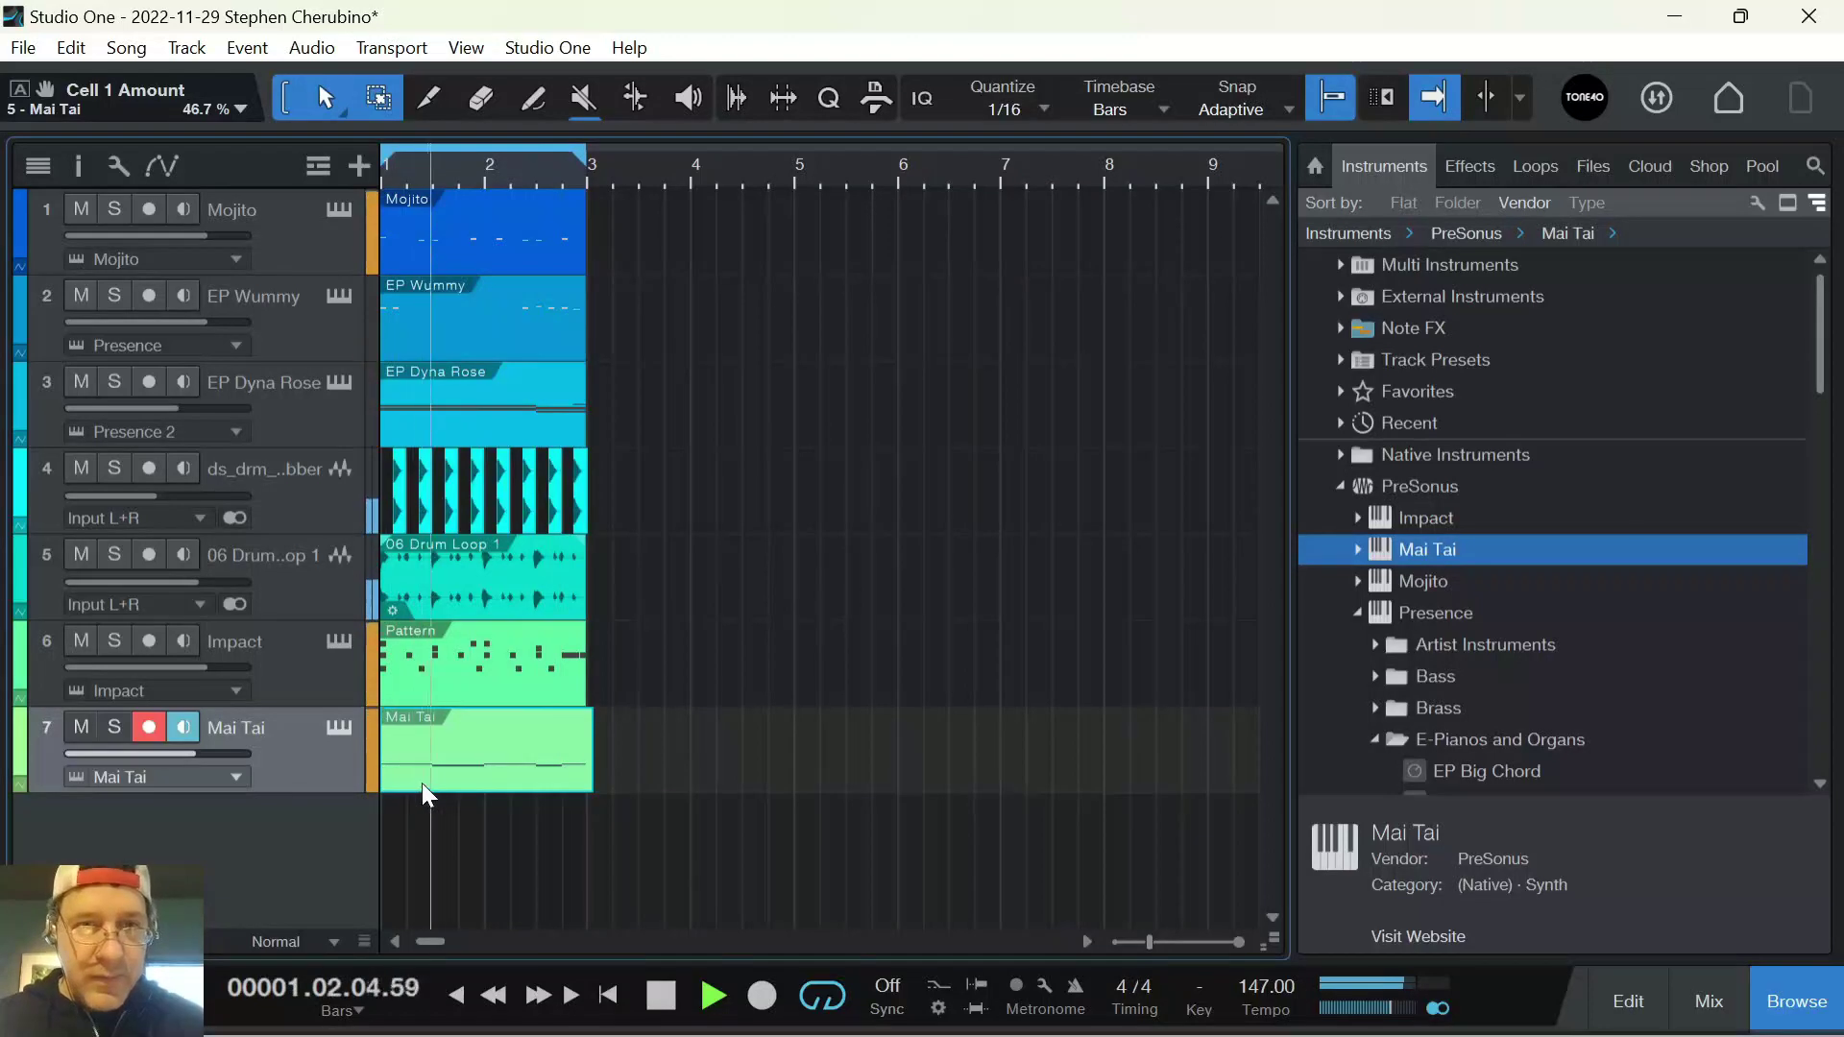
key("space")
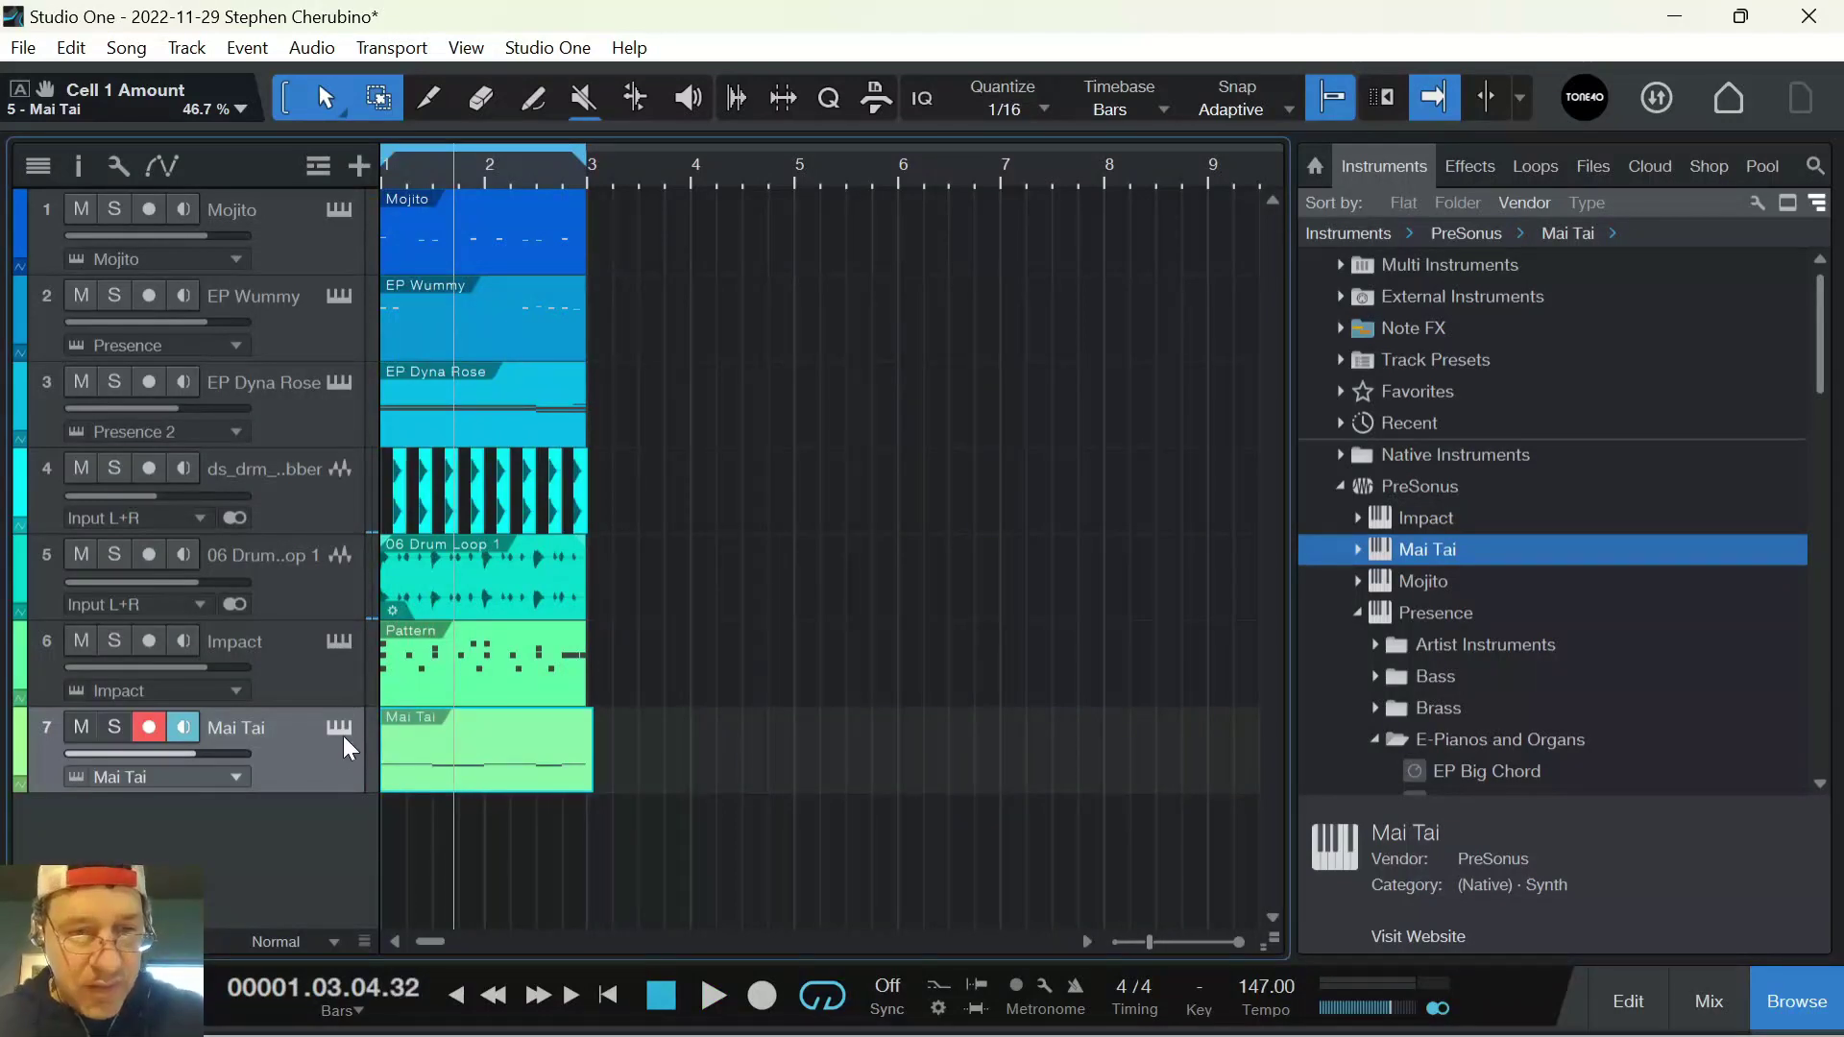
Show the channel inspector for the Mai Tai track and add a Compressor to its inserts
key("F3")
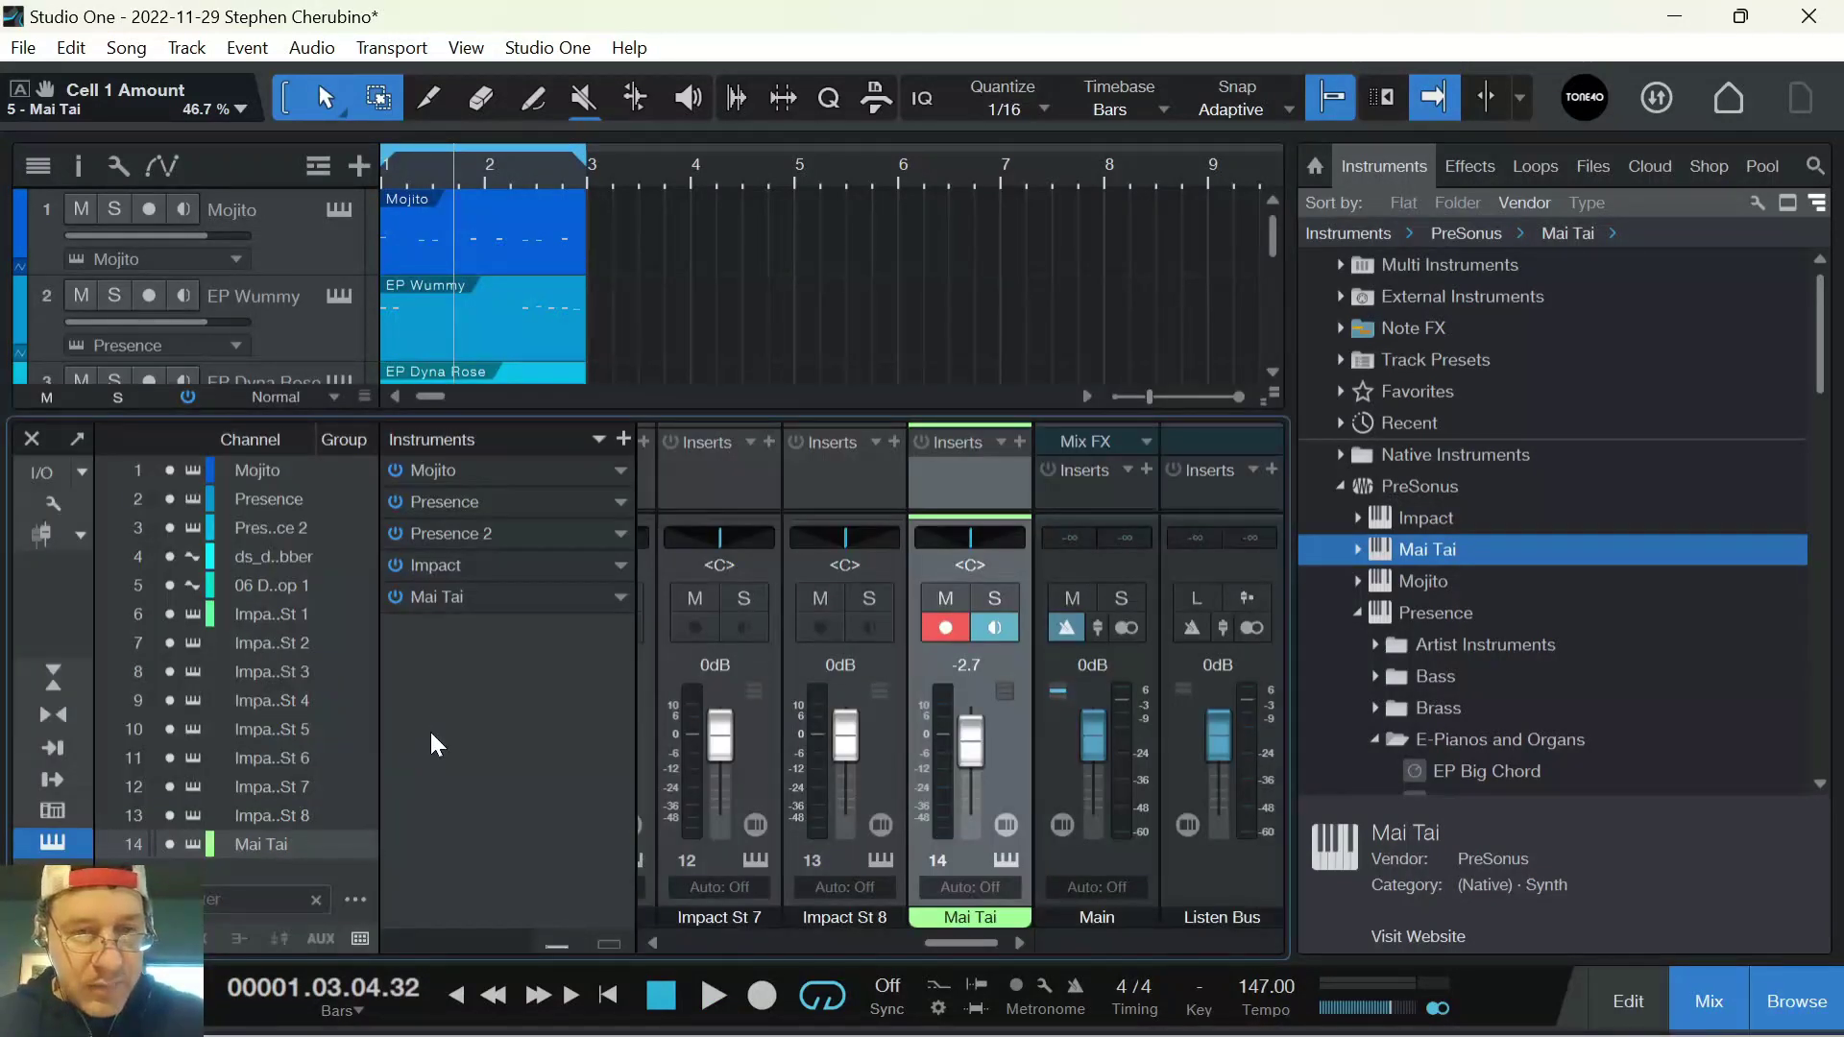
key("F3")
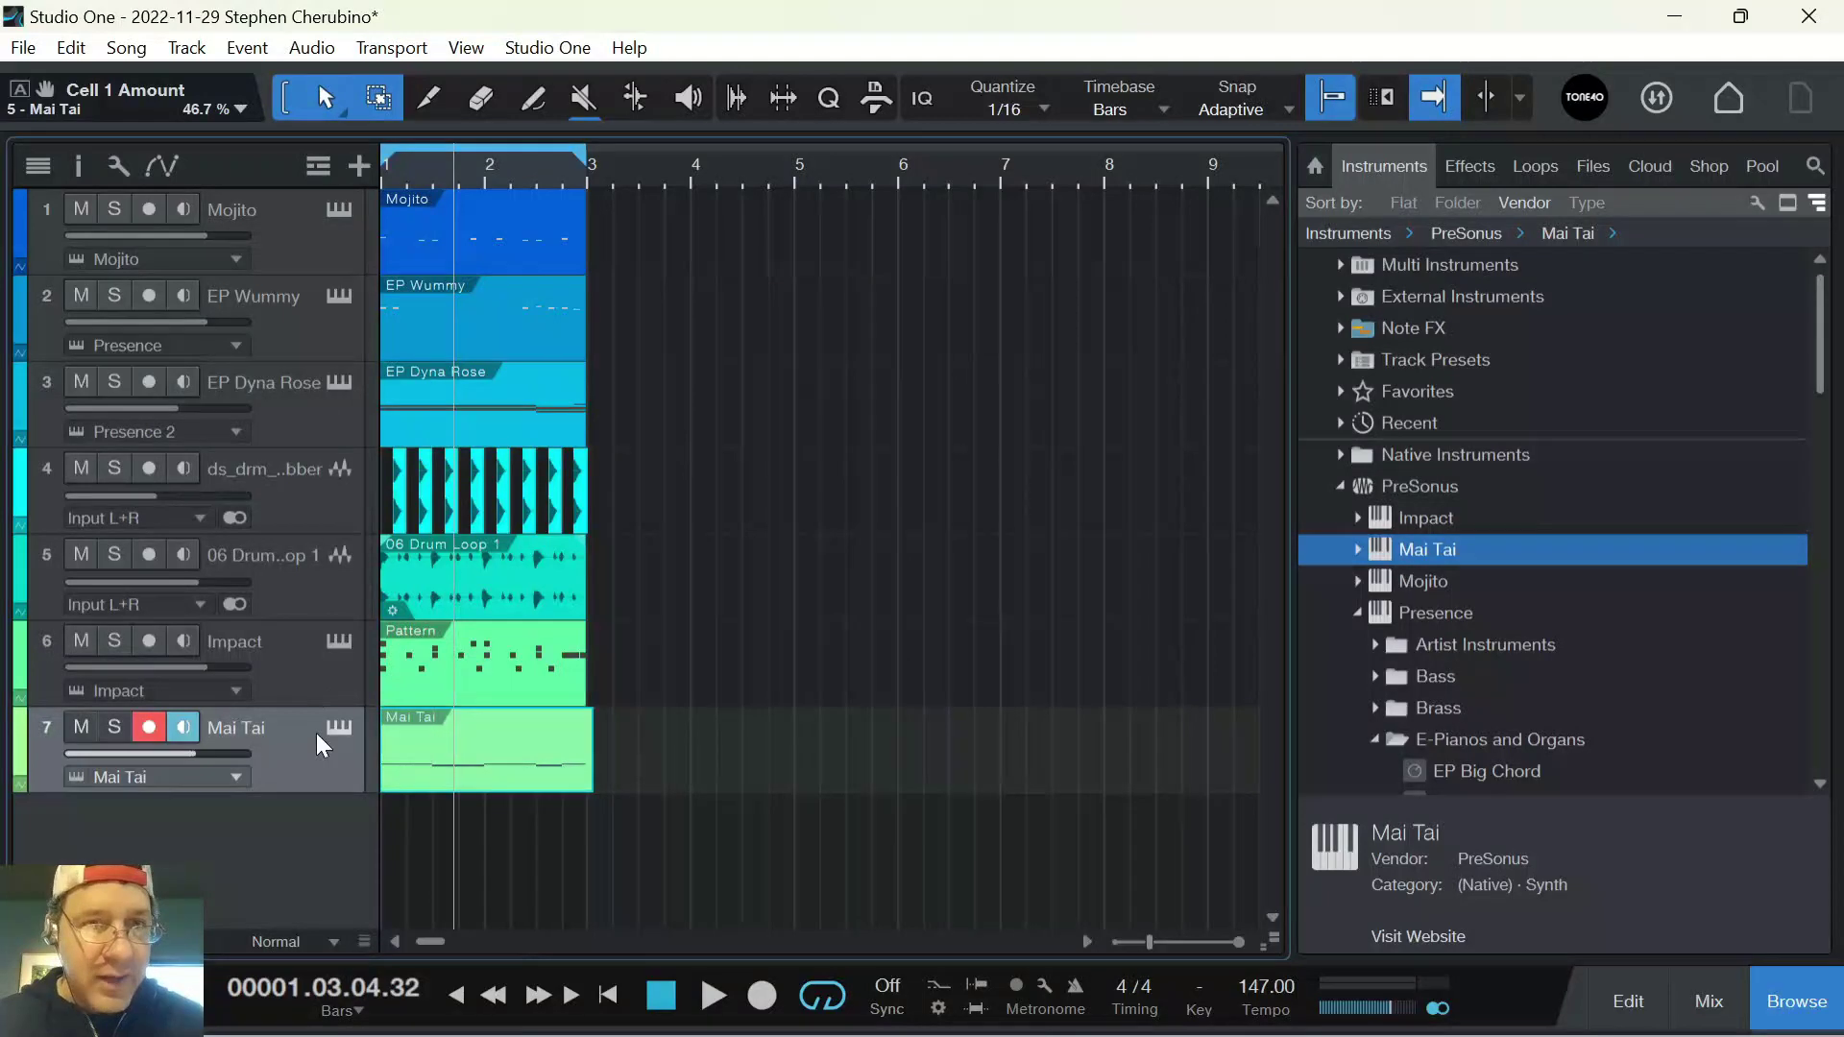
key("F4")
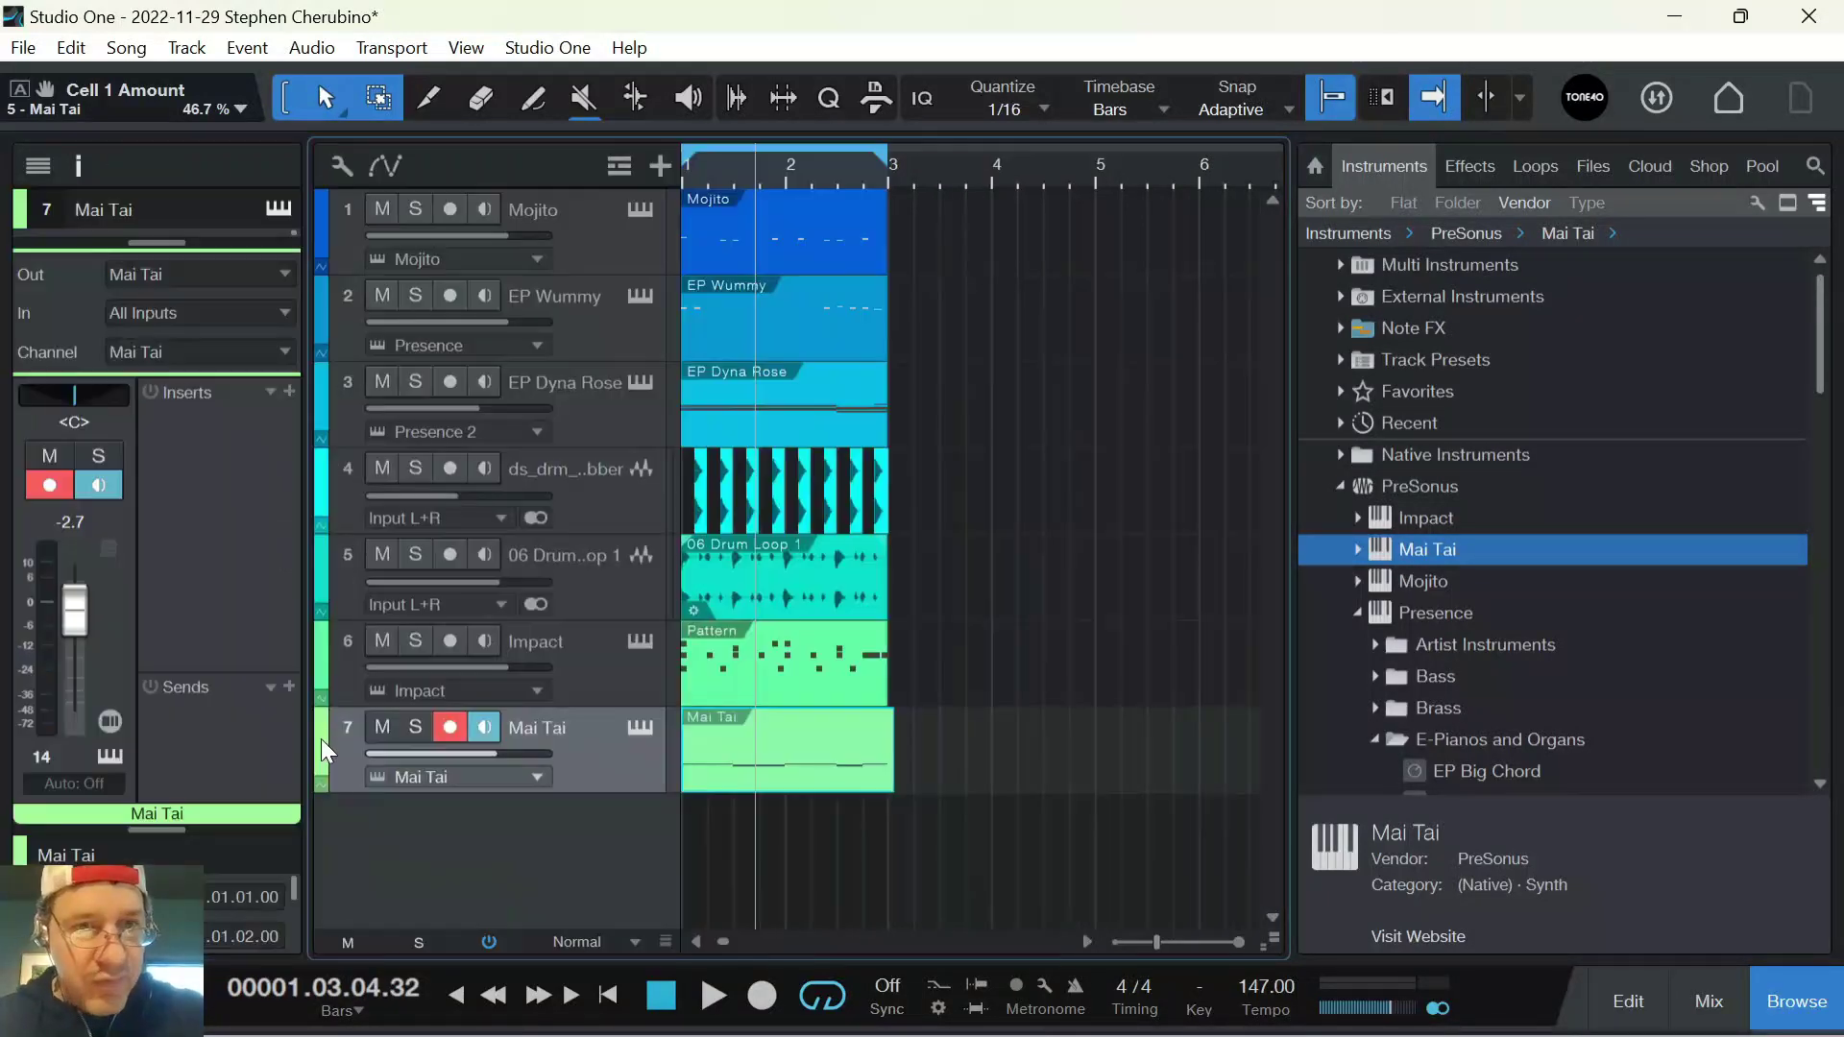
left_click(288, 390)
type("compress")
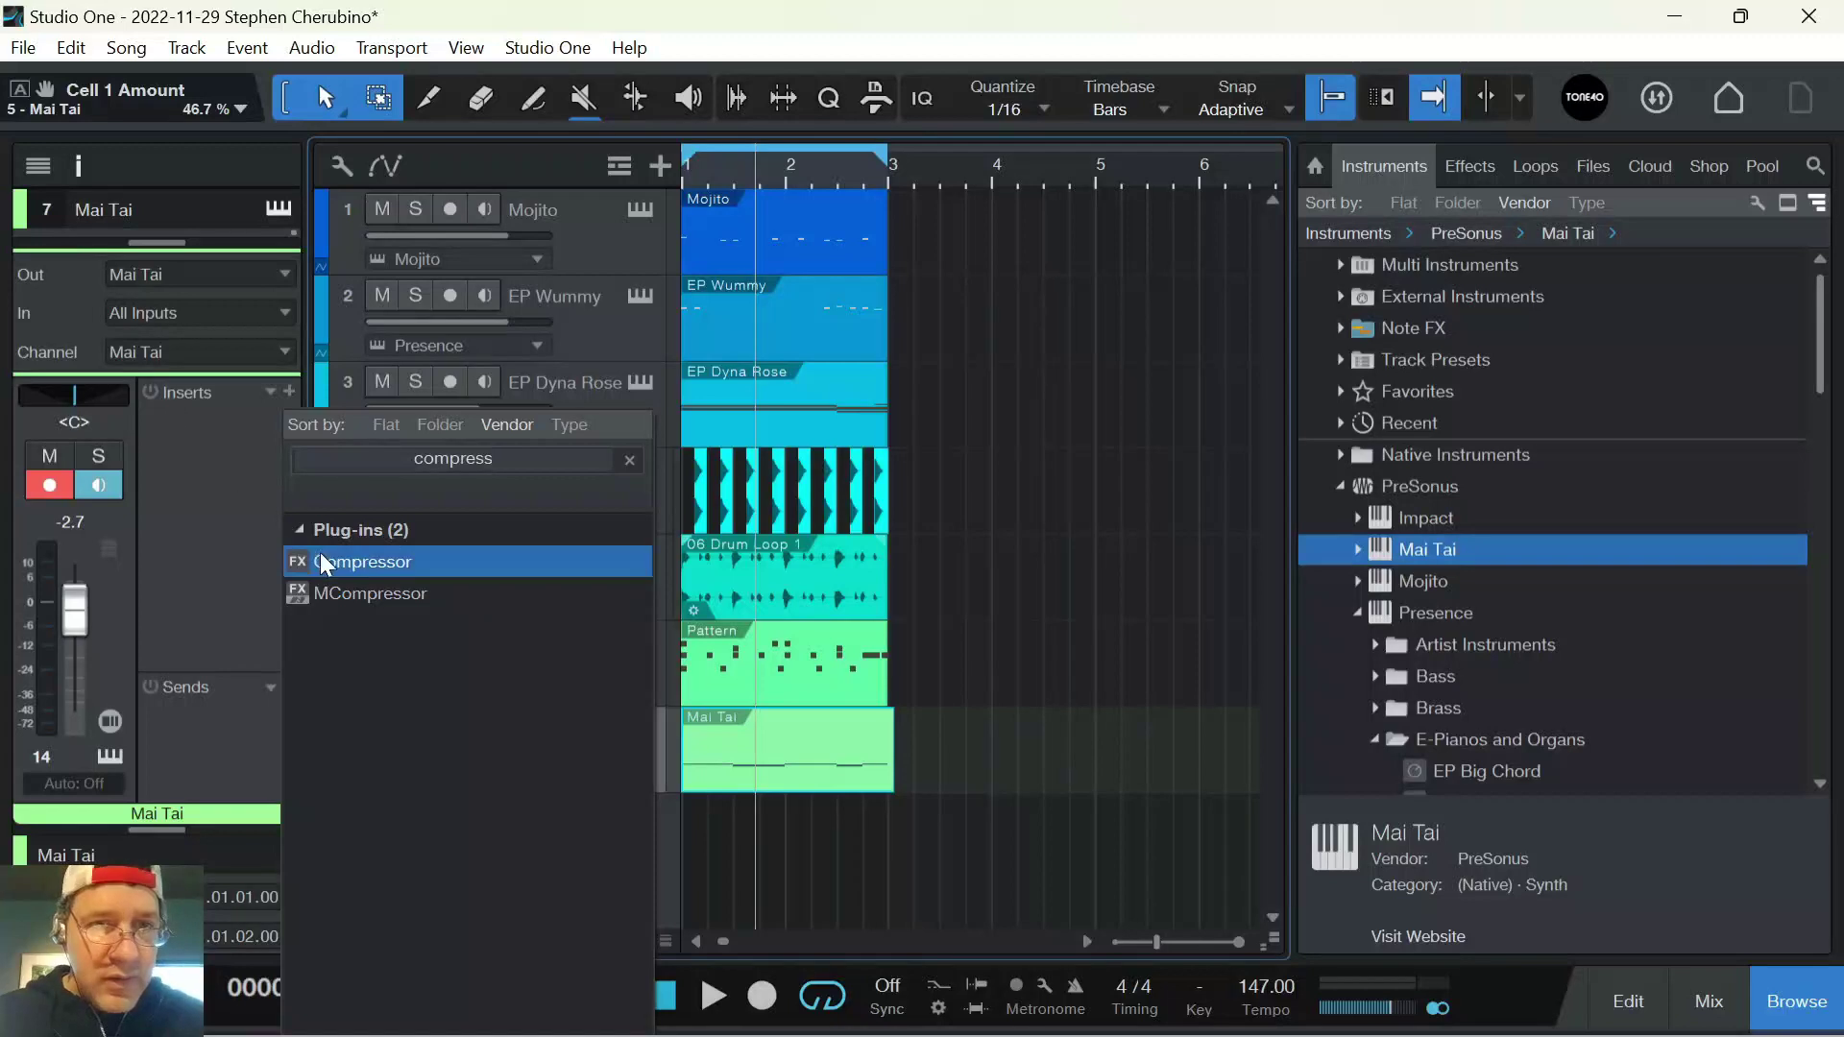
double_click(320, 561)
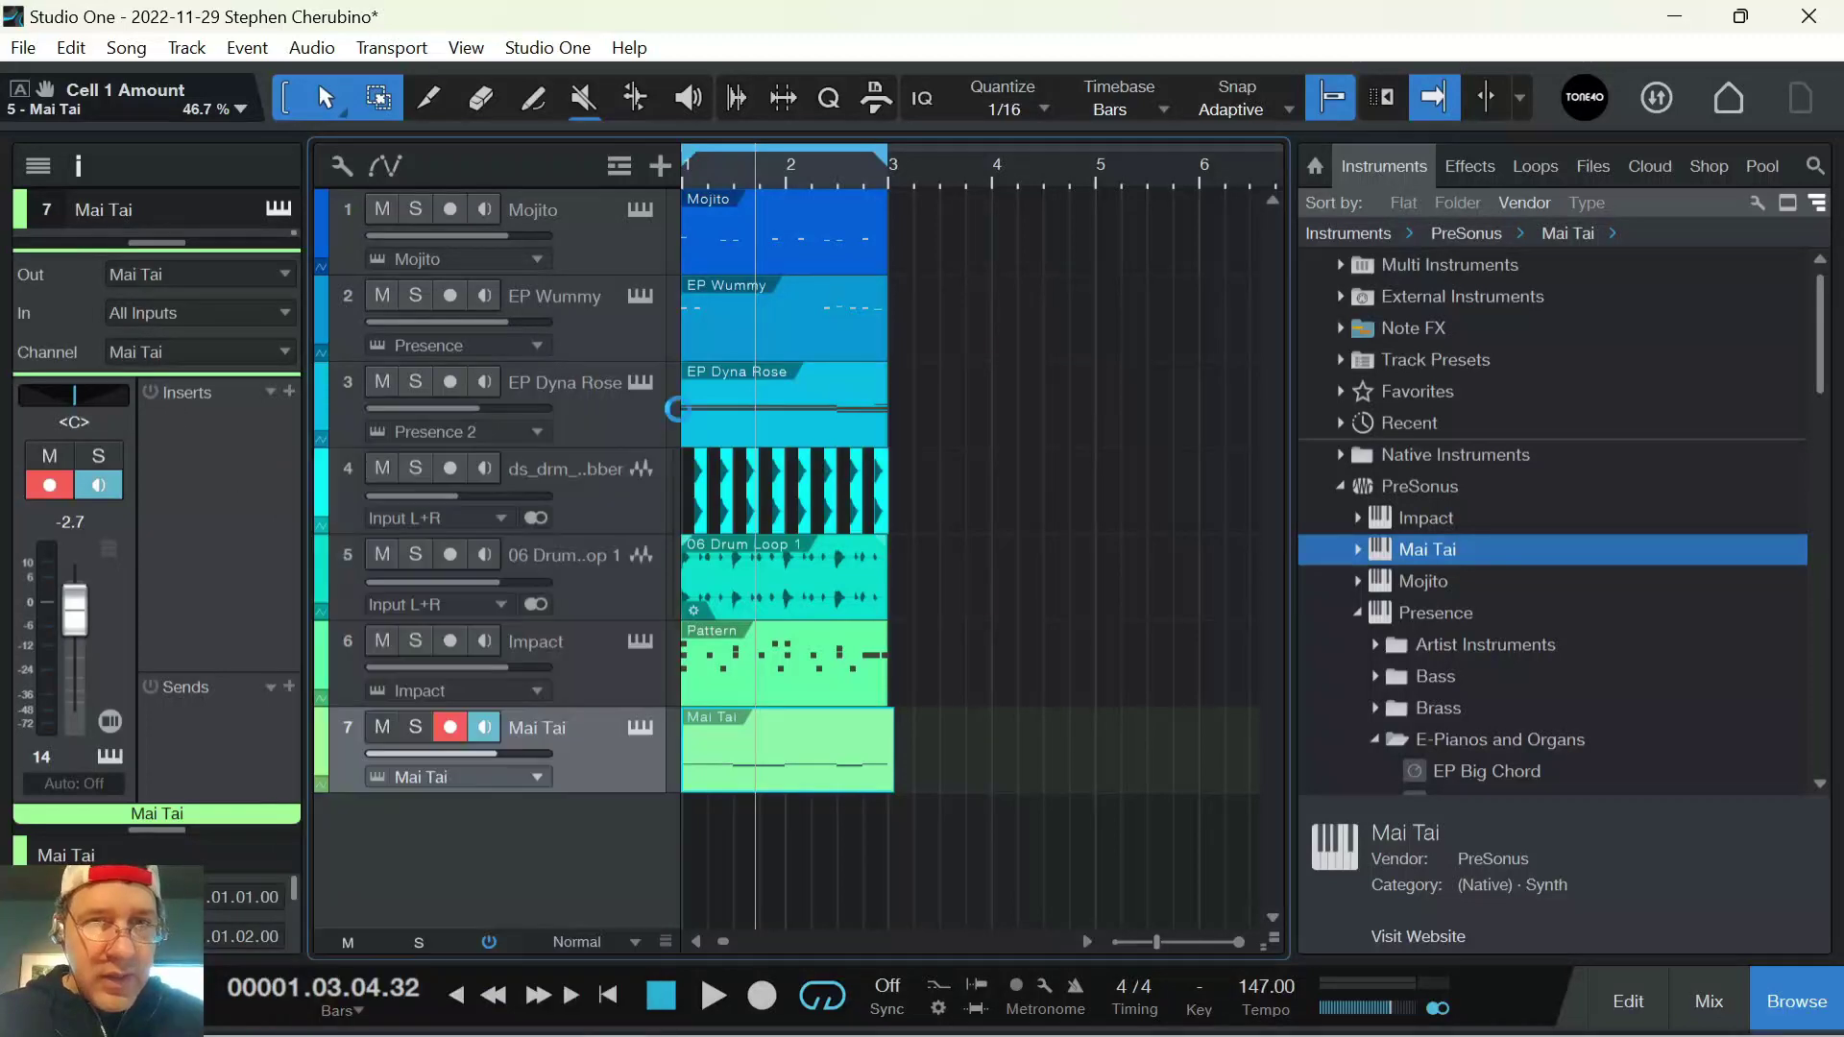
Turn on the compressor's sidechain, open its list of source channels, and close the compressor window
left_click(1024, 330)
left_click(1095, 330)
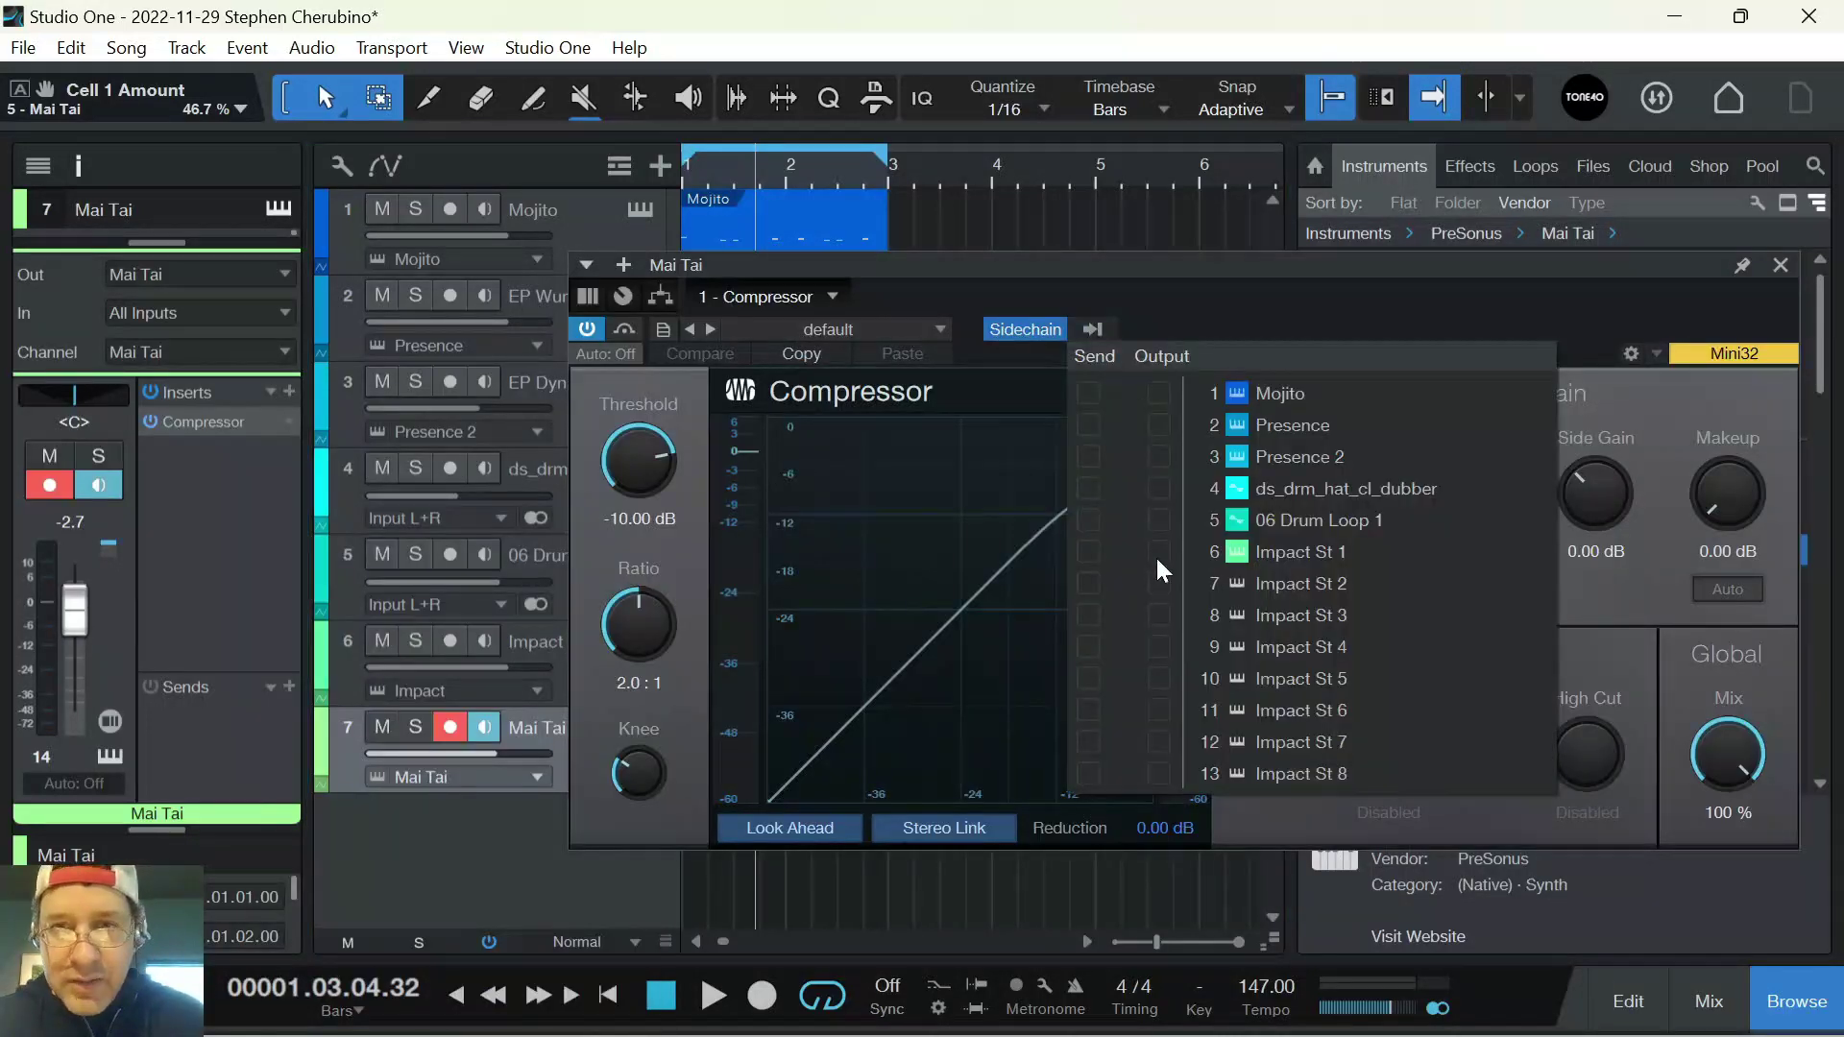
left_click(1768, 271)
left_click(1780, 265)
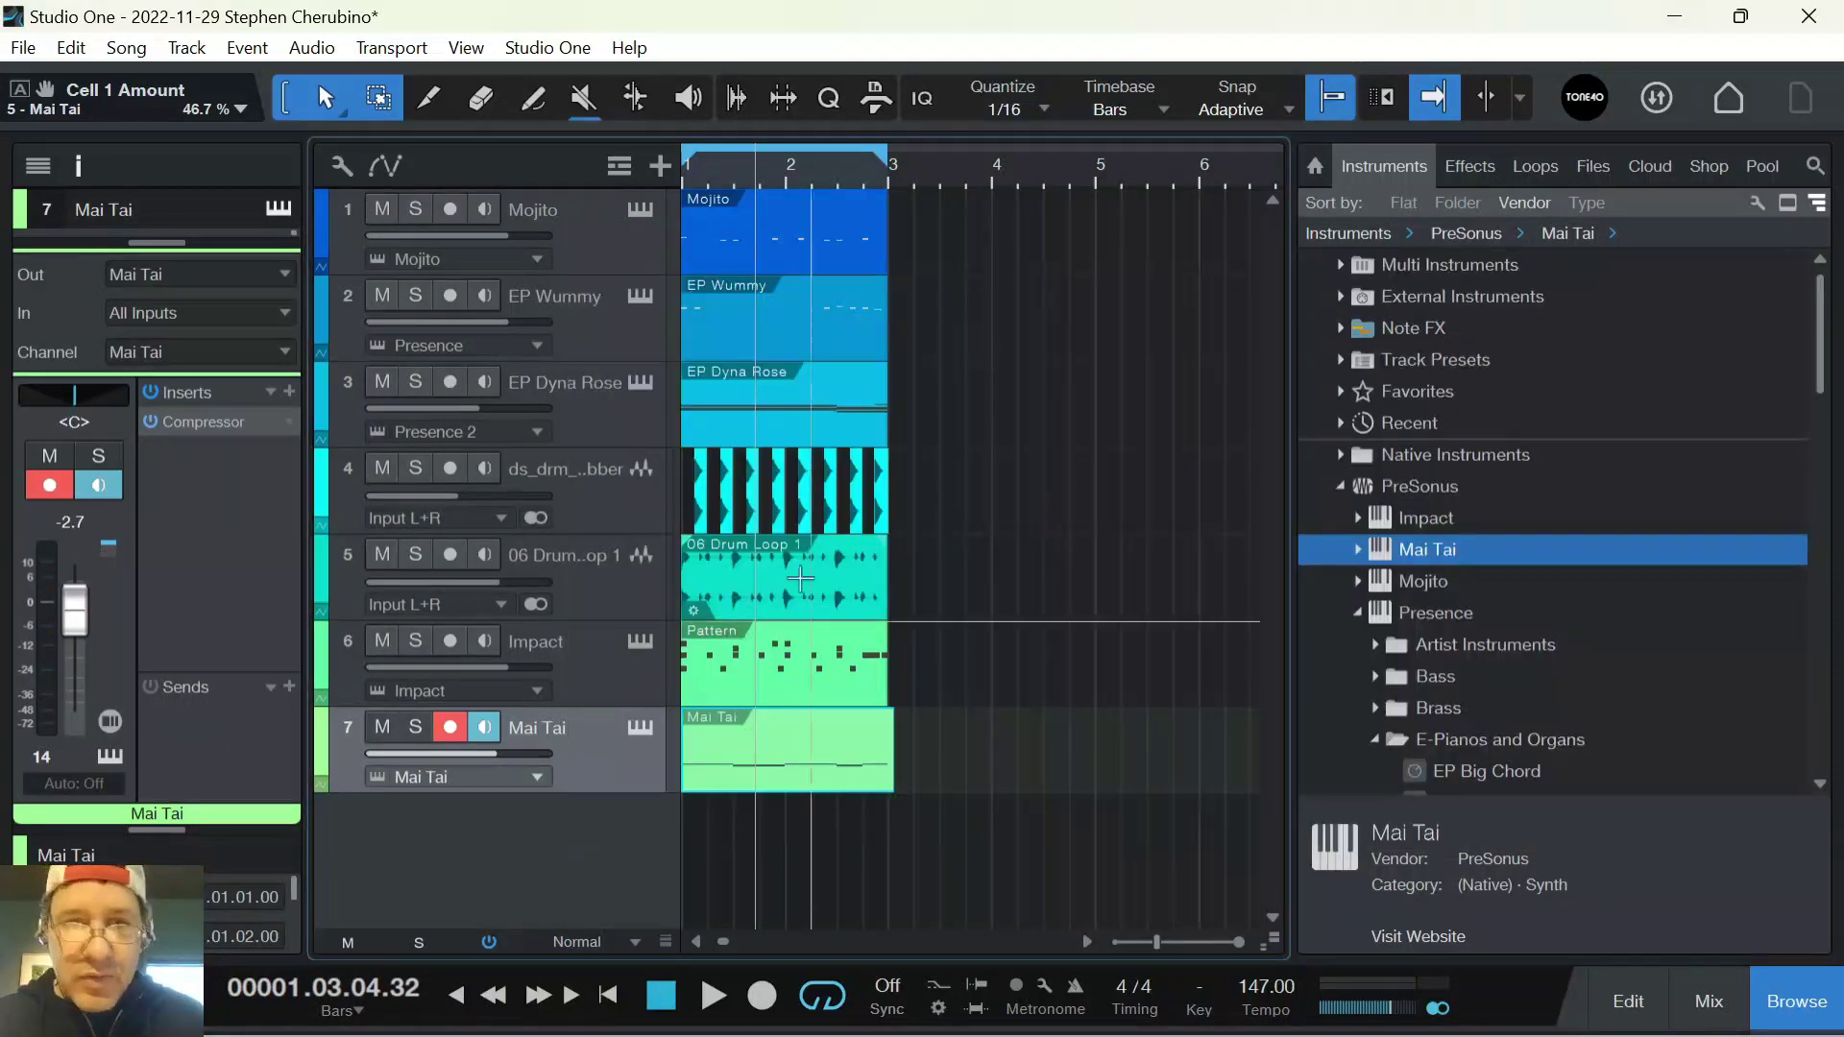
During playback, set the Mai Tai compressor's threshold to -29.44 dB, ratio to 7.8:1, attack to 1.35 ms and release to 10.5 ms
double_click(242, 419)
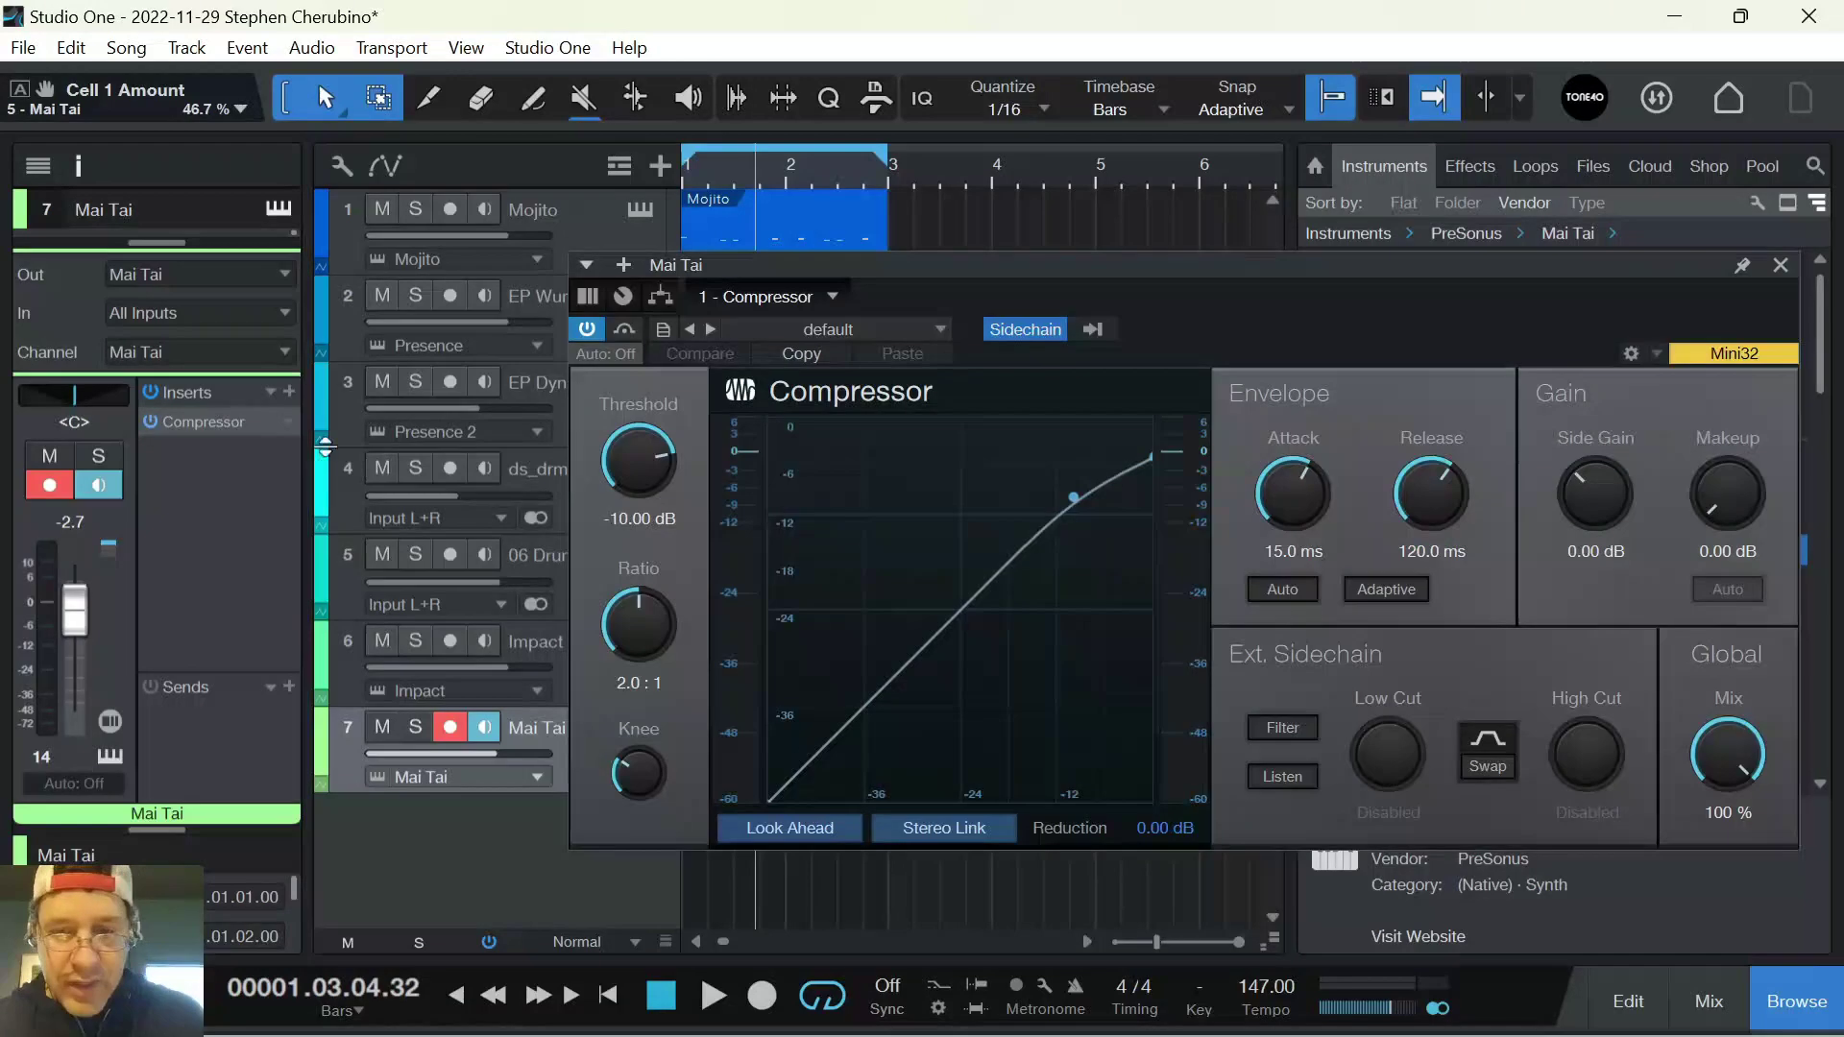
key("space")
left_click_drag(644, 489, 639, 562)
left_click_drag(1293, 490, 1312, 583)
scroll(1293, 478, "up", 3)
left_click_drag(1432, 498, 1376, 588)
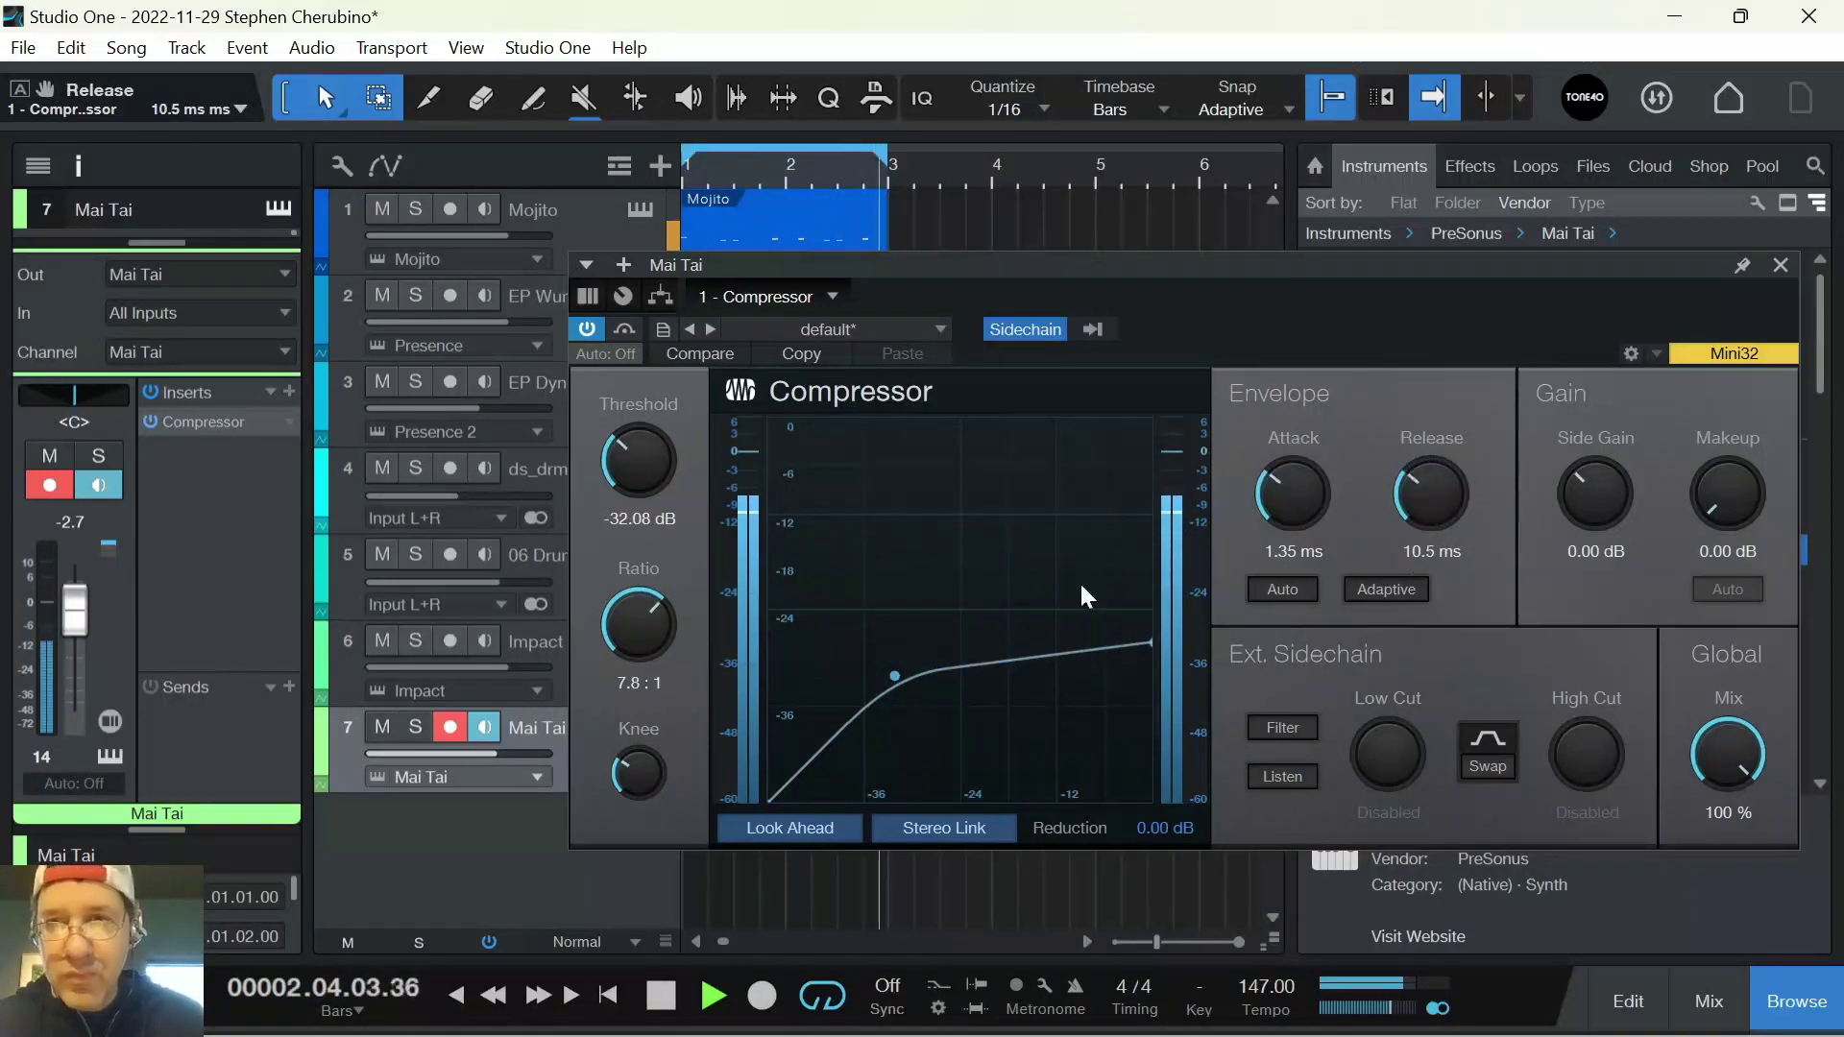
left_click_drag(653, 457, 659, 444)
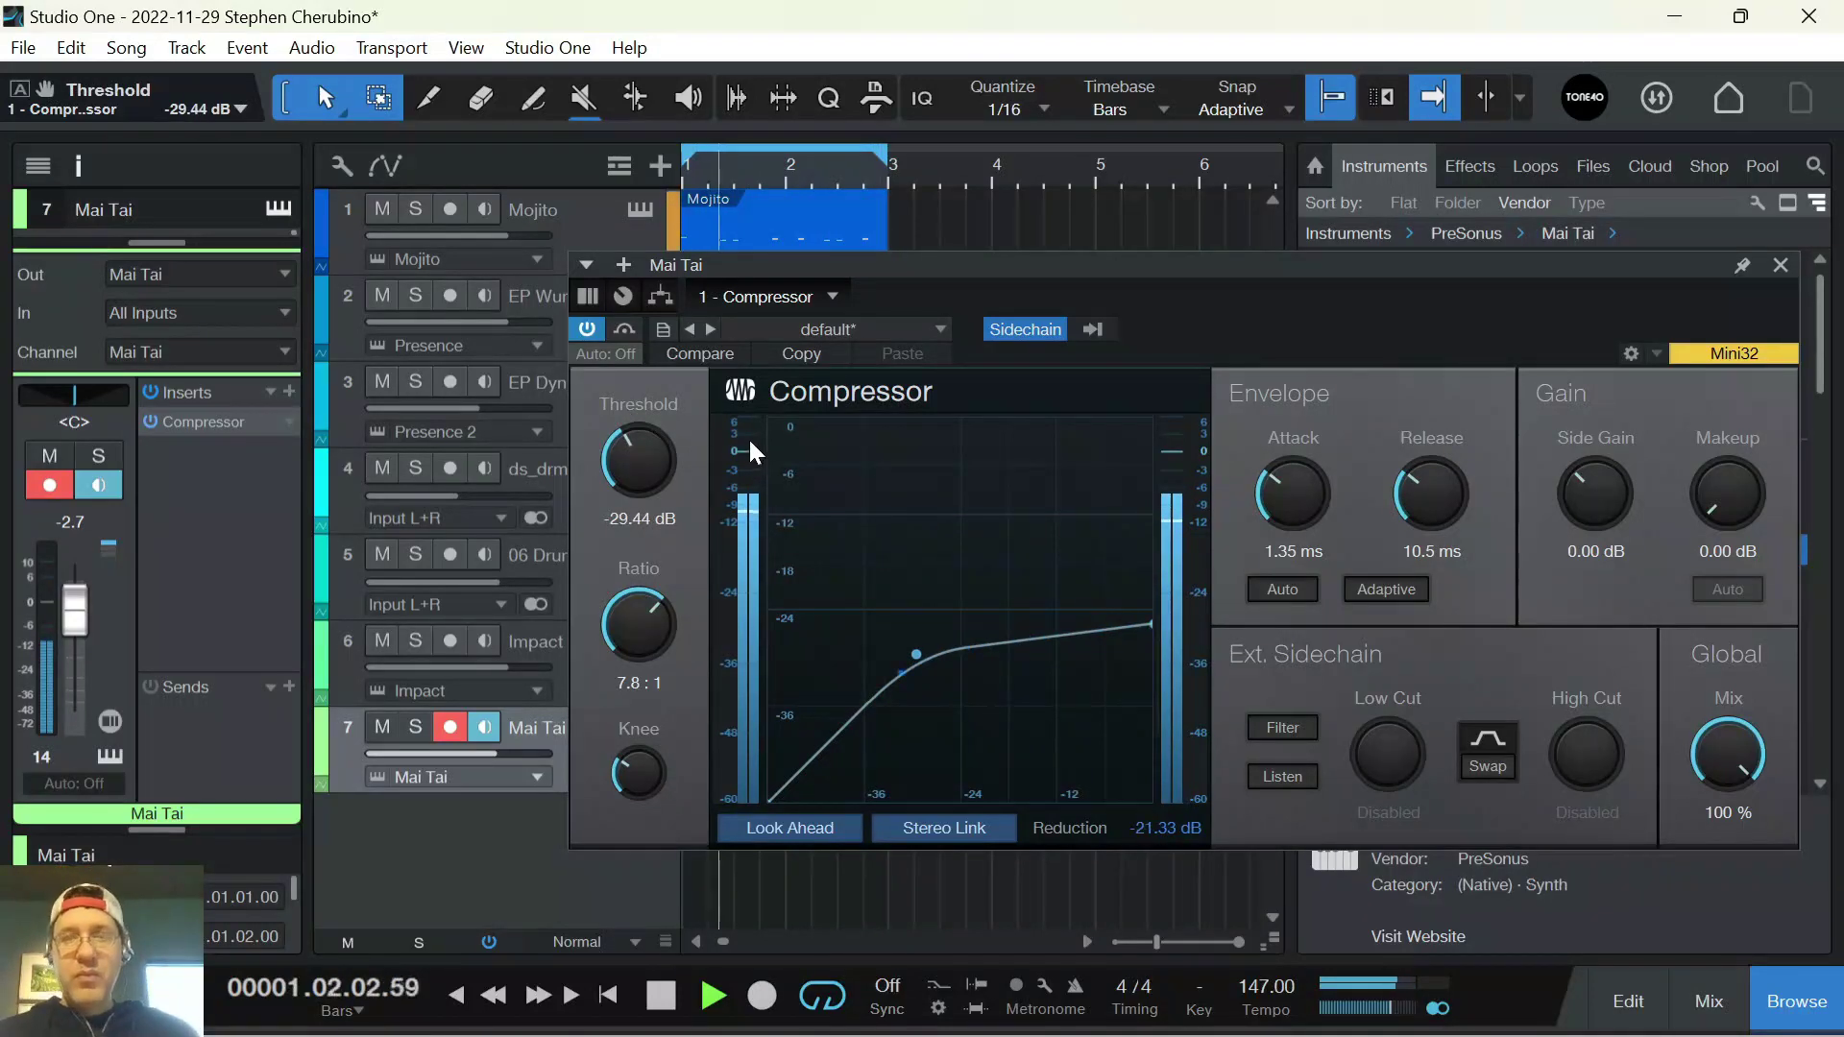
left_click(1780, 265)
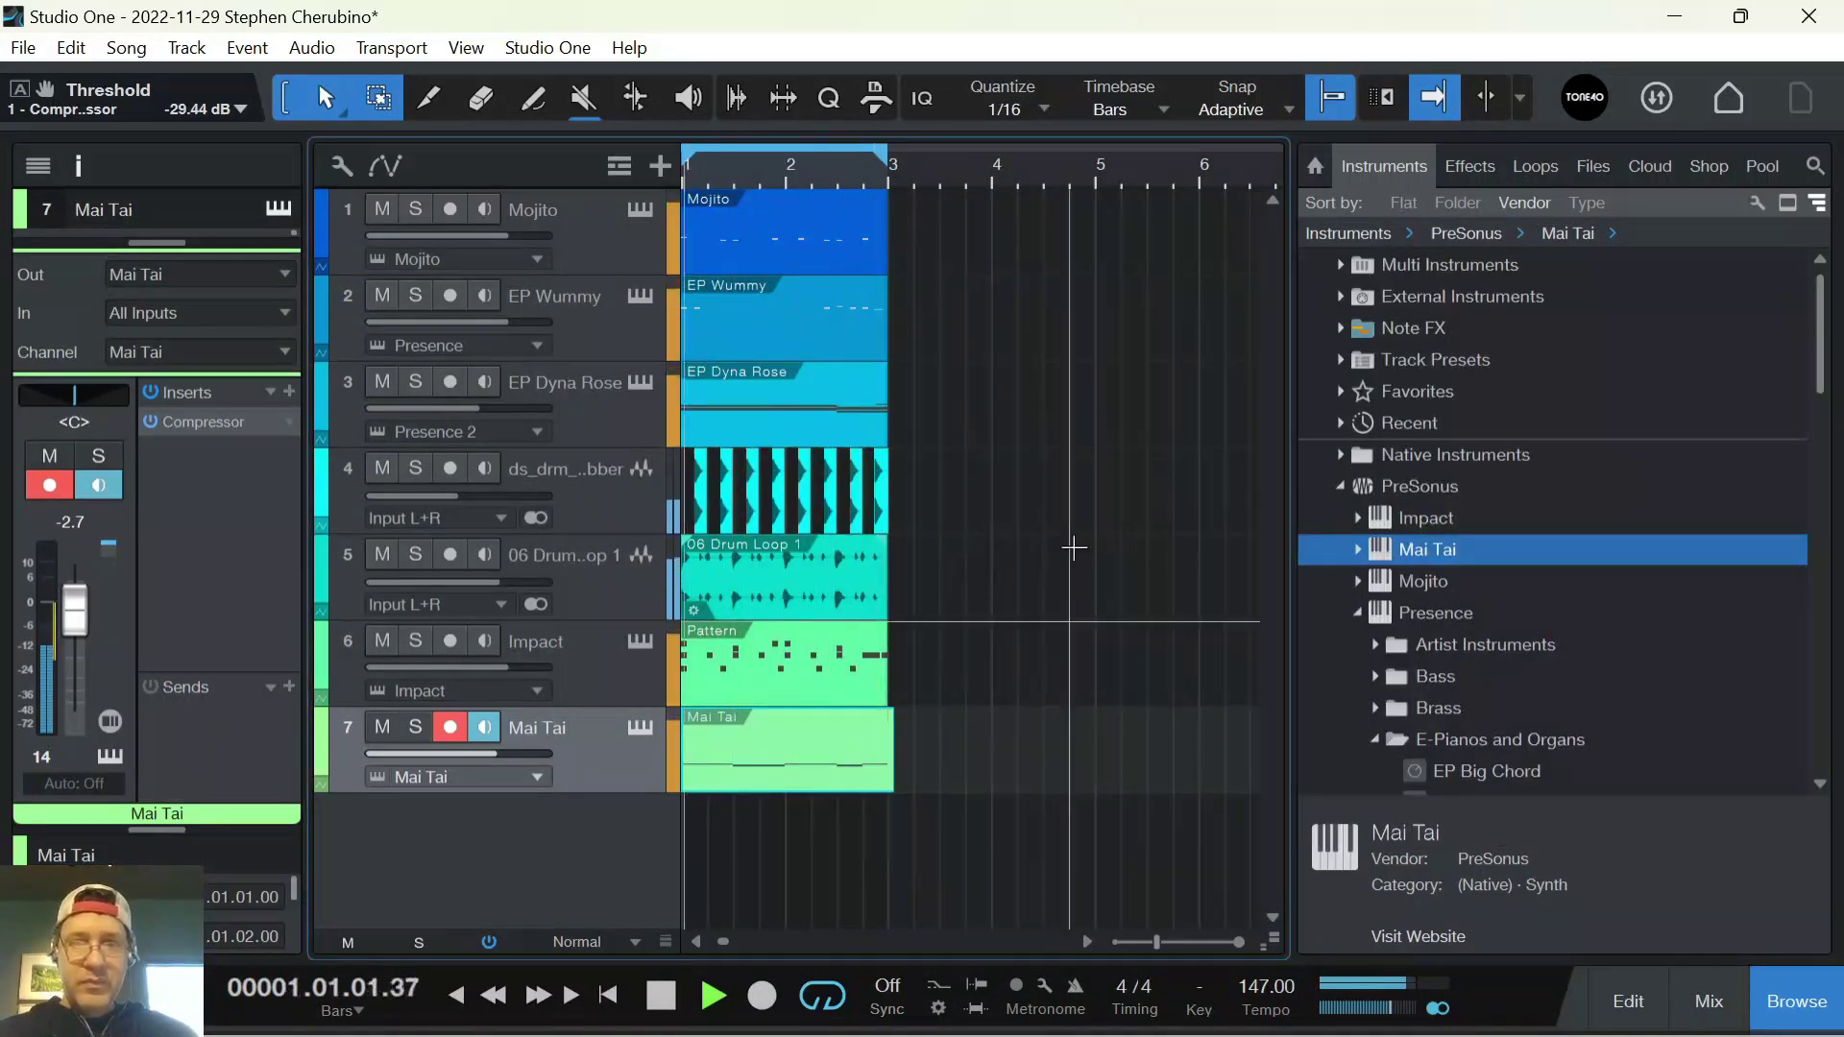
Stop playback, trim the Mai Tai event's end to bar 3, and set the track height to Small
key("space")
left_click_drag(898, 741, 887, 741)
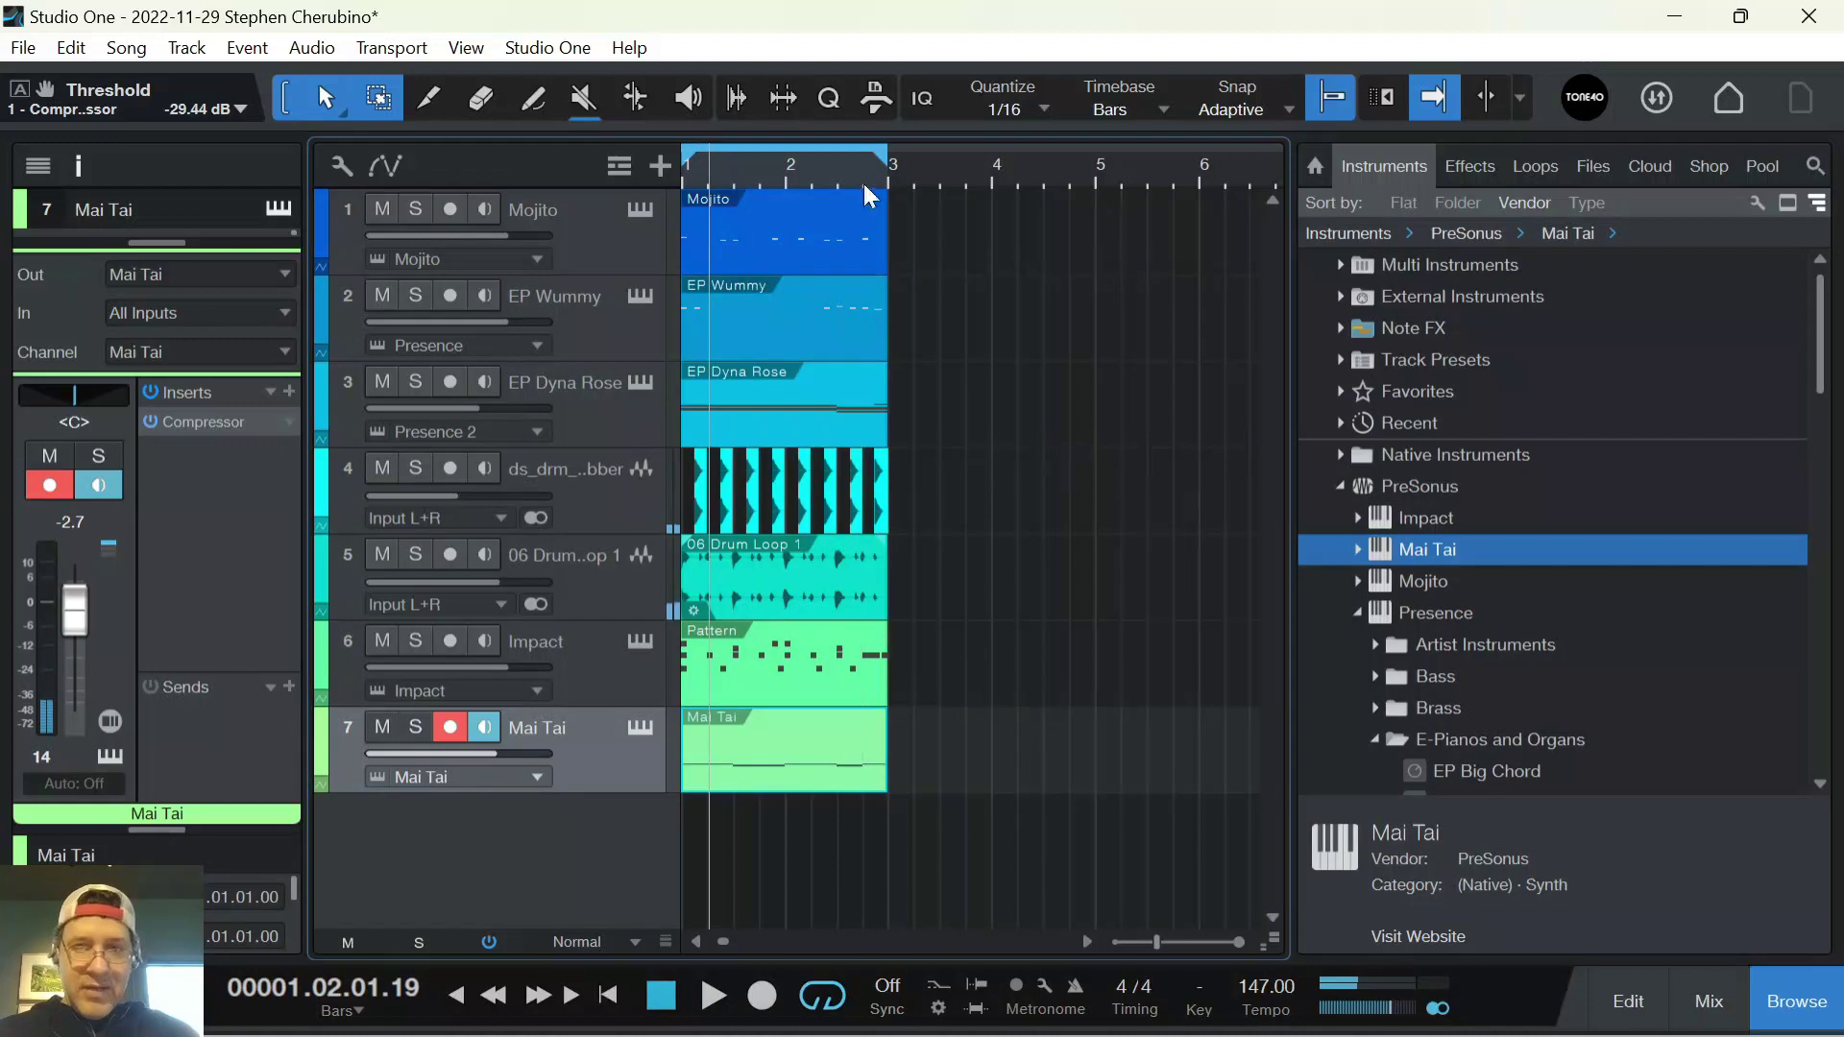
left_click(667, 930)
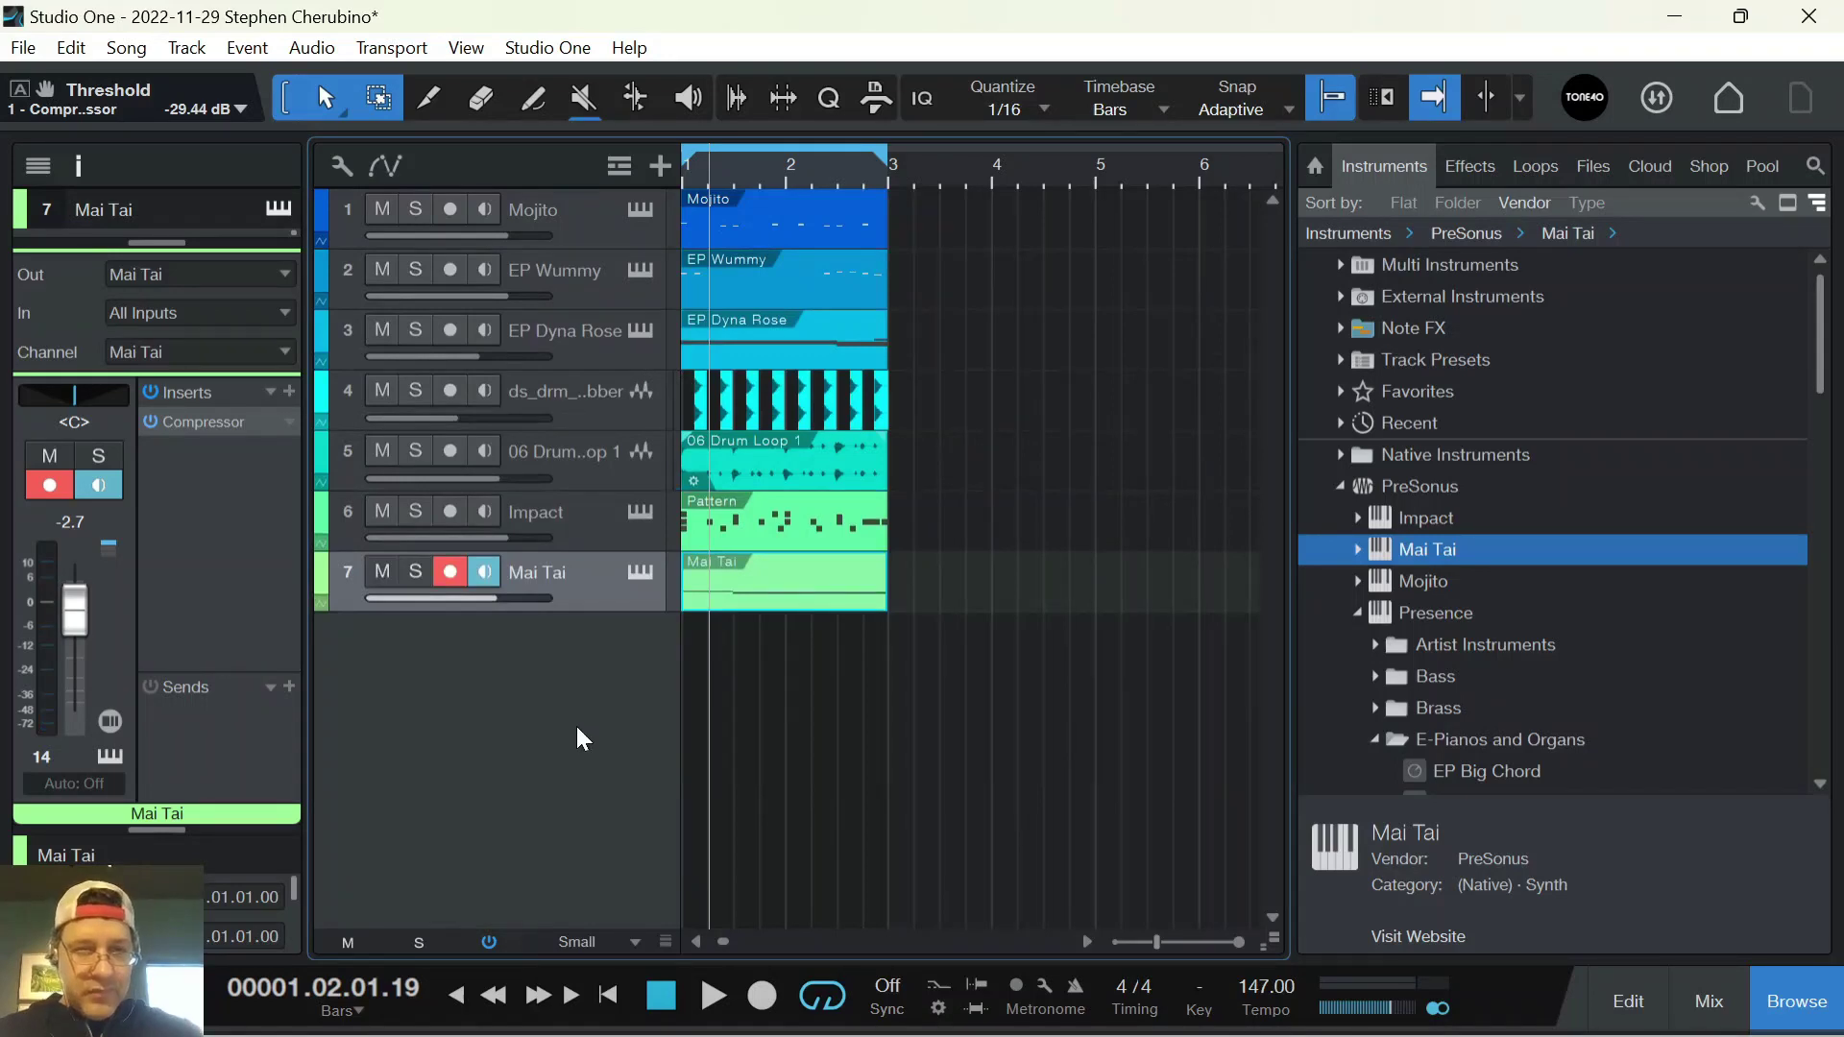
Show the mixer with narrow channel strips, hiding its channel list and the track inspector
key("F3")
left_click(376, 846)
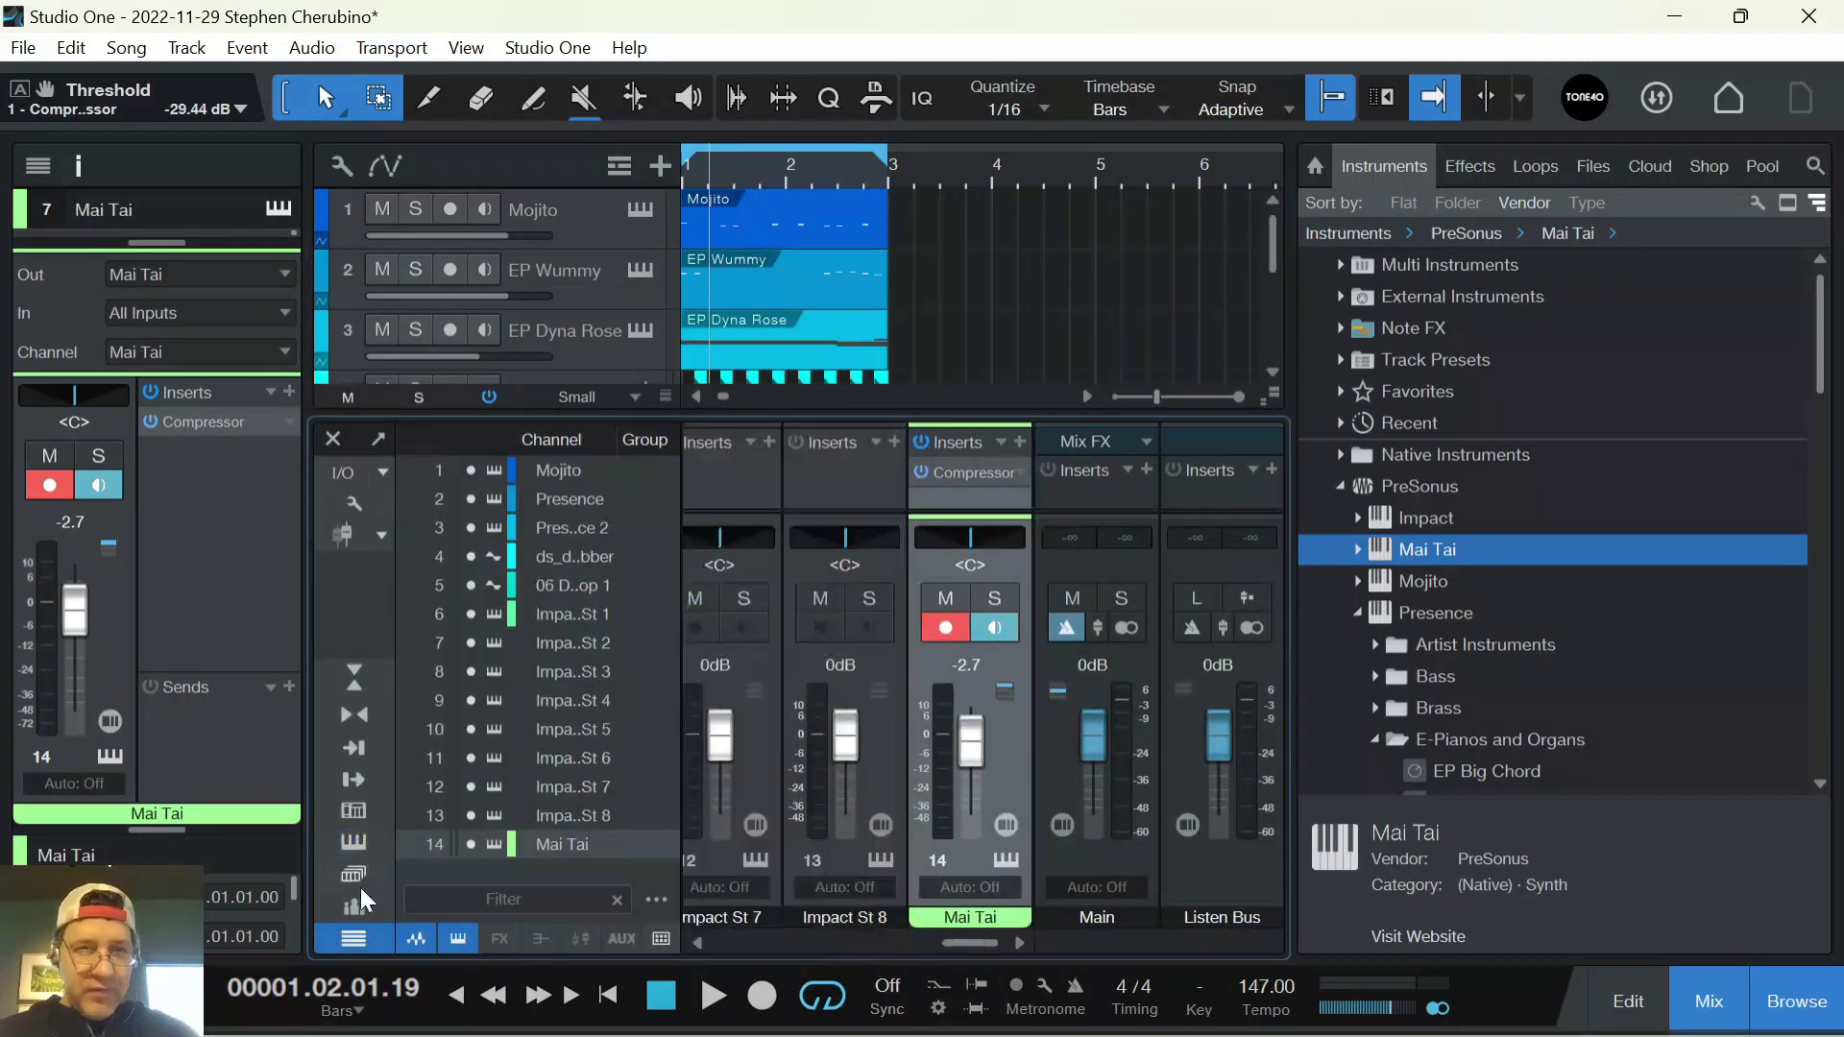
left_click(353, 940)
left_click(351, 676)
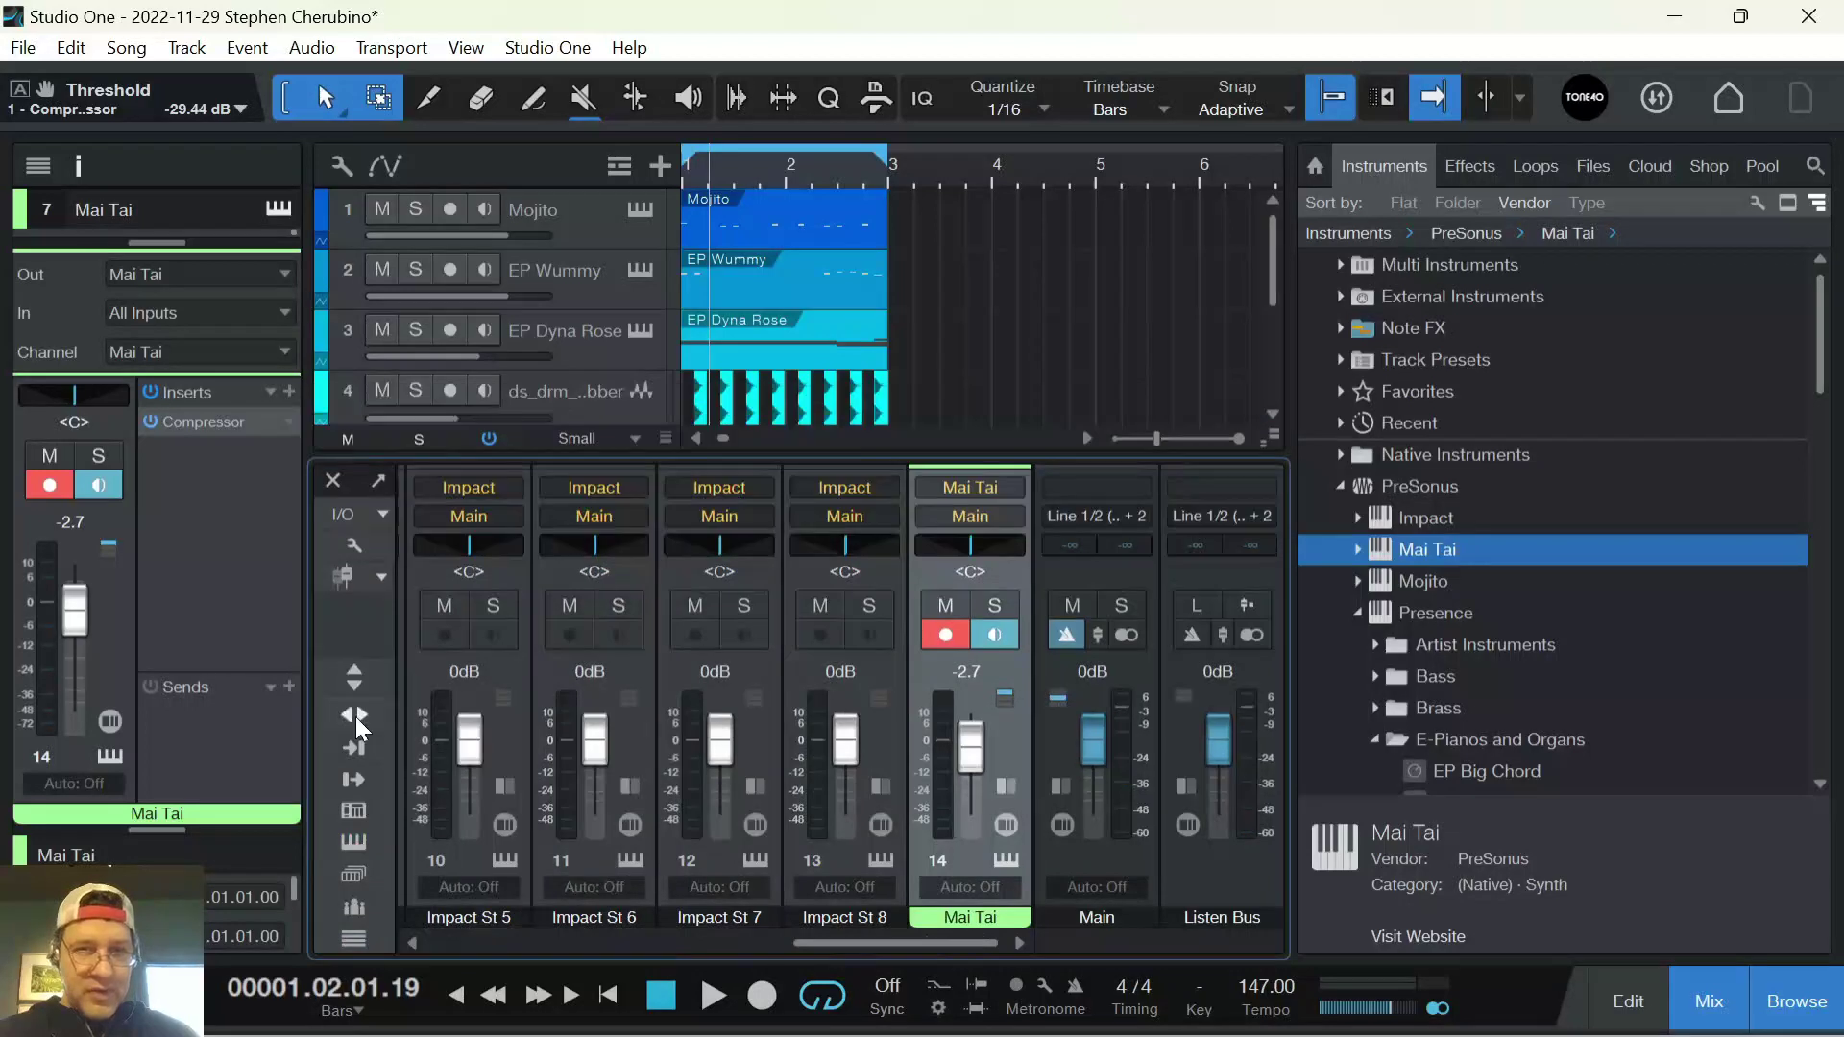
left_click(355, 715)
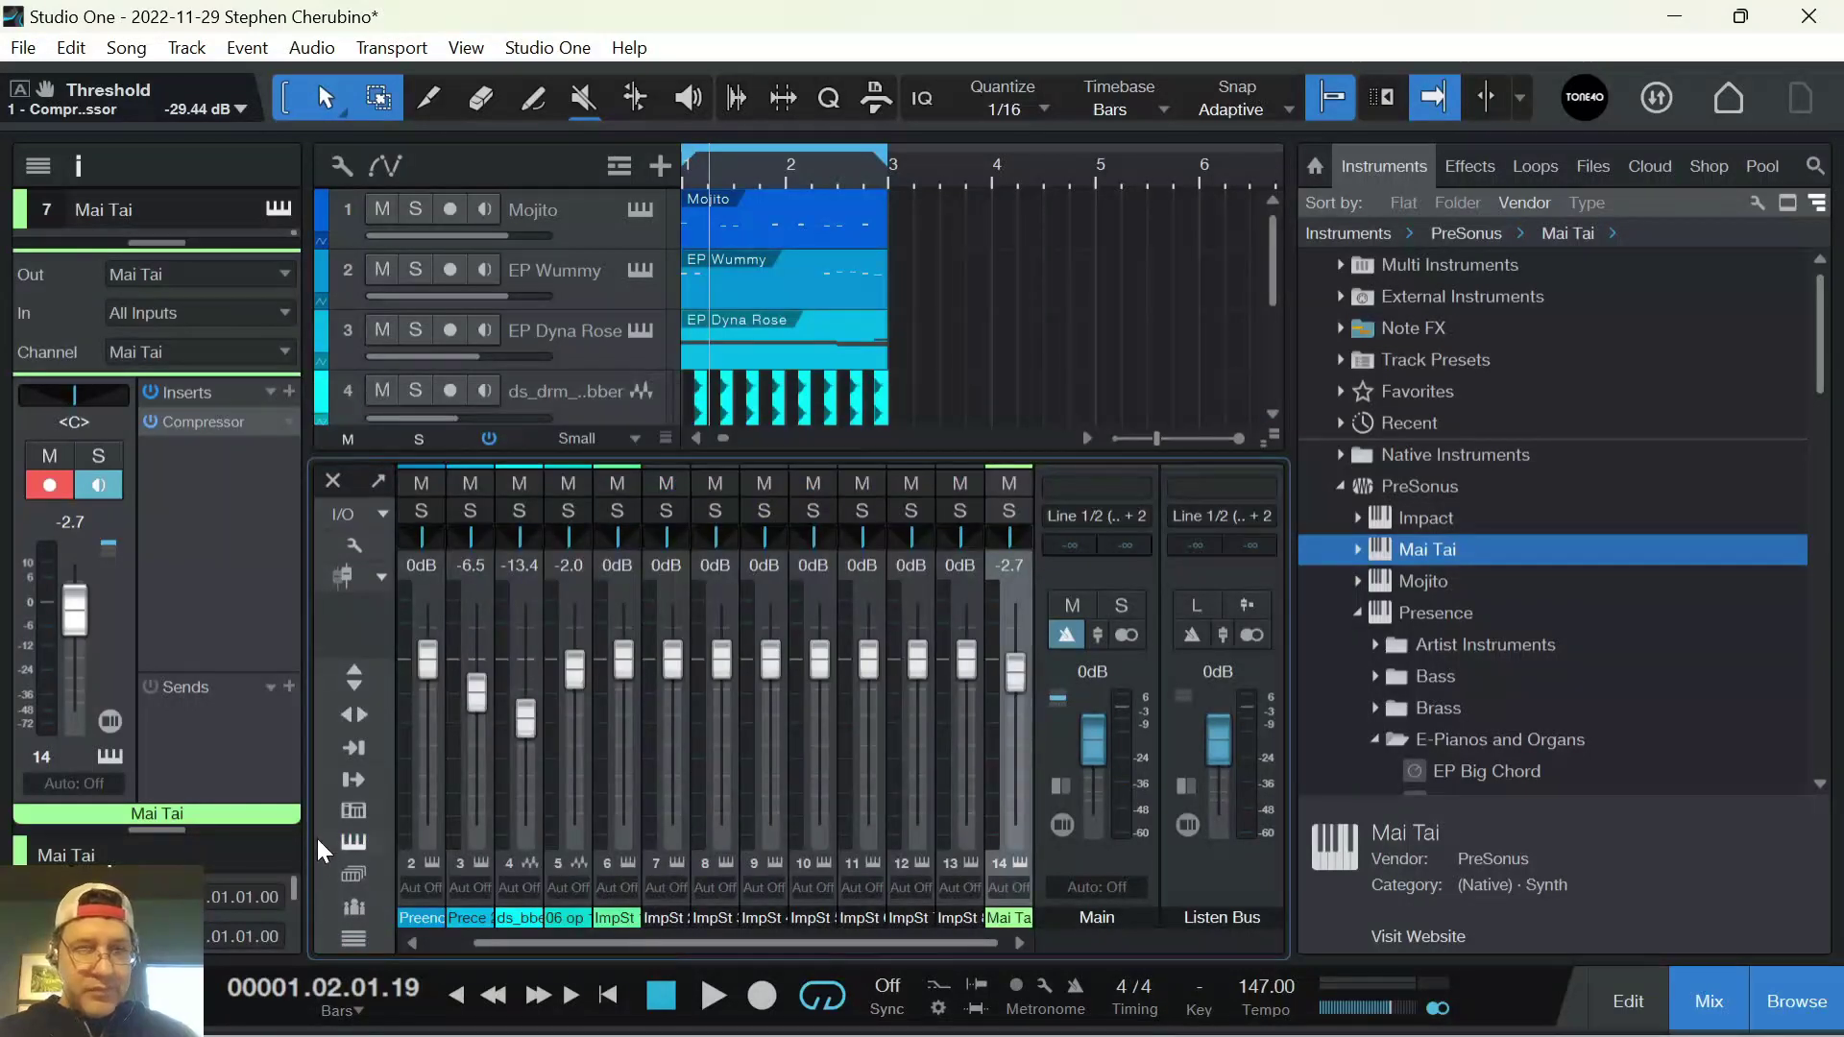
key("F4")
Add an FX channel to the mixer with a Room Reverb insert, and close the reverb window
right_click(880, 670)
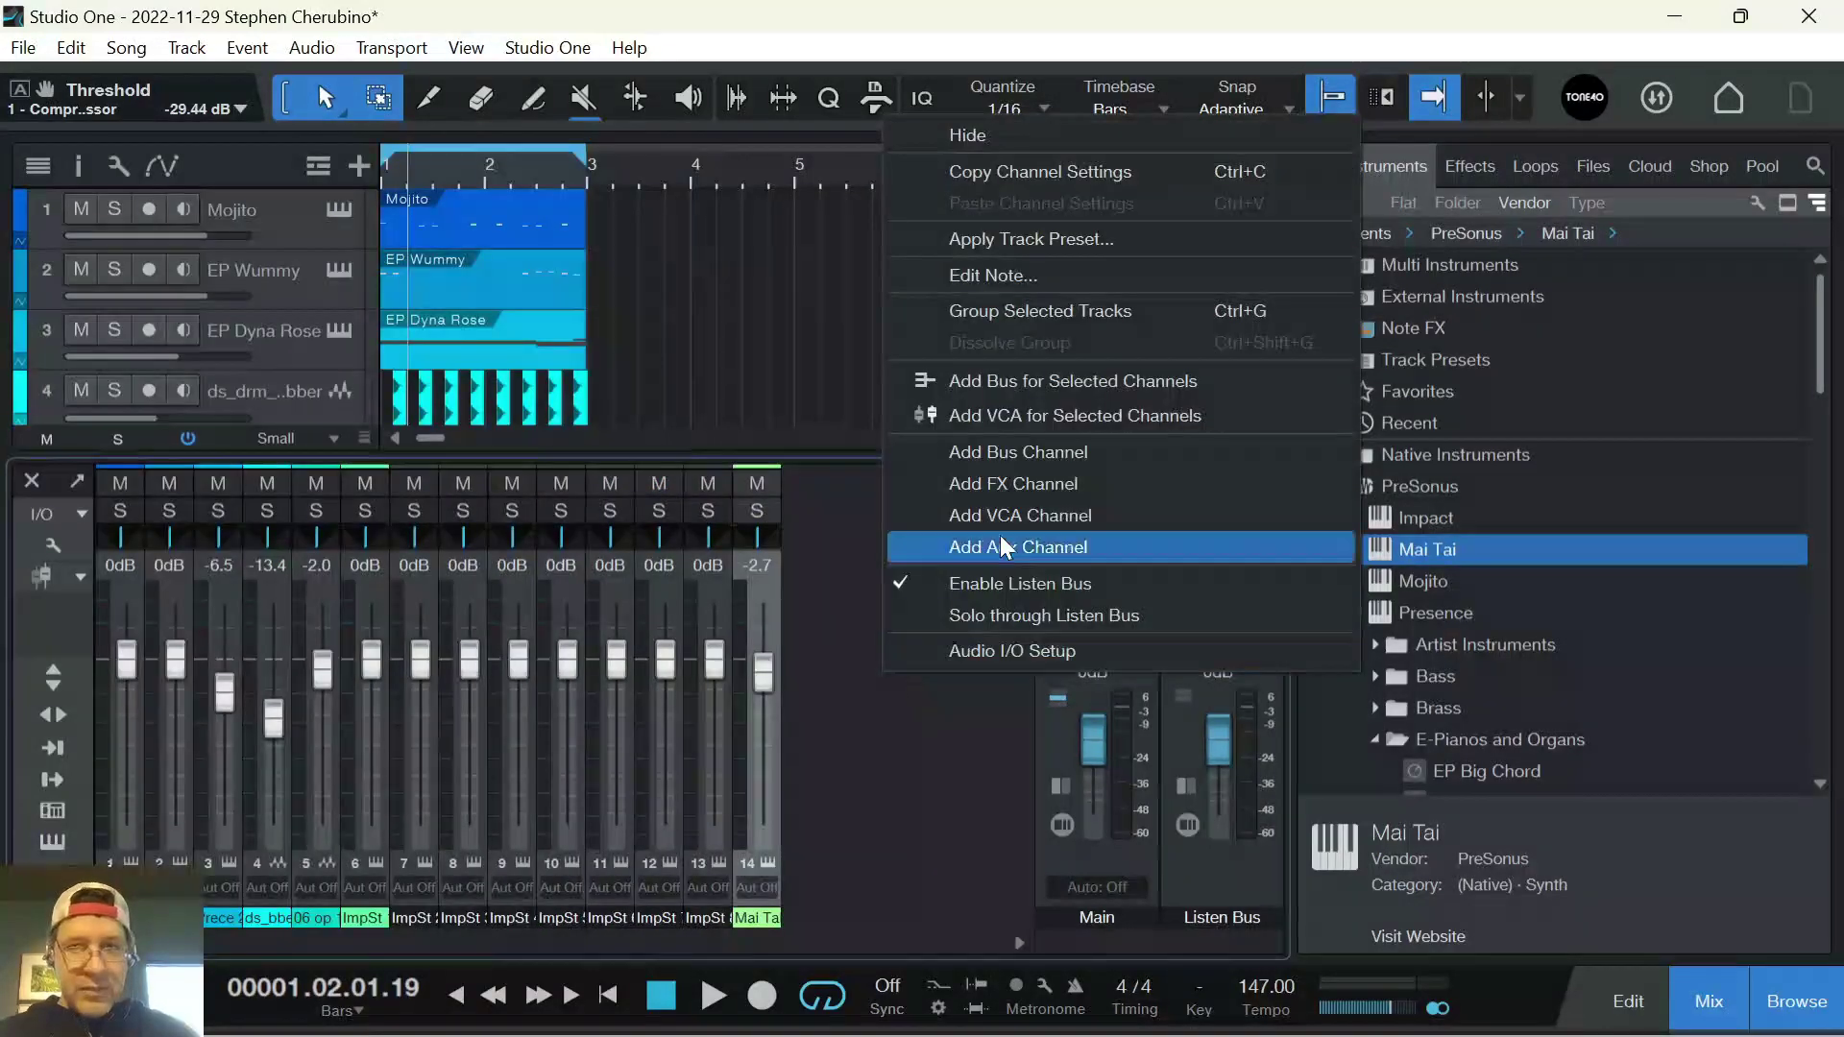
left_click(1011, 483)
left_click(1018, 485)
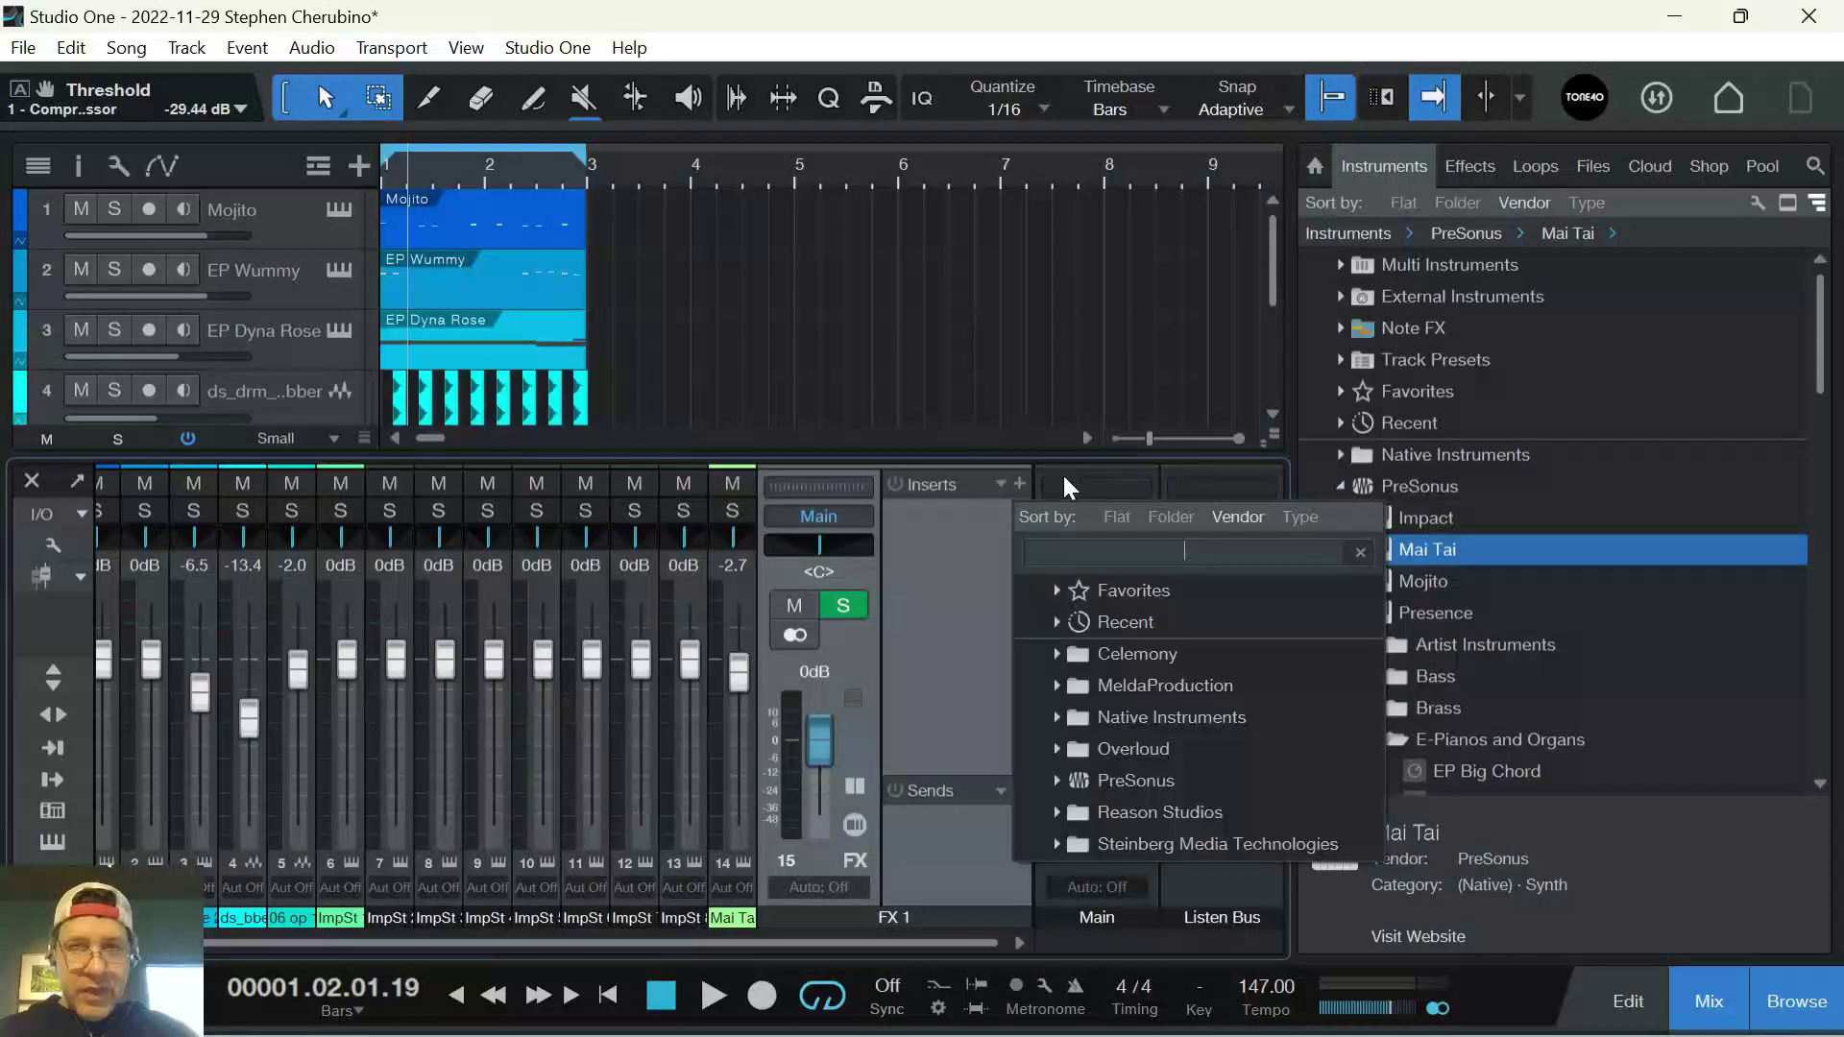
type("room")
key("Return")
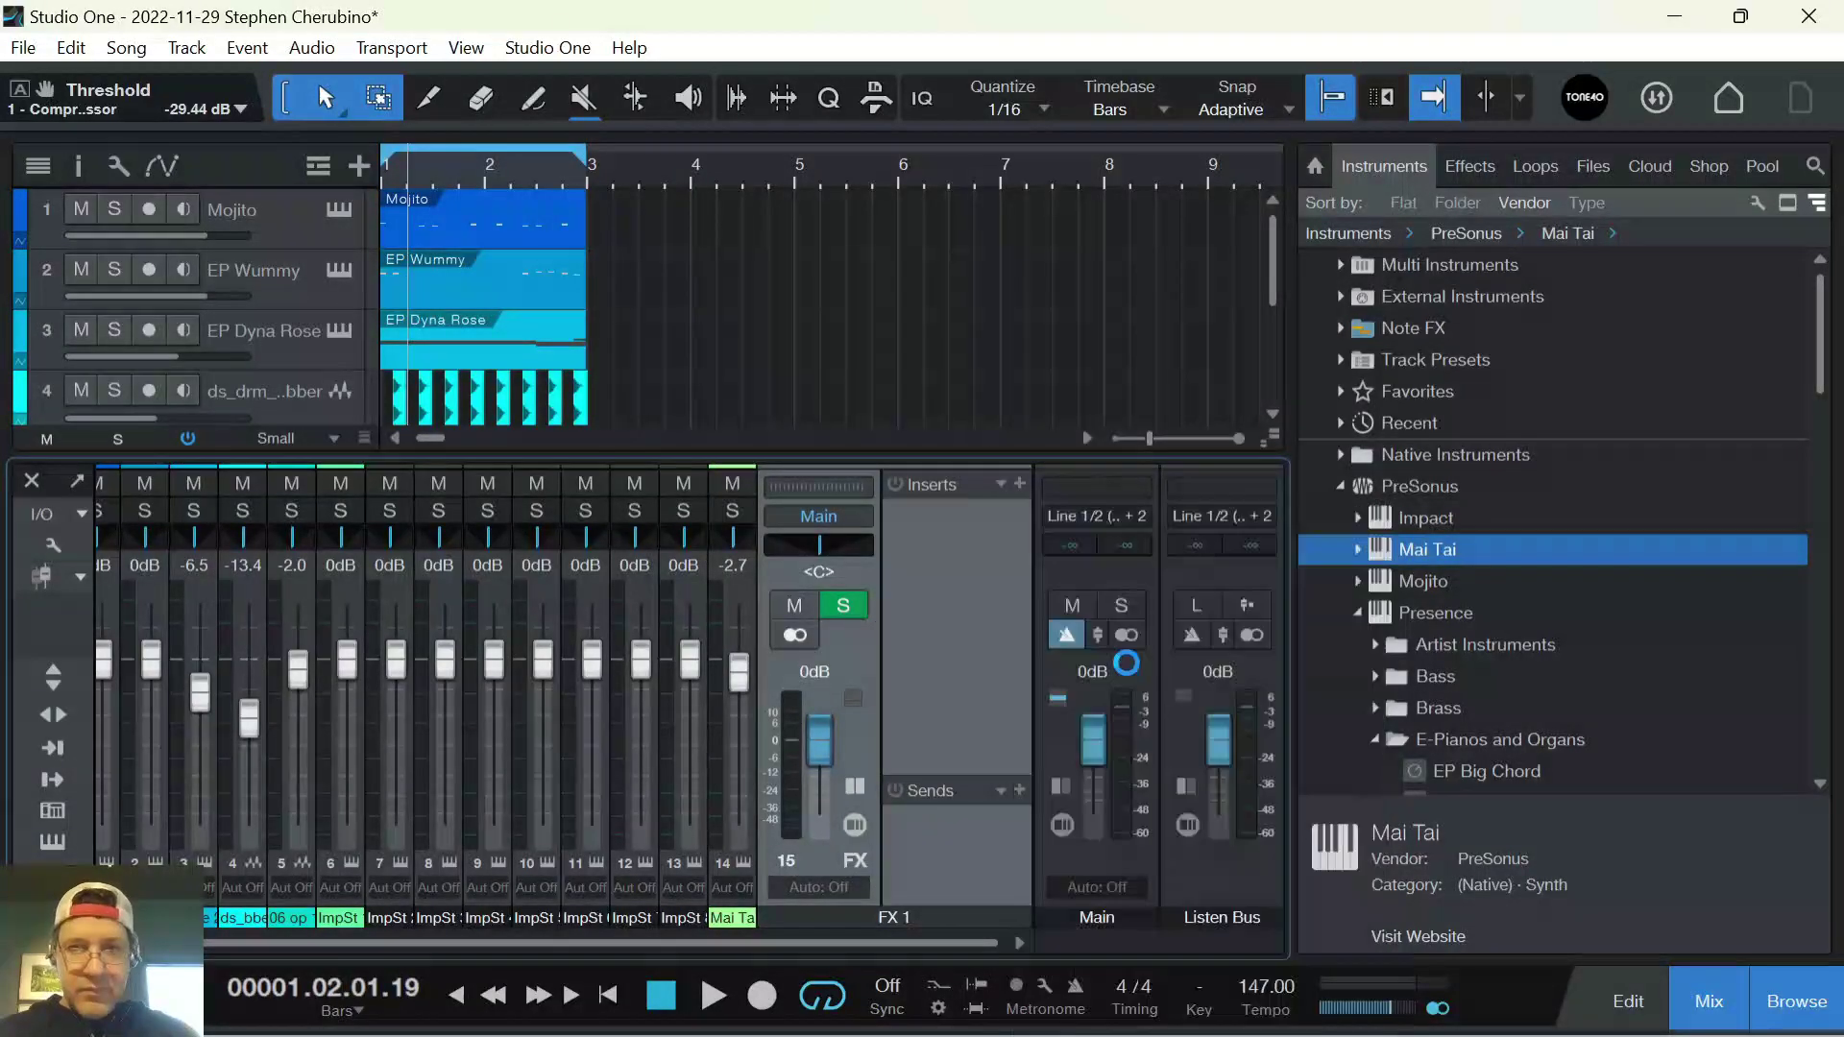
left_click(1438, 265)
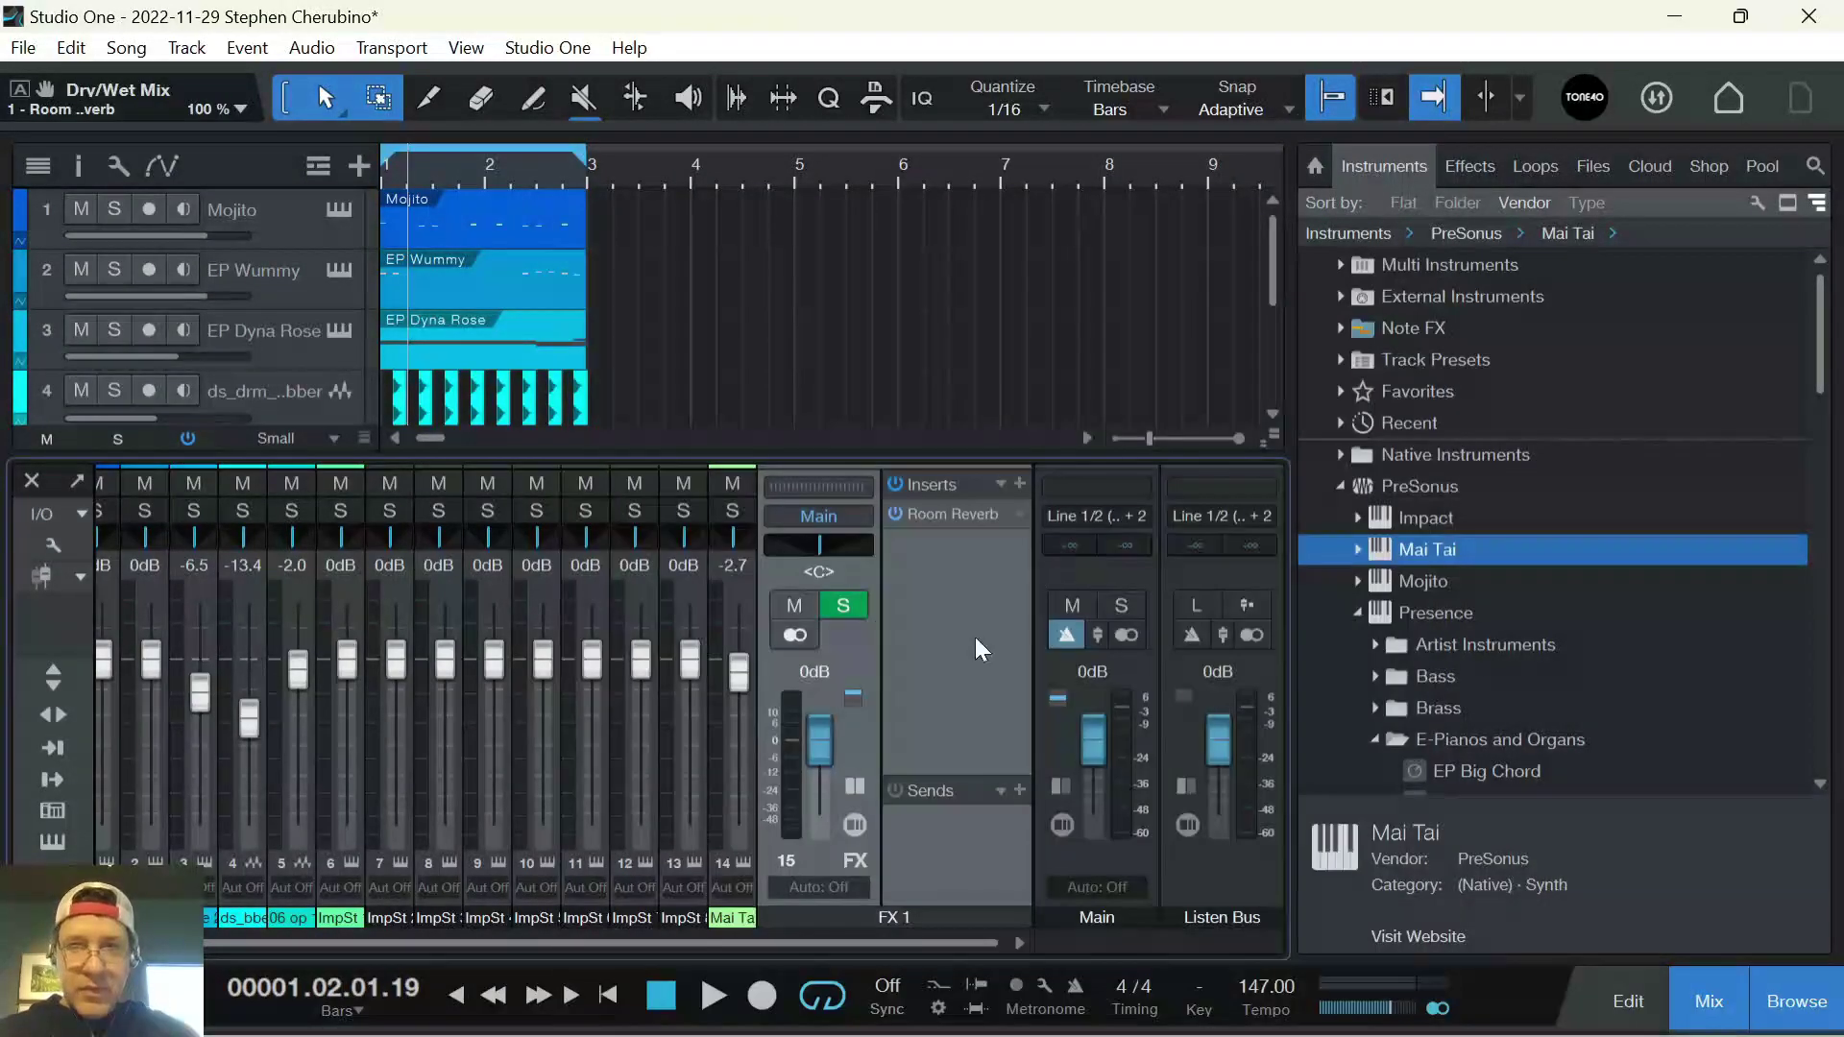
Add a second FX channel to the mixer with an Analog Delay insert, and close the delay window
left_click(955, 637)
right_click(948, 580)
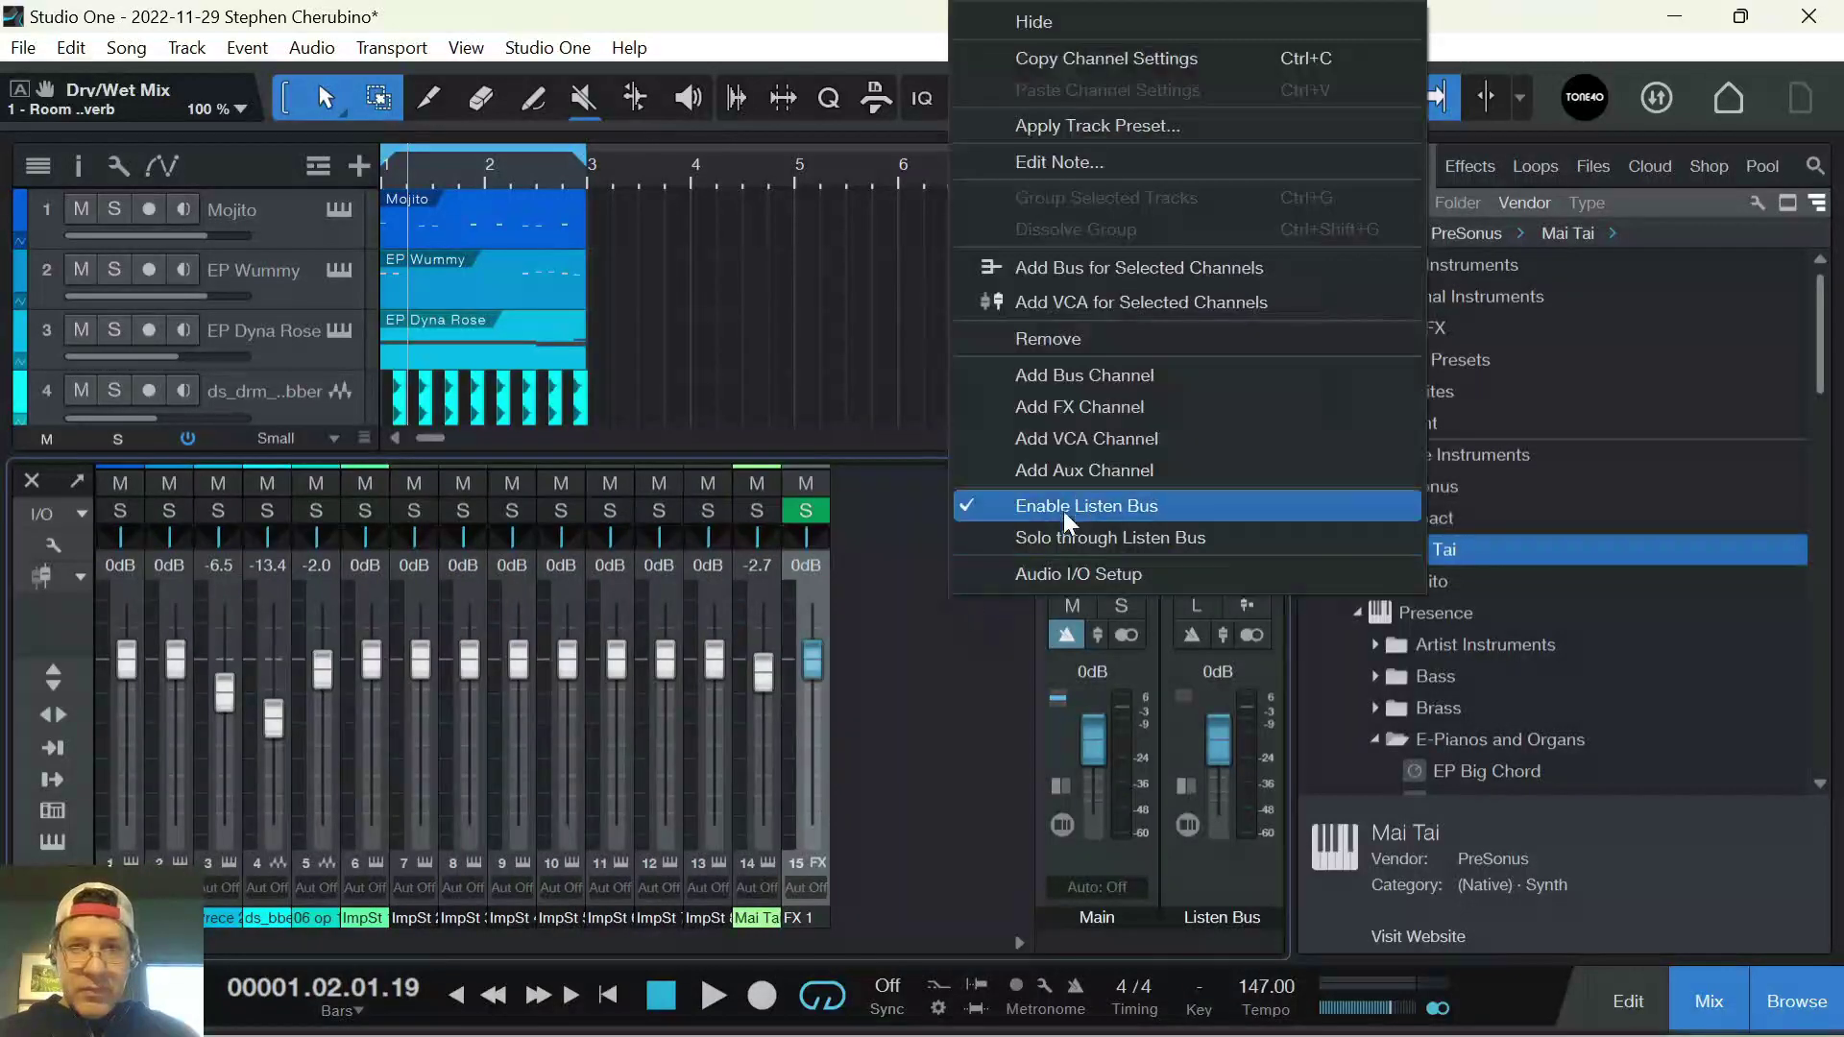
left_click(1074, 404)
left_click(1018, 484)
type("dela")
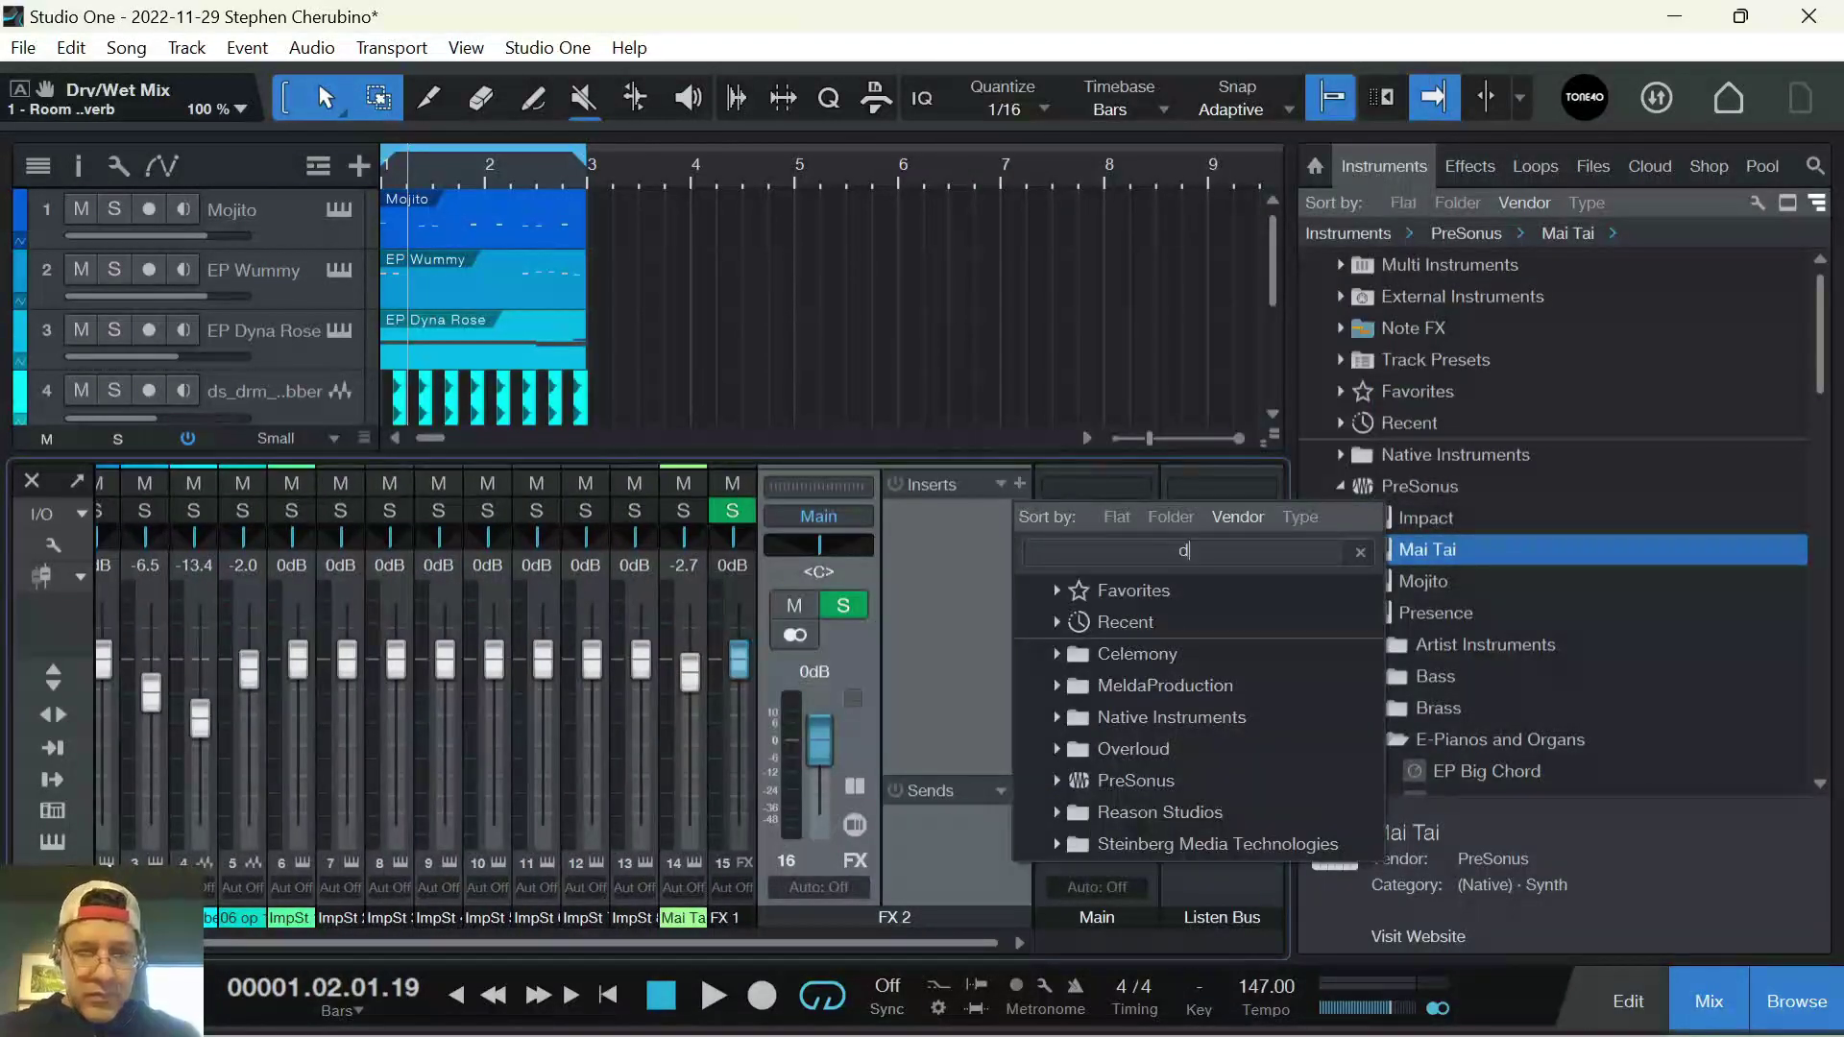
left_click(1141, 653)
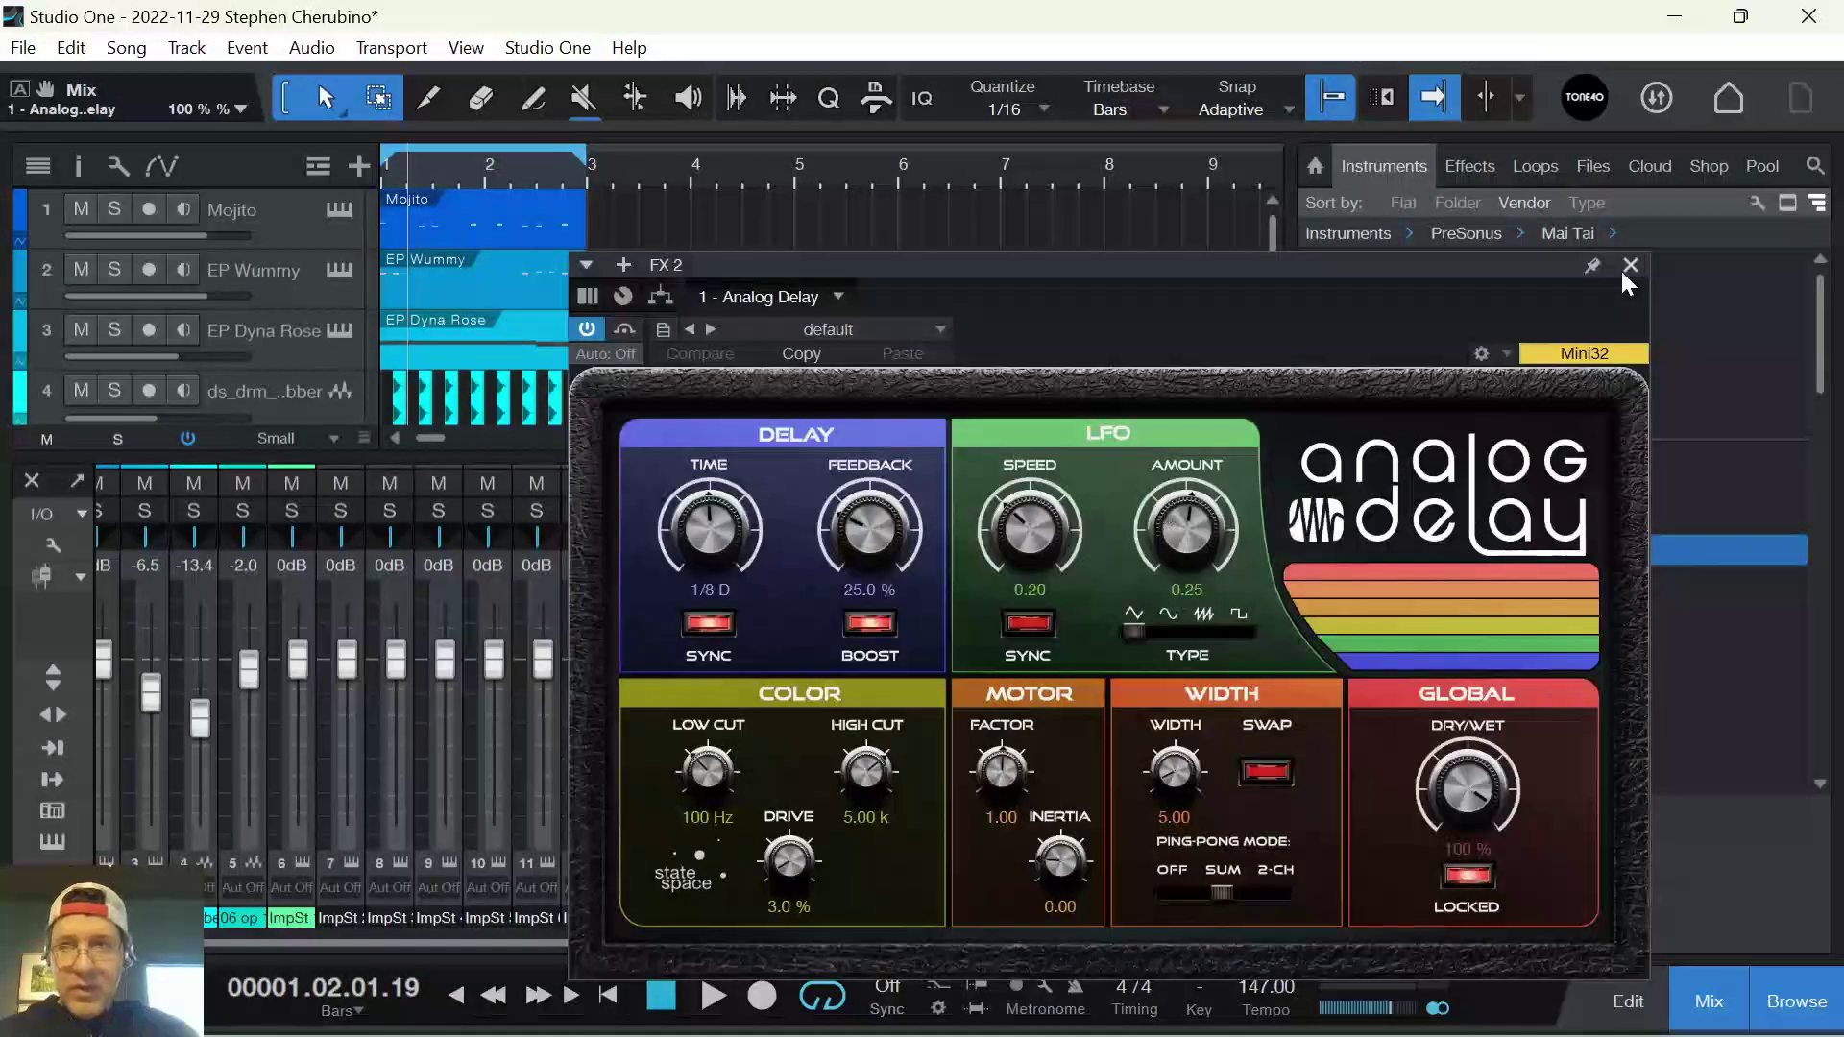
left_click(1630, 267)
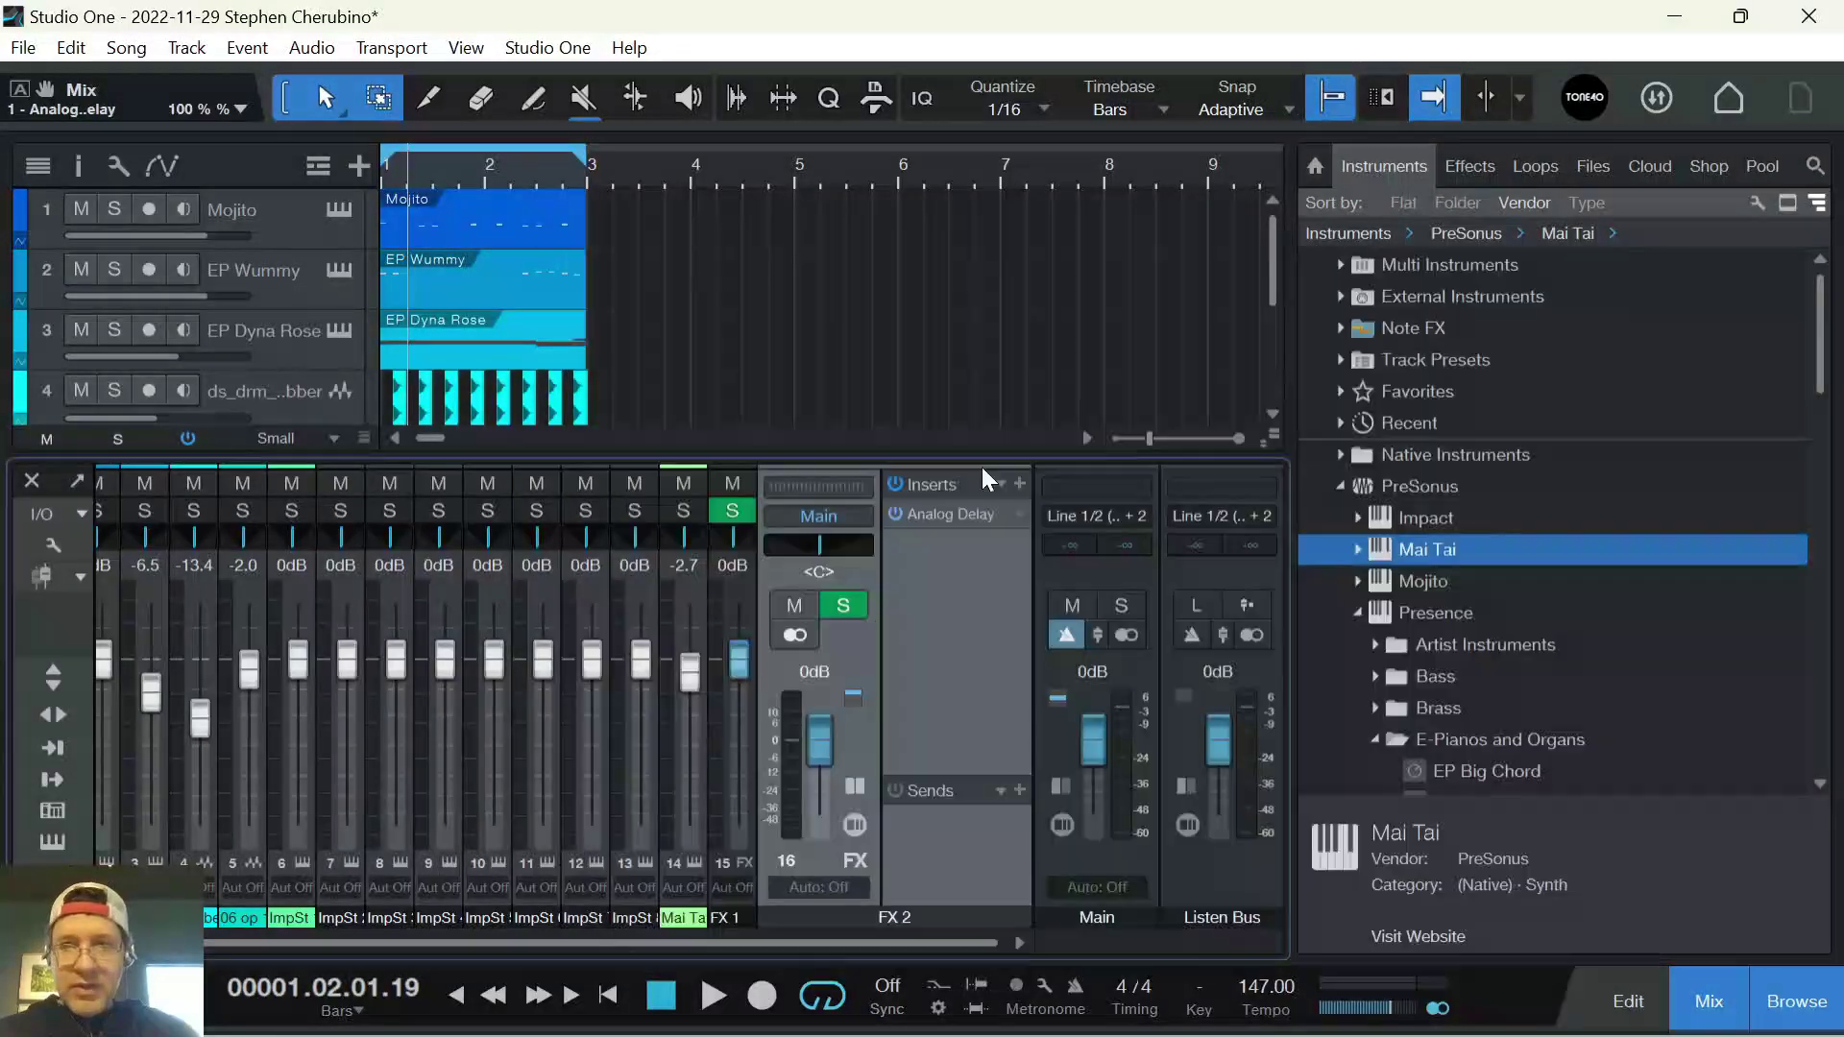
left_click(978, 634)
Solo the Mojito track, play the loop from the start, and show the track inspector
key("comma")
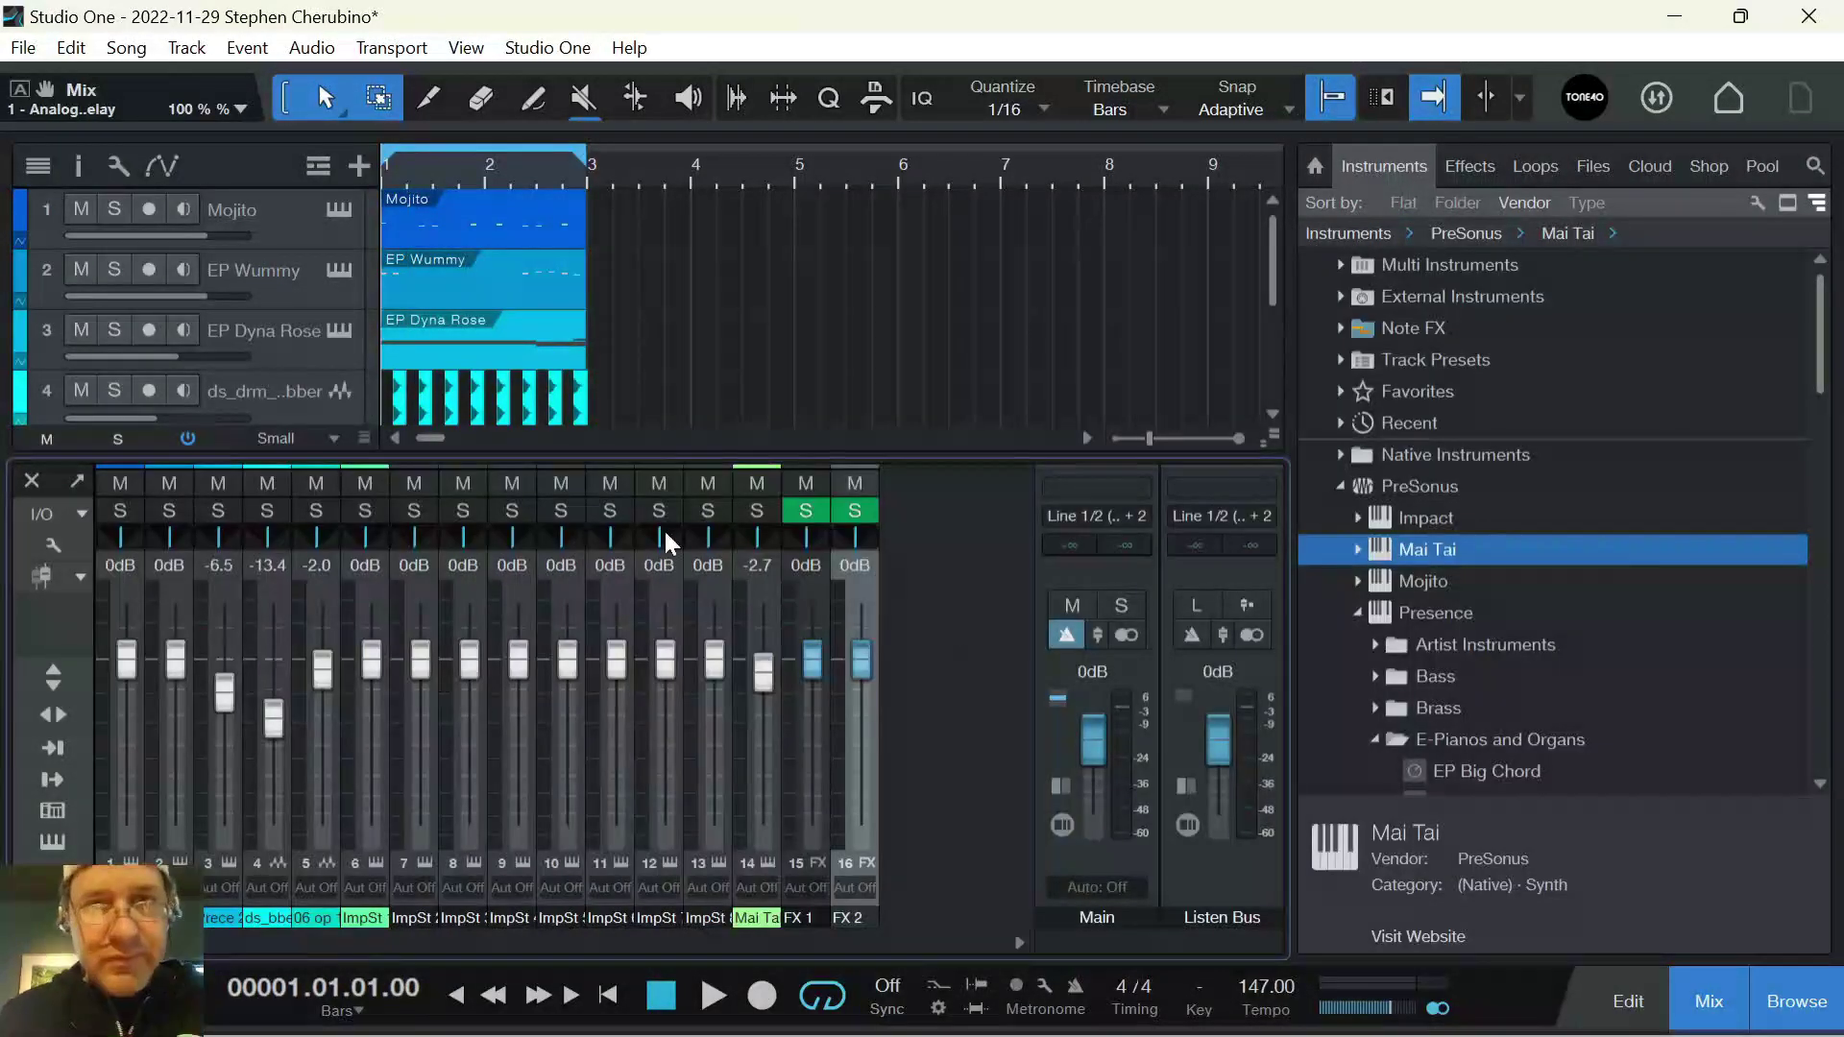
left_click(119, 206)
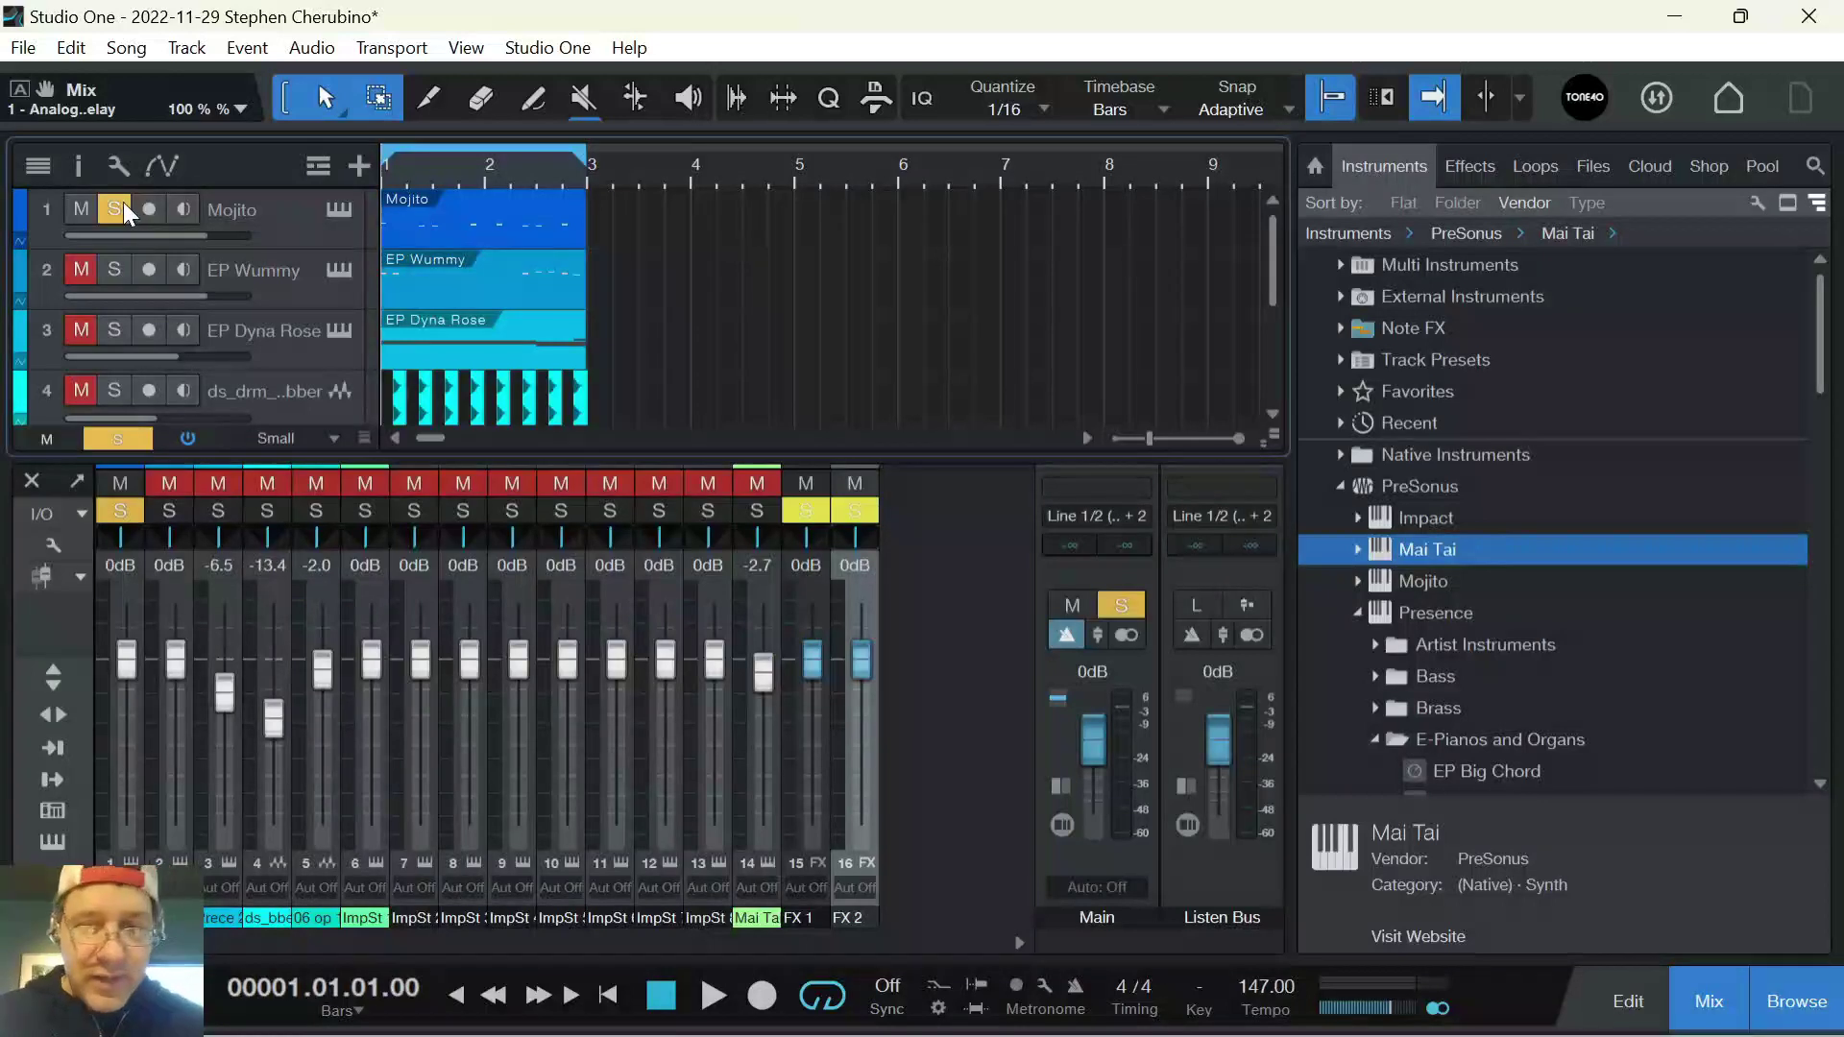
key("space")
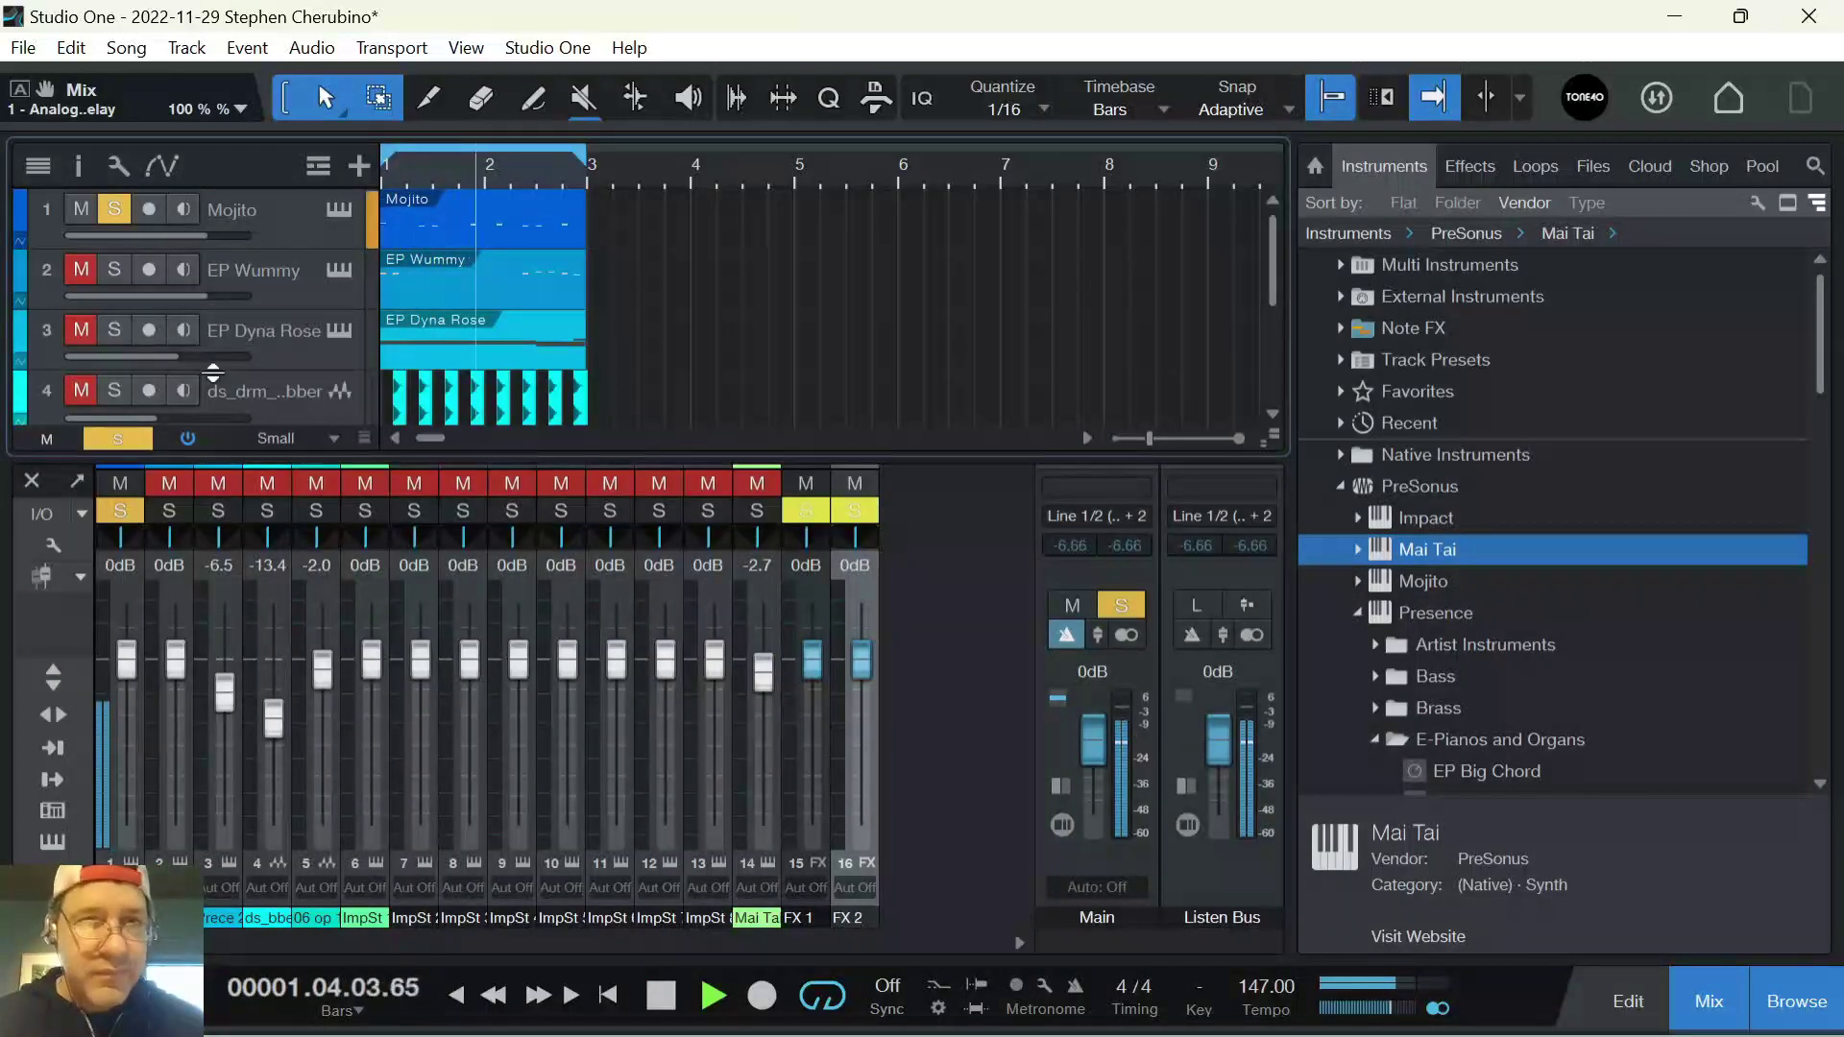
left_click(81, 162)
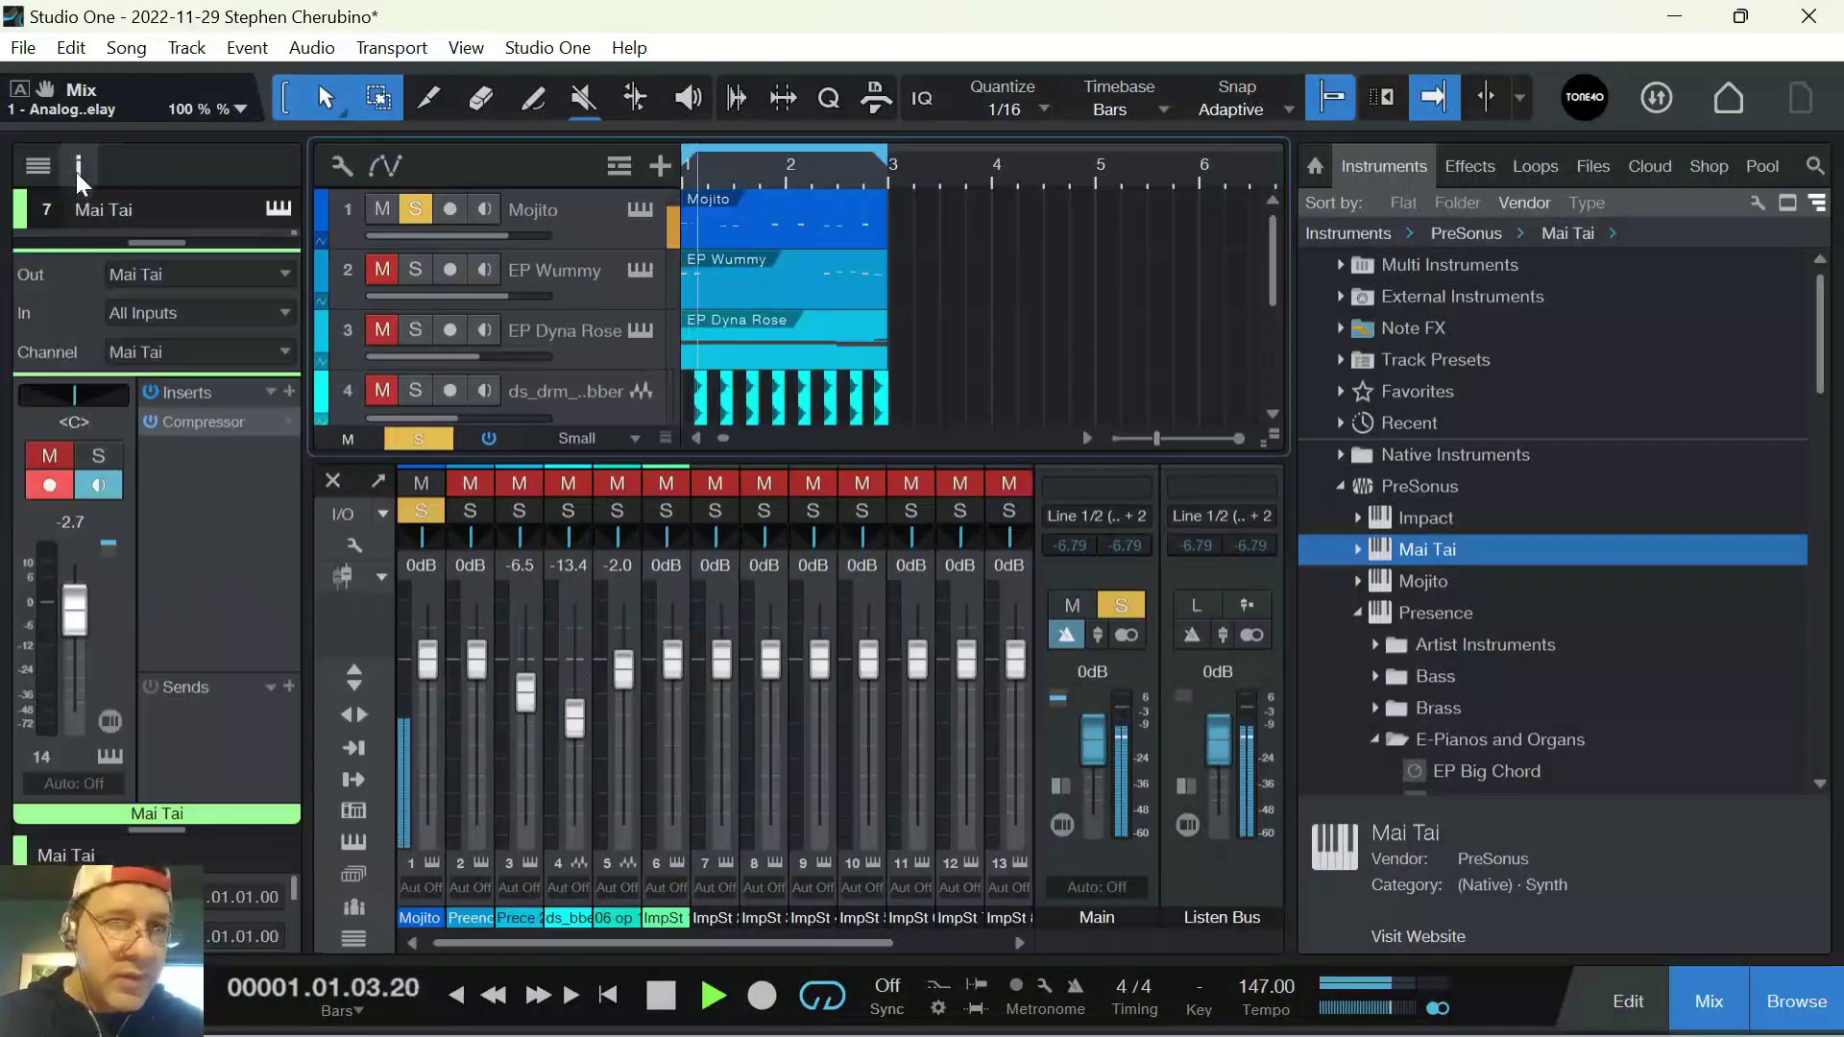
Add FX 1 sends to the Mai Tai and Mojito channels, setting Mojito's send level to -7.8 dB
left_click(290, 685)
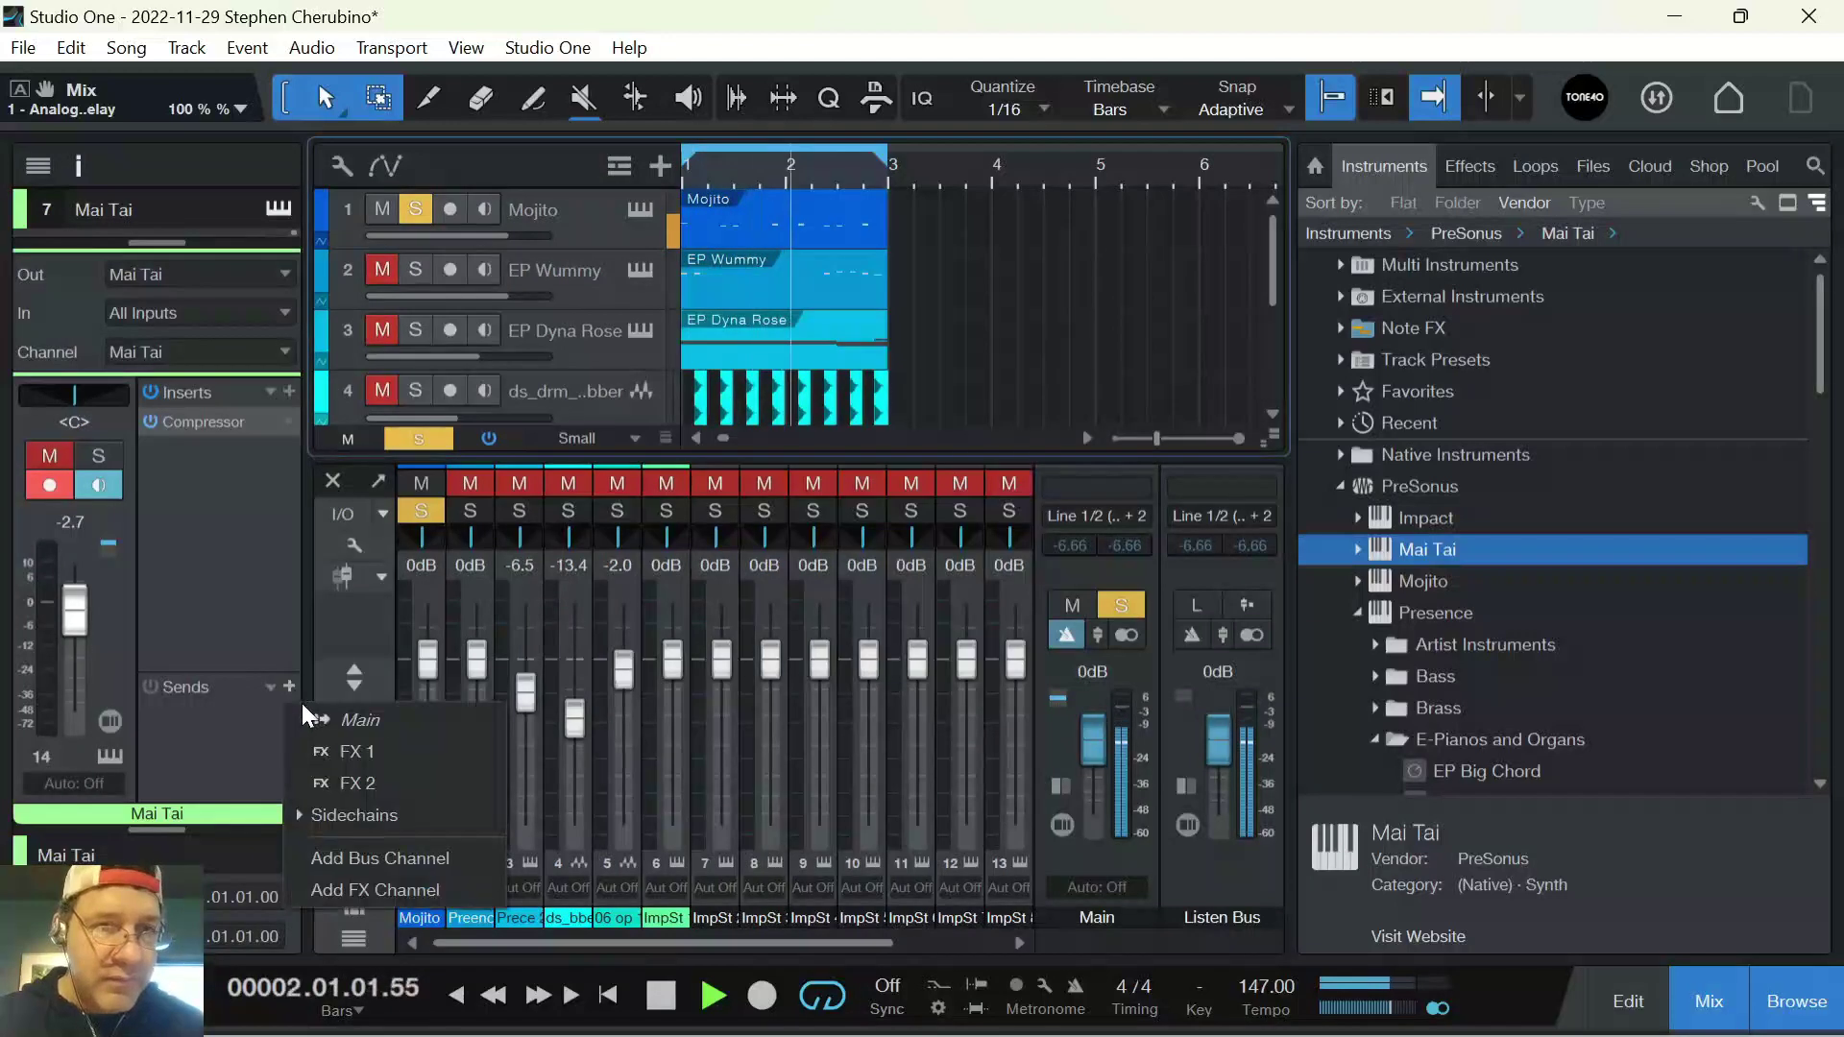
left_click(326, 750)
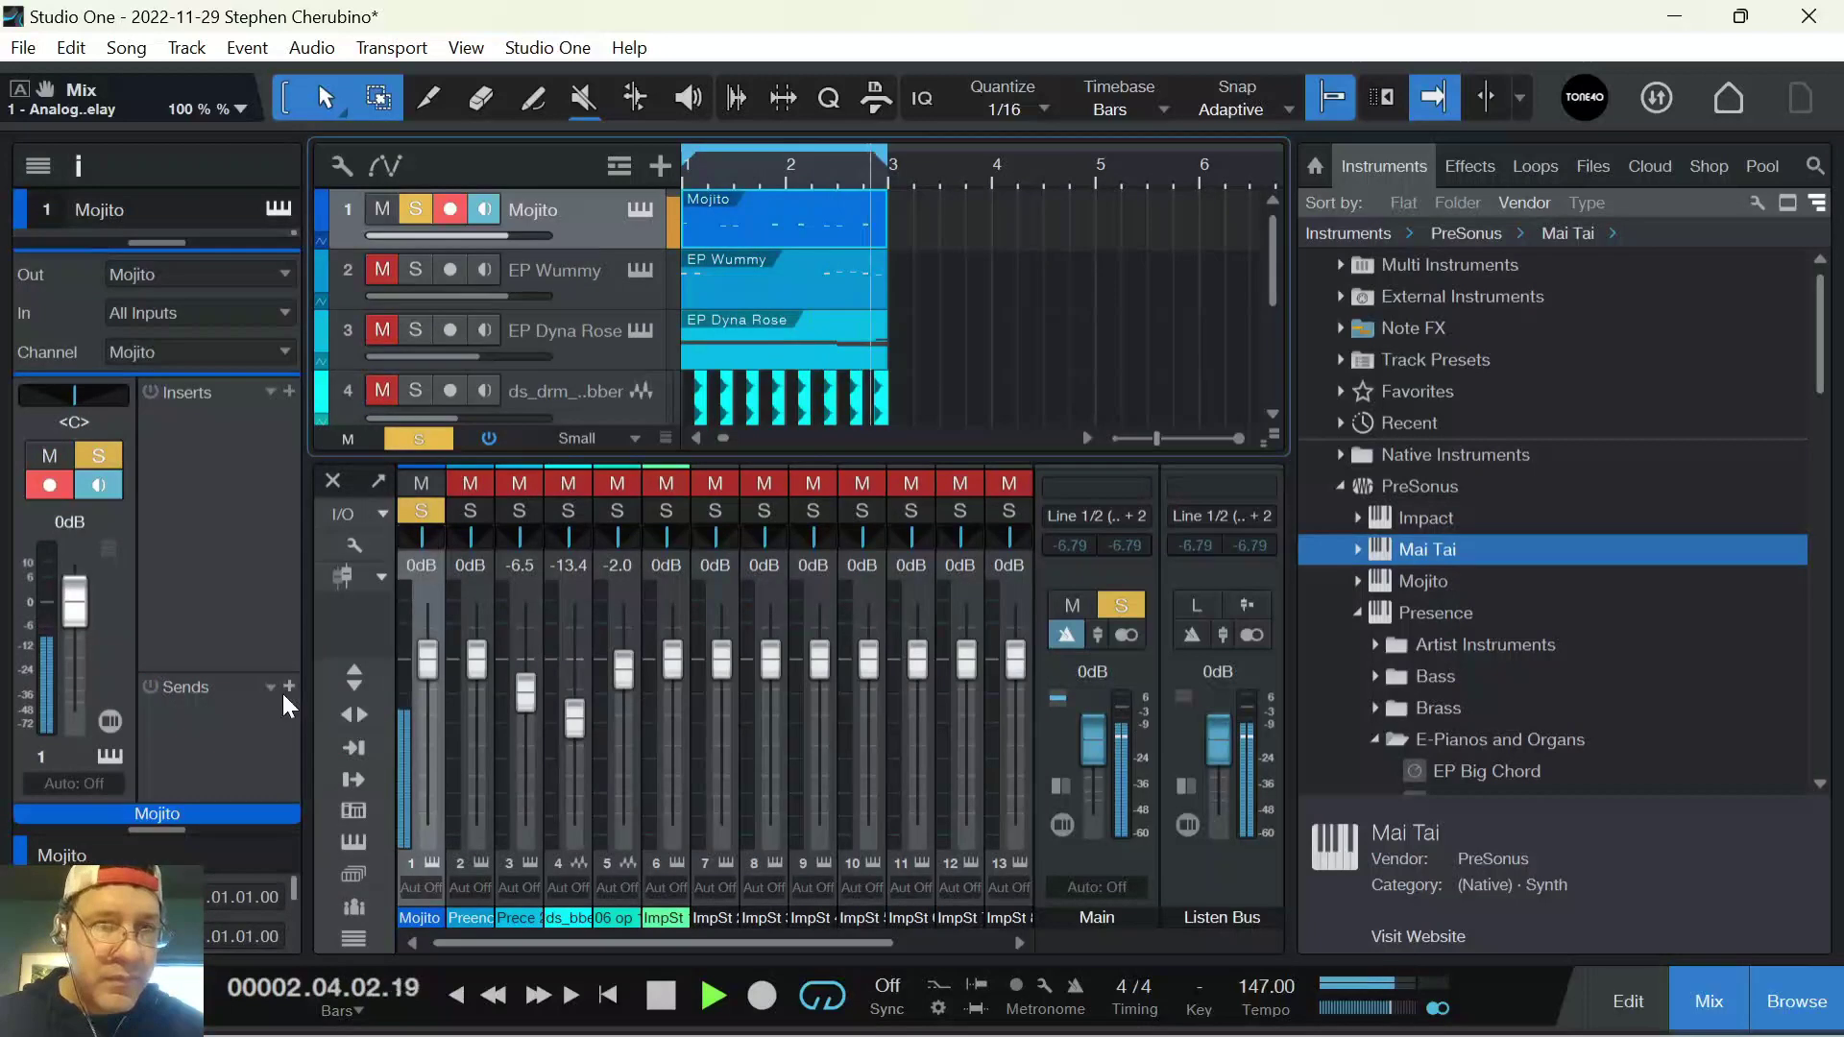
left_click(289, 687)
left_click(324, 751)
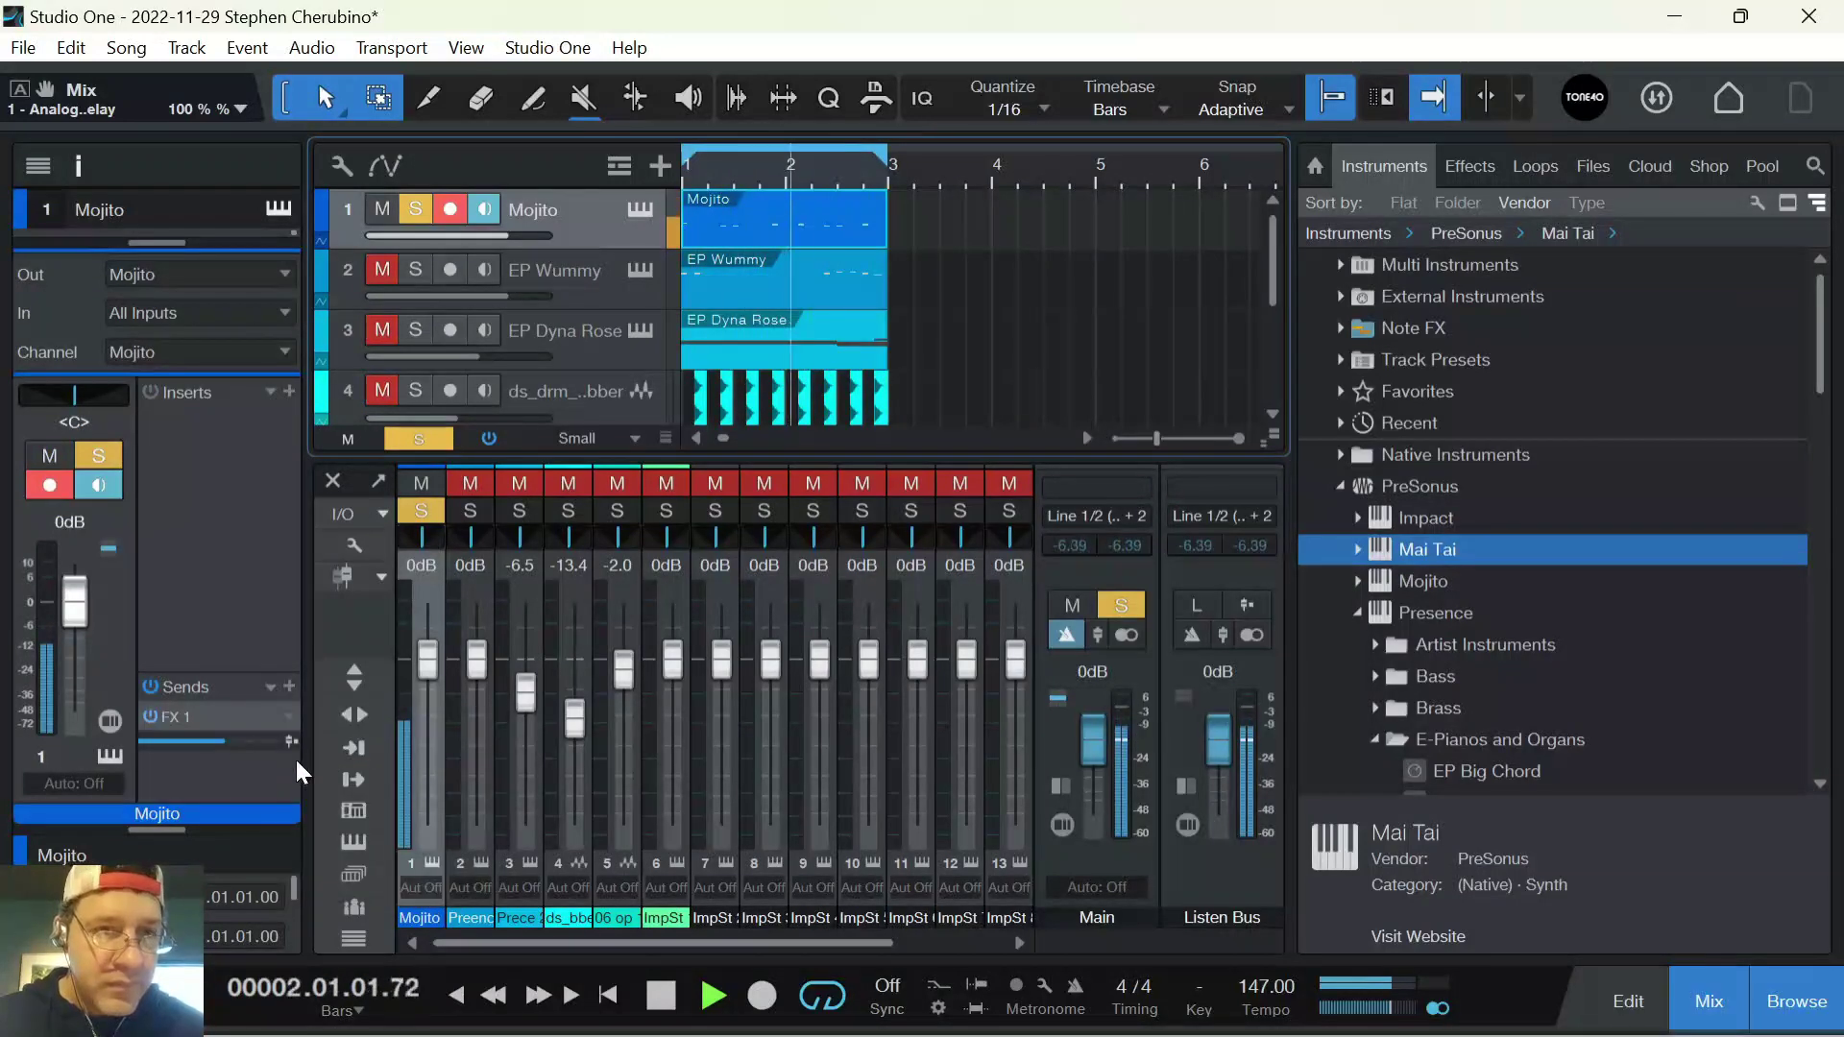
left_click_drag(211, 737, 206, 736)
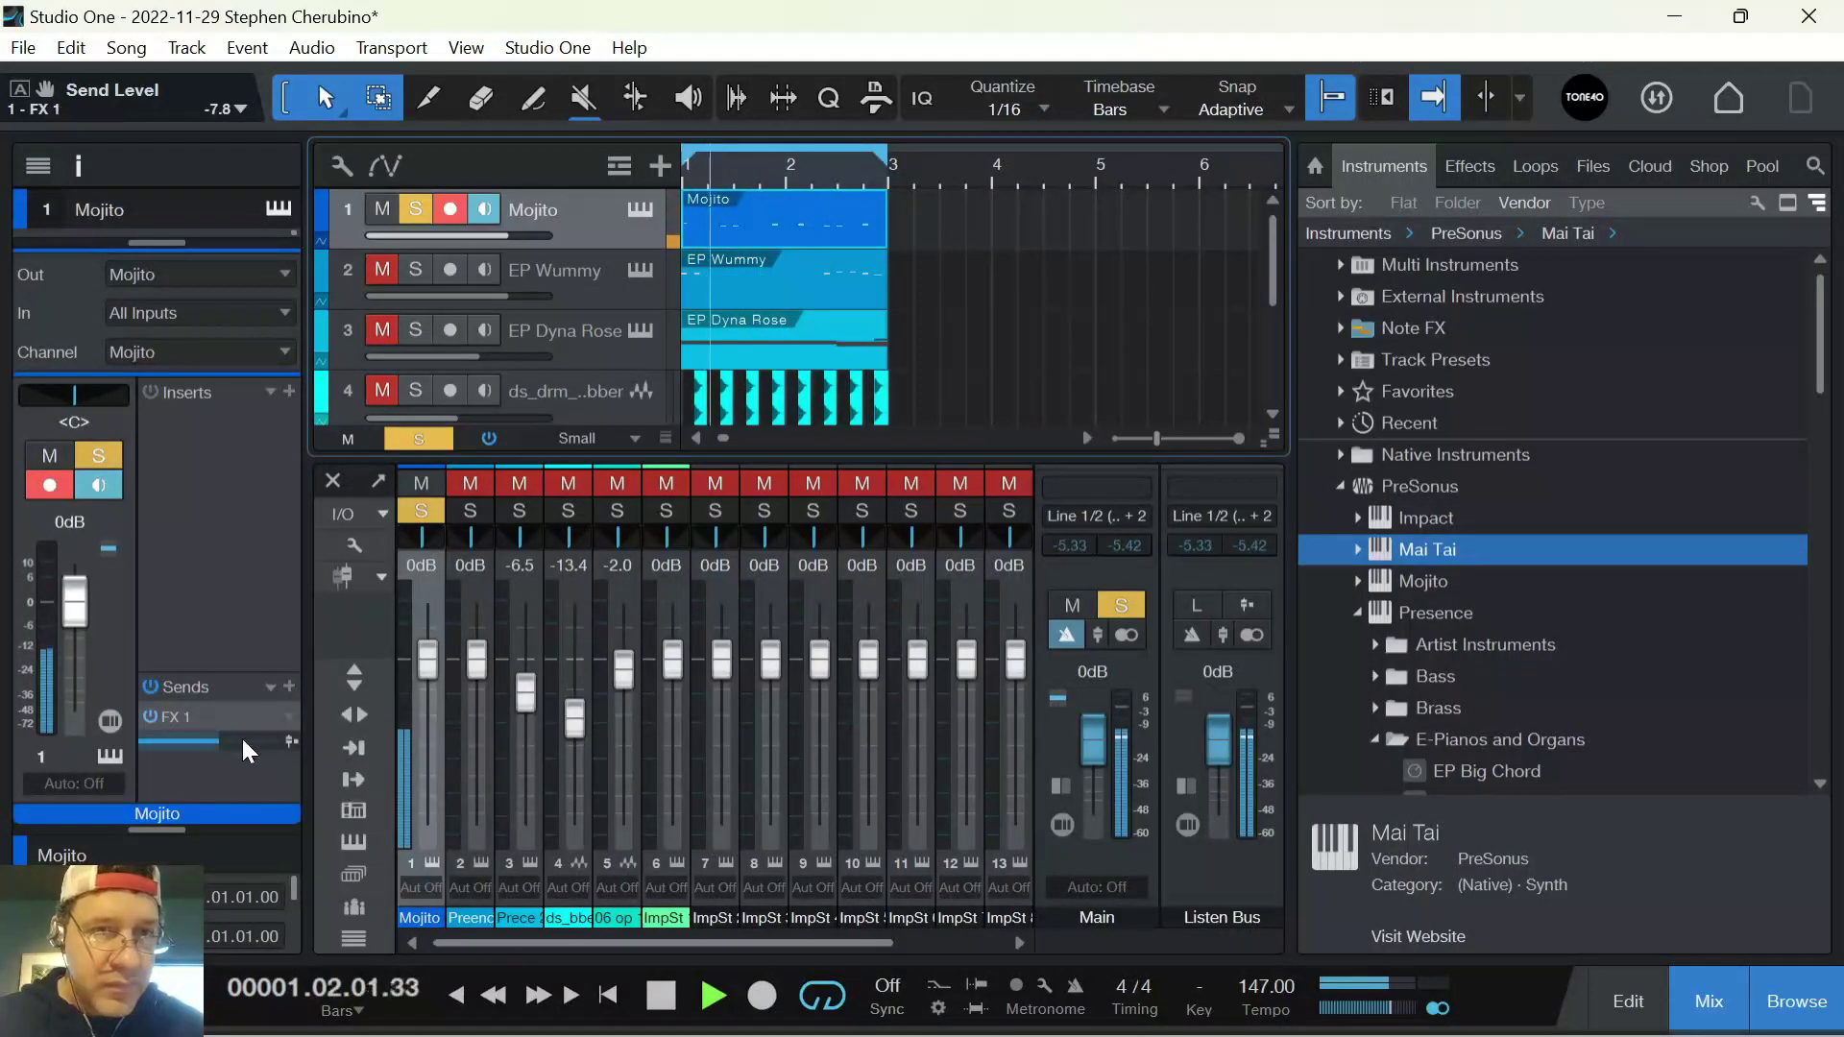
Add an FX 1 send to the EP Wummy track and solo that track along with Mojito
left_click(634, 293)
left_click(289, 685)
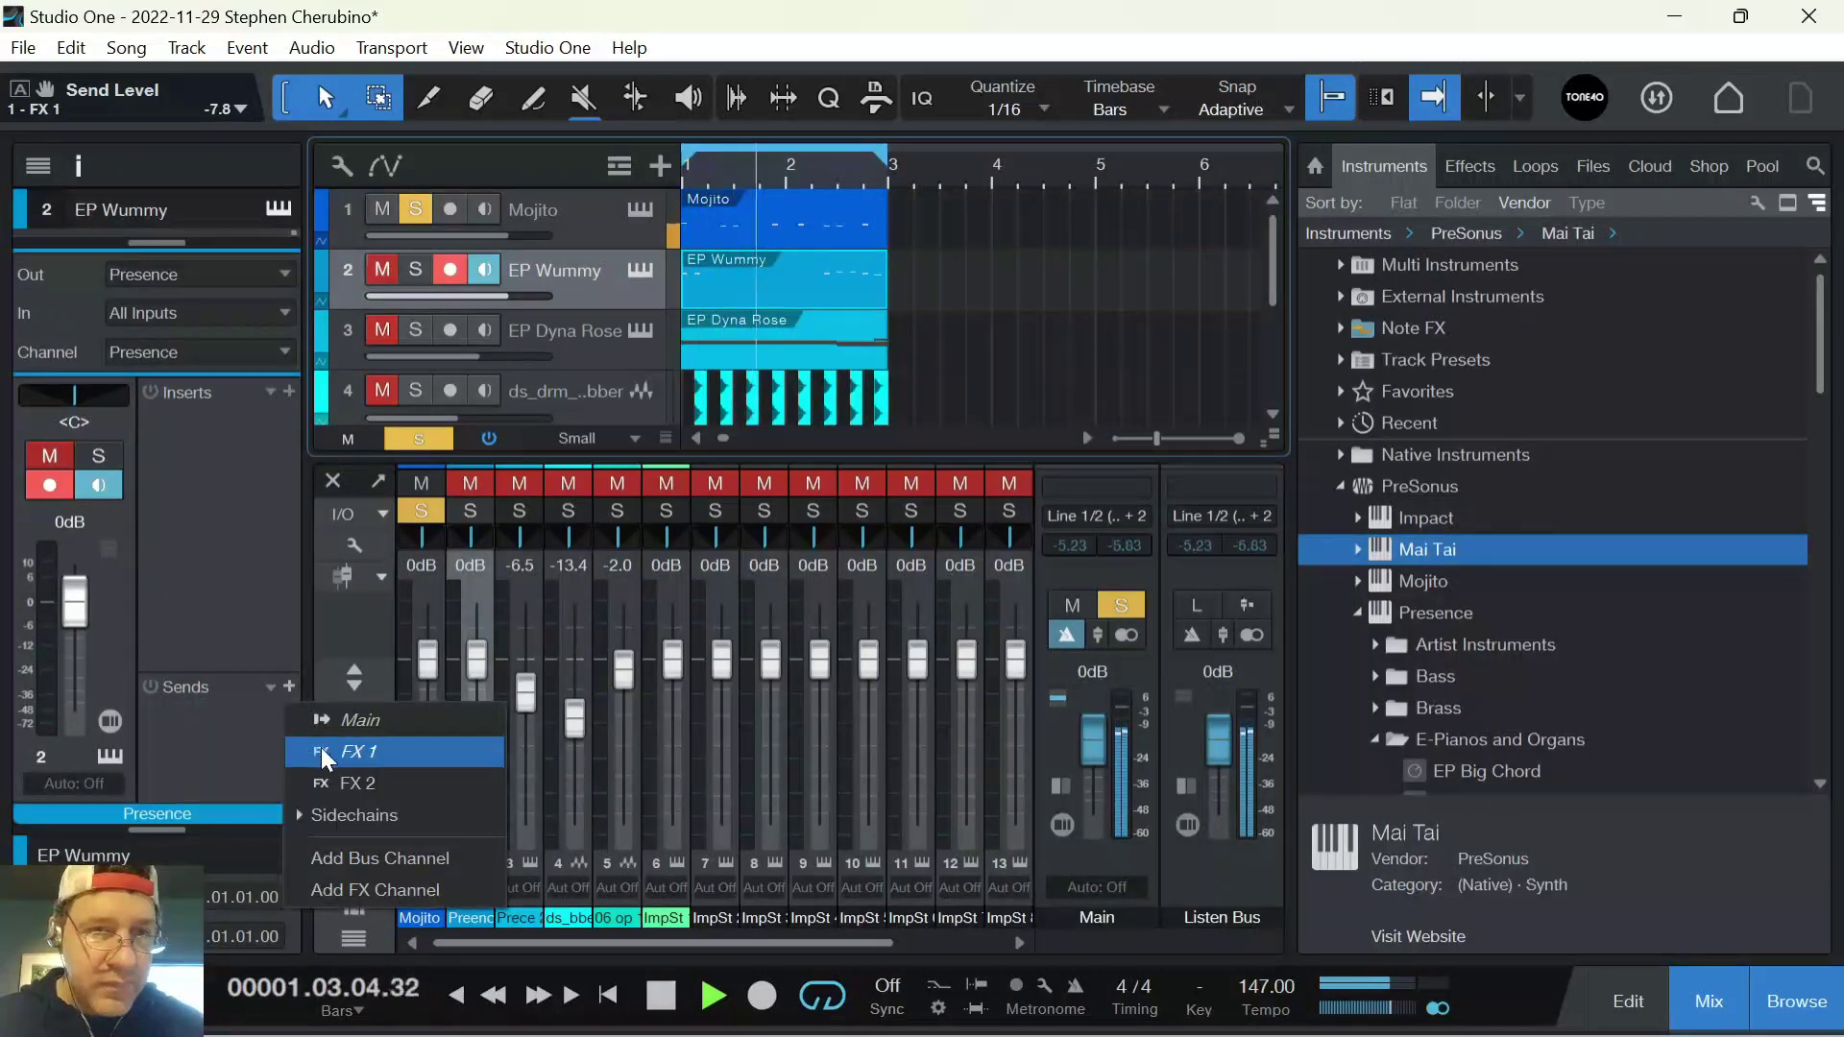
left_click(317, 746)
left_click(416, 272)
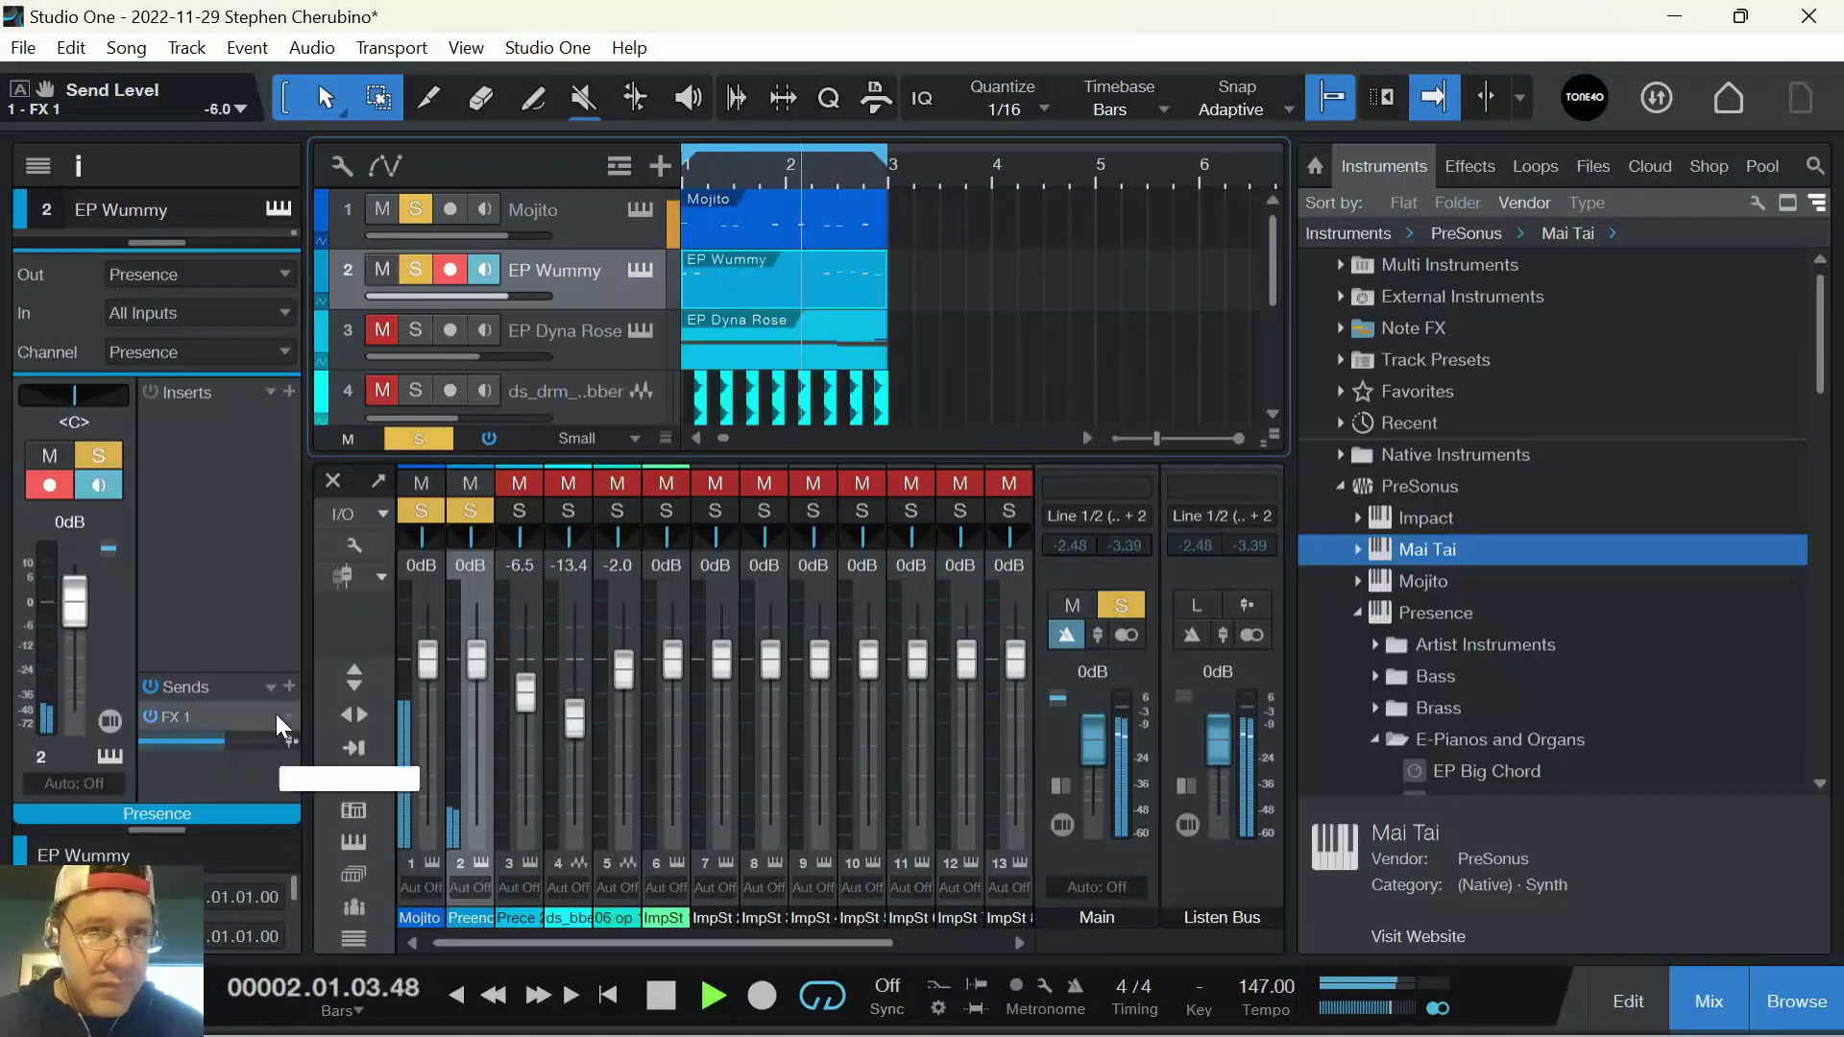
Add an FX 2 send to the EP Wummy track and set its level to -16.8 dB
left_click(289, 686)
left_click(321, 766)
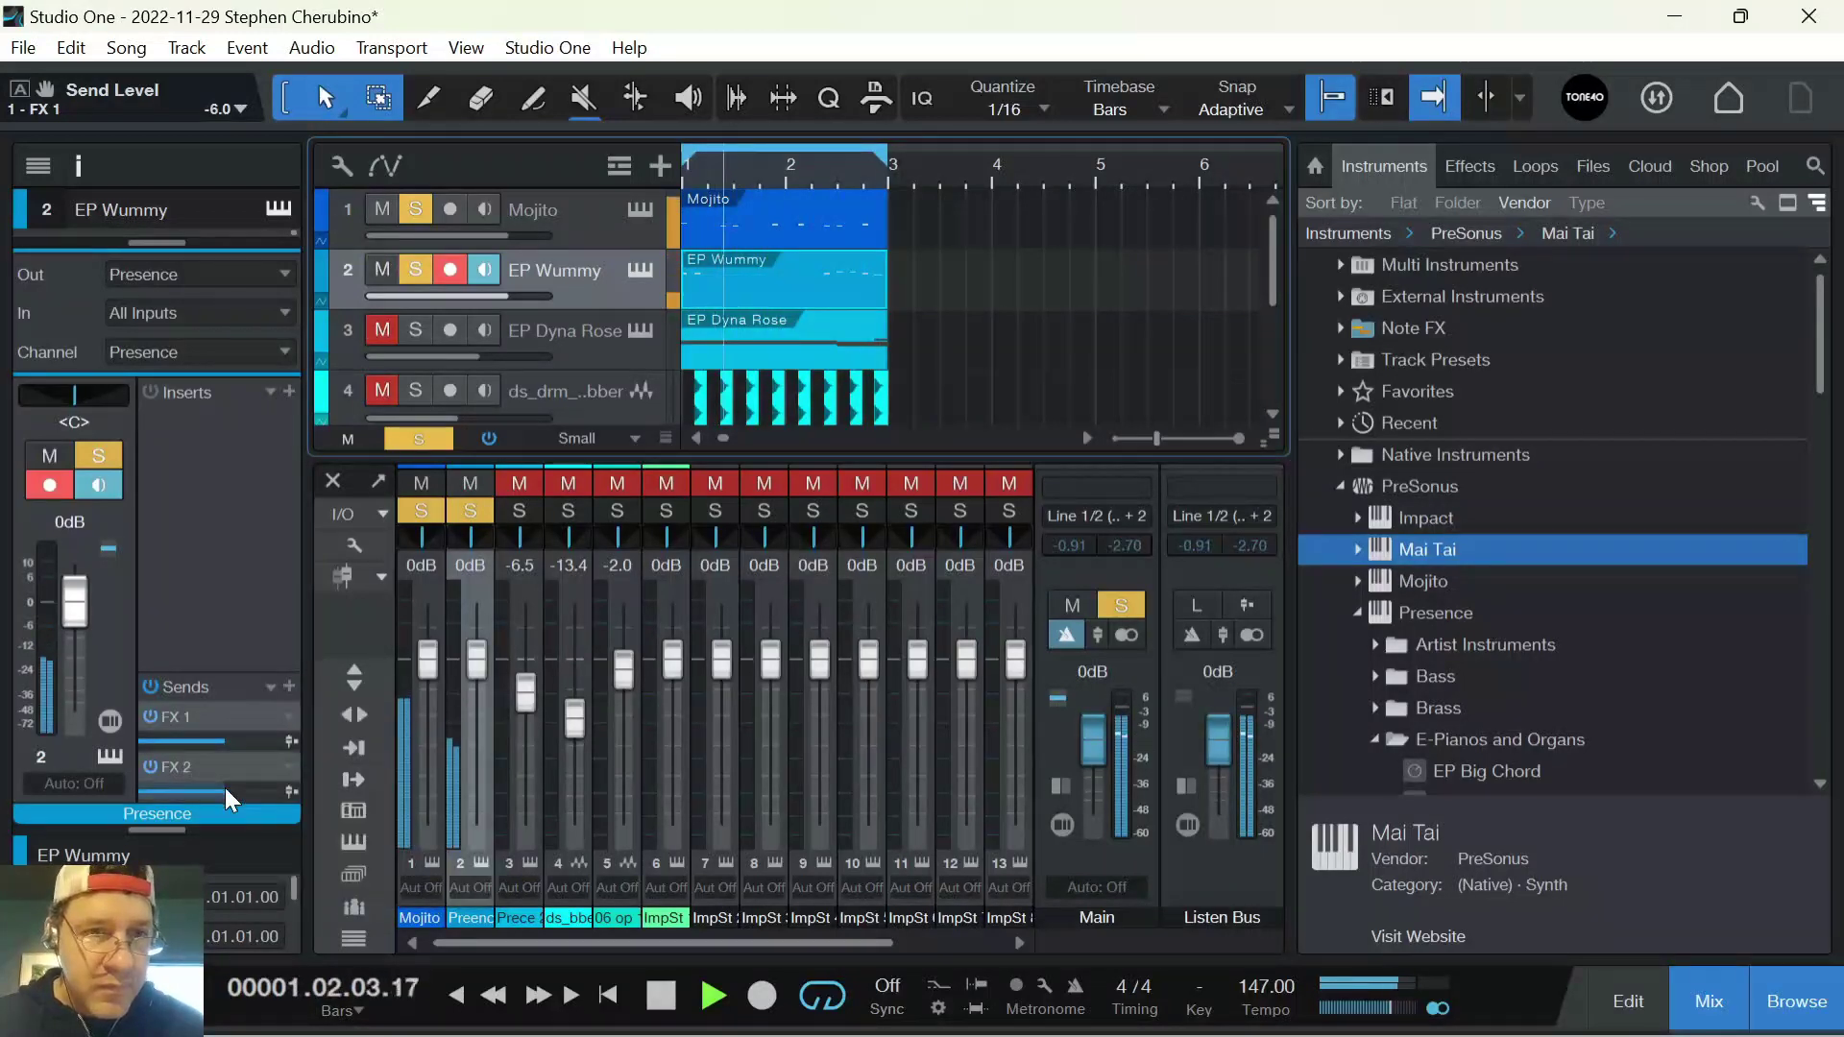
left_click(288, 717)
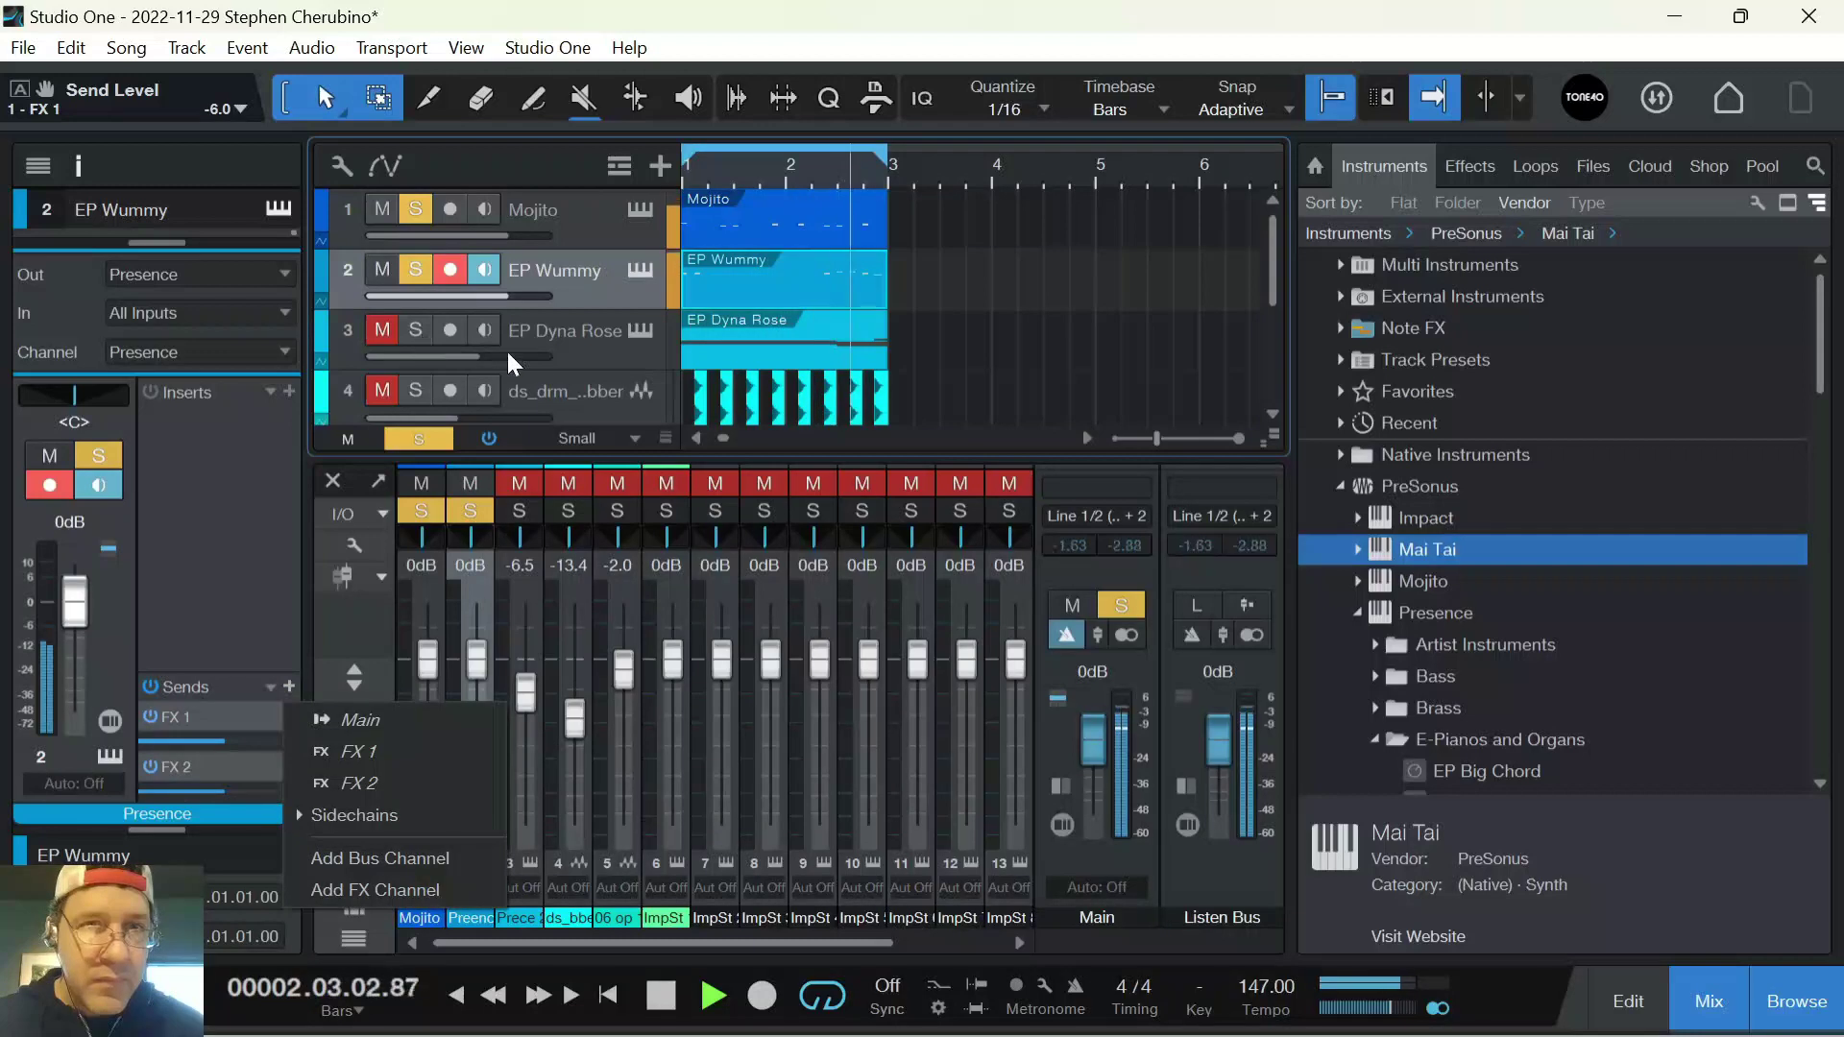
left_click(212, 775)
left_click_drag(217, 791, 246, 757)
Solo the EP Dyna Rose track and give it an FX 1 send at -9.9 dB
left_click(580, 334)
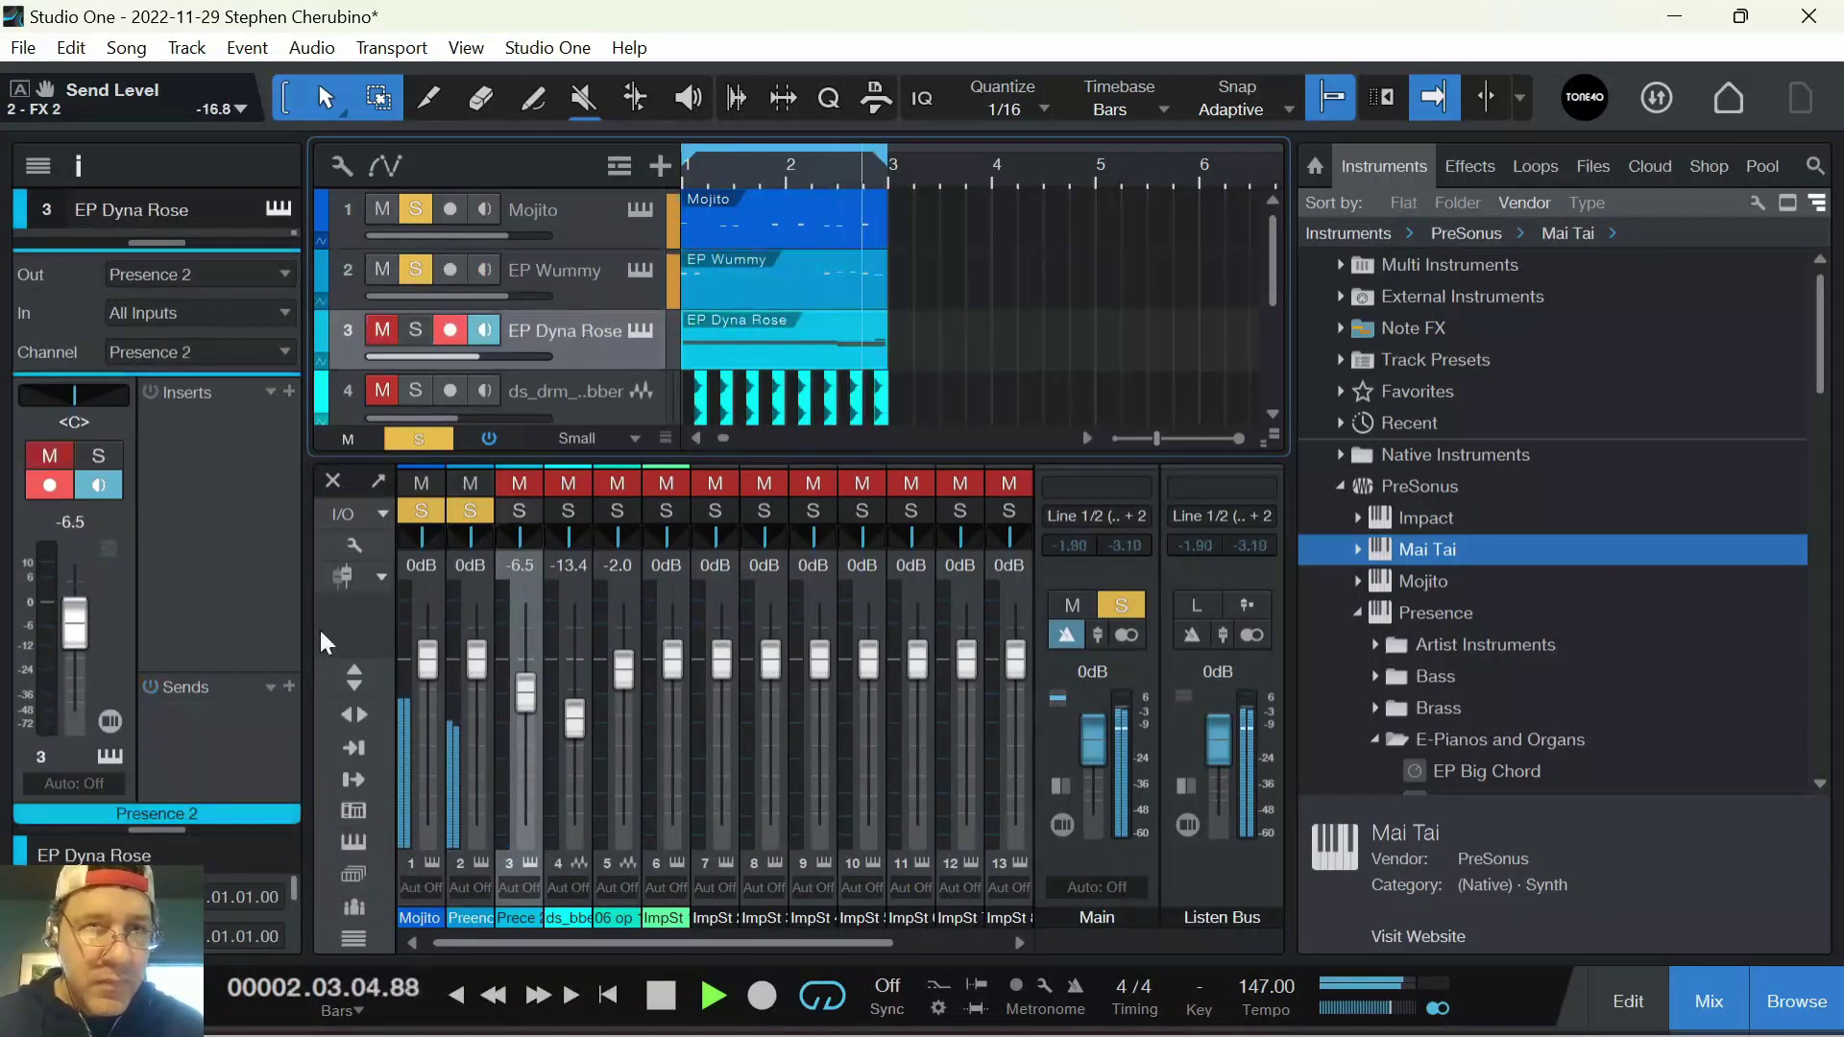
left_click(415, 329)
left_click(289, 686)
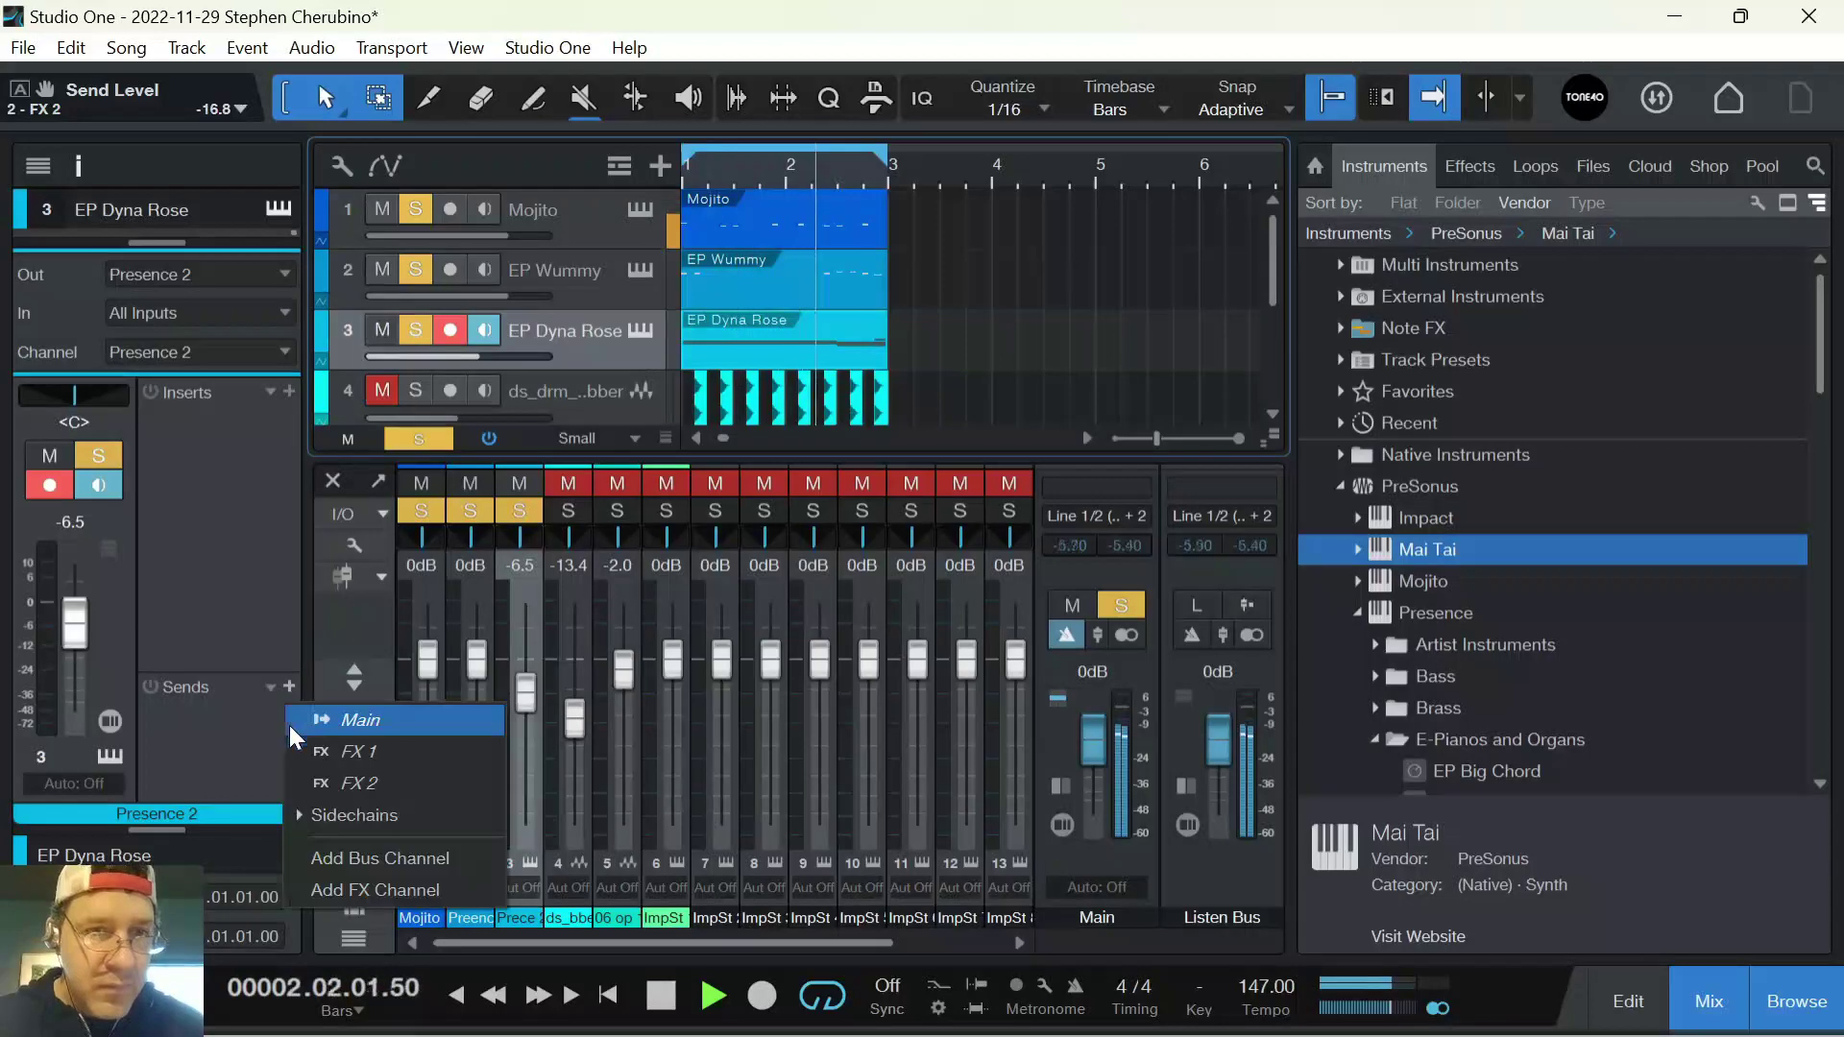
left_click(327, 746)
left_click_drag(221, 740, 203, 733)
Bring the hi-hat, 06 Drum Loop 1 and Impact tracks into the playback by soloing them too
scroll(619, 290, "down", 1)
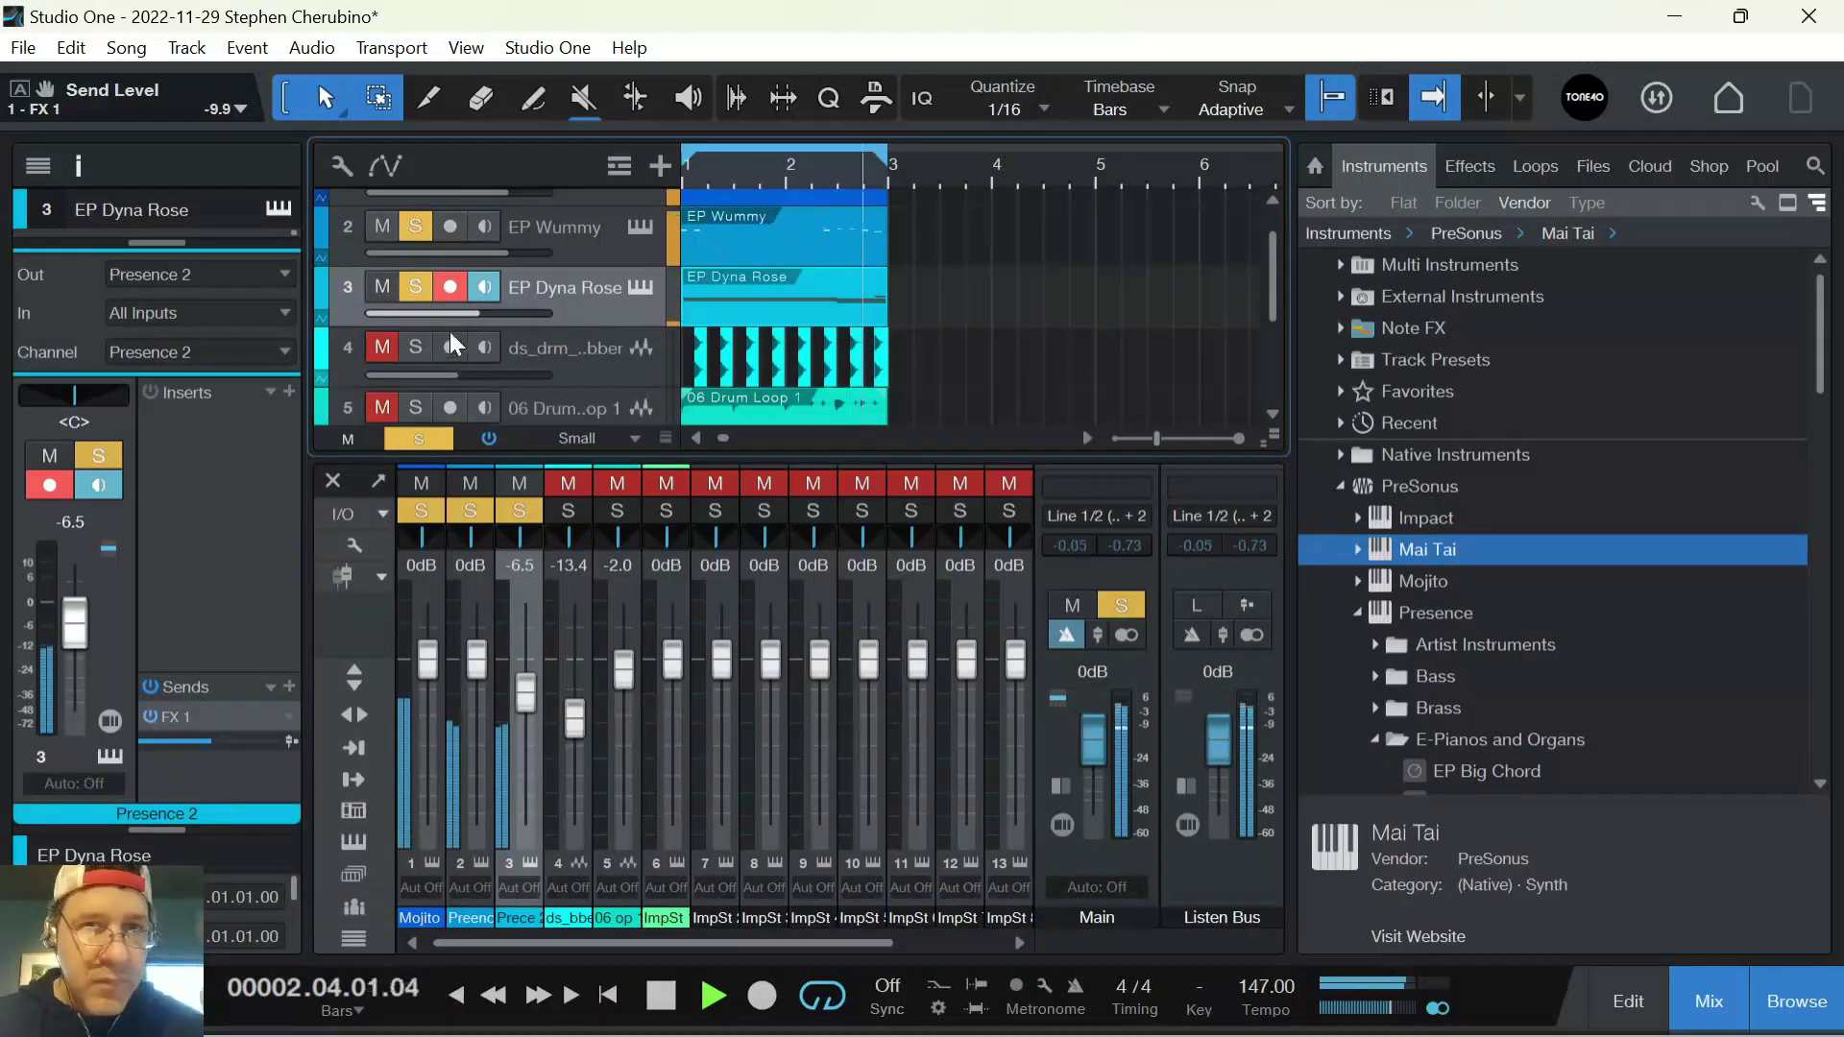
left_click(413, 342)
left_click(383, 346)
left_click(601, 355)
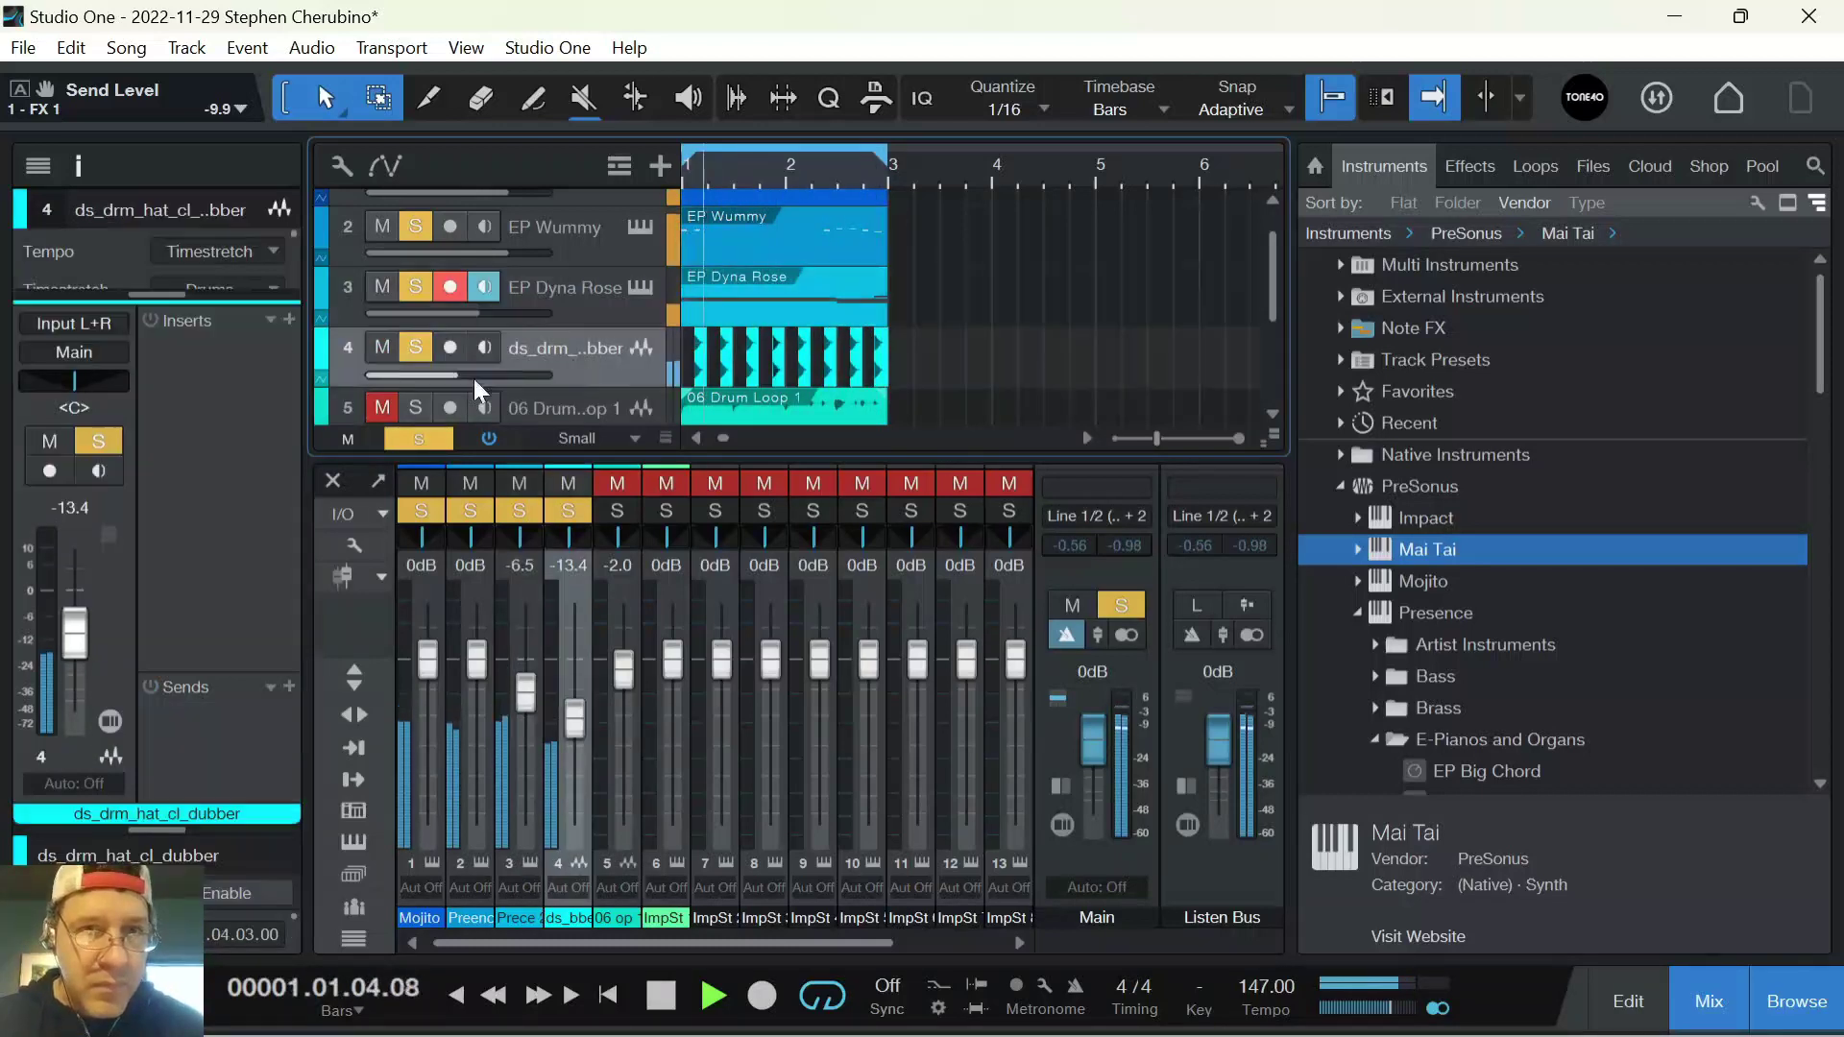
left_click(415, 407)
left_click(383, 407)
scroll(549, 279, "down", 1)
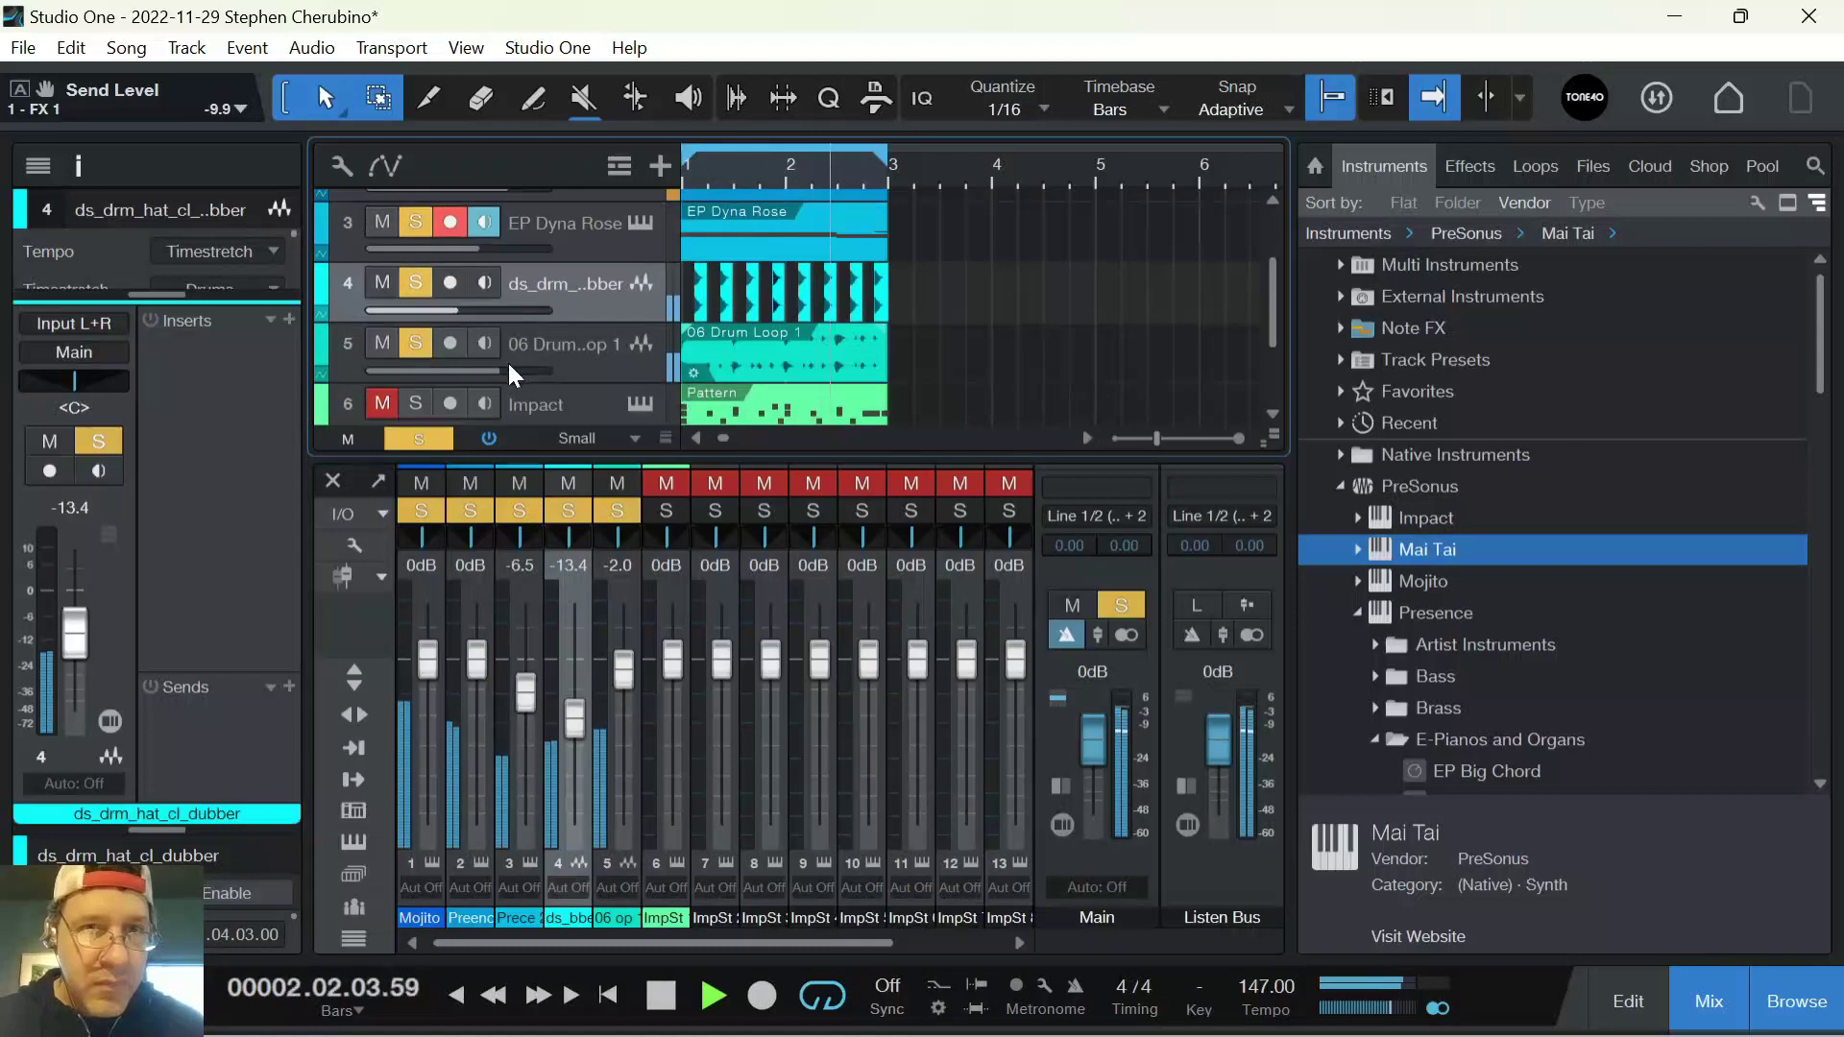
scroll(509, 357, "down", 1)
left_click(415, 382)
left_click(382, 381)
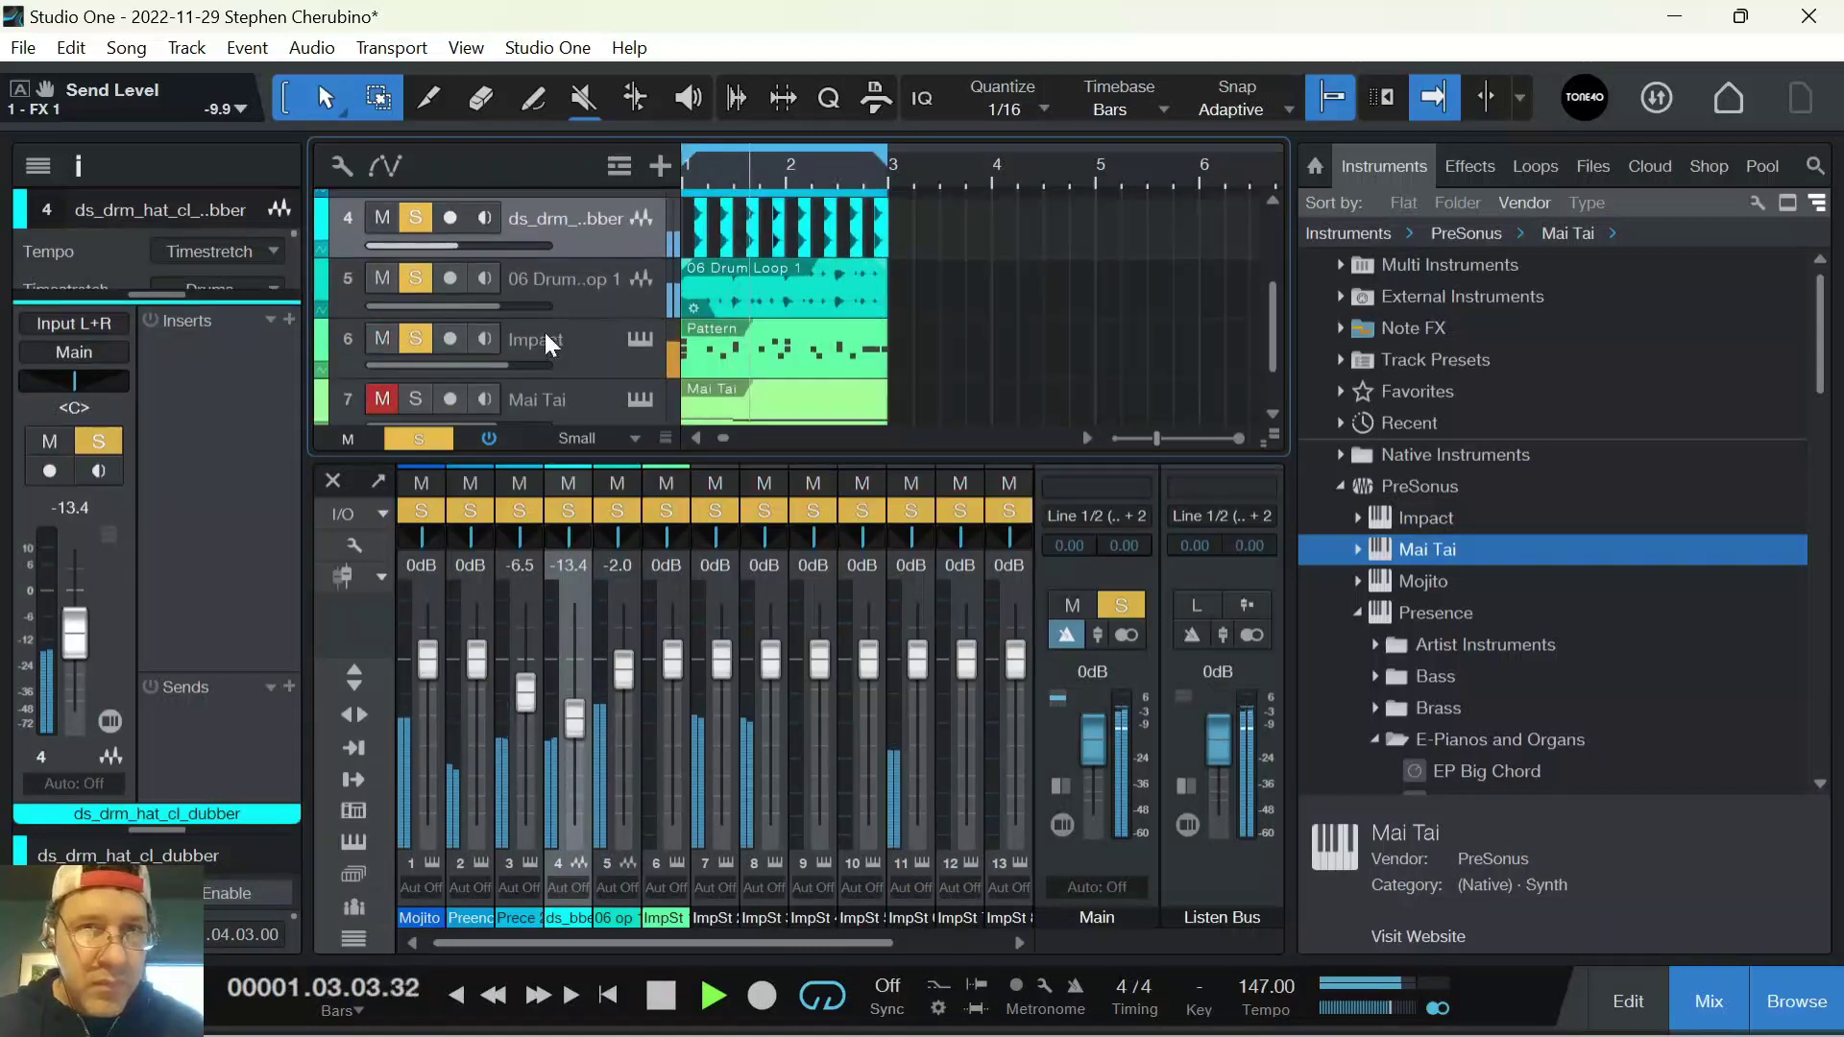
scroll(441, 384, "down", 1)
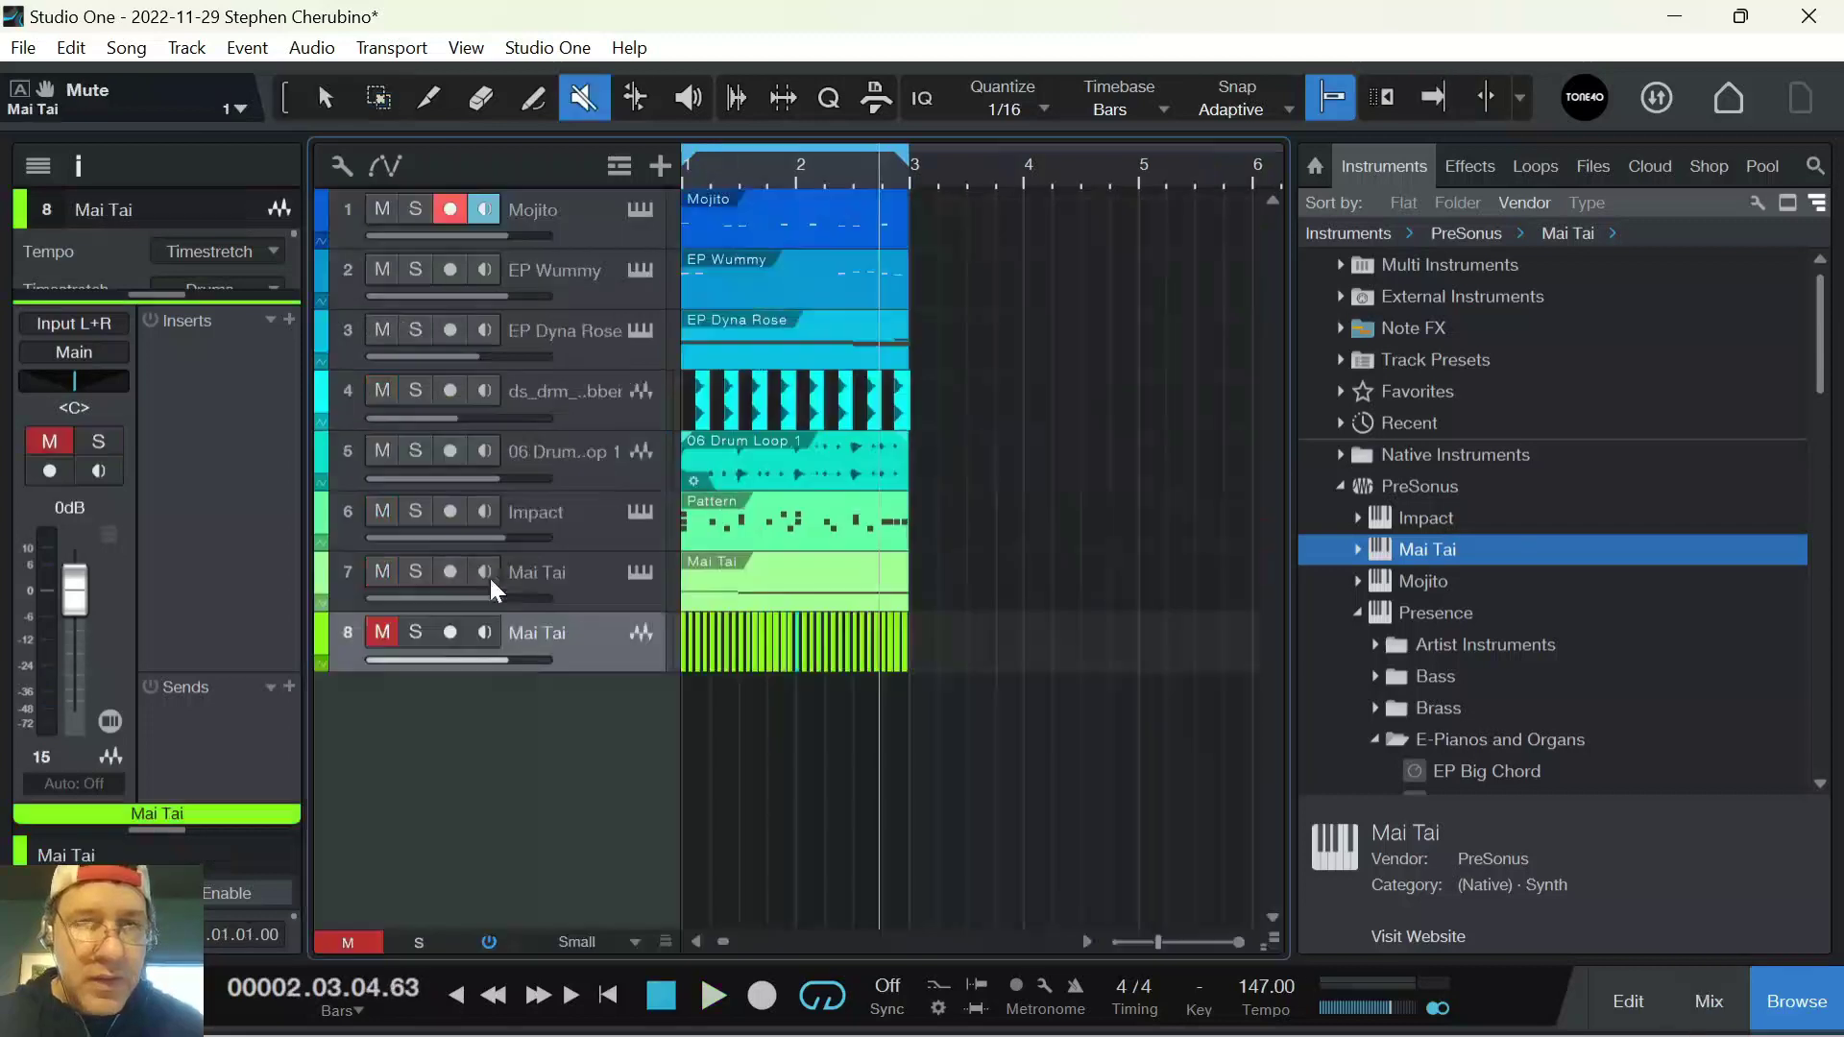
Solo the Mai Tai instrument track, check its synth settings, and close the instrument window
left_click(416, 572)
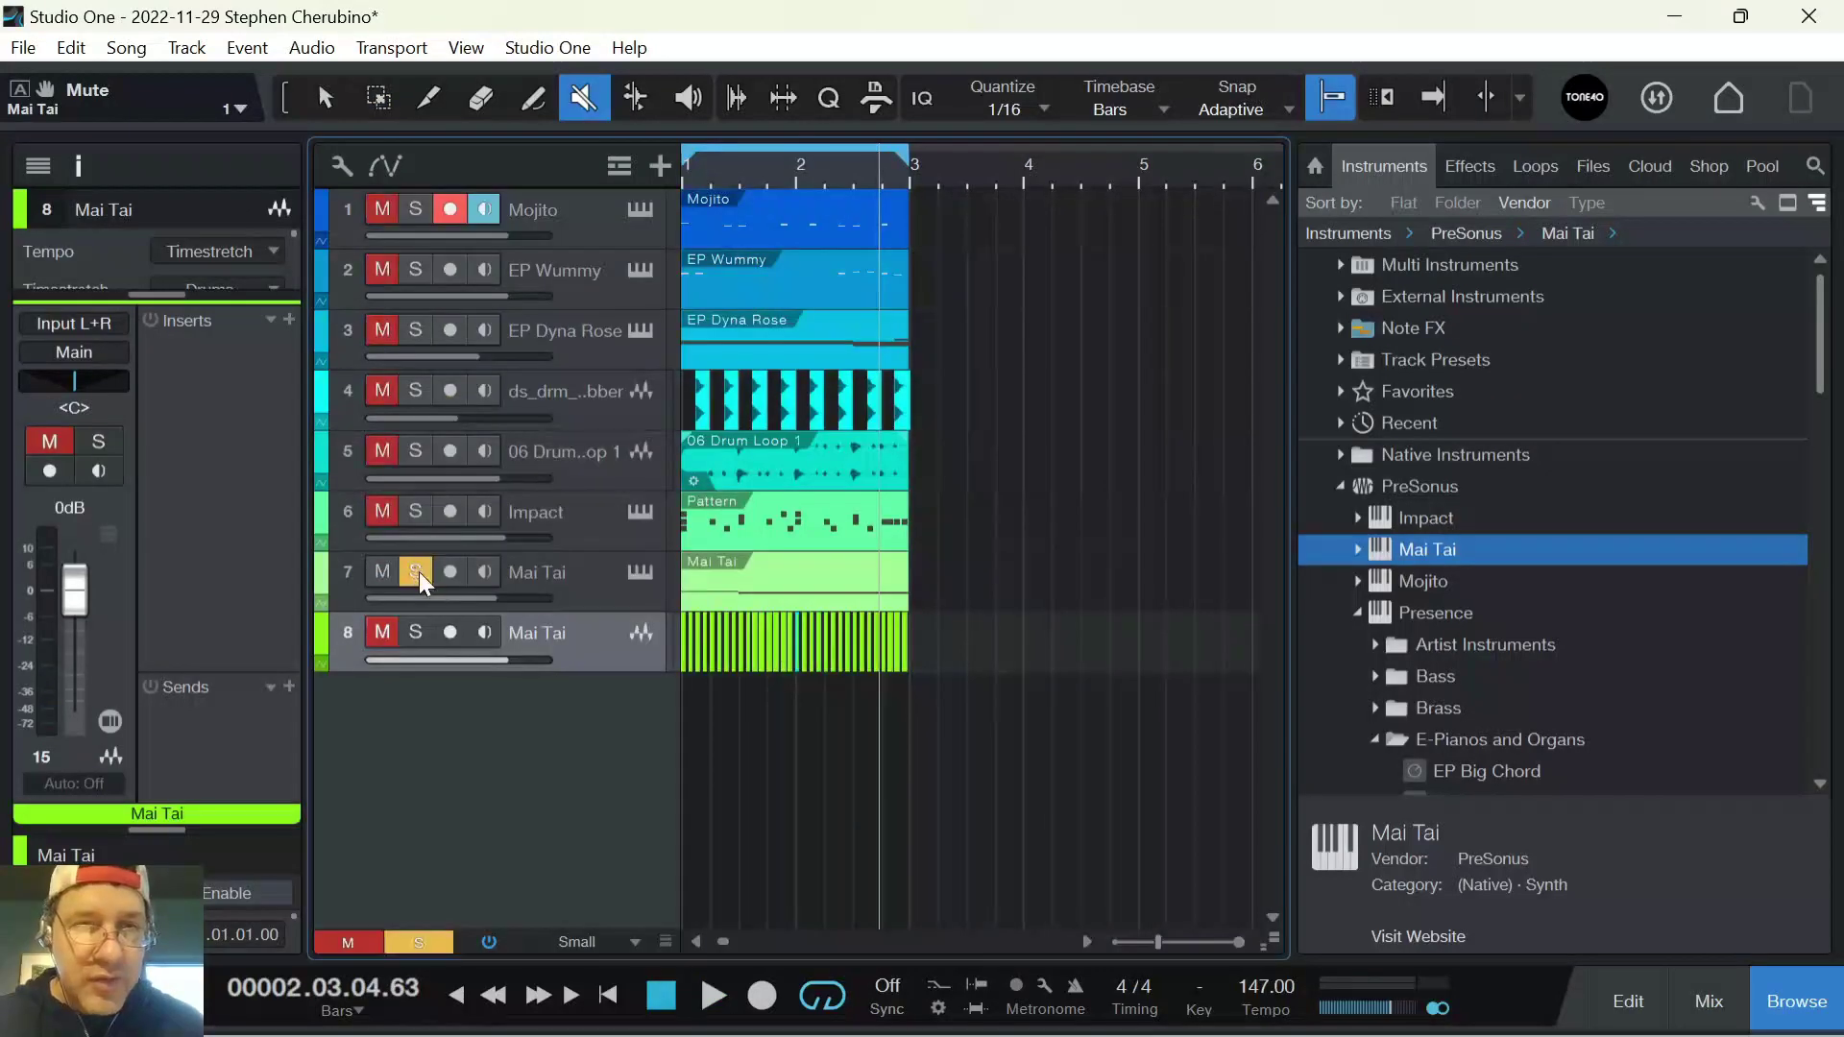
left_click(639, 574)
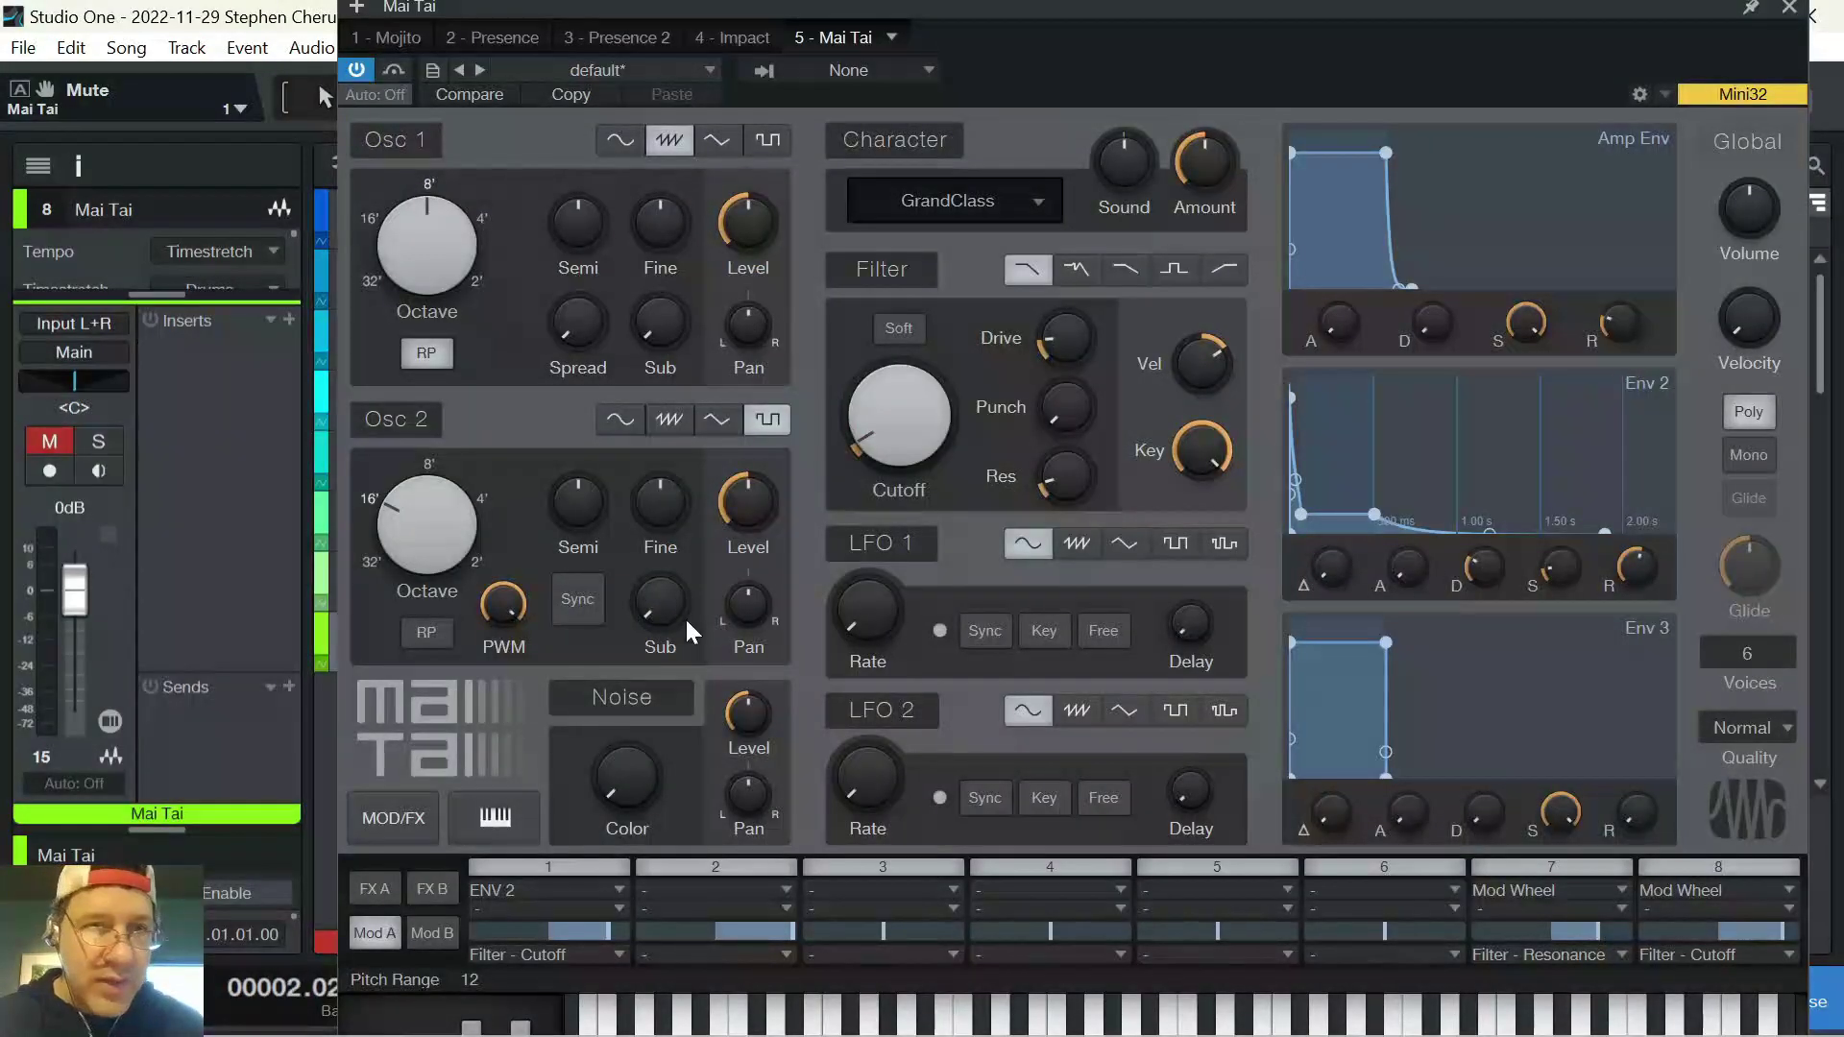
left_click(1788, 8)
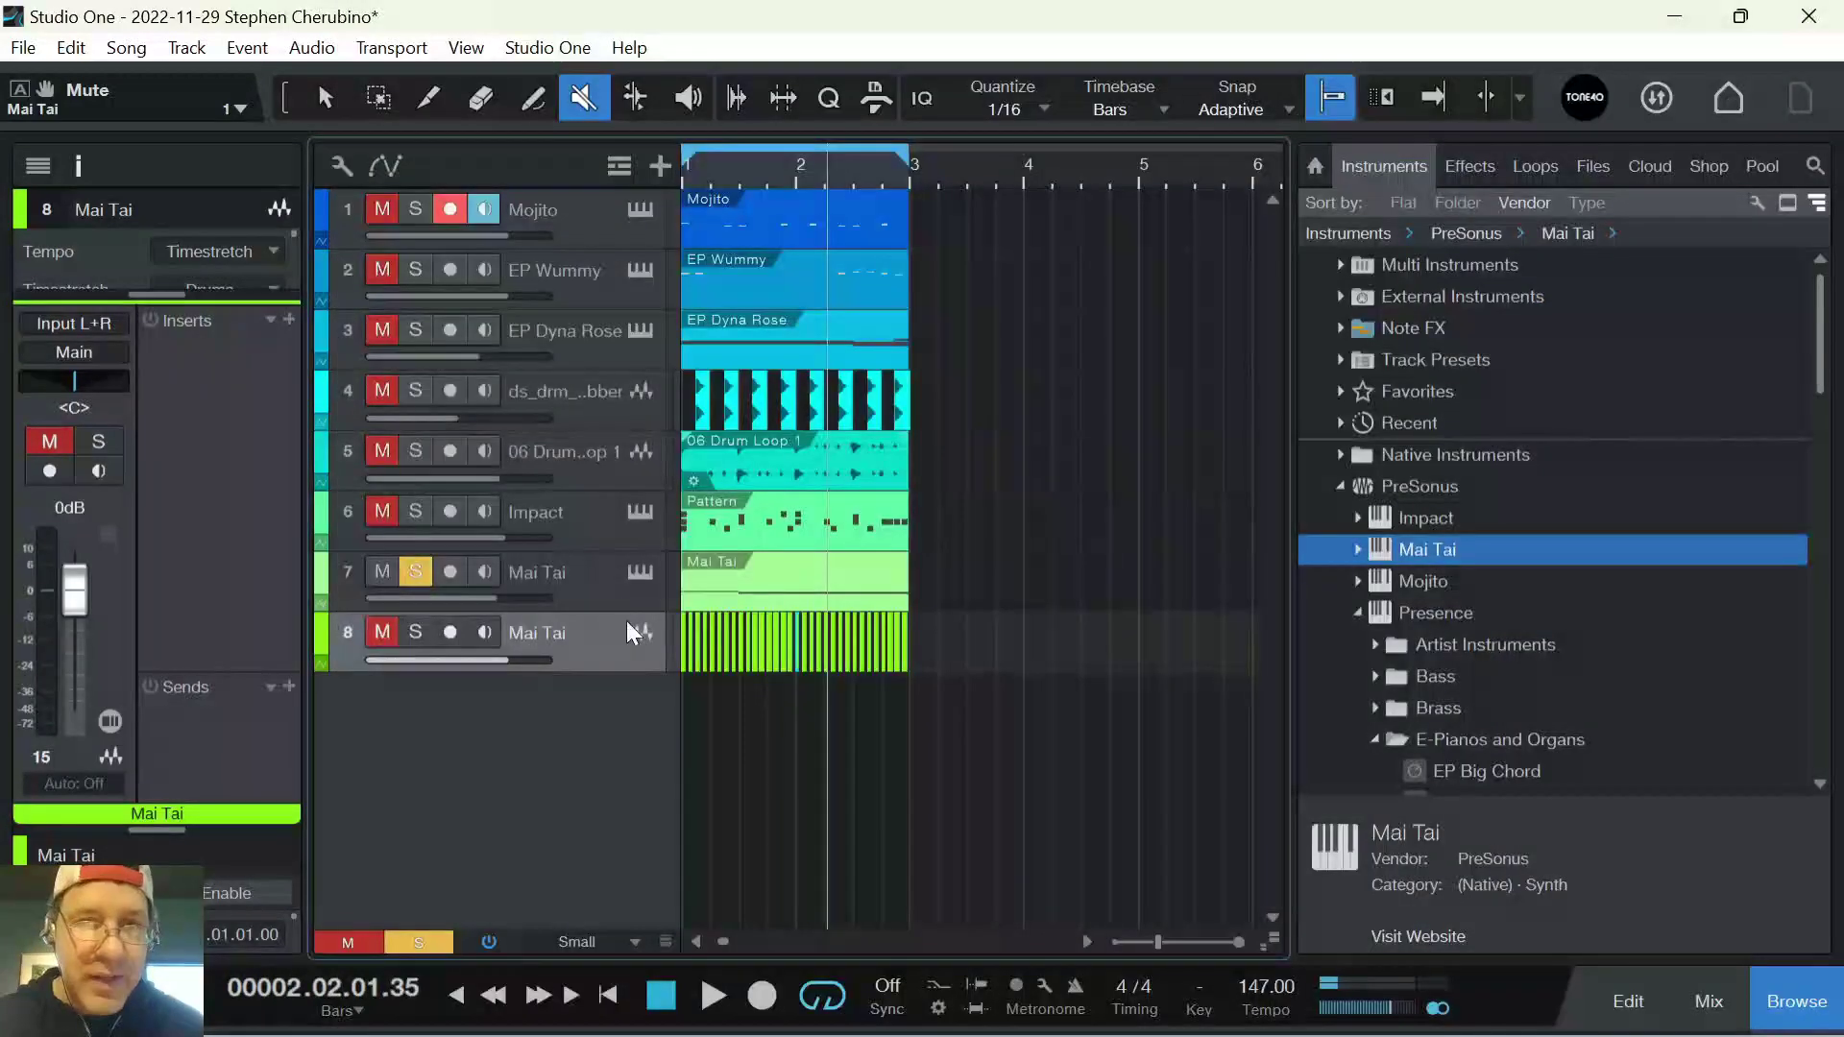
Remove the FX 1 send from the Mai Tai instrument track
left_click(609, 590)
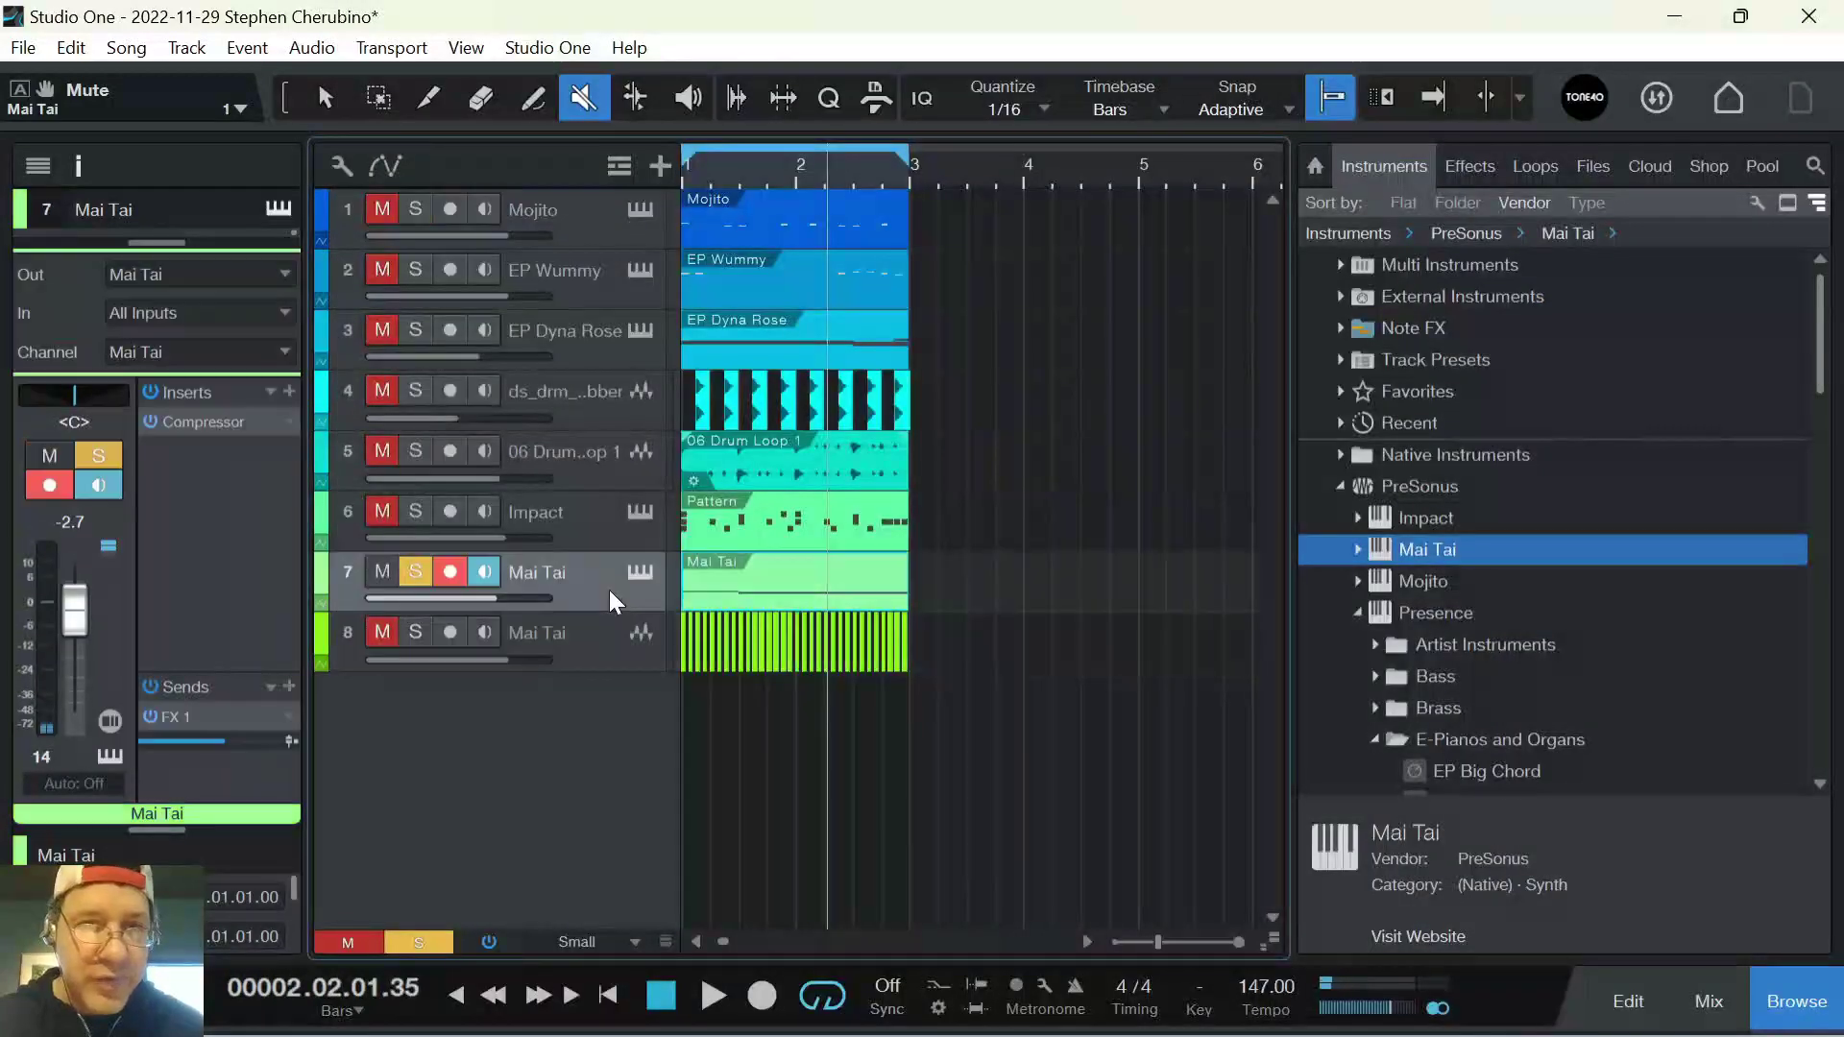
right_click(205, 715)
left_click(226, 638)
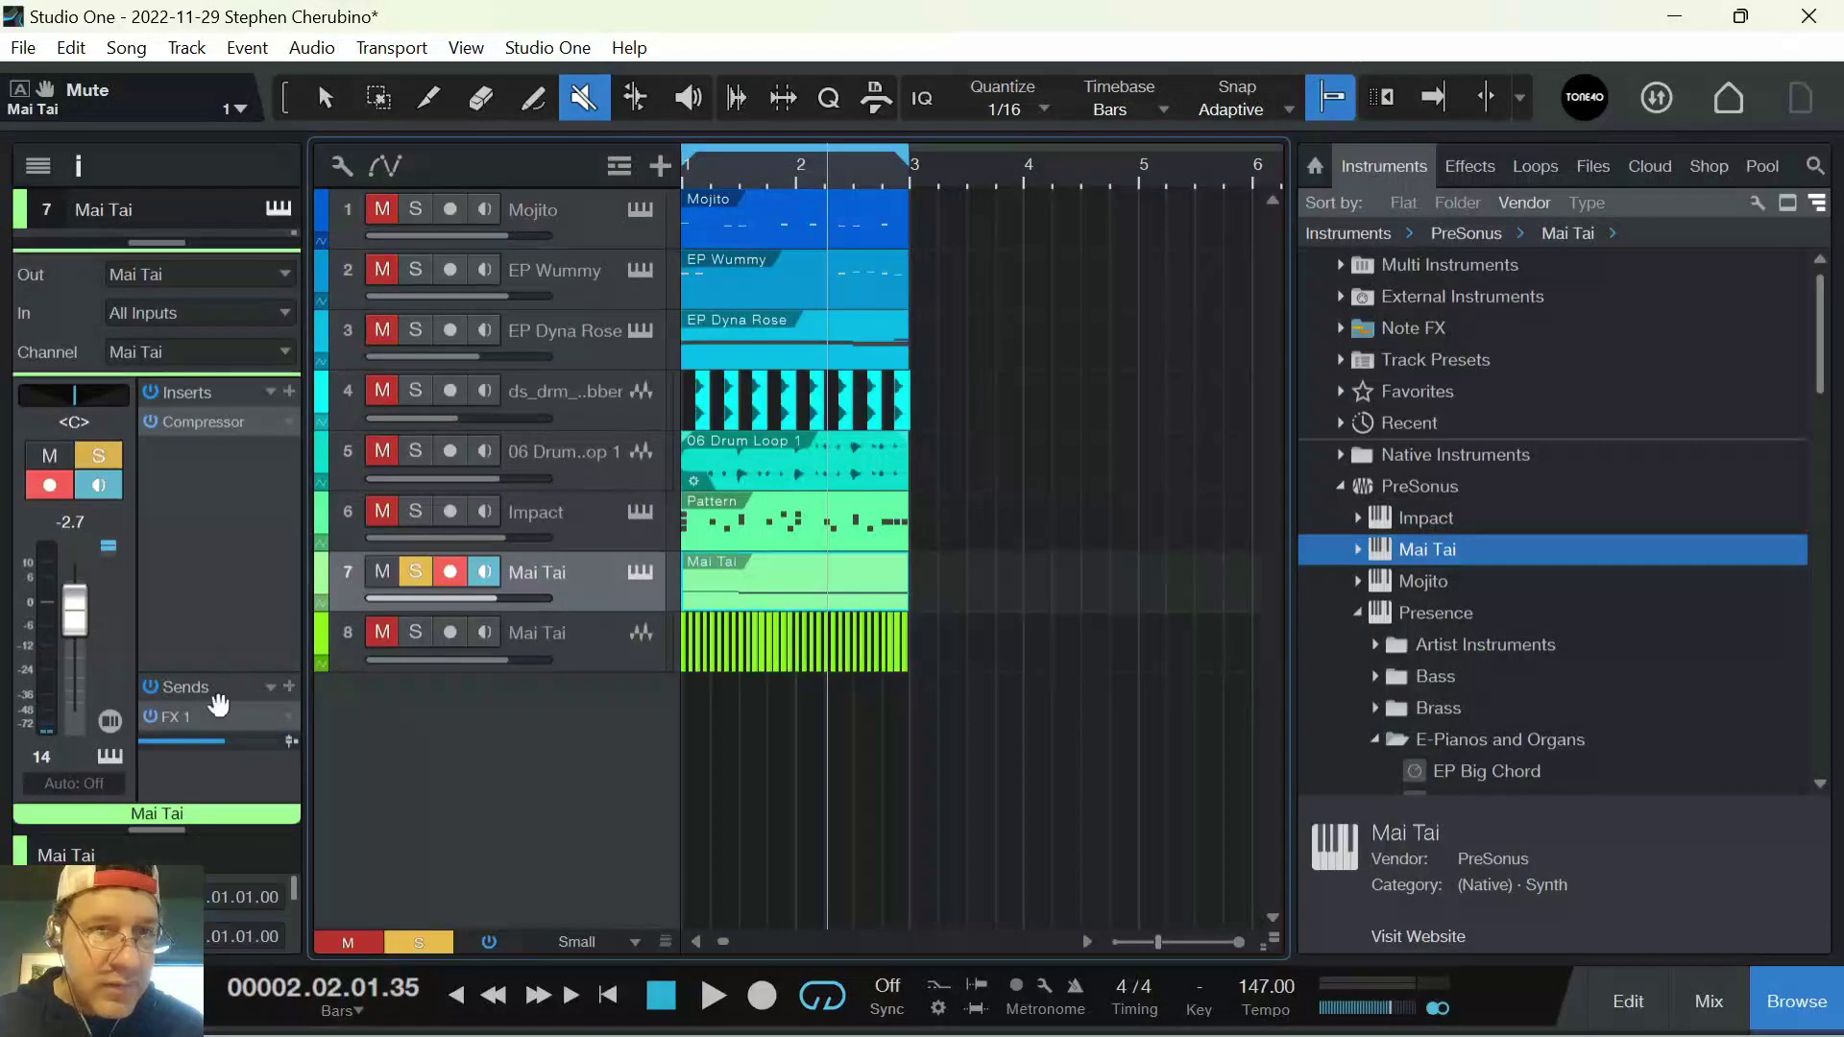
right_click(291, 714)
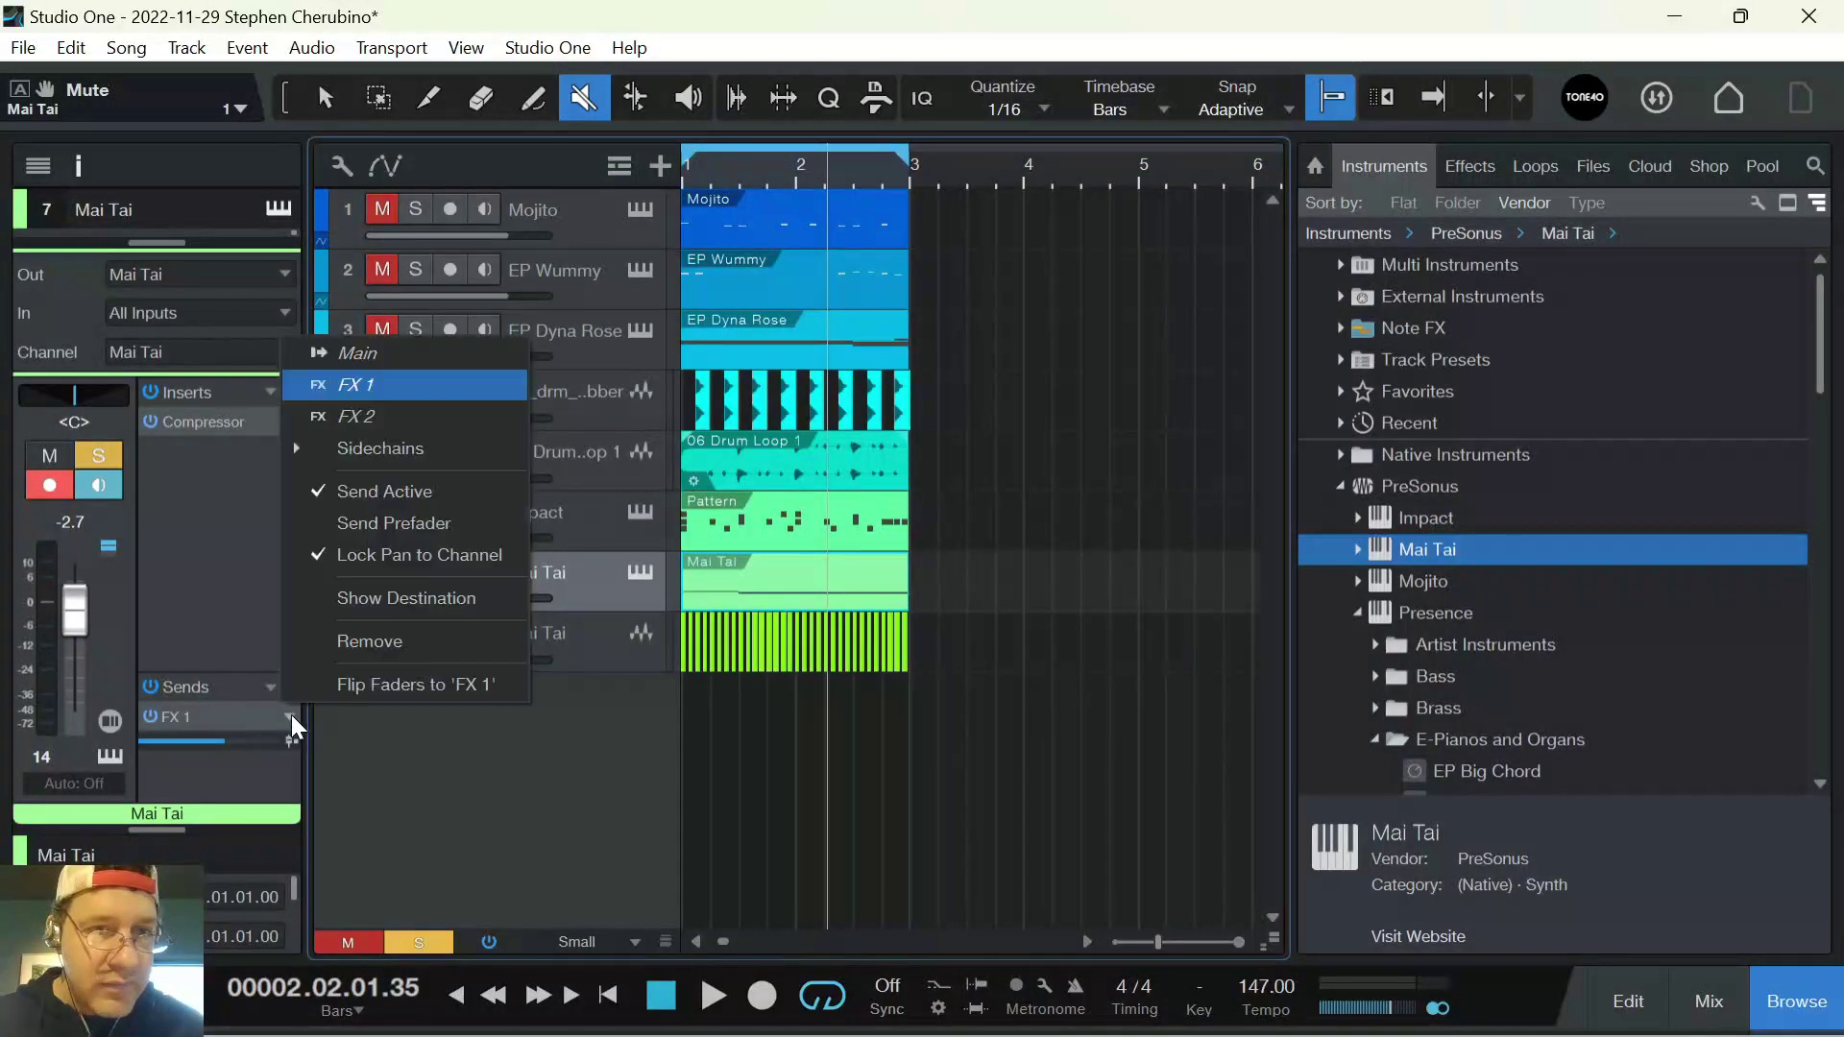
left_click(369, 640)
Delete all the sliced audio events on the second Mai Tai track, track 8
left_click(616, 645)
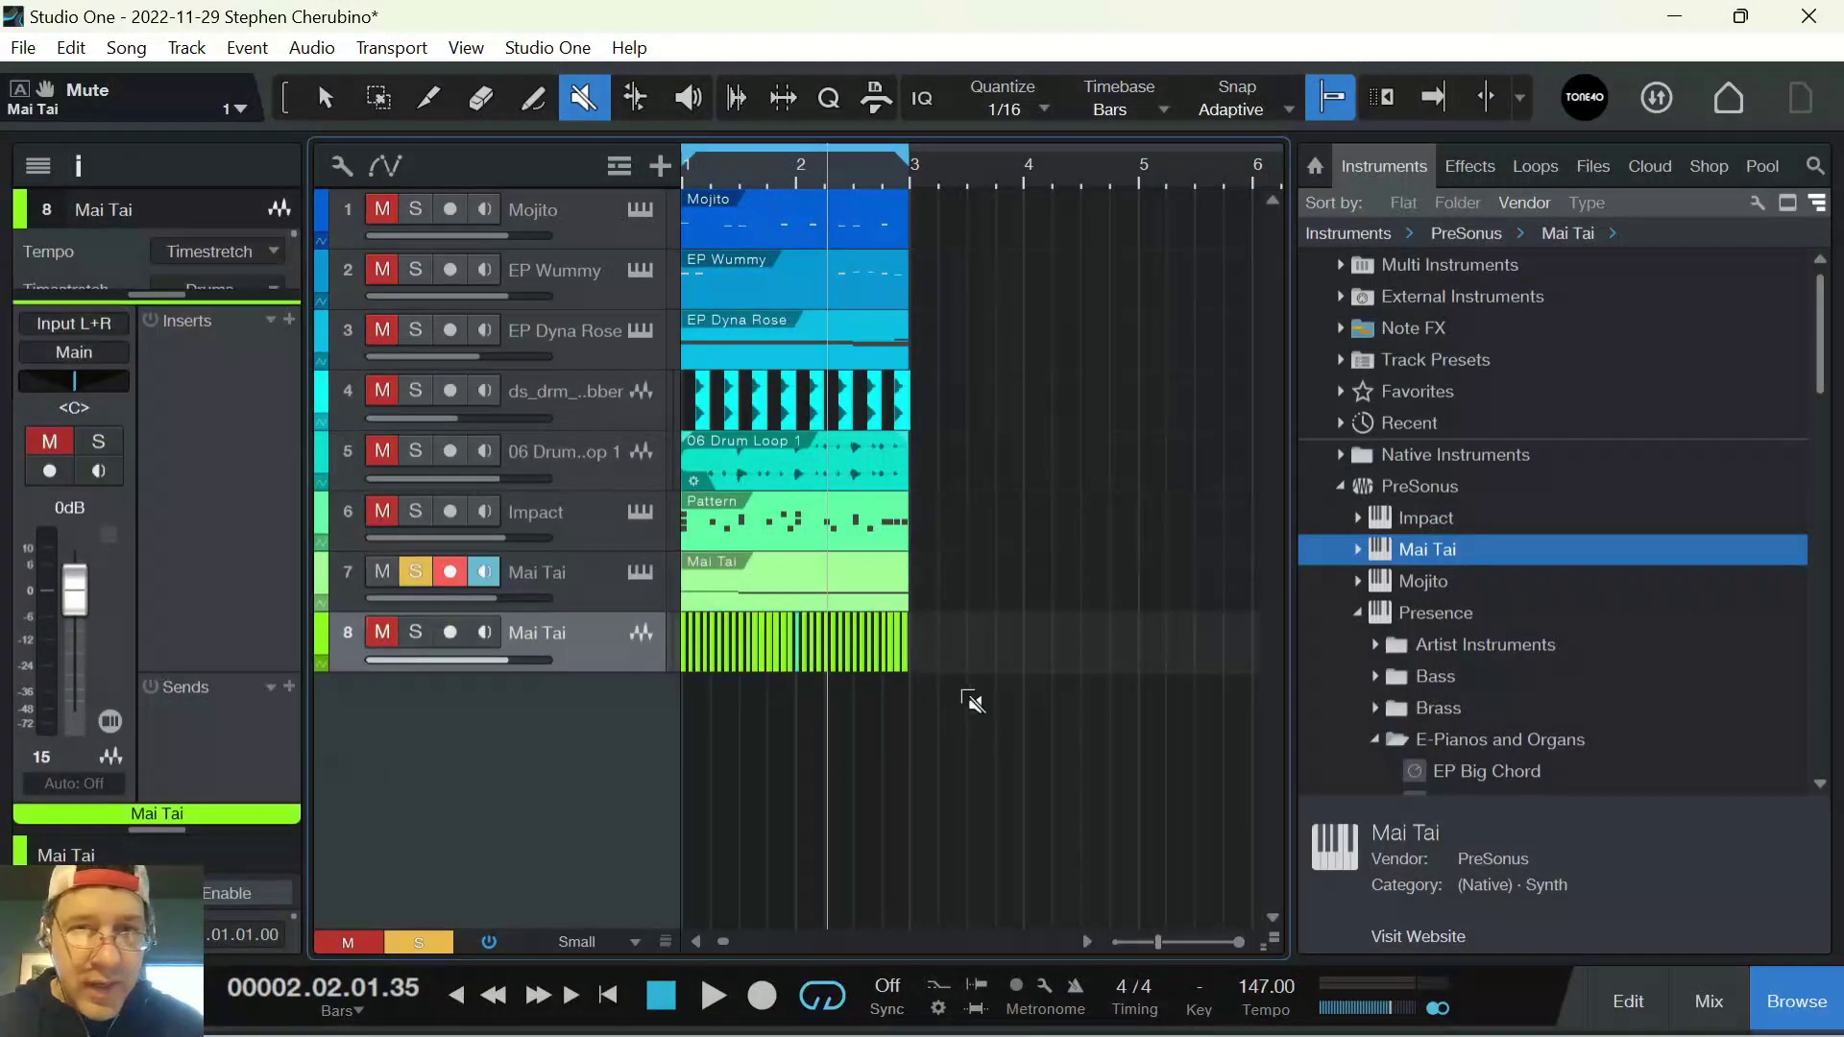
left_click(325, 97)
left_click_drag(966, 615, 557, 662)
key("Delete")
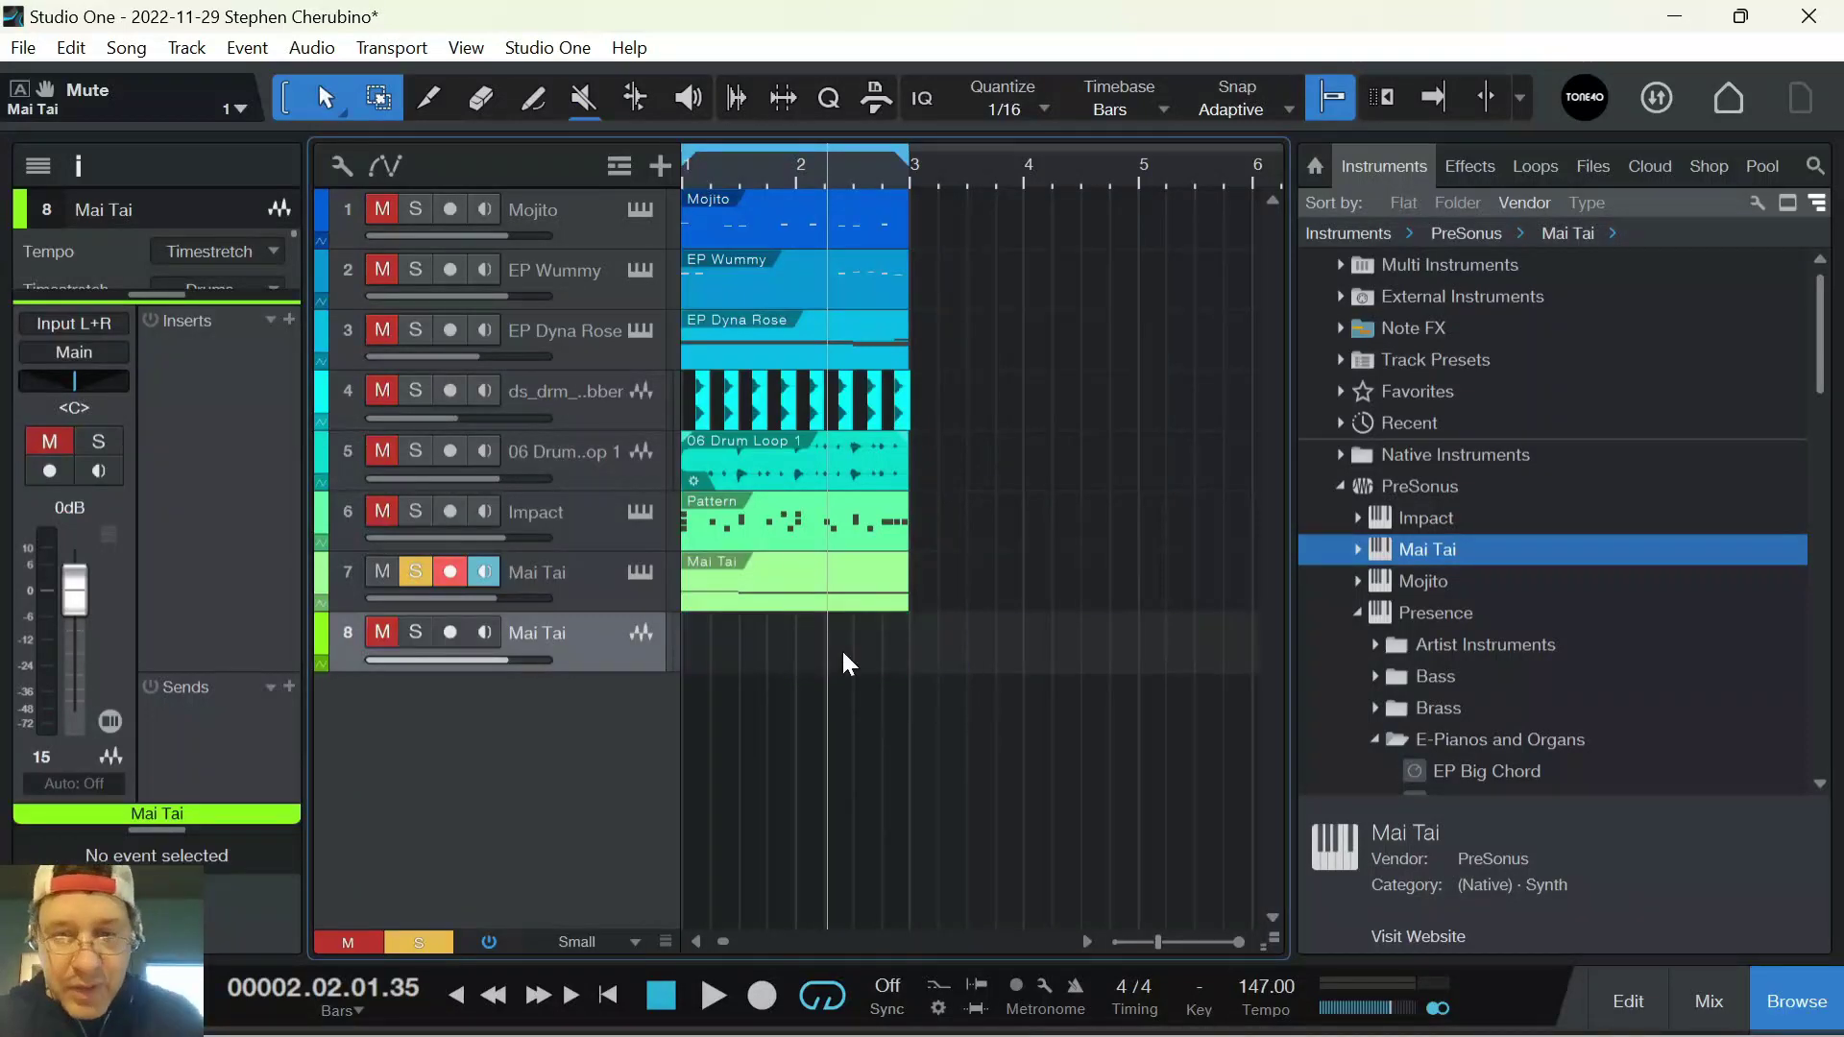
Play the loop from the start and clear all track solos and mutes
key("comma")
key("space")
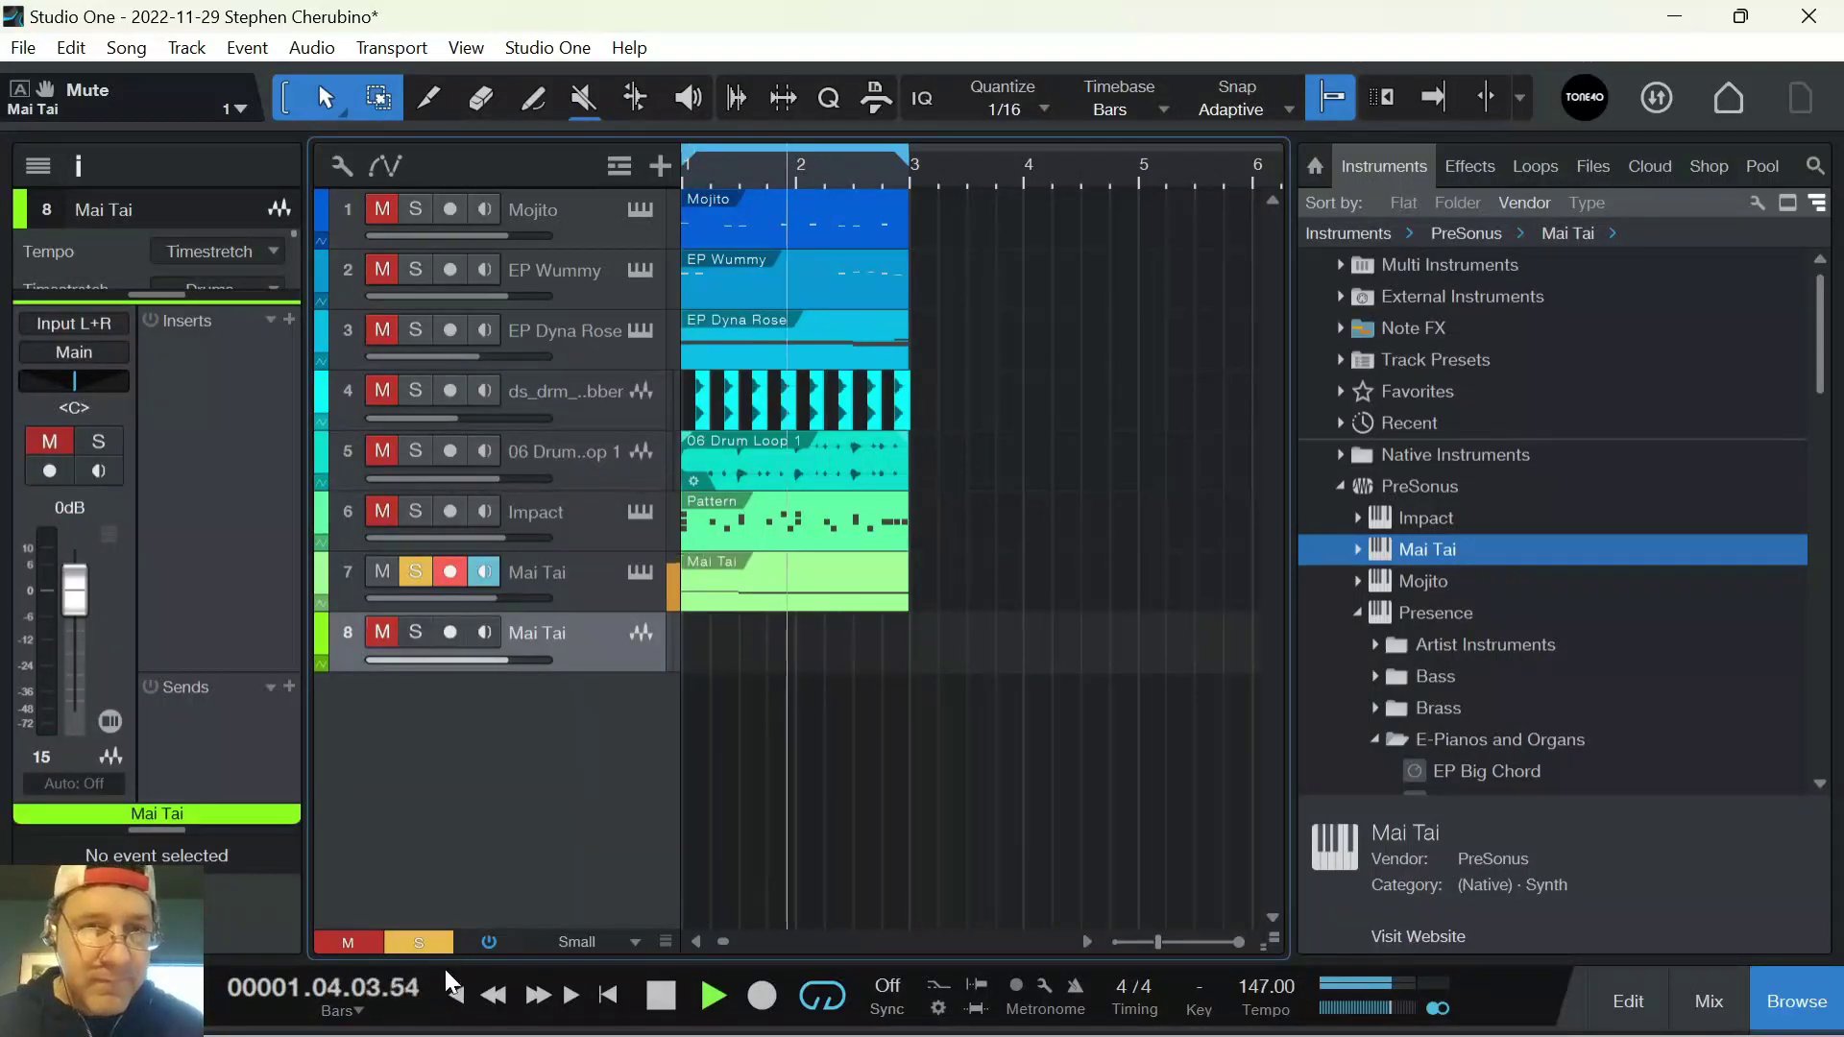
left_click(419, 942)
left_click(348, 941)
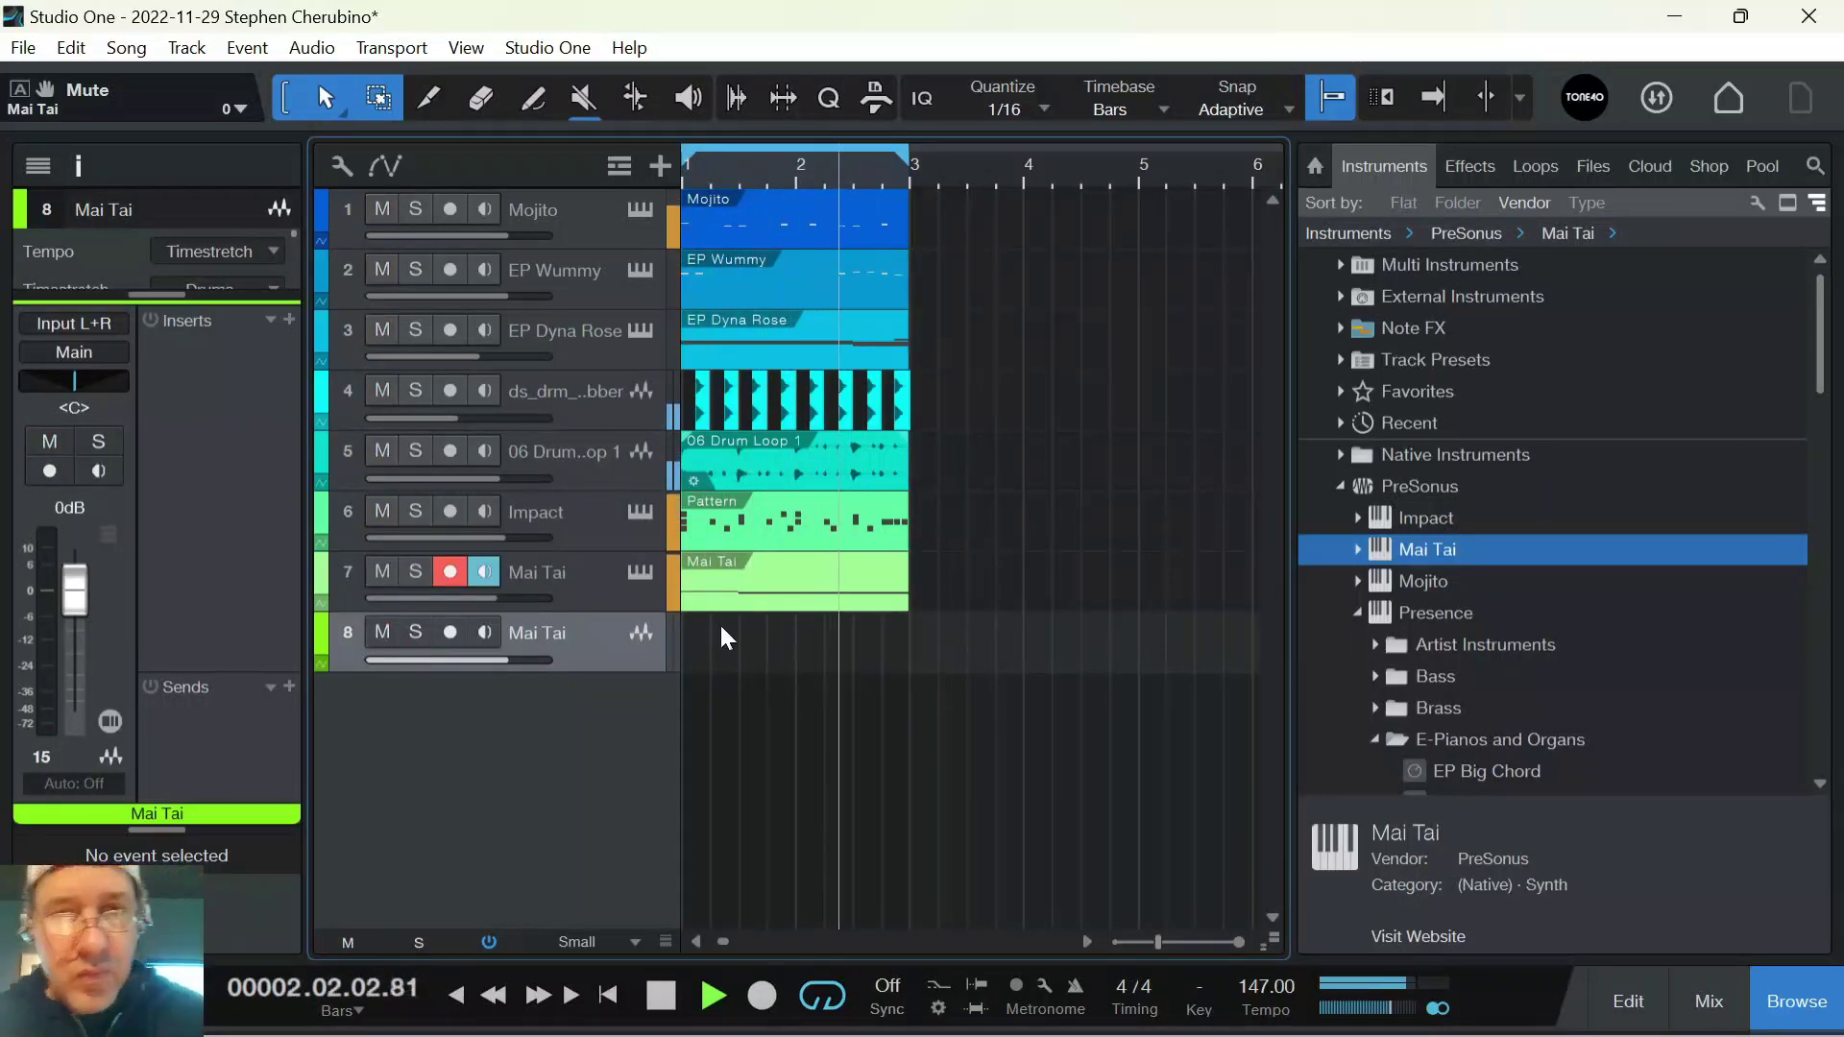
Disarm recording on the Mai Tai instrument track and expand its Compressor display in the inspector
left_click(602, 593)
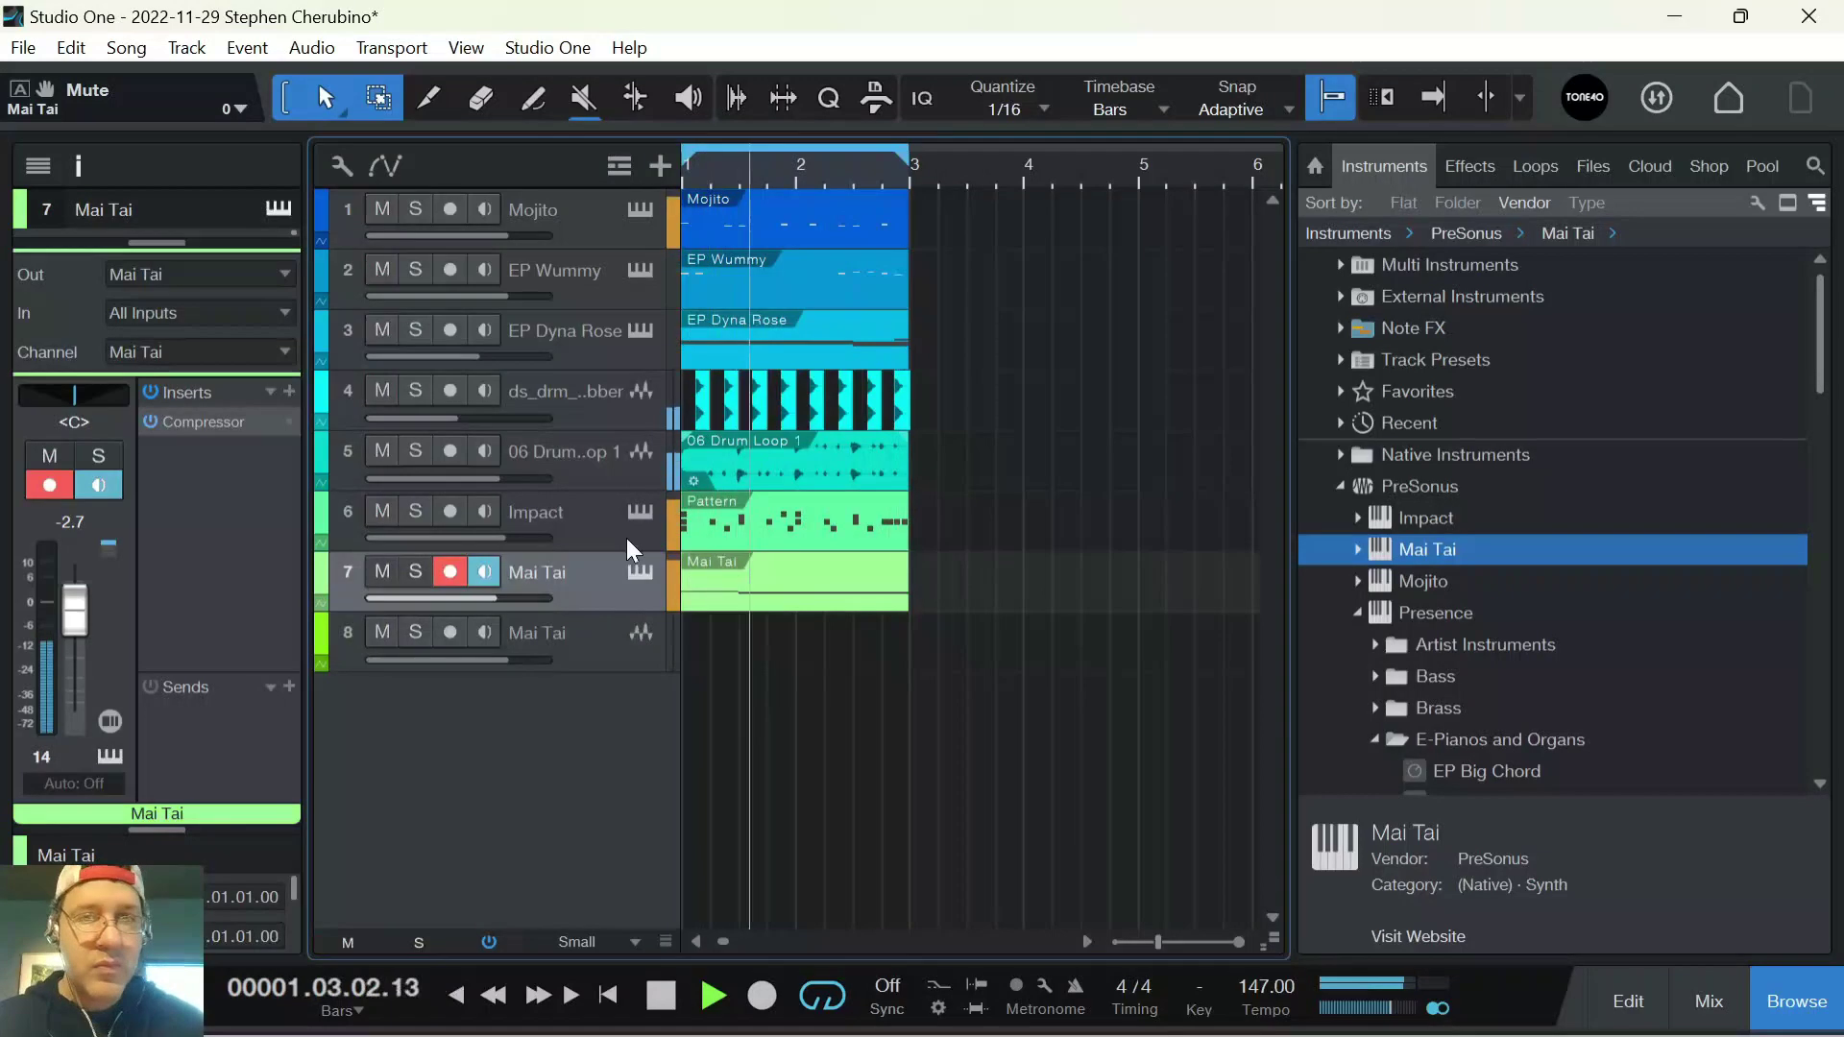
left_click(447, 575)
left_click(266, 427)
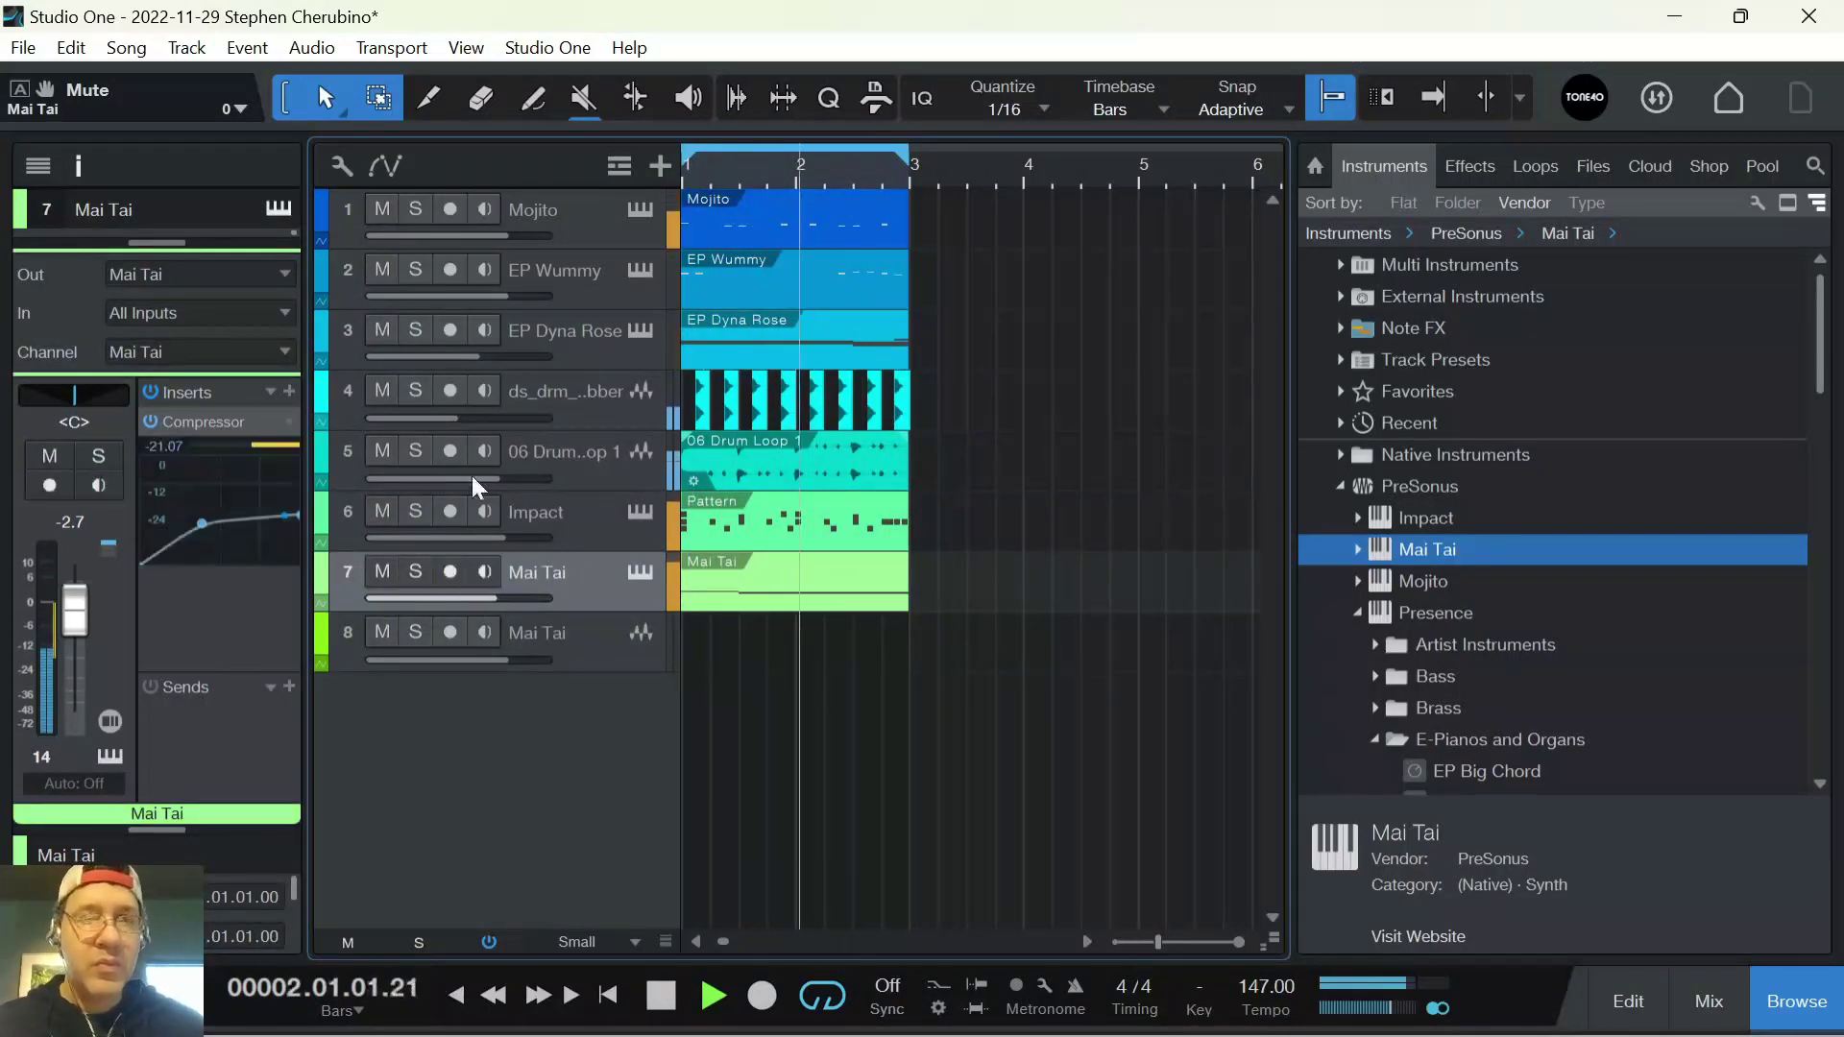
Set the ratio of the Mai Tai track's sidechain Compressor to 1.9:1, close it and stop playback
left_click(244, 420)
left_click_drag(638, 624, 638, 696)
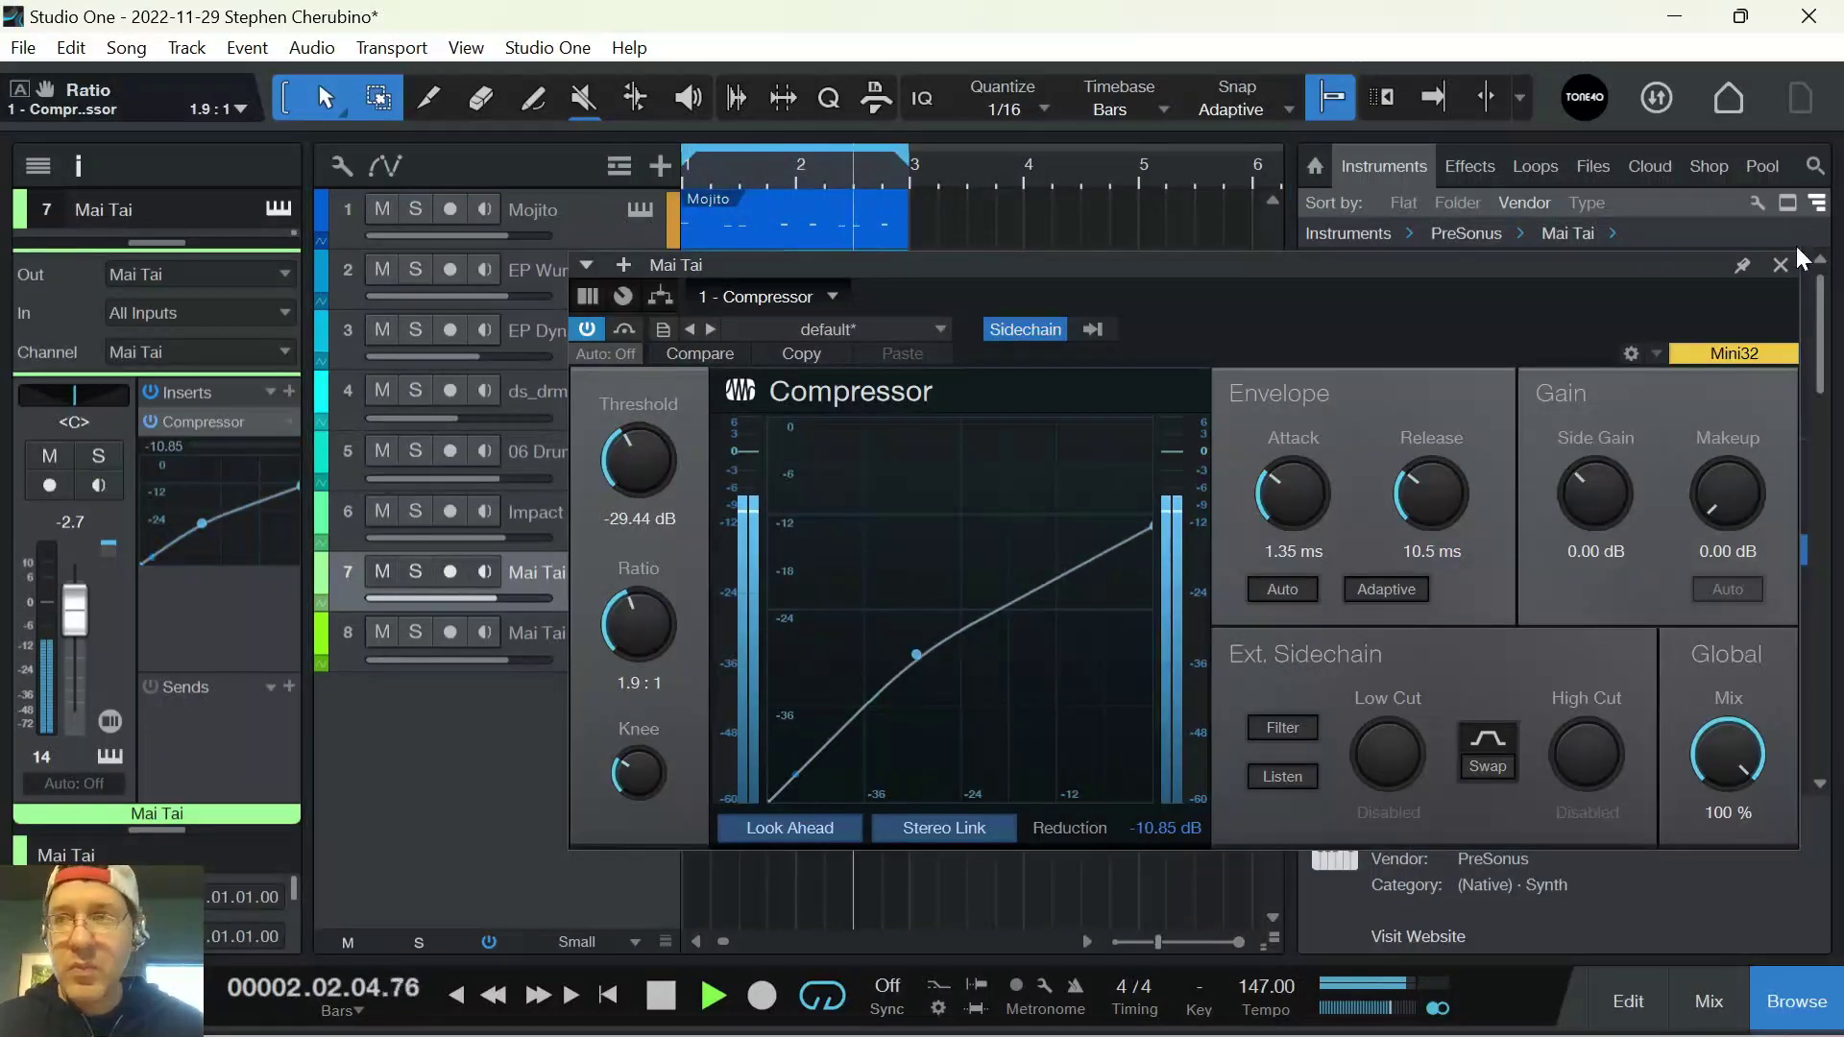
left_click(1780, 265)
key("space")
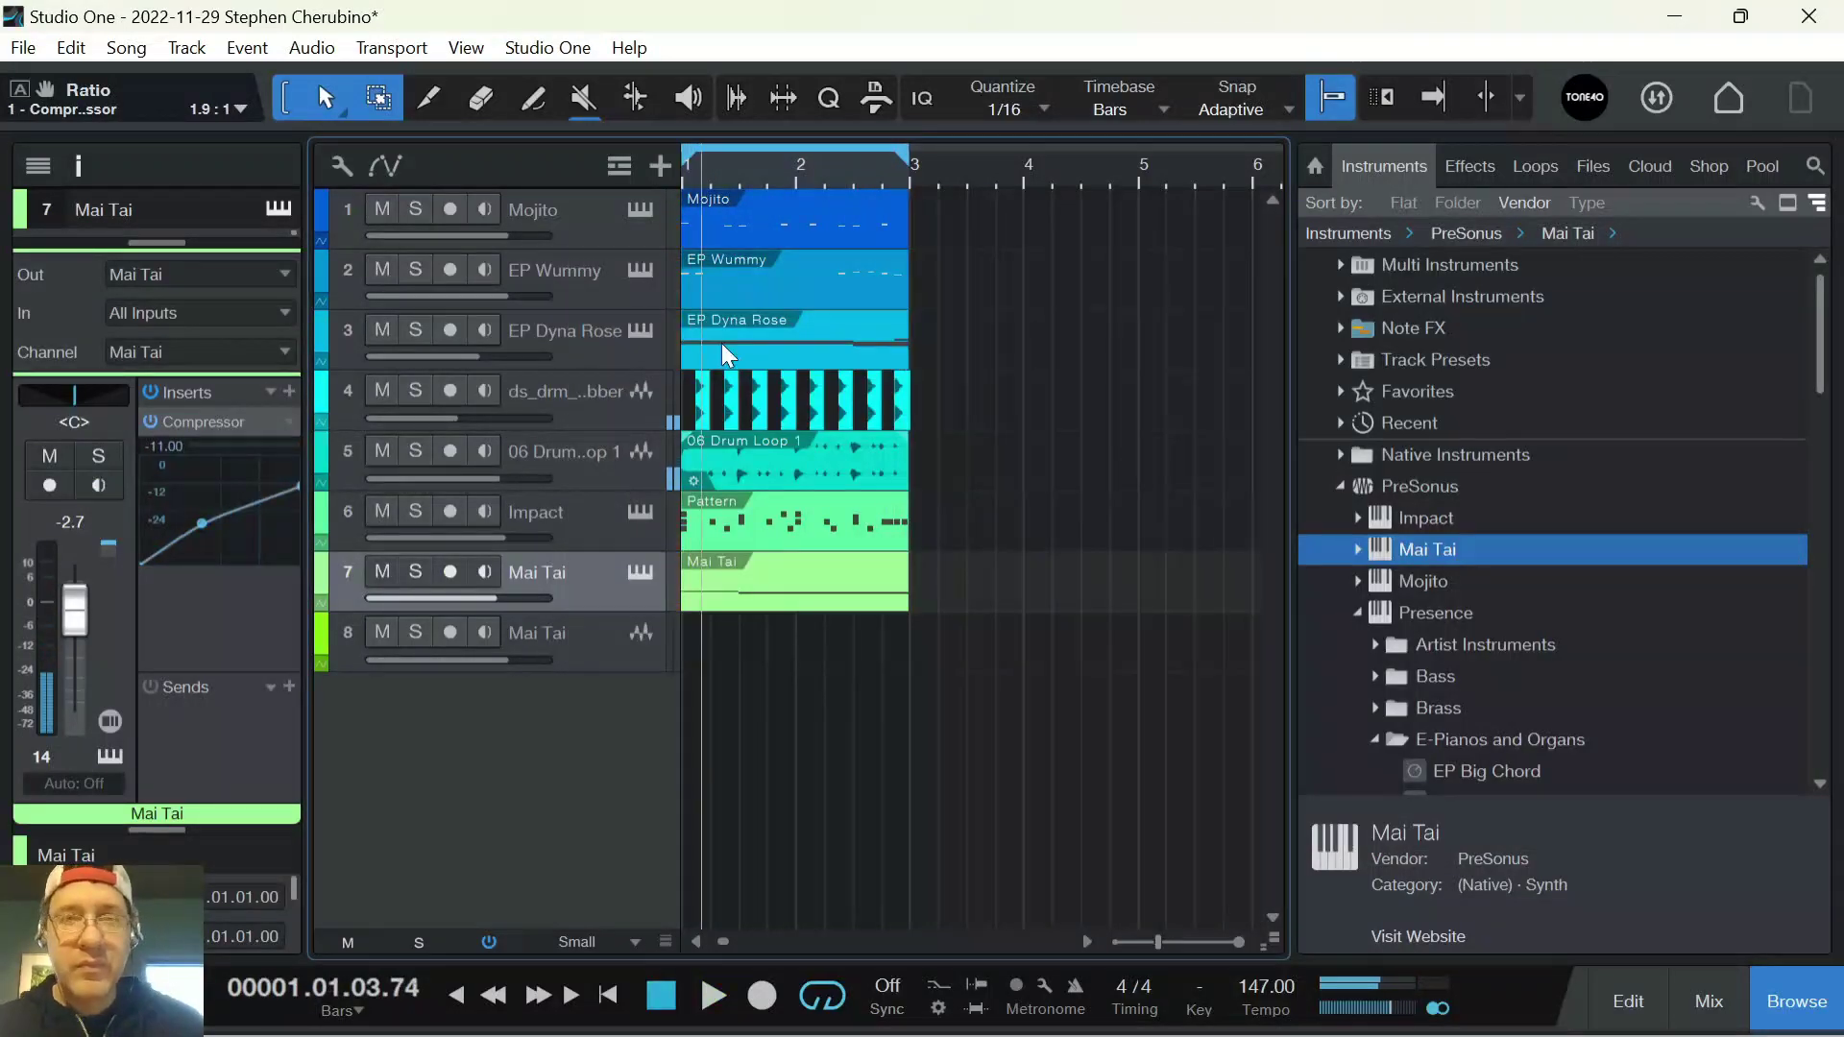
Raise the FX 1 send on the EP Dyna Rose track to -9.2 dB and start playback
left_click(622, 360)
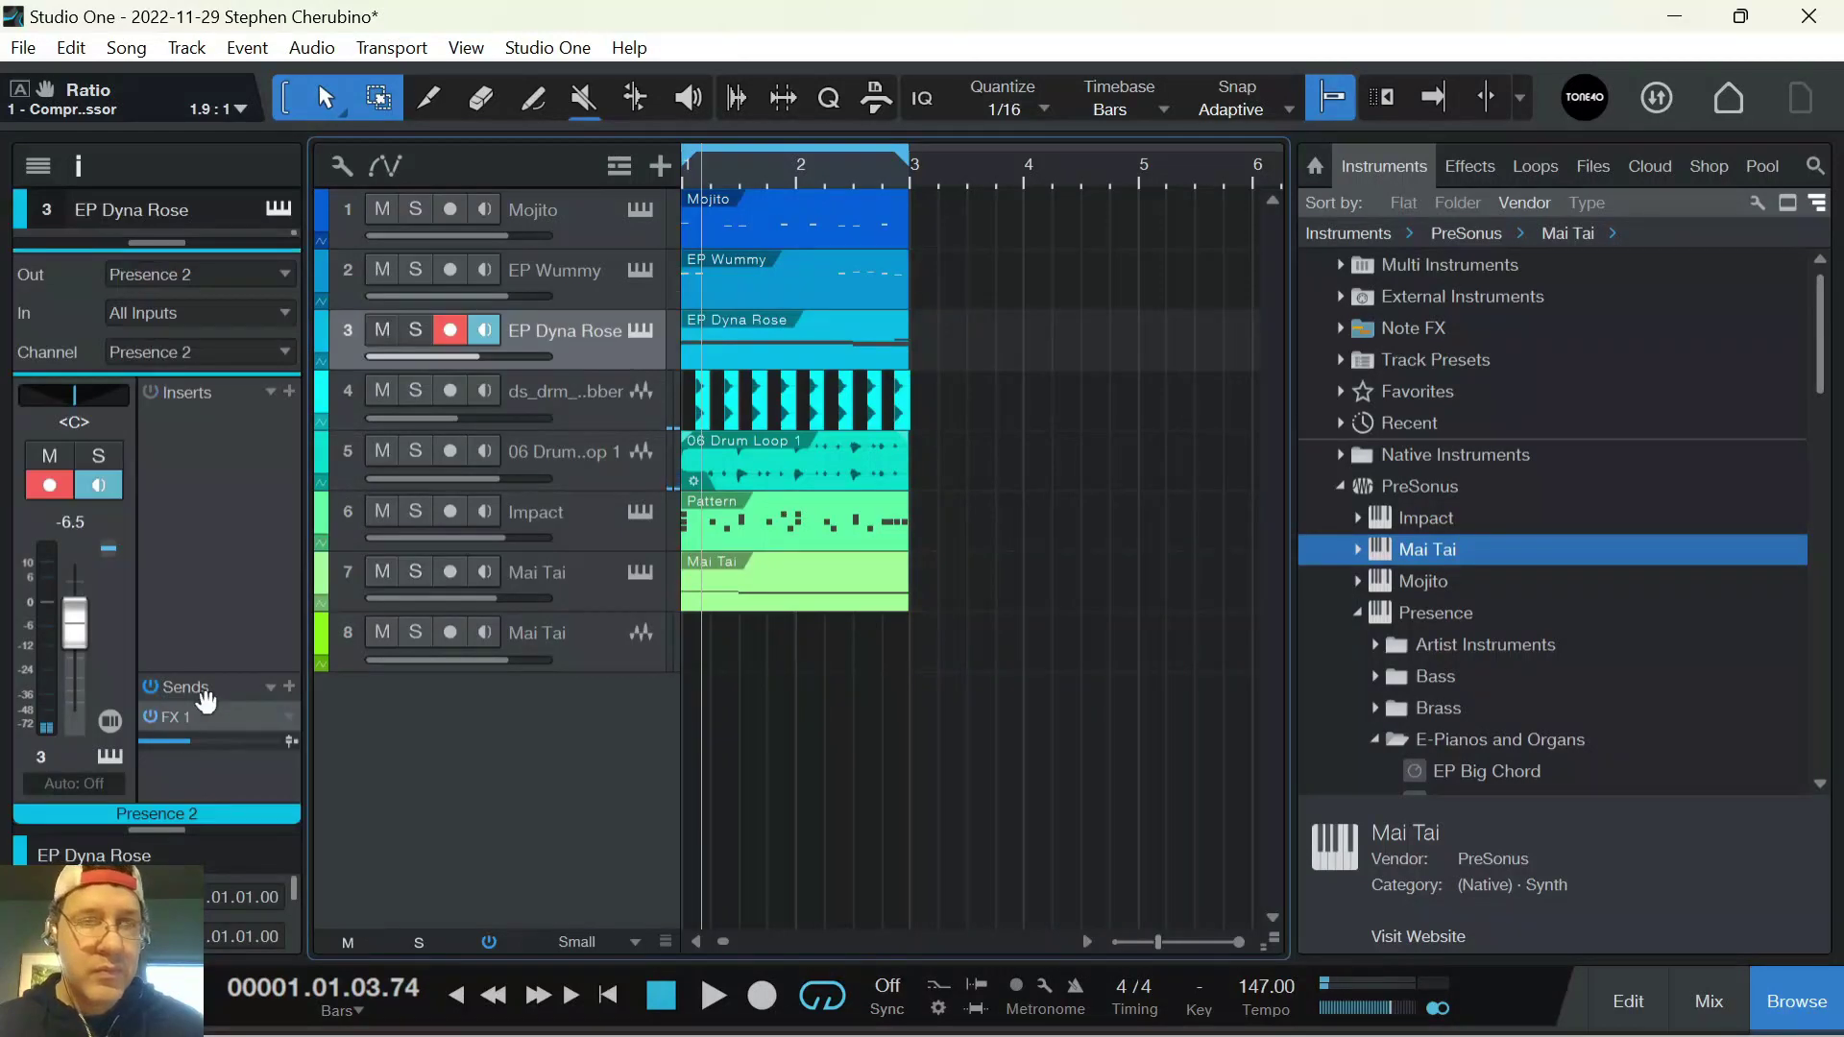
left_click_drag(182, 739, 222, 738)
key("space")
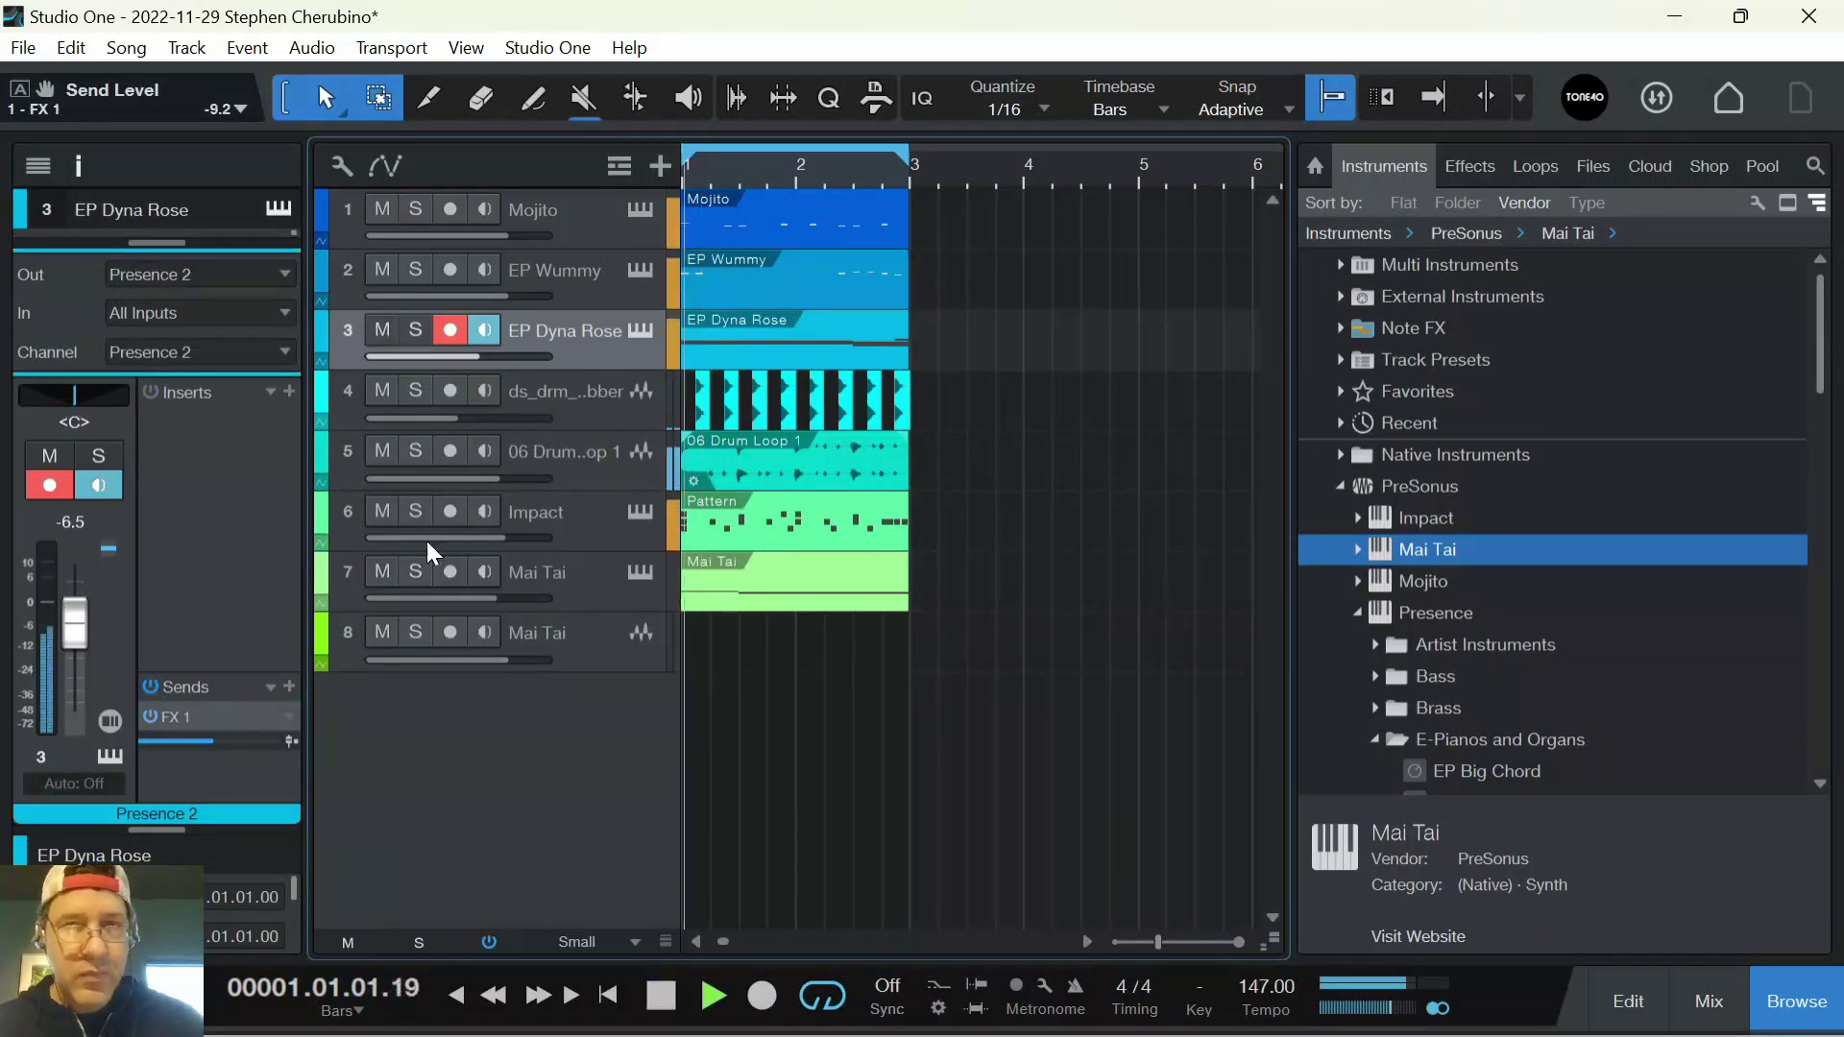
Insert a Pro EQ on the EP Dyna Rose track and set its low cut to about 369 Hz
left_click(289, 391)
type("eq")
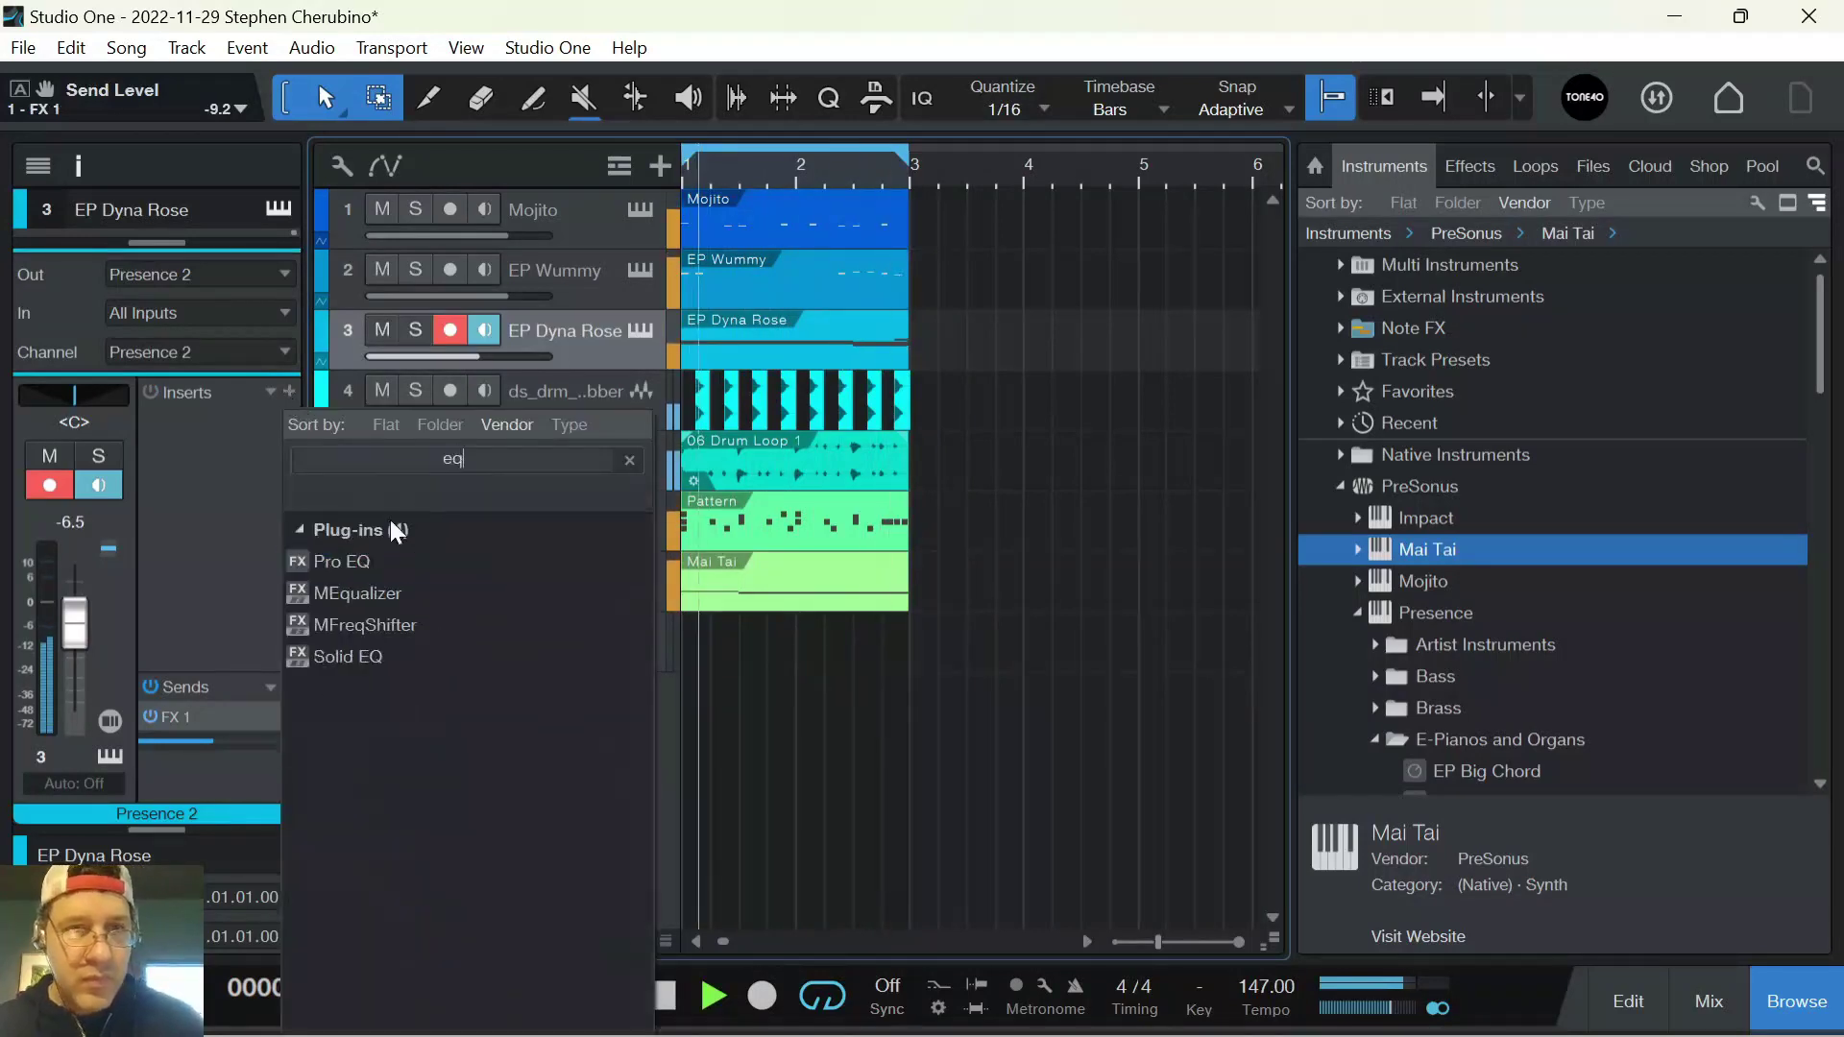
double_click(352, 560)
left_click_drag(850, 604, 1078, 686)
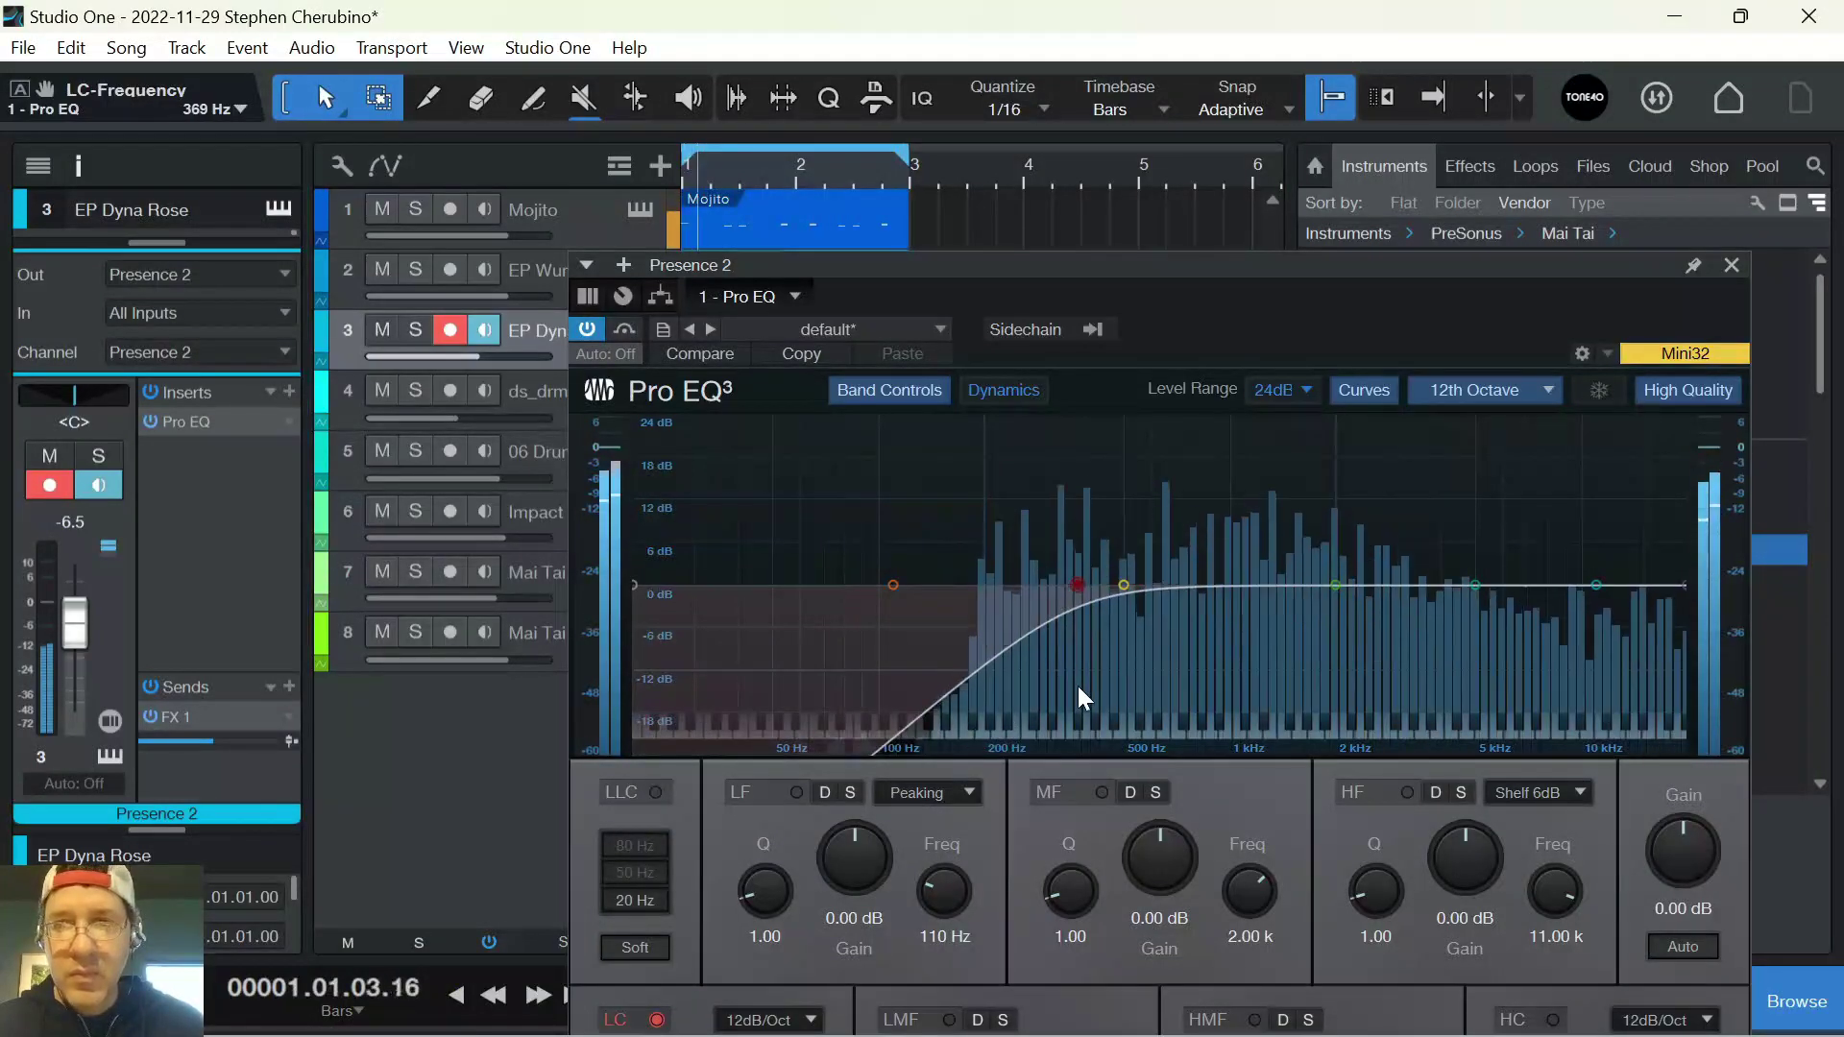
left_click(1729, 259)
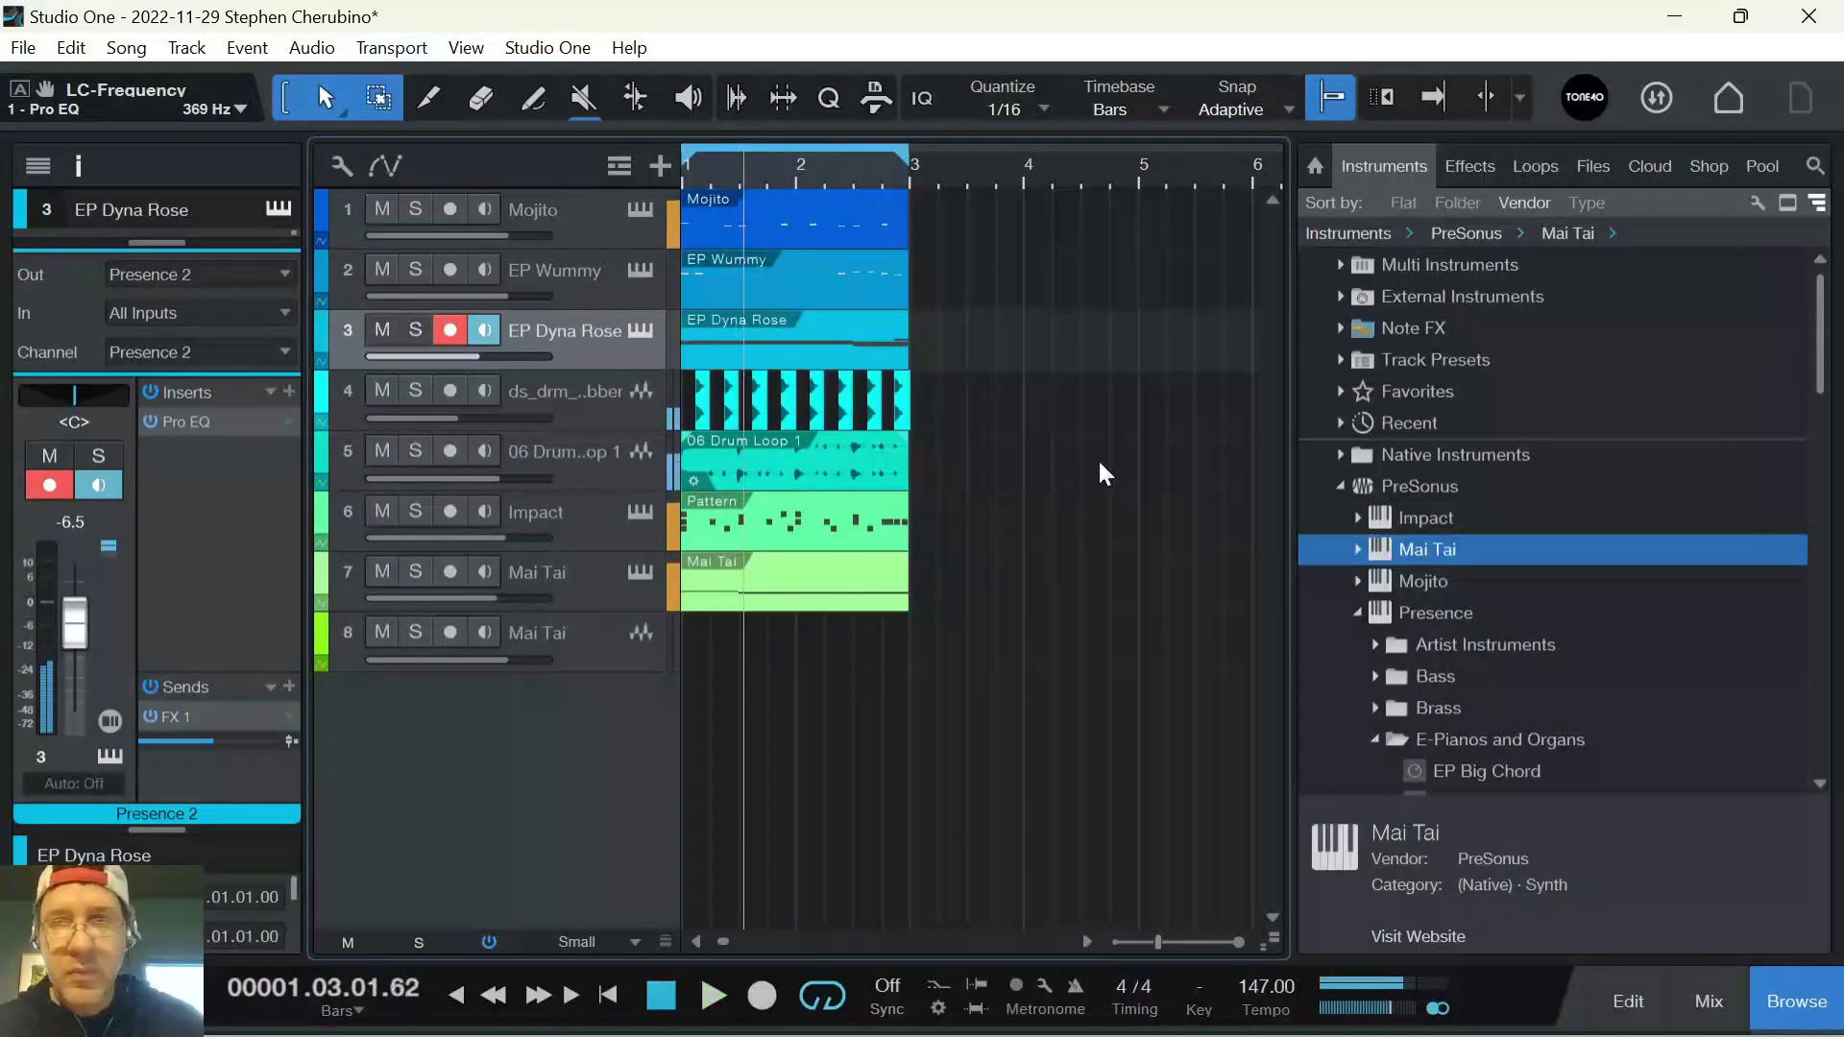
Add another Mai Tai instrument on a new track 9 and copy the EP Dyna Rose part onto it
left_click_drag(1380, 544, 879, 745)
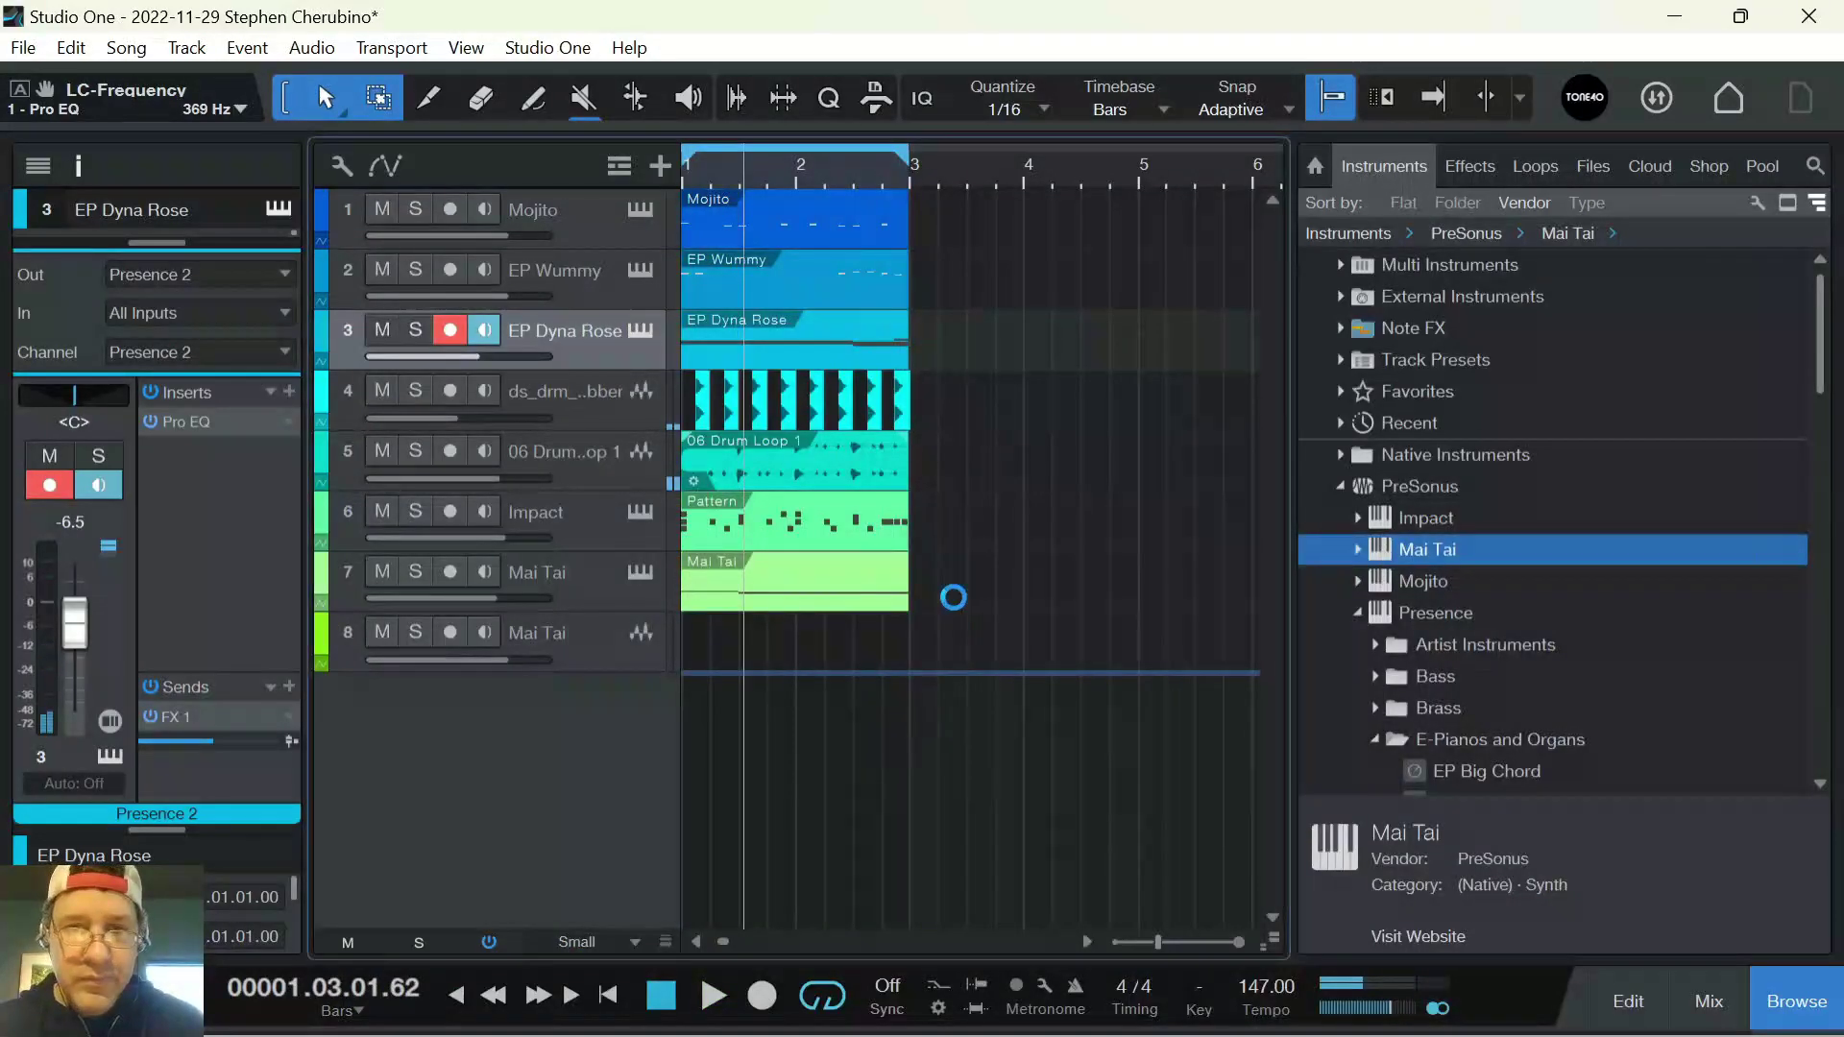
left_click(1788, 8)
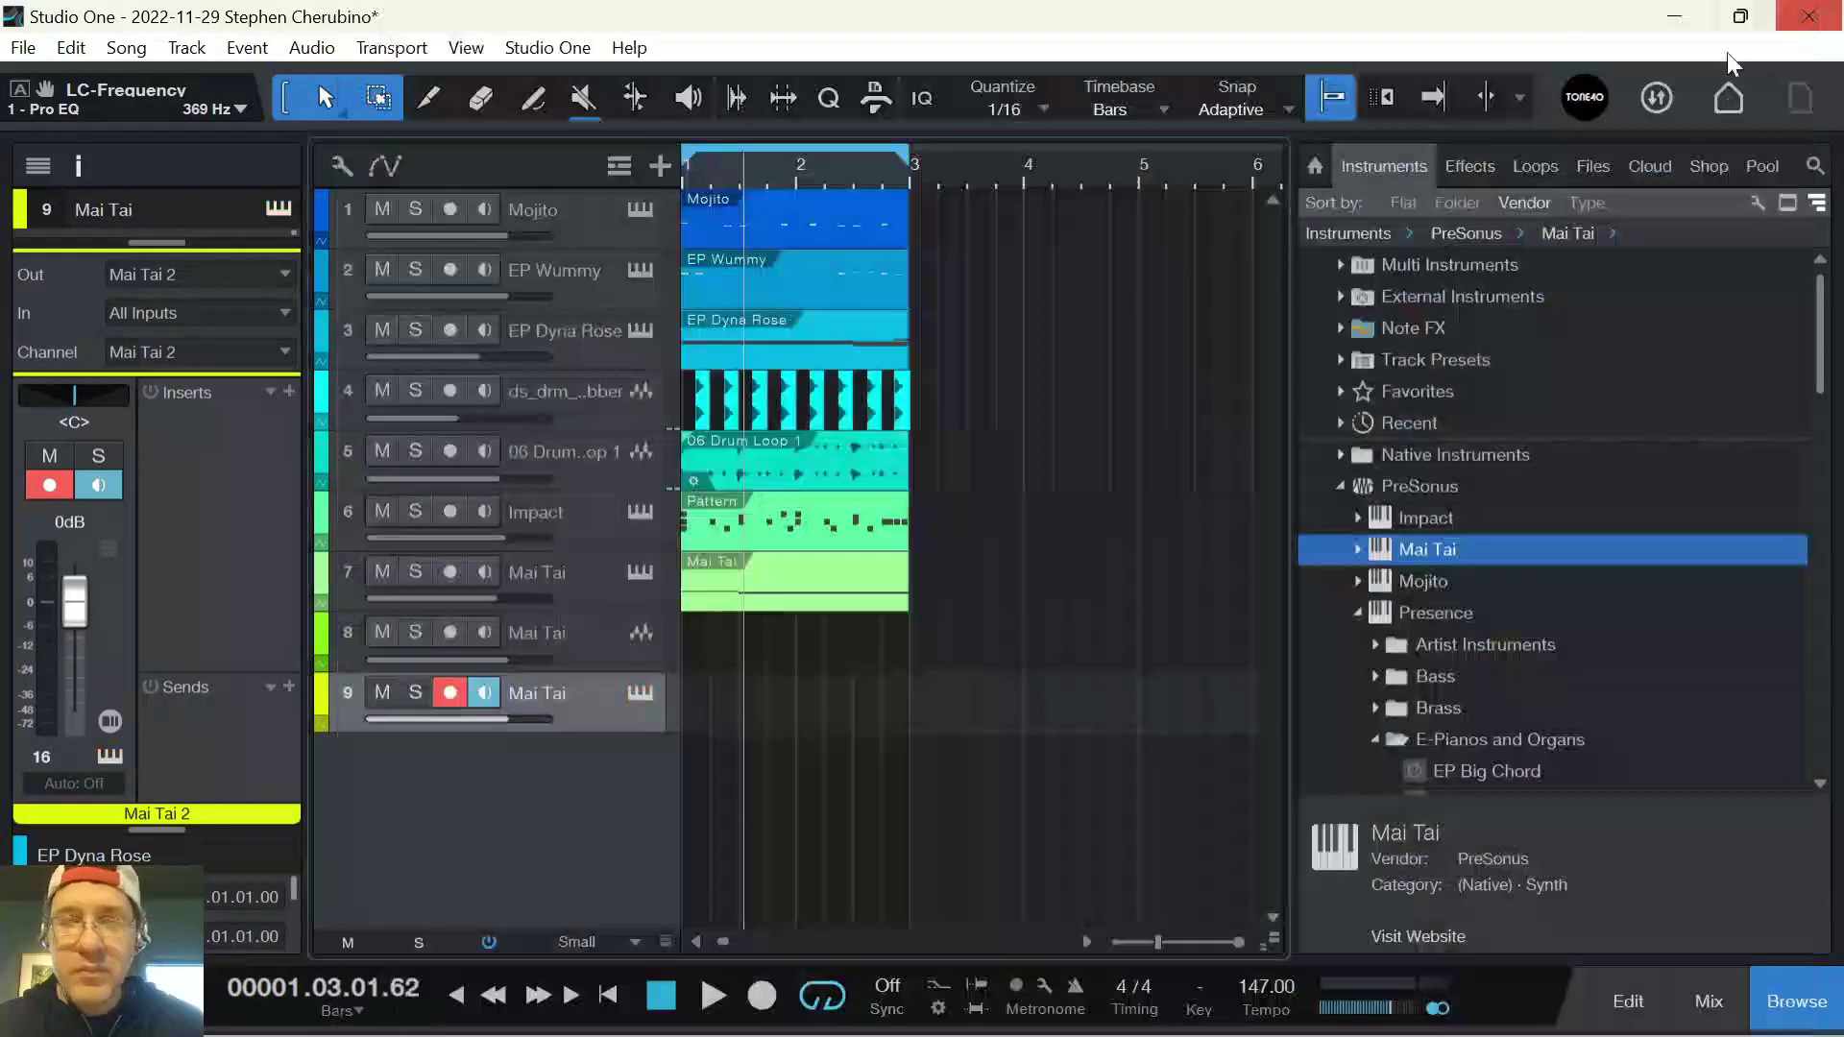
left_click(772, 346)
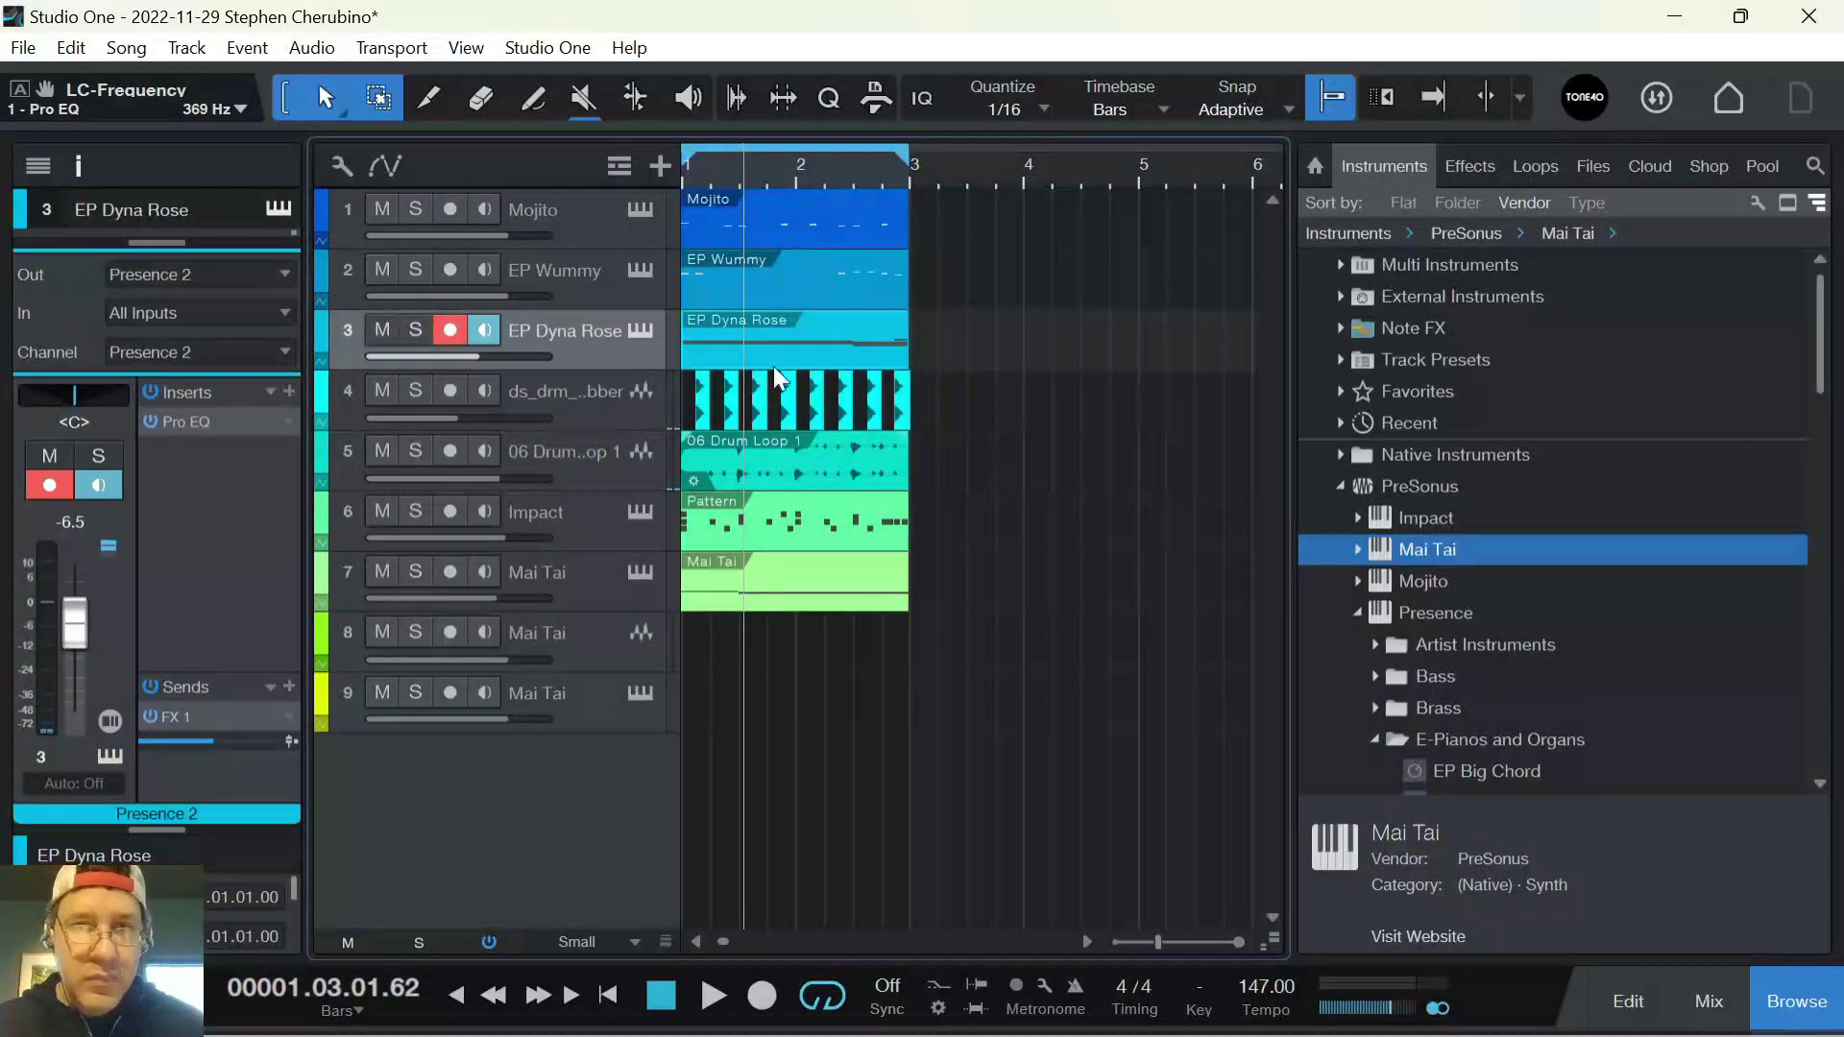
left_click_drag(776, 350, 771, 721)
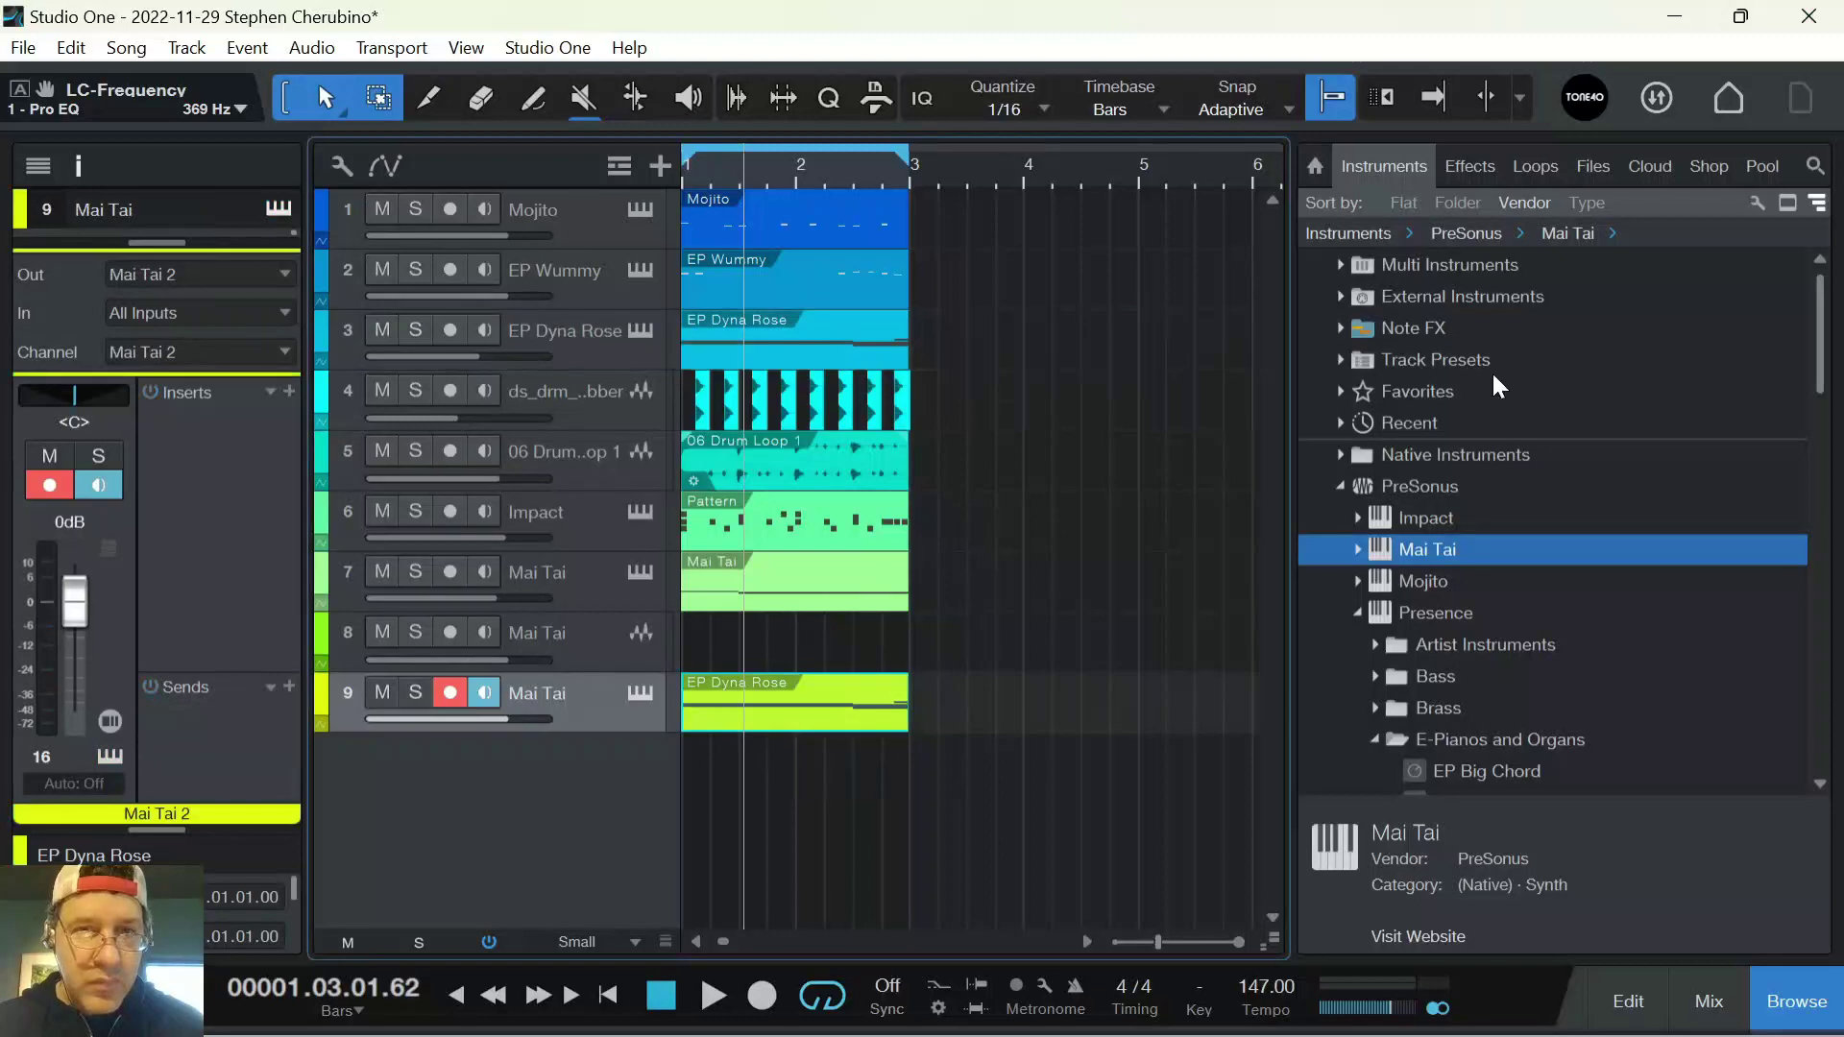
Add an Arpeggiator to track 9 in up/down mode with an 11-step pattern, and drop steps 2 and 5 to 0%
left_click(1343, 329)
left_click_drag(1418, 363, 1086, 759)
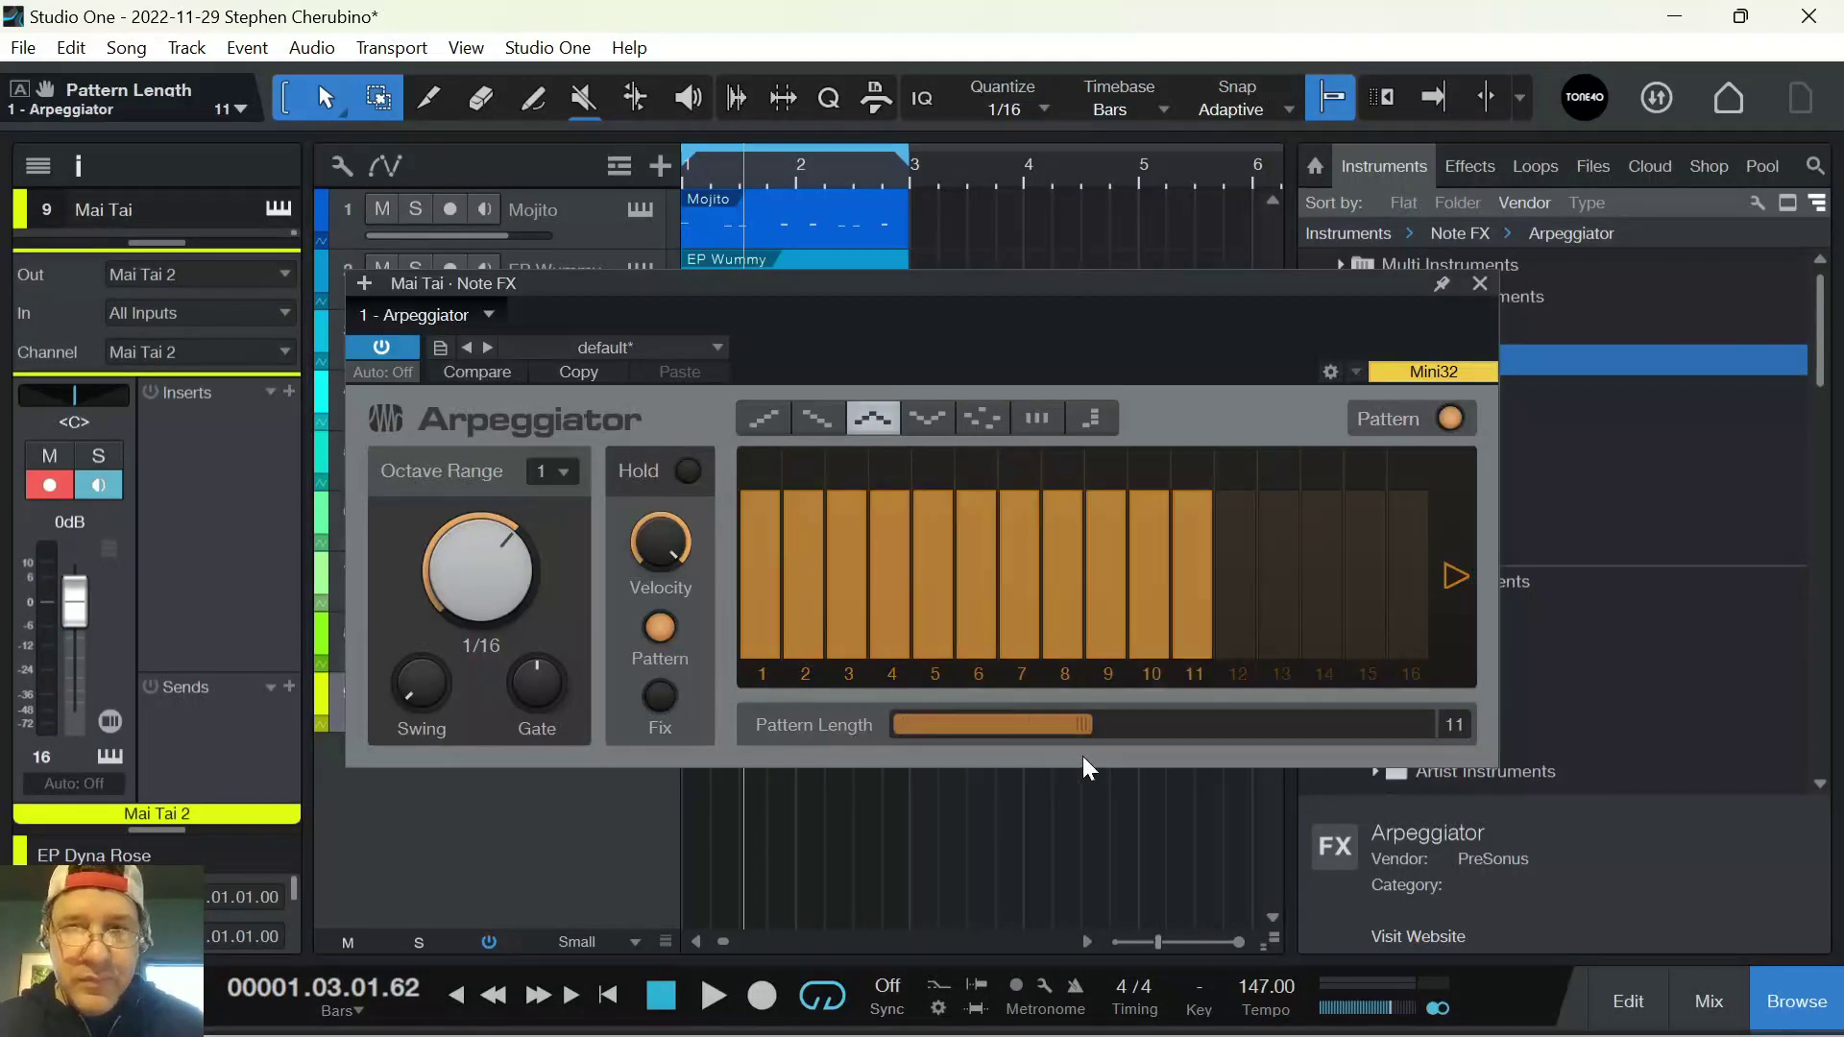
left_click_drag(938, 517, 919, 725)
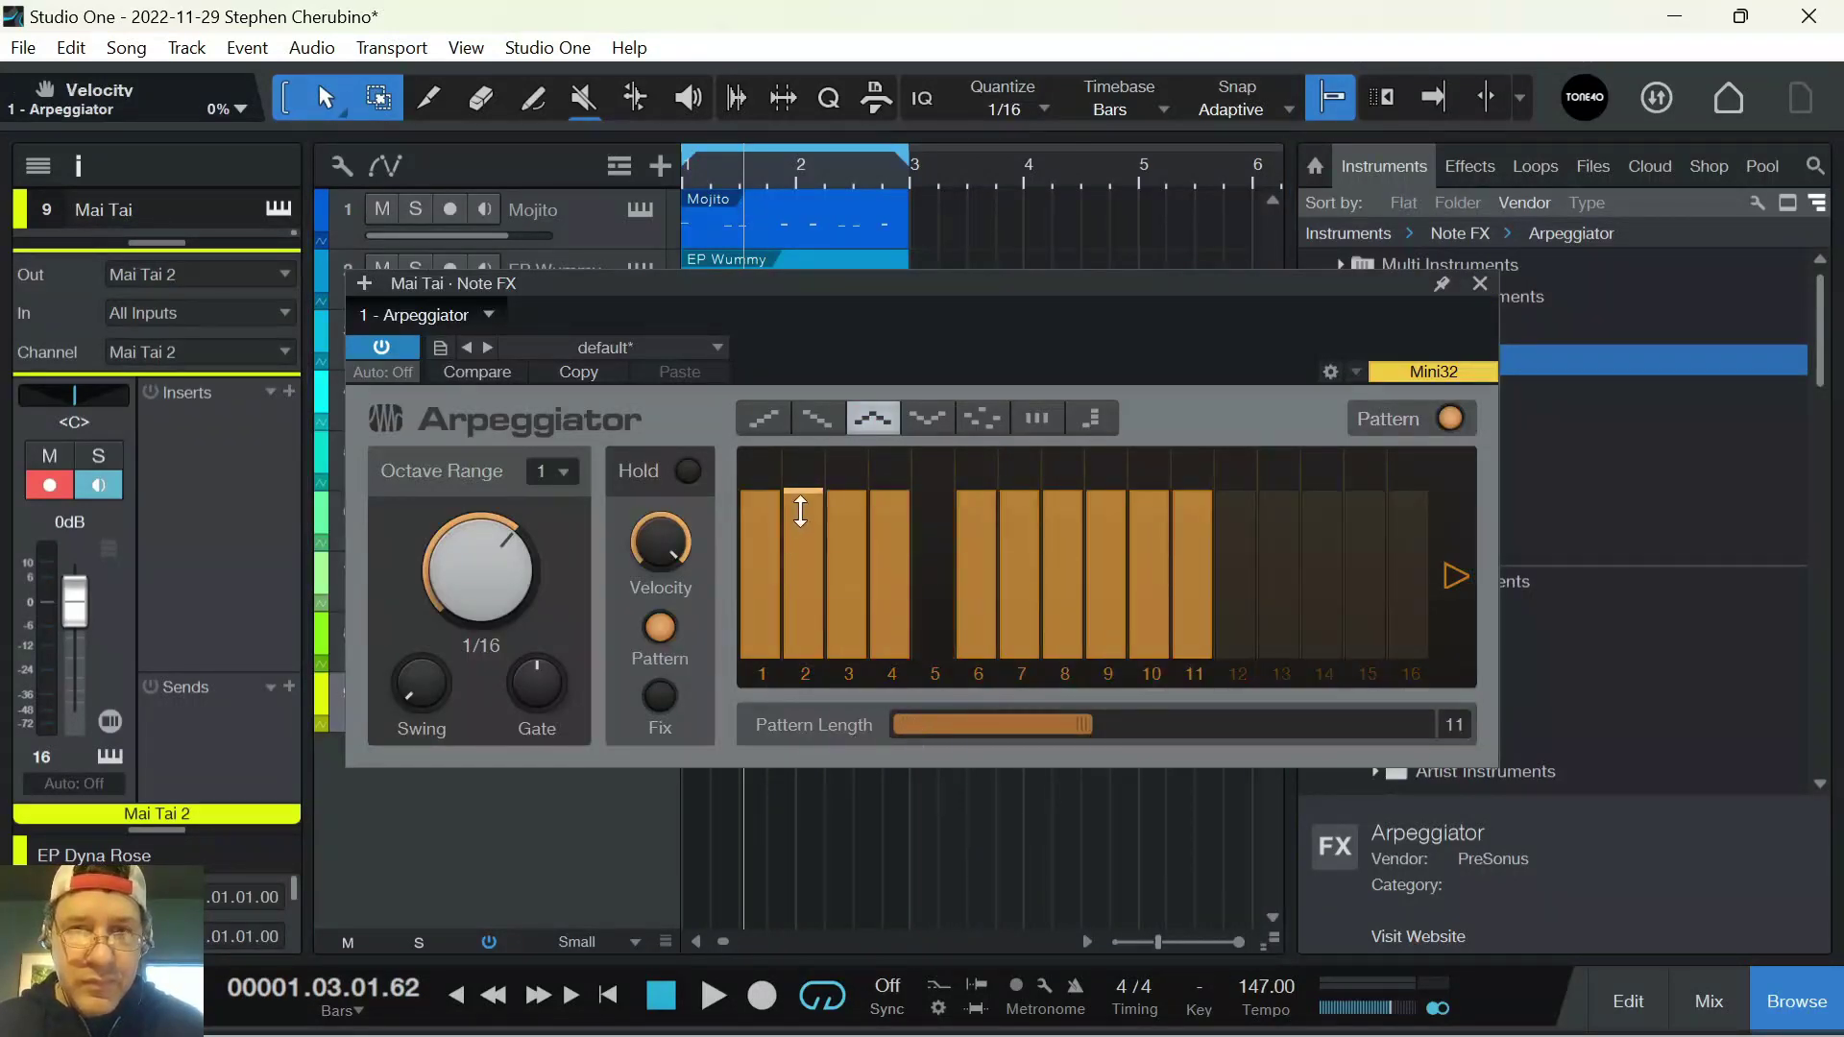
left_click_drag(796, 516, 806, 722)
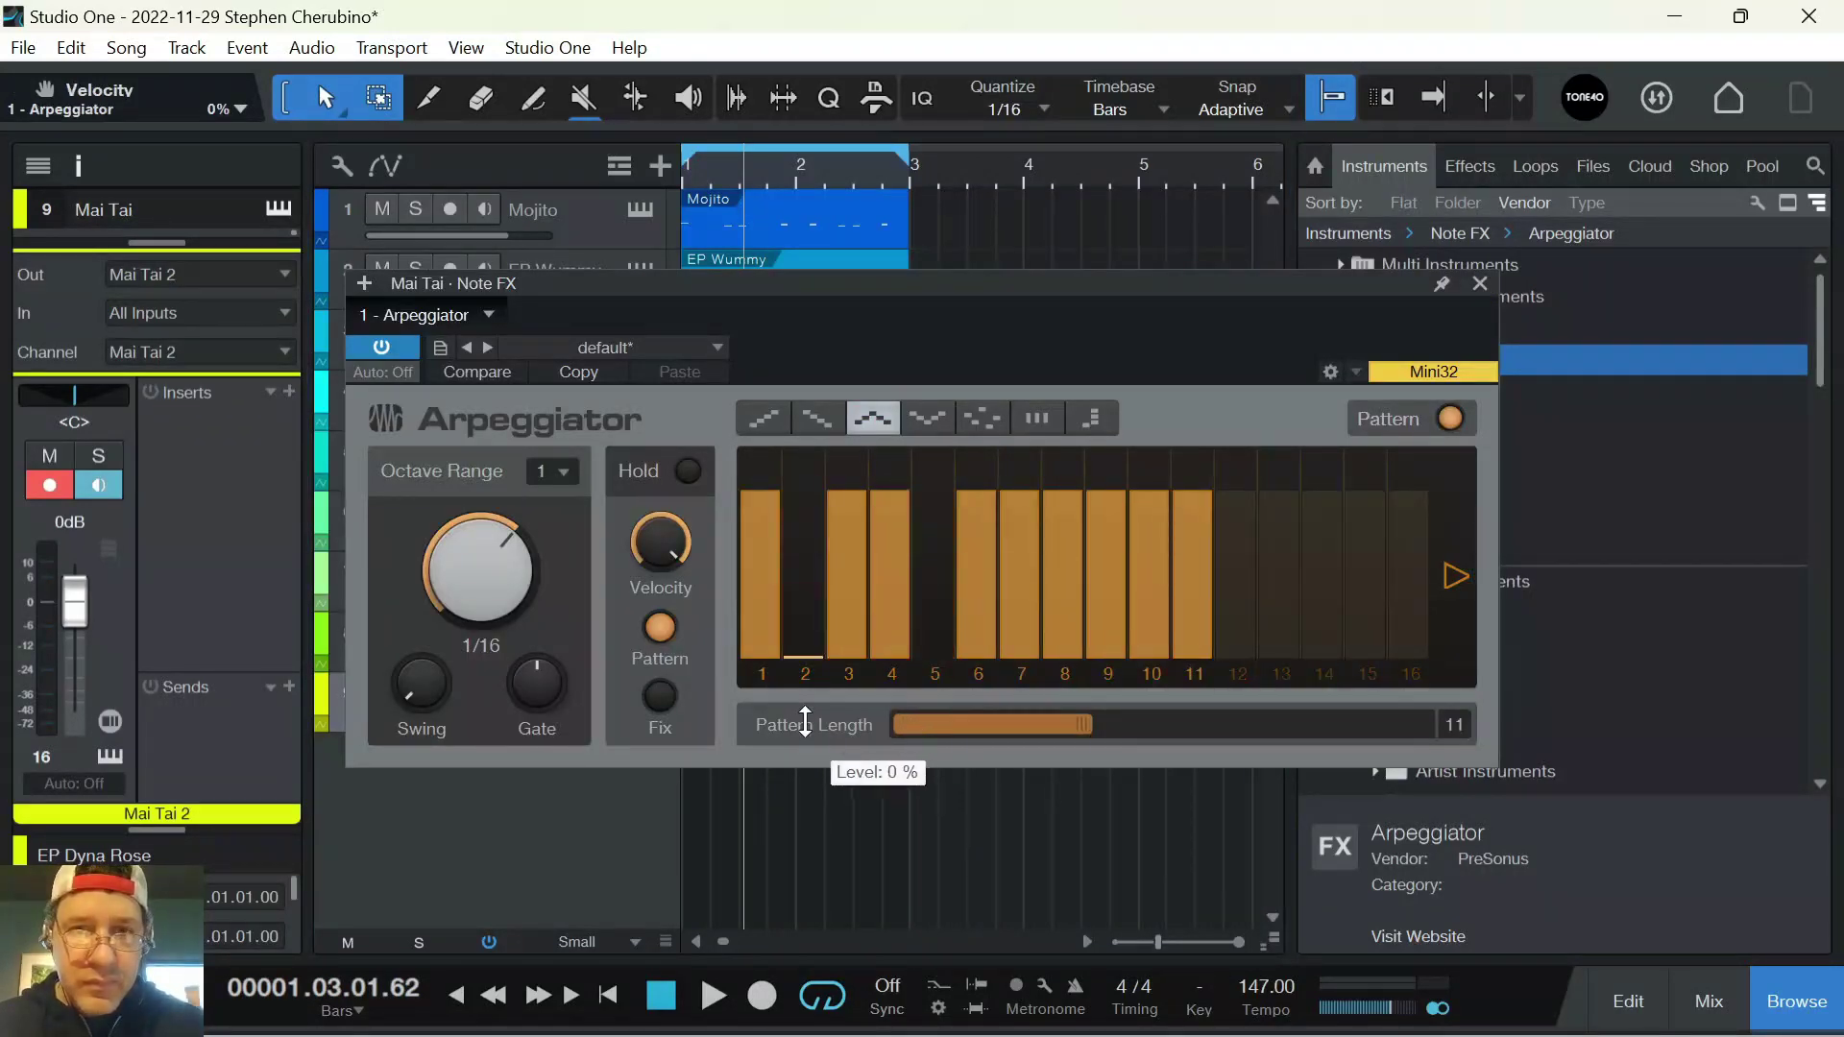
left_click(1478, 286)
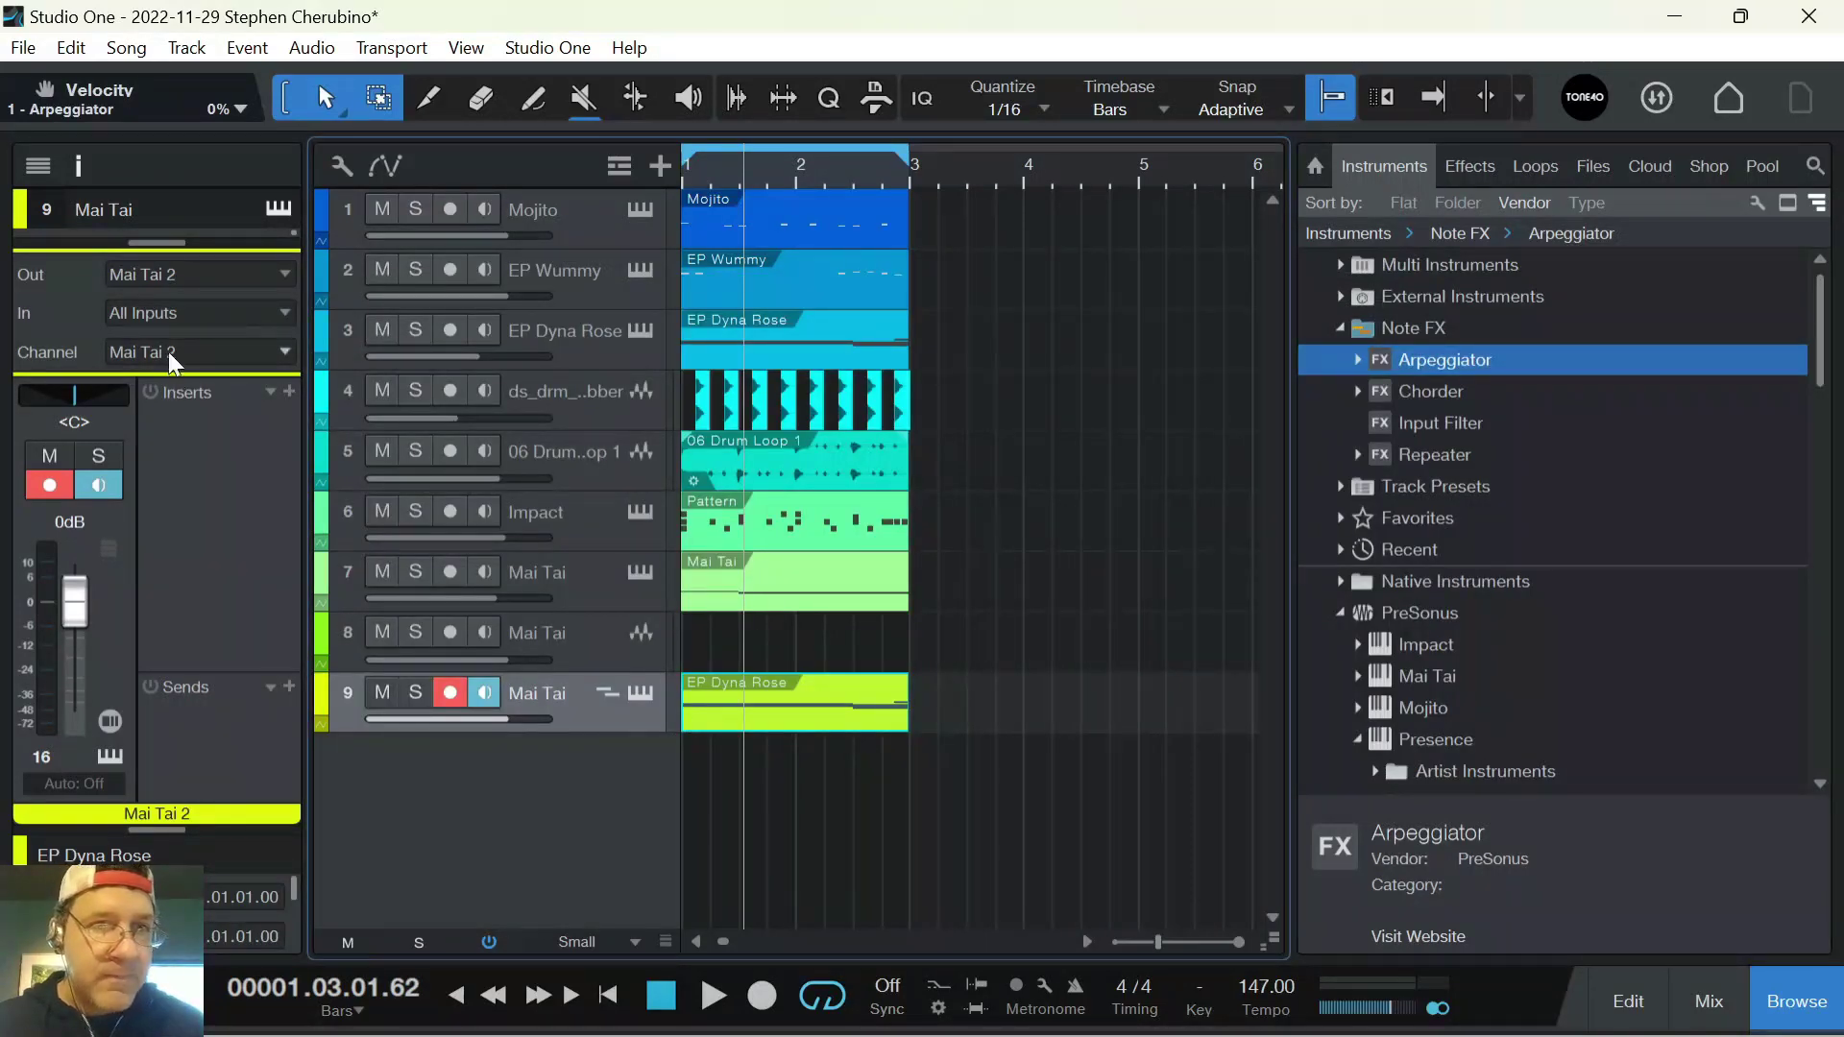
Set track 9's transpose to 12 and load the Poly - Arp4 preset in its Mai Tai
left_click_drag(168, 246, 176, 586)
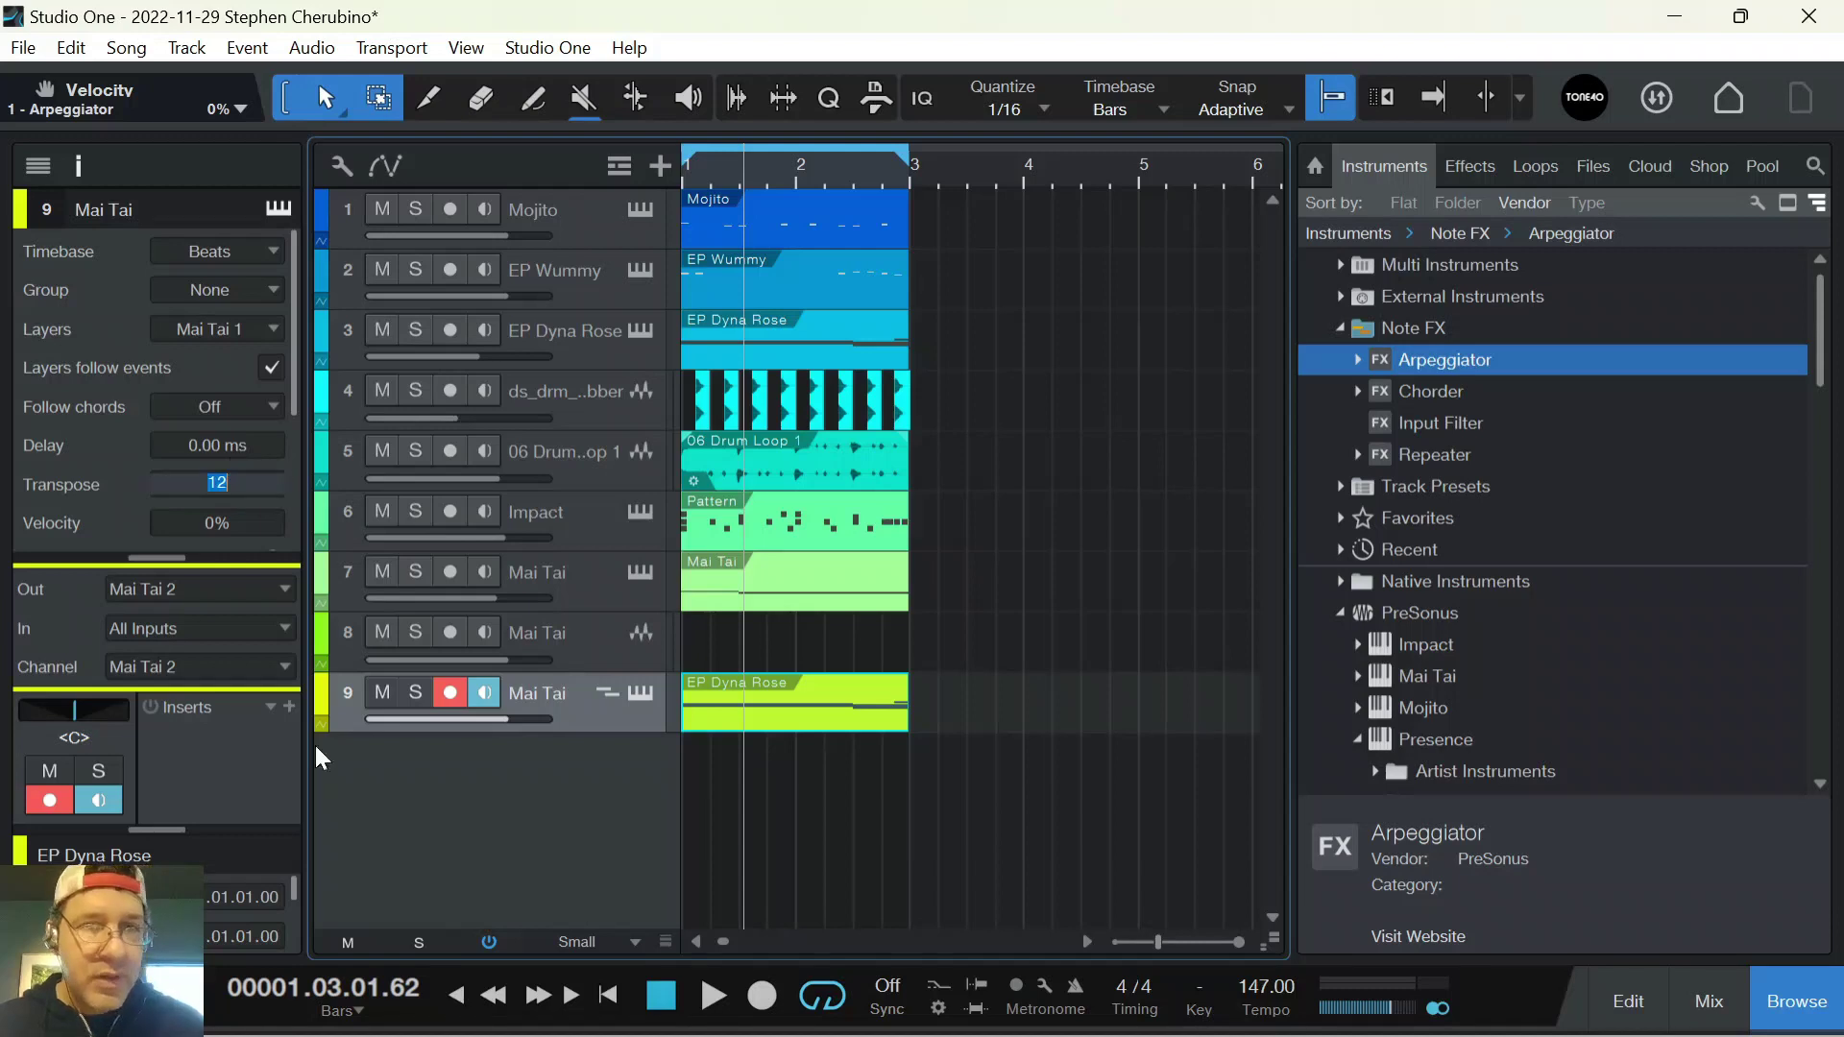
left_click(632, 699)
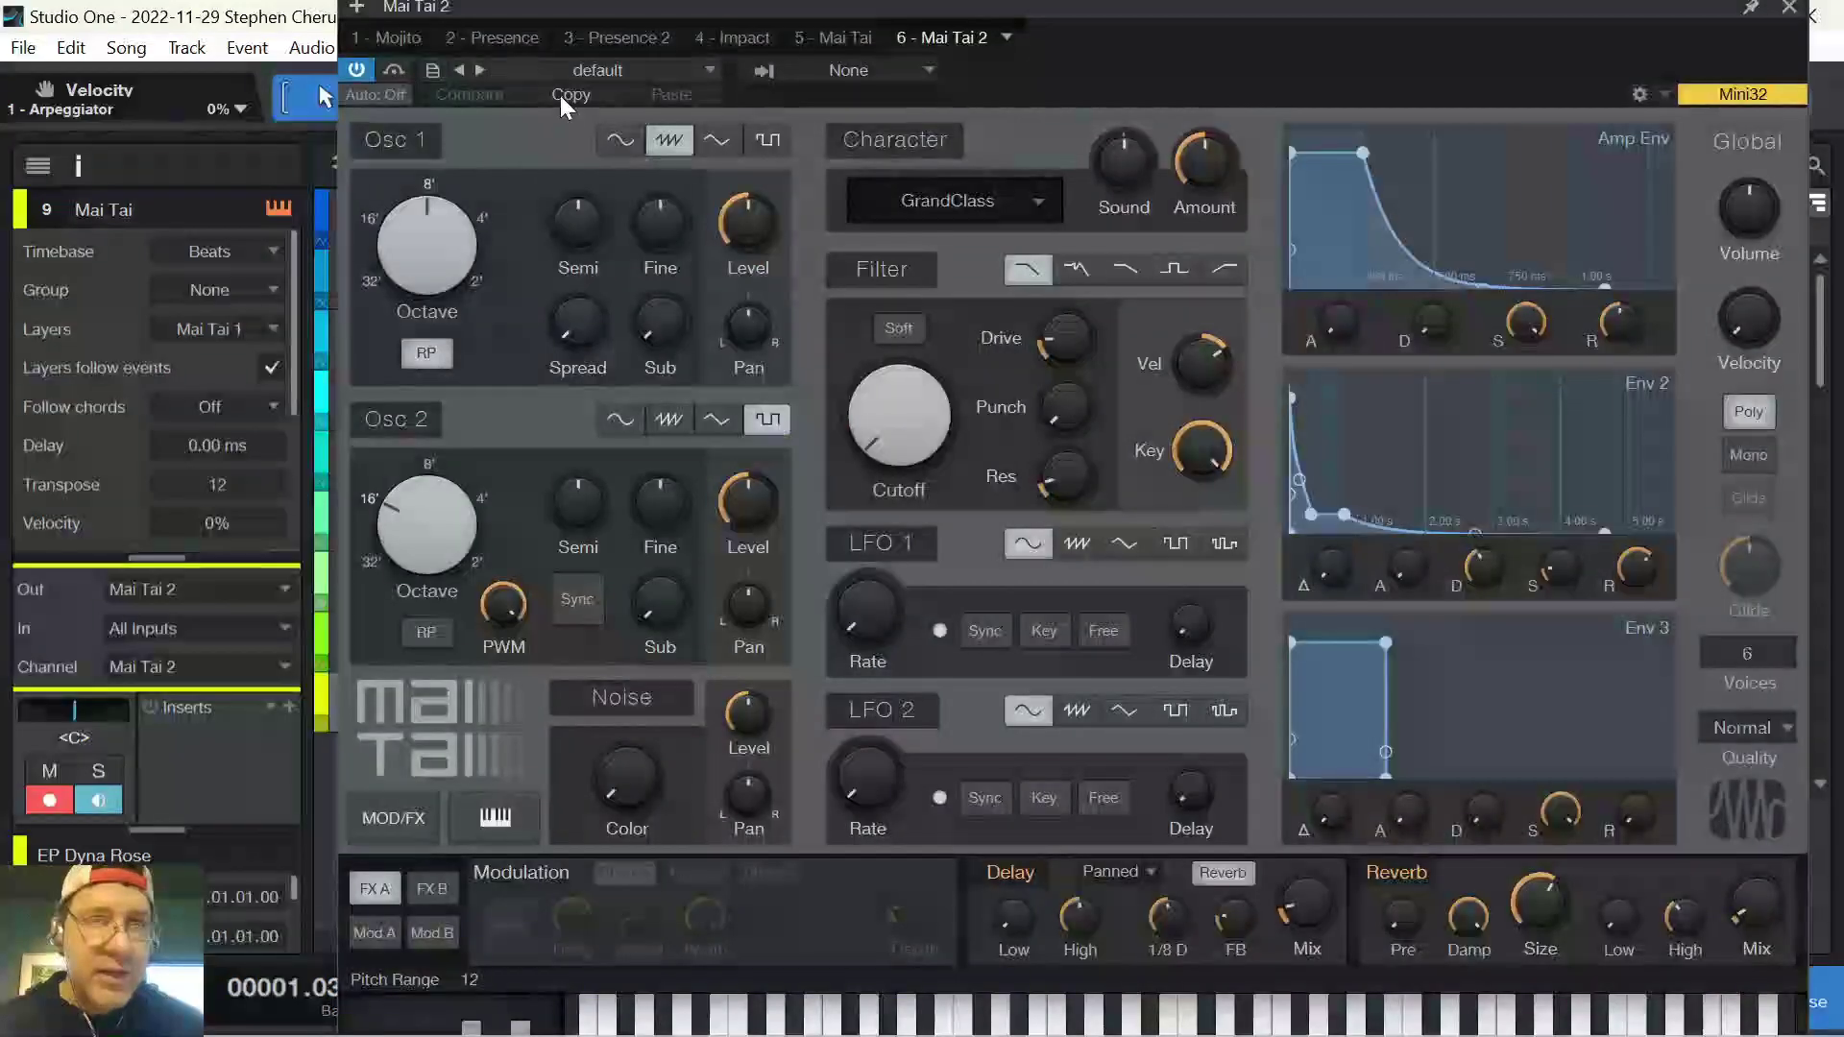
left_click(546, 67)
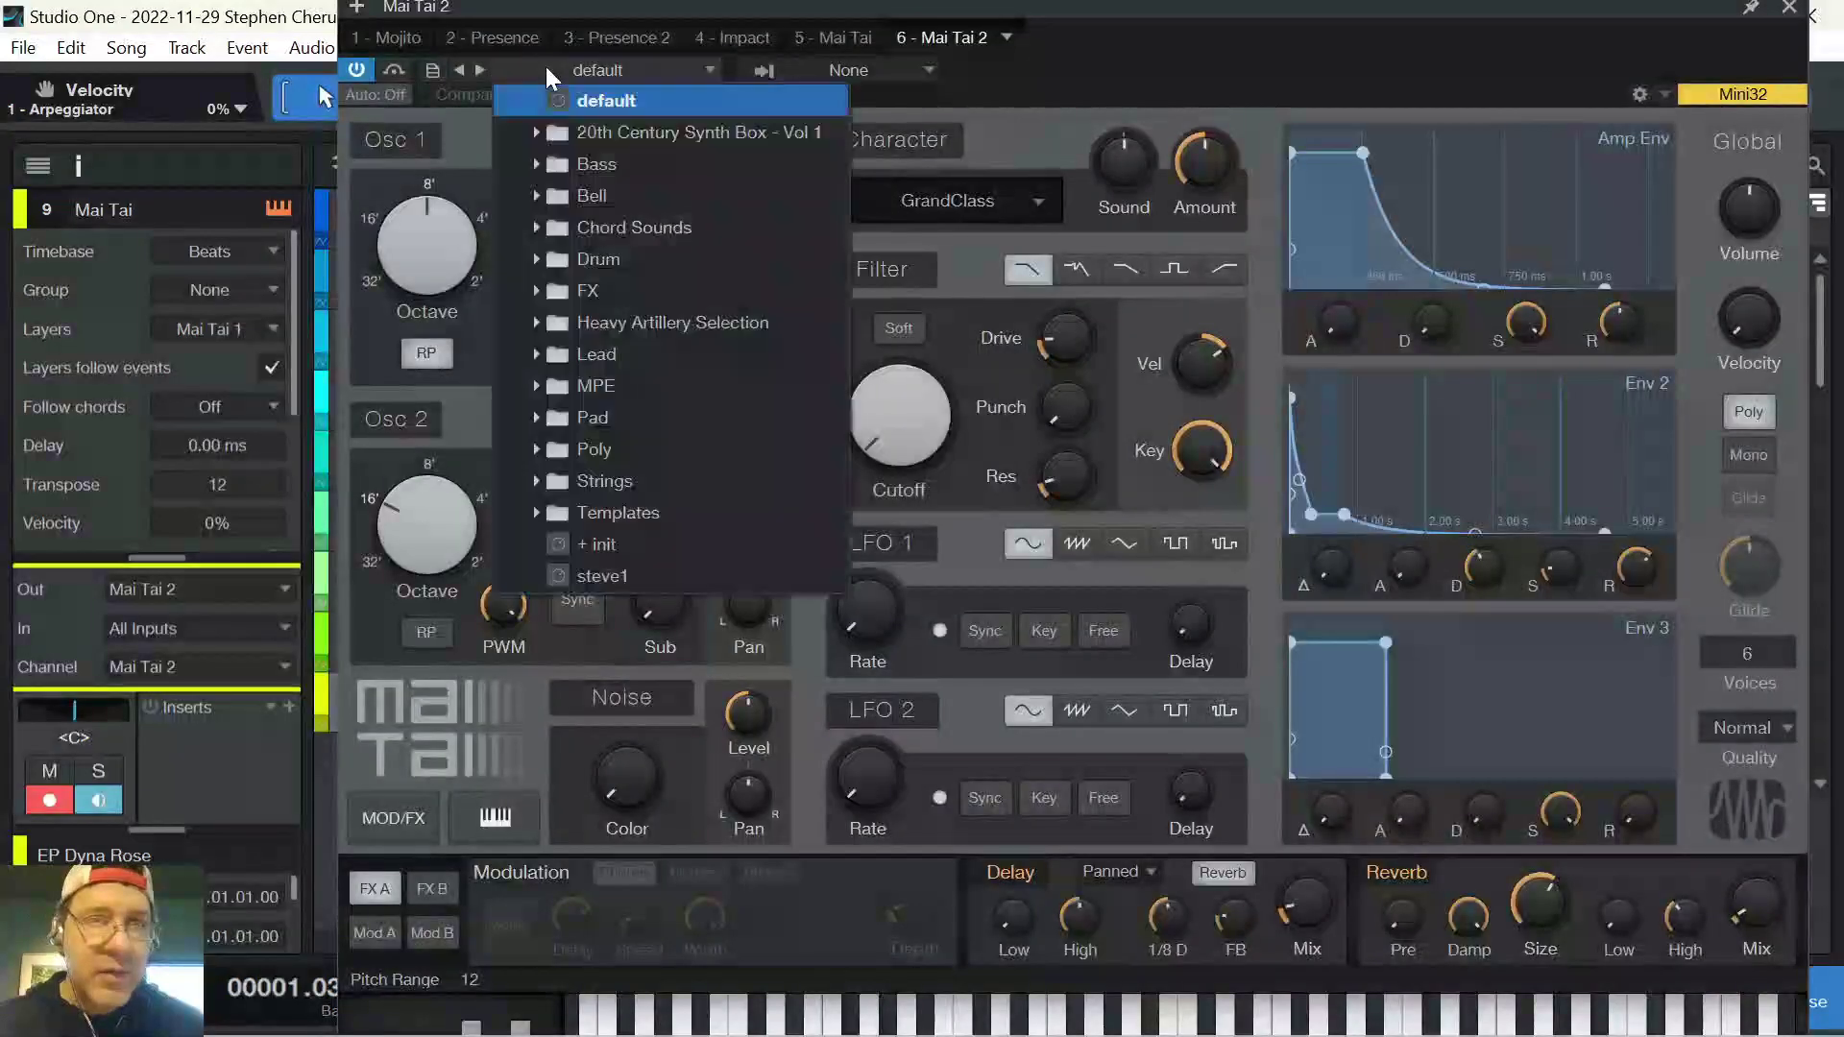
left_click(534, 450)
scroll(673, 596, "down", 5)
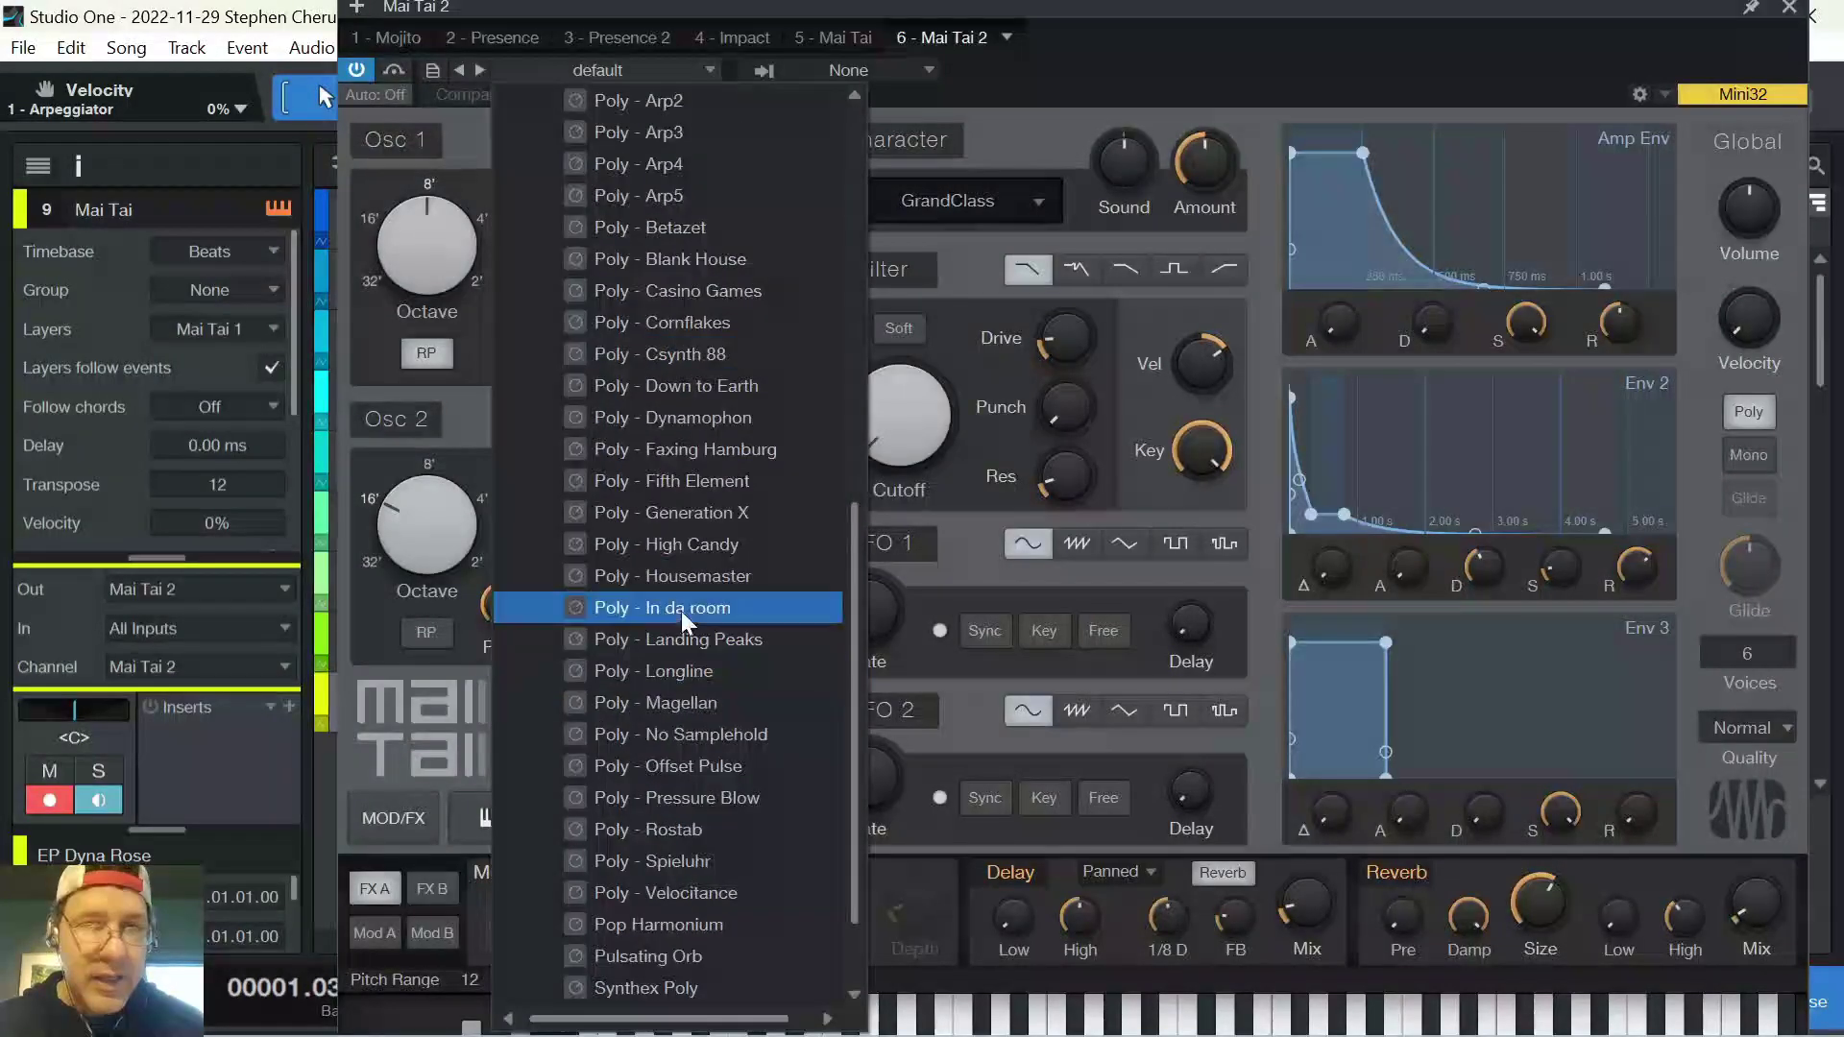
left_click(677, 173)
left_click(1421, 794)
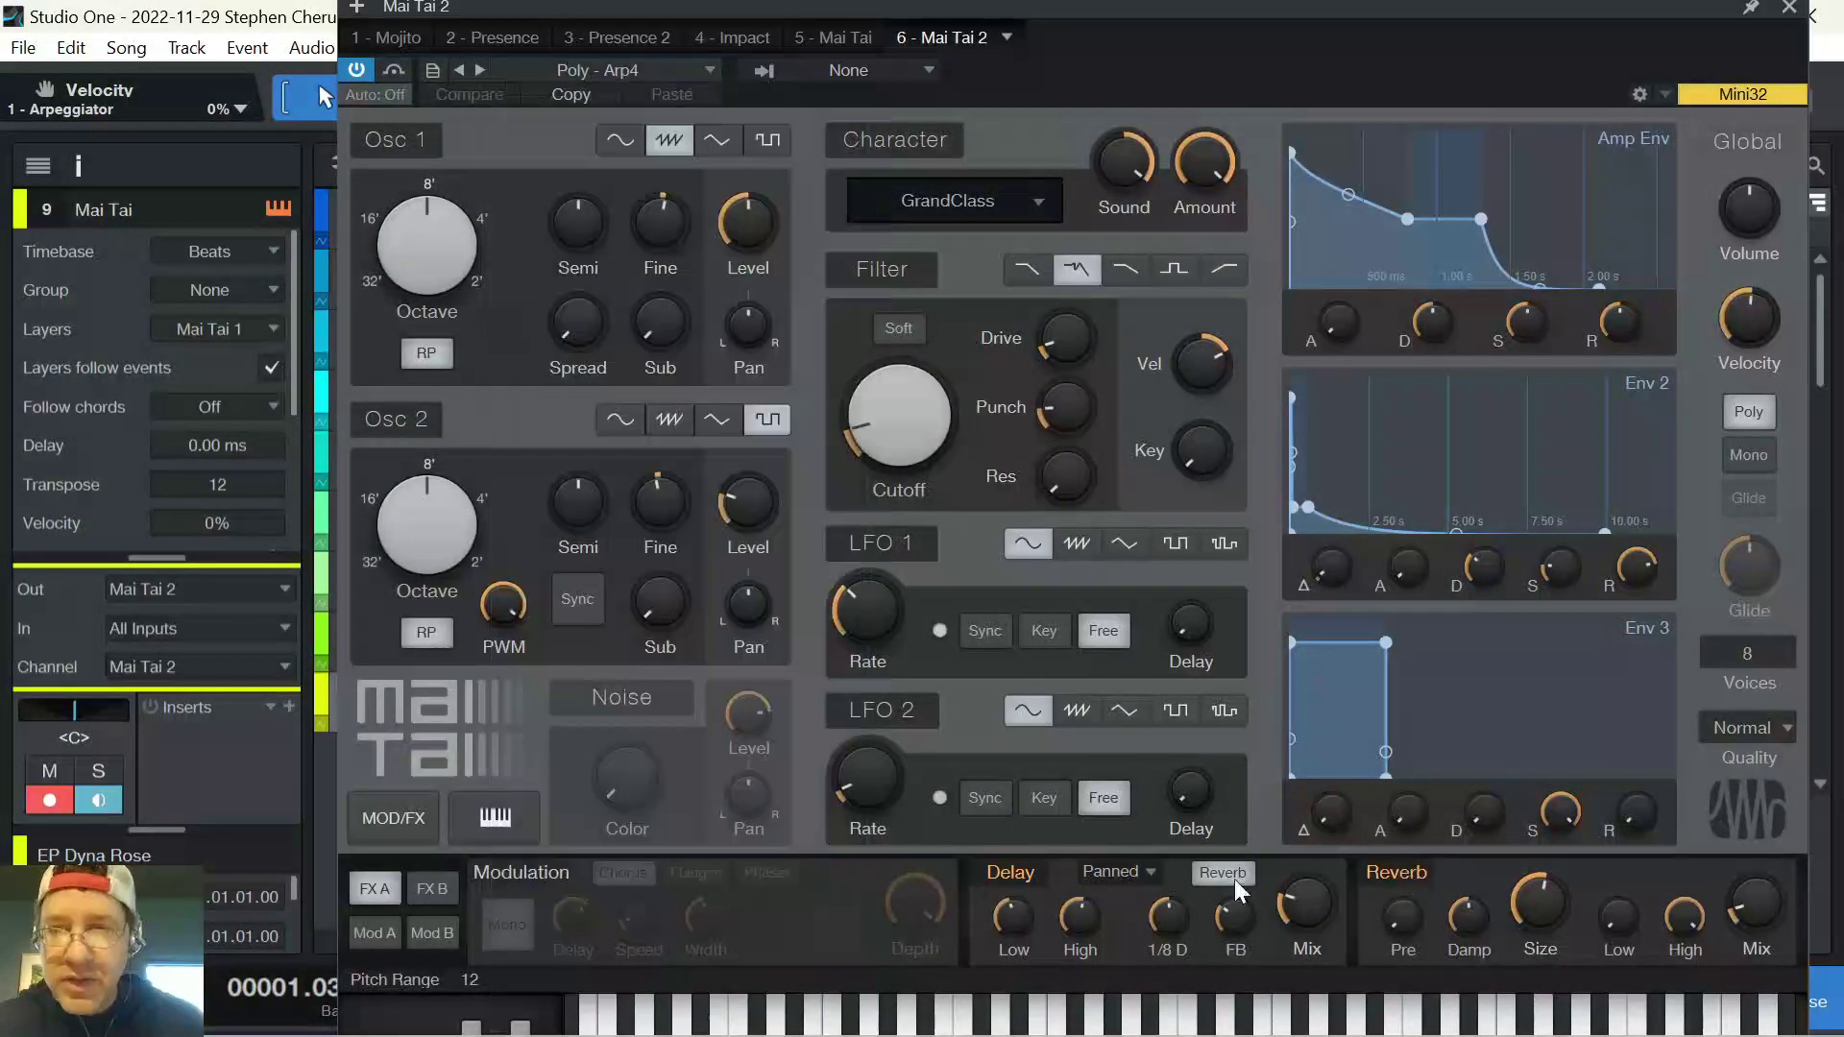
Switch off Mai Tai 2's delay and reverb, shorten its amp envelope release to about 157 ms, and audition the loop
left_click(1014, 874)
left_click(1410, 865)
left_click_drag(1627, 309, 1626, 336)
left_click(1788, 7)
key("space")
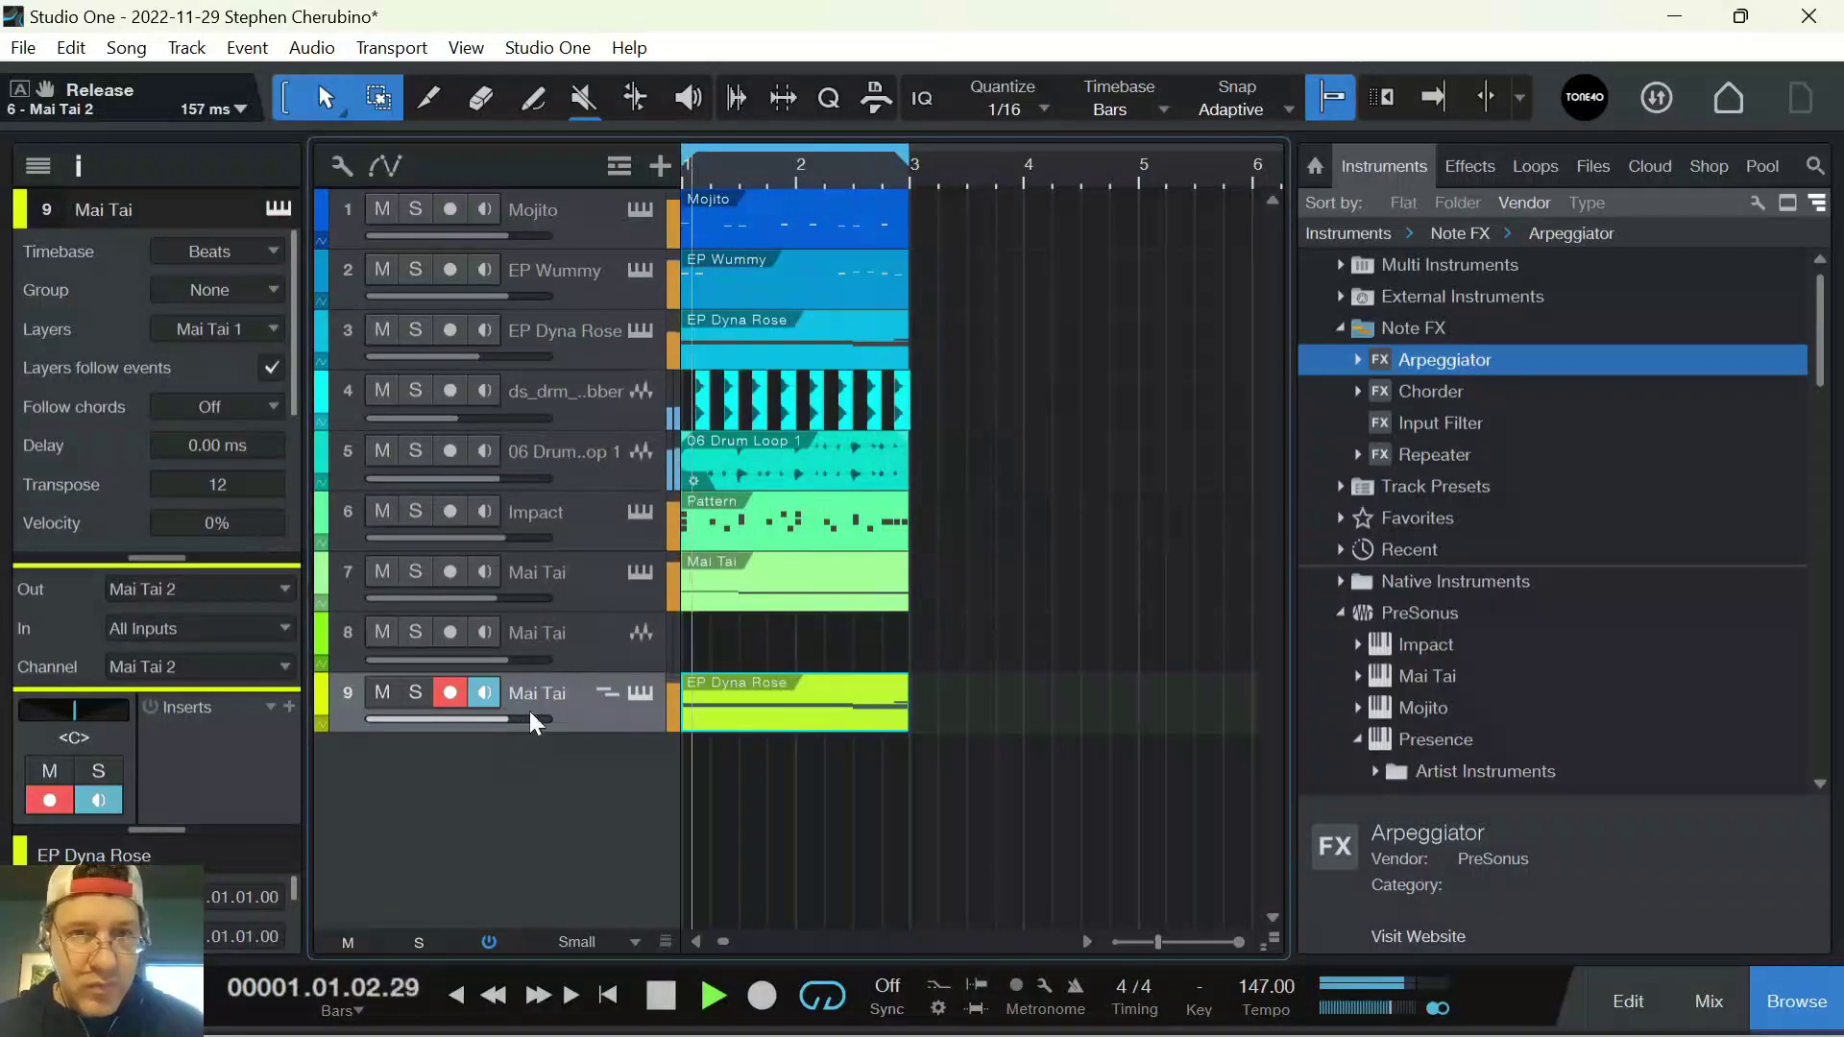
key("space")
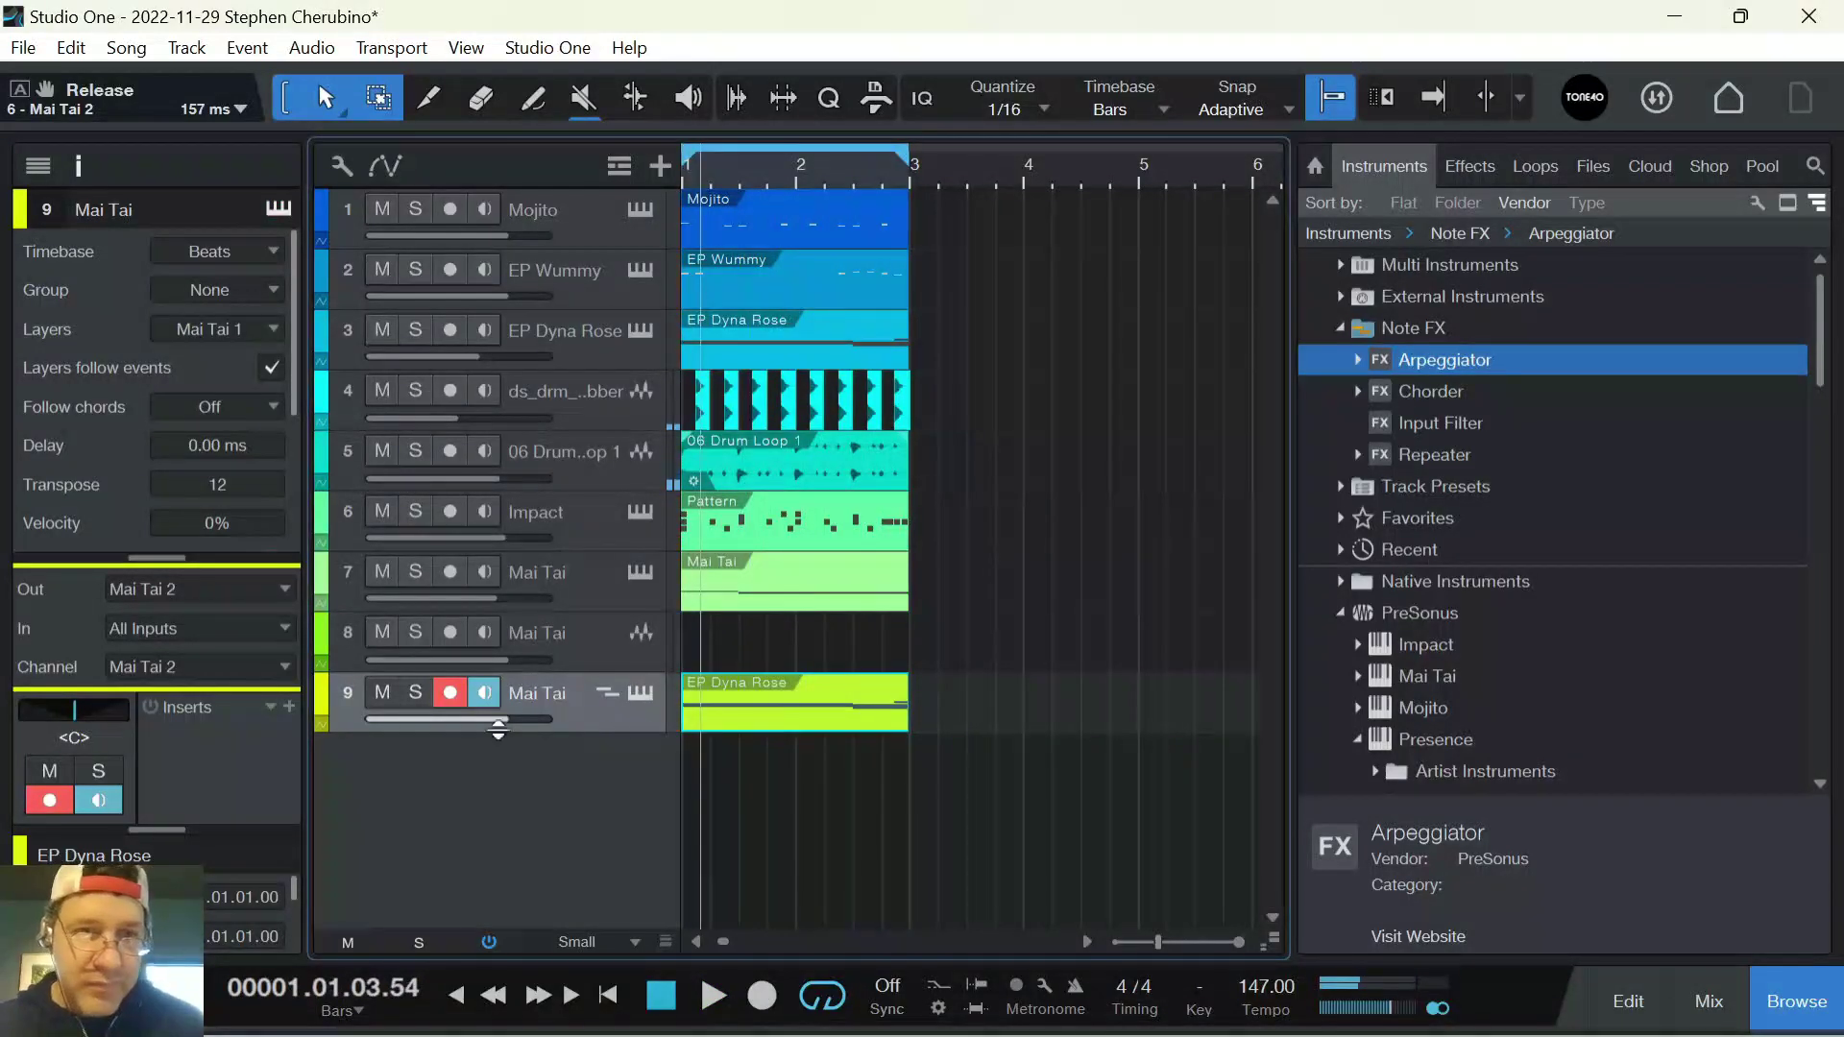
Add sends to FX 1 and FX 2 on the track 9 Mai Tai channel
left_click(290, 707)
left_click(263, 753)
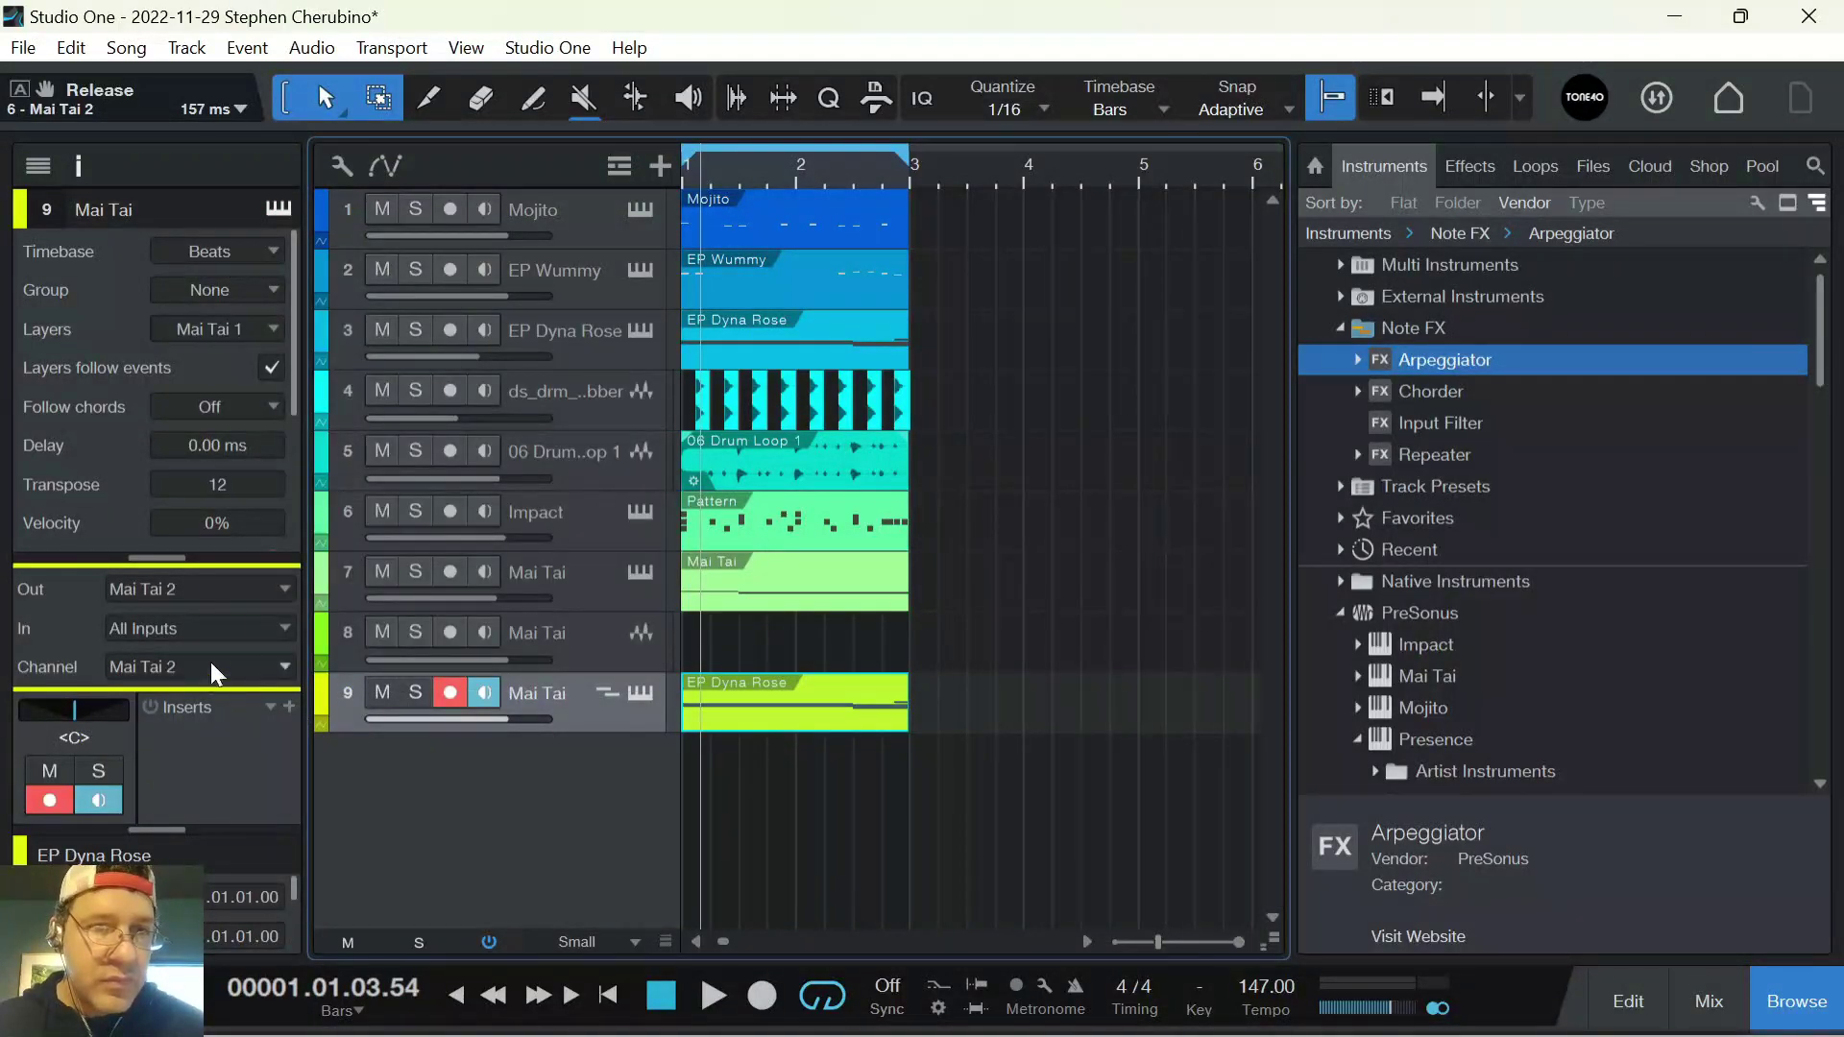
left_click(184, 549)
left_click(290, 688)
left_click(338, 749)
left_click_drag(223, 748, 212, 745)
left_click(290, 688)
left_click(307, 774)
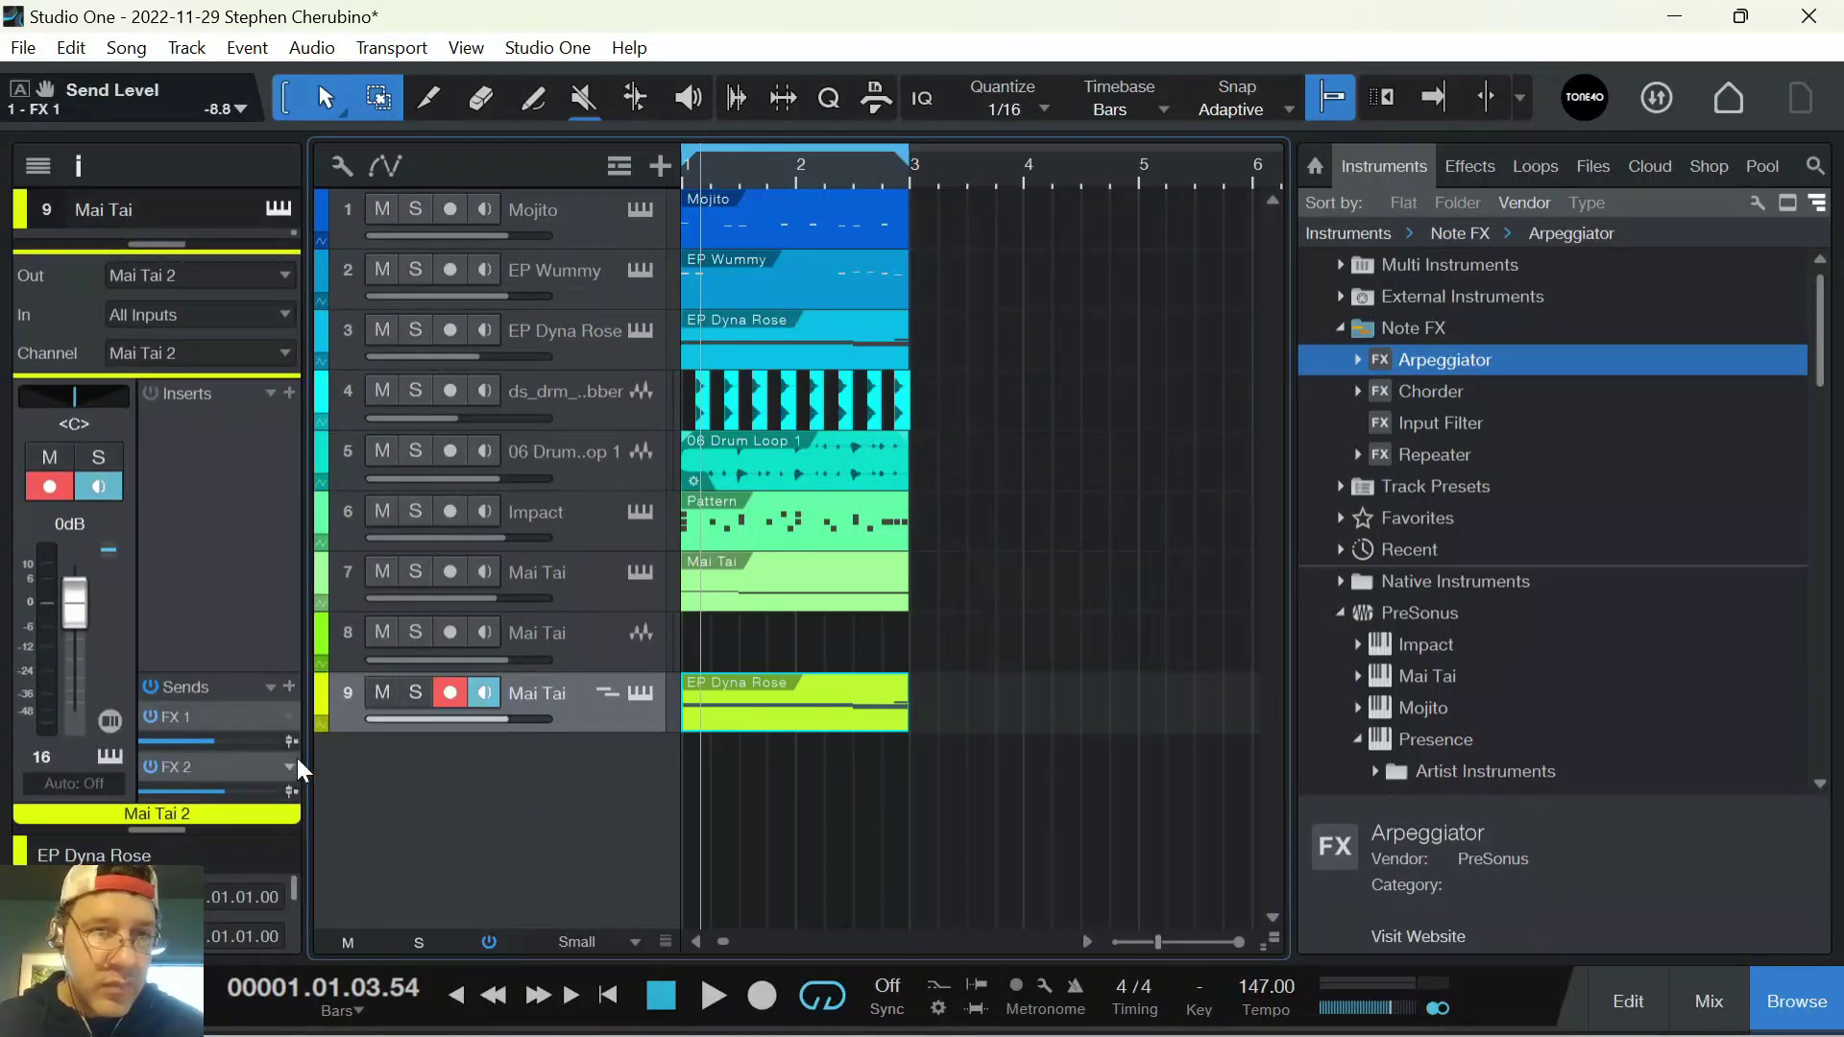
Balance track 9 during playback with the volume at -10.3 dB, FX 1 send at -12.8 dB and FX 2 send at -9.9 dB
left_click_drag(203, 752, 192, 752)
key("space")
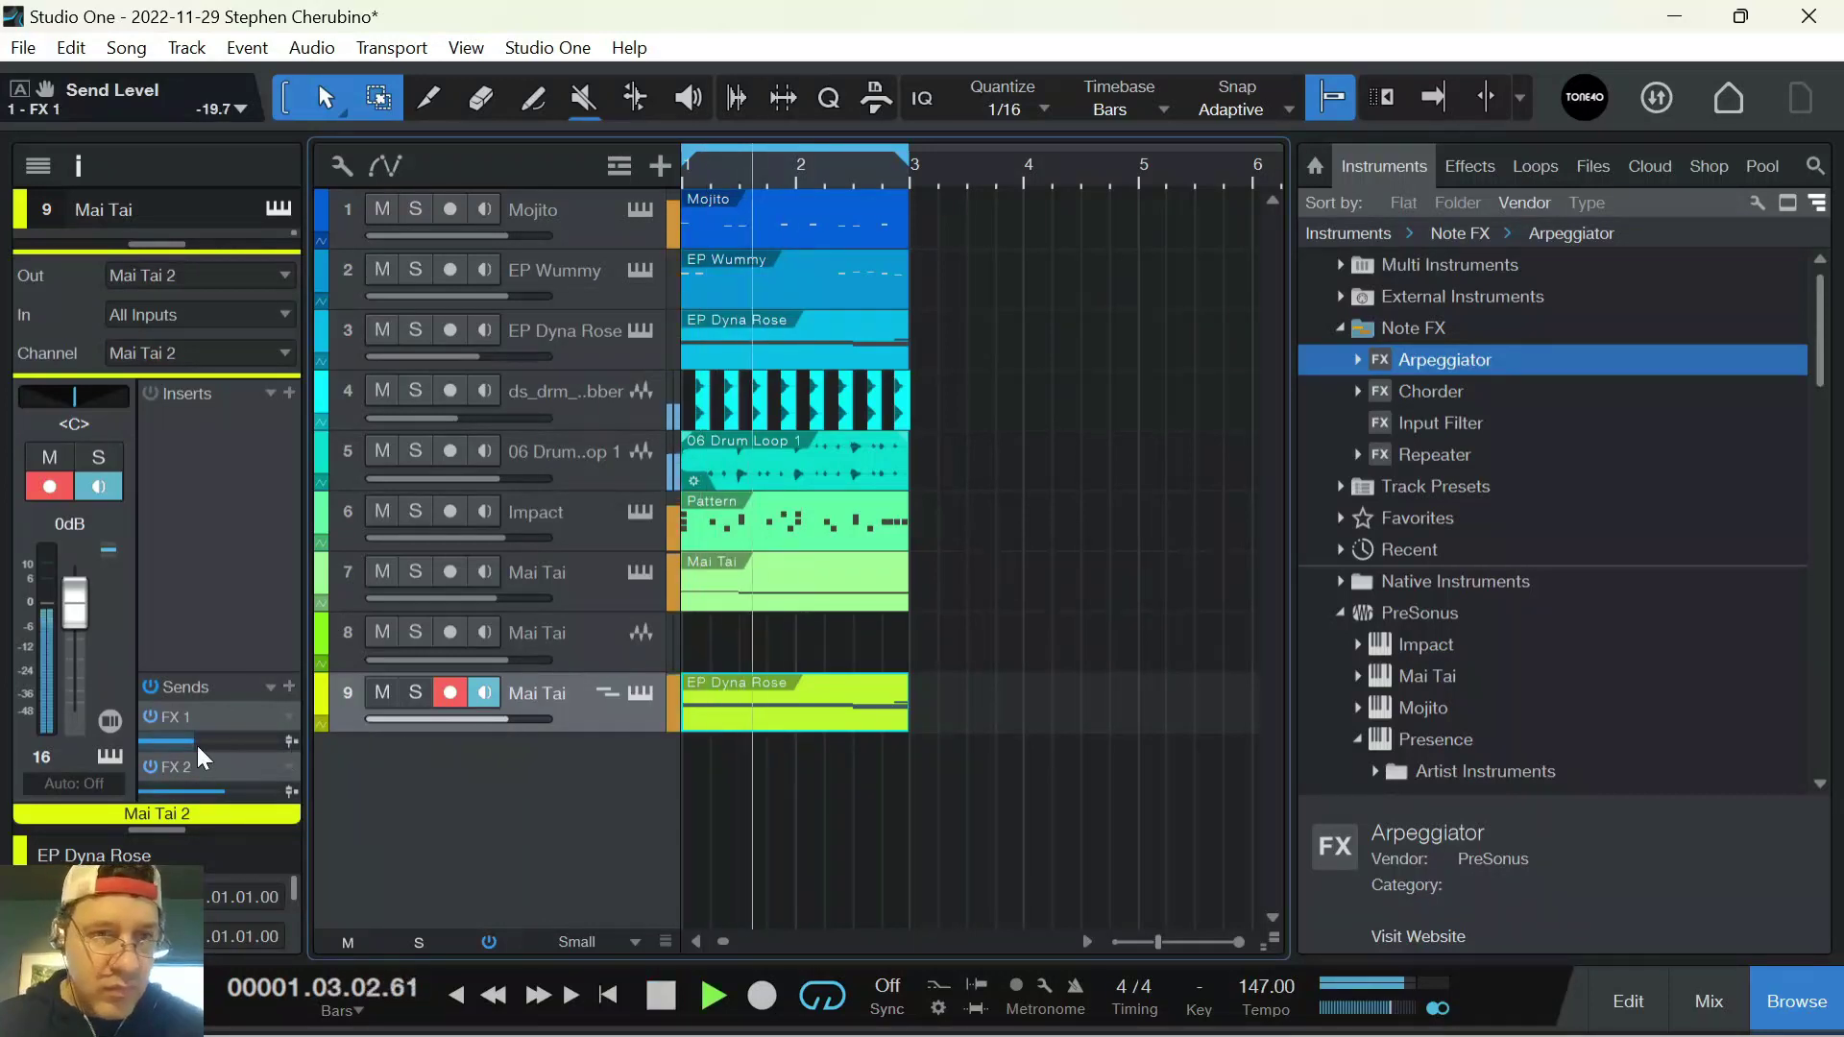
left_click_drag(476, 721, 434, 727)
mouse_move(219, 767)
left_mouse_down()
mouse_move(189, 768)
mouse_move(213, 755)
left_mouse_up()
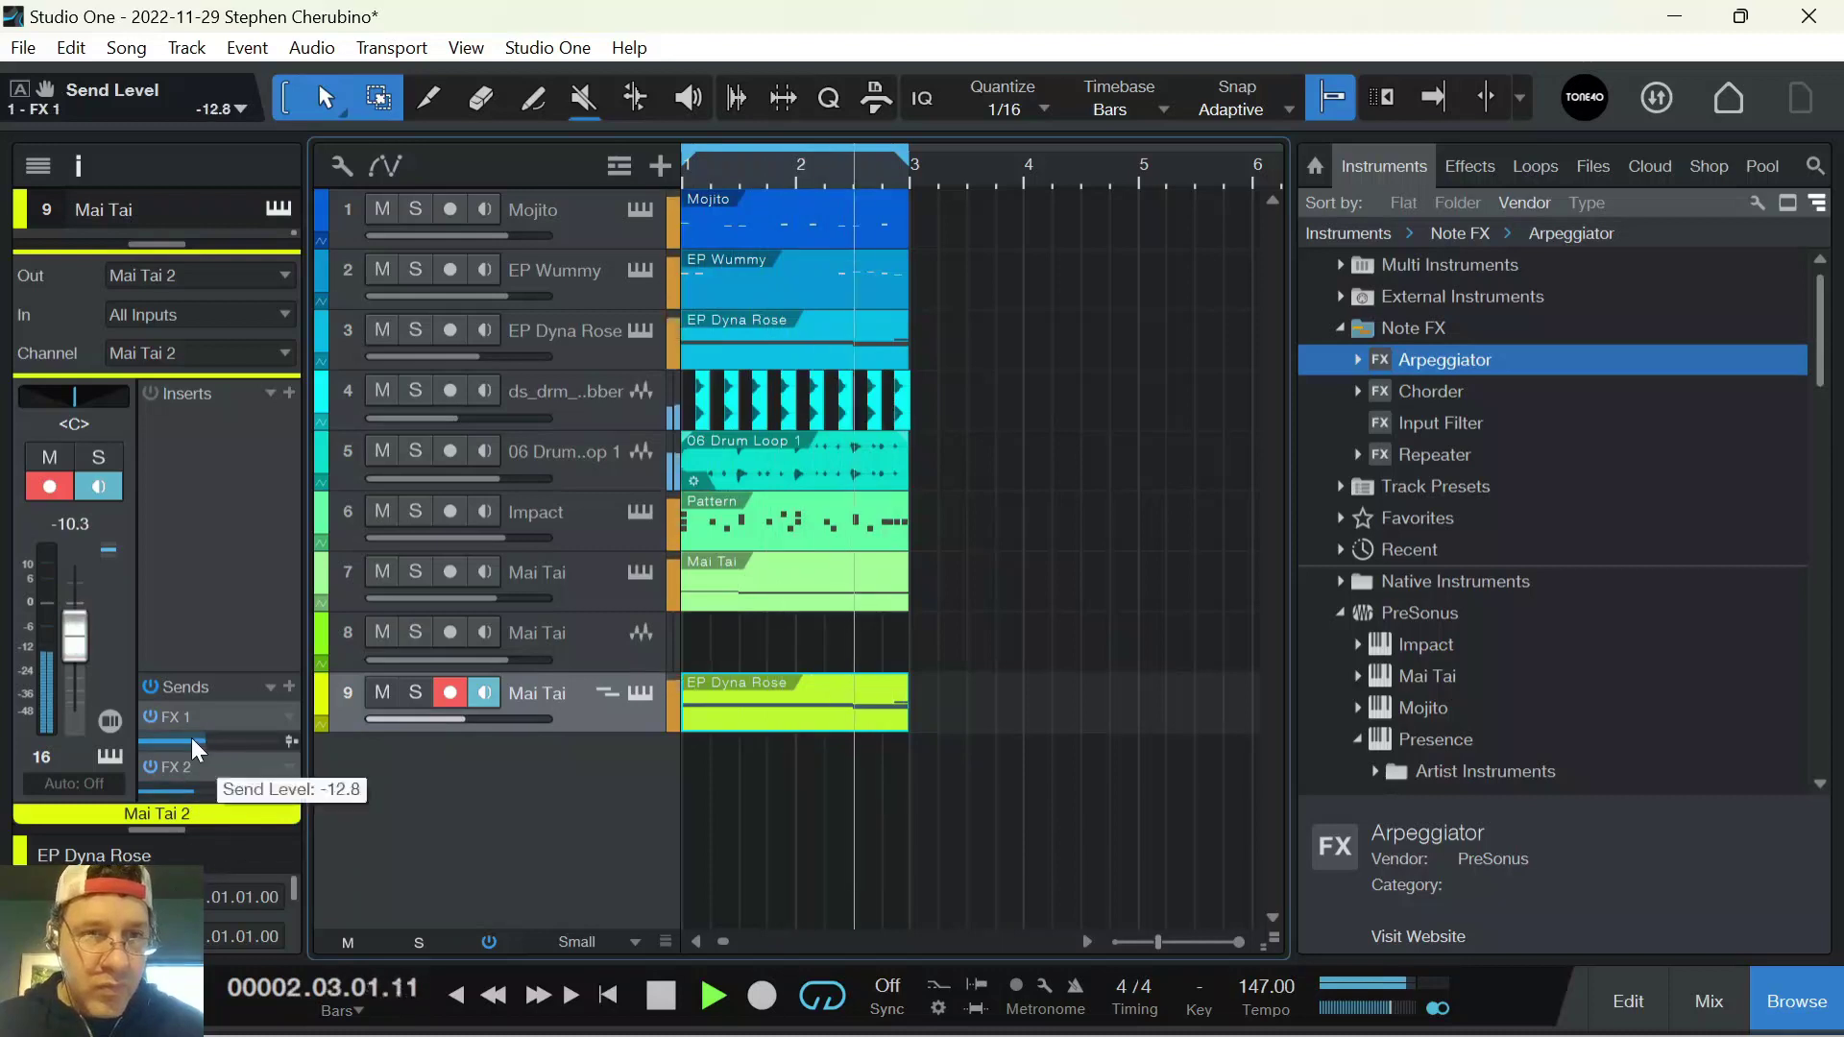
left_click_drag(192, 792, 217, 793)
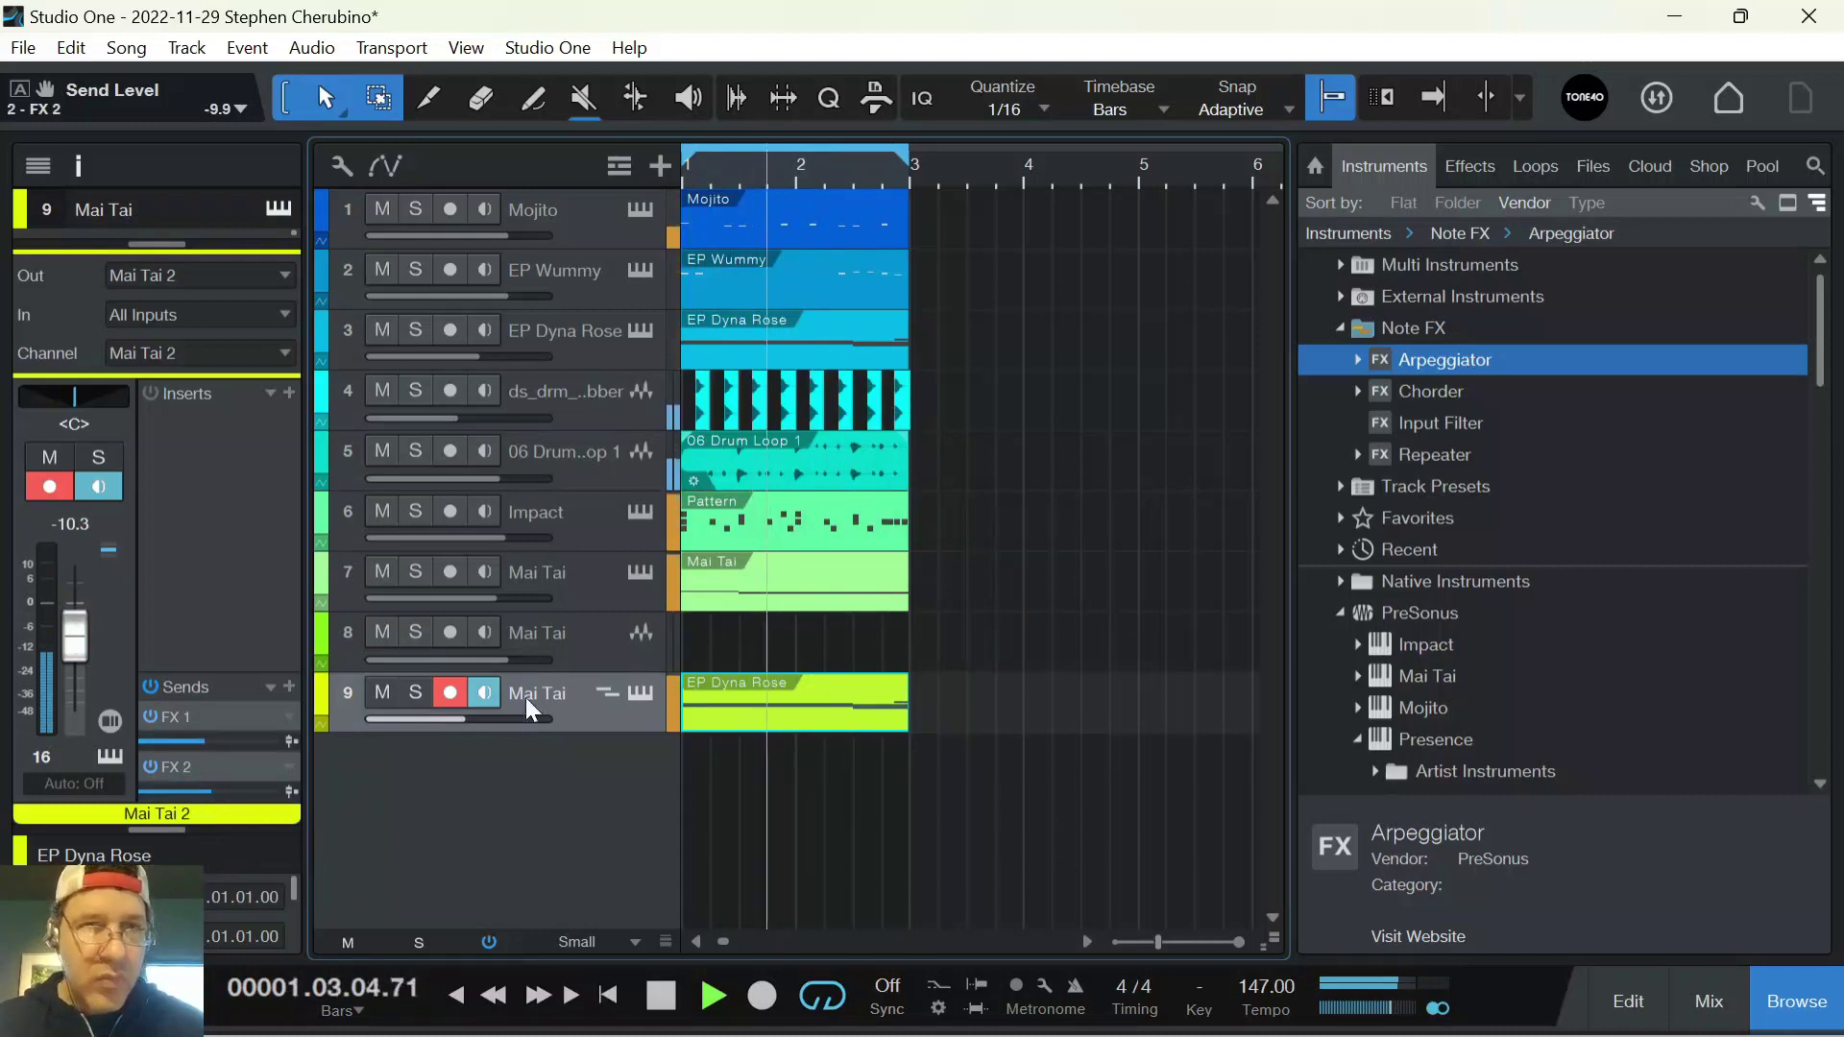
Try other octave ranges for Osc 1 and Osc 2 in Mai Tai 2 and close the instrument
left_click(638, 697)
left_click(623, 693)
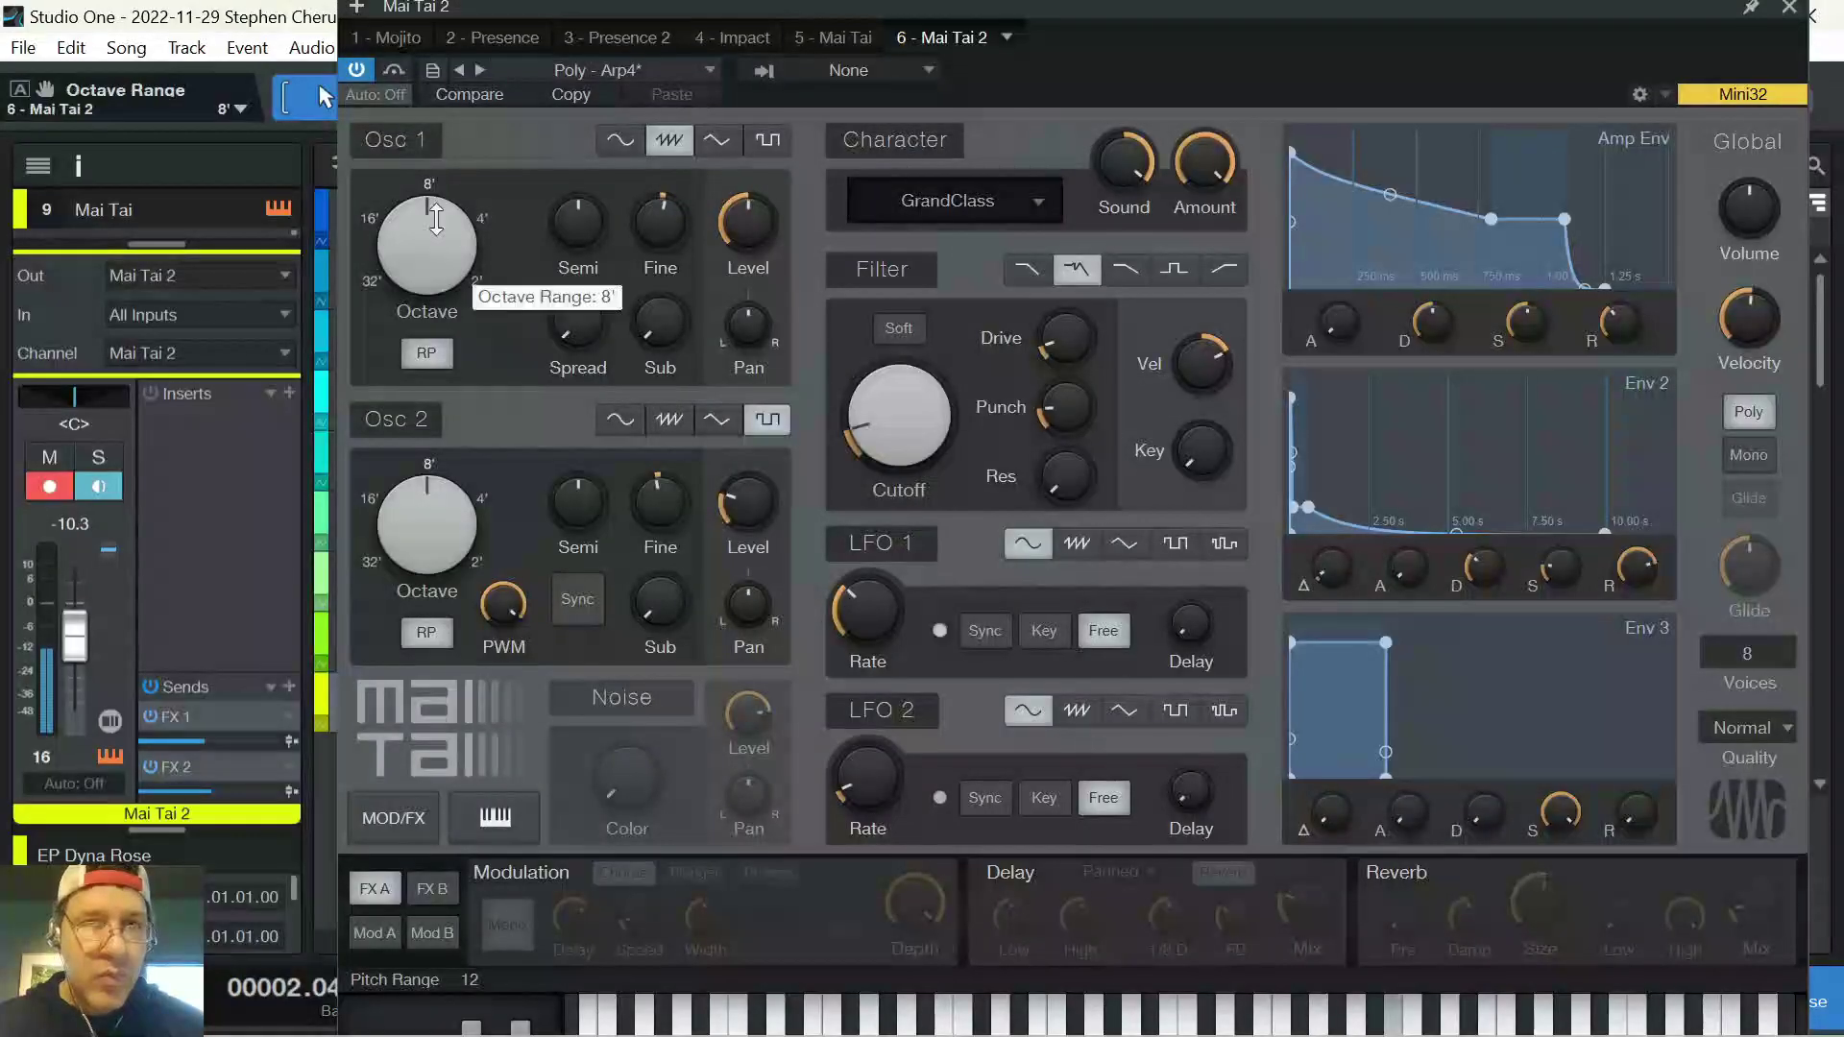
mouse_move(436, 524)
left_mouse_down()
mouse_move(431, 476)
mouse_move(434, 550)
left_mouse_up()
left_click_drag(412, 281, 419, 326)
left_click(1793, 7)
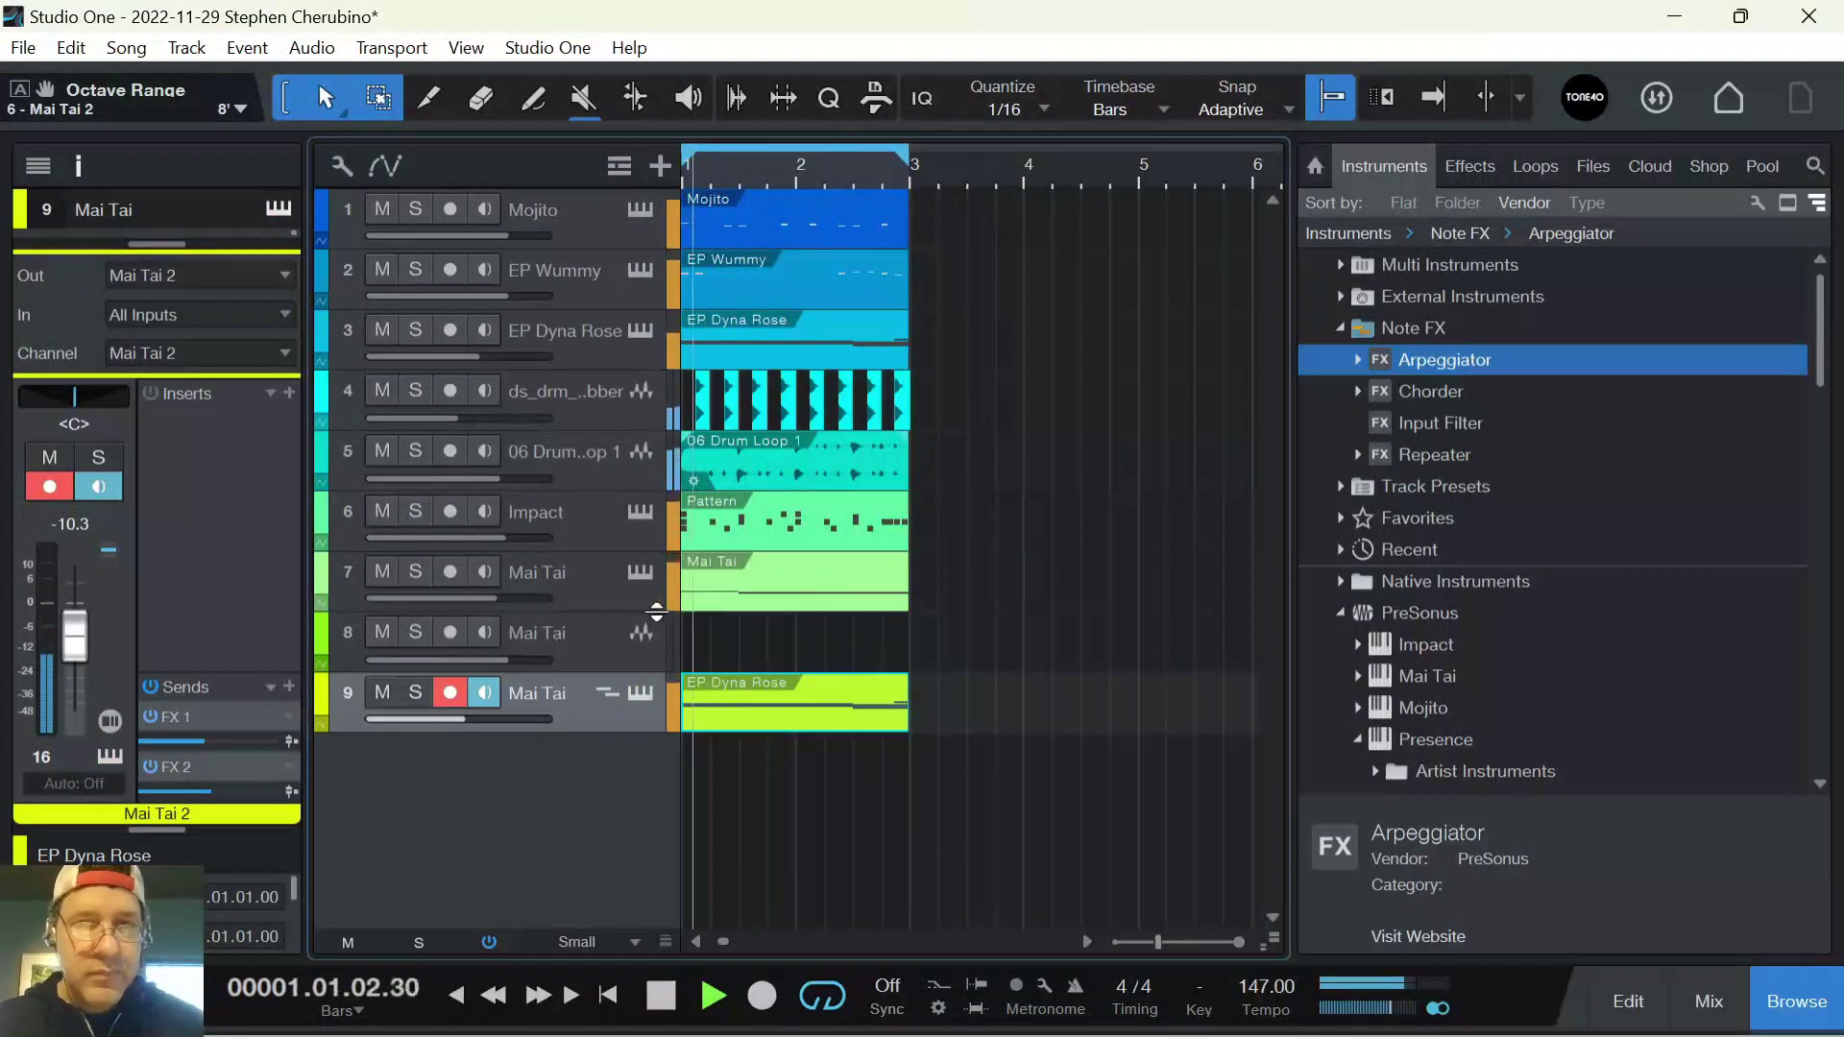
Solo the Mai Tai on track 7 and bounce its instrument part to a new audio track
key("space")
left_click(416, 575)
key("space")
key("space")
right_click(823, 600)
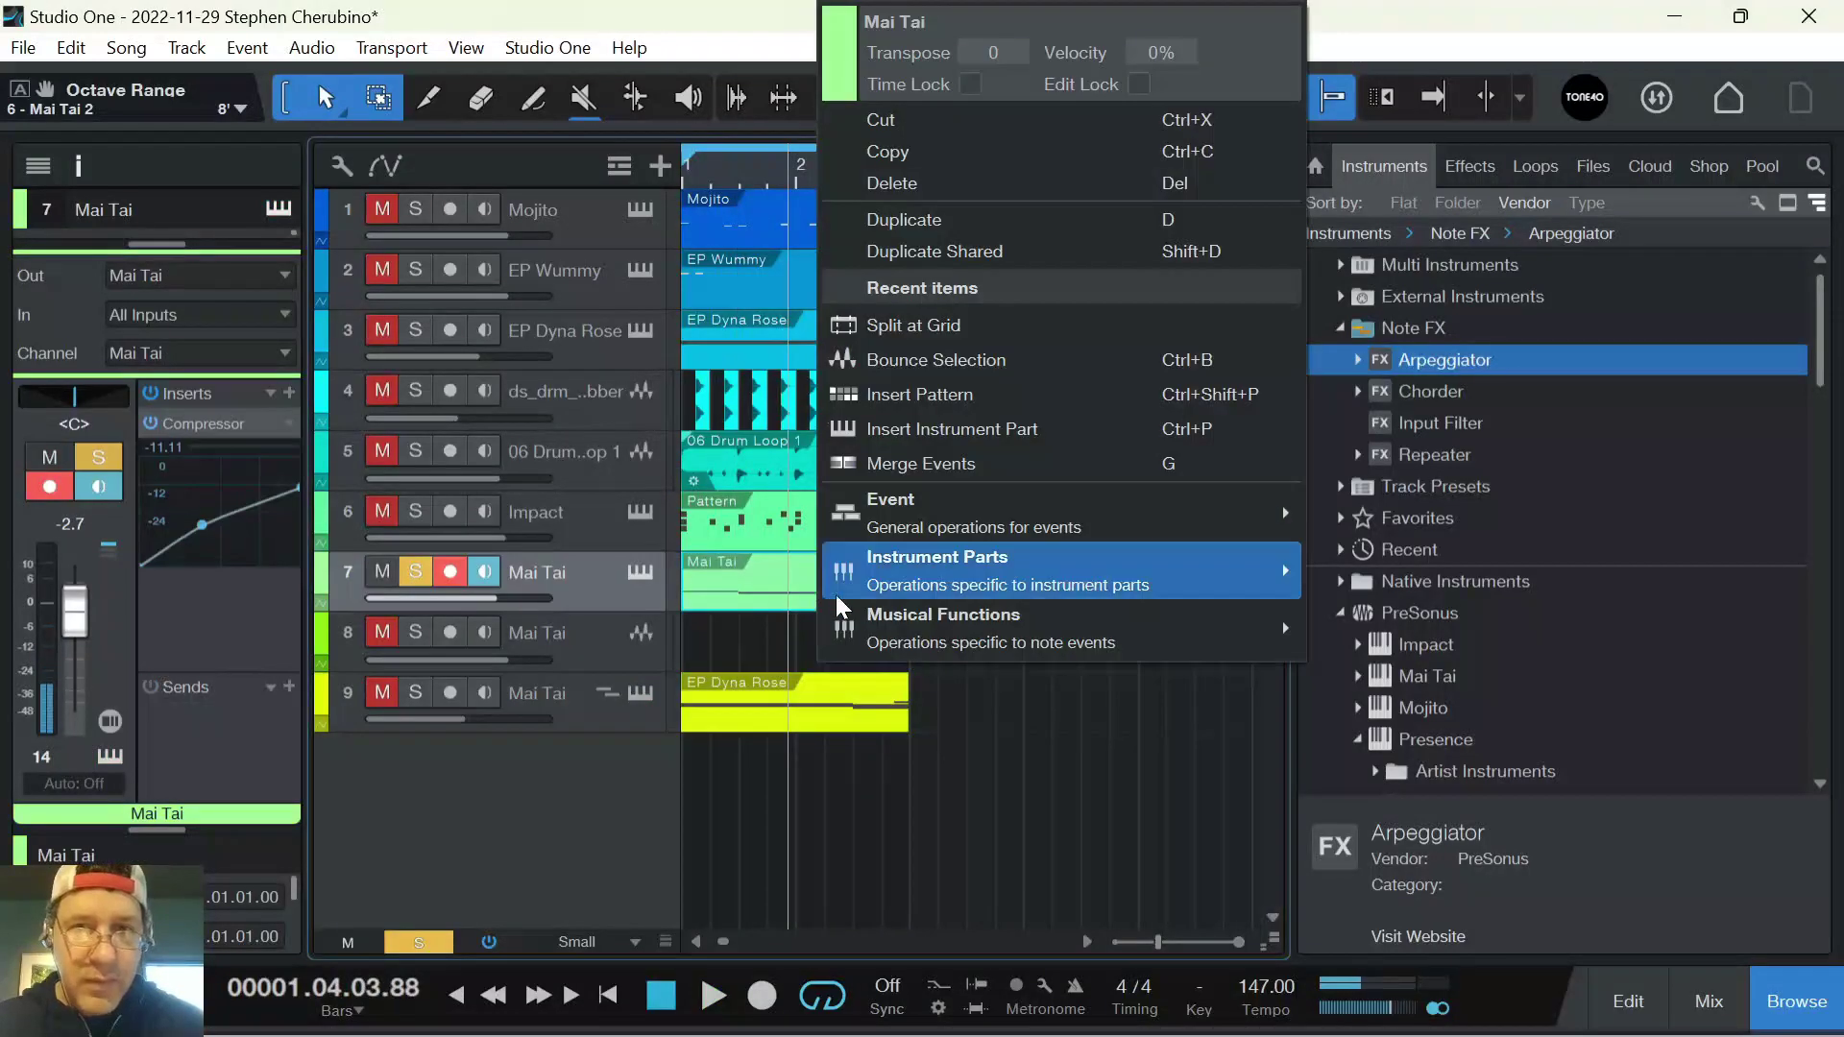
key("Escape")
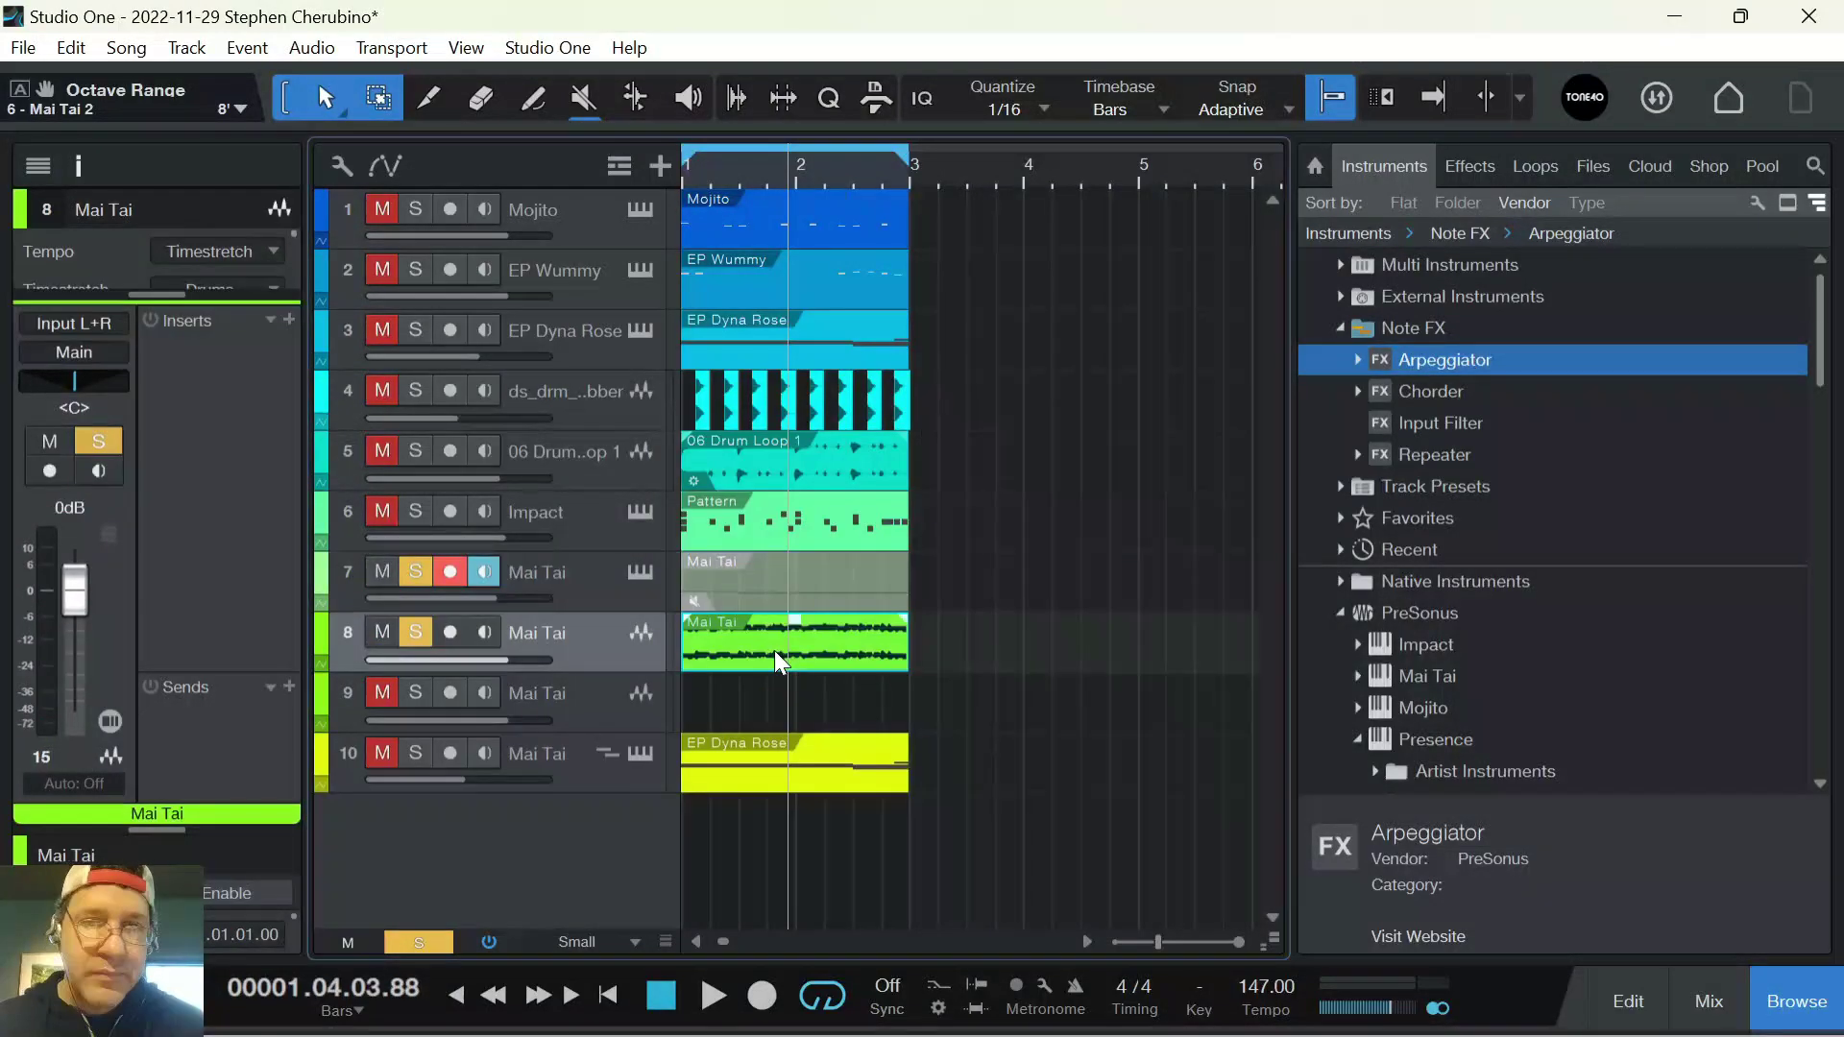
Split the bounced Mai Tai audio at the grid and shorten all the slices to leave gaps between them
right_click(778, 663)
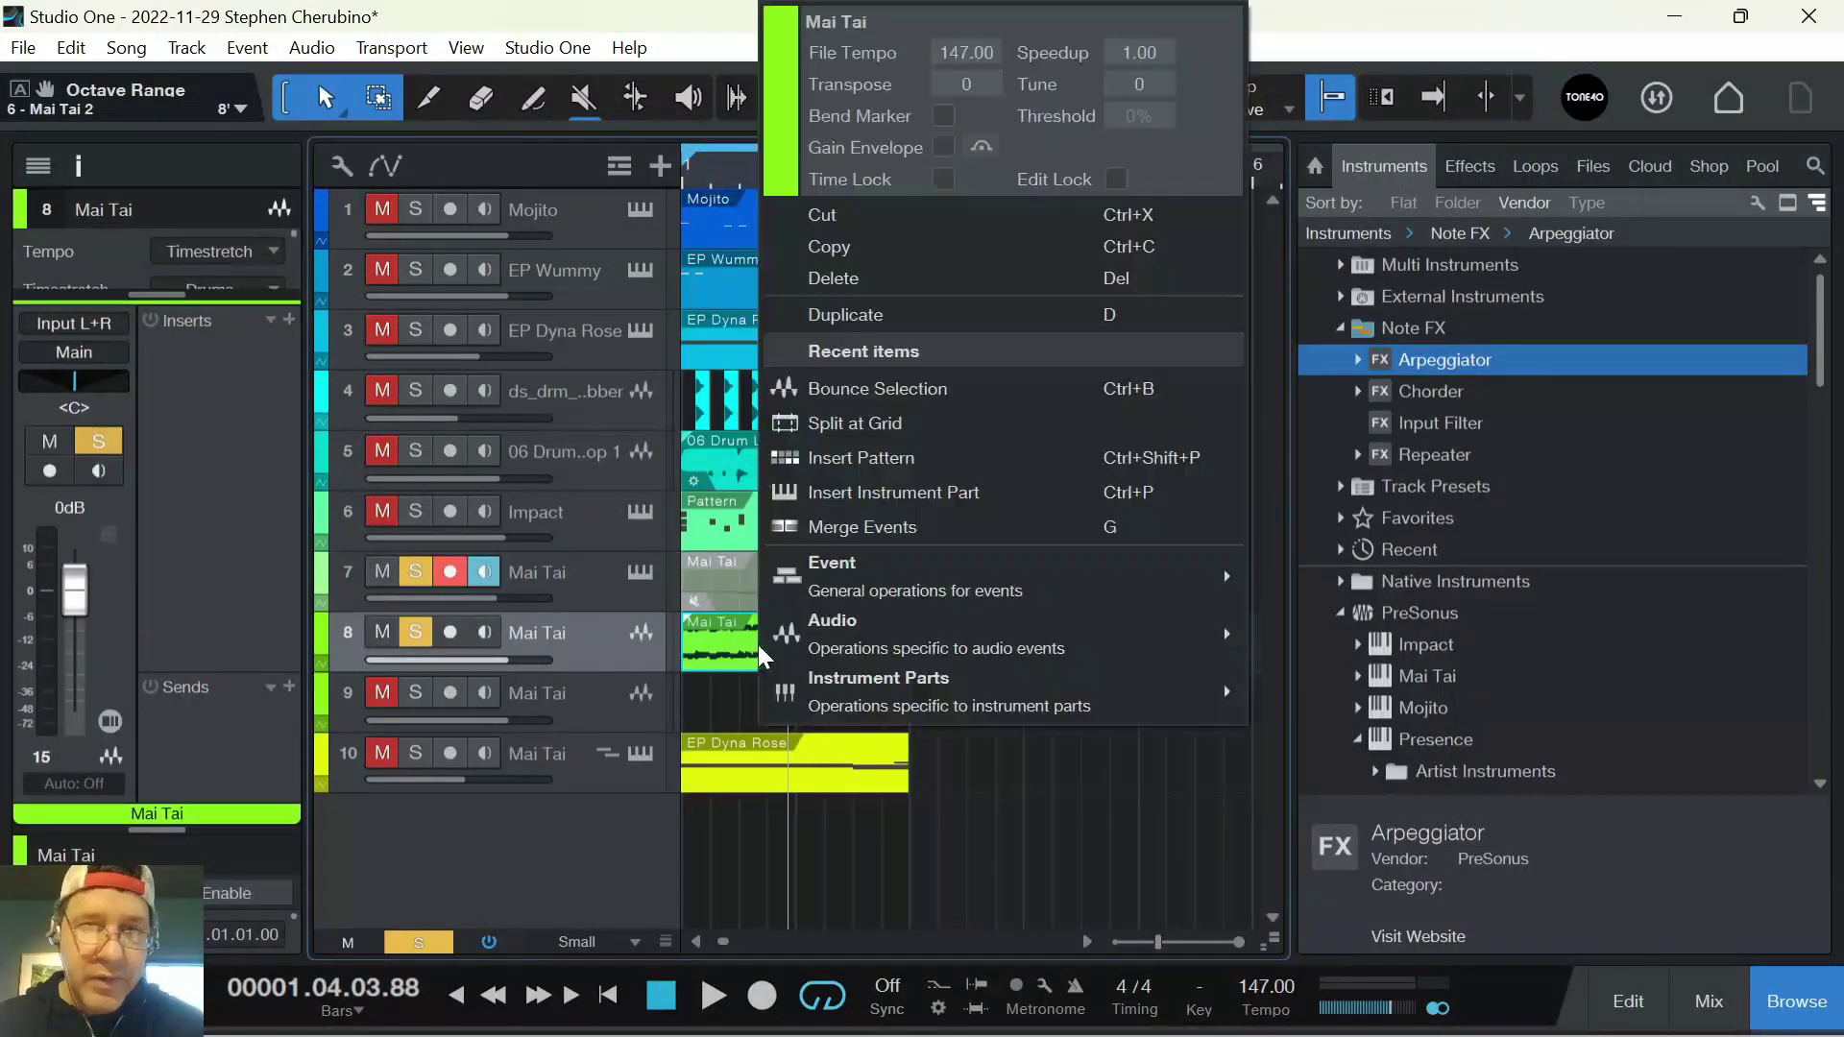
left_click(850, 444)
left_click_drag(727, 182, 1005, 550)
left_click_drag(1055, 642, 919, 665)
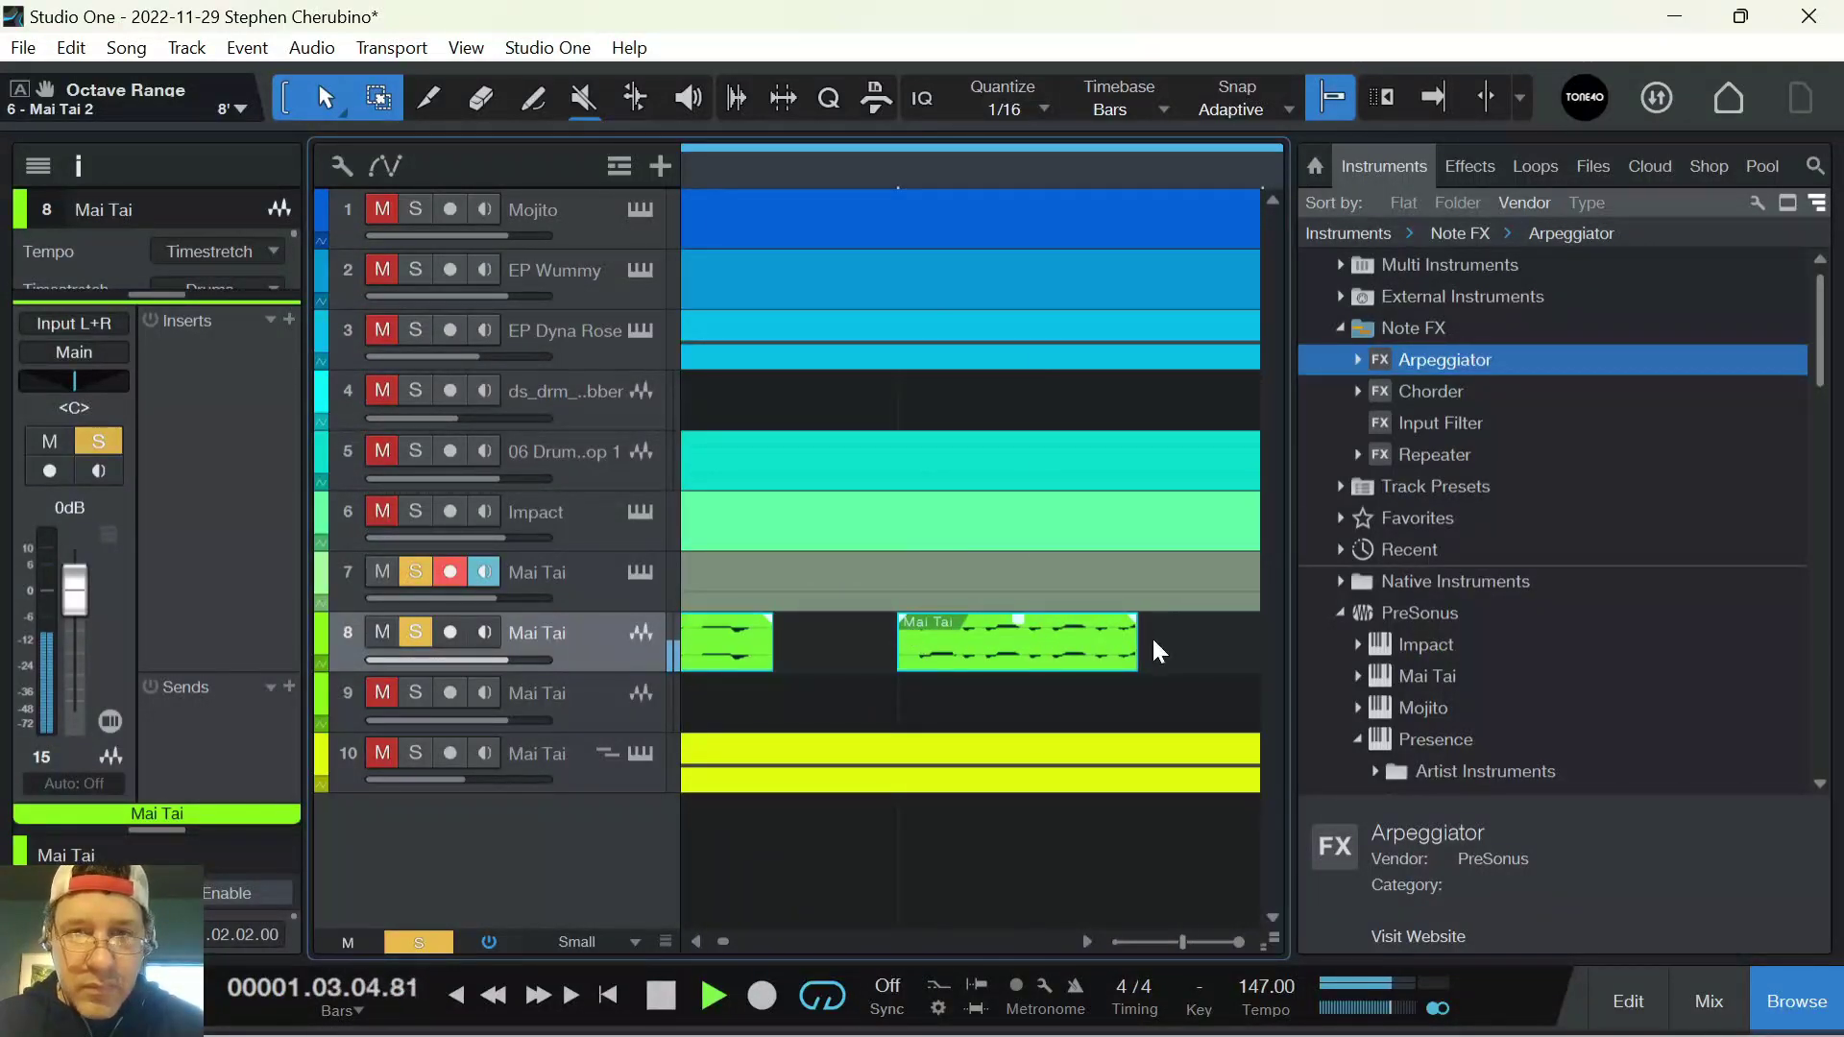
Add short fade-outs and fade-ins to all the selected Mai Tai audio slices on track 8
left_click_drag(1135, 619, 1097, 637)
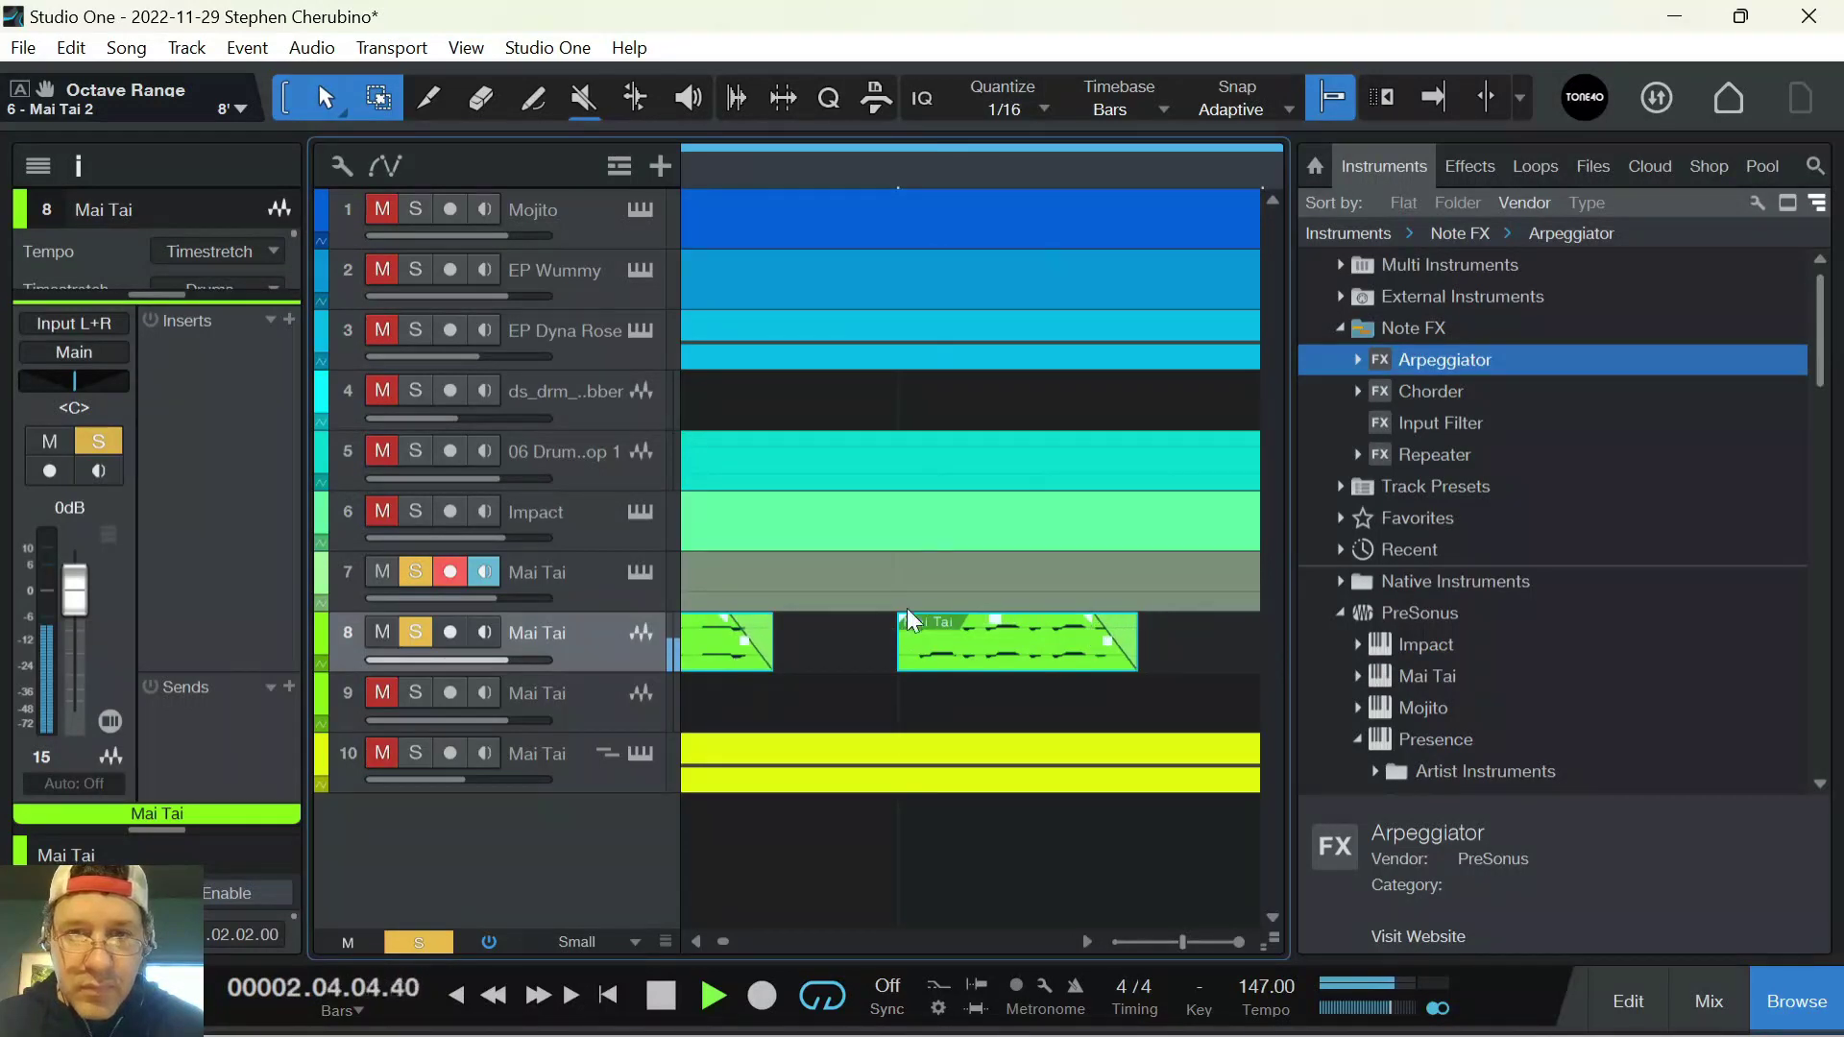
left_click_drag(901, 631, 935, 641)
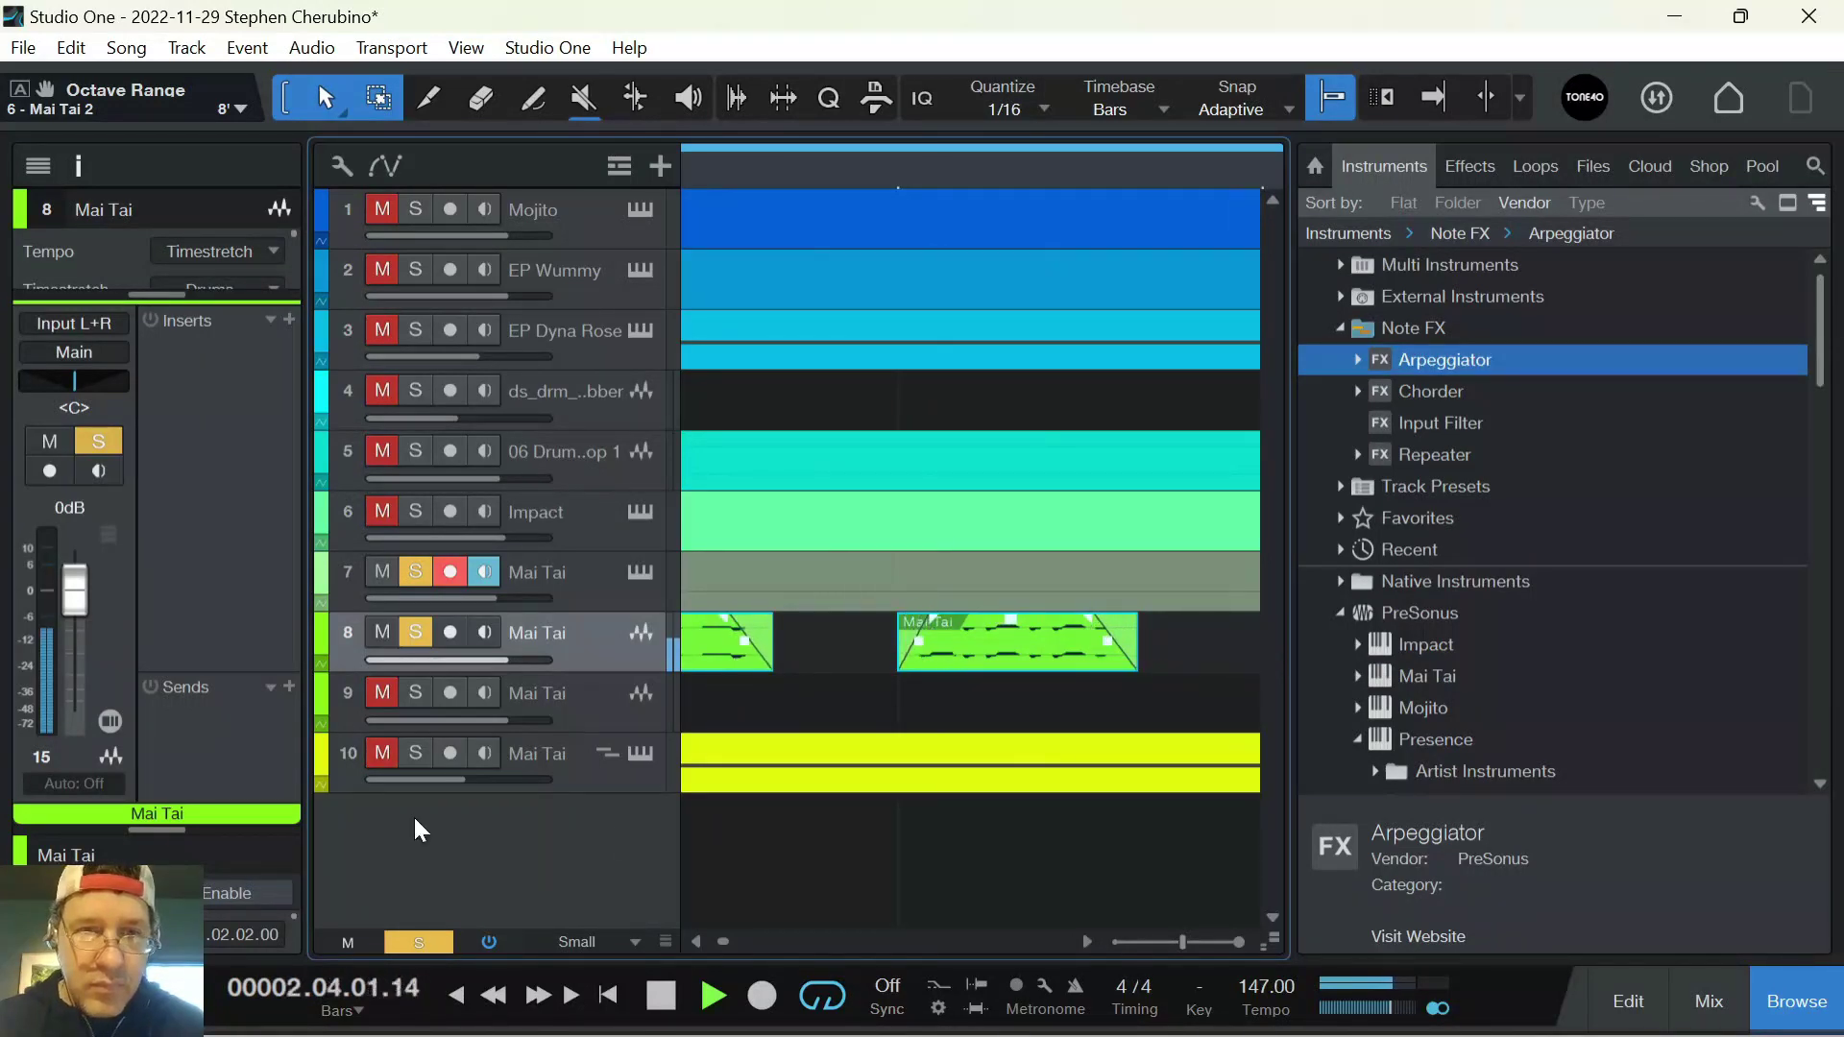
Clear all track solos and disarm recording on the Mai Tai instrument track 7
left_click(419, 943)
left_click(452, 574)
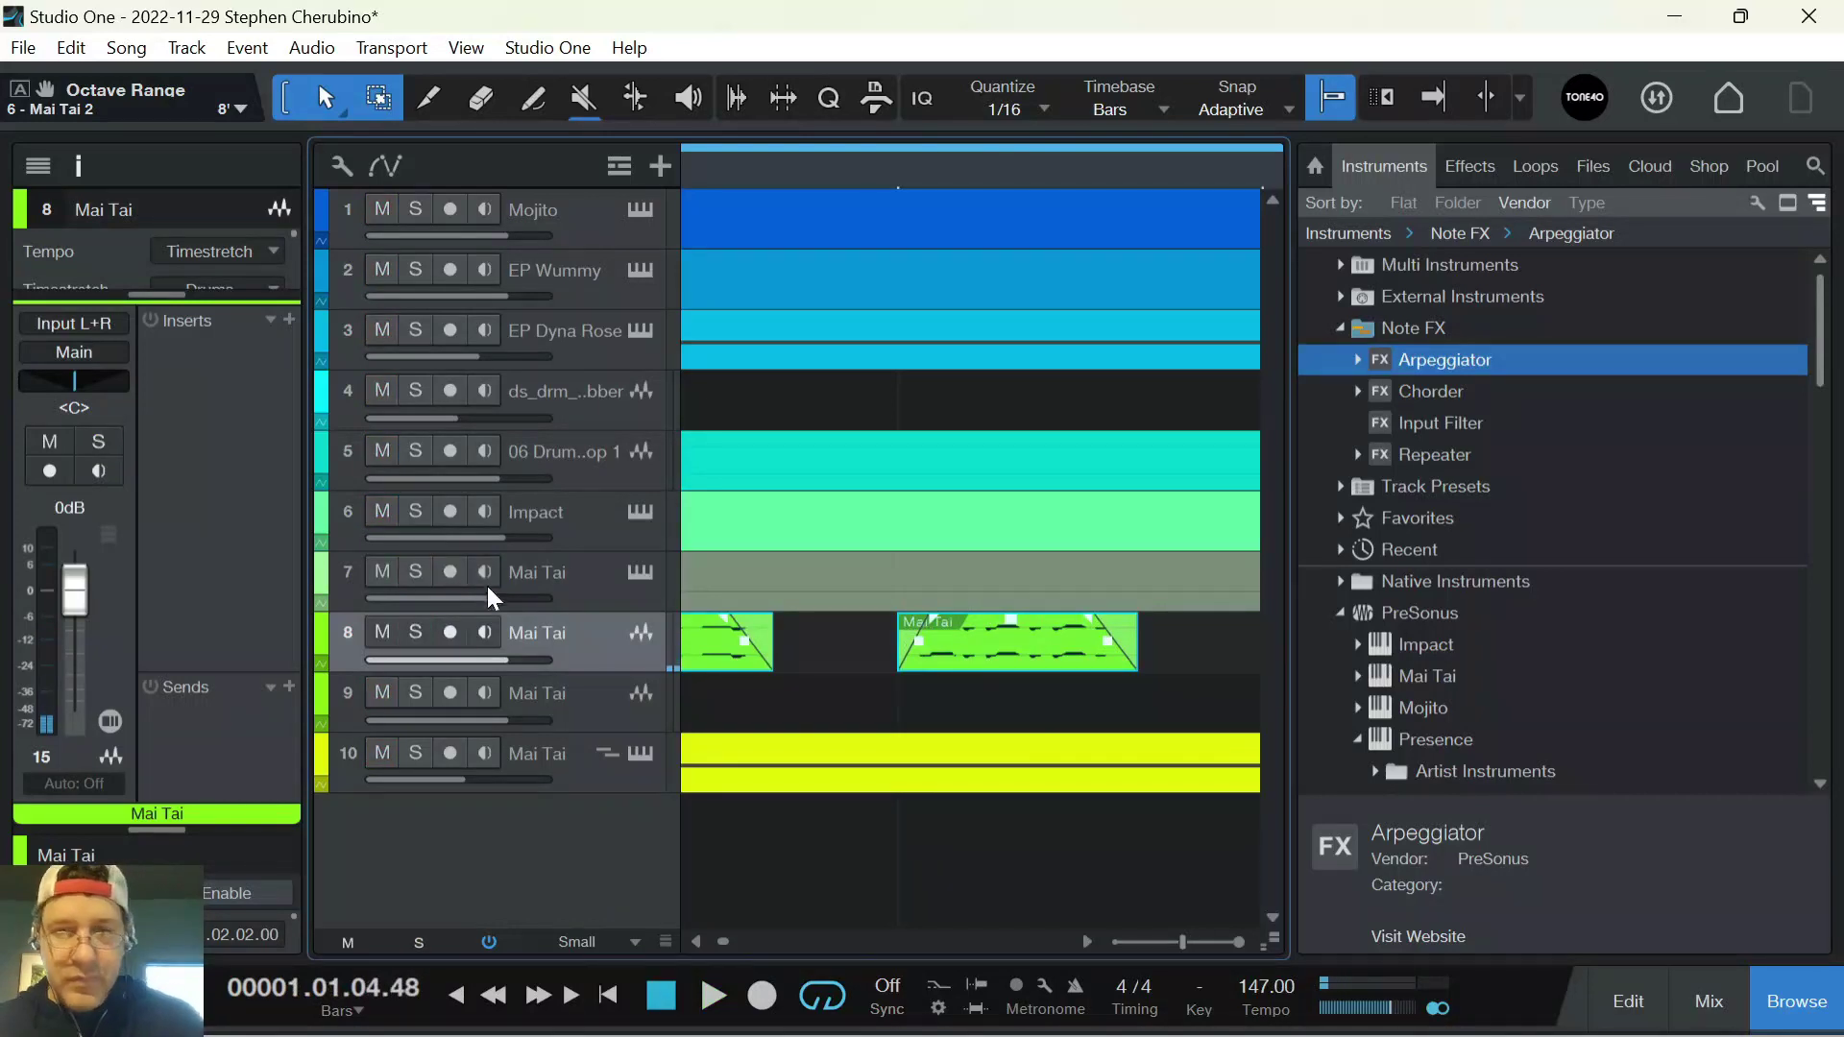
Set the volume of the sliced Mai Tai audio on track 8 to -2.3 dB in the full mix and stop playback
left_click_drag(794, 177, 763, 47)
mouse_move(498, 661)
left_mouse_down()
mouse_move(448, 659)
mouse_move(549, 684)
mouse_move(526, 677)
left_mouse_up()
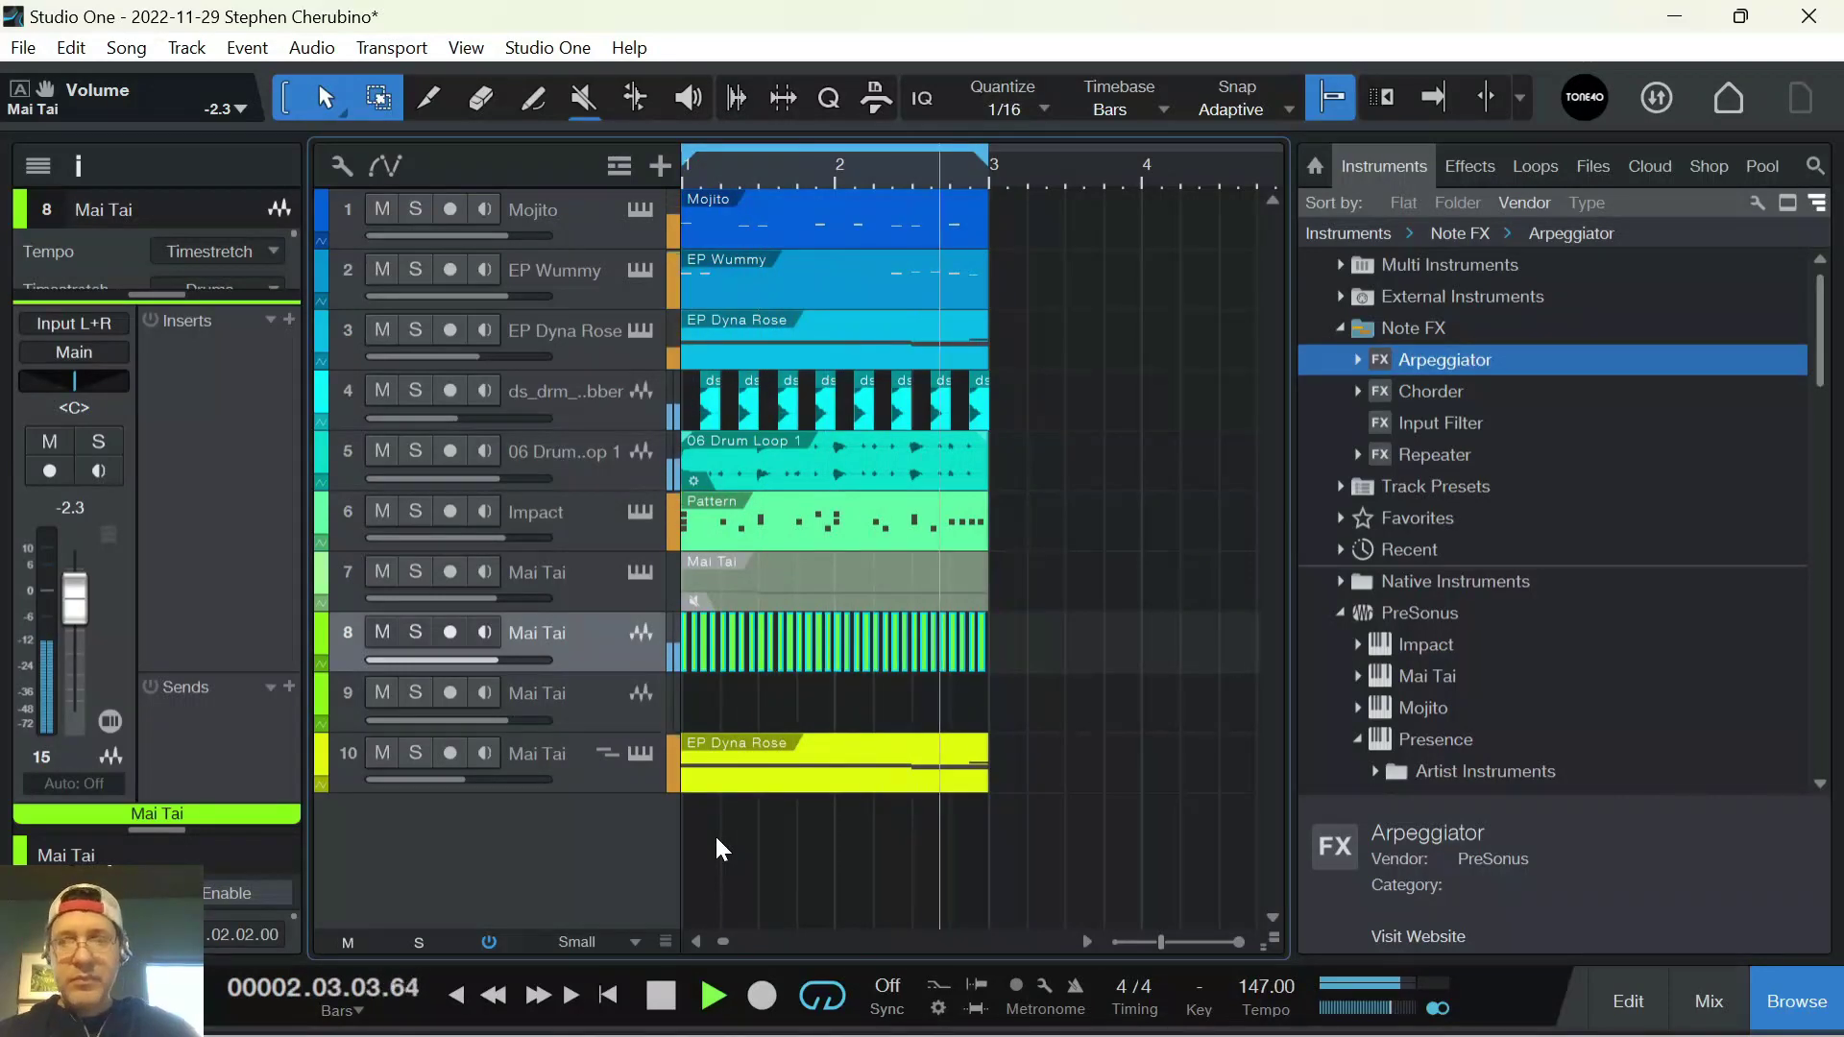
key("space")
mouse_move(819, 1035)
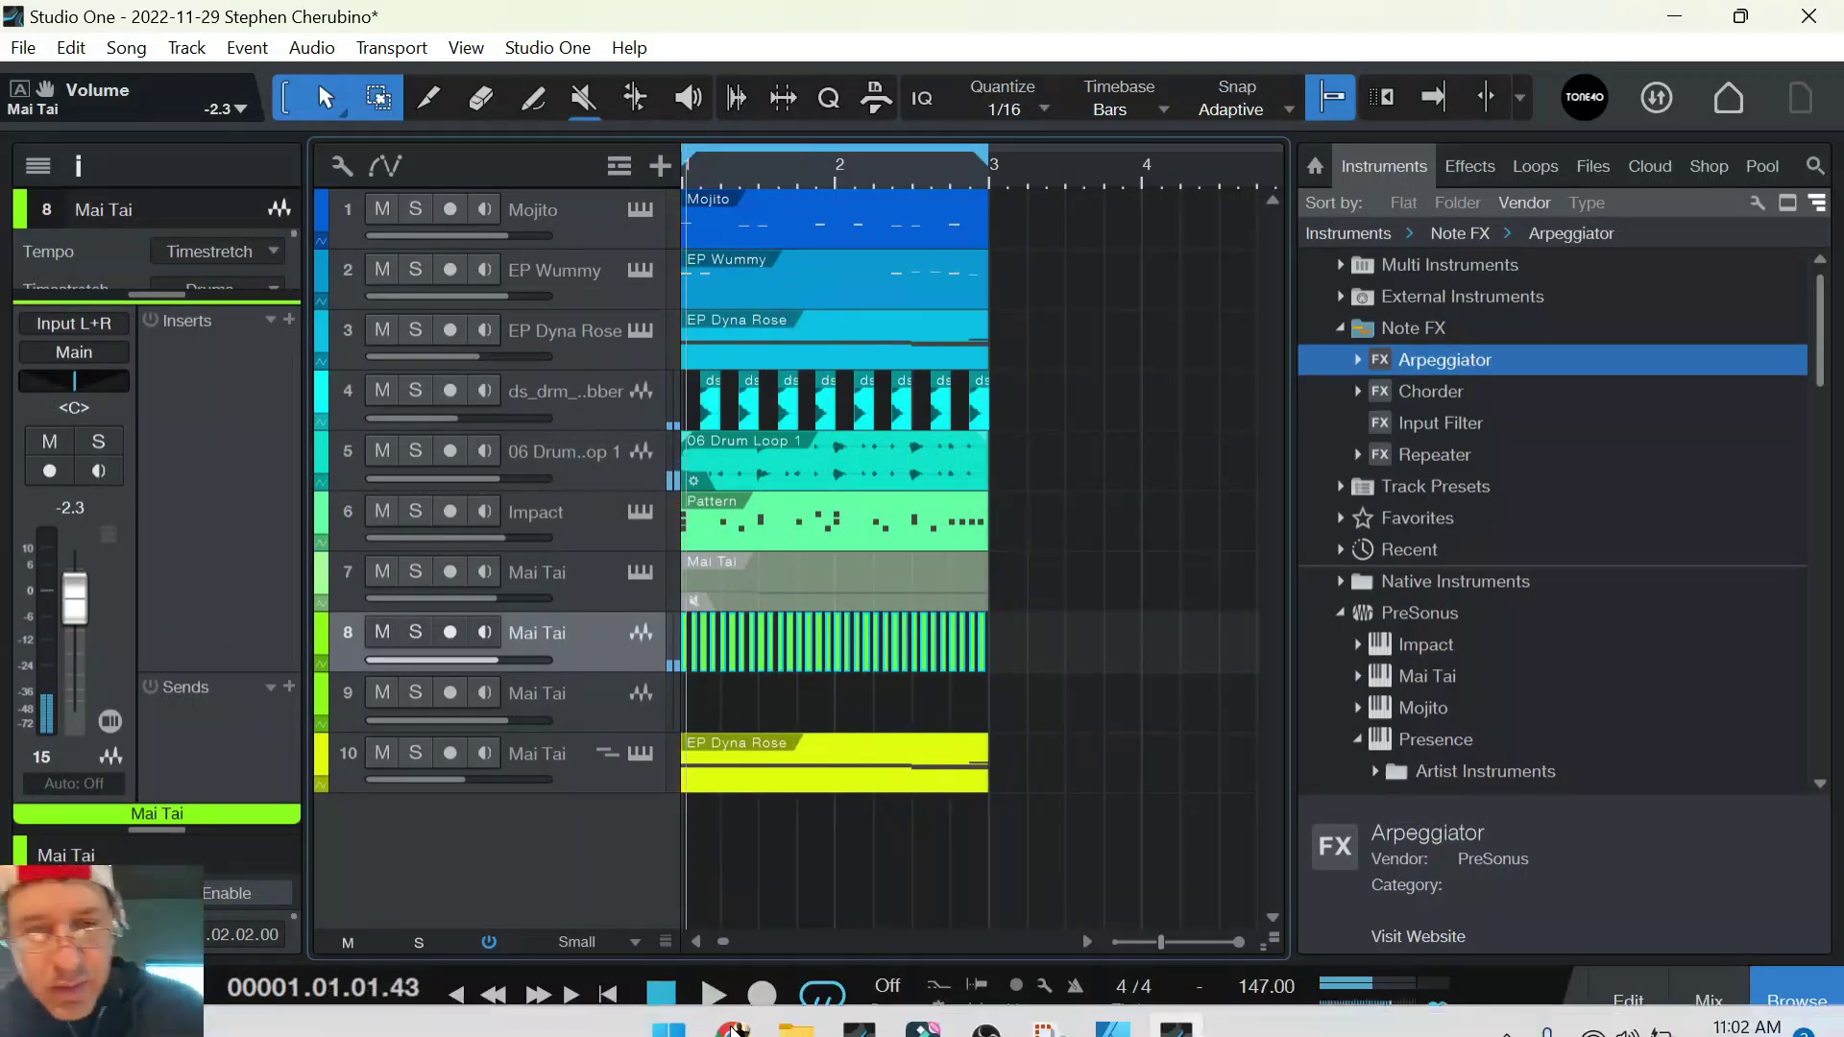
left_click(989, 1005)
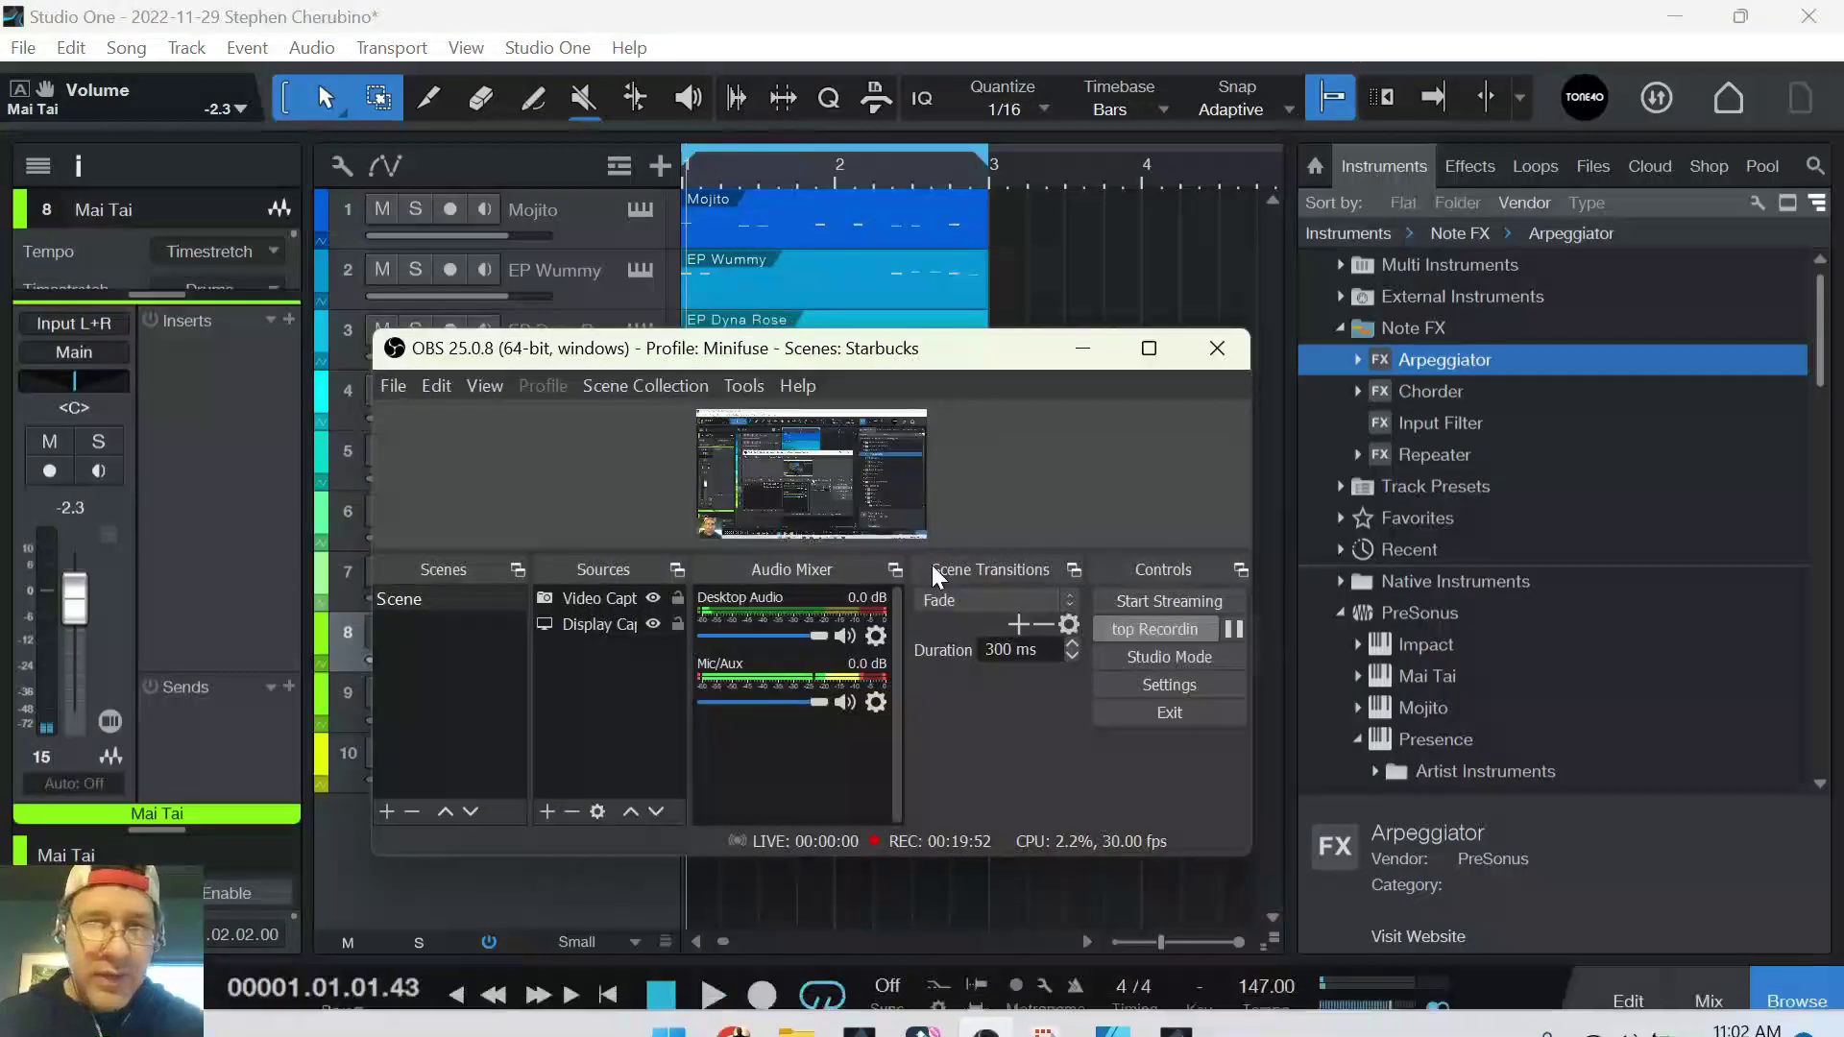
left_click(862, 15)
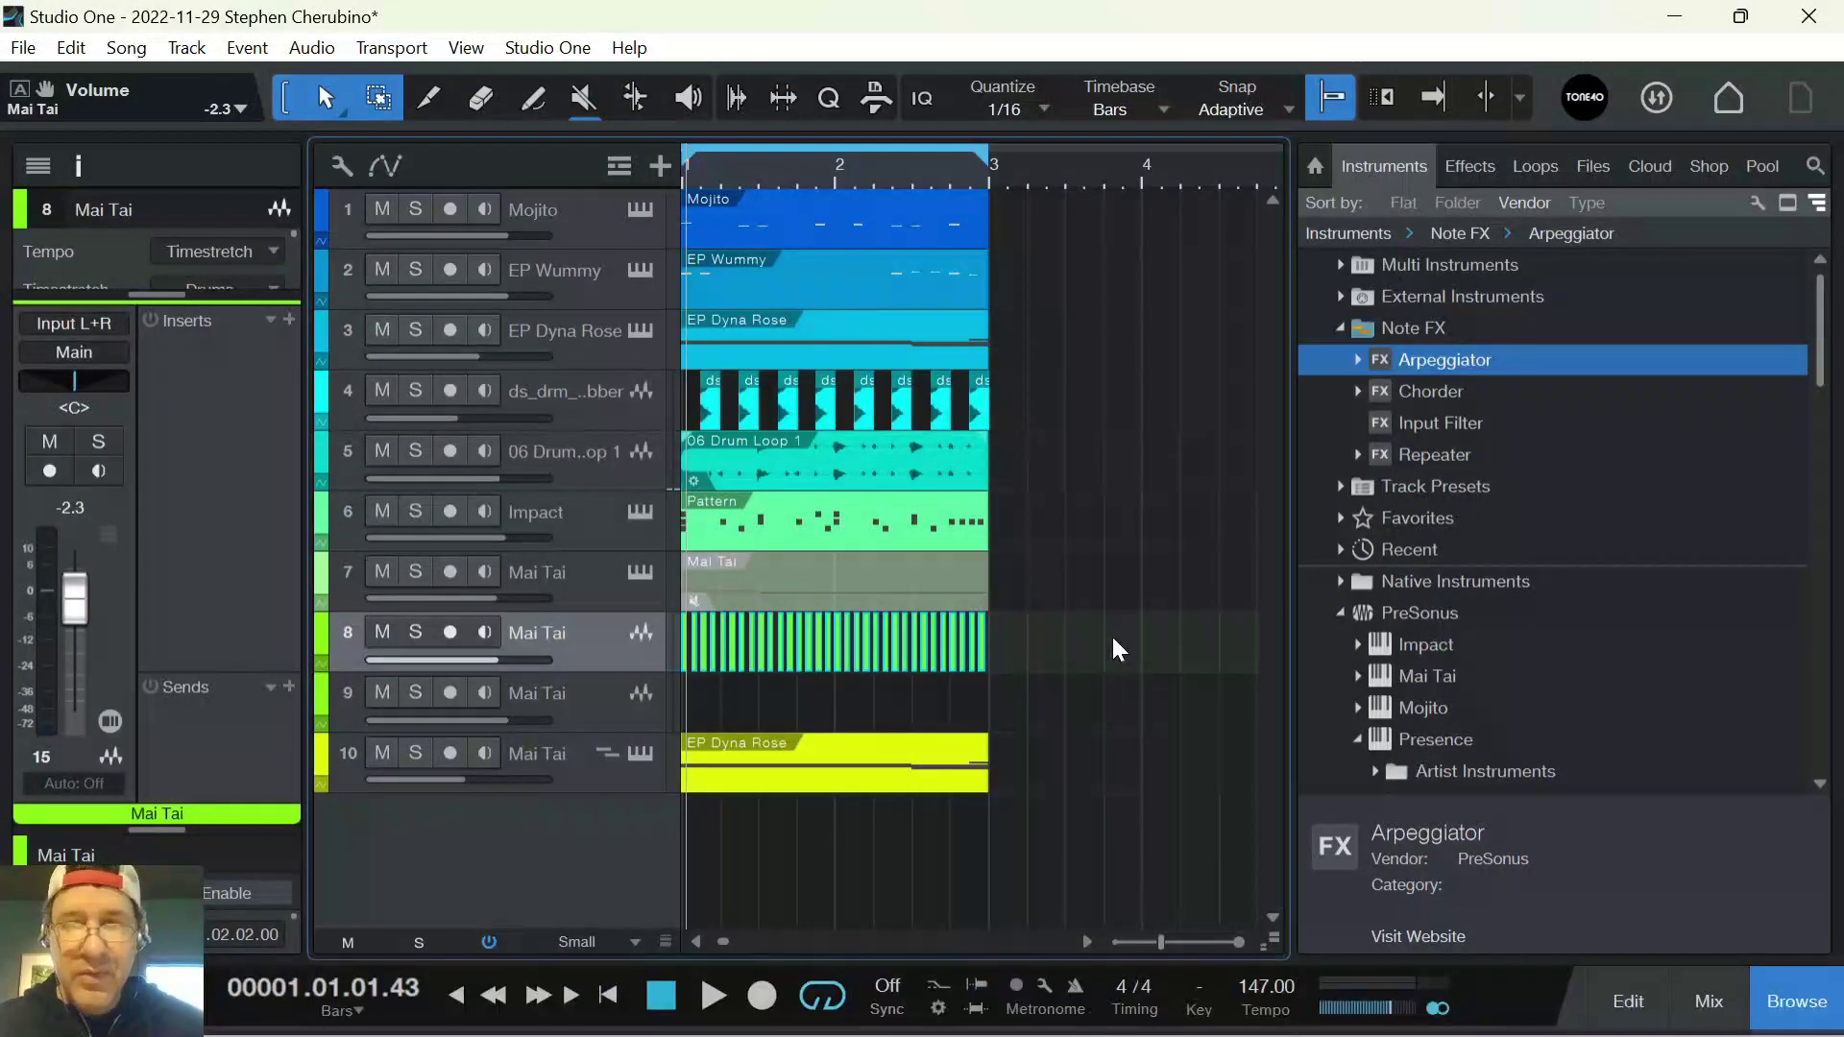
left_click(989, 1005)
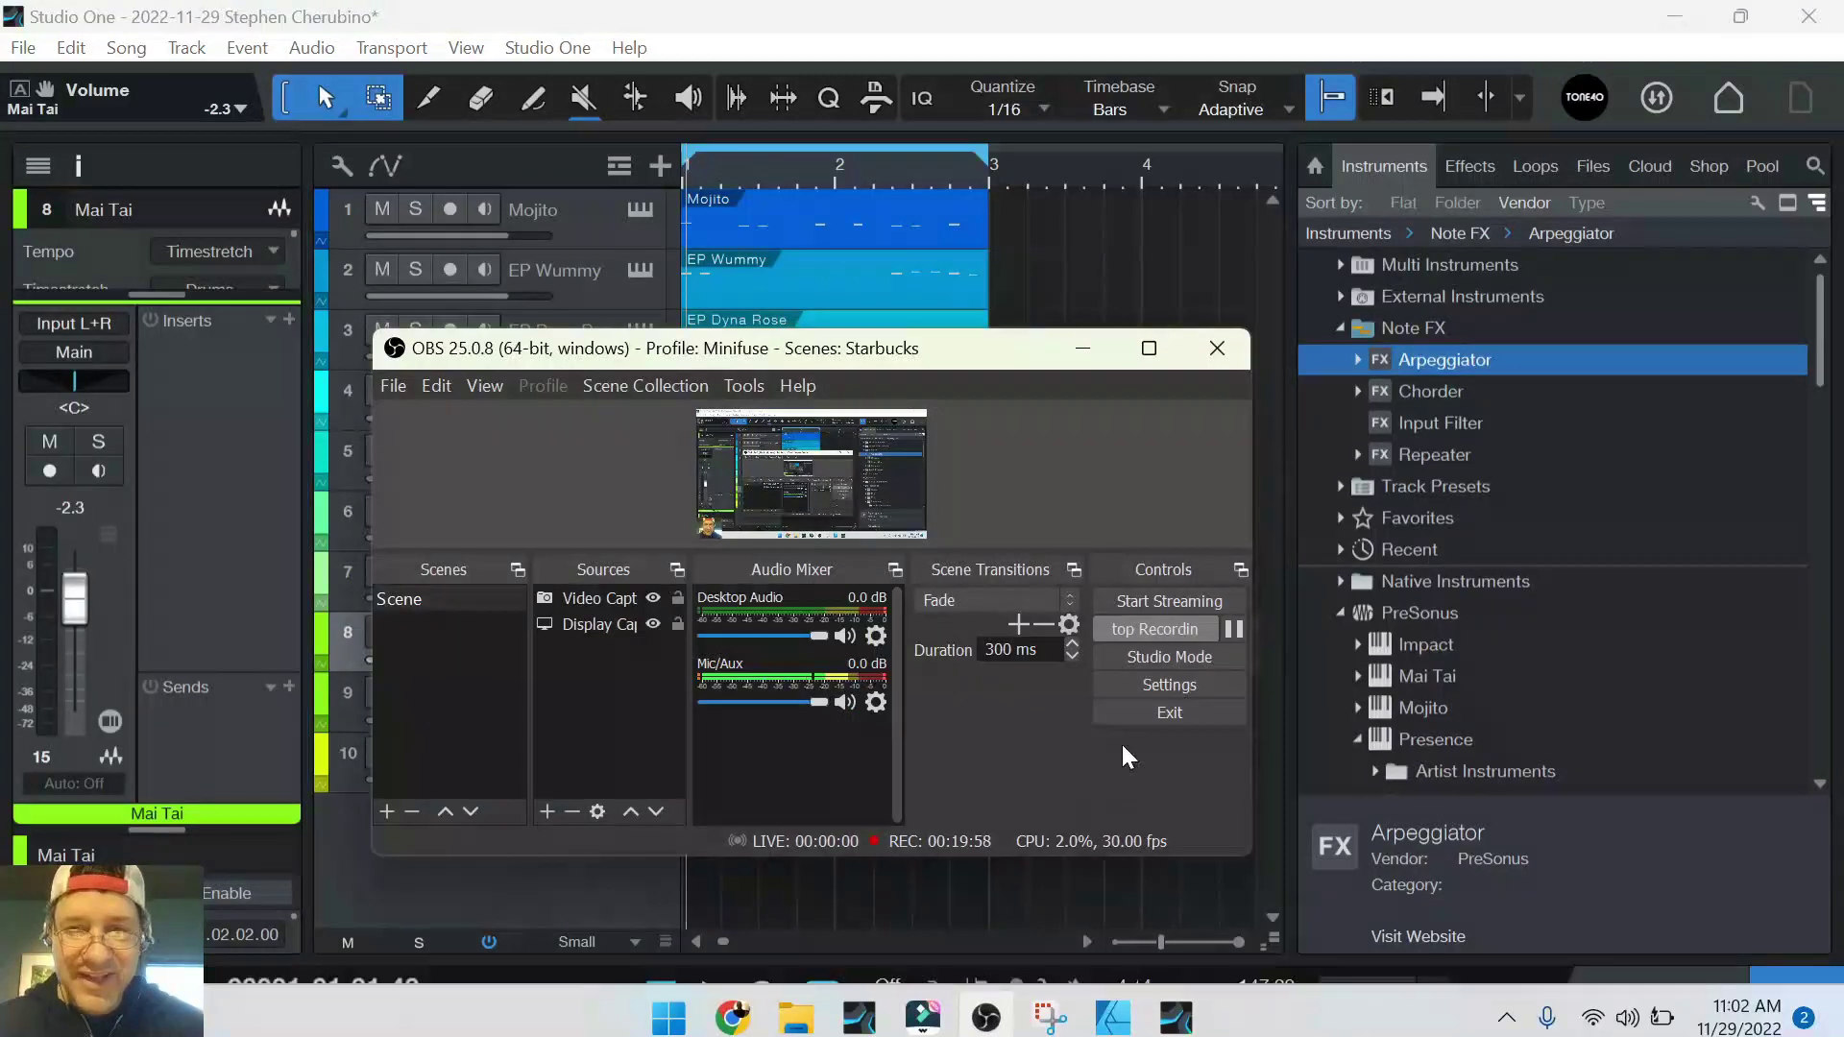